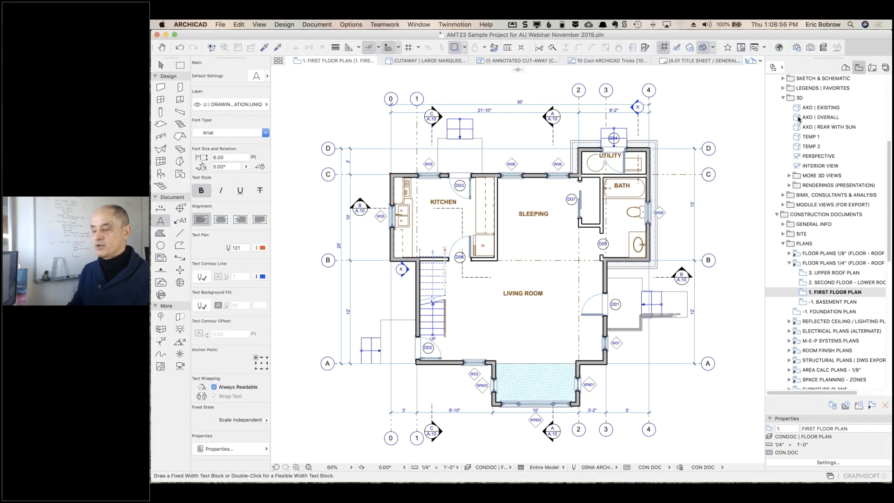
# - View the AXO | OVERALL 3D view of the house and return to the first floor plan
pyautogui.doubleClick(799, 118)
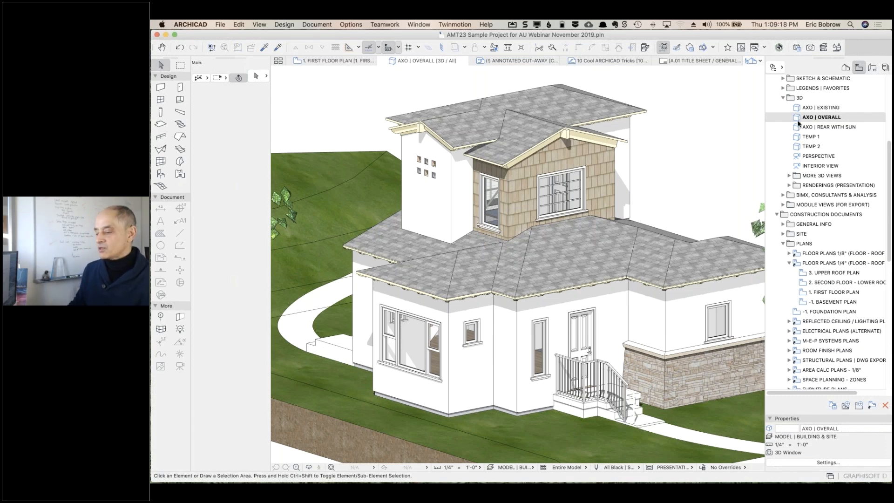
pyautogui.click(345, 65)
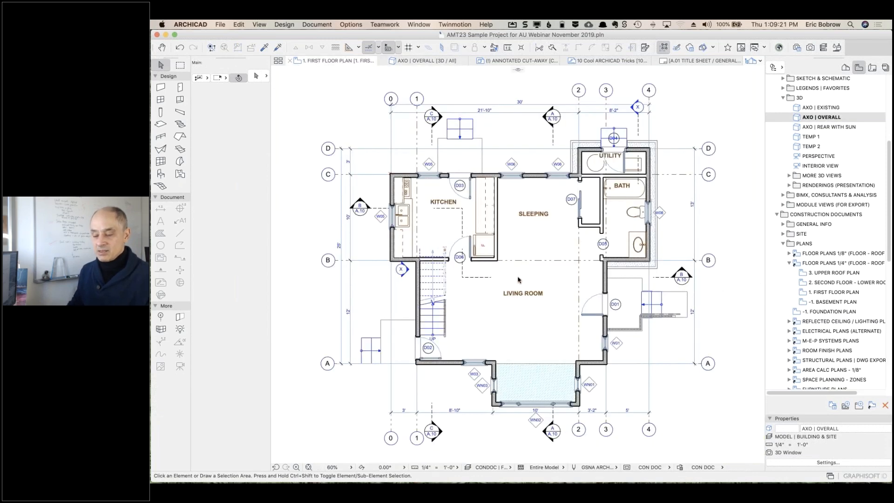
# - Draw an L-shaped chained wall in the sleeping area using the settings of the kitchen–sleeping partition, and undo it
pyautogui.click(264, 48)
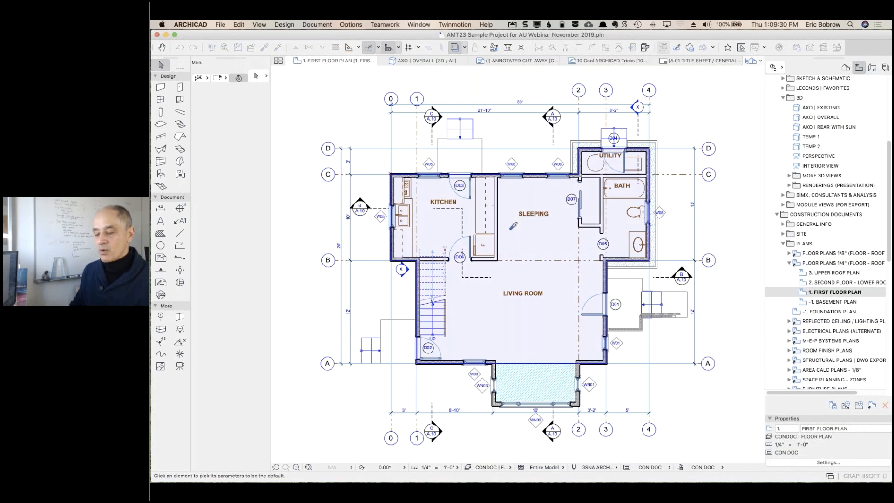
pyautogui.click(496, 233)
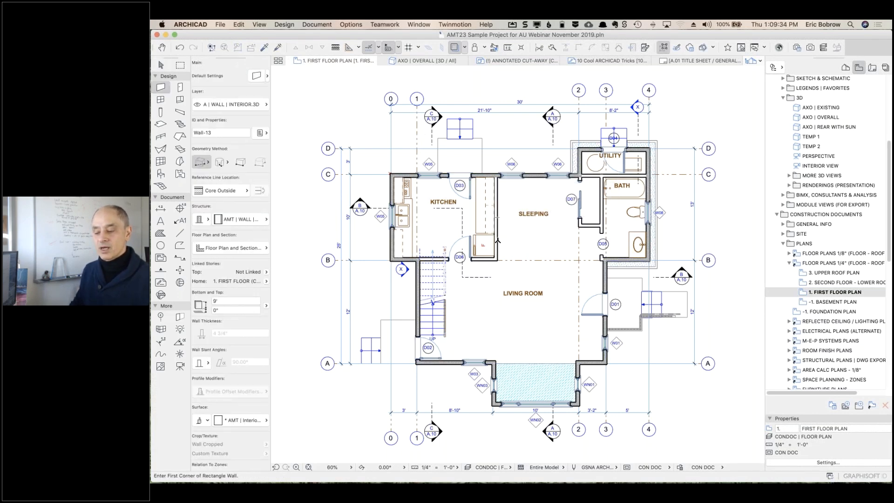
pyautogui.click(496, 240)
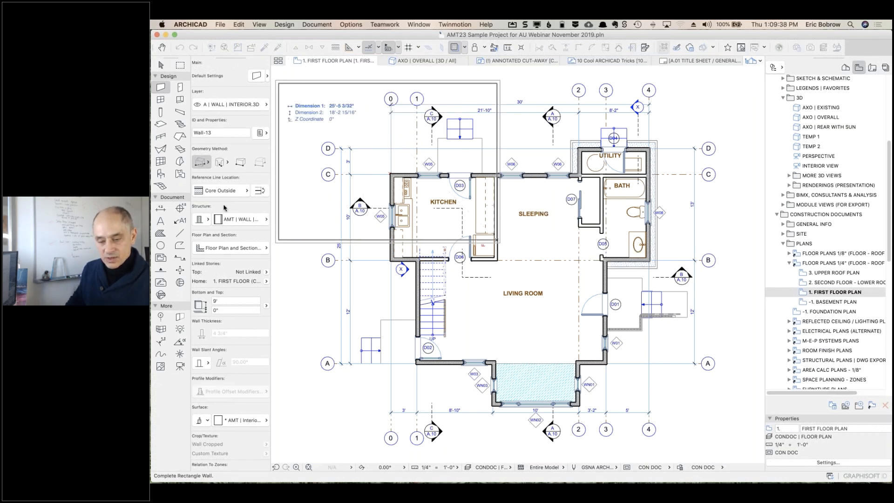
pyautogui.click(208, 163)
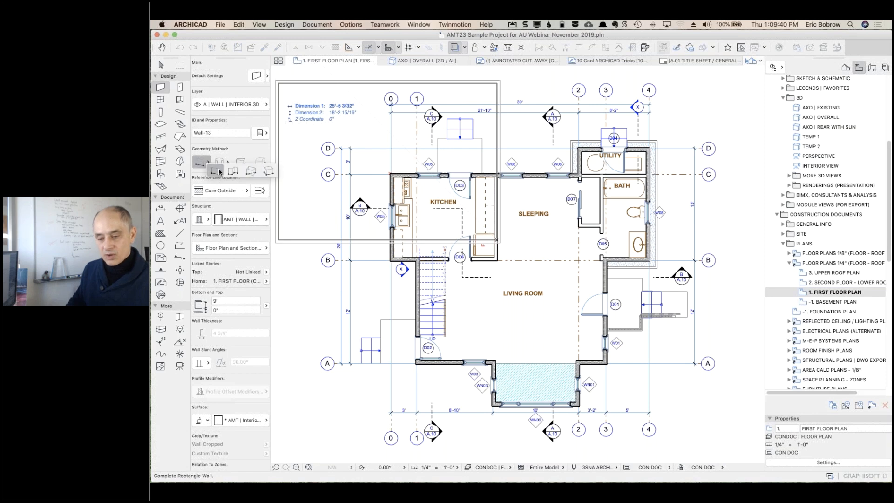
pyautogui.click(233, 172)
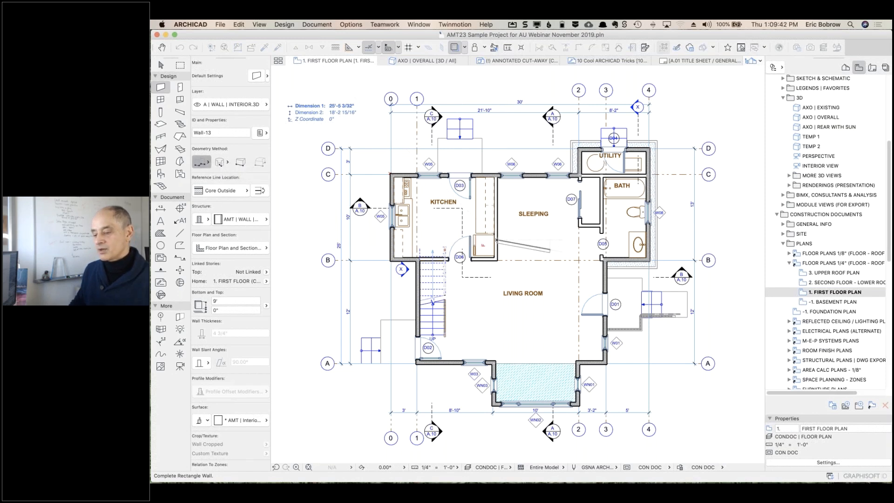
pyautogui.click(549, 240)
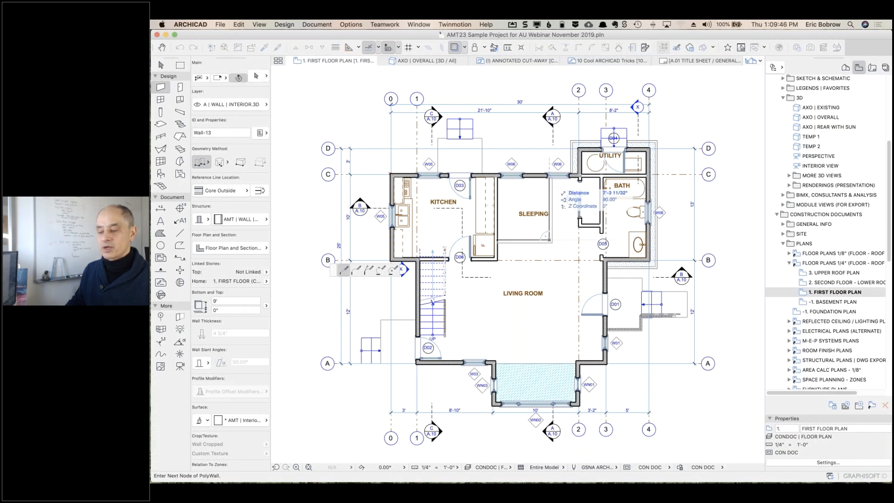
pyautogui.doubleClick(550, 175)
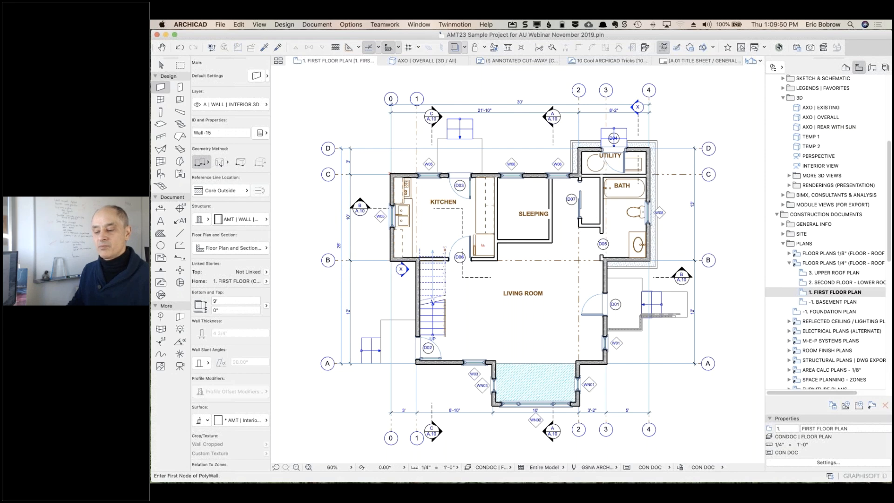
pyautogui.scroll(3, 496, 242)
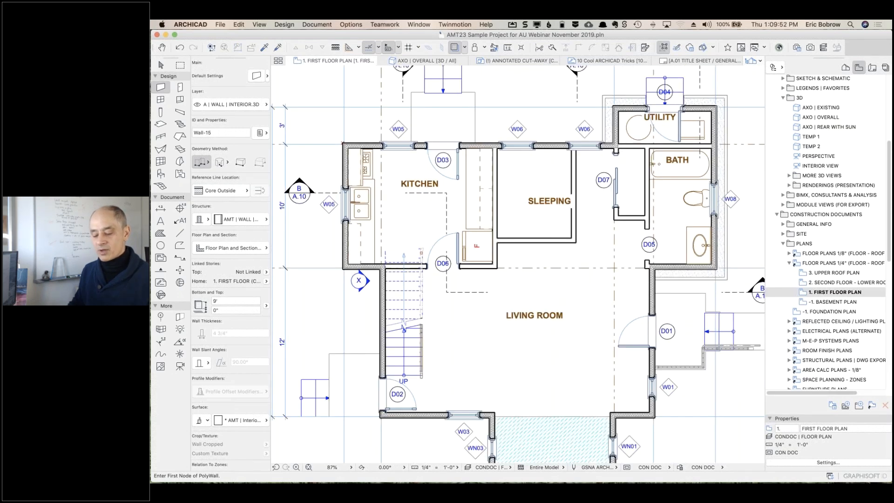
pyautogui.press('super+z')
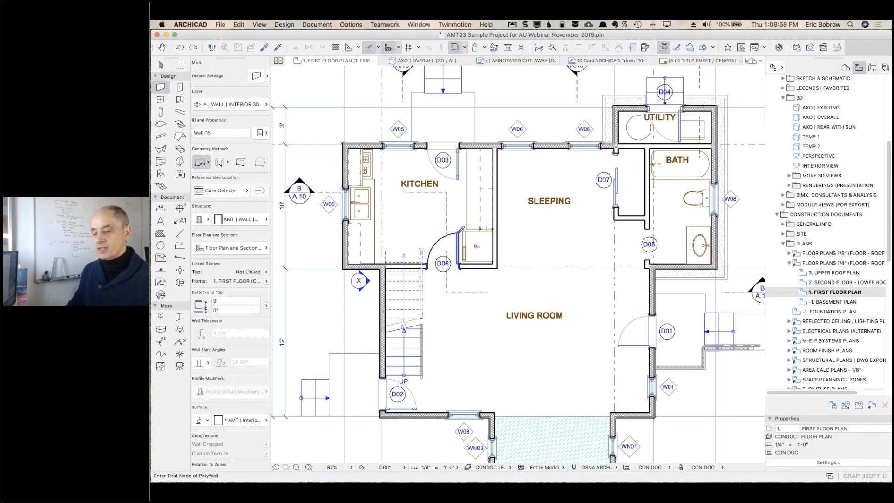
# - Sample the settings of door D06 and window W06, place a matching window in the exterior wall beside the stairs, and undo it
pyautogui.keyDown('alt'); pyautogui.click(462, 229); pyautogui.keyUp('alt')
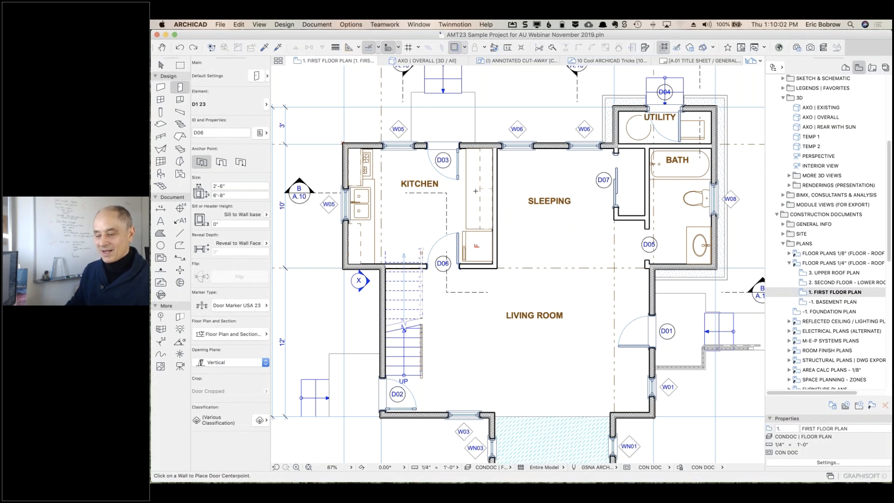
pyautogui.keyDown('alt'); pyautogui.click(534, 143); pyautogui.keyUp('alt')
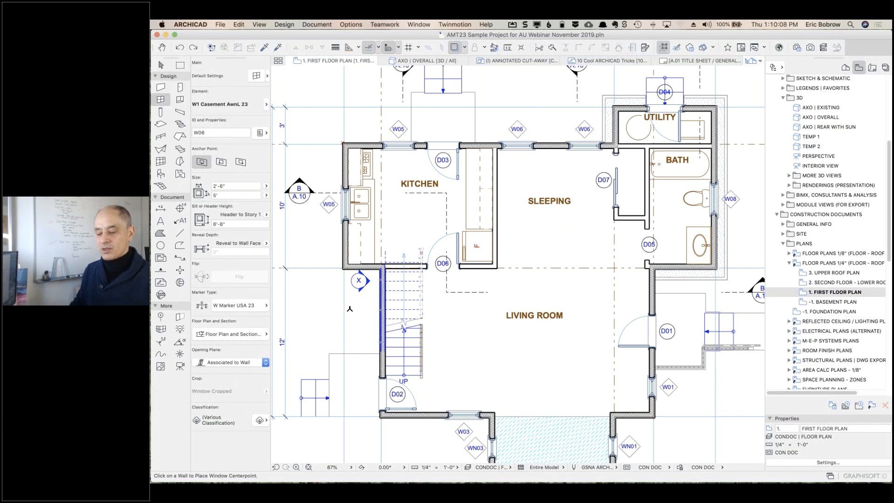
pyautogui.click(381, 305)
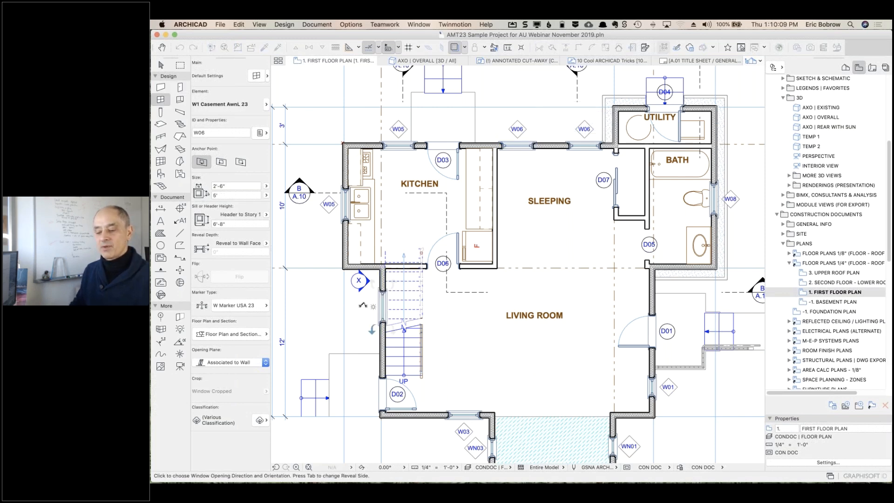
pyautogui.click(320, 304)
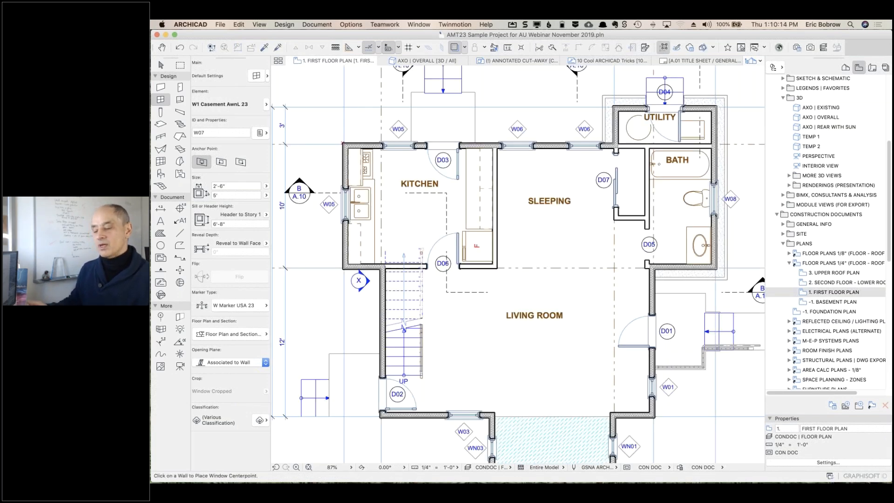
pyautogui.press('super+z')
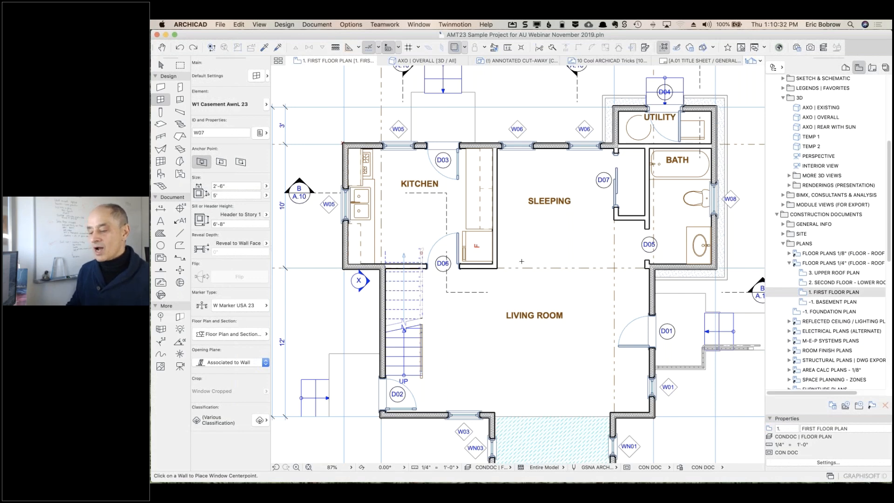
# - Draw a short vertical sample wall in the empty space east of the plan, using the settings of the kitchen–sleeping interior partition
pyautogui.scroll(-5, 635, 259)
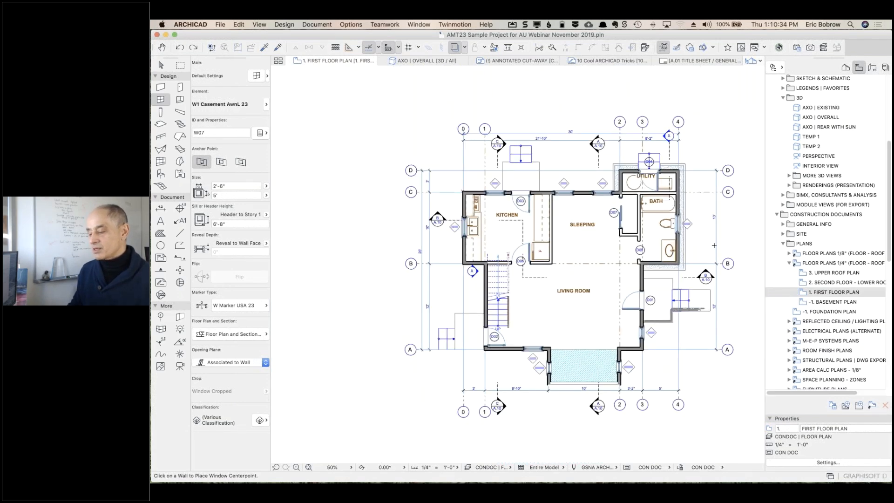
pyautogui.moveTo(579, 261); pyautogui.dragTo(421, 274, button='middle')
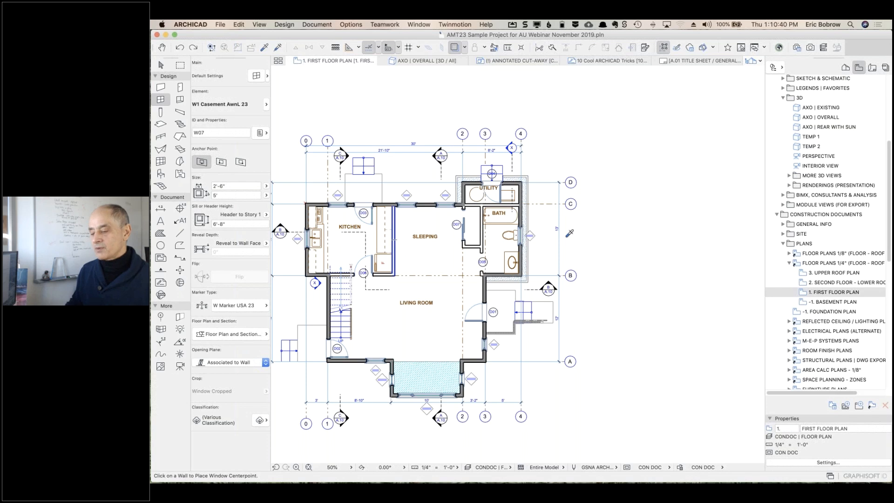
pyautogui.keyDown('alt'); pyautogui.click(569, 233); pyautogui.keyUp('alt')
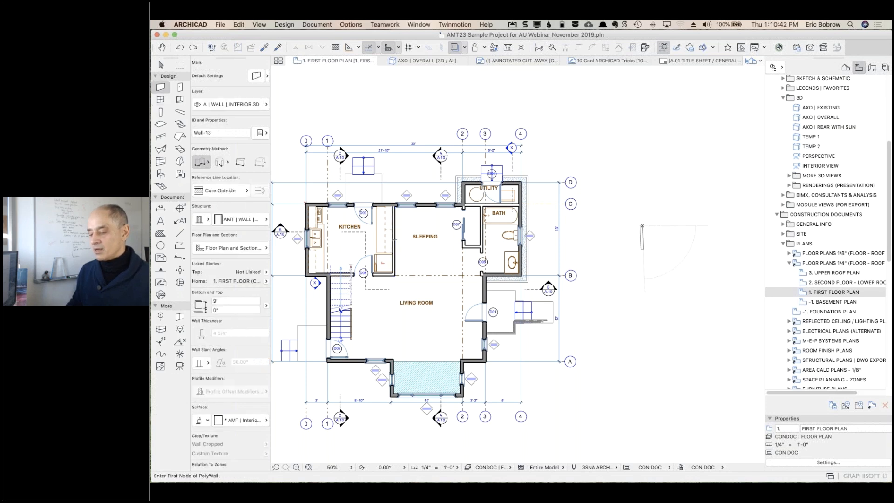
pyautogui.click(642, 225)
pyautogui.click(642, 247)
pyautogui.click(642, 247)
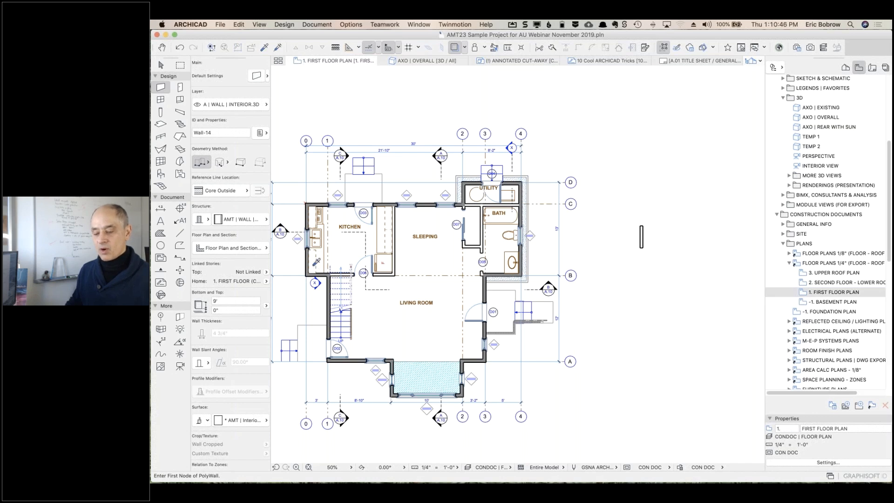
# - Draw a short vertical wall just east of the interior wall sample, using the settings of the kitchen's west exterior wall
pyautogui.keyDown('alt'); pyautogui.click(308, 259); pyautogui.keyUp('alt')
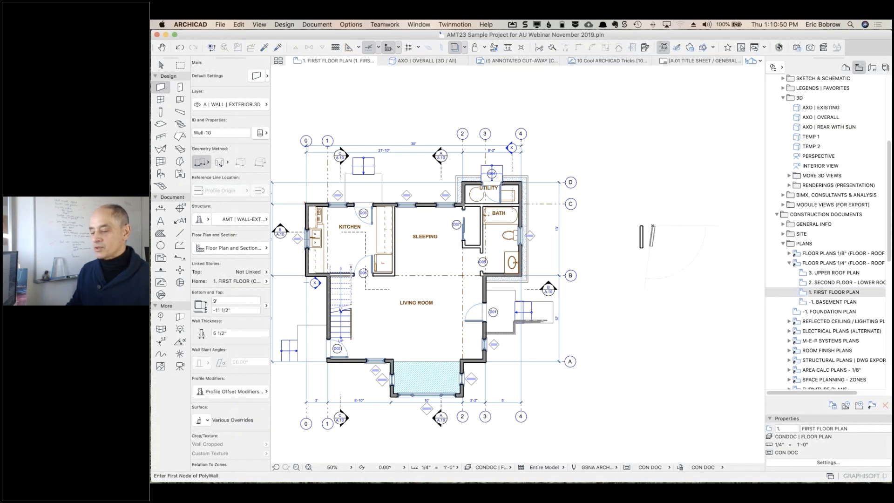
pyautogui.click(652, 225)
pyautogui.click(652, 246)
pyautogui.click(653, 246)
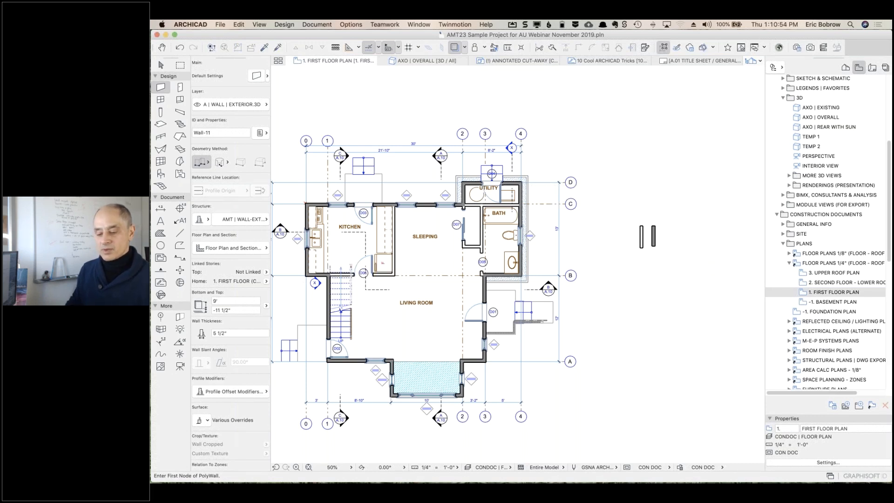
# - Place a refrigerator with the kitchen refrigerator's settings in the empty space to the east of the two sample walls
pyautogui.keyDown('alt'); pyautogui.click(380, 252); pyautogui.keyUp('alt')
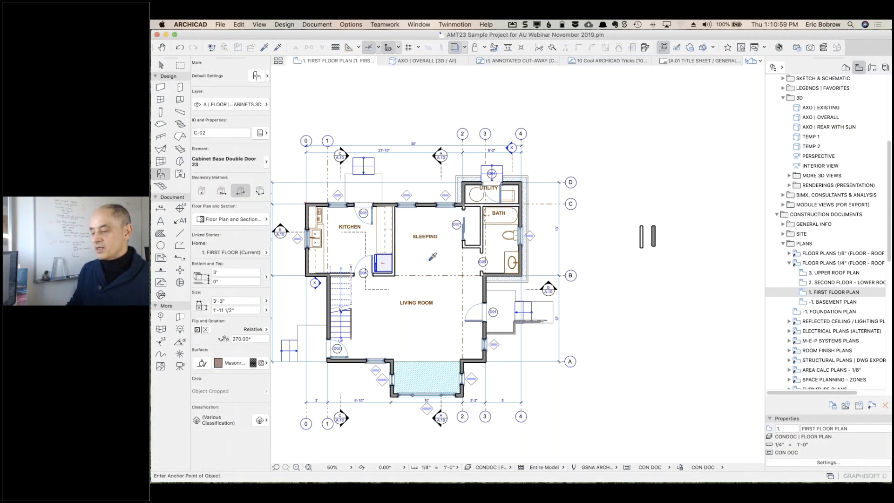
pyautogui.keyDown('alt'); pyautogui.click(383, 263); pyautogui.keyUp('alt')
pyautogui.click(679, 226)
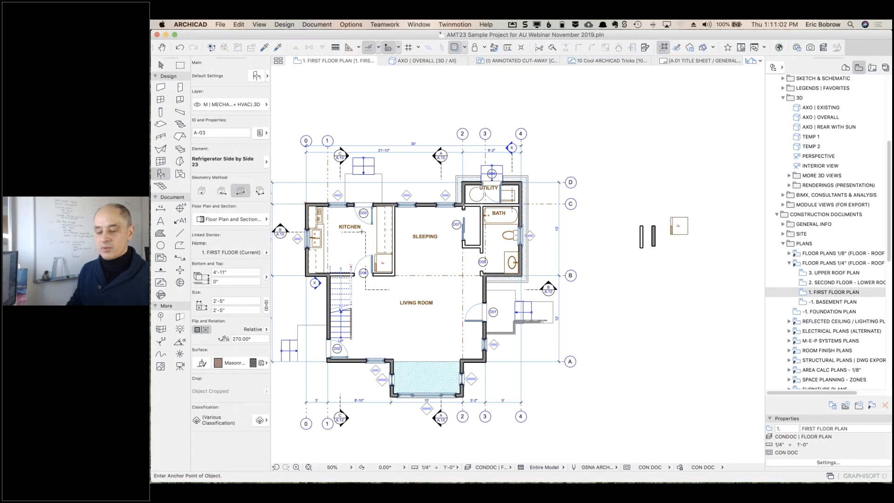
# - Place a double-door base cabinet with the kitchen sink cabinet's settings below the sample refrigerator
pyautogui.keyDown('alt'); pyautogui.click(316, 237); pyautogui.keyUp('alt')
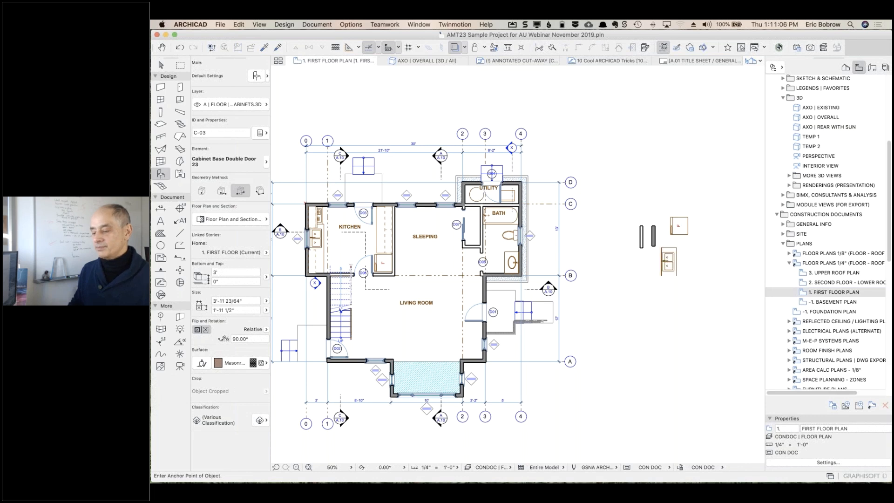
pyautogui.click(675, 261)
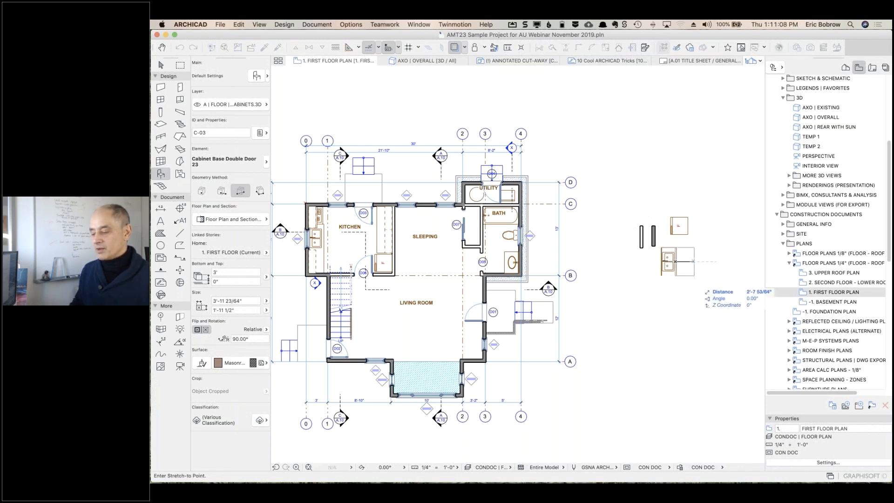
pyautogui.click(683, 259)
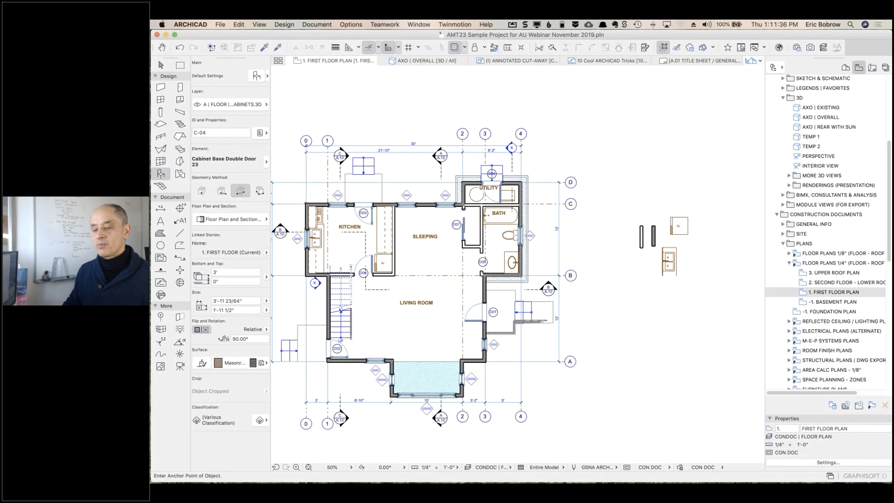
# - Select the four sample elements beside the plan and review the file formats offered by Save As, including Module File, then cancel
pyautogui.click(161, 66)
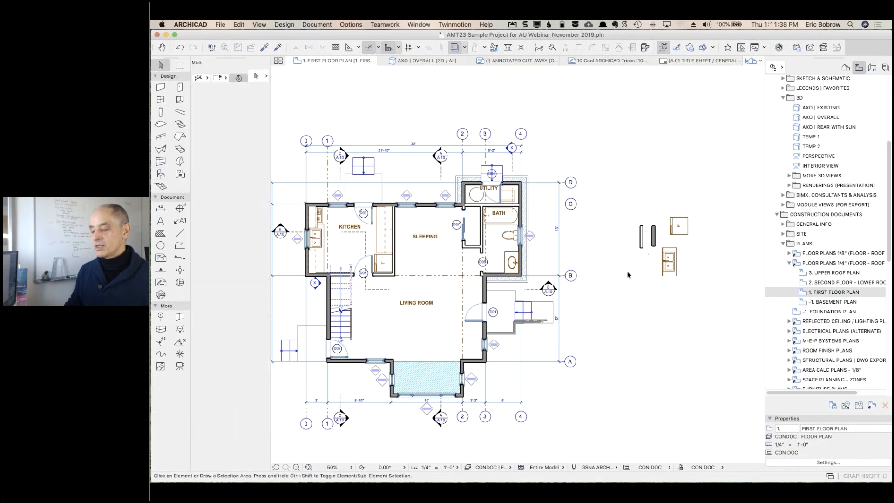
pyautogui.moveTo(627, 274); pyautogui.dragTo(619, 284)
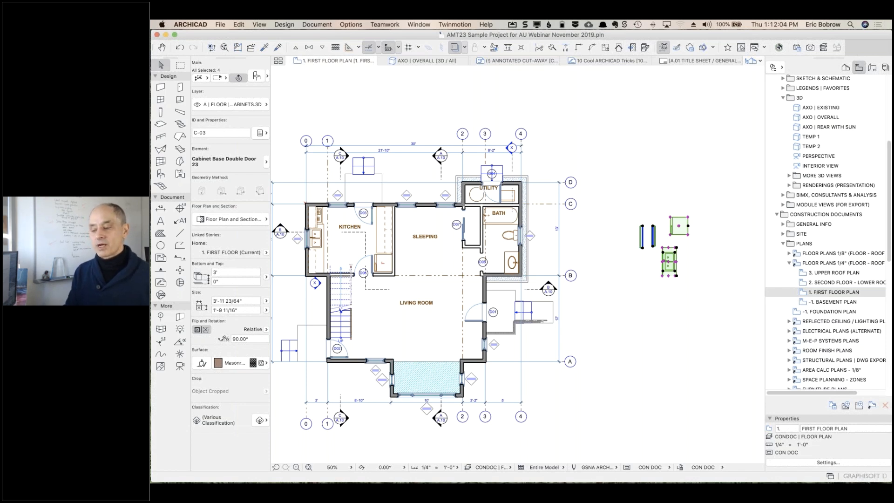
pyautogui.click(221, 24)
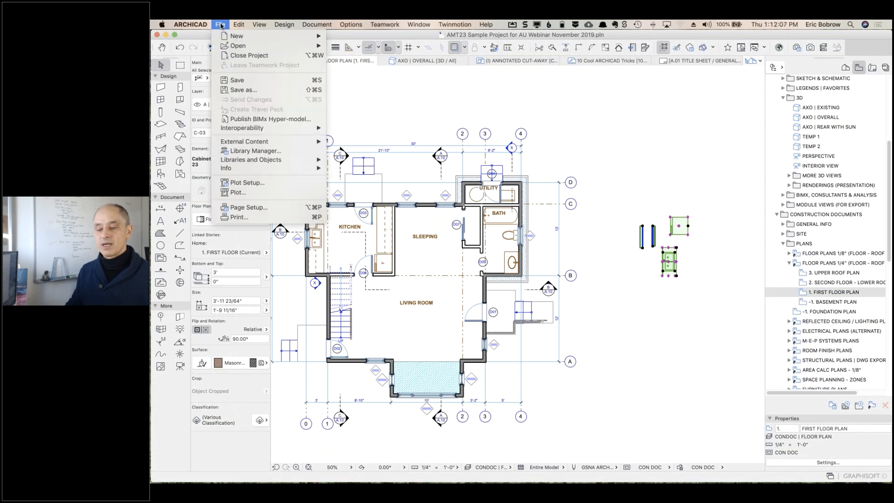
pyautogui.click(249, 91)
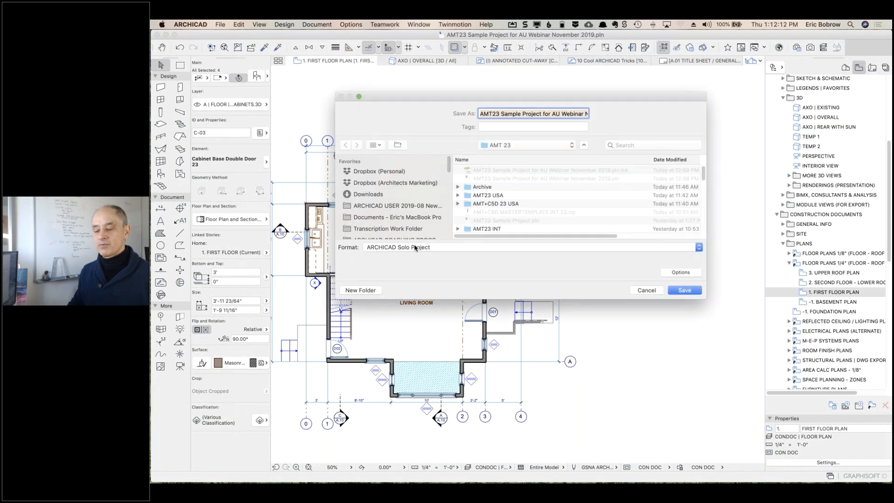
pyautogui.click(415, 247)
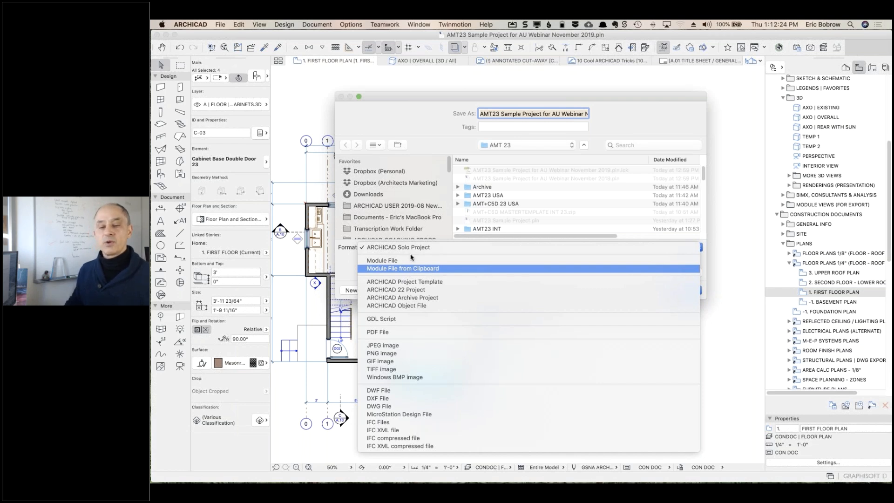
pyautogui.click(400, 116)
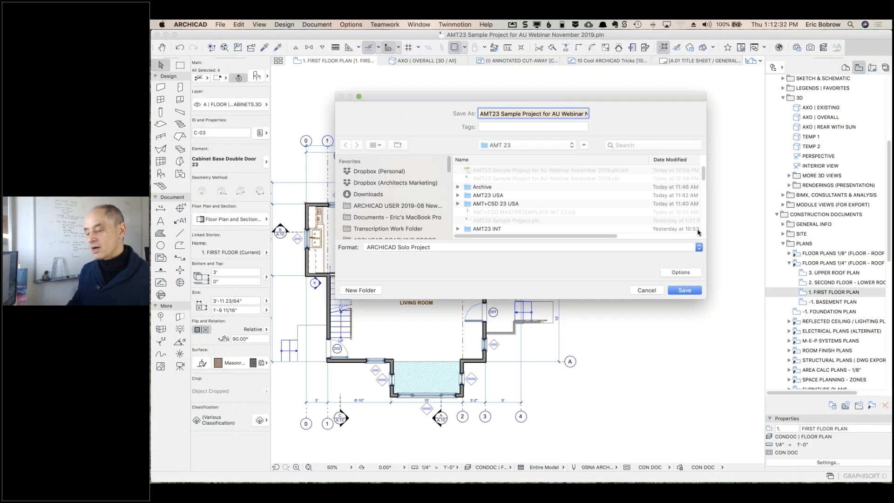
pyautogui.click(646, 290)
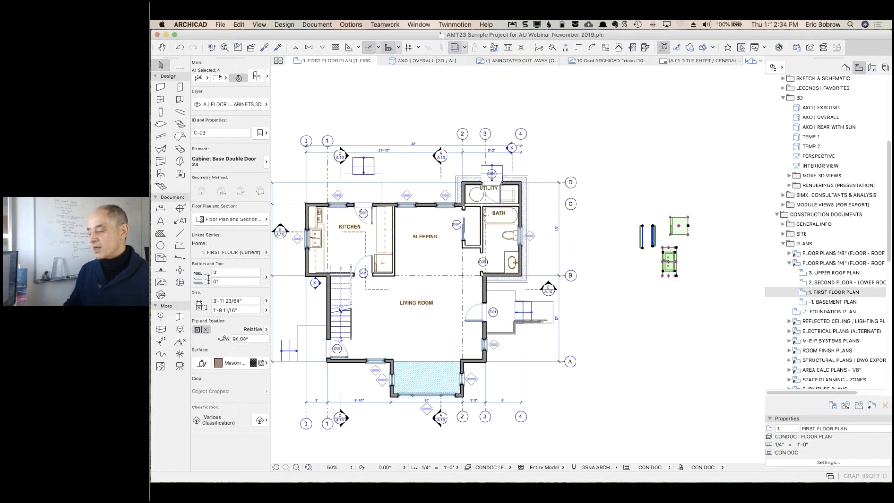
# - Delete the four selected sample elements beside the floor plan
pyautogui.press('Delete')
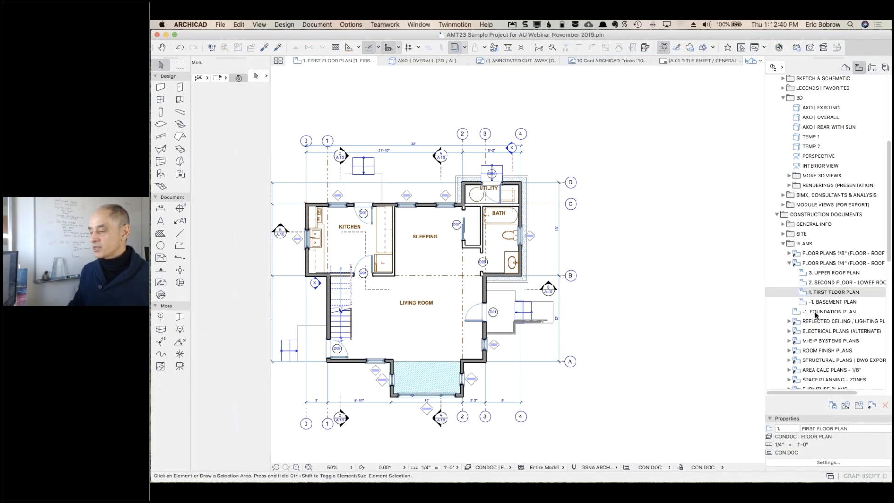
# - Open the LEGEND 3D | ALL plan view from the LEGENDS | FAVORITES folder of the view map
pyautogui.scroll(-5, 815, 315)
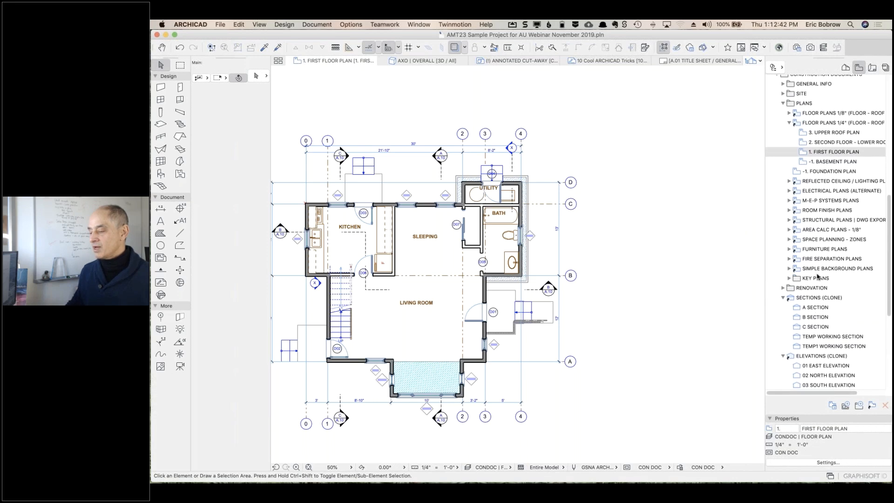
pyautogui.scroll(5, 828, 219)
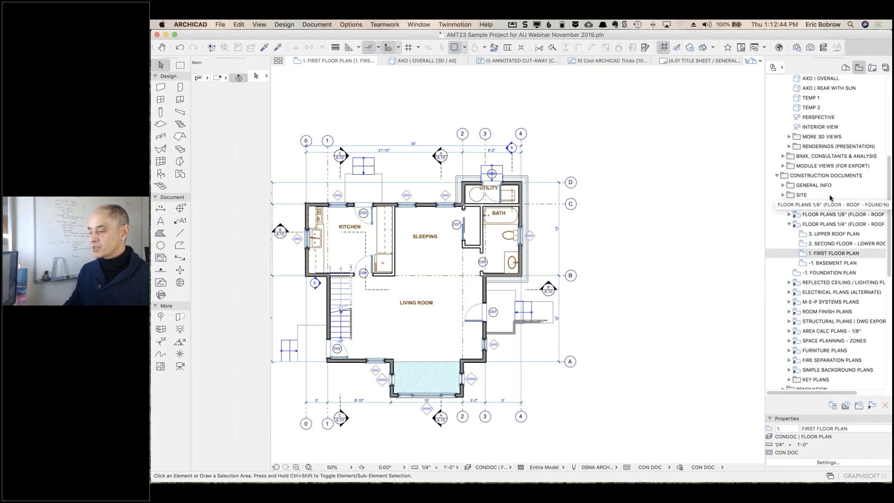
pyautogui.scroll(4, 830, 198)
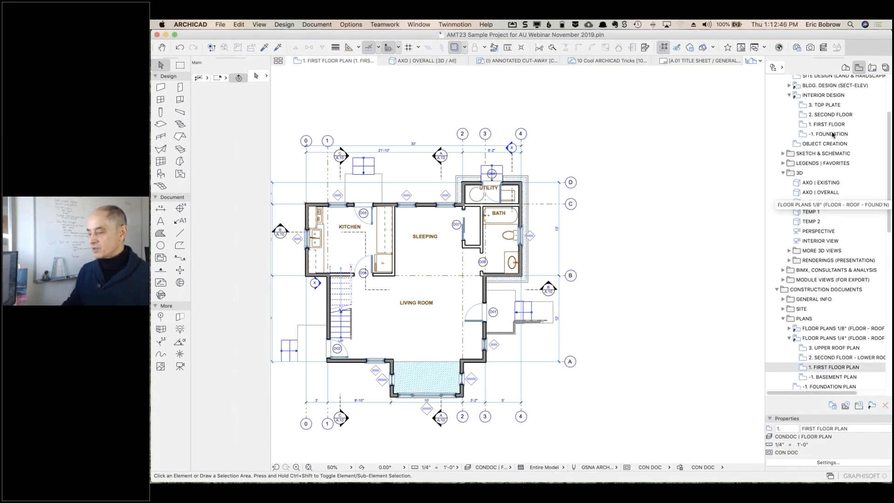
pyautogui.click(782, 164)
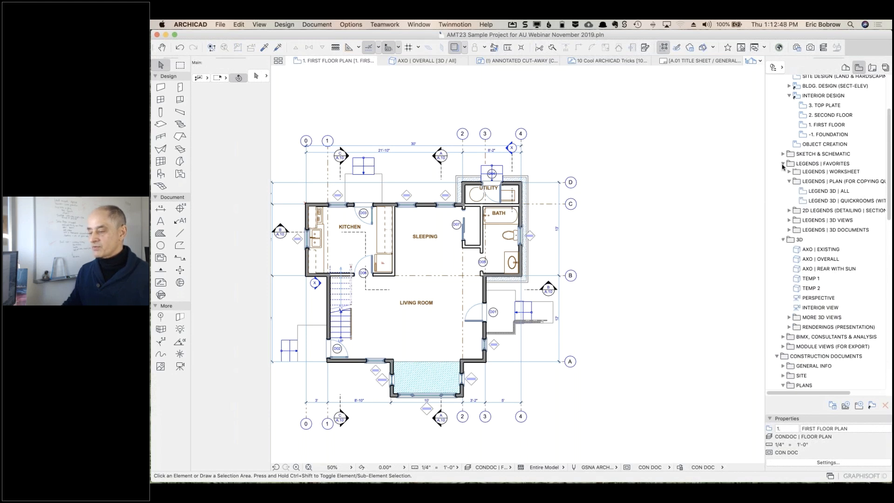
pyautogui.doubleClick(802, 195)
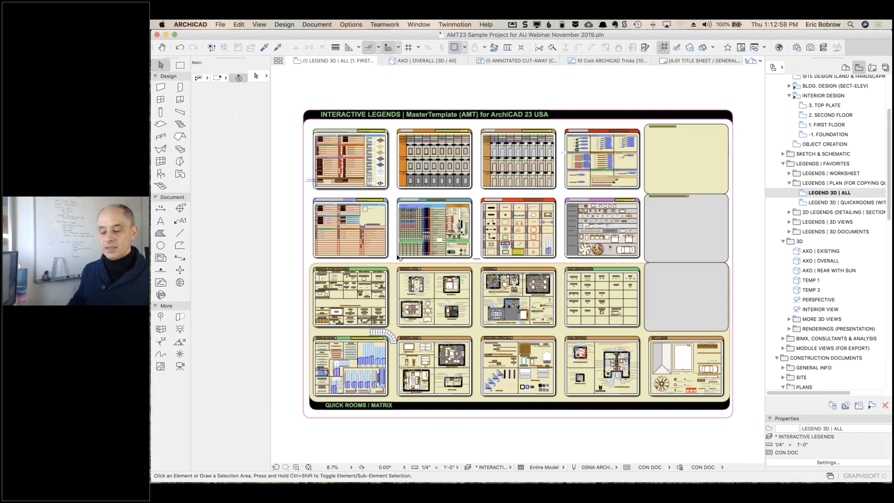
# - Examine the 9' tall exterior wall composites in the Wood Frame composite structures legend and select the label of the 2x4 stucco wall
pyautogui.click(296, 467)
pyautogui.click(309, 128)
pyautogui.click(392, 192)
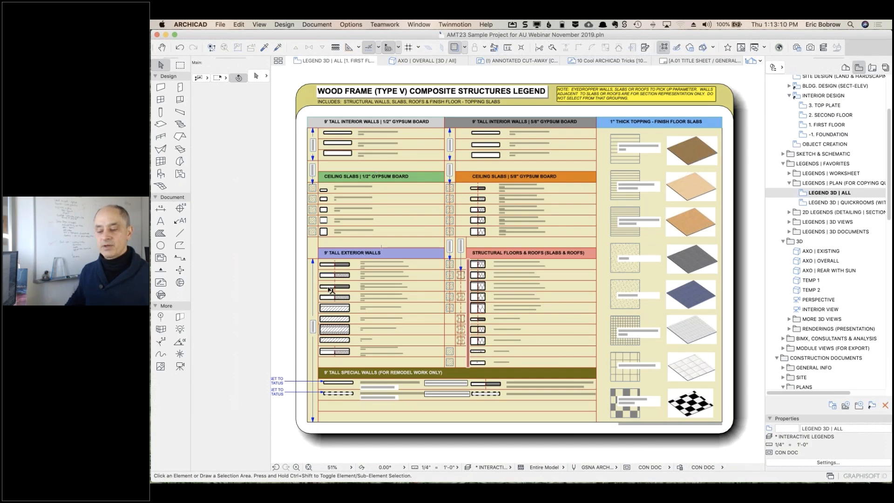
pyautogui.scroll(5, 333, 276)
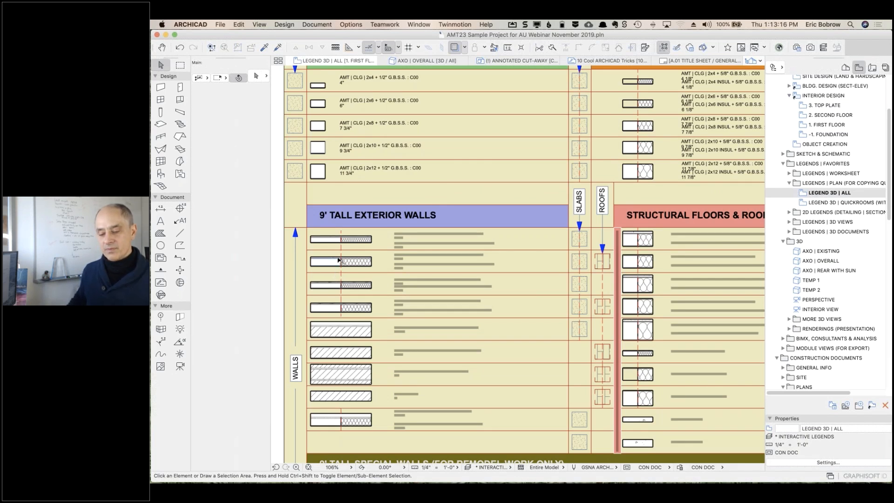
pyautogui.scroll(1, 335, 260)
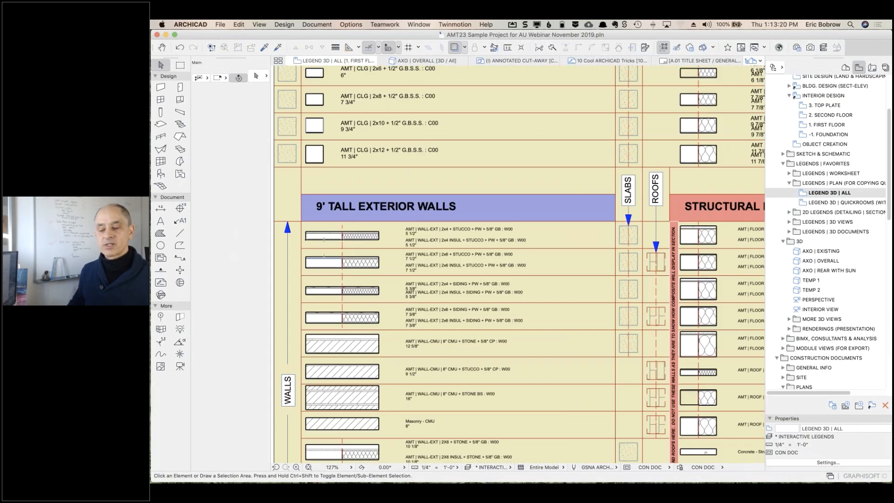
pyautogui.scroll(4, 377, 239)
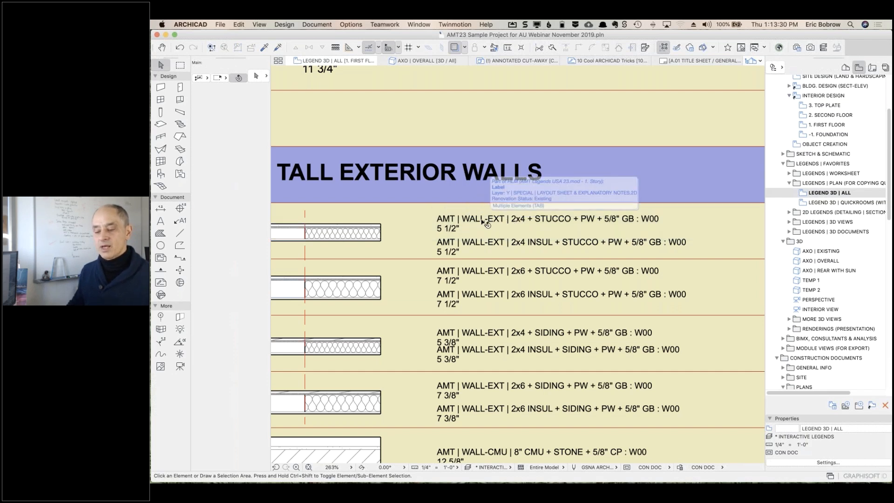
pyautogui.click(449, 222)
pyautogui.hscroll(-5, 469, 222)
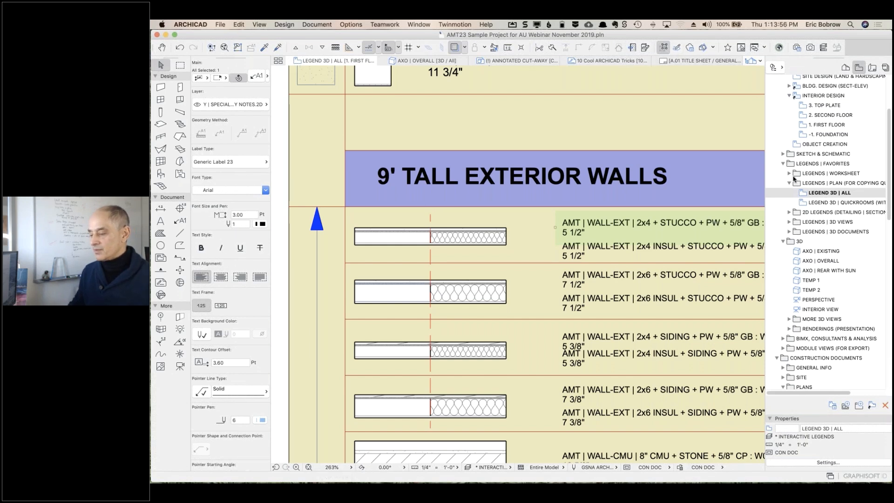
# - Browse the LEGENDS | WORKSHEET views, opening the complete legend, the objects and lamps legend, and the stairs and railings legend
pyautogui.click(789, 174)
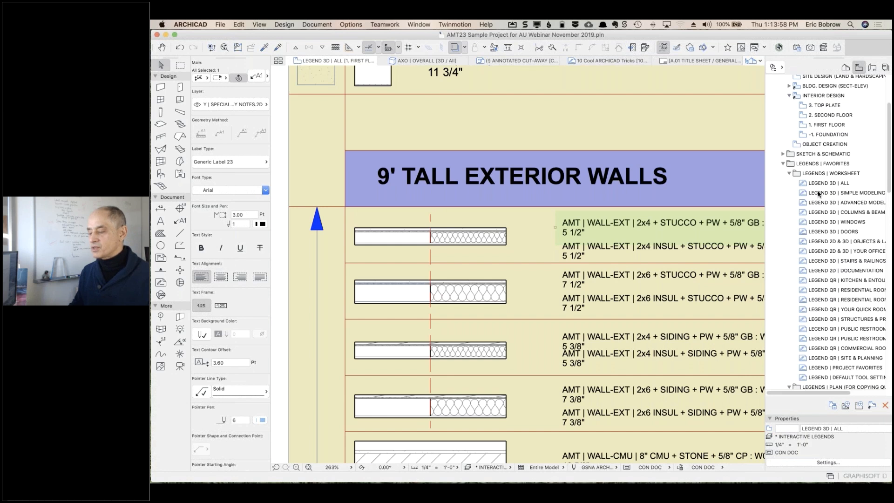
pyautogui.doubleClick(803, 184)
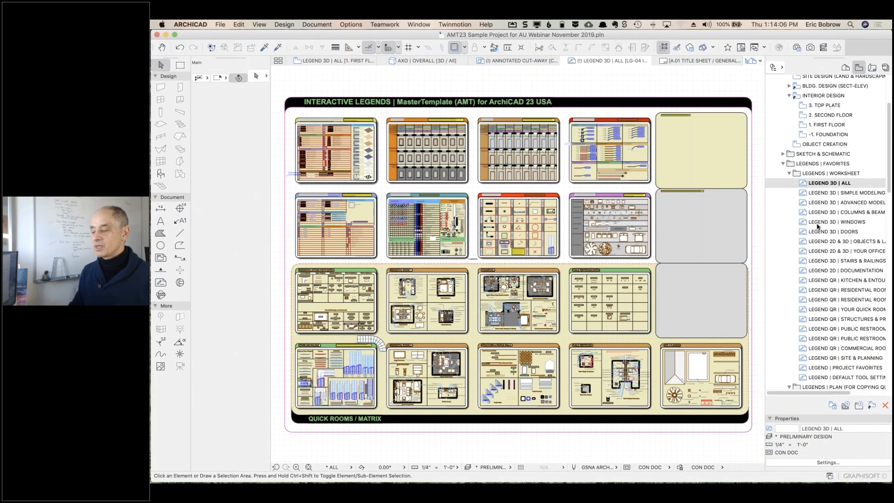
pyautogui.doubleClick(802, 242)
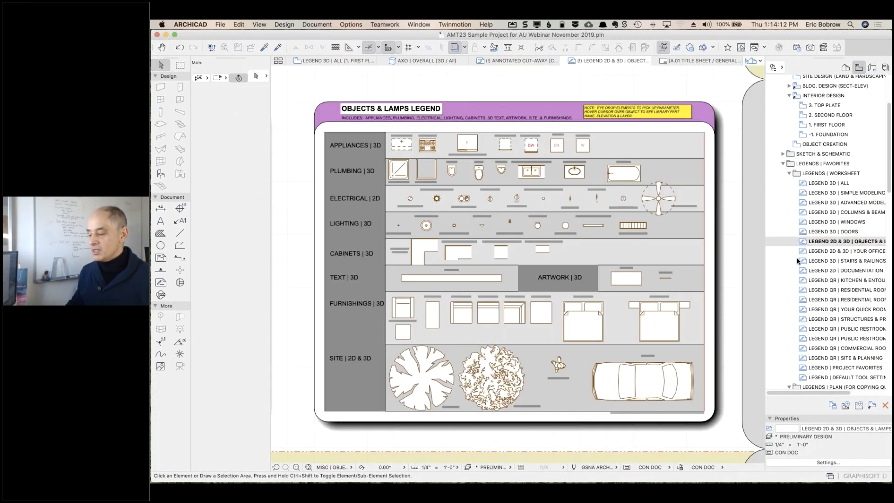
pyautogui.doubleClick(801, 261)
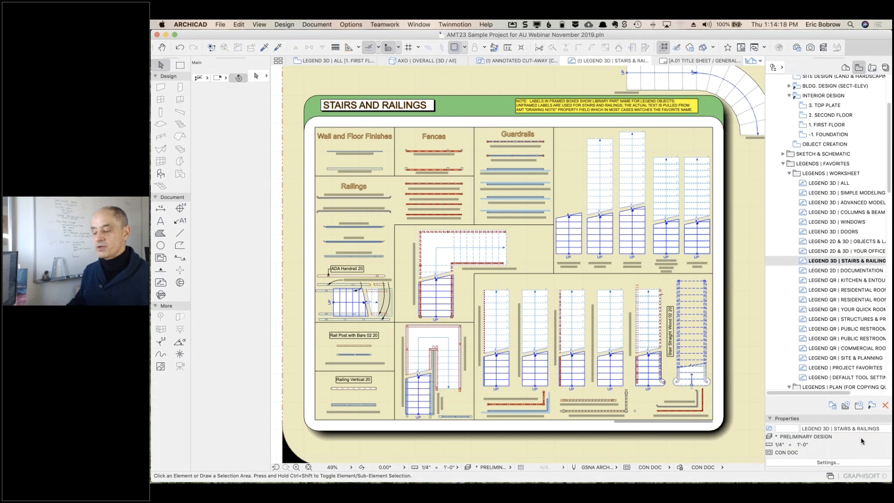
# - Review the Save View settings for the stairs and railings legend, cancel, and examine its labelled railing types up close
pyautogui.click(848, 408)
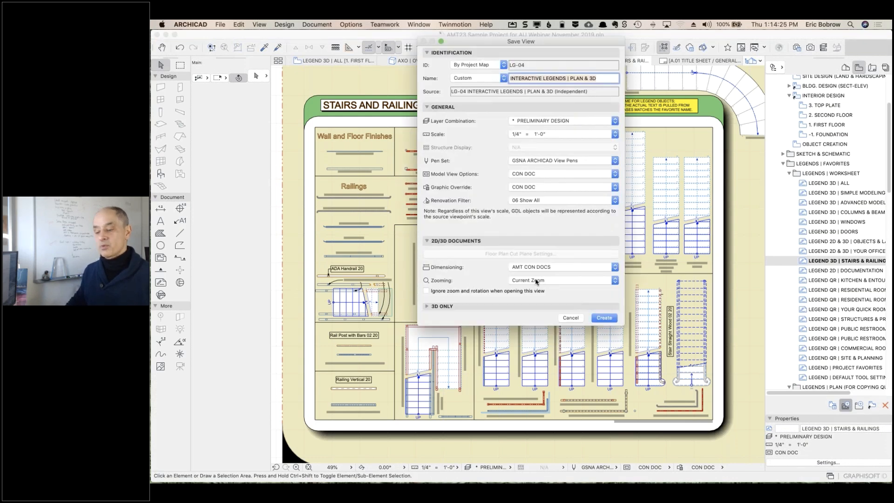
pyautogui.click(577, 320)
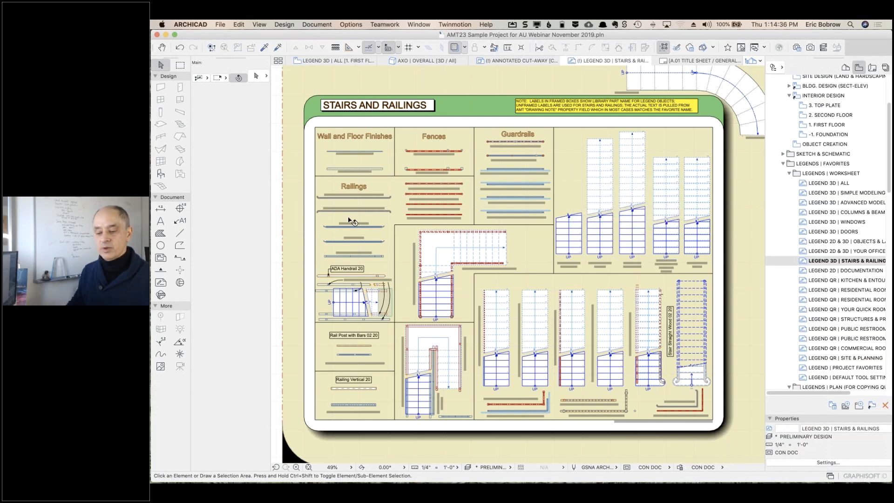
pyautogui.scroll(10, 352, 220)
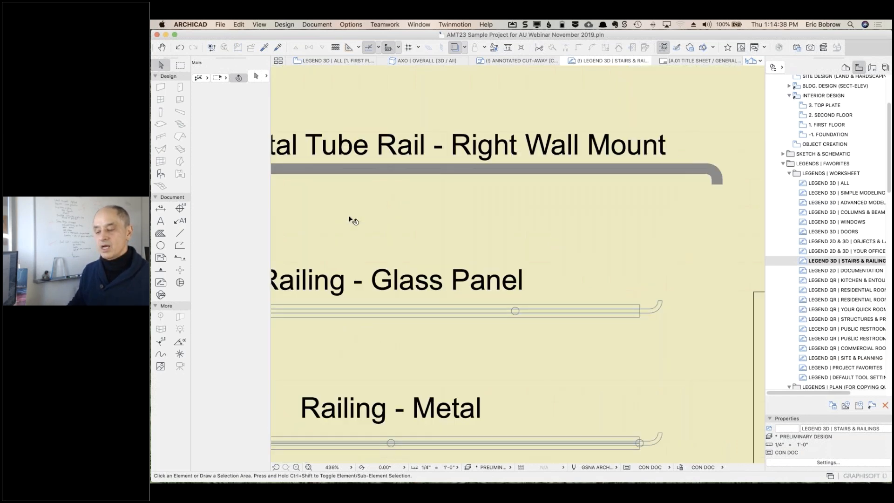
pyautogui.scroll(-6, 351, 219)
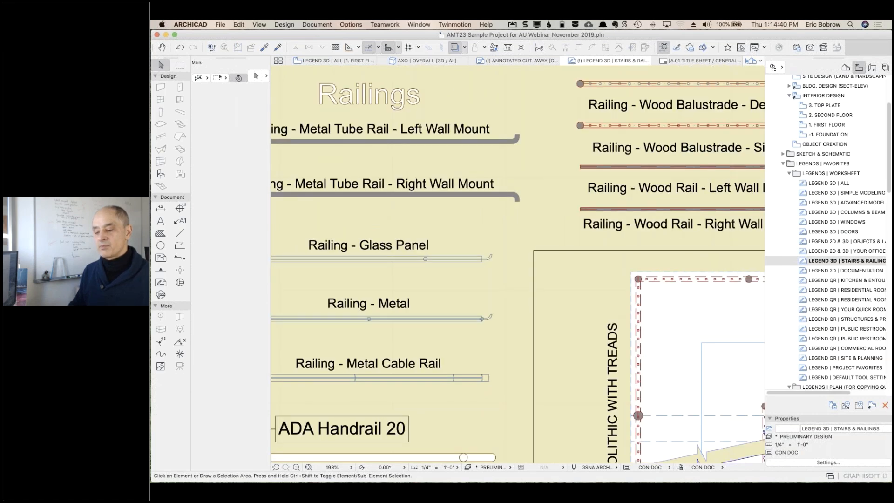
pyautogui.scroll(-2, 352, 220)
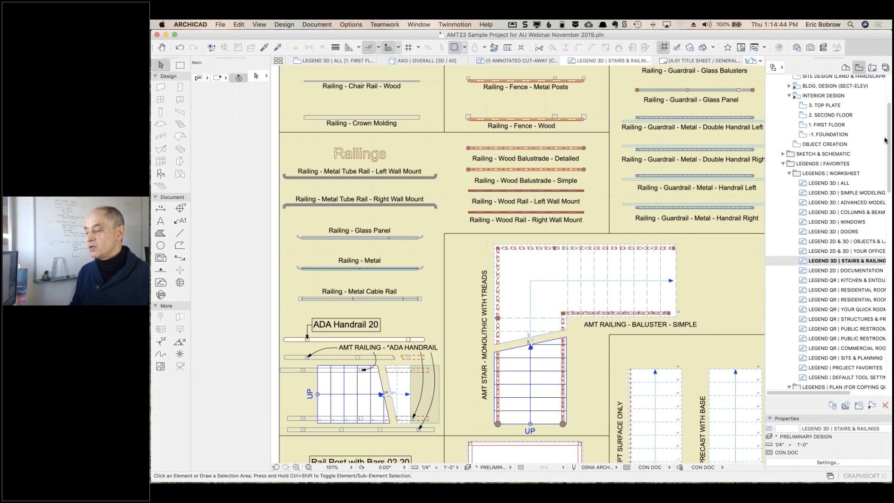
# - Open the 3D PUBLIC RESTROOMS and 3D QUICK OFFICE views from the LEGENDS | 3D VIEWS folder
pyautogui.scroll(-5, 887, 141)
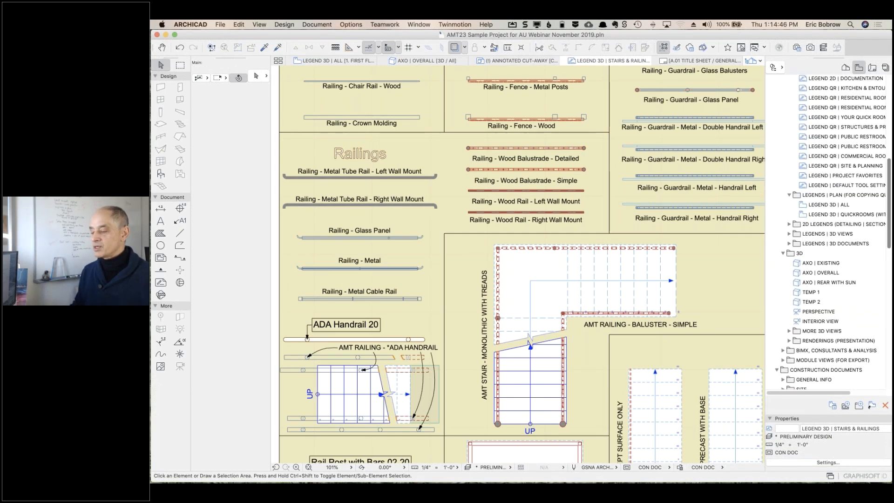
pyautogui.click(790, 234)
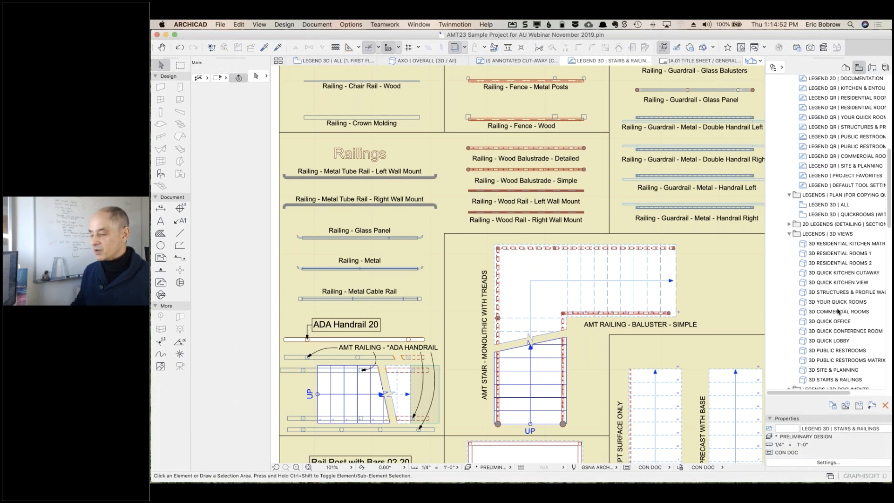
pyautogui.doubleClick(802, 350)
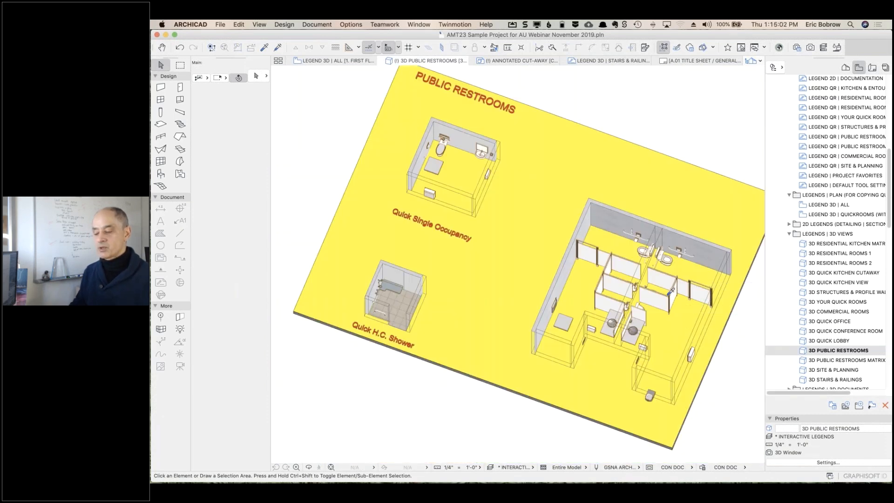
pyautogui.click(805, 322)
pyautogui.doubleClick(804, 322)
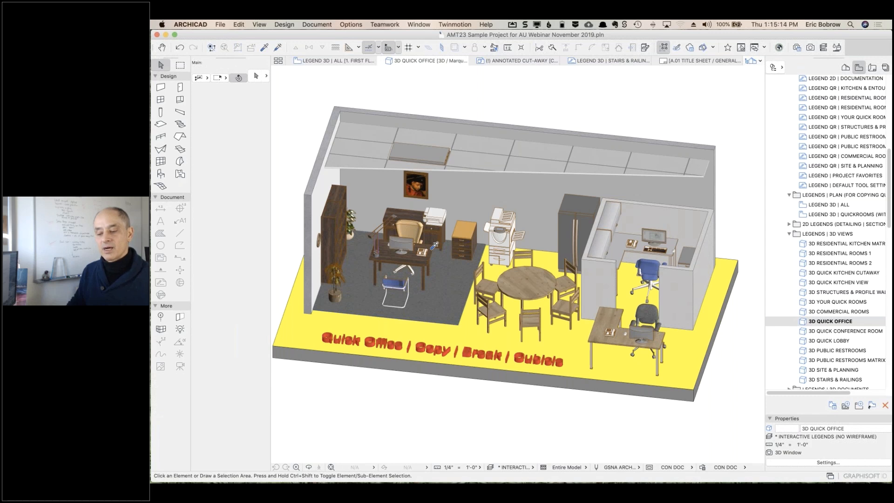
pyautogui.moveTo(435, 245)
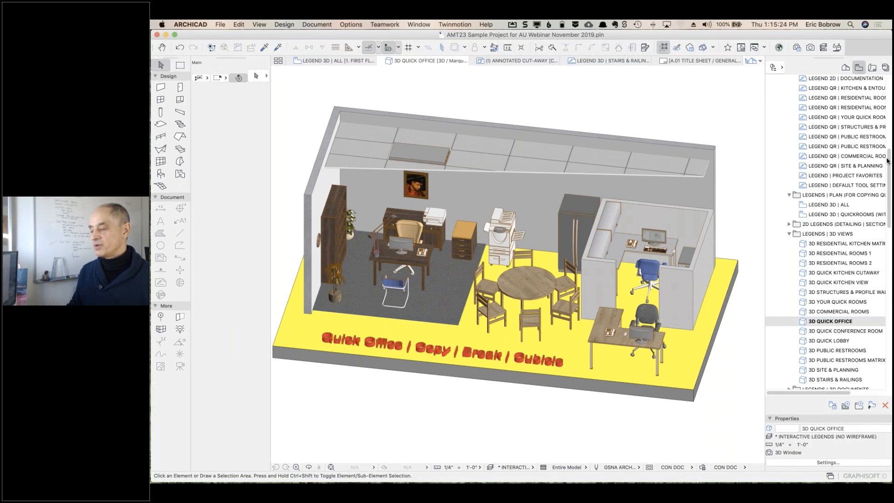
# - Collapse the LEGENDS | WORKSHEET folder and open the LEGEND 2D | SECTIONS and LEGEND 2D | ELEVATIONS views
pyautogui.moveTo(888, 160); pyautogui.dragTo(889, 80)
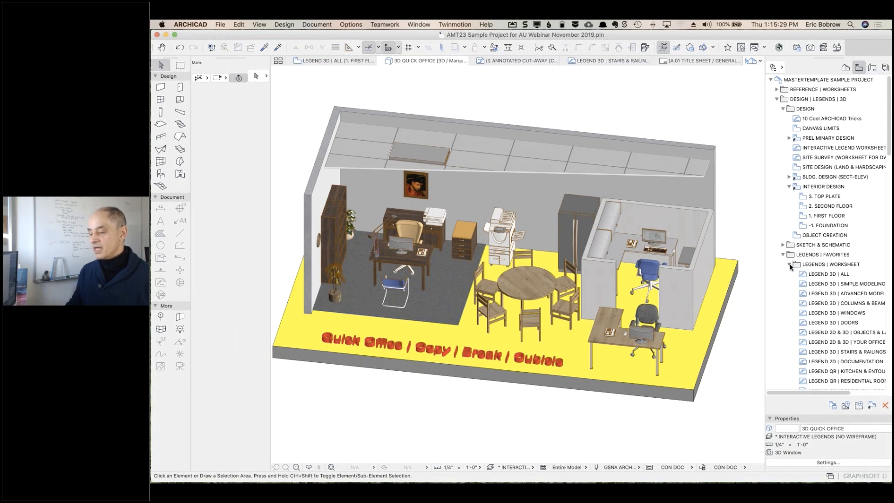
pyautogui.click(790, 265)
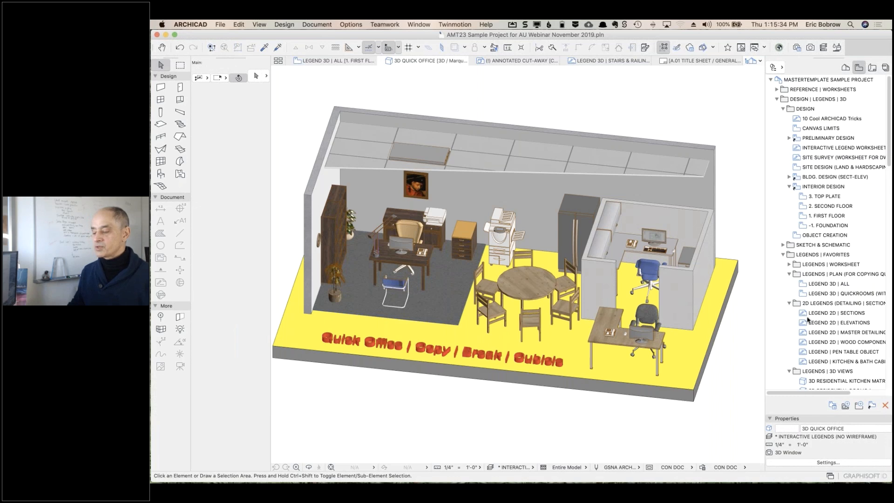
pyautogui.click(802, 315)
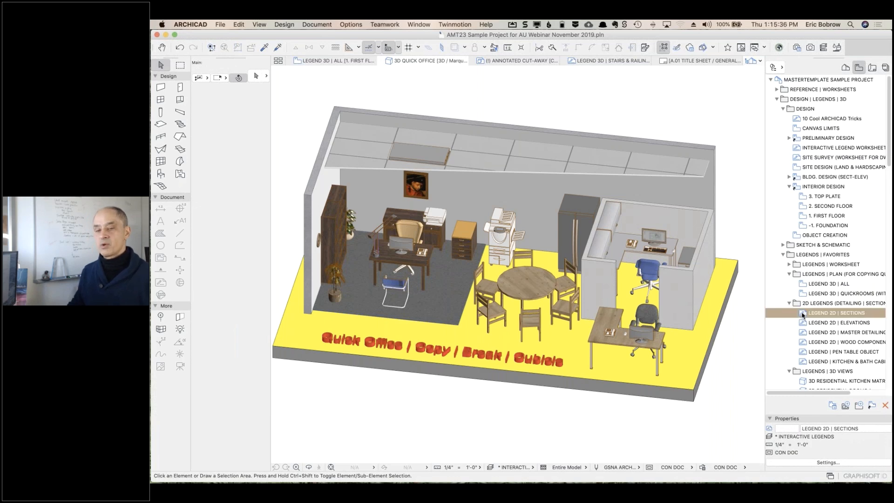
pyautogui.doubleClick(802, 315)
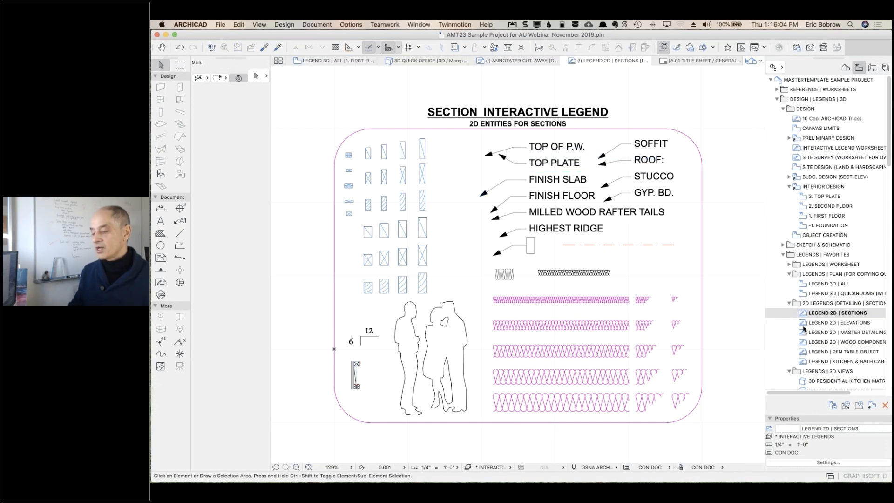
pyautogui.doubleClick(819, 323)
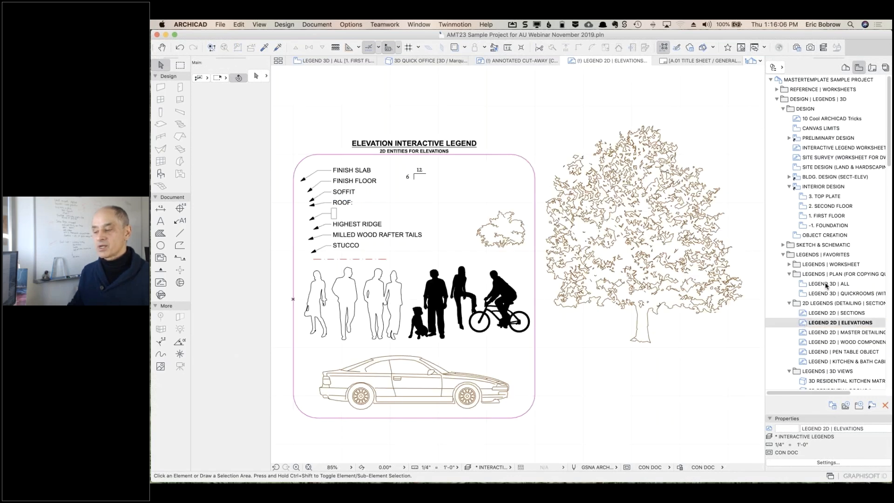
# - Look through the worksheets in the Project Map and view the LG-06 KITCHEN & BATH CABINETS worksheet
pyautogui.click(845, 67)
pyautogui.scroll(2, 806, 126)
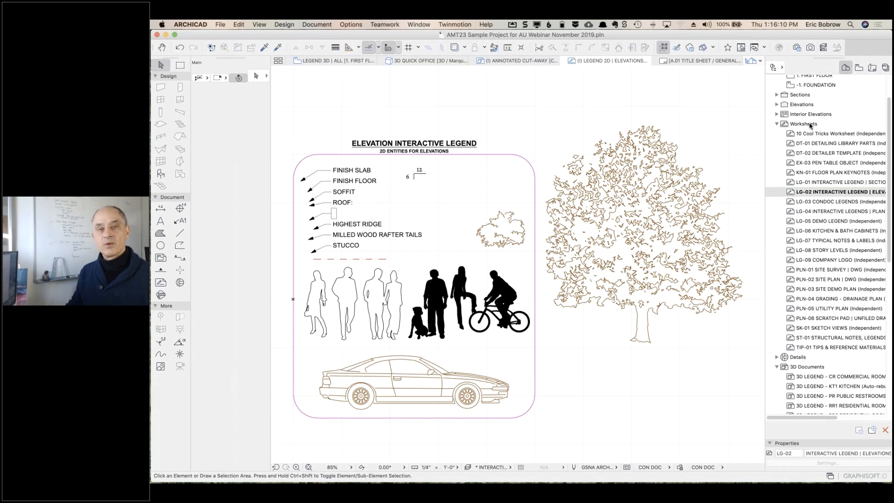
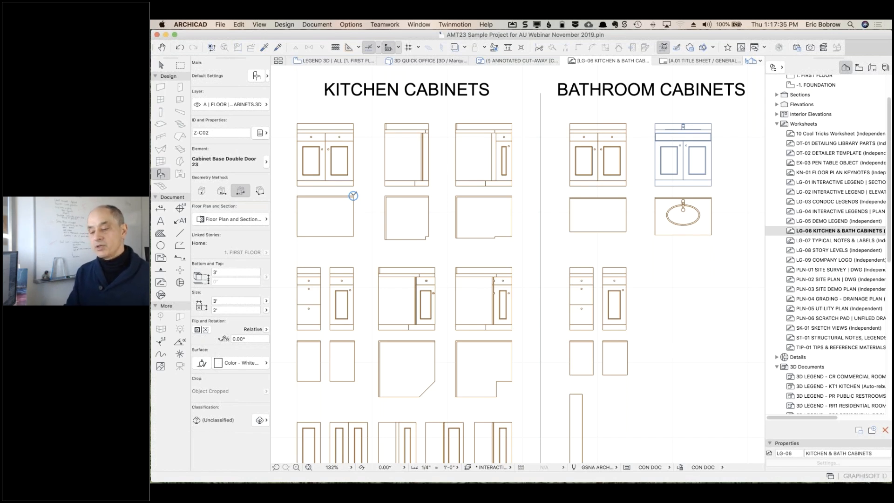
pyautogui.scroll(-3, 353, 196)
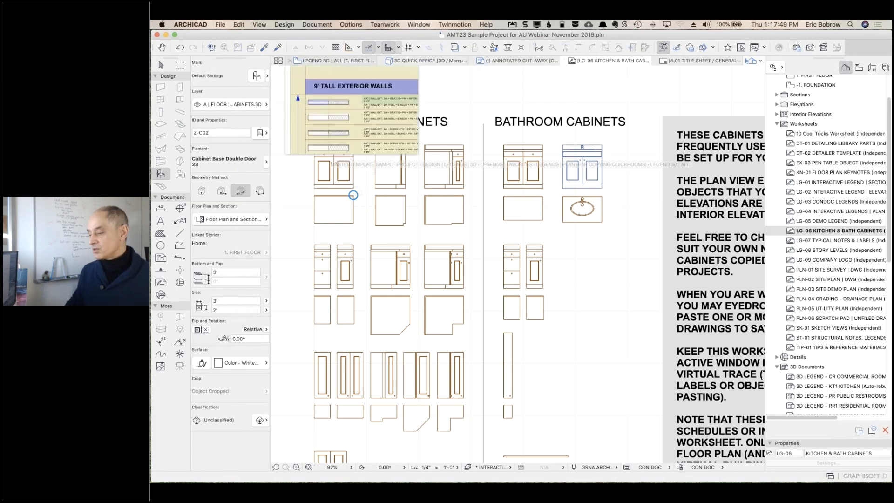
# - Look over the stories and worksheets in the Project Map and return to the View Map
pyautogui.scroll(4, 843, 98)
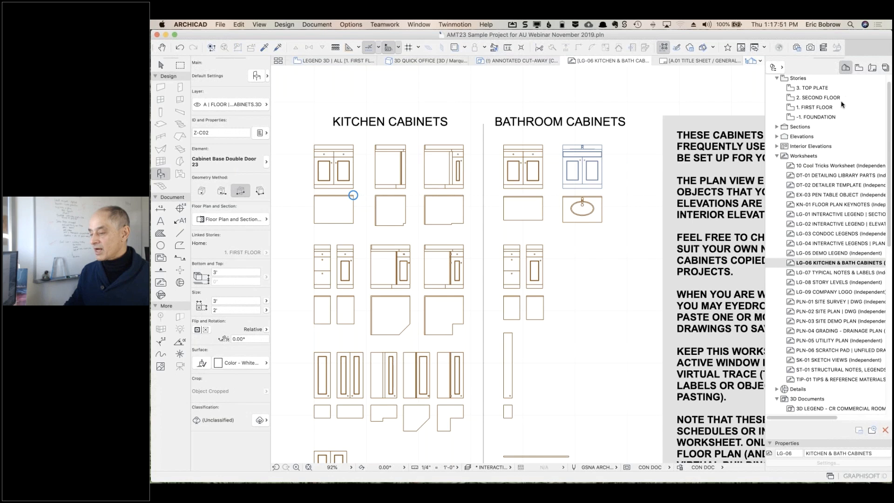
pyautogui.scroll(-8, 845, 107)
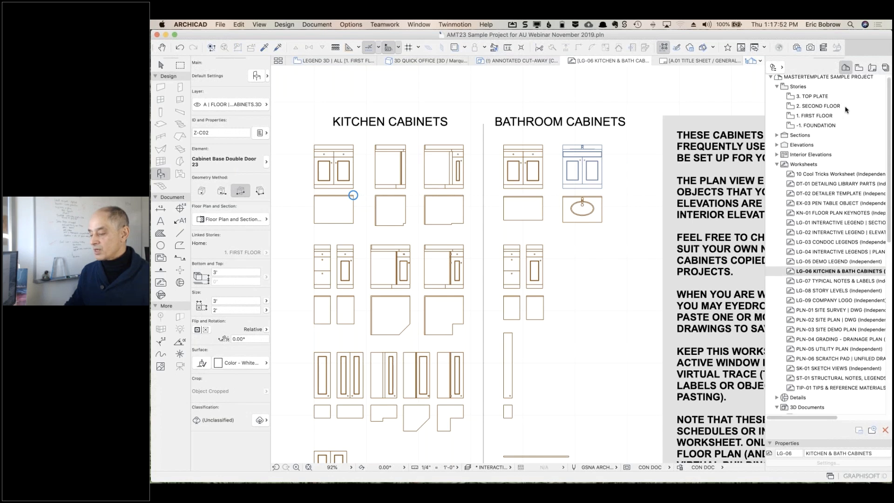
pyautogui.click(859, 68)
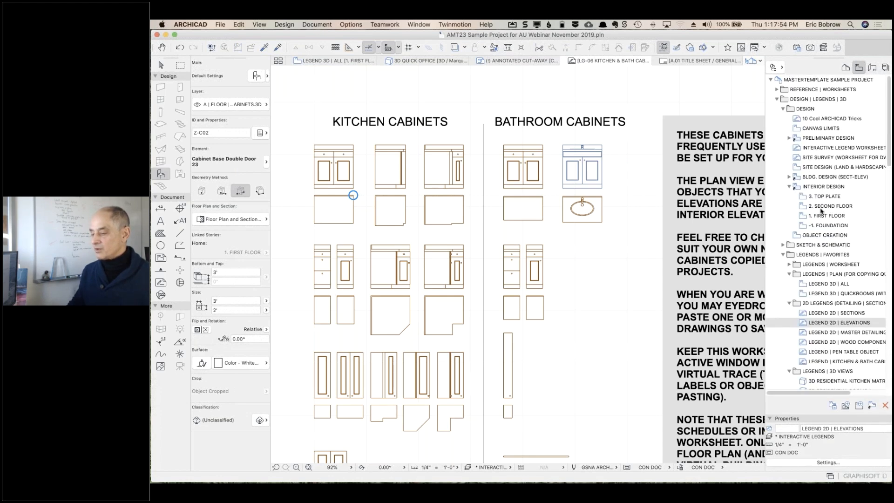
# - Open the 1. FIRST FLOOR view and place the Cabinet Base Double Door outside the building, above the SLEEPING room
pyautogui.click(801, 217)
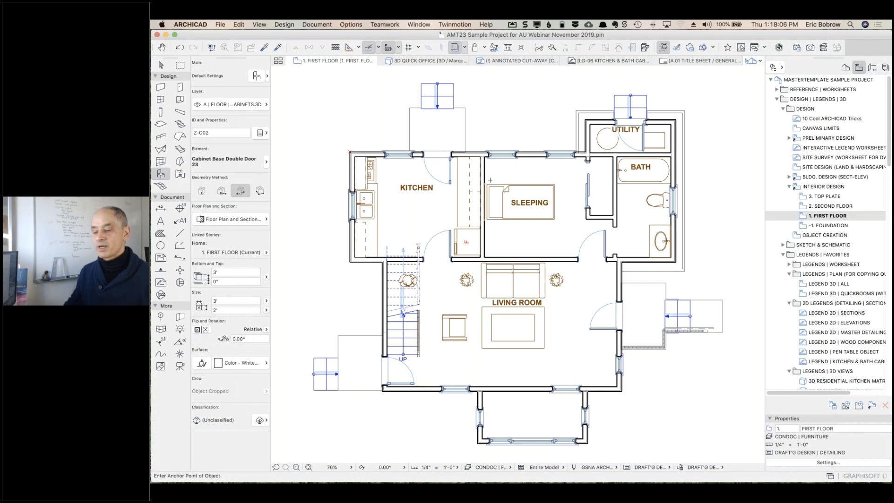
pyautogui.click(538, 117)
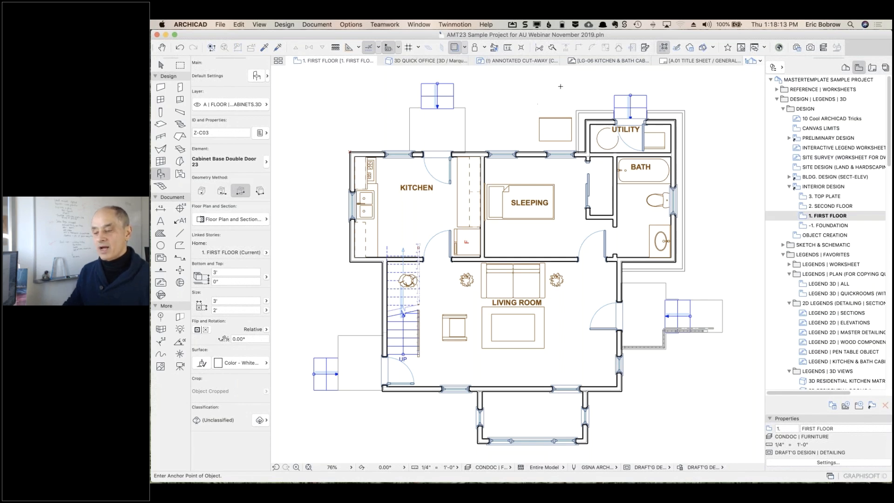
# - Pick up the settings of the corner base cabinet with the angled front in the LG-06 worksheet and return to the 1. FIRST FLOOR plan
pyautogui.click(595, 61)
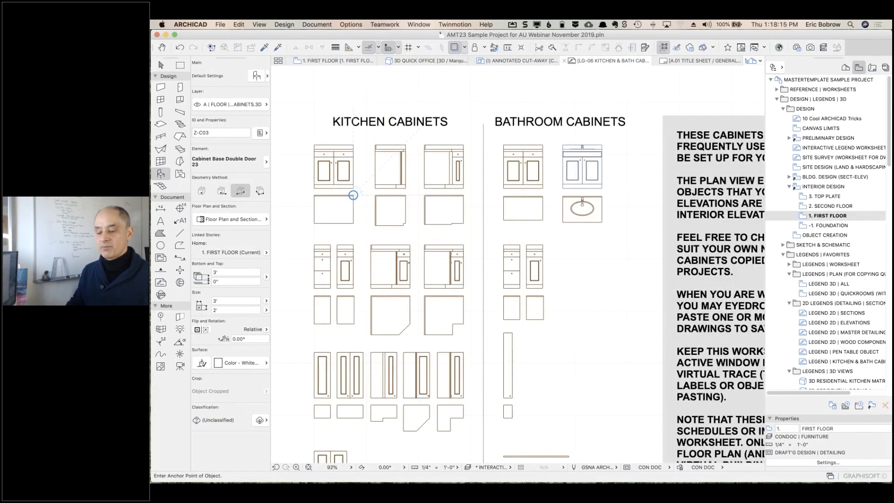
pyautogui.keyDown('alt'); pyautogui.click(411, 294); pyautogui.keyUp('alt')
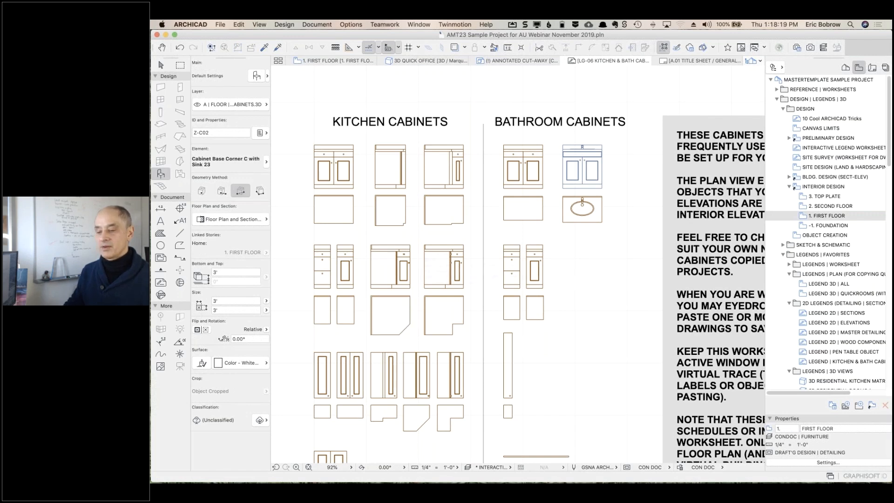
pyautogui.click(339, 61)
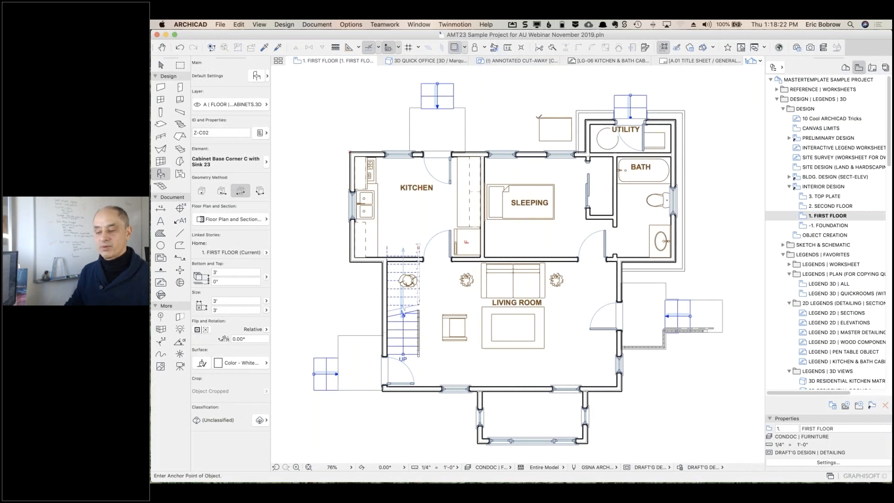
# - Try to place the corner cabinet with a rotation at the upper-left corner of the double-door cabinet, and undo the placement
pyautogui.click(538, 118)
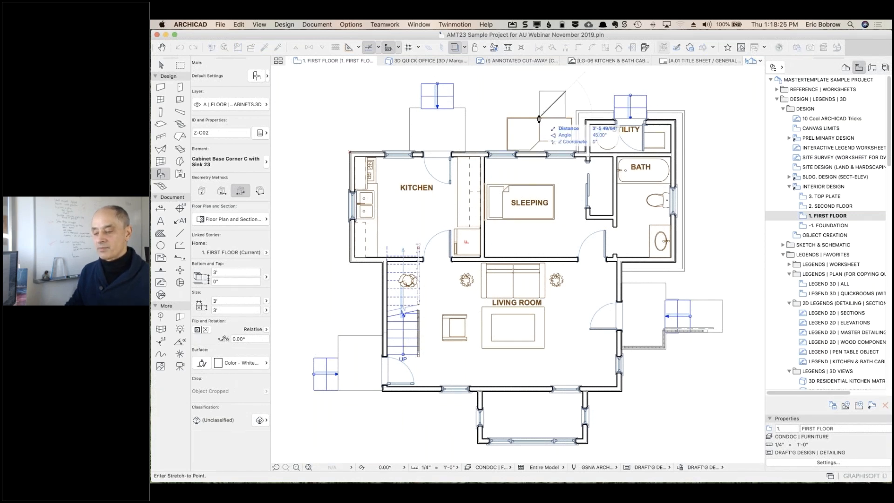
pyautogui.press('F3')
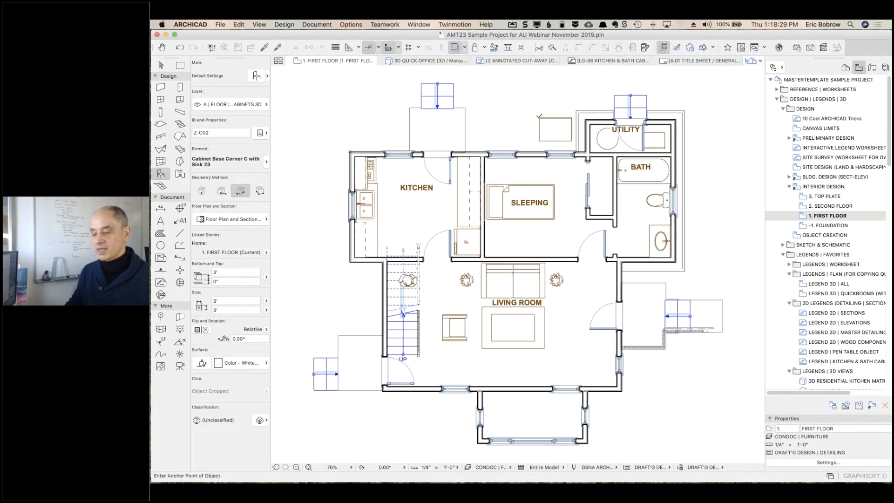
pyautogui.click(538, 117)
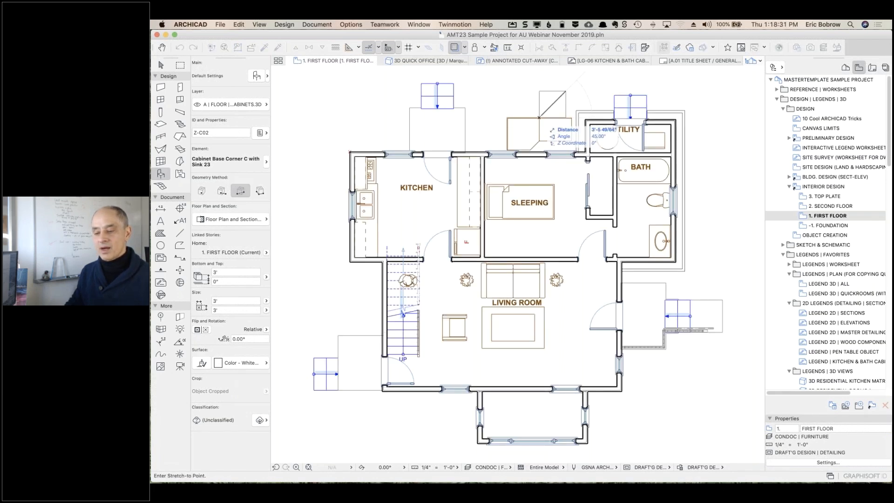
pyautogui.click(538, 117)
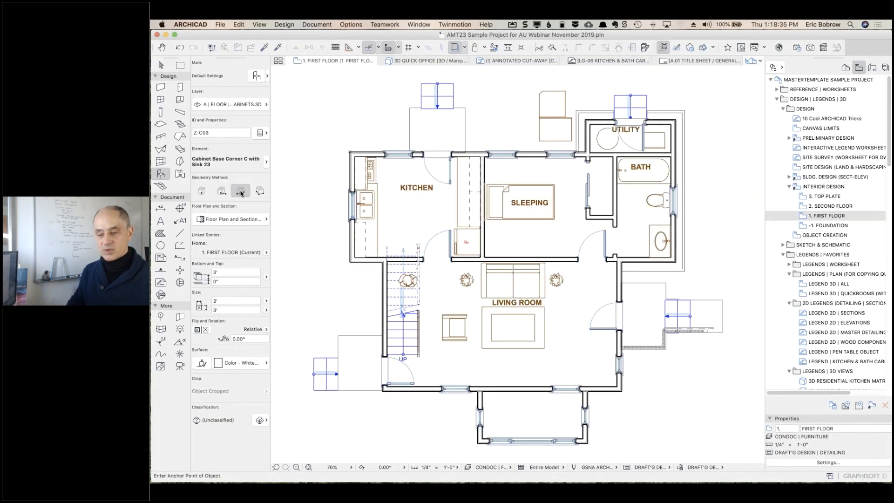
pyautogui.press('super+z')
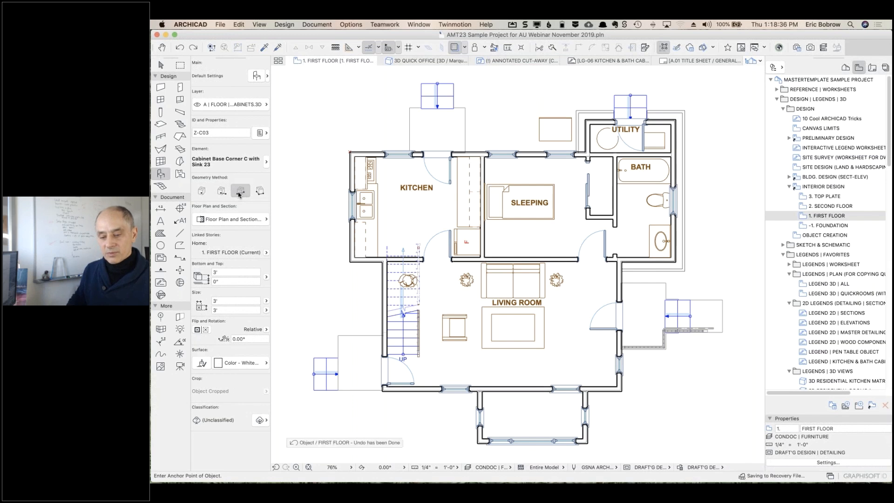
# - Switch to the simple unrotated geometry method and place the corner cabinet at the double-door cabinet's upper-left corner
pyautogui.click(200, 191)
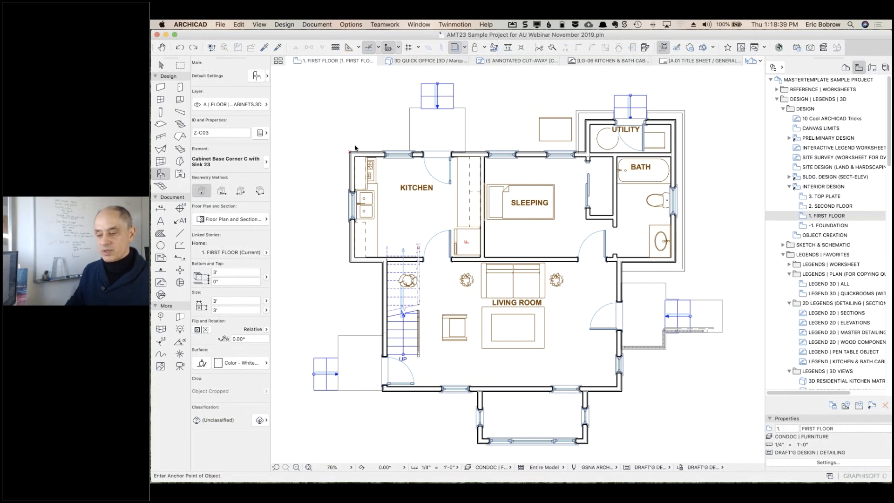
pyautogui.click(538, 116)
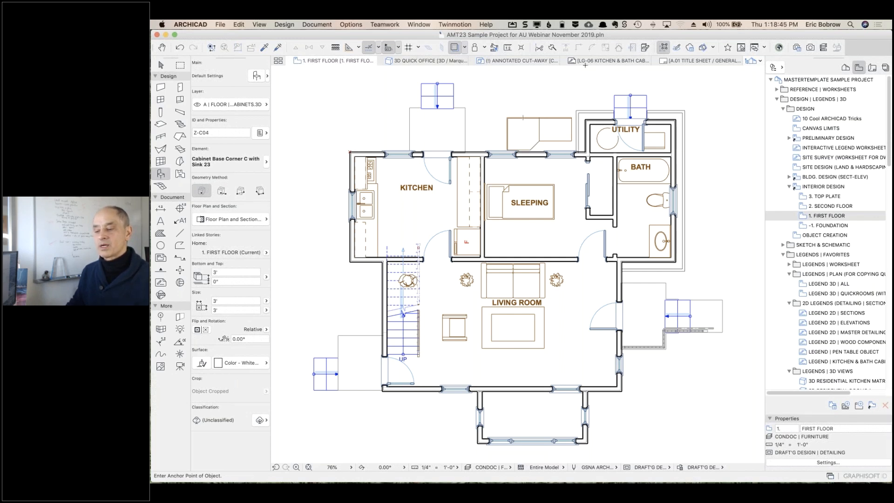
pyautogui.moveTo(595, 65)
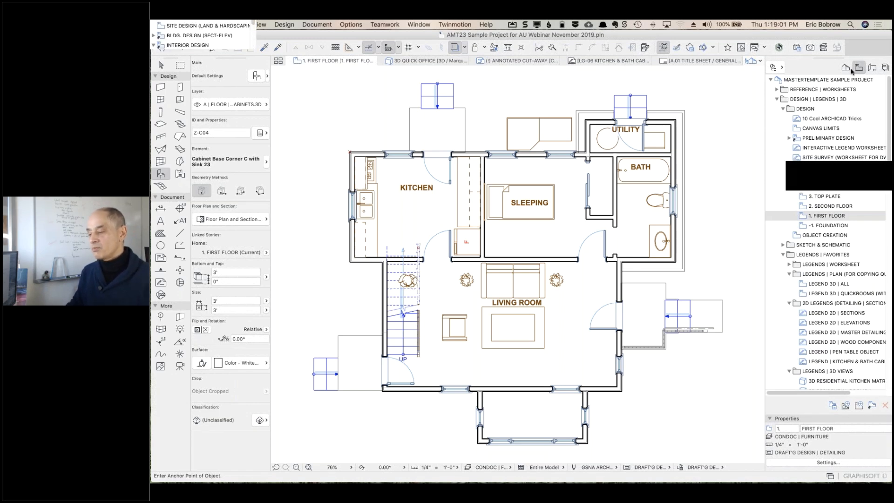
# - Open the LG-07 TYPICAL NOTES & LABELS worksheet from the Project Map and view its full contents
pyautogui.scroll(-5, 840, 217)
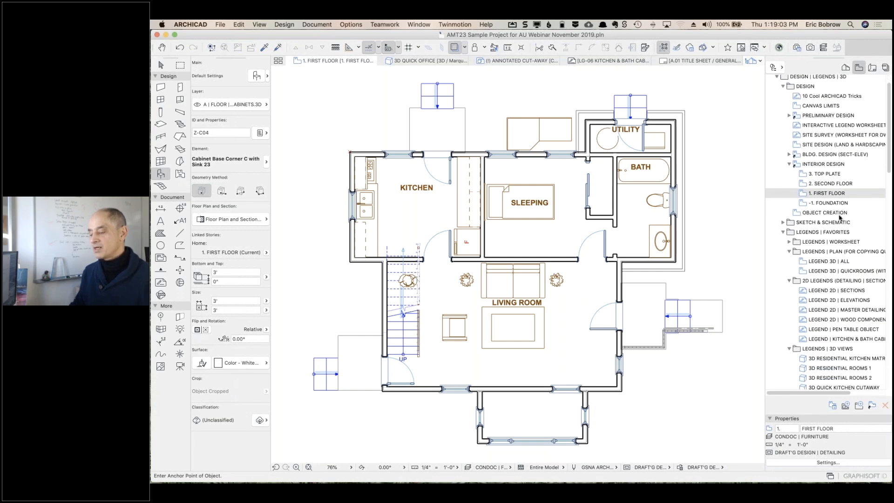
pyautogui.click(845, 68)
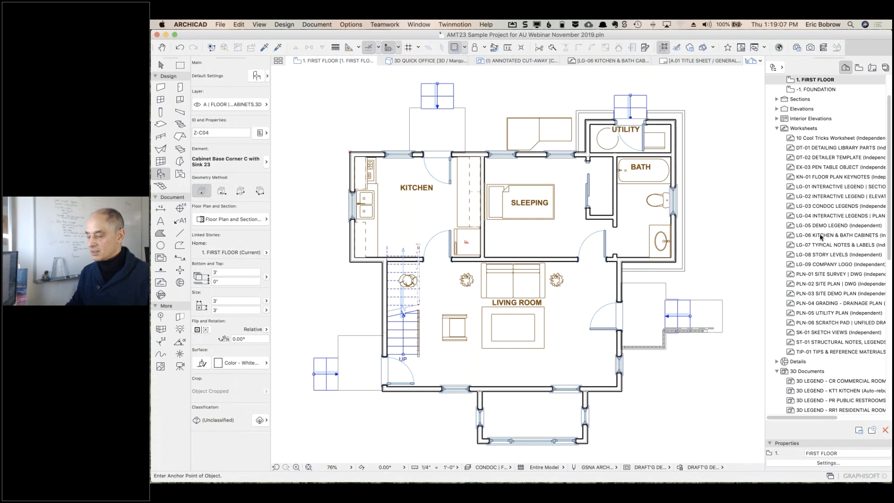
pyautogui.click(791, 245)
pyautogui.doubleClick(790, 245)
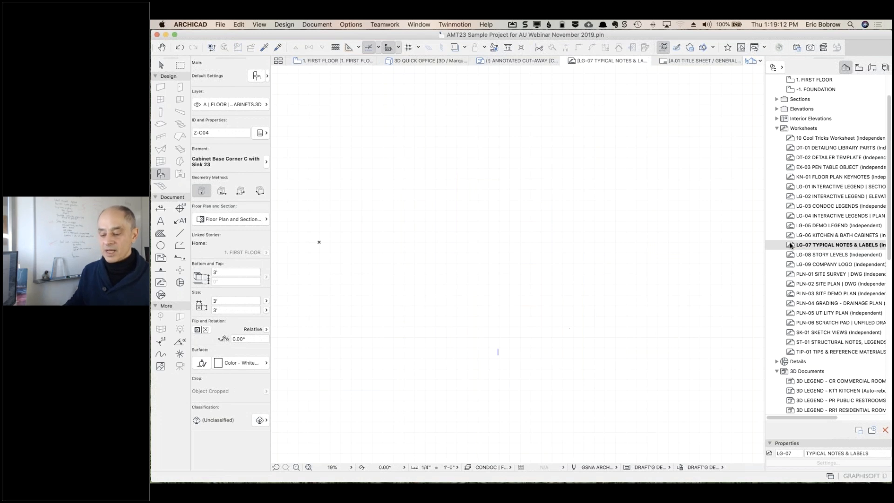
pyautogui.press('super+apostrophe')
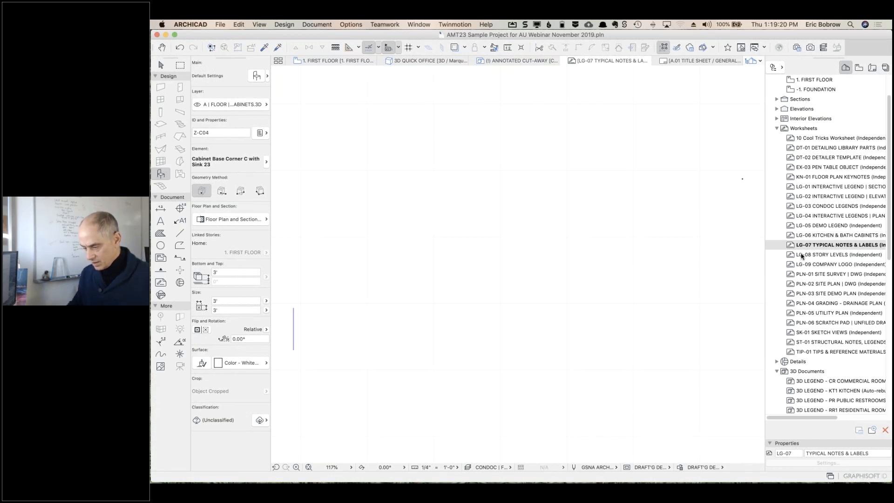
# - Return to the View Map, expand the WORKSHEETS (ACTIVE) folder and open the ST-01 STRUCTURAL NOTES view
pyautogui.click(859, 68)
pyautogui.scroll(-10, 832, 226)
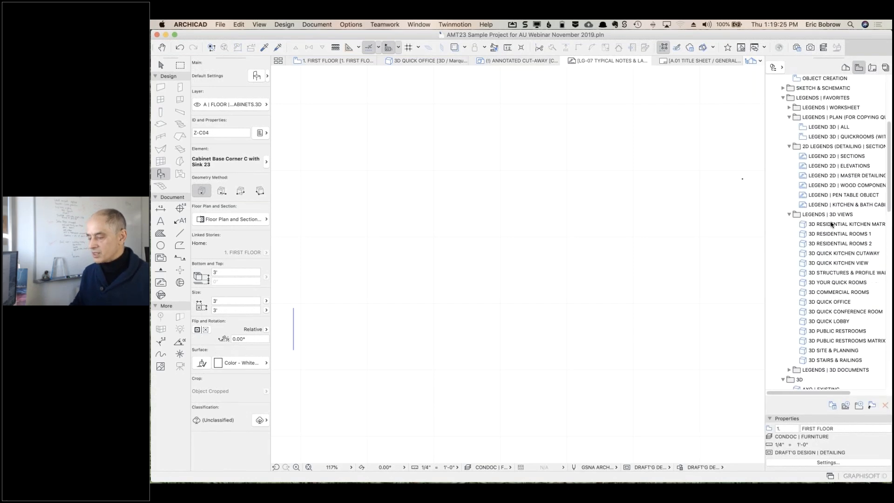
pyautogui.scroll(-15, 831, 225)
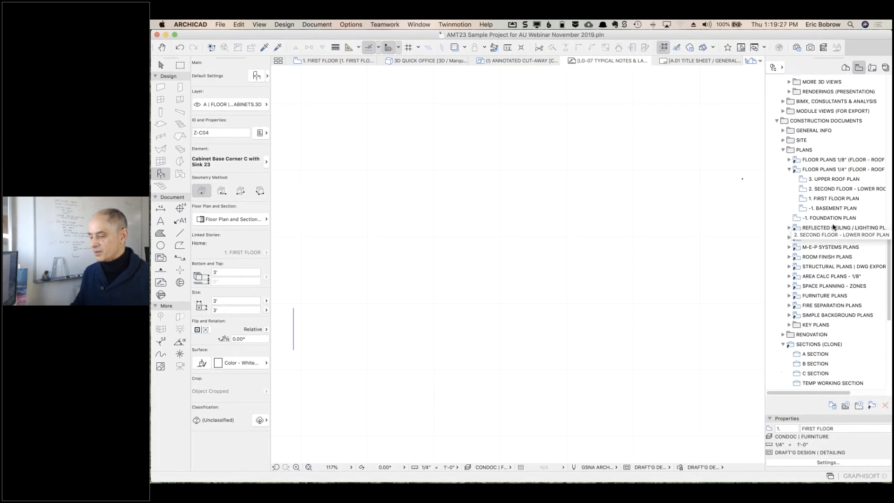
pyautogui.scroll(-5, 833, 228)
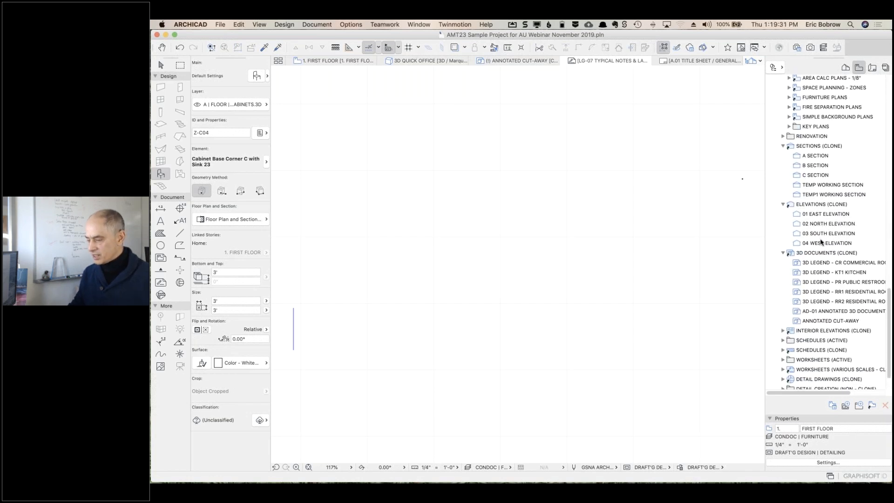
pyautogui.scroll(-1, 821, 241)
pyautogui.scroll(-3, 820, 241)
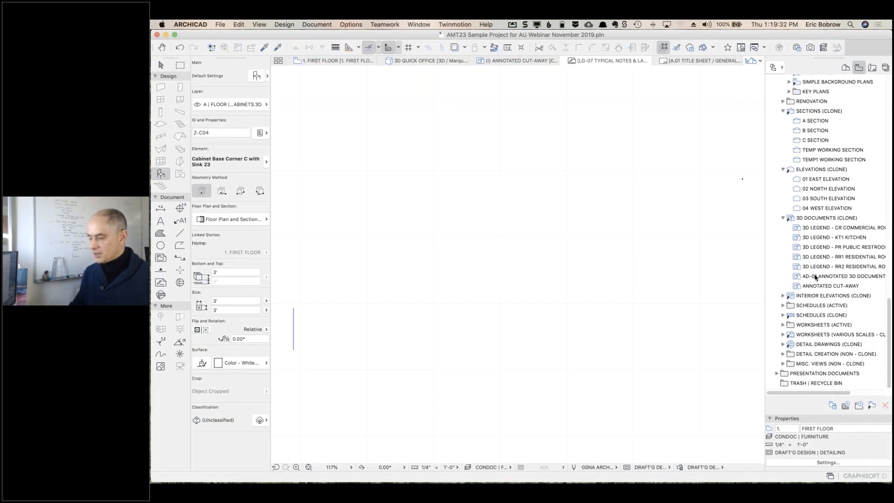
pyautogui.click(784, 326)
pyautogui.scroll(-4, 824, 311)
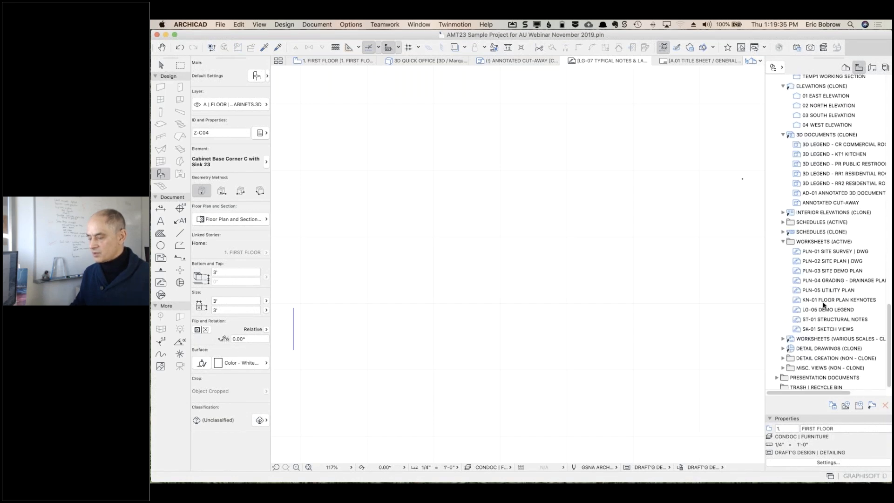
pyautogui.click(797, 320)
pyautogui.doubleClick(797, 319)
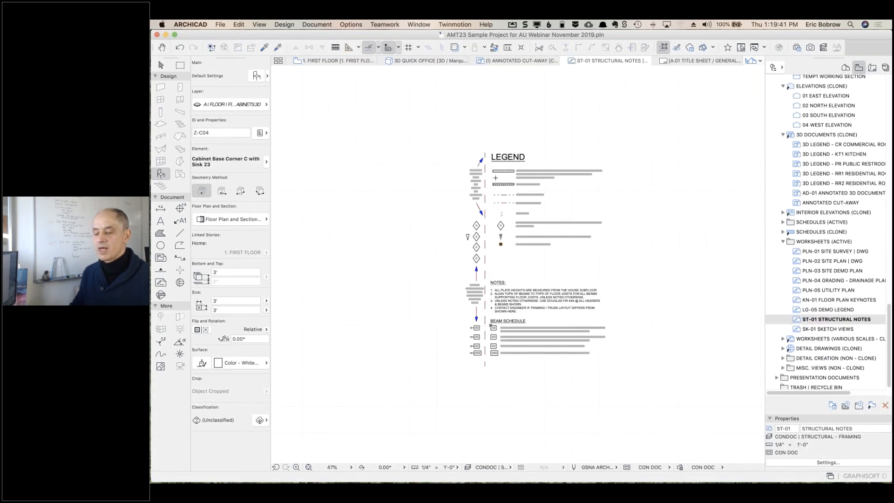
# - Examine the structural LEGEND and notes, selecting the bearing wall fill to view its settings and deselecting it
pyautogui.scroll(5, 505, 189)
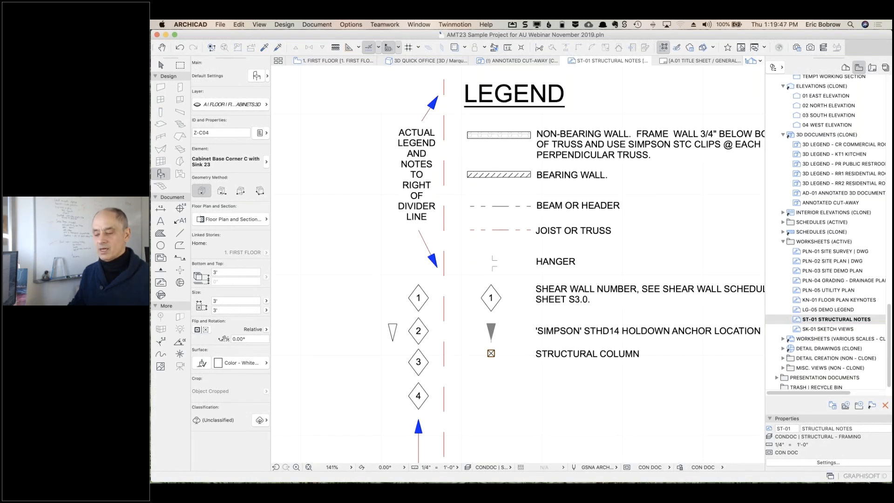
pyautogui.click(530, 174)
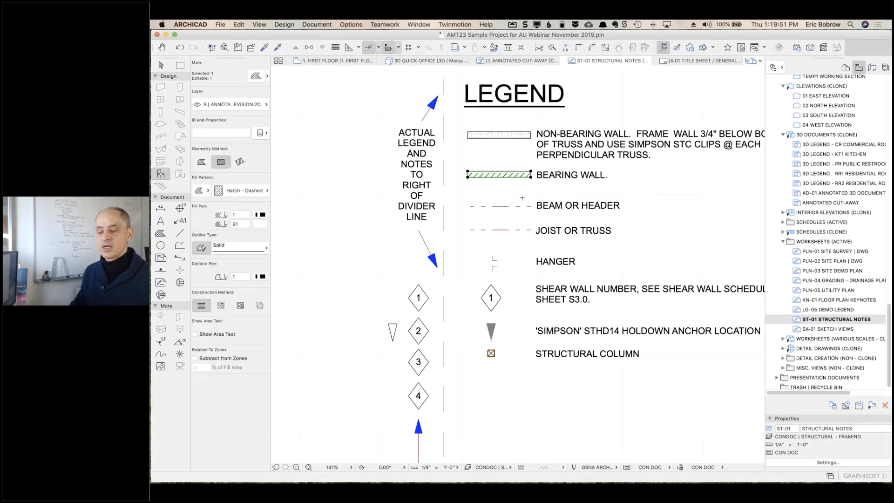
pyautogui.press('Escape')
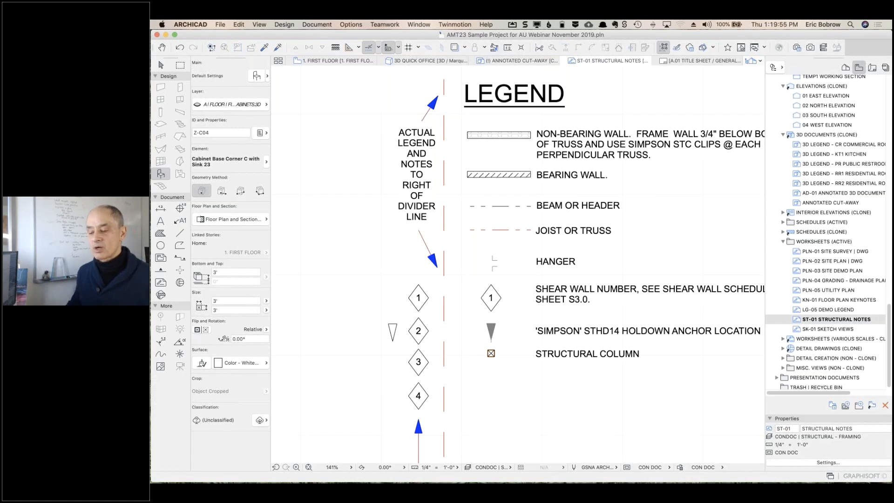
pyautogui.scroll(-5, 521, 207)
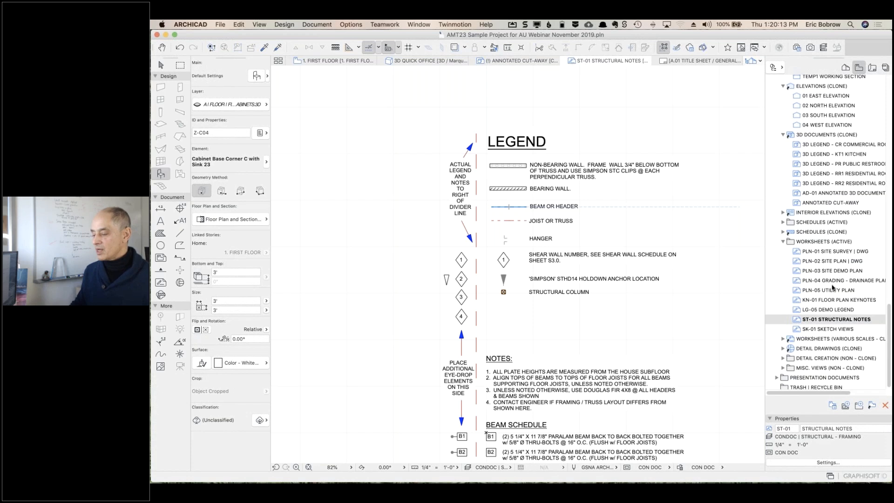
# - Expand the DETAIL DRAWINGS and WORKSHEETS (VARIOUS SCALES) clone folders and open the DT-01 DETAILING LIBRARY PARTS view
pyautogui.scroll(-1, 808, 184)
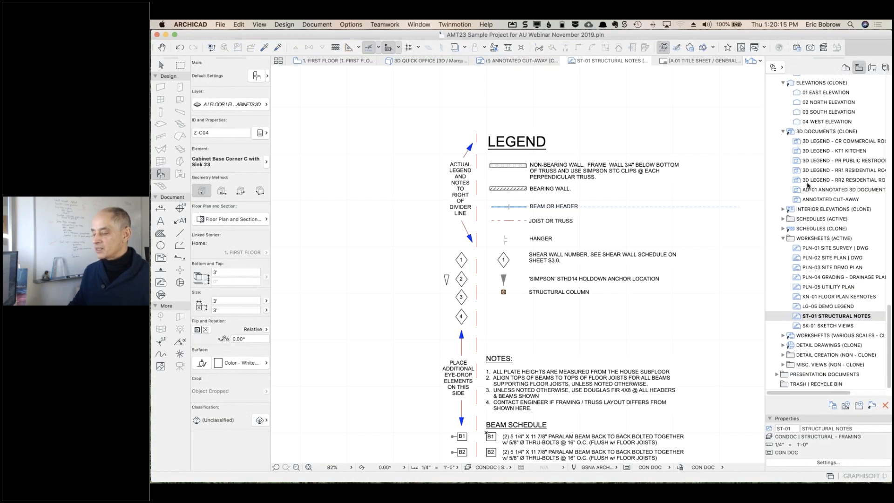
pyautogui.click(784, 346)
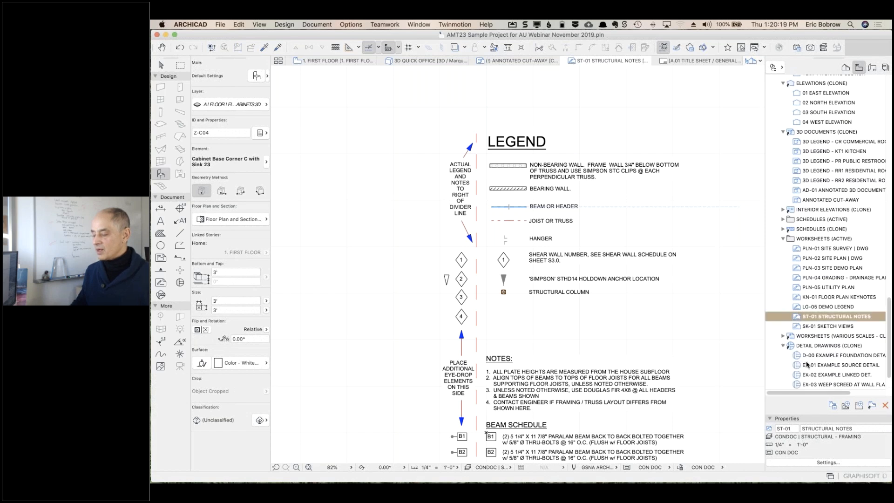
pyautogui.scroll(-2, 808, 366)
pyautogui.scroll(2, 815, 236)
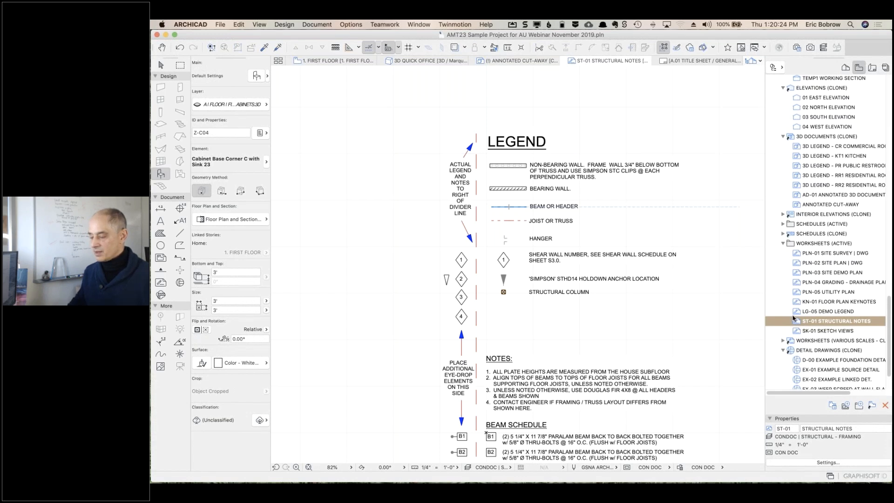
pyautogui.click(783, 340)
pyautogui.scroll(-3, 802, 268)
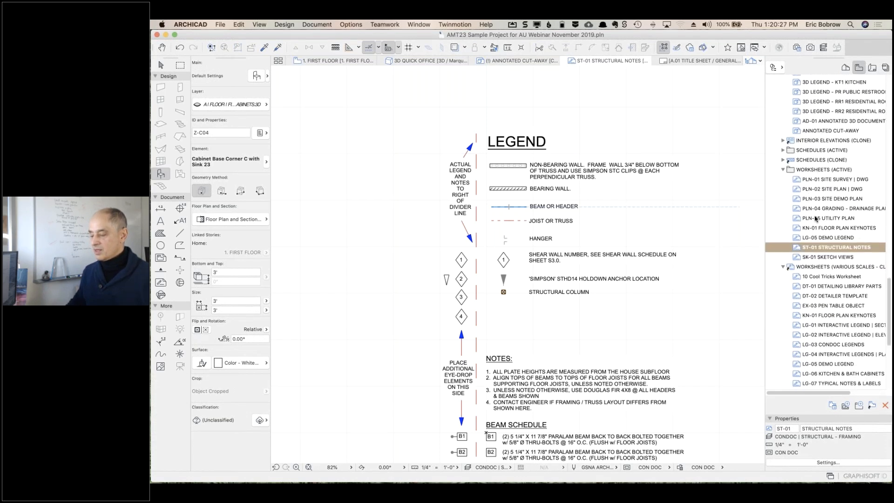
pyautogui.click(798, 289)
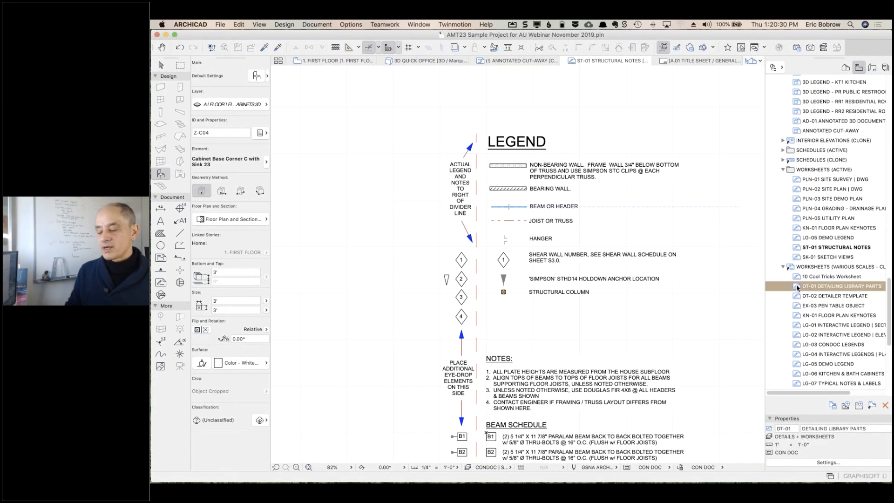
pyautogui.doubleClick(797, 287)
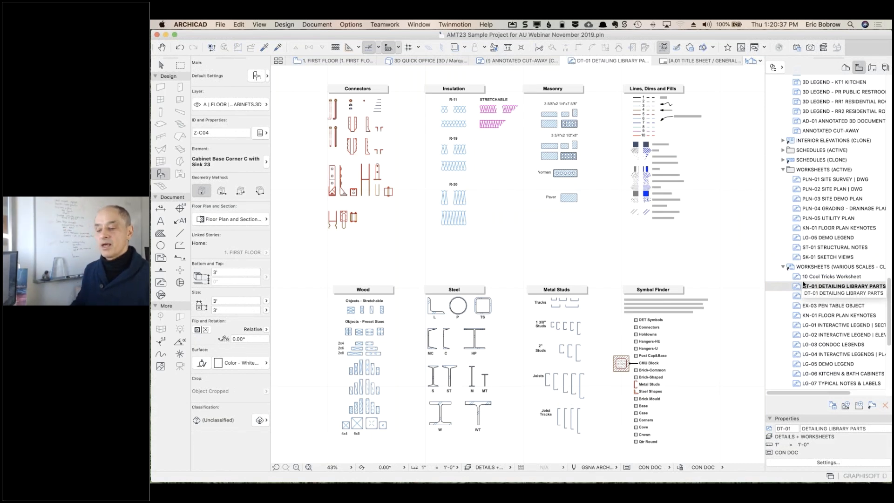
# - Pick up the settings of the L-shaped steel section and place two copies in the empty area above the Steel group
pyautogui.keyDown('alt'); pyautogui.click(431, 309); pyautogui.keyUp('alt')
pyautogui.click(446, 266)
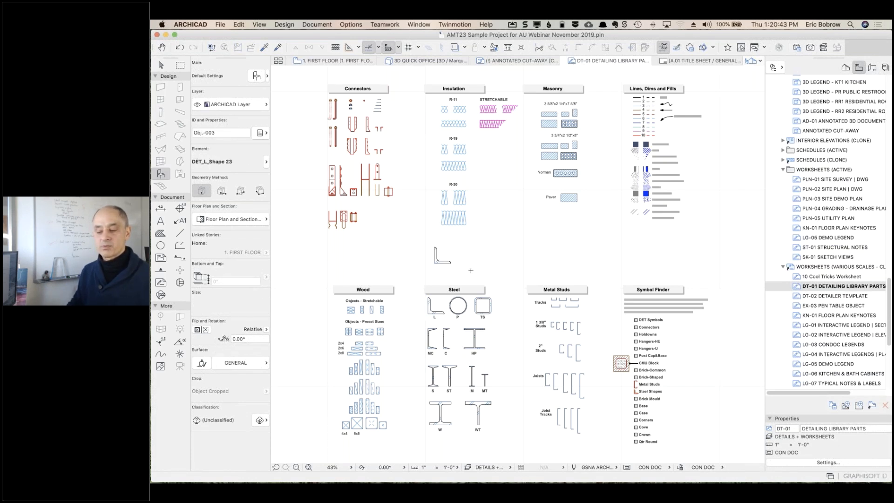
pyautogui.click(485, 267)
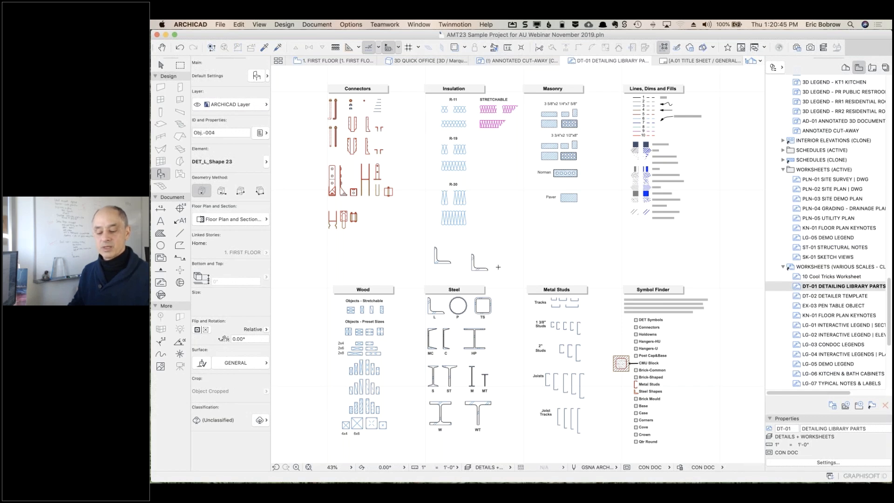
# - Undo the placed L-shaped steel section copies and open the 10 Cool Tricks Worksheet from the Project Map
pyautogui.press('super+z')
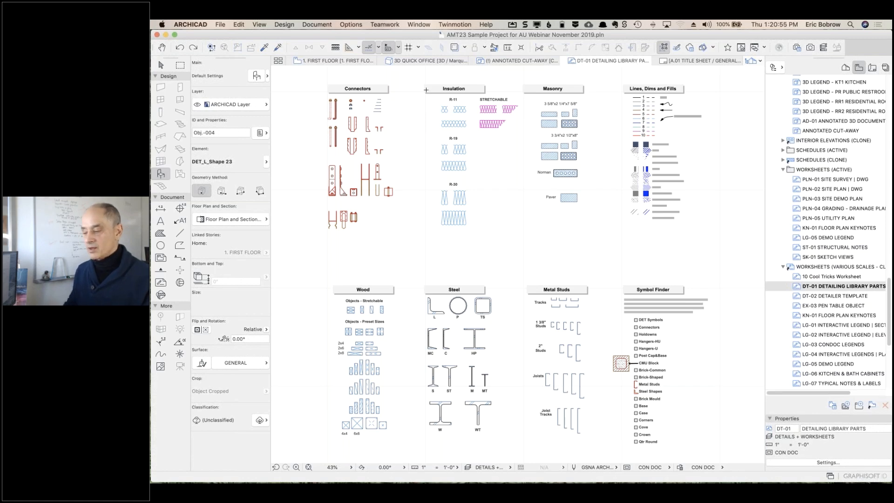
pyautogui.click(845, 68)
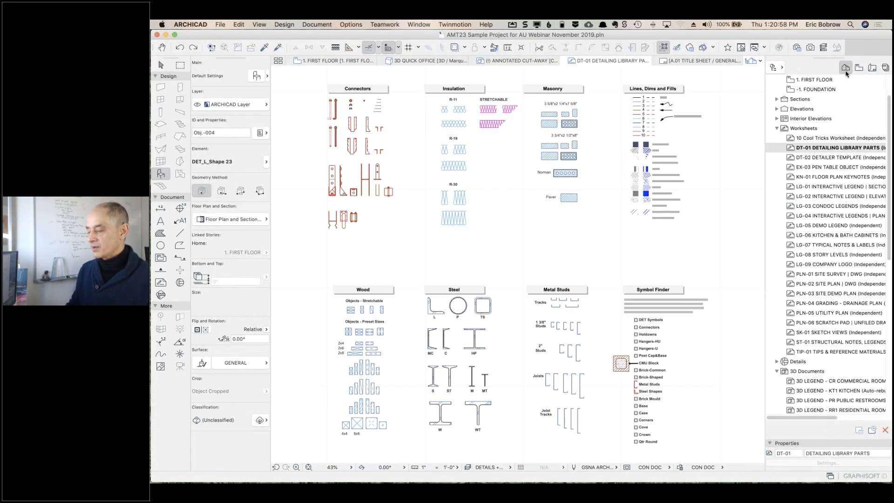
pyautogui.doubleClick(797, 138)
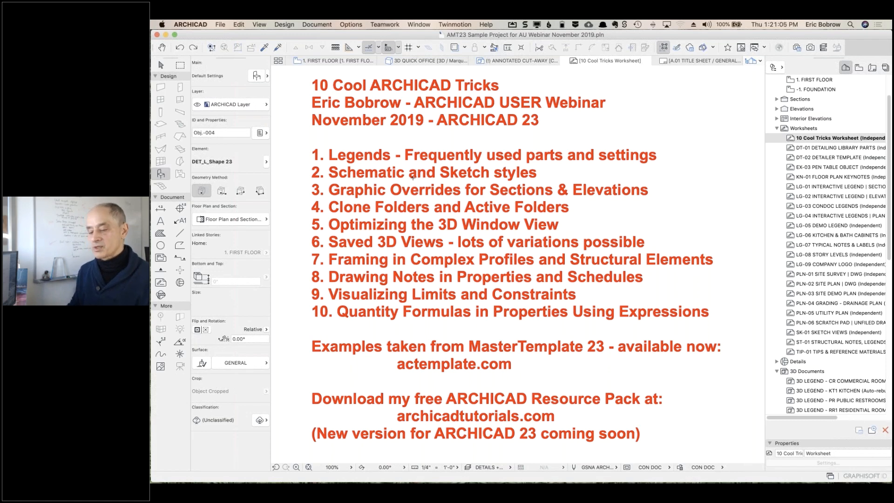
# - Return to the View Map and open the 1. FIRST FLOOR PLAN view in the 1/4" floor plans folder
pyautogui.click(859, 68)
pyautogui.scroll(15, 849, 145)
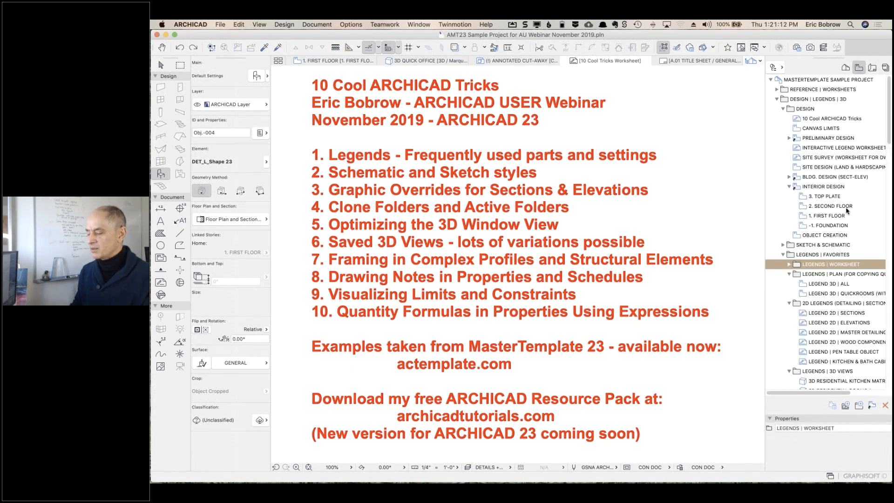
pyautogui.scroll(-10, 846, 210)
pyautogui.scroll(-2, 802, 329)
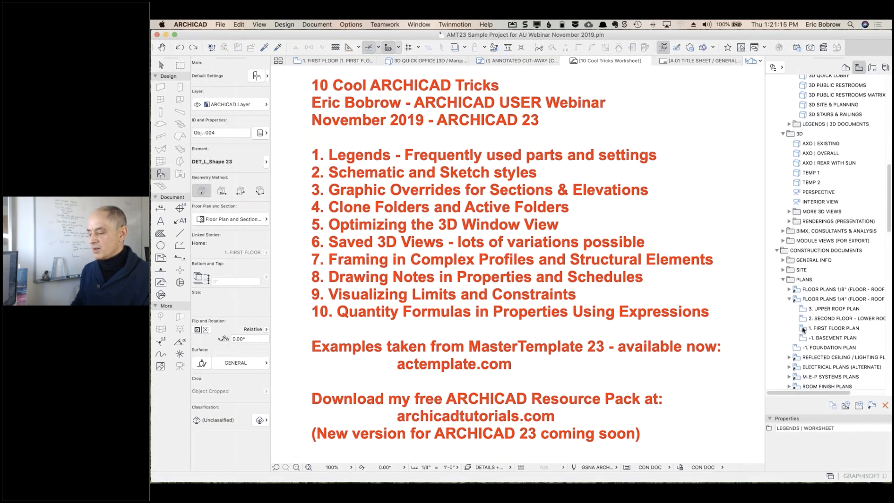
pyautogui.click(802, 329)
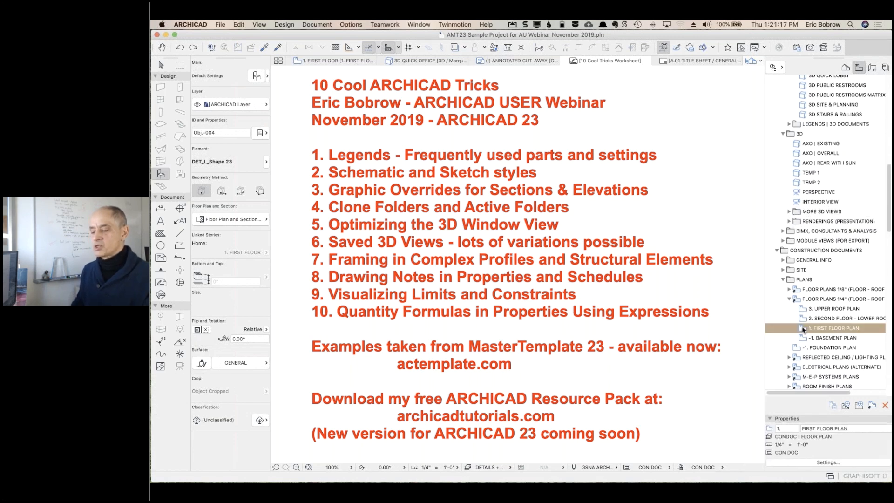
pyautogui.doubleClick(802, 329)
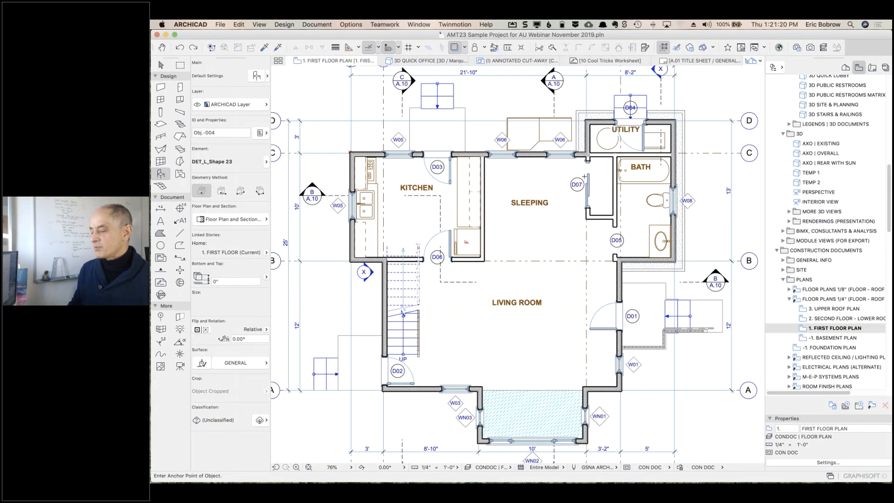
# - Open the 1. FIRST FLOOR view in the INTERIOR DESIGN folder and examine the walls near the stair entrance up close
pyautogui.scroll(10, 812, 187)
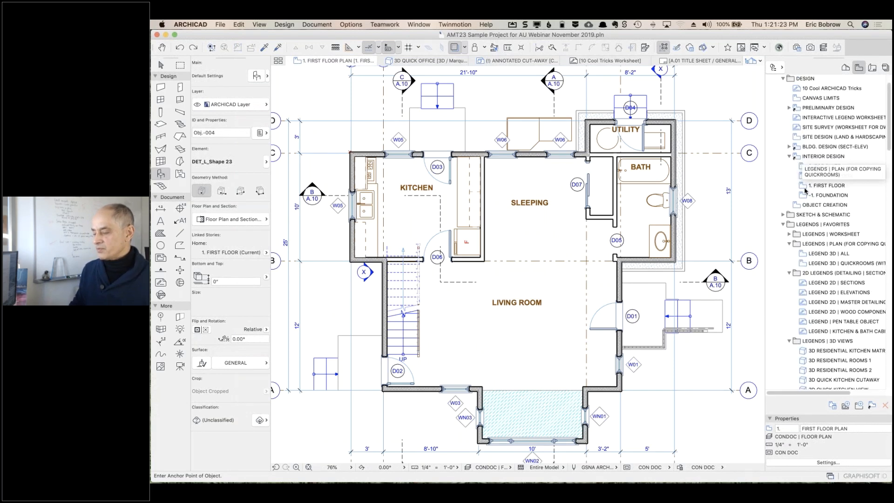
pyautogui.click(803, 187)
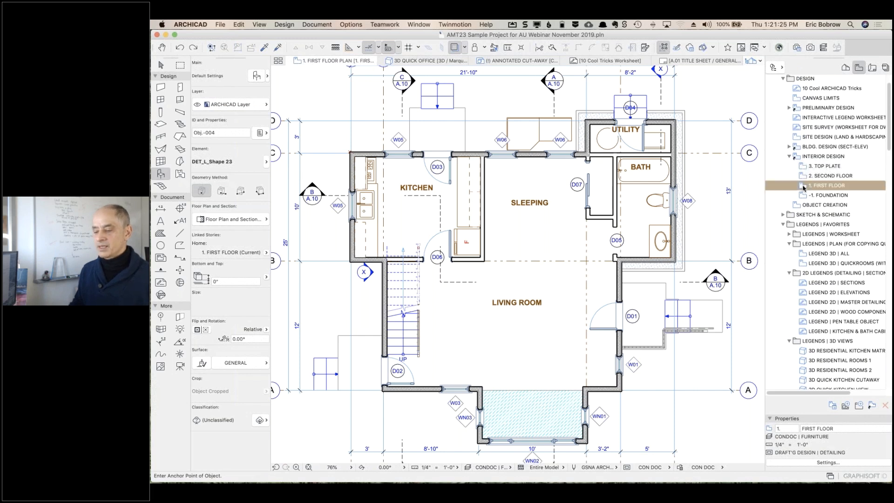
pyautogui.doubleClick(802, 187)
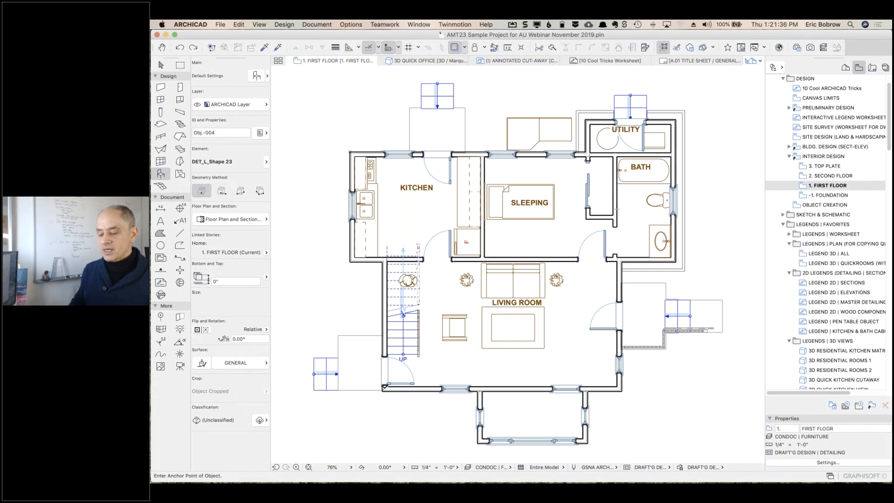
pyautogui.scroll(5, 386, 386)
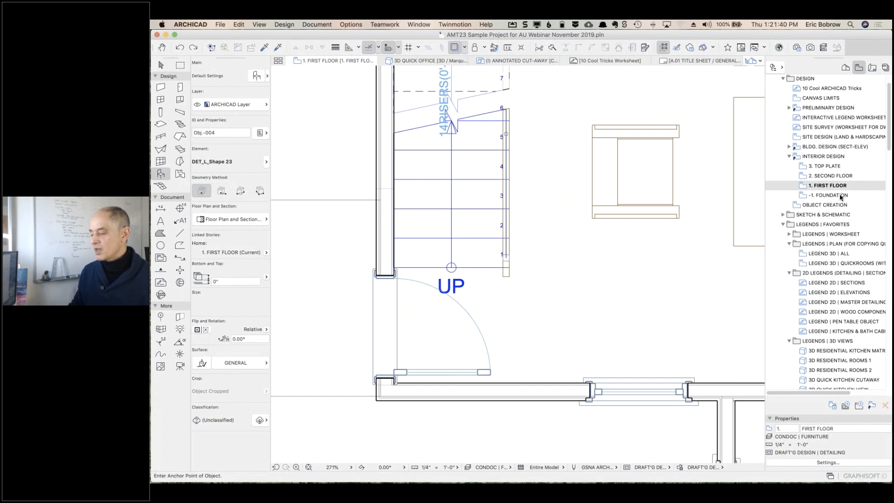
# - Reopen the 1/4" construction document 1. FIRST FLOOR PLAN view and examine its wall fills, door and window markers, and dimensions
pyautogui.scroll(-15, 839, 198)
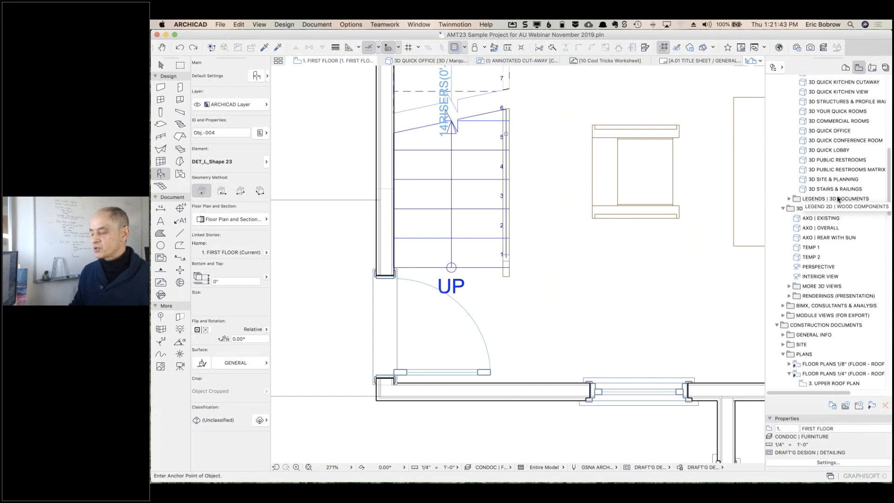
pyautogui.scroll(-4, 838, 199)
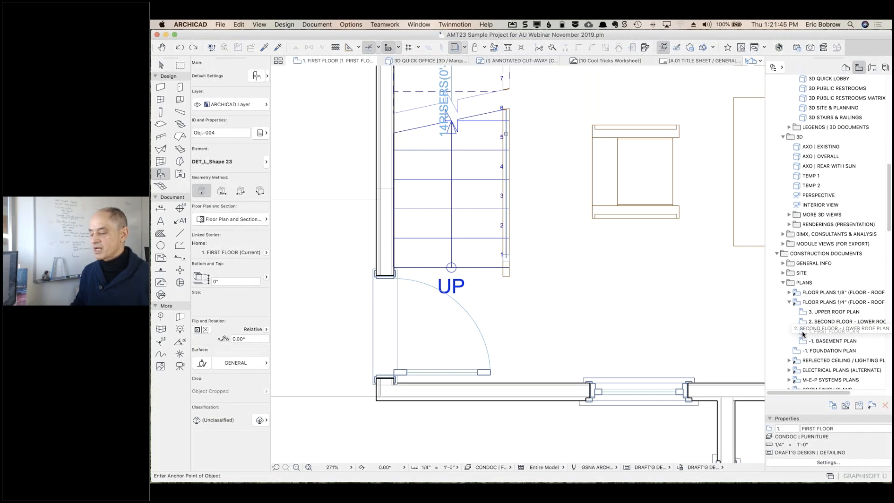
pyautogui.click(802, 333)
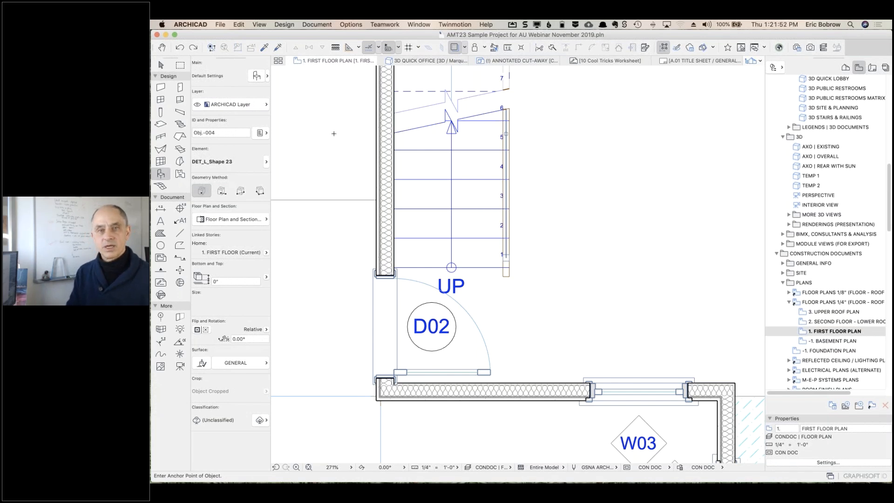
pyautogui.scroll(-8, 337, 133)
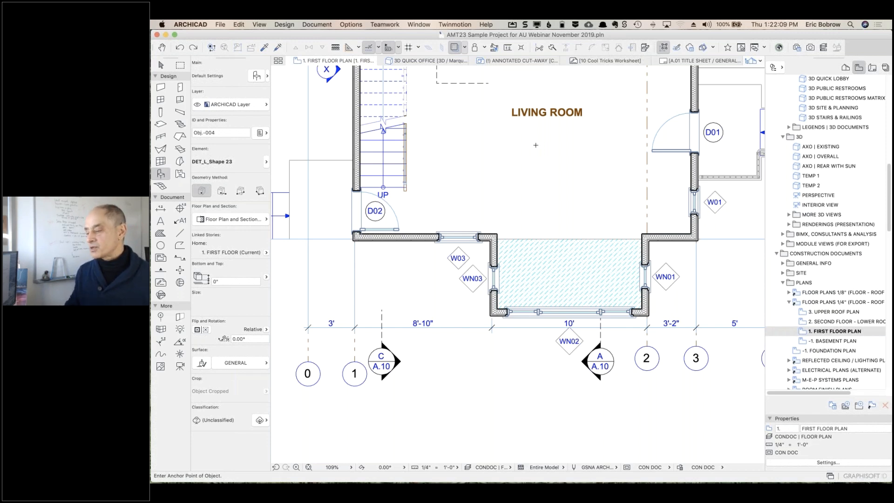
# - Open the Model View Options for the CON DOC combination and expand its construction element options
pyautogui.scroll(15, 854, 130)
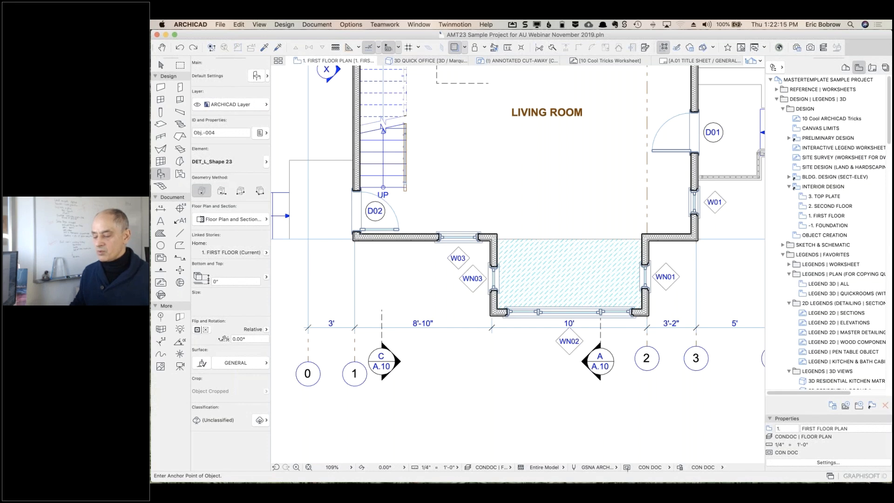
pyautogui.click(626, 467)
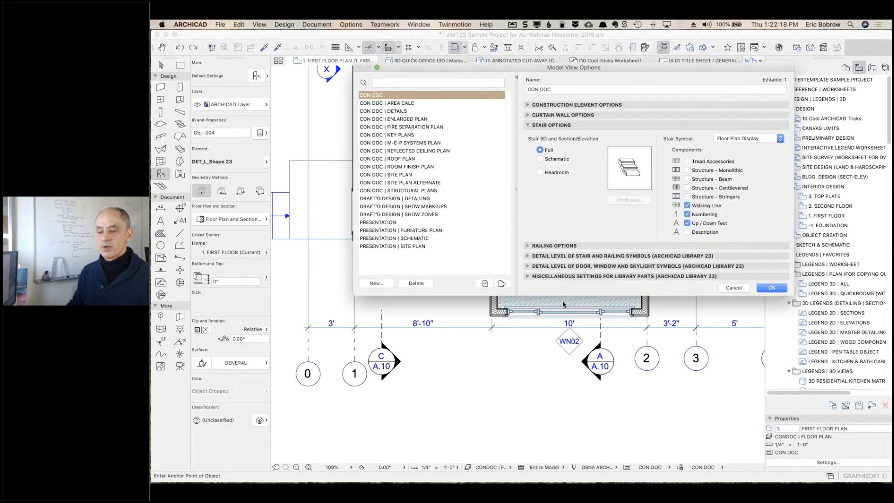
pyautogui.click(321, 26)
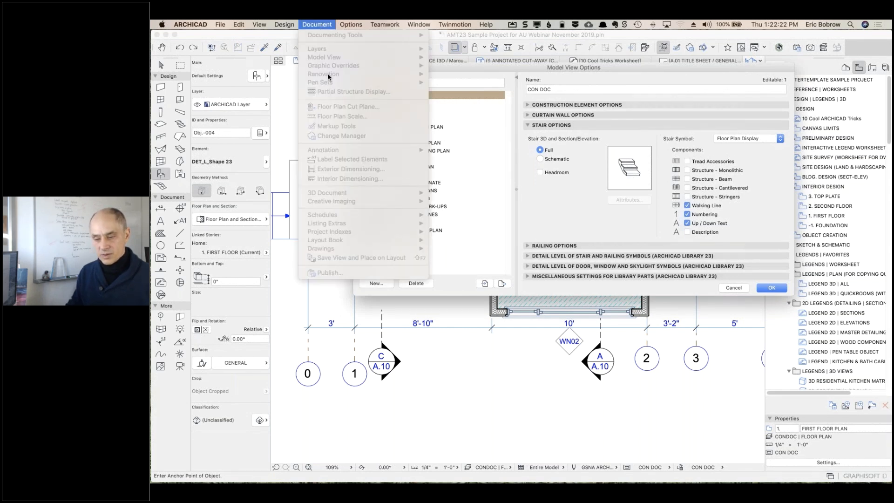
pyautogui.click(521, 68)
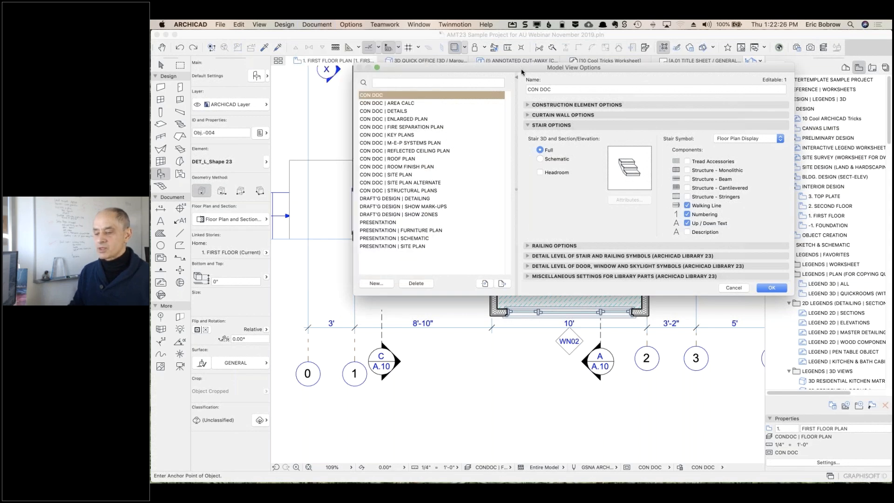
pyautogui.click(528, 105)
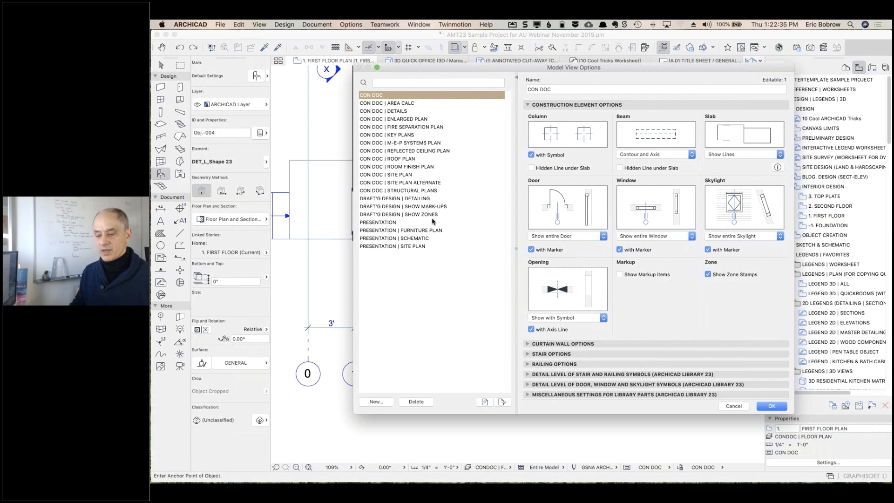
# - Compare the PRESENTATION, PRESENTATION | SITE PLAN and PRESENTATION | SCHEMATIC model view options and apply CON DOC | SITE PLAN to the plan
pyautogui.click(381, 223)
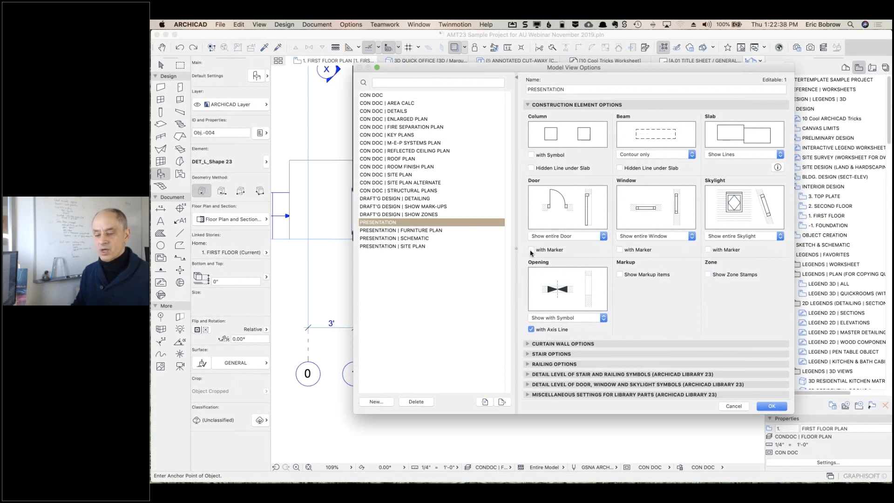
pyautogui.click(414, 247)
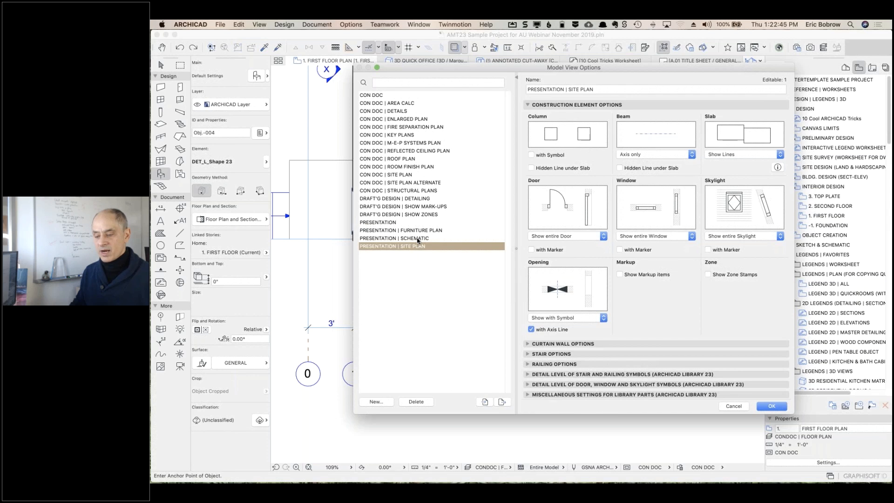
pyautogui.click(418, 238)
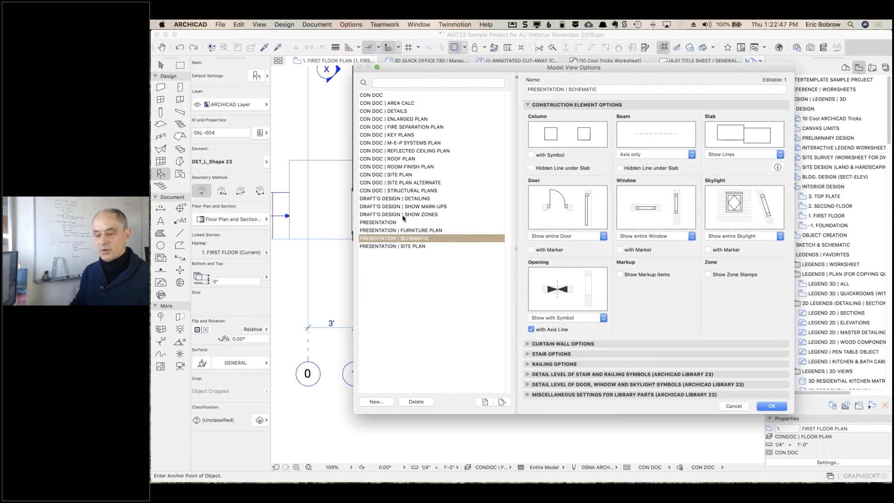
pyautogui.click(405, 176)
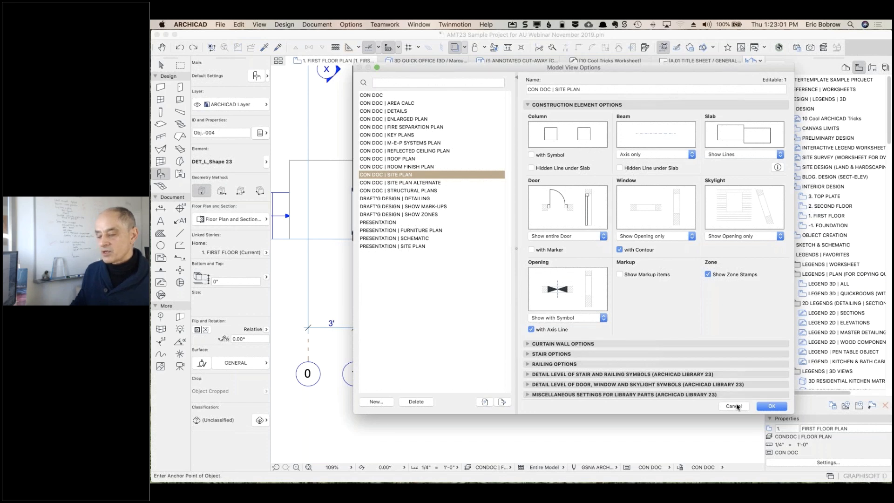
pyautogui.click(771, 406)
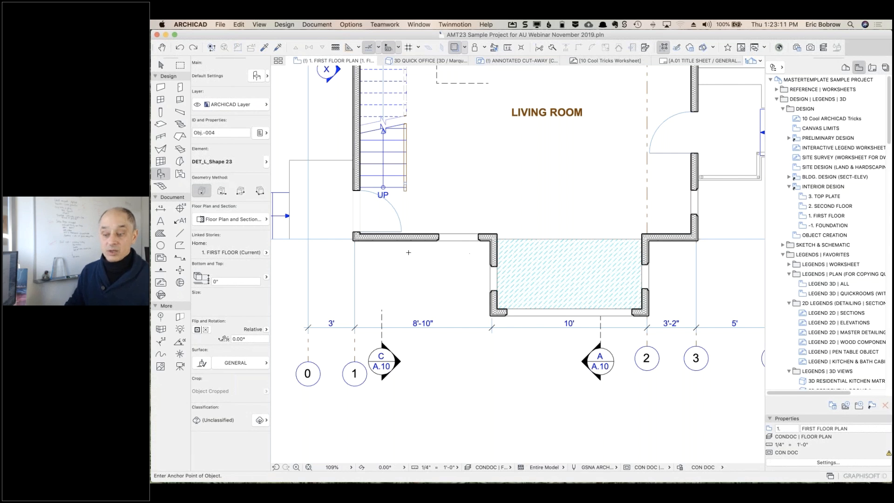
# - Apply the Presentation - Solid graphic override combination to the first floor plan
pyautogui.click(680, 469)
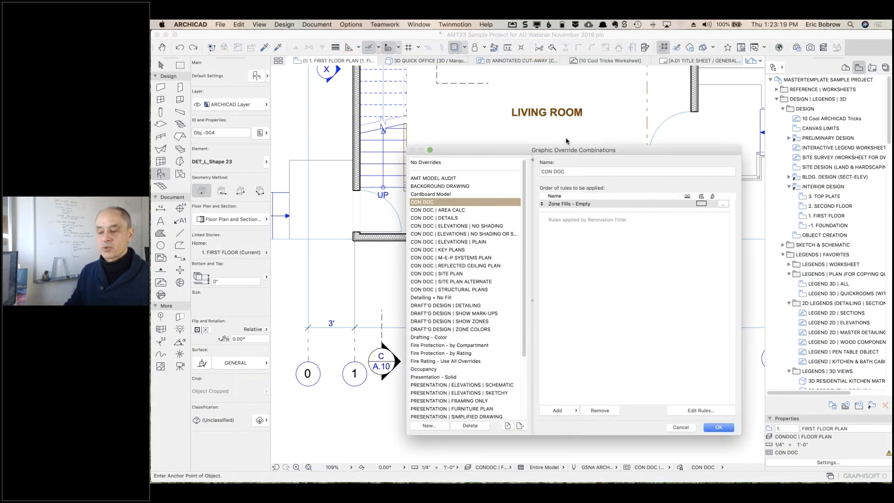
pyautogui.moveTo(582, 152); pyautogui.dragTo(509, 97)
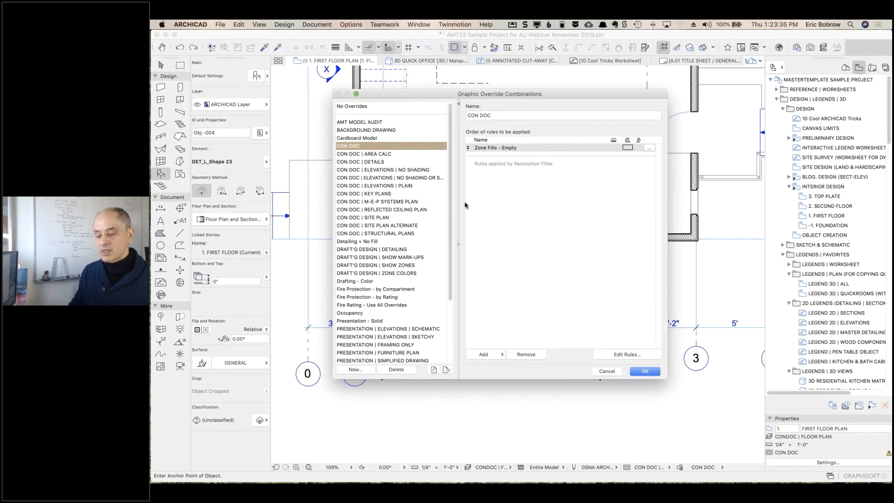
pyautogui.click(383, 321)
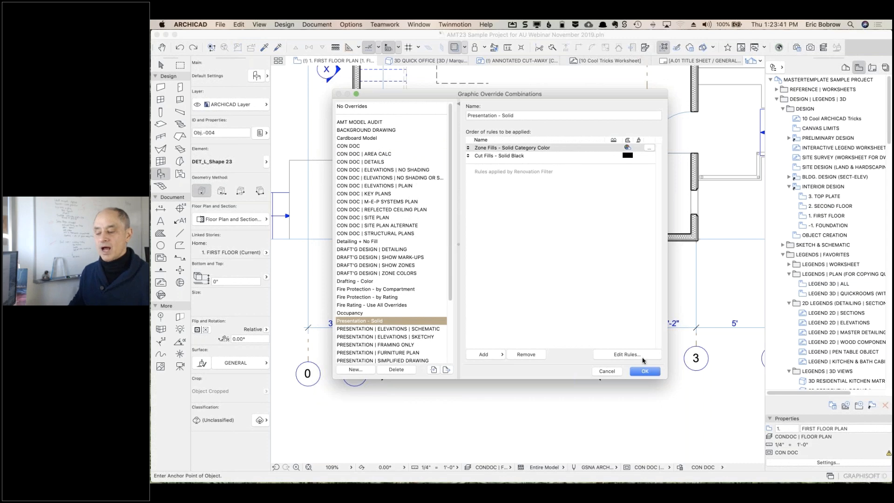
pyautogui.click(644, 372)
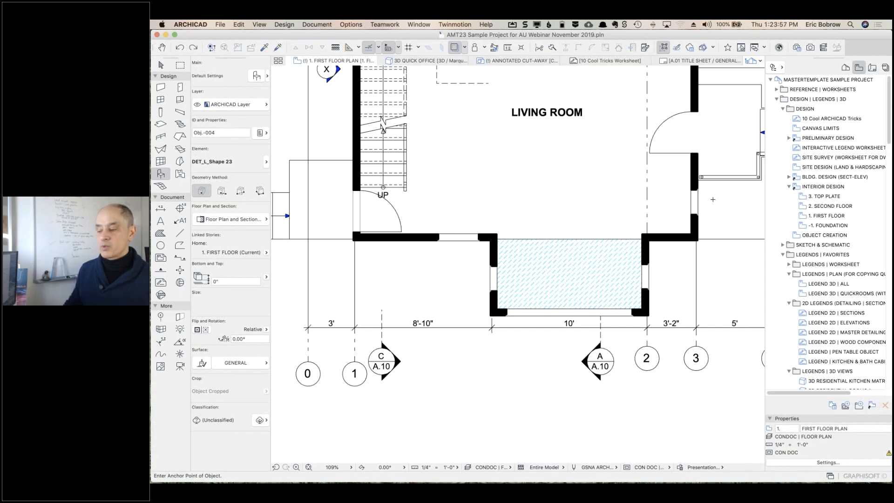
# - Expand SKETCH & SCHEMATIC and its SCHEMATIC PLANS folder, open the 1. FIRST FLOOR PLAN view and examine the whole floor plan
pyautogui.click(783, 245)
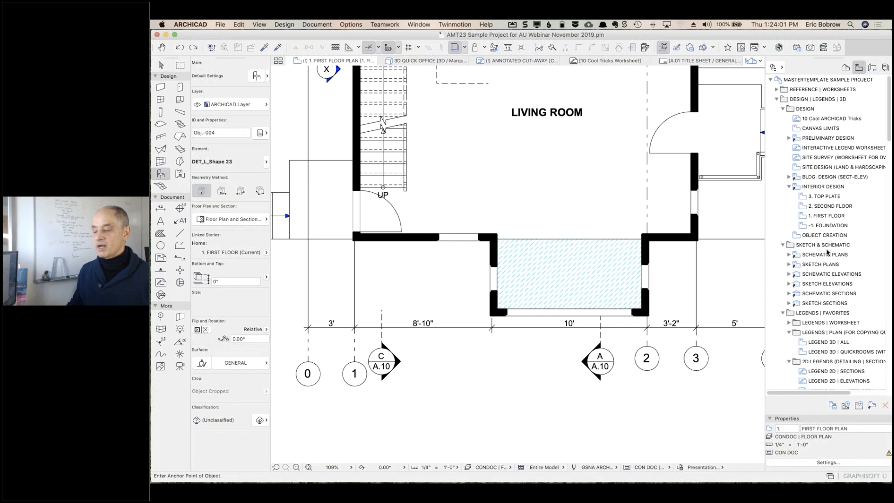
pyautogui.click(788, 254)
pyautogui.click(803, 285)
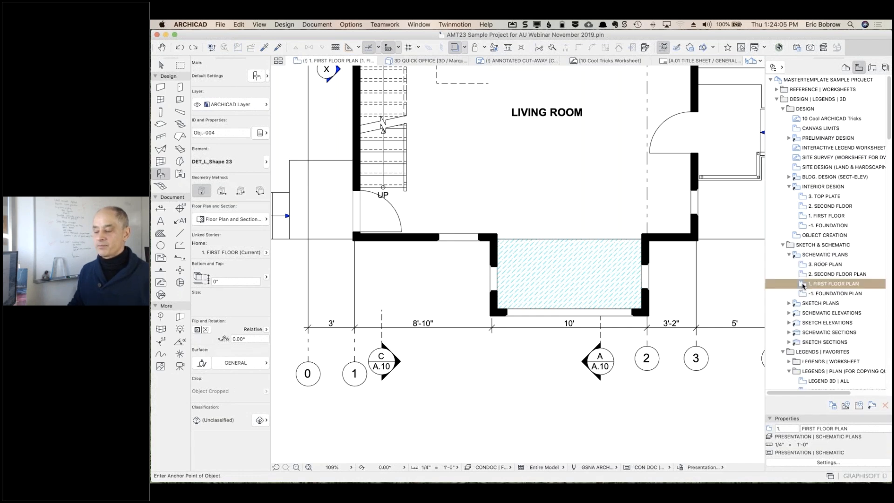
pyautogui.doubleClick(803, 285)
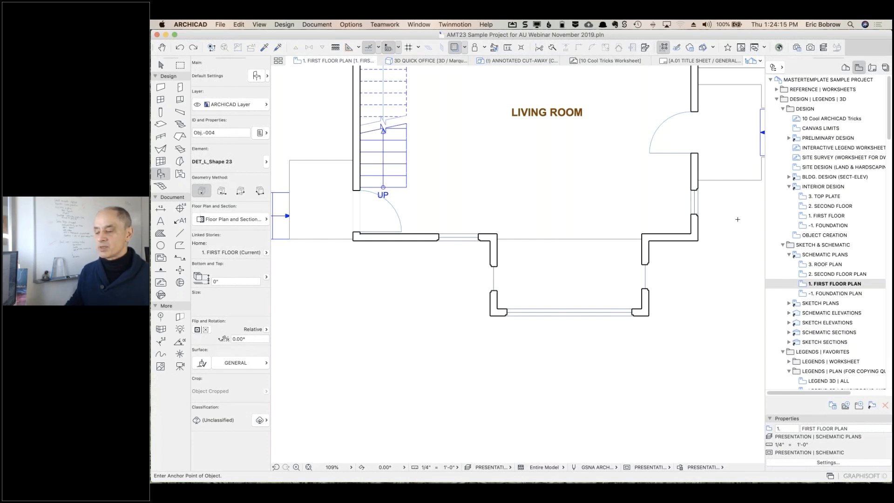
pyautogui.scroll(-5, 738, 219)
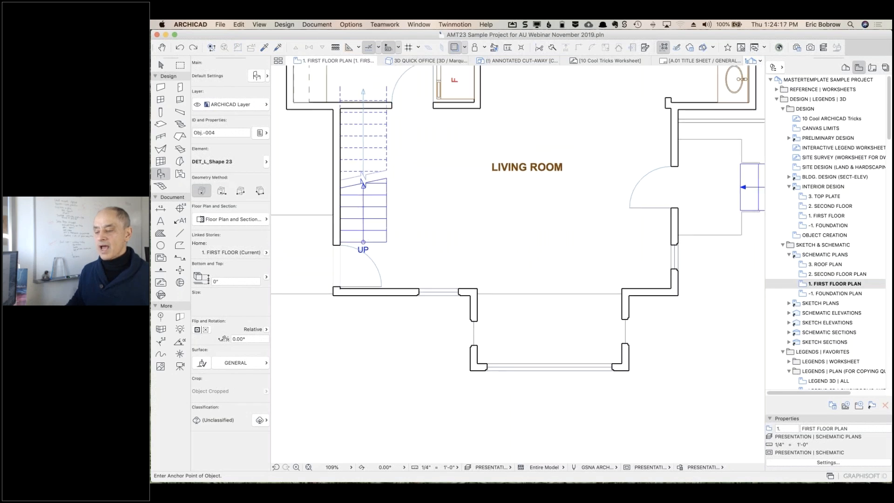
pyautogui.scroll(-1, 744, 190)
pyautogui.moveTo(744, 190); pyautogui.dragTo(678, 238, button='middle')
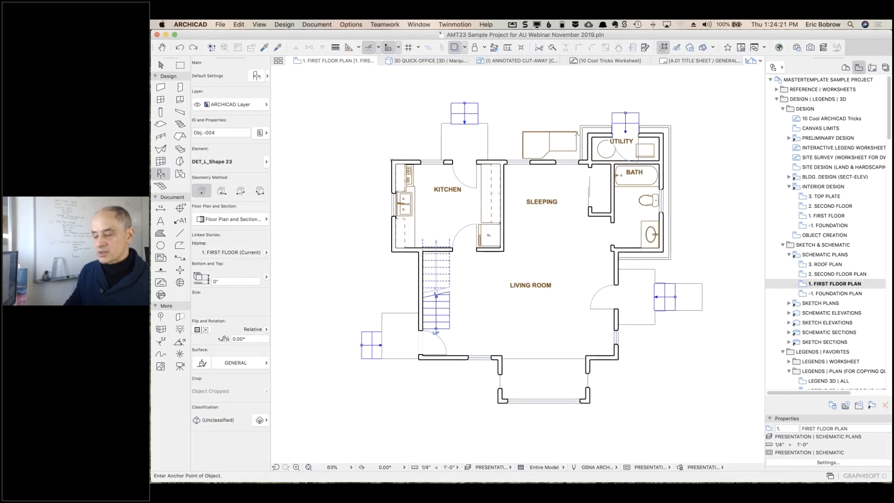
pyautogui.press('shift')
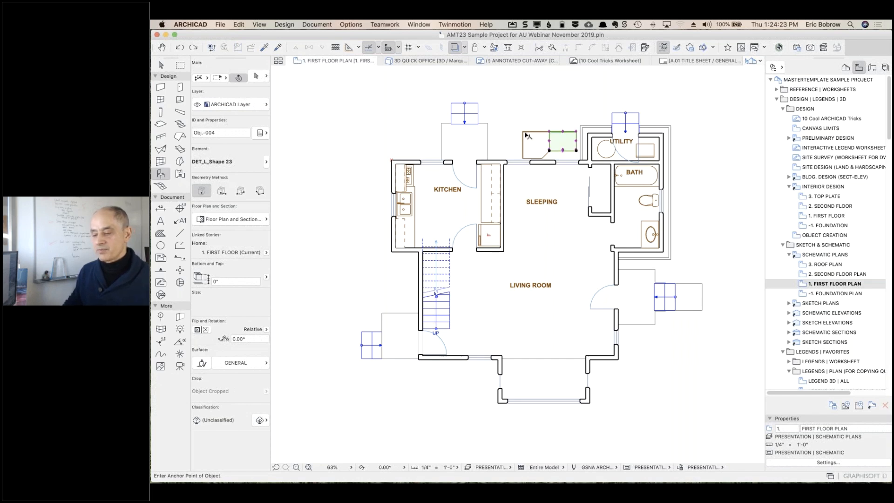
# - Delete the two adjoining base cabinet objects placed outside the wall above the SLEEPING room
pyautogui.keyDown('shift'); pyautogui.click(535, 134); pyautogui.keyUp('shift')
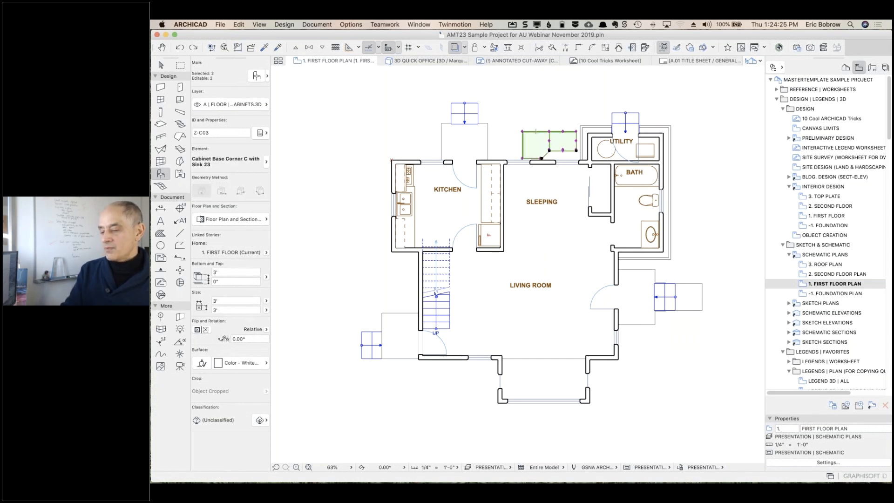
pyautogui.press('Delete')
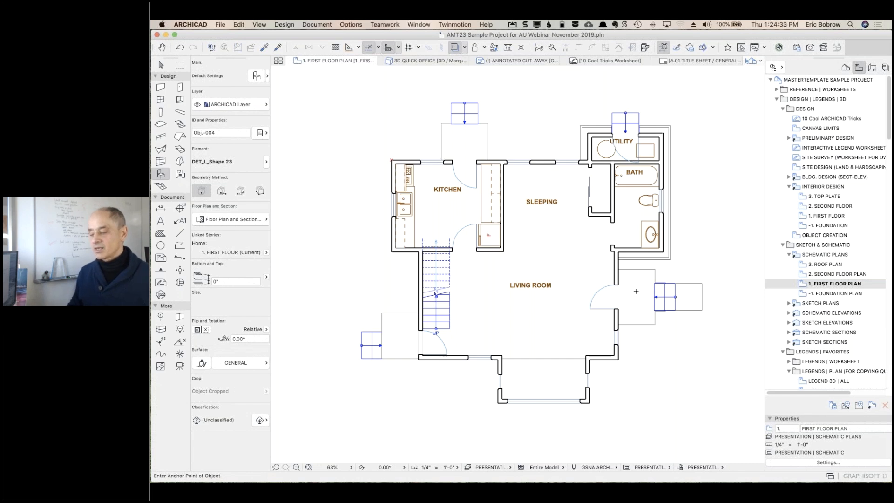
# - Expand the SCHEMATIC ELEVATIONS folder and open the construction document 01 EAST ELEVATION view from ELEVATIONS (CLONE)
pyautogui.click(789, 313)
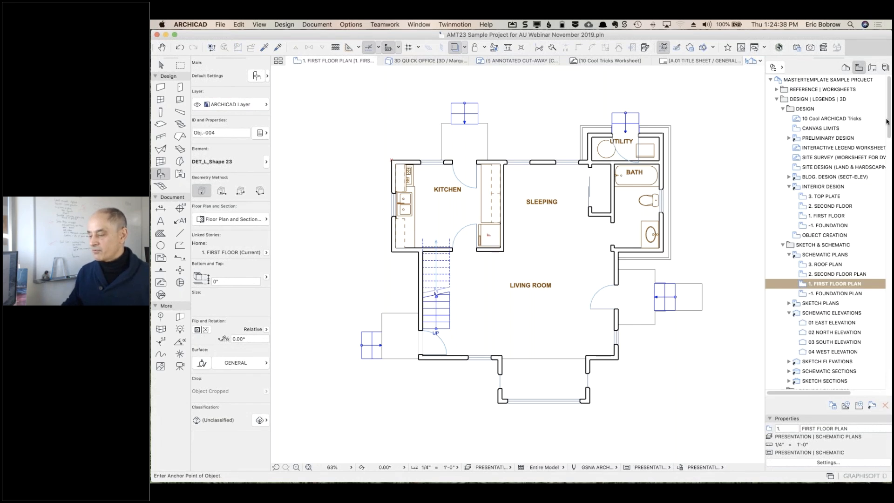
pyautogui.moveTo(887, 123); pyautogui.dragTo(891, 270)
pyautogui.scroll(-3, 794, 279)
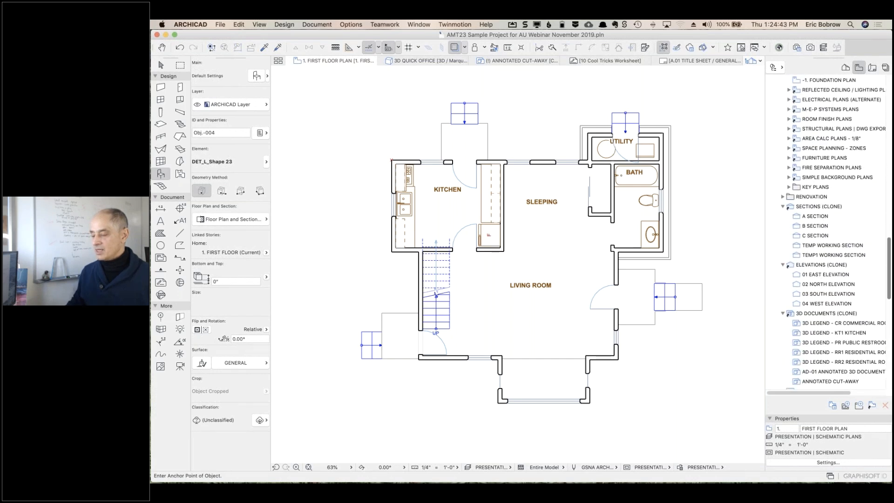
pyautogui.click(796, 278)
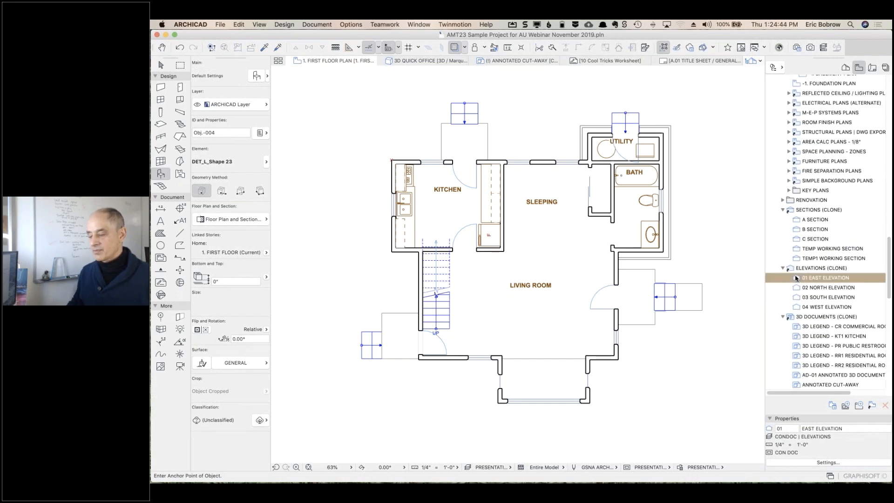
pyautogui.doubleClick(796, 278)
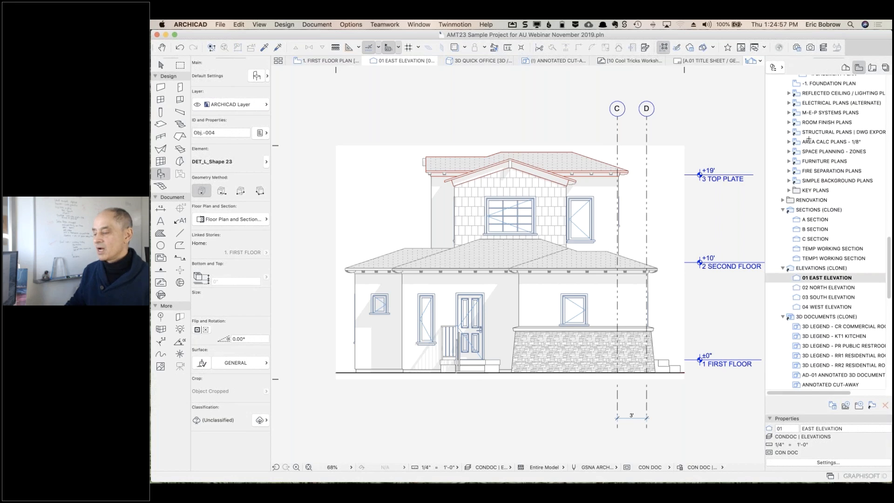
# - Open the 01 EAST ELEVATION view from the SCHEMATIC ELEVATIONS folder
pyautogui.moveTo(890, 237); pyautogui.dragTo(889, 126)
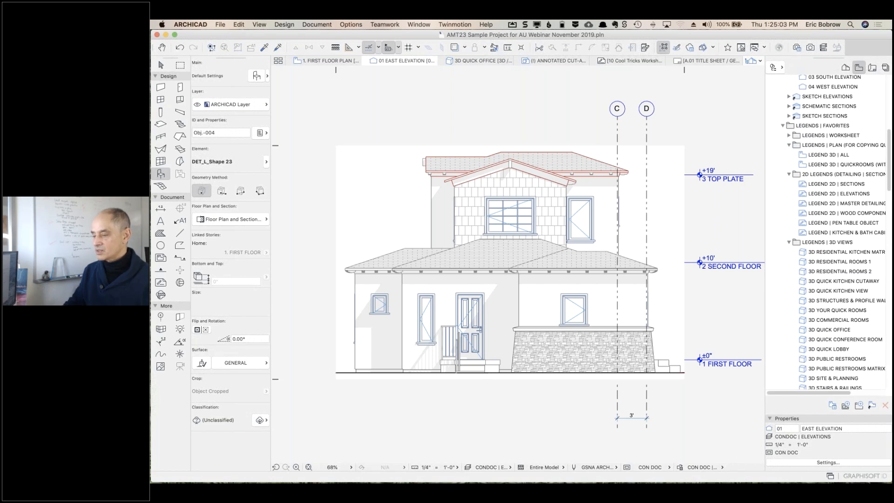
pyautogui.moveTo(890, 126); pyautogui.dragTo(890, 102)
pyautogui.click(803, 179)
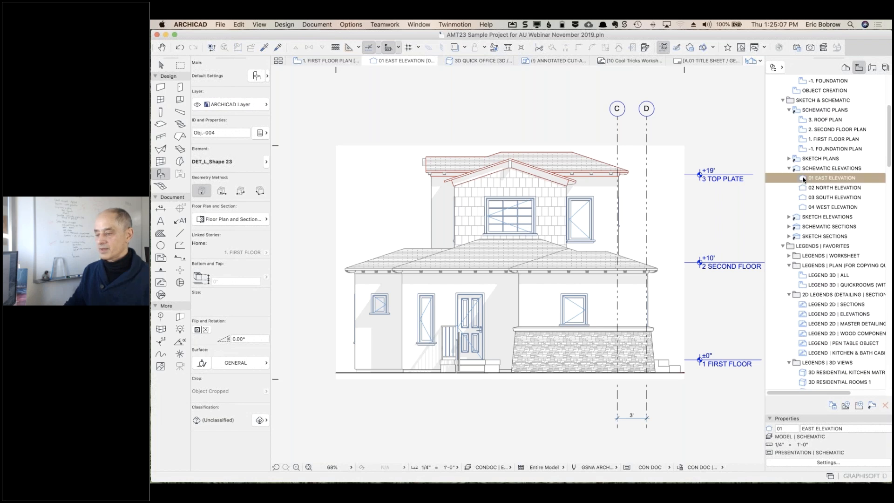
pyautogui.doubleClick(803, 179)
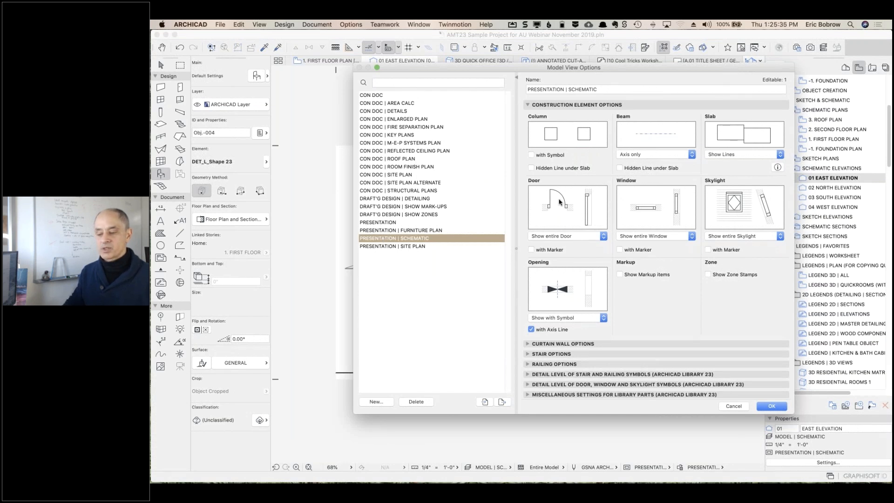
# - Examine how a new model view option is created from PRESENTATION | SCHEMATIC, without creating one, and leave the Model View Options
pyautogui.click(375, 402)
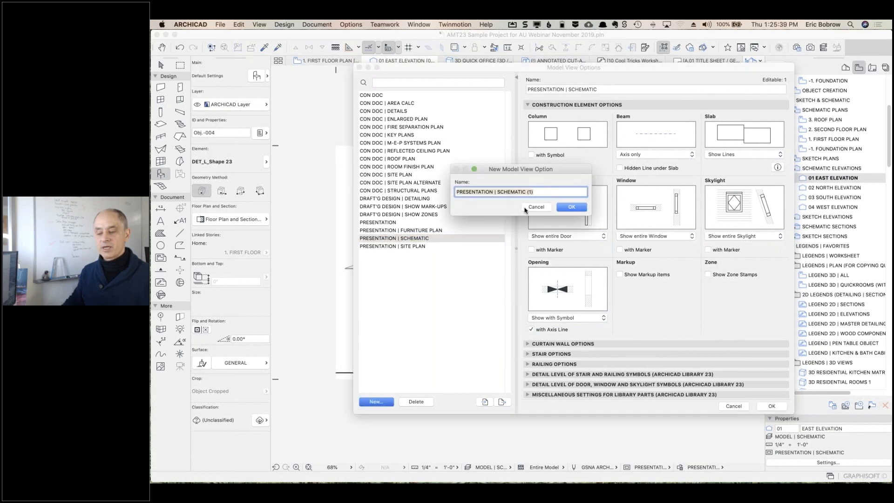
pyautogui.click(535, 207)
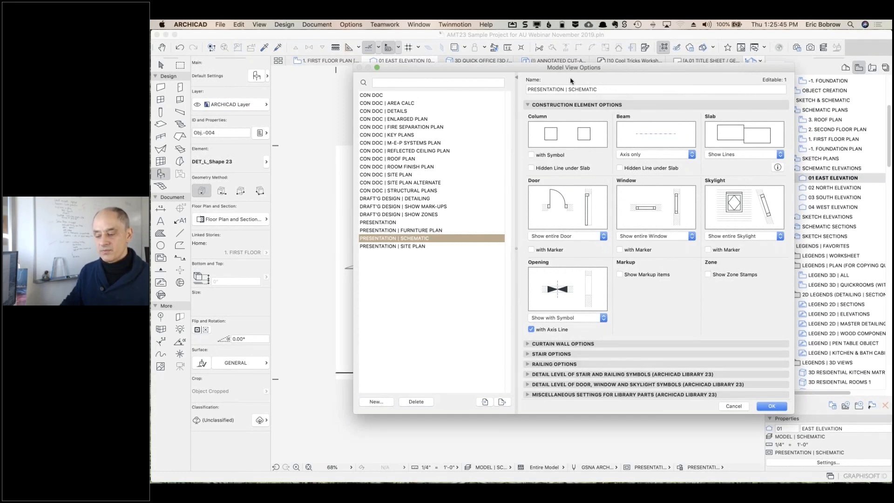
pyautogui.click(772, 406)
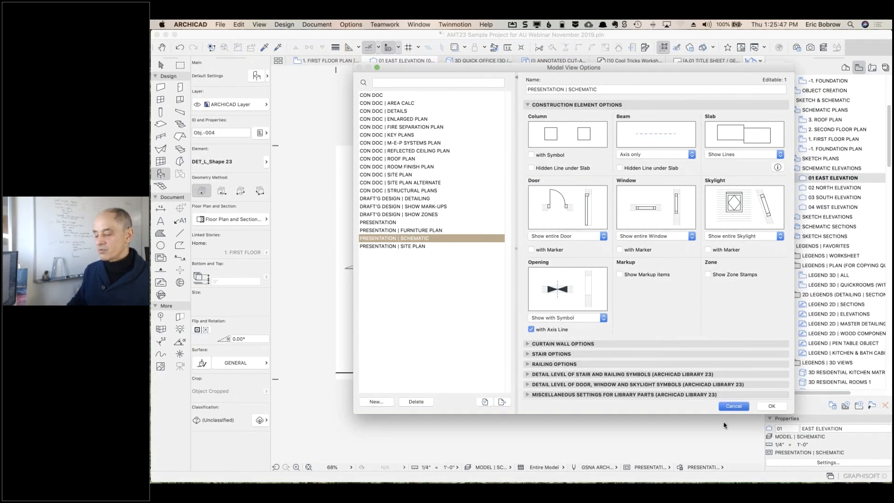
# - Examine the NO SHADOWS ON ELEVATIONS & SECTIONS rule in the PRESENTATION | ELEVATIONS | SCHEMATIC graphic override combination
pyautogui.click(680, 467)
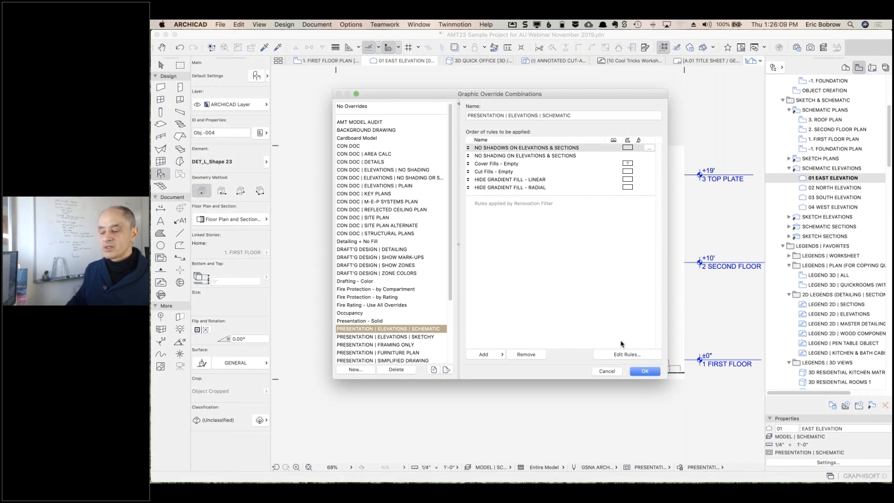
pyautogui.click(627, 355)
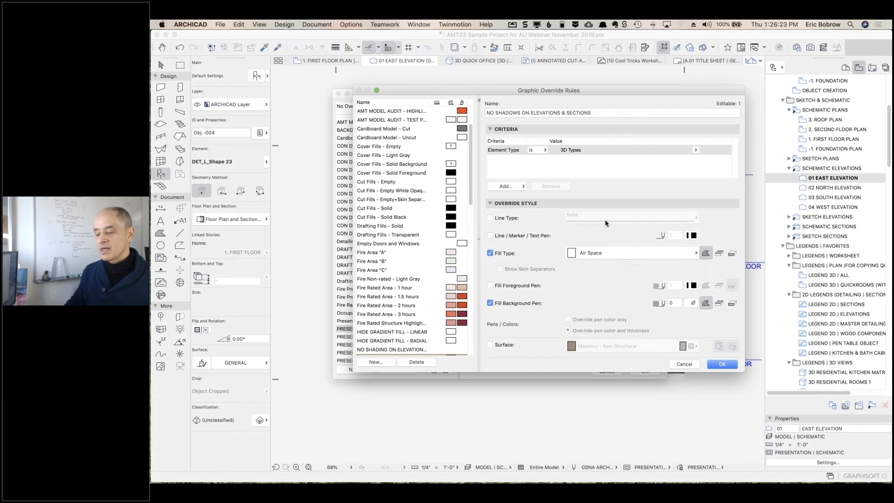
pyautogui.click(680, 364)
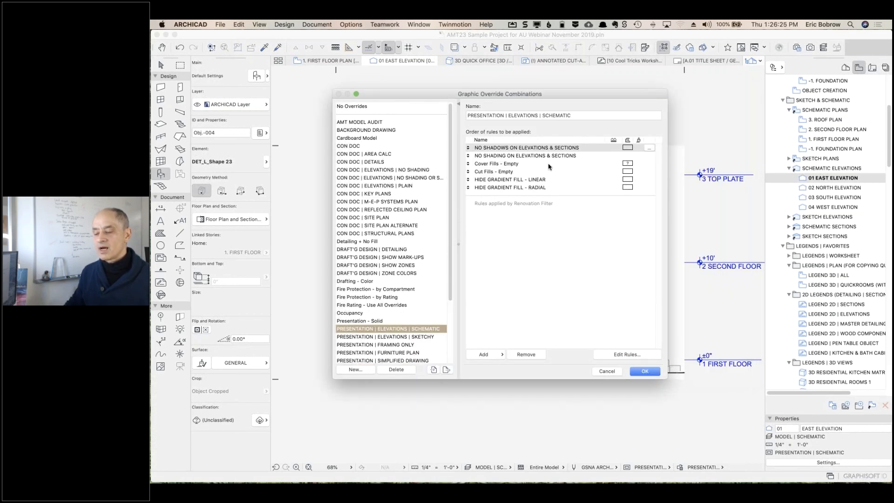
# - Set the fill type of the Cover Fills - Empty override rule to Empty Fill and apply it to the east elevation
pyautogui.click(521, 165)
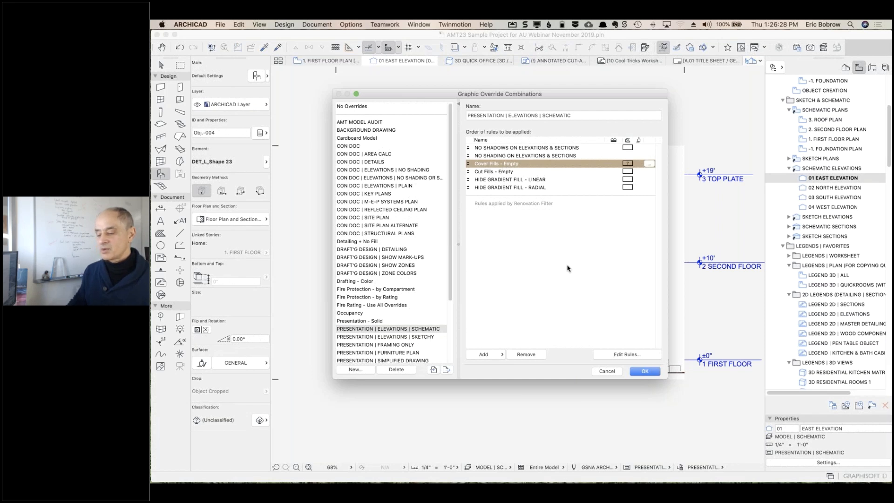
pyautogui.click(625, 356)
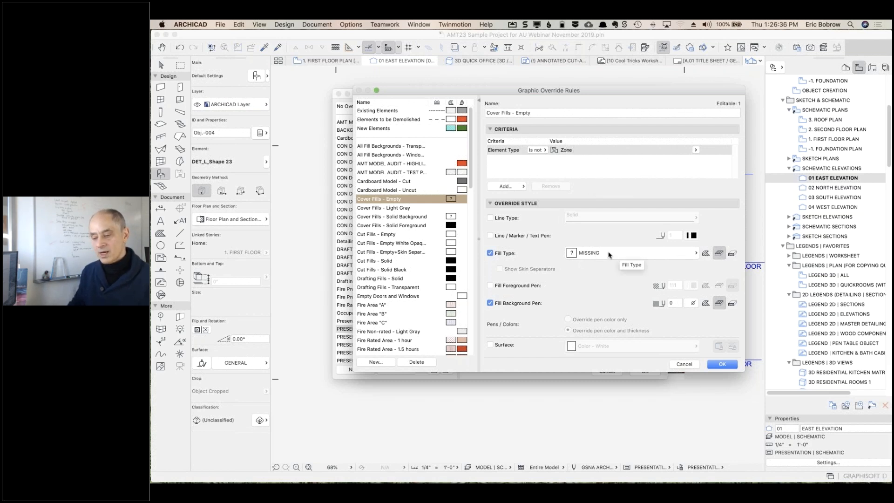
pyautogui.click(691, 255)
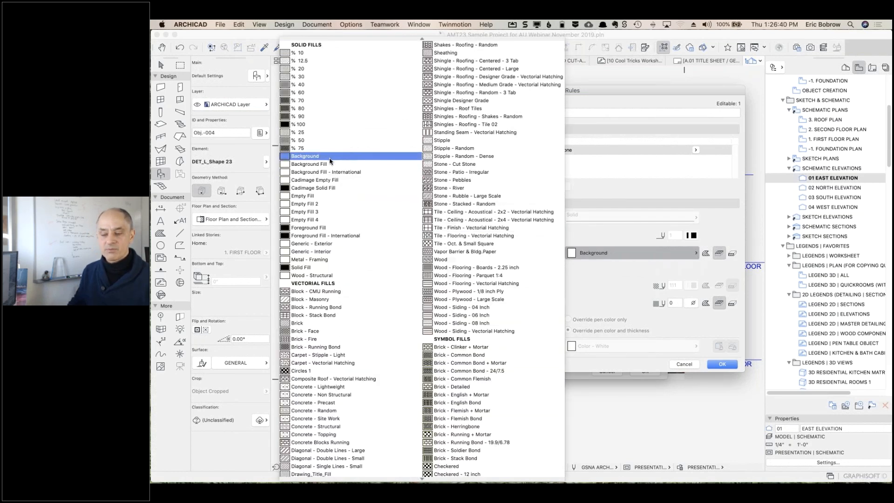
pyautogui.click(307, 195)
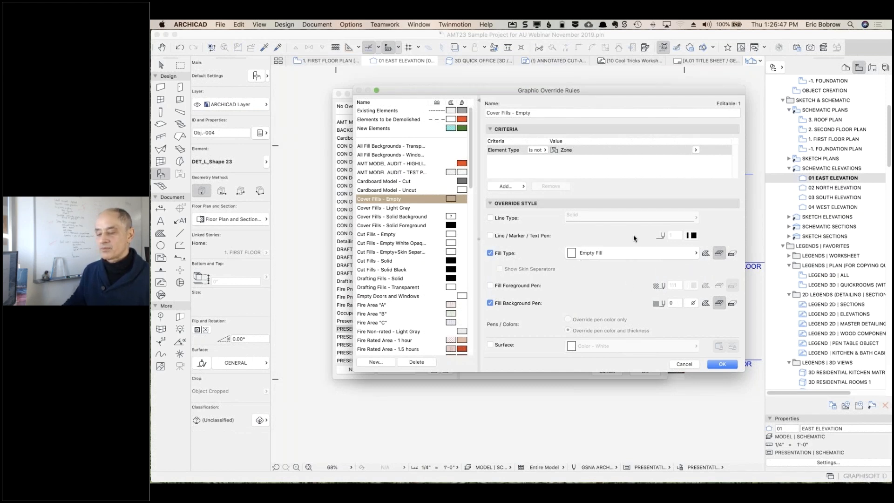
pyautogui.click(721, 364)
pyautogui.click(645, 371)
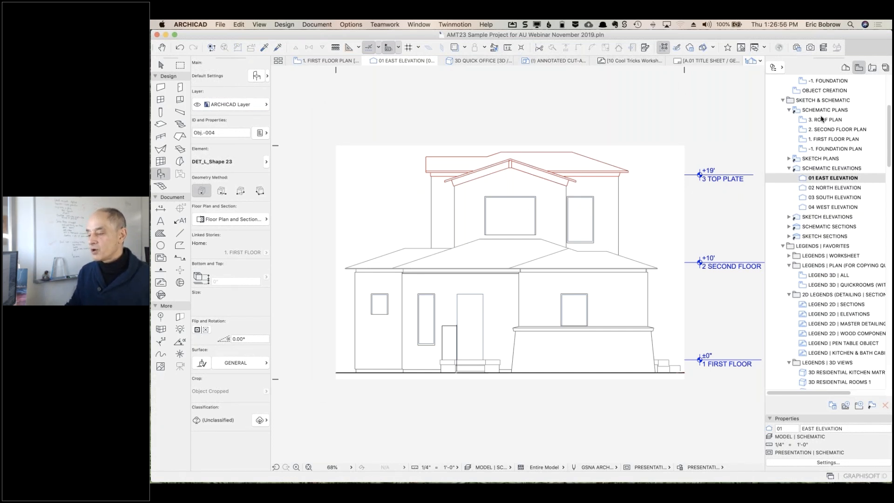
# - Revisit the schematic 1. FIRST FLOOR PLAN view, expand SKETCH PLANS and open the 1. FIRST FLOOR SKETCH view
pyautogui.scroll(3, 821, 120)
pyautogui.click(802, 205)
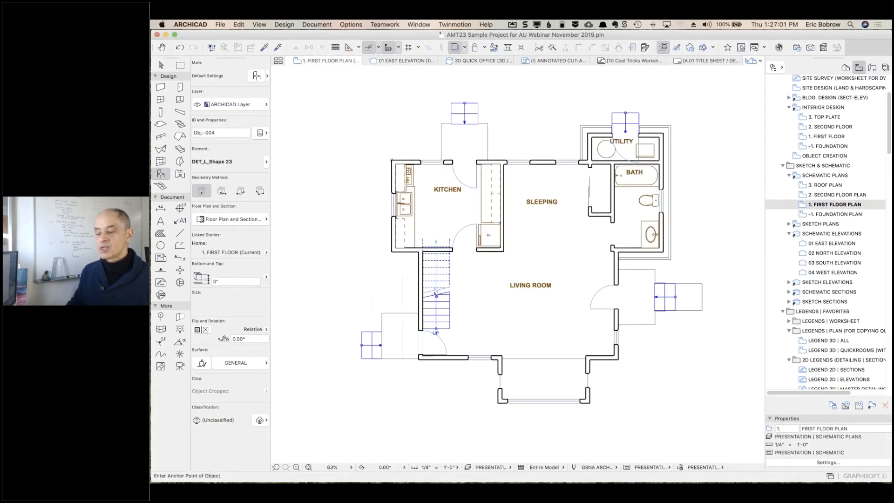
pyautogui.click(788, 224)
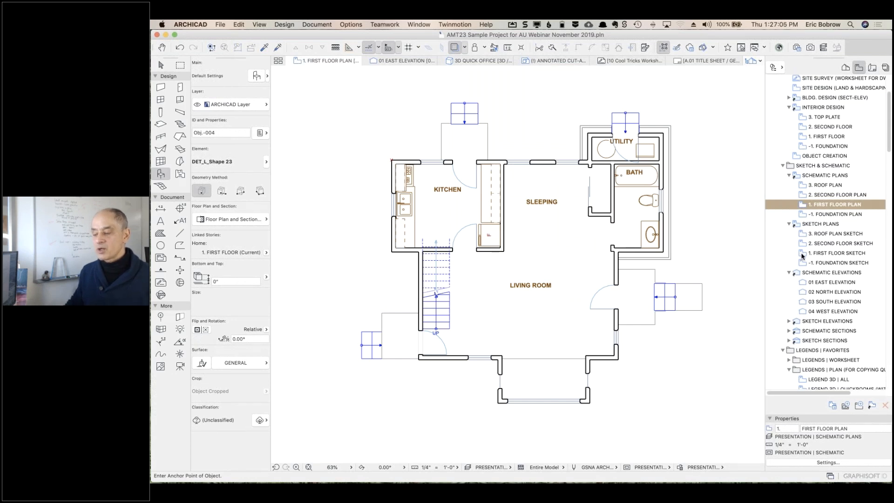
pyautogui.click(802, 254)
pyautogui.doubleClick(802, 254)
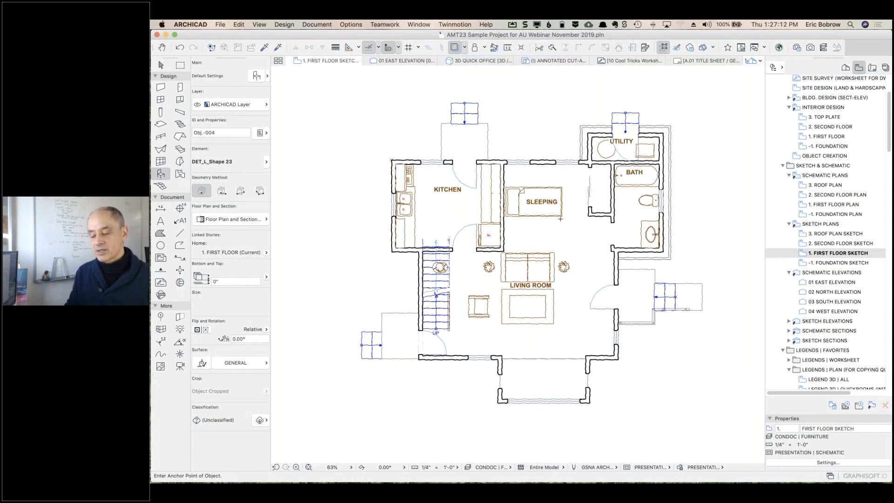
# - Check the A | FLOOR | FURNITURE layer in the CONDOC | FURNITURE layer combination and leave the layer settings unchanged
pyautogui.click(467, 467)
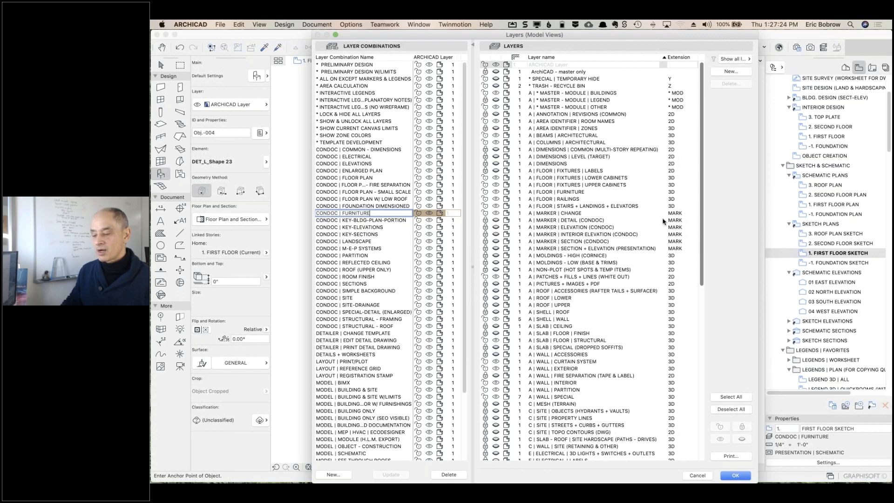
pyautogui.click(568, 192)
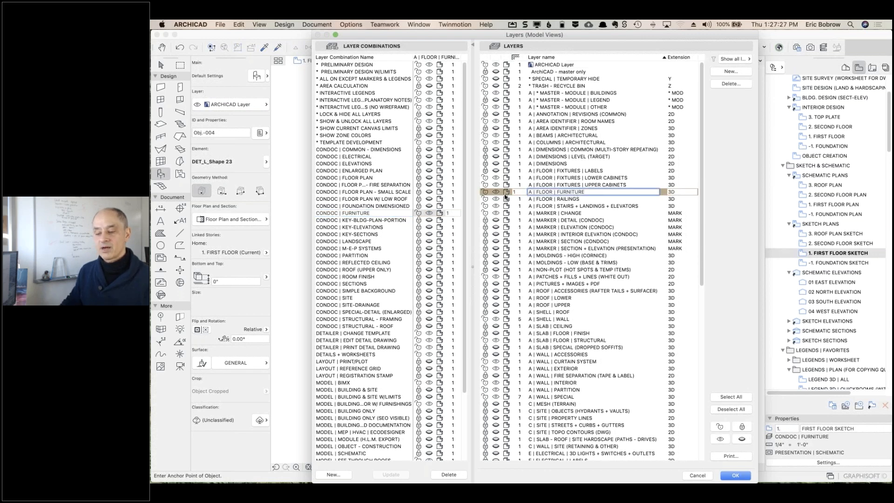
pyautogui.click(697, 475)
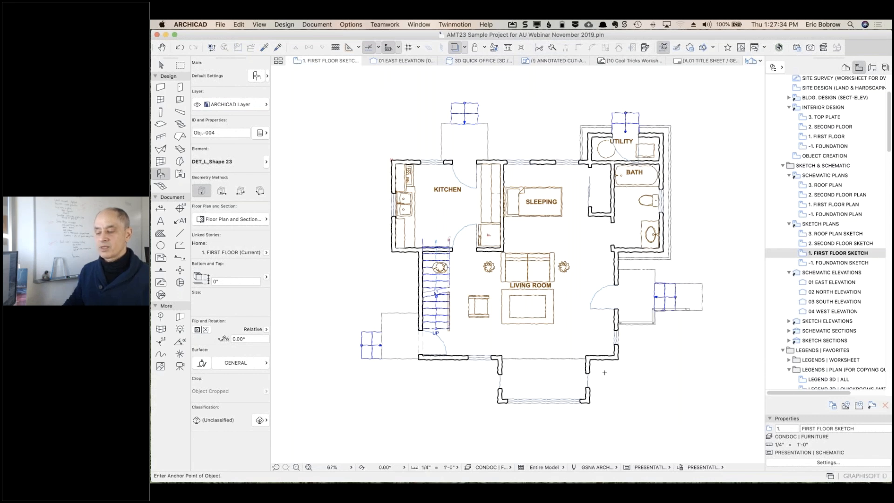
# - Inspect the sketch plan's linework up close and check the PRESENTATION | SCHEMATIC model view options it uses
pyautogui.scroll(4, 604, 372)
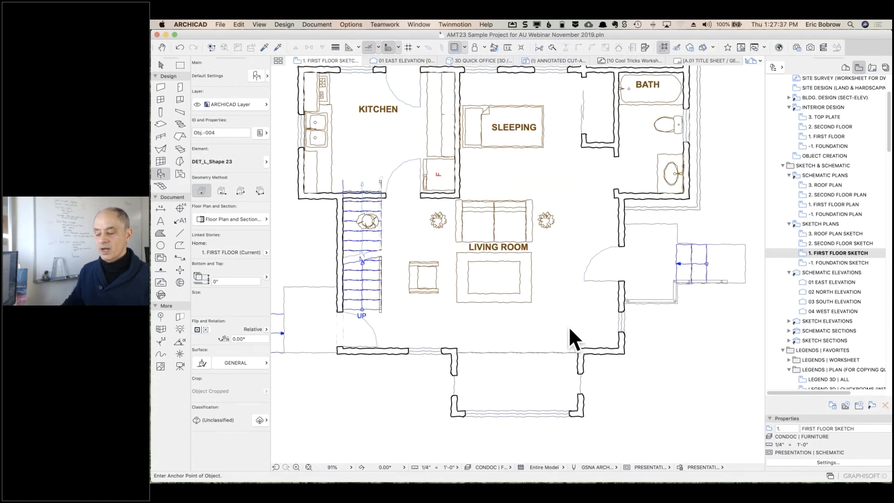
pyautogui.click(626, 468)
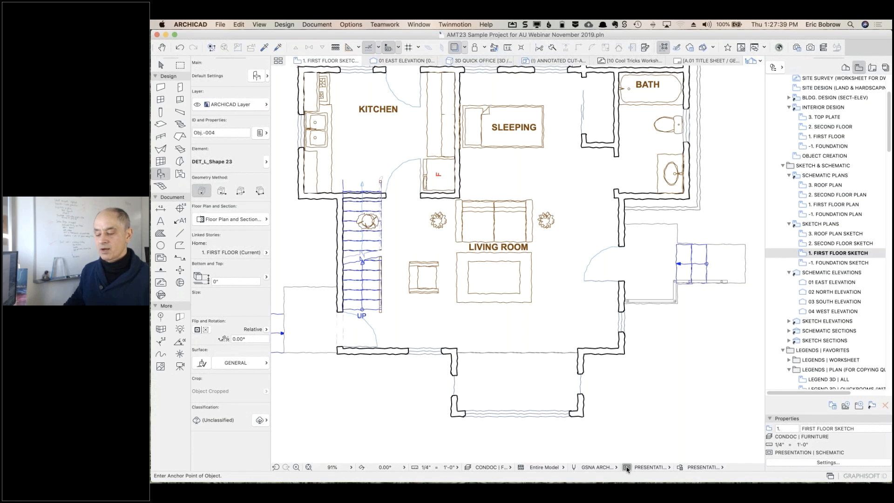
pyautogui.click(734, 407)
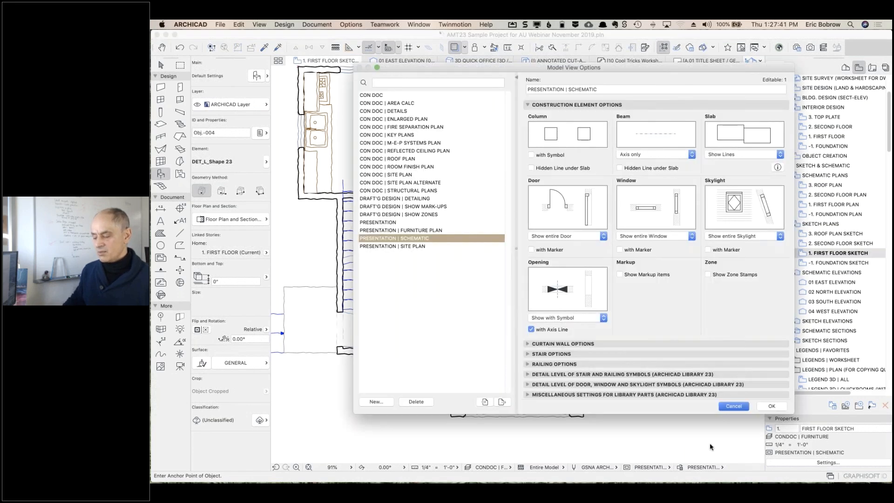
# - Examine the Sketchy Lines rule of the PRESENTATION | SKETCHY LINES 1 override combination and browse its available line types without changing the rule
pyautogui.click(681, 468)
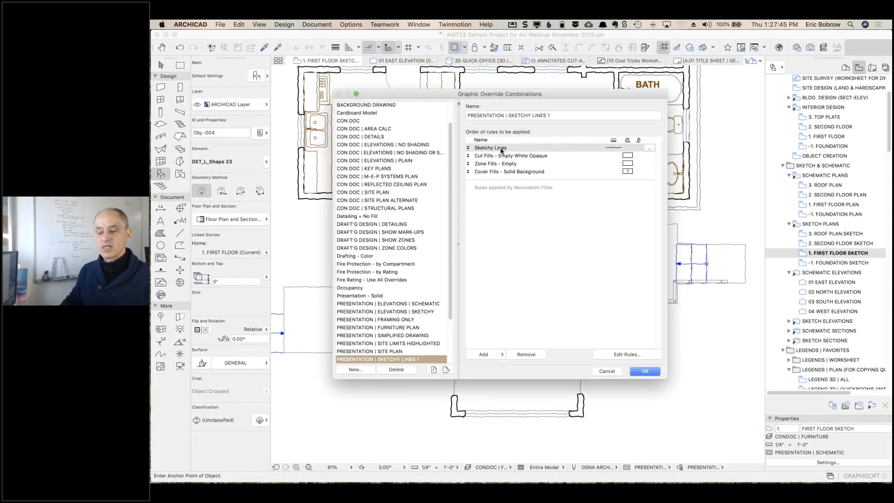
pyautogui.click(507, 148)
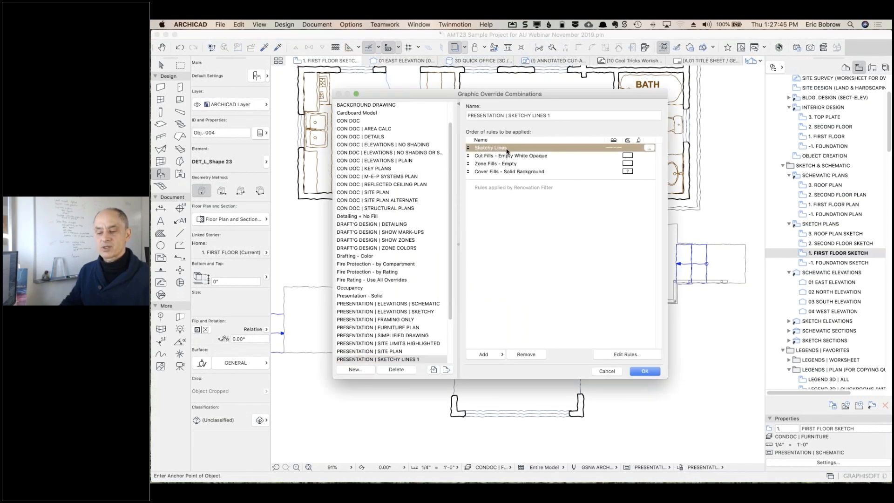
pyautogui.click(618, 355)
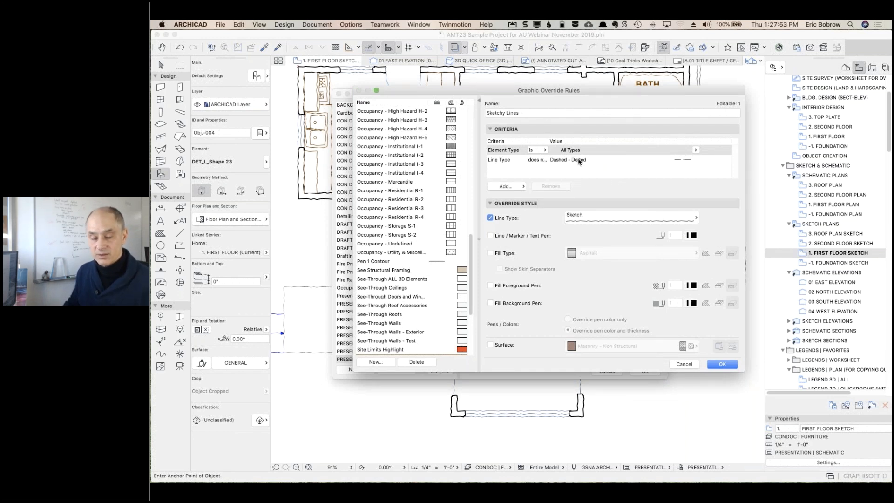
pyautogui.click(694, 220)
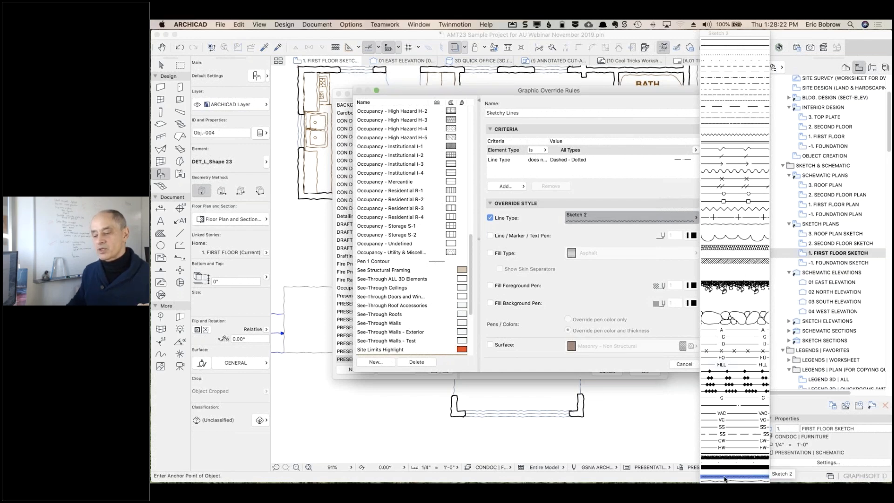
pyautogui.click(734, 223)
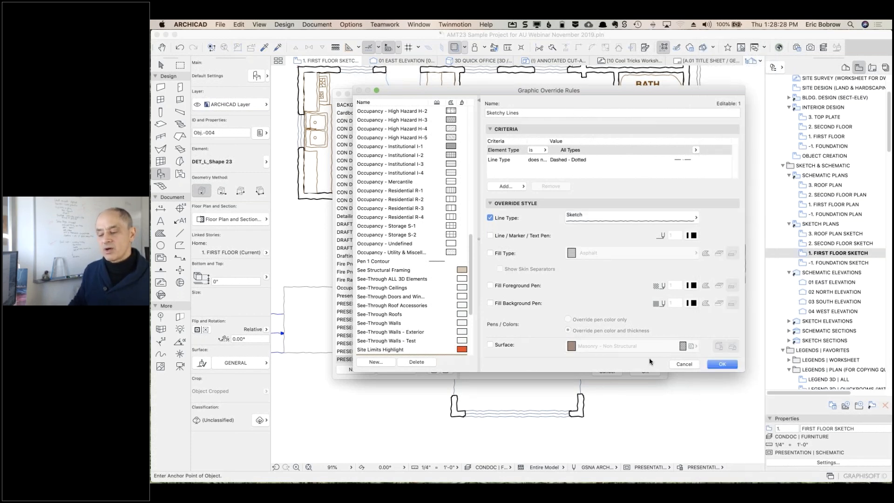
pyautogui.click(684, 365)
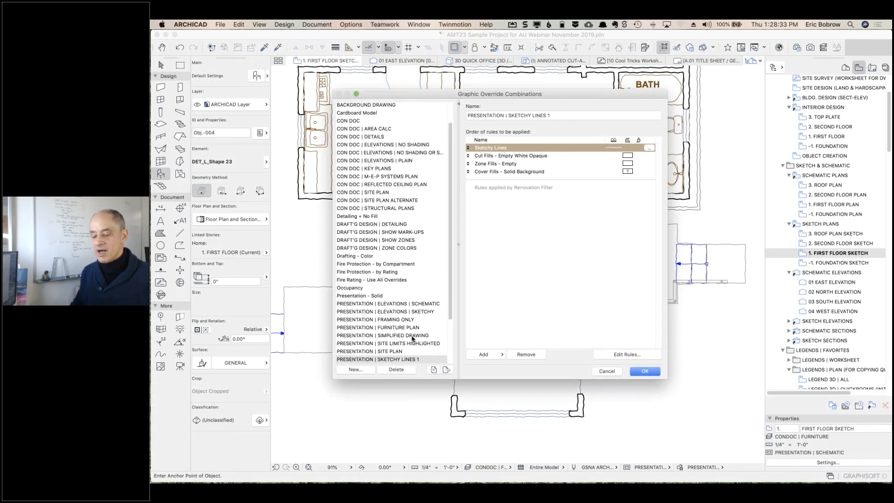
# - Apply the PRESENTATION | SKETCHY LINES 2 override combination to the first floor sketch plan and inspect its linework up close
pyautogui.scroll(-1, 410, 338)
pyautogui.scroll(-1, 410, 337)
pyautogui.click(408, 345)
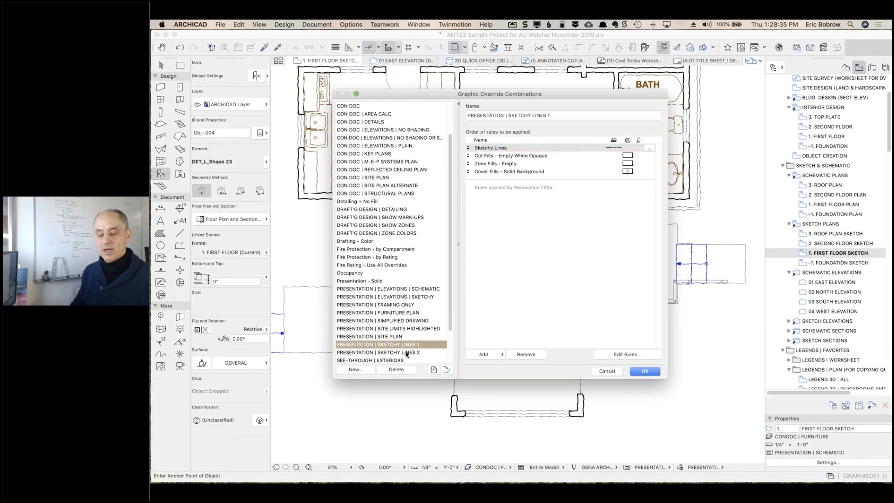
pyautogui.click(405, 353)
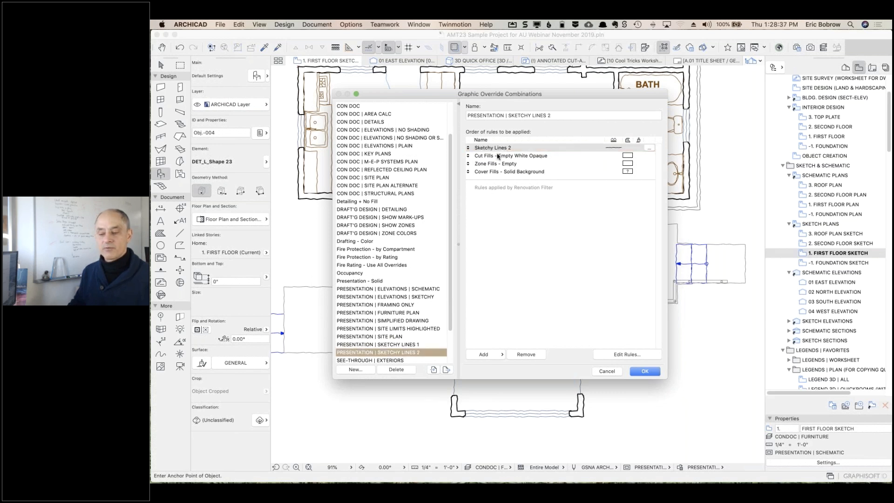
pyautogui.click(638, 371)
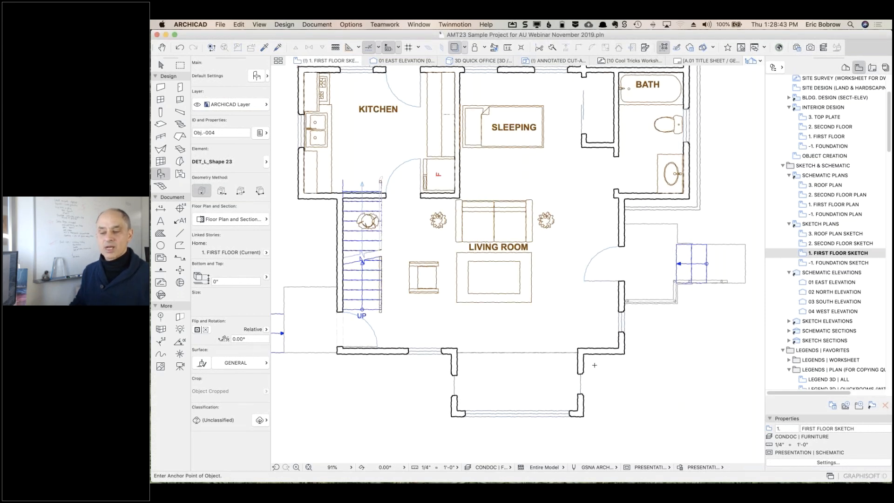
pyautogui.scroll(5, 594, 365)
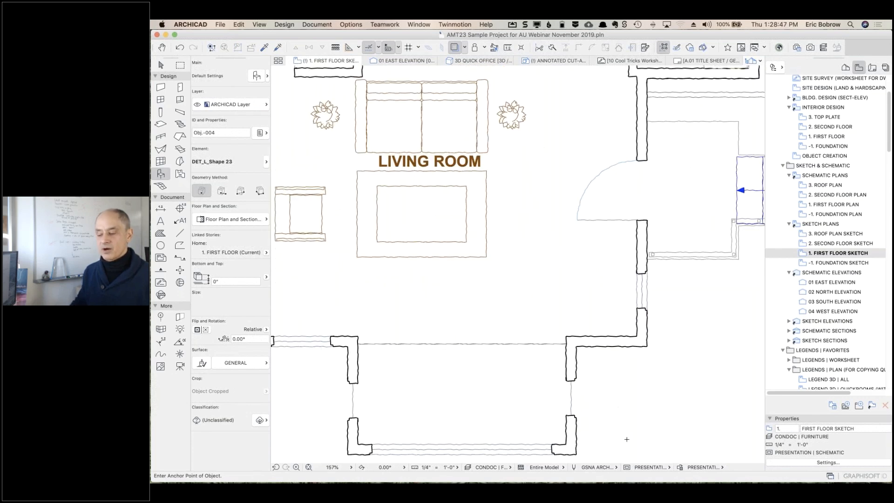
# - Restore the saved 1. FIRST FLOOR SKETCH view and show the whole floor plan
pyautogui.doubleClick(801, 255)
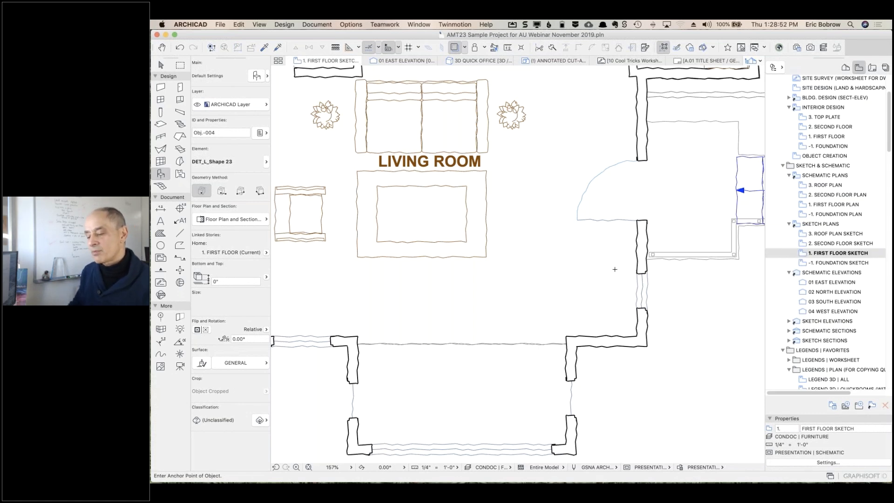
pyautogui.scroll(-5, 615, 269)
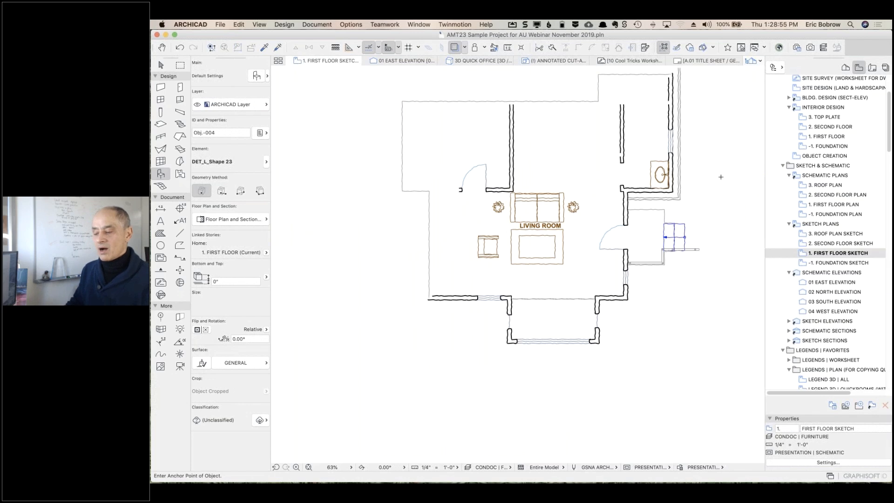
pyautogui.moveTo(708, 216); pyautogui.dragTo(692, 259, button='middle')
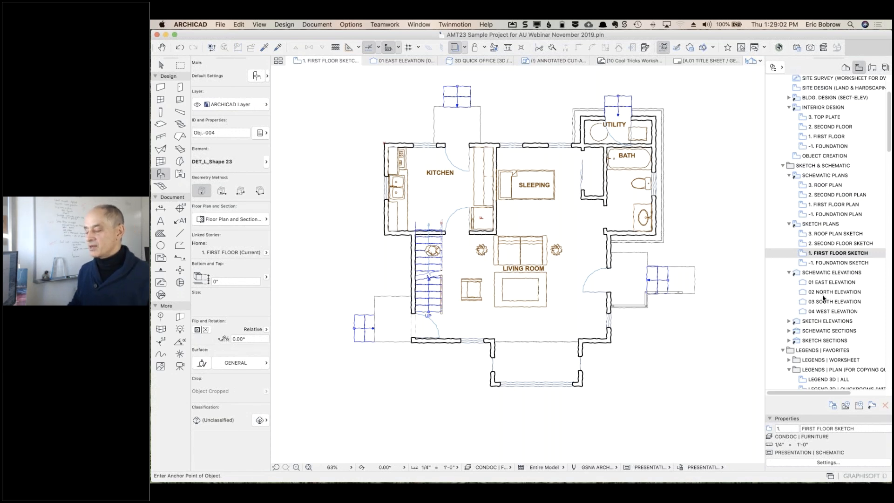
# - Expand SKETCH ELEVATIONS, open its 01 EAST ELEVATION view and inspect the sketchy linework
pyautogui.scroll(-4, 823, 295)
pyautogui.click(789, 283)
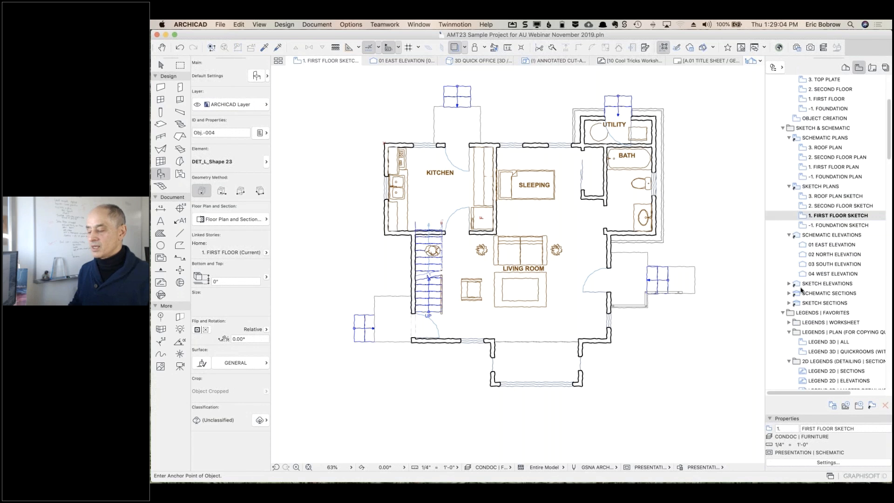
pyautogui.click(802, 293)
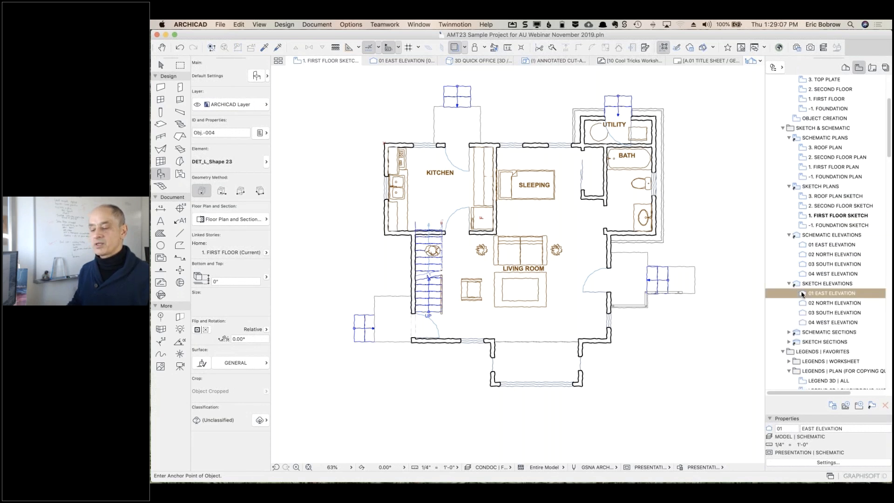
pyautogui.doubleClick(802, 294)
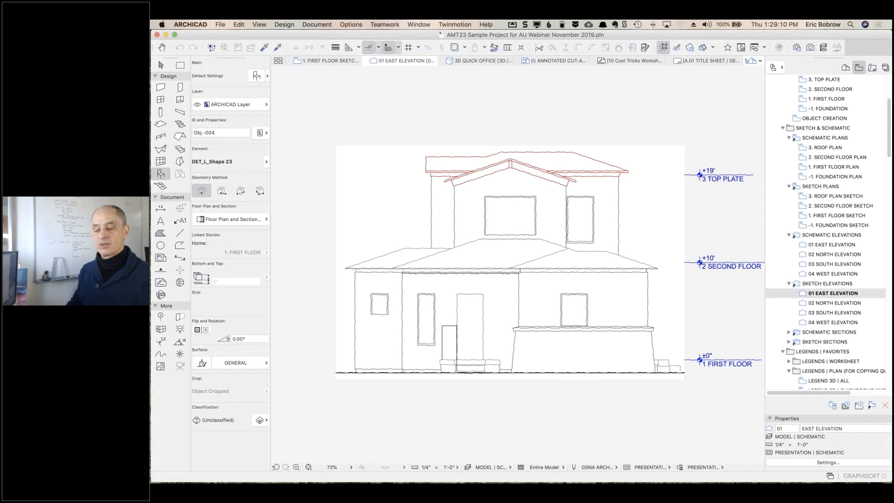
pyautogui.scroll(3, 586, 256)
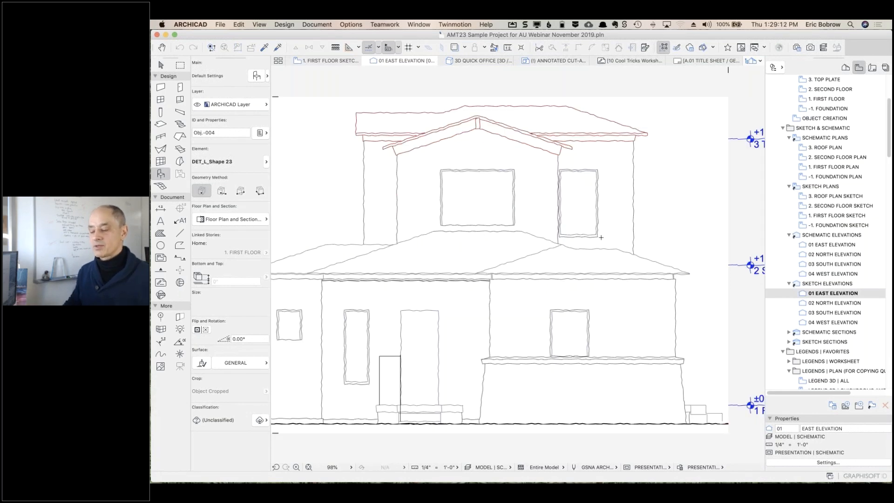
pyautogui.scroll(-4, 600, 224)
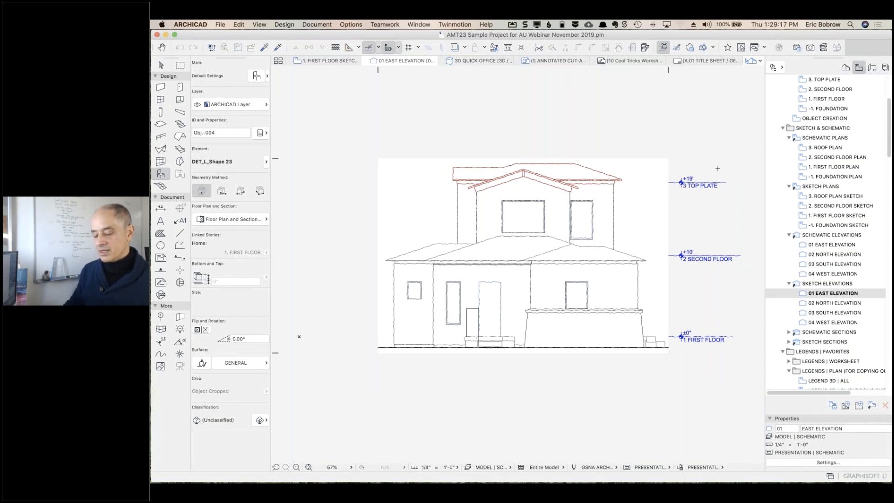
# - Show the 10 Cool ARCHICAD Tricks worksheet and return to it in ARCHICAD from the archicadtutorials.com browser window
pyautogui.press('super+Tab')
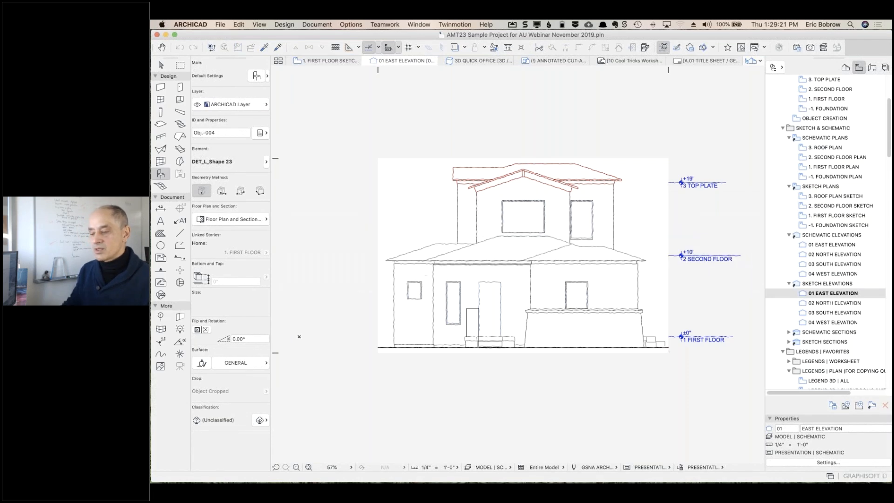
pyautogui.click(641, 61)
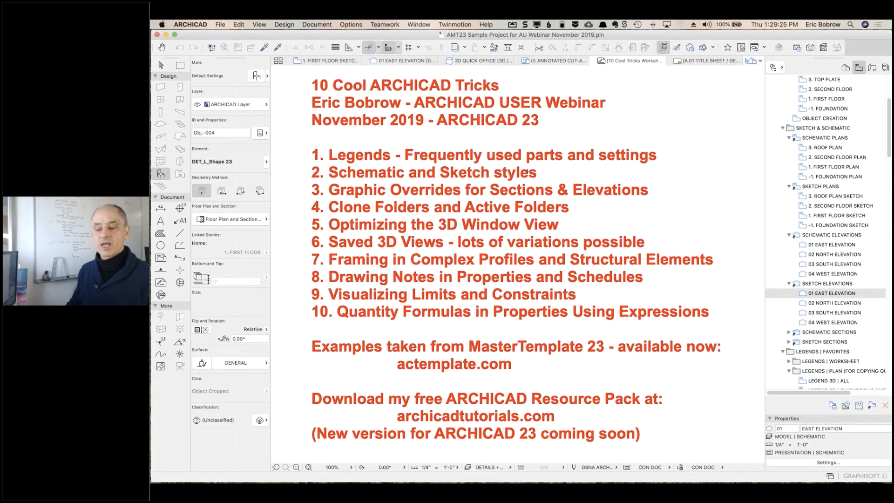
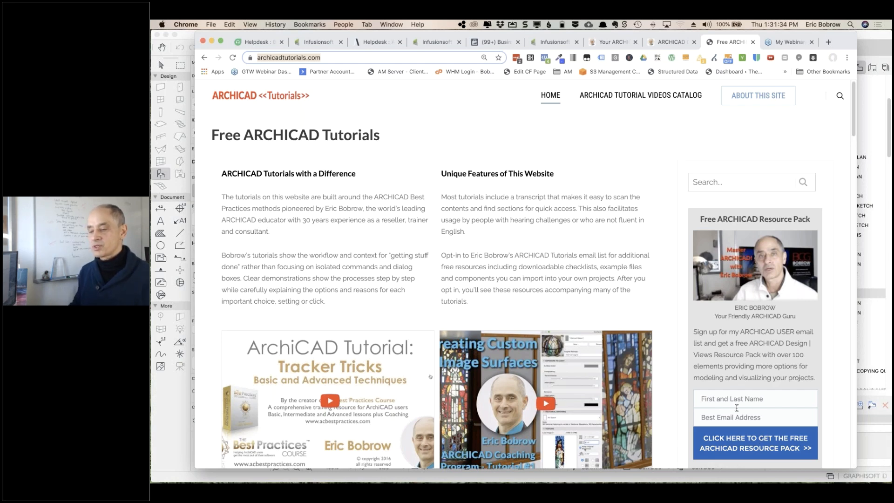
pyautogui.moveTo(645, 33); pyautogui.dragTo(151, 84)
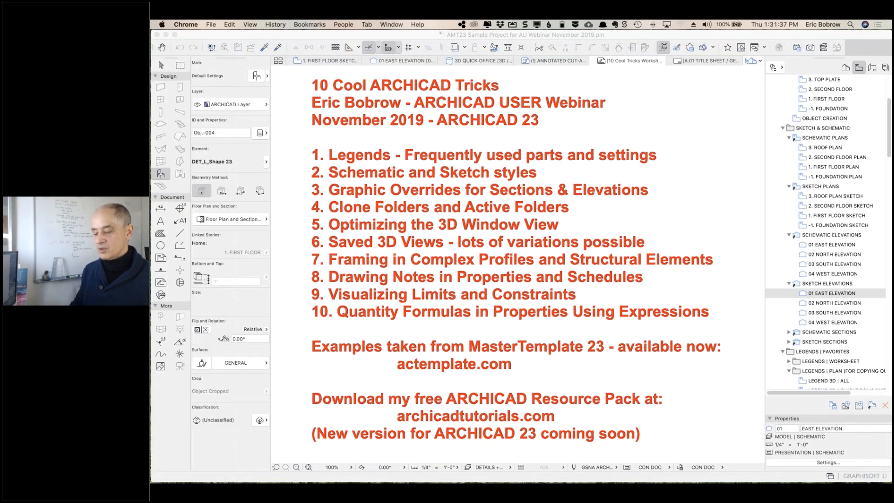
pyautogui.click(548, 424)
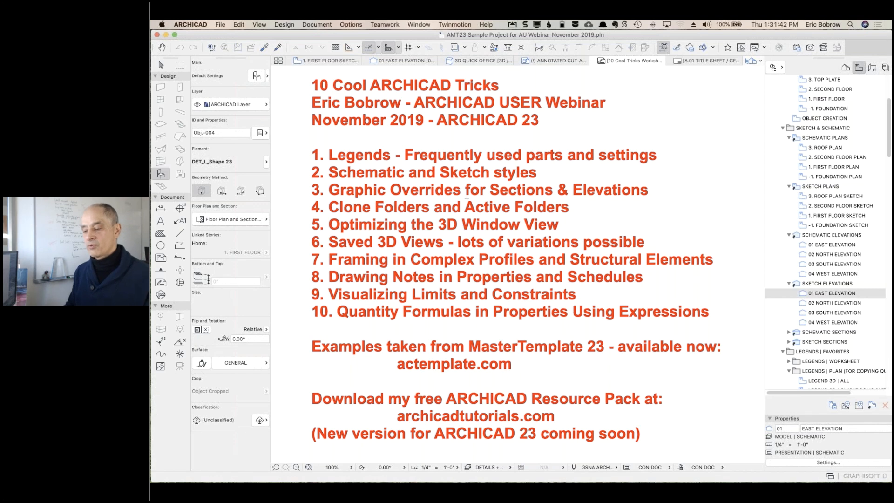
pyautogui.press('super+Tab')
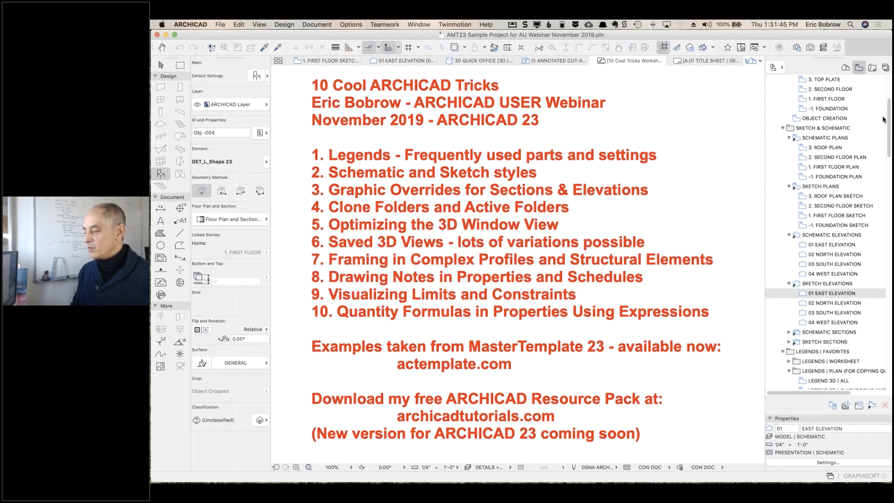
# - Open the 01 EAST ELEVATION view in the ELEVATIONS (CLONE) folder
pyautogui.moveTo(890, 122); pyautogui.dragTo(890, 273)
pyautogui.scroll(-1, 889, 147)
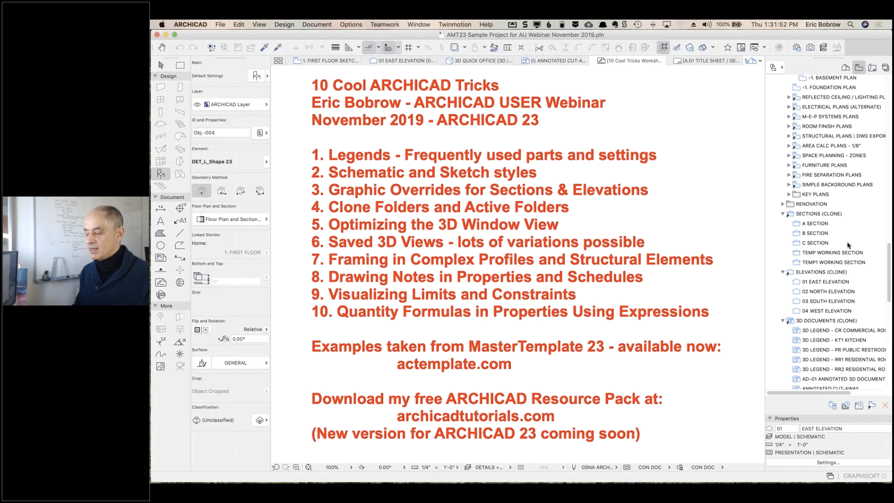
pyautogui.click(796, 283)
pyautogui.doubleClick(796, 283)
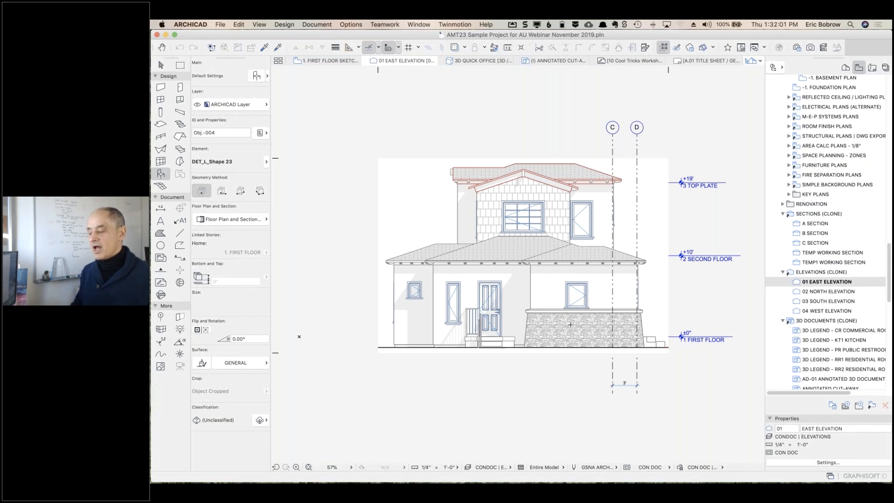
# - Review the east elevation's Model Display settings, including Fill Uncut Surfaces, and leave the elevation settings unchanged
pyautogui.rightClick(678, 124)
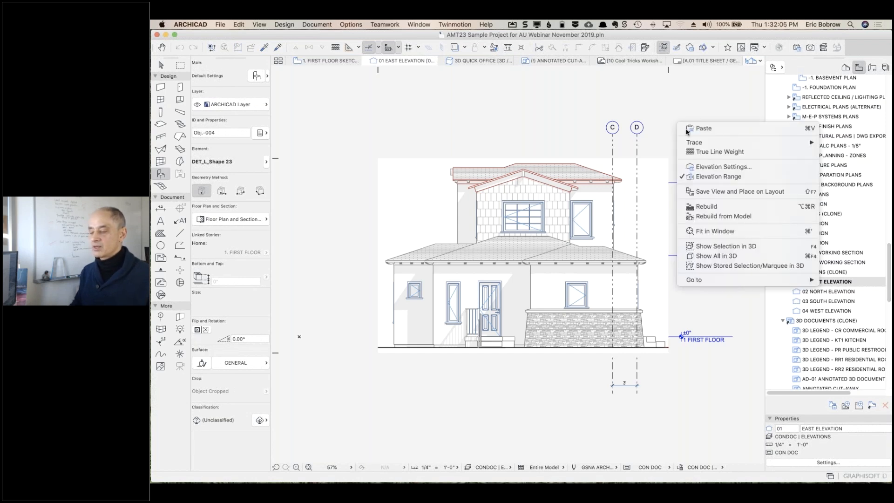
pyautogui.click(709, 167)
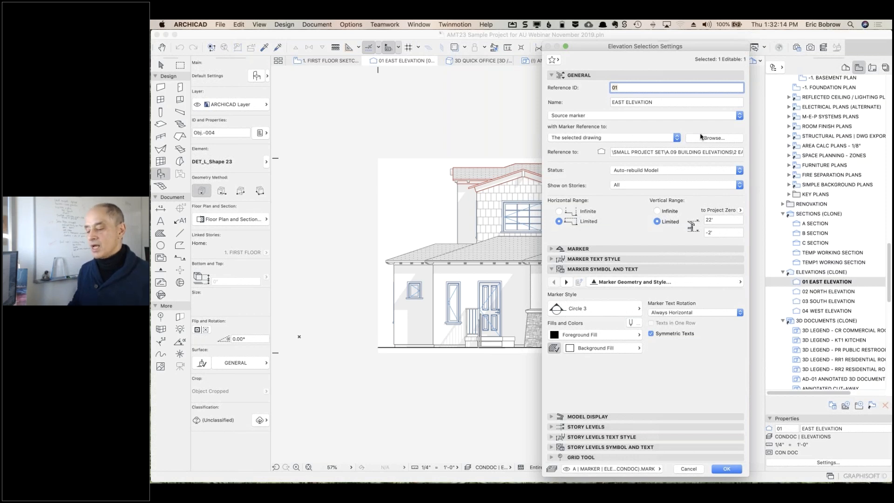
pyautogui.click(551, 417)
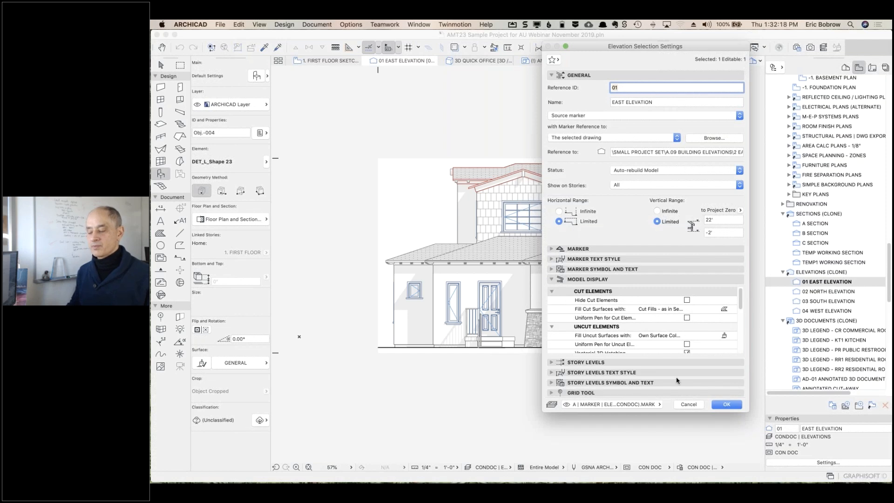
pyautogui.moveTo(669, 412); pyautogui.dragTo(663, 470)
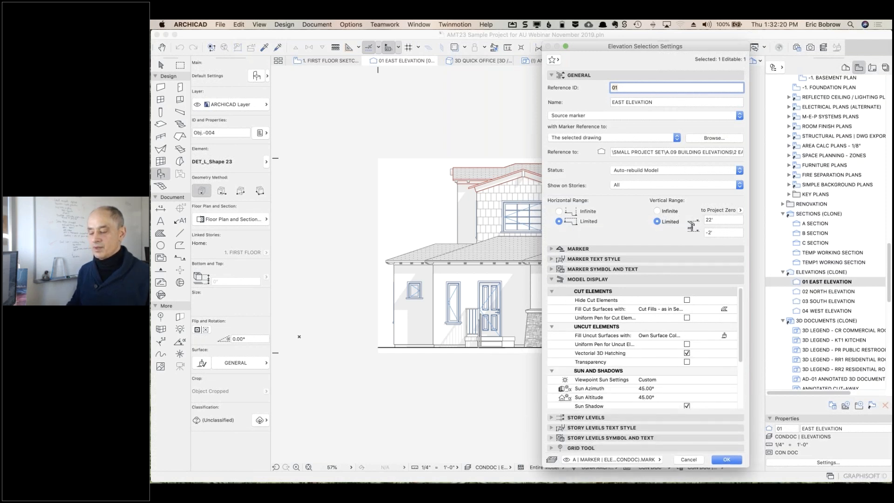
pyautogui.click(657, 336)
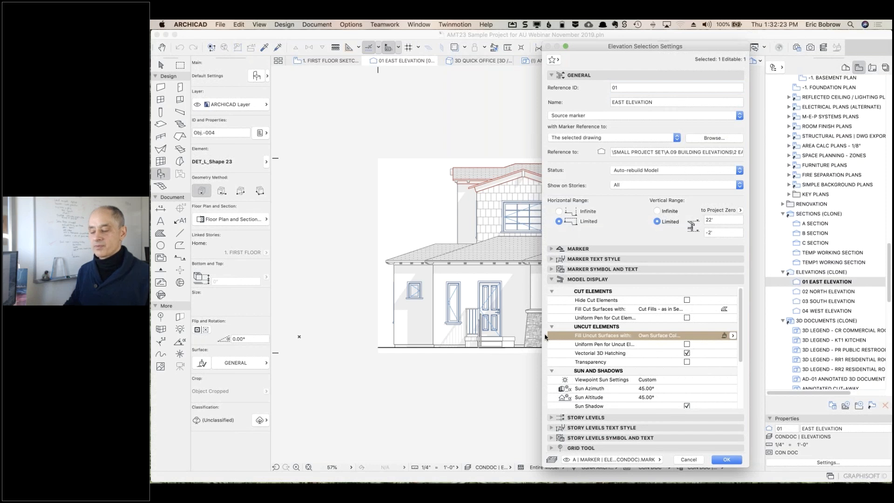
pyautogui.moveTo(545, 337); pyautogui.dragTo(464, 337)
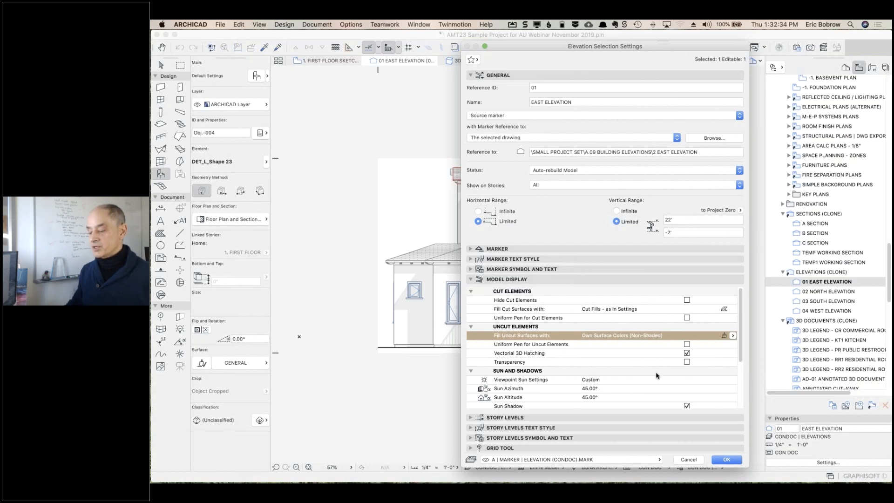
pyautogui.click(688, 460)
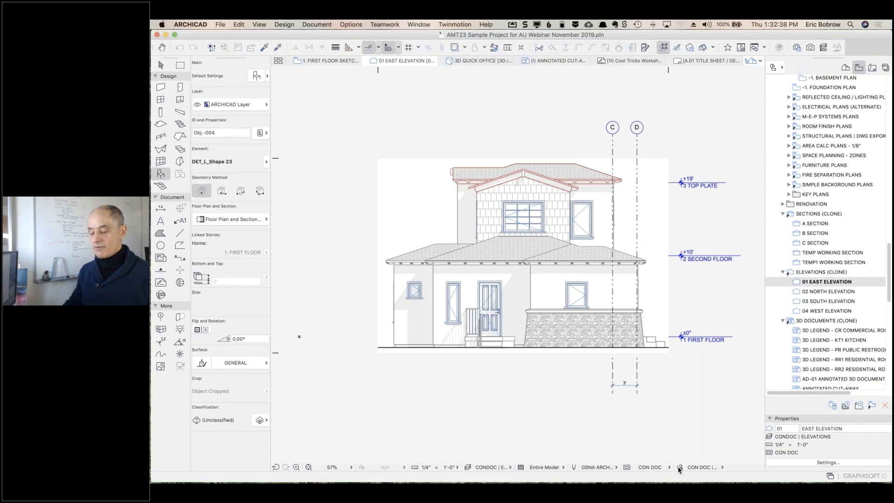
# - Apply No Overrides to the east elevation and inspect its surface colors and shadows
pyautogui.click(679, 467)
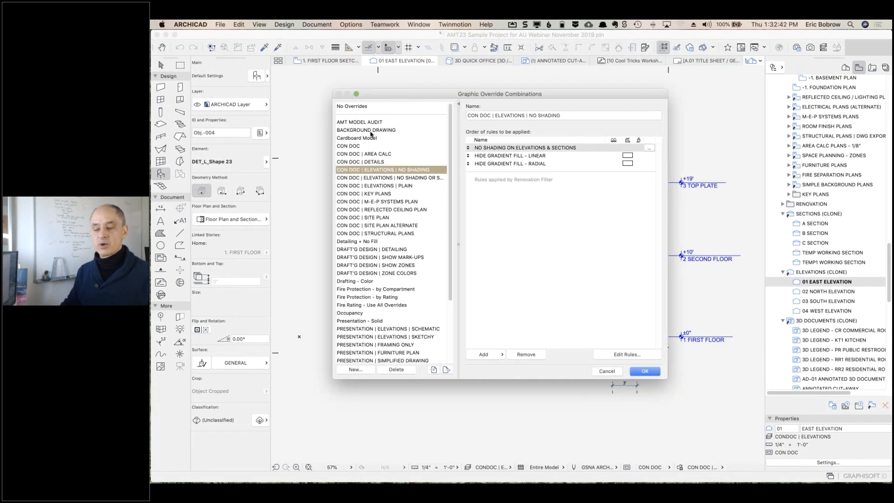
pyautogui.click(358, 106)
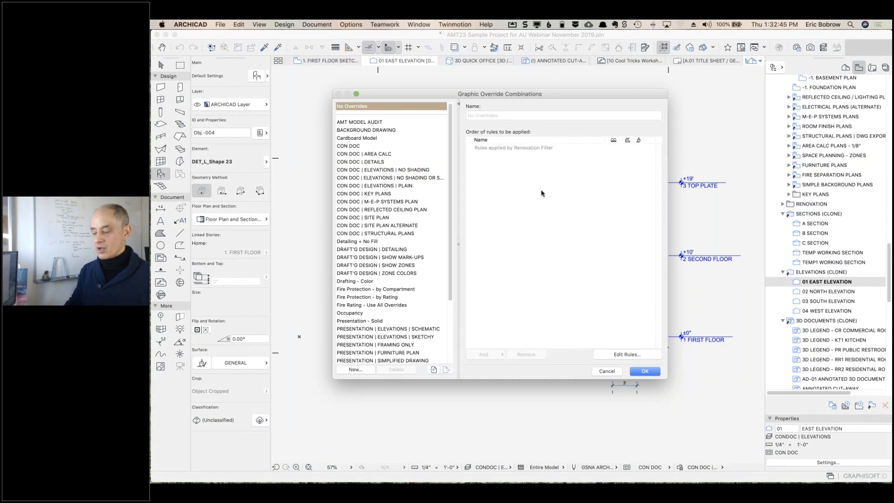
pyautogui.click(650, 374)
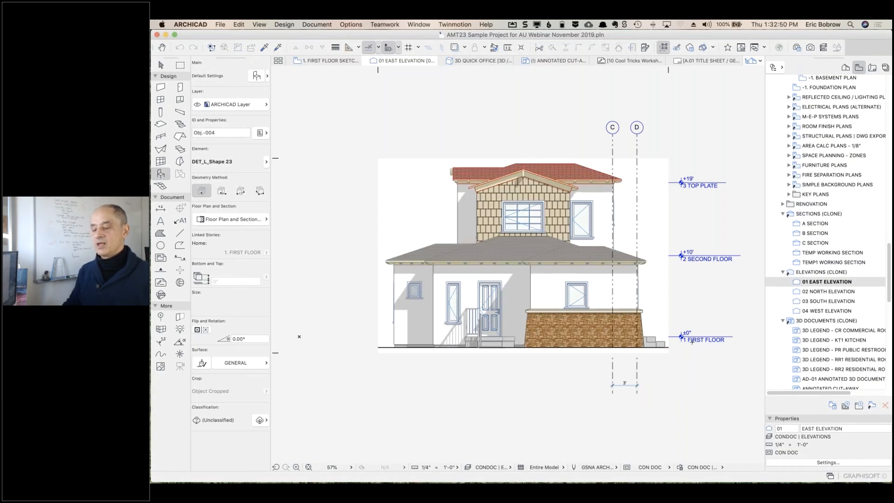
pyautogui.scroll(3, 667, 263)
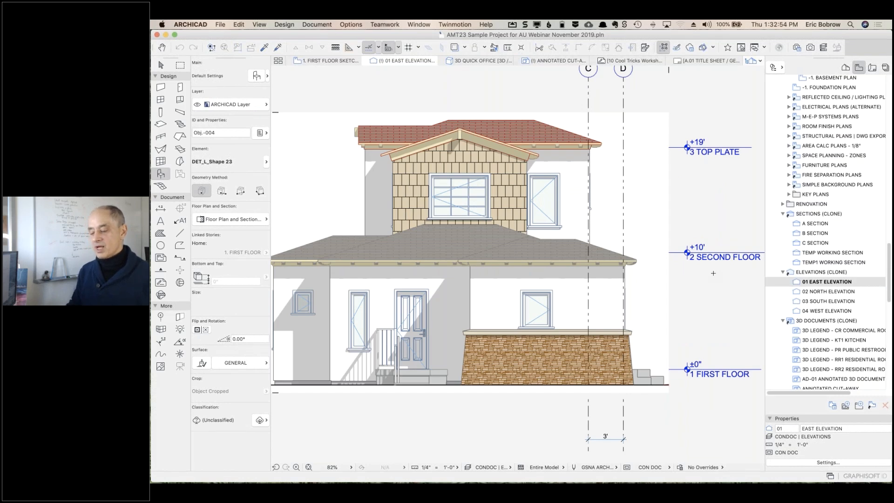
# - Compare the CON DOC | ELEVATIONS override combinations and apply CON DOC | ELEVATIONS | PLAIN to the east elevation
pyautogui.click(680, 468)
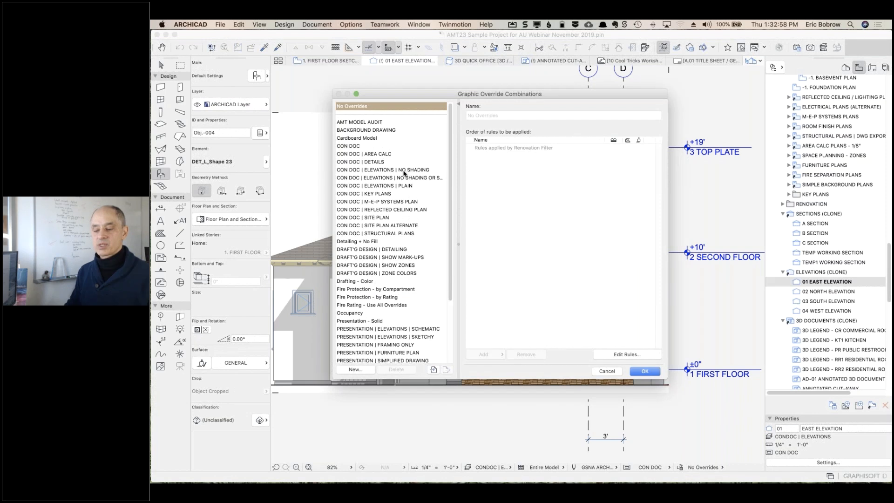
pyautogui.click(404, 170)
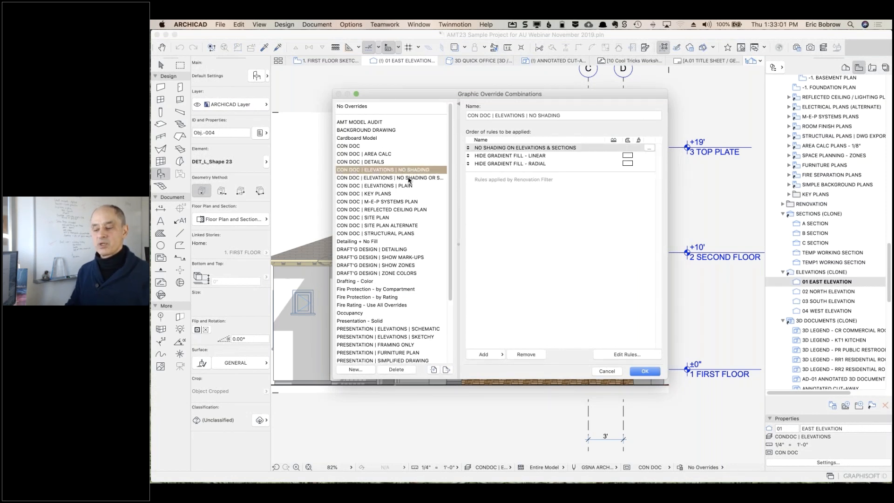
pyautogui.click(409, 179)
pyautogui.click(386, 187)
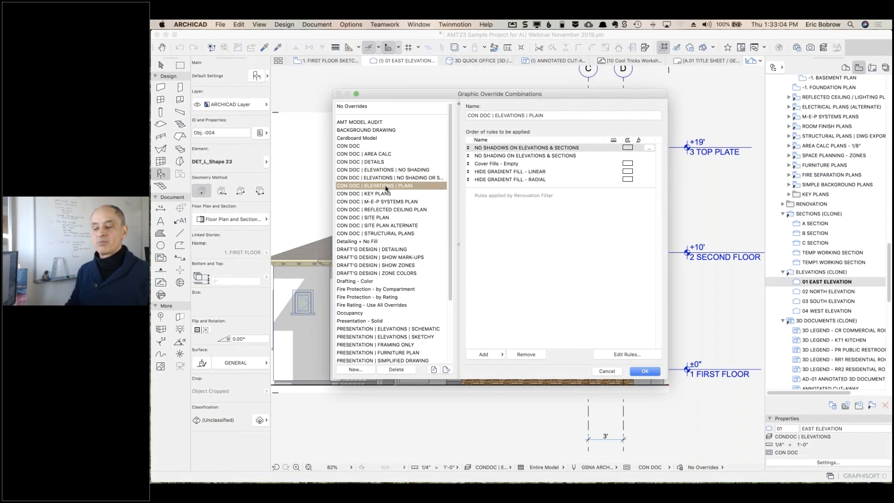
pyautogui.click(643, 372)
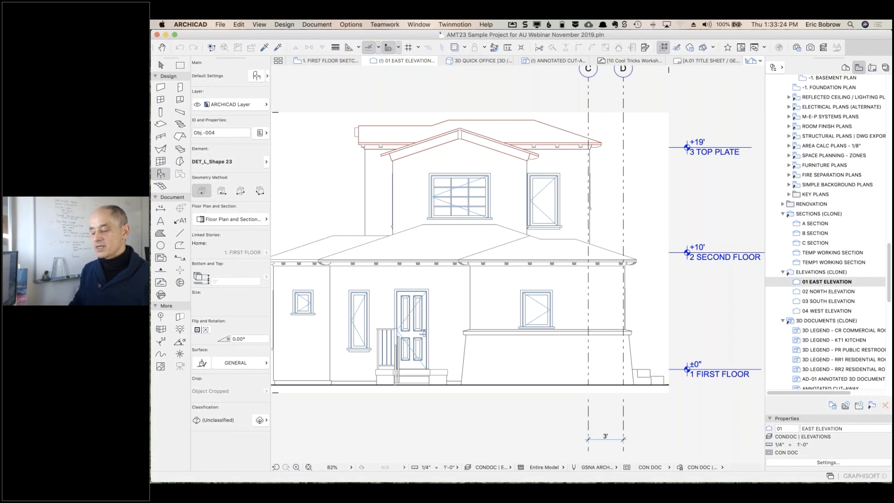
# - Review the NO SHADING ON ELEVATIONS & SECTIONS and Cover Fills - Empty rules in the CON DOC | ELEVATIONS | PLAIN override combination, changing nothing
pyautogui.click(679, 467)
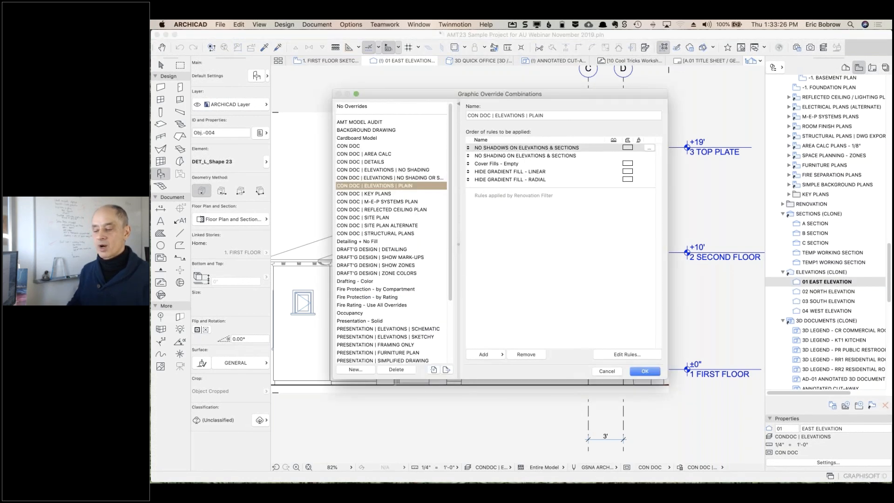
pyautogui.click(541, 157)
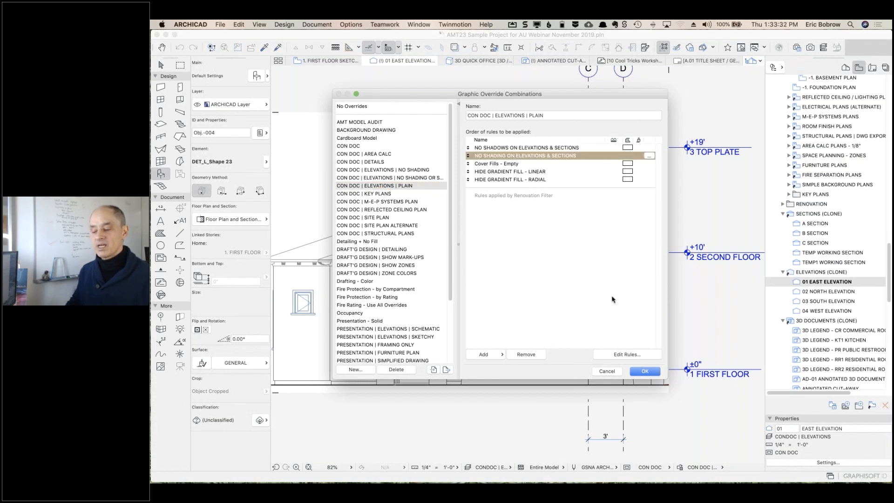
pyautogui.click(616, 355)
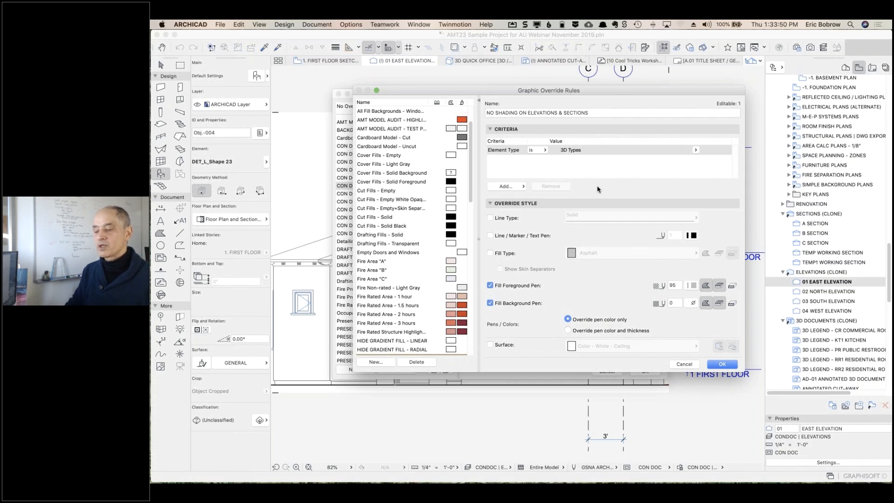
pyautogui.click(686, 365)
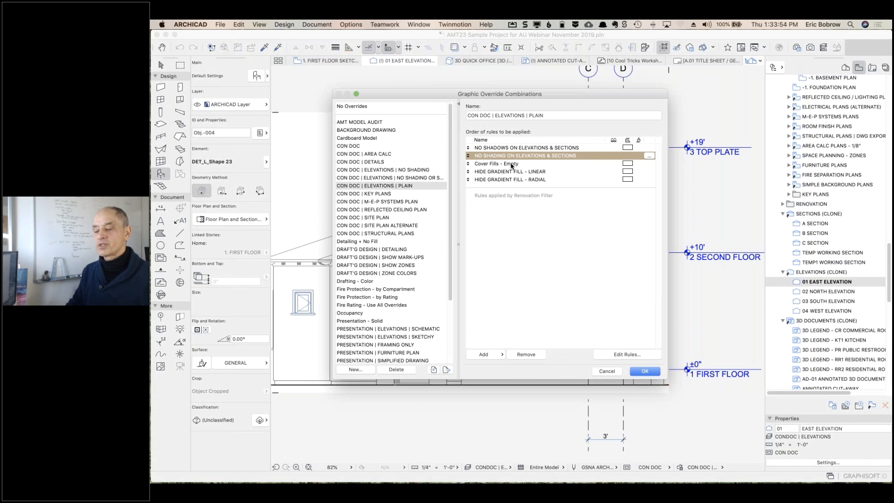
pyautogui.click(511, 164)
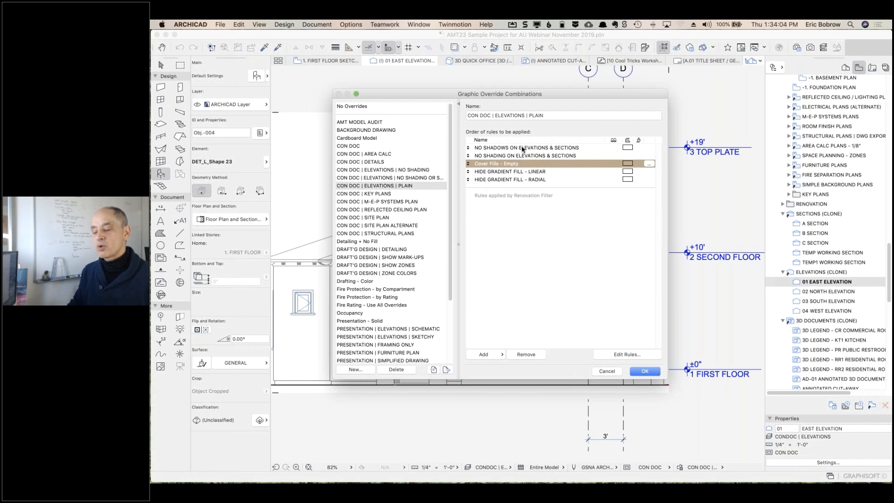
pyautogui.click(635, 354)
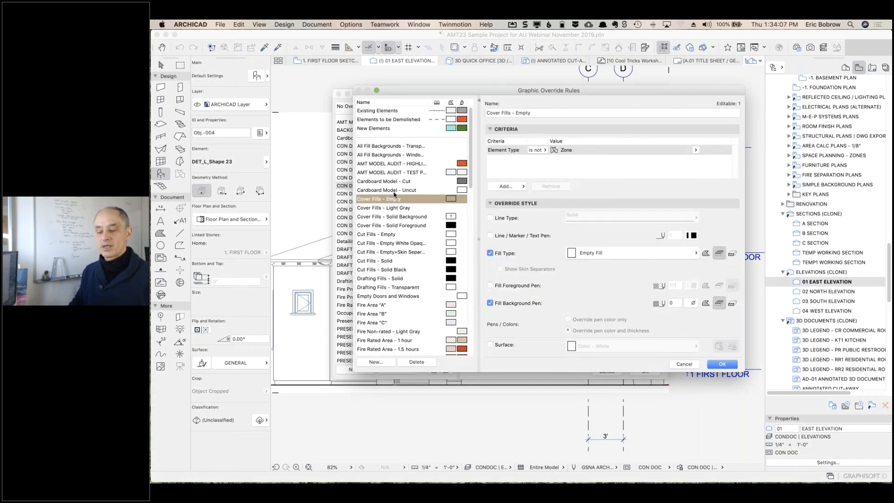
pyautogui.click(685, 365)
pyautogui.click(607, 372)
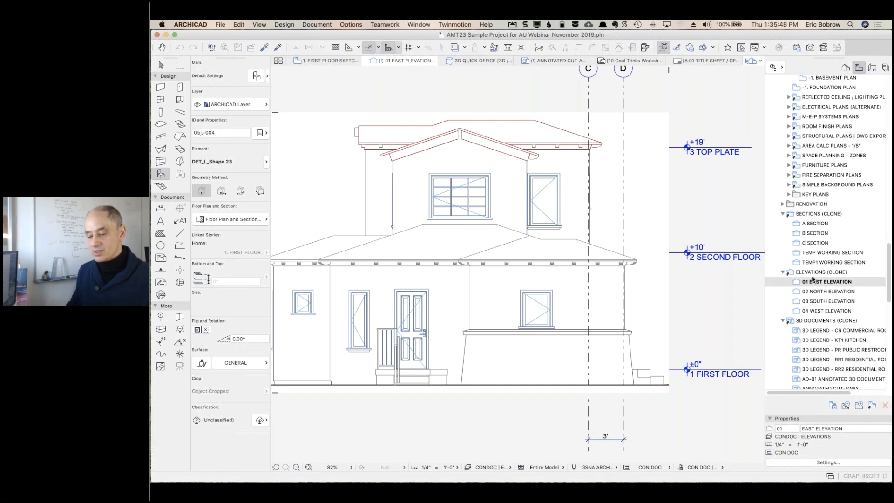
# - Show the 10 Cool Tricks worksheet to check the list of topics
pyautogui.press('super+Tab')
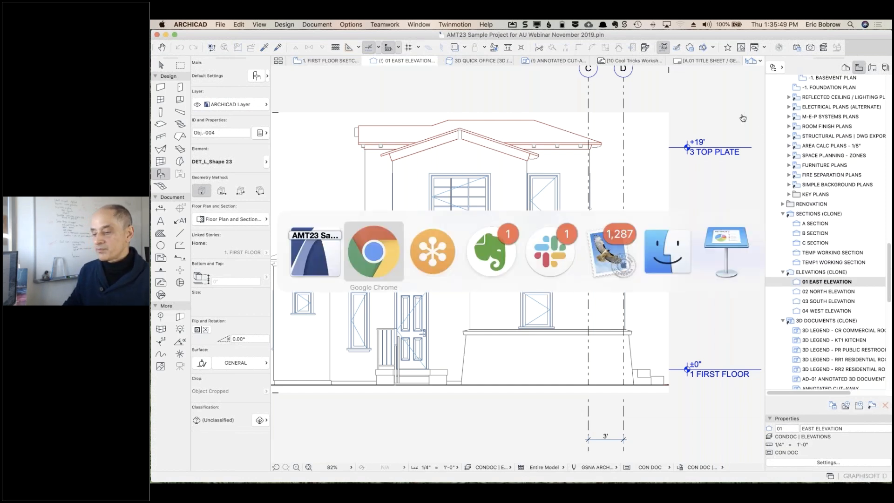
pyautogui.press('Escape')
pyautogui.click(634, 61)
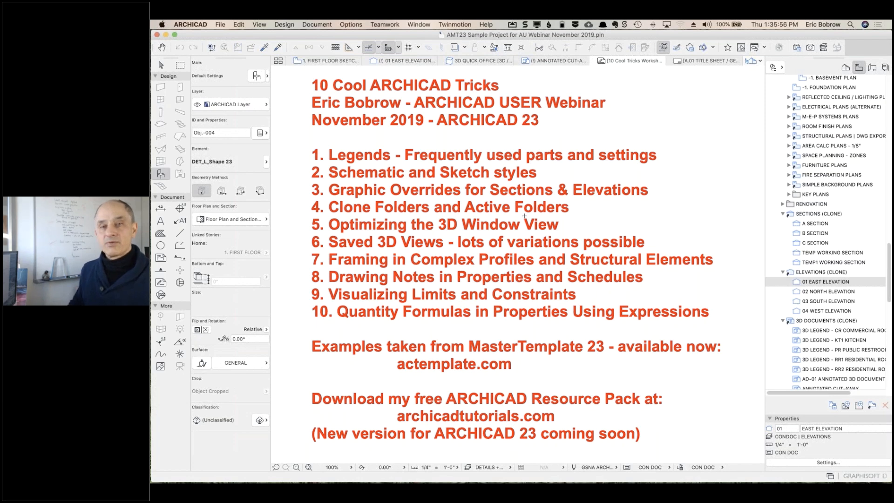
pyautogui.press('super+Tab')
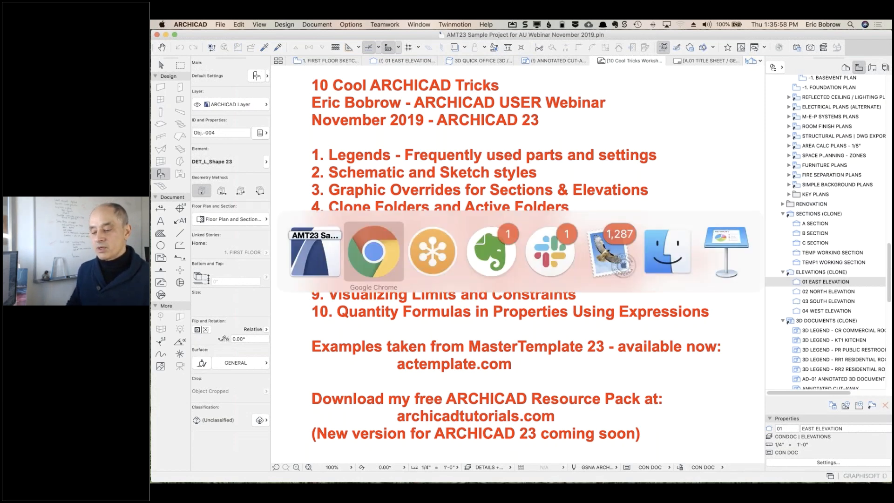
pyautogui.press('Escape')
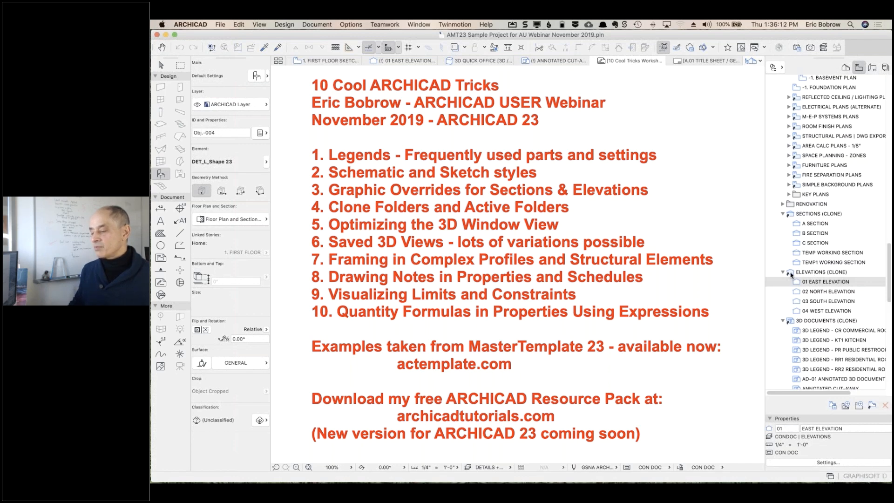
# - Open the A SECTION view from SECTIONS (CLONE) and compare the cloned folder with the Sections in the project map
pyautogui.click(797, 225)
pyautogui.doubleClick(796, 225)
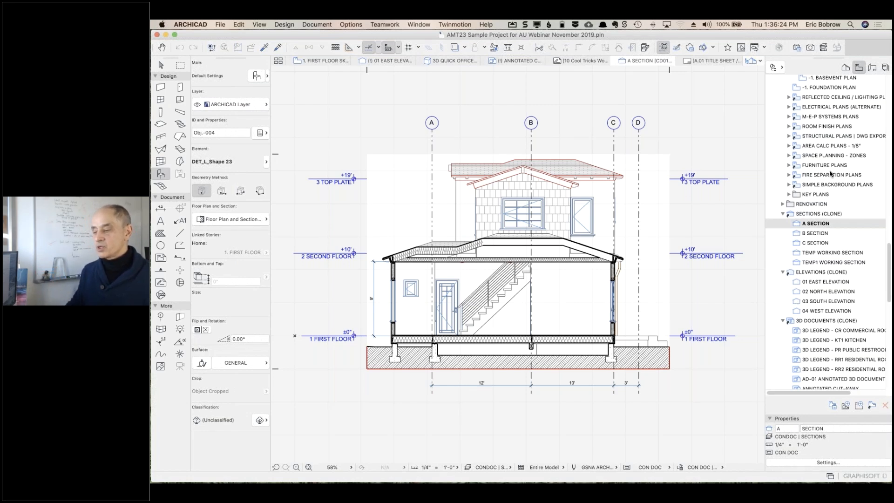
pyautogui.click(845, 68)
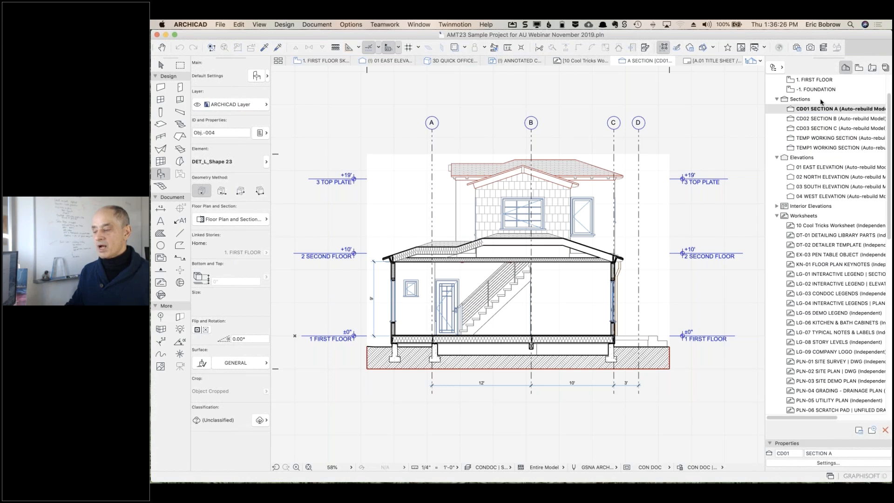
pyautogui.scroll(3, 807, 121)
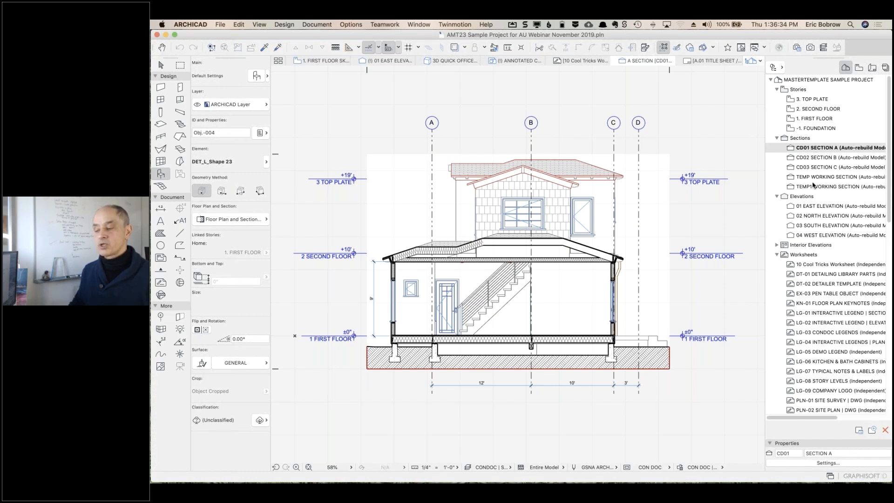
pyautogui.click(858, 68)
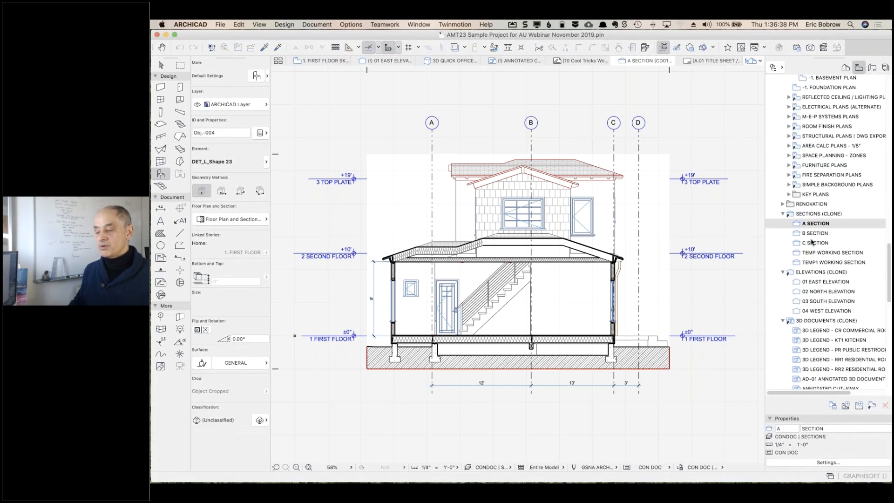
# - Review the SECTIONS (CLONE) folder's view settings, including layer combination, scale and graphic override, and leave them unchanged
pyautogui.click(794, 215)
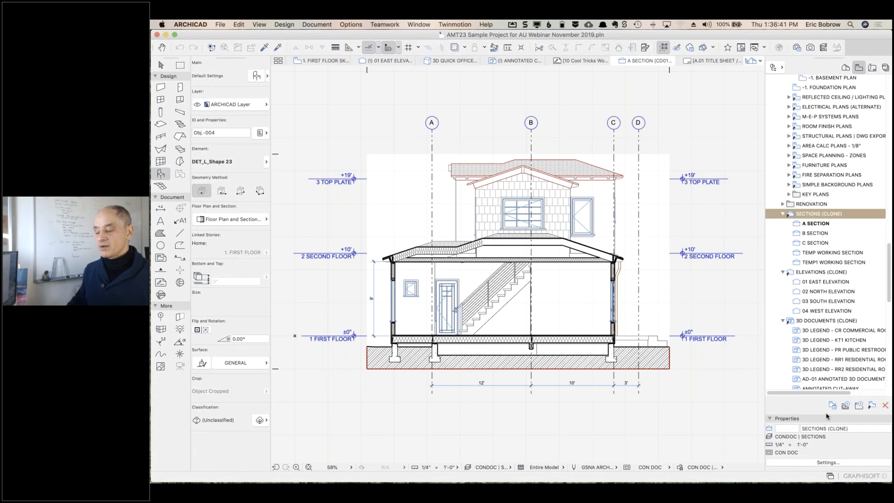
pyautogui.click(828, 462)
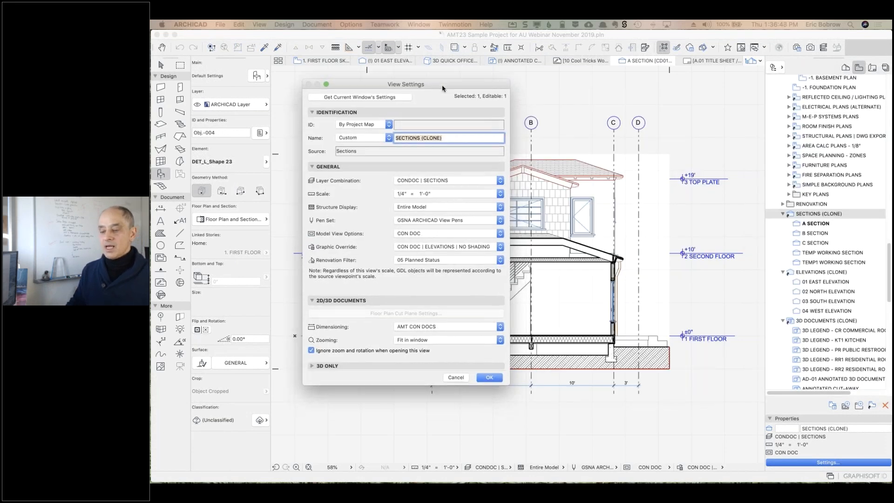
pyautogui.click(445, 181)
pyautogui.click(370, 181)
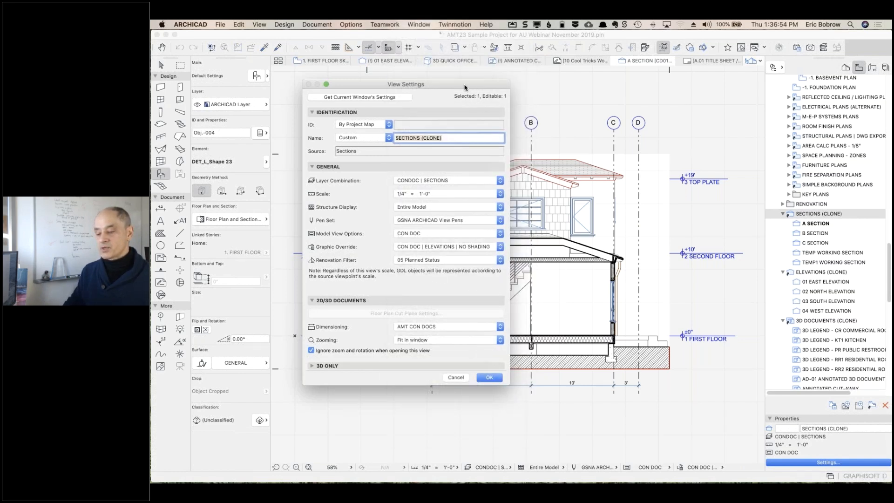
pyautogui.moveTo(469, 87); pyautogui.dragTo(403, 83)
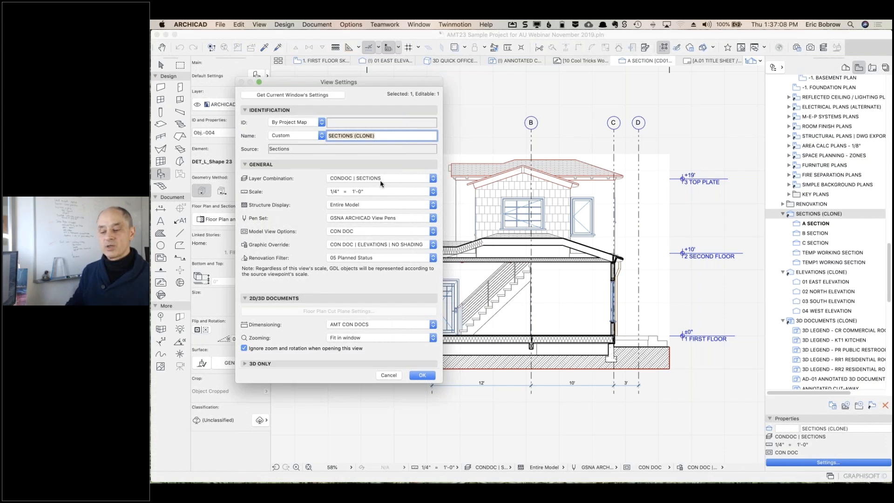
pyautogui.click(389, 375)
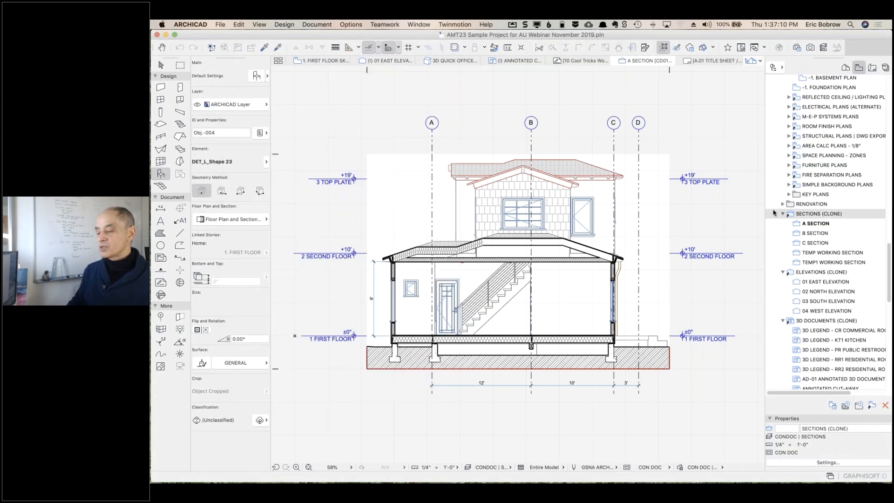
# - Open the 1. FIRST FLOOR PLAN view from the 1/4" floor plans folder under Construction Documents
pyautogui.click(324, 63)
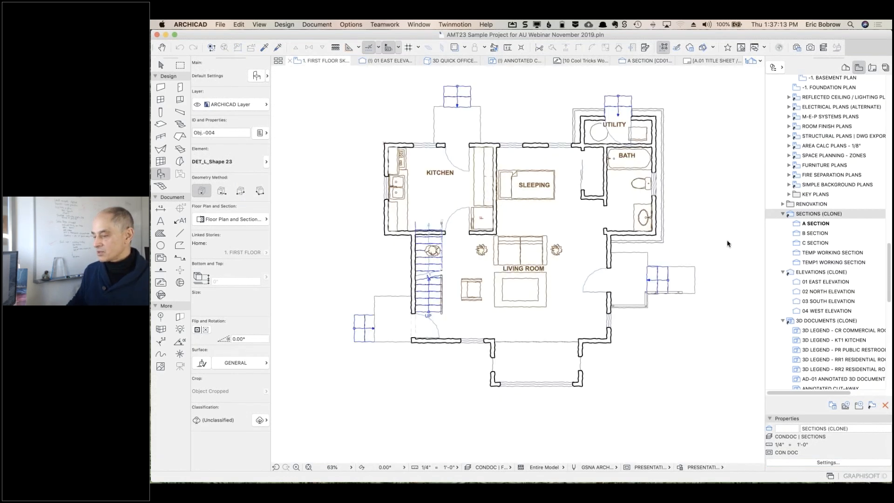
pyautogui.scroll(3, 827, 209)
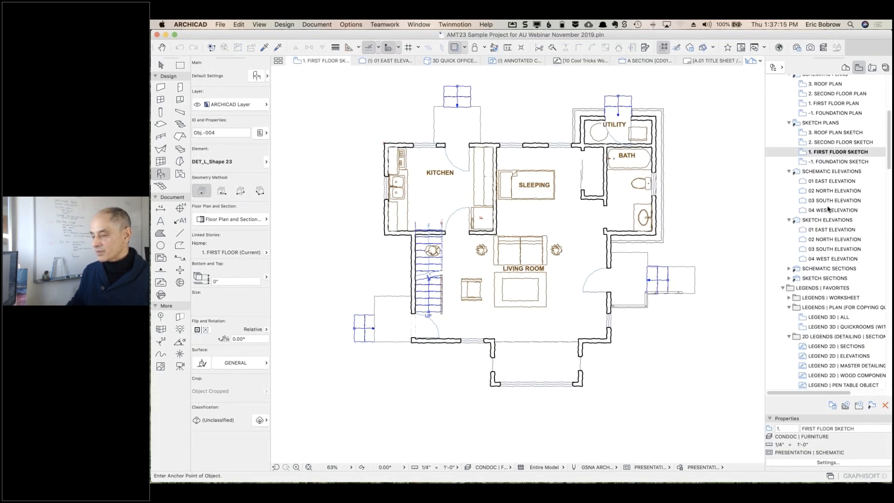
pyautogui.scroll(-10, 827, 209)
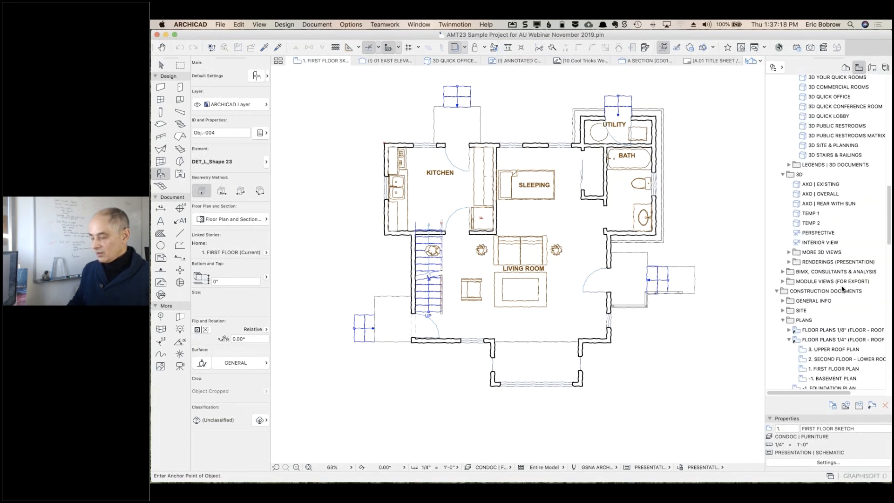
pyautogui.scroll(-3, 833, 293)
pyautogui.click(802, 303)
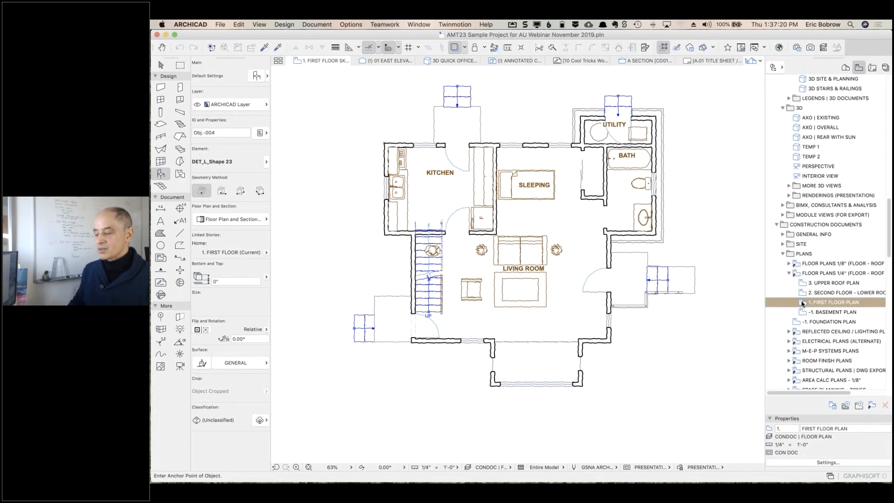
pyautogui.doubleClick(802, 303)
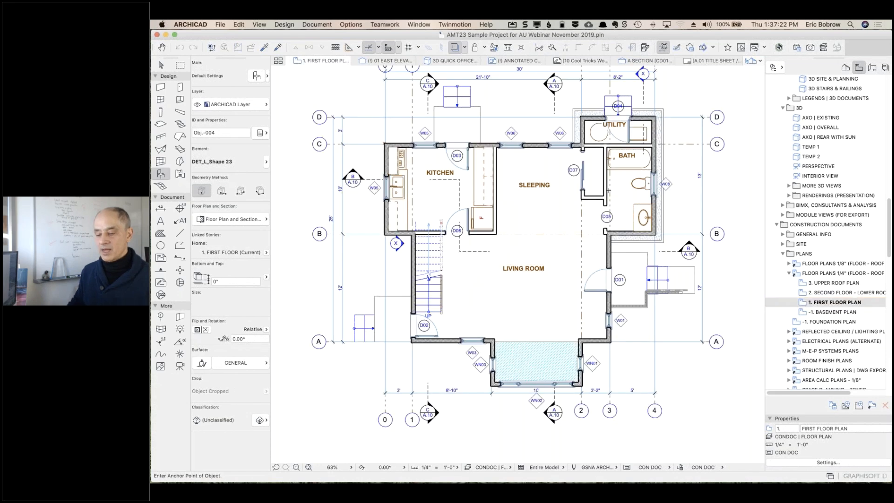
# - Pick up the settings of section line B and set the new section's ID to CD06 and its name to SECTION D
pyautogui.keyDown('alt'); pyautogui.click(459, 179); pyautogui.keyUp('alt')
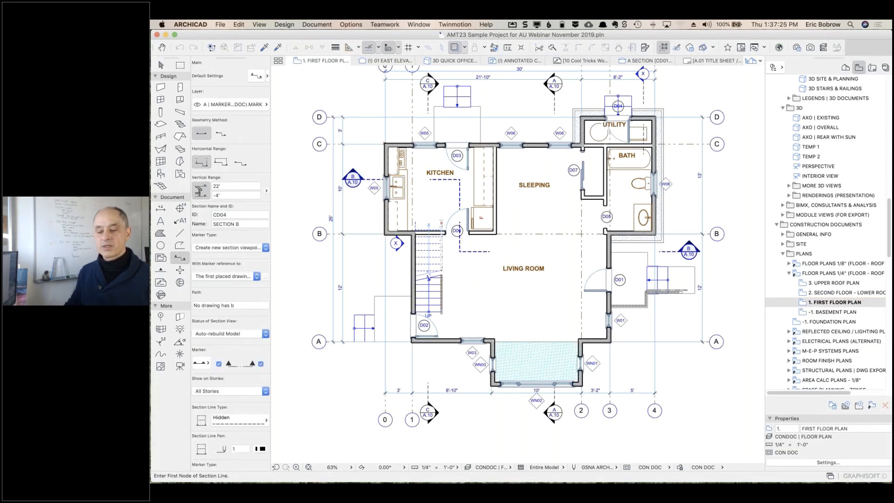
pyautogui.click(230, 215)
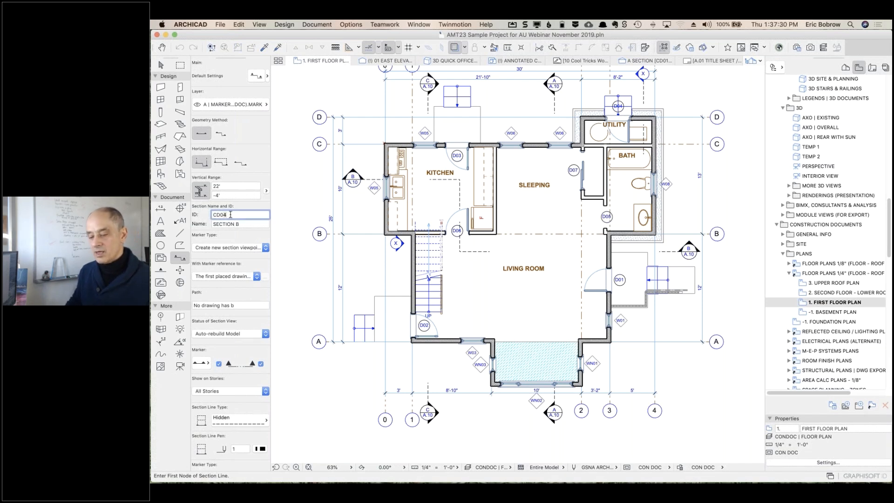
pyautogui.press('BackSpace')
pyautogui.write('6')
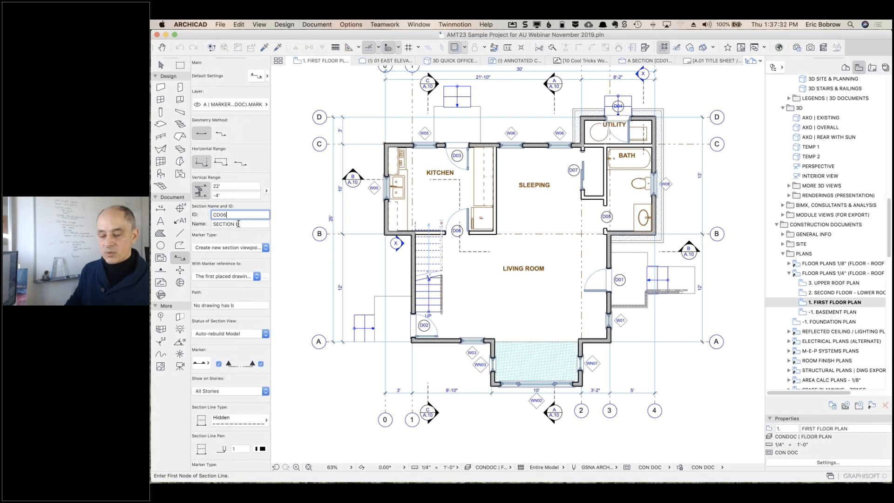
pyautogui.click(238, 224)
pyautogui.press('BackSpace')
pyautogui.write('D')
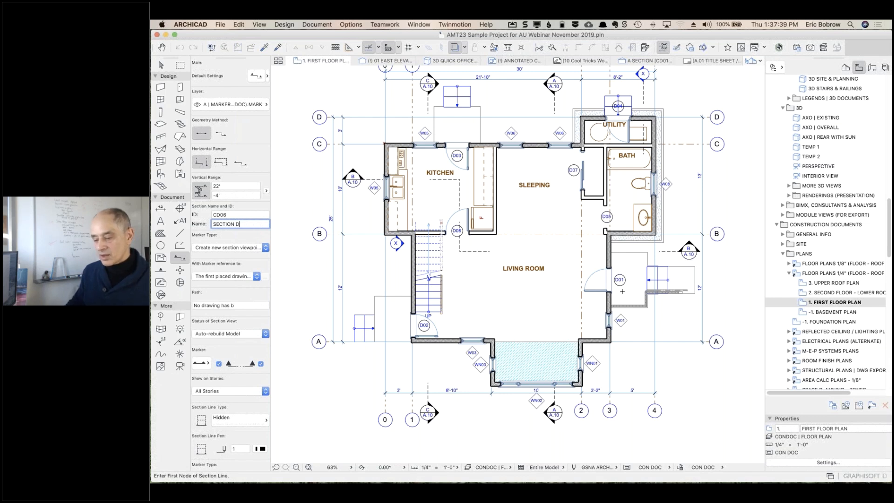
# - Draw a horizontal section line about 35'-7" long across the stair and living room, looking toward grid line A, and check its markers
pyautogui.click(393, 288)
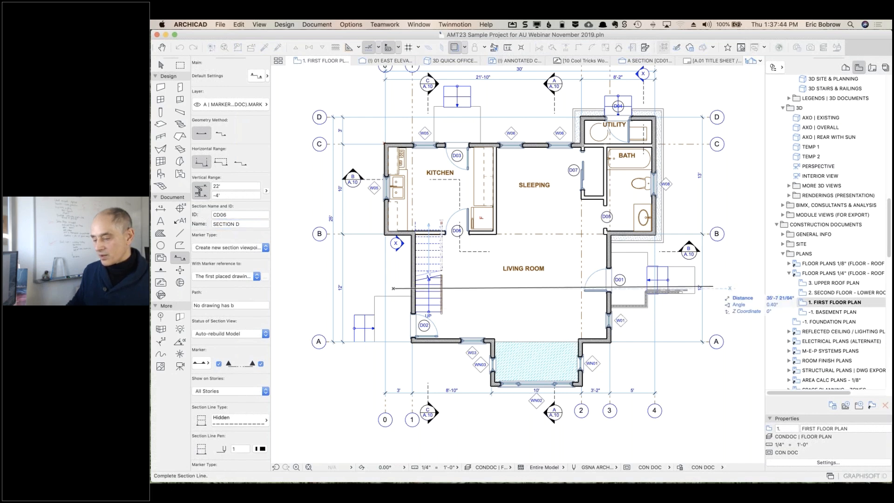
pyautogui.click(714, 288)
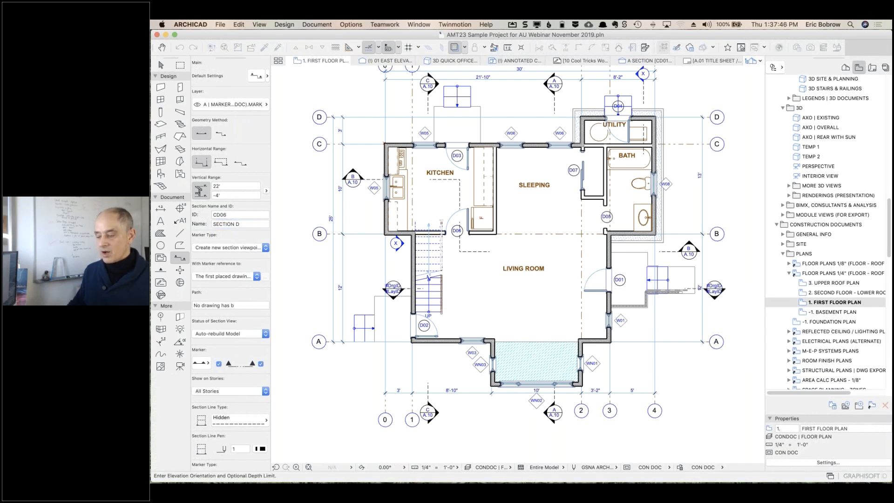
pyautogui.keyDown('shift'); pyautogui.click(715, 288); pyautogui.keyUp('shift')
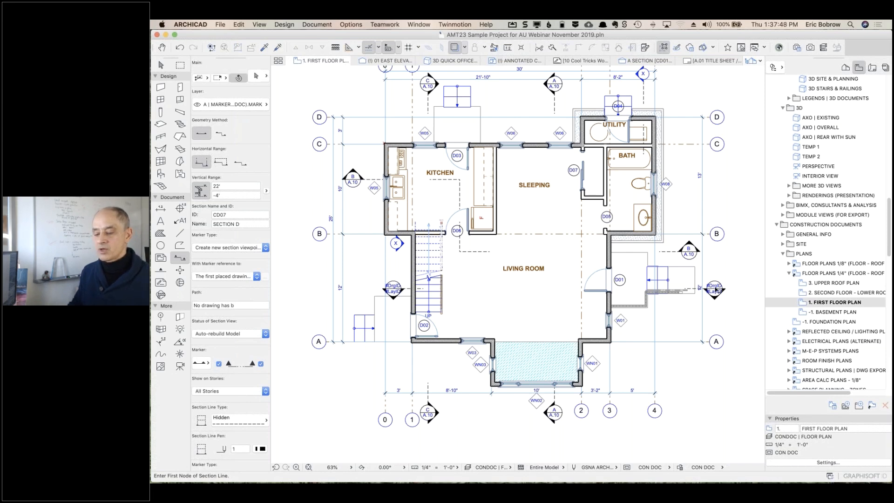
pyautogui.scroll(3, 391, 290)
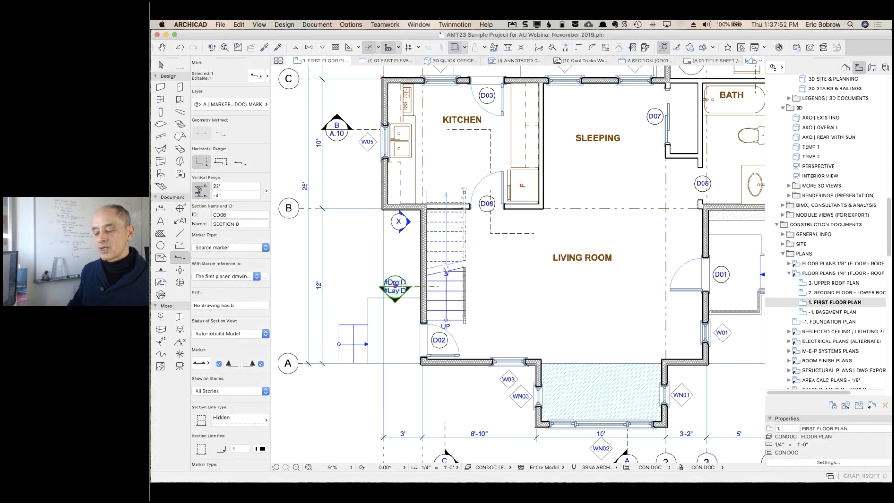
pyautogui.scroll(-4, 444, 269)
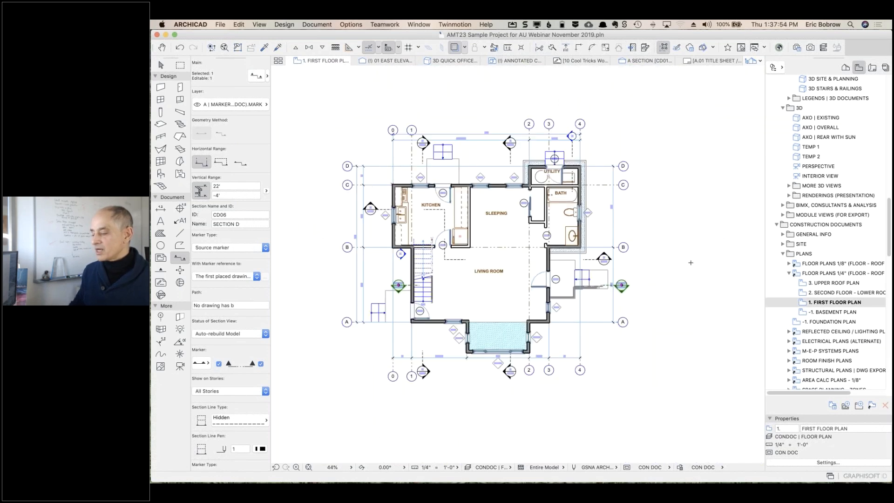
pyautogui.press('Escape')
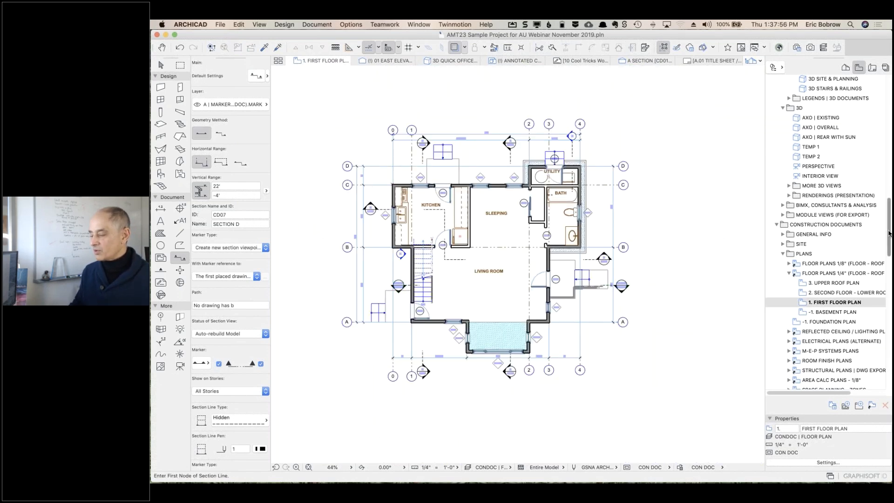
# - Open the new CD06 SECTION D view from the SECTIONS (CLONE) folder under Construction Documents
pyautogui.scroll(-10, 889, 246)
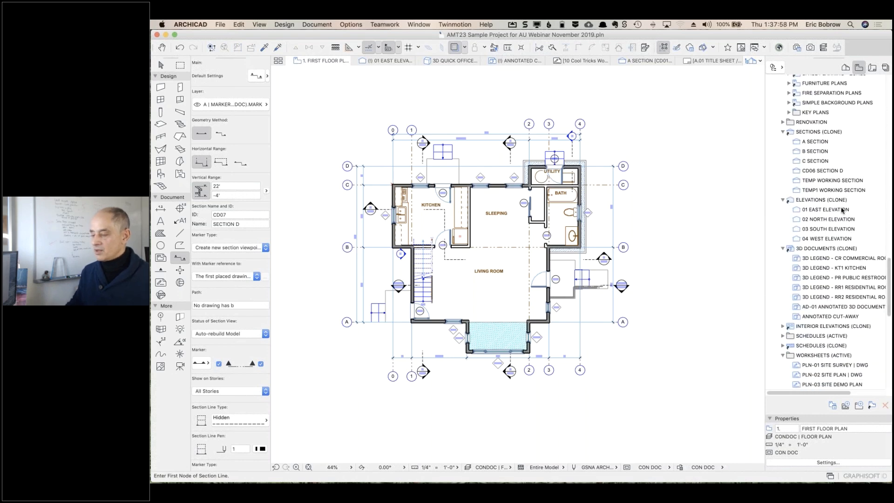
pyautogui.click(834, 171)
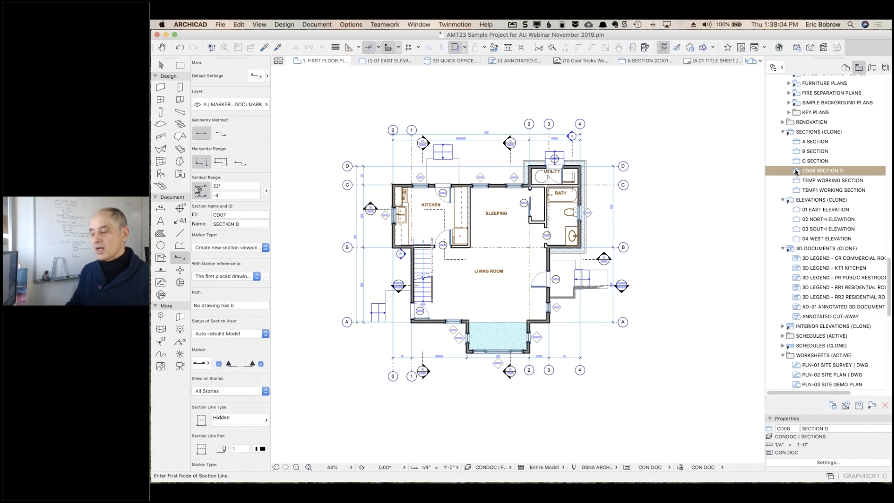
pyautogui.doubleClick(795, 171)
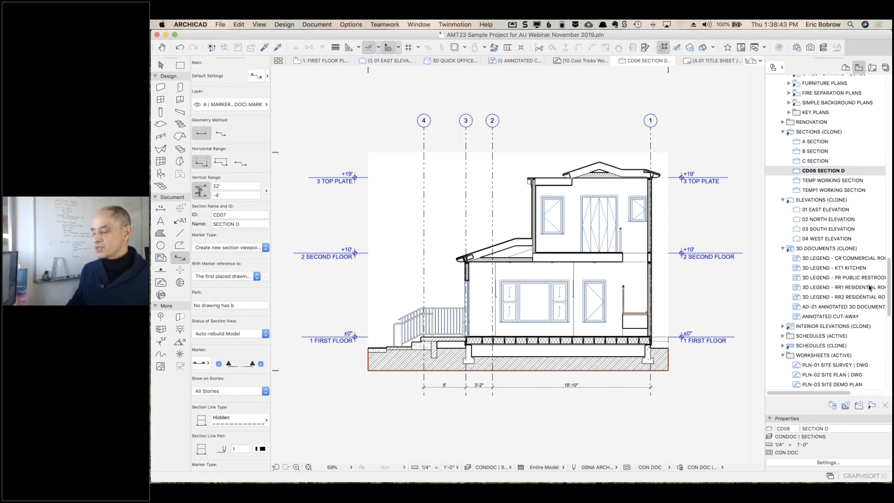
# - Expand the SCHEDULES (CLONE) folder and look through its full list of schedules, from AREA-01 to the window schedules
pyautogui.click(791, 346)
pyautogui.click(783, 345)
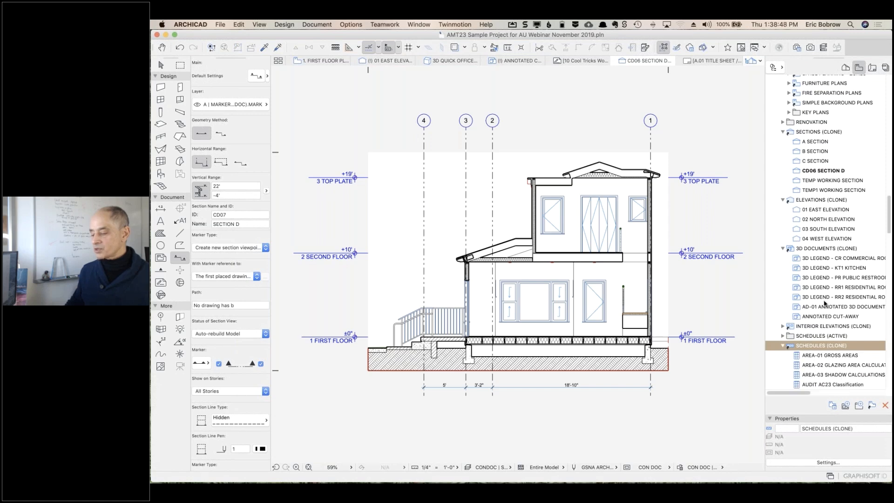
pyautogui.scroll(-10, 823, 302)
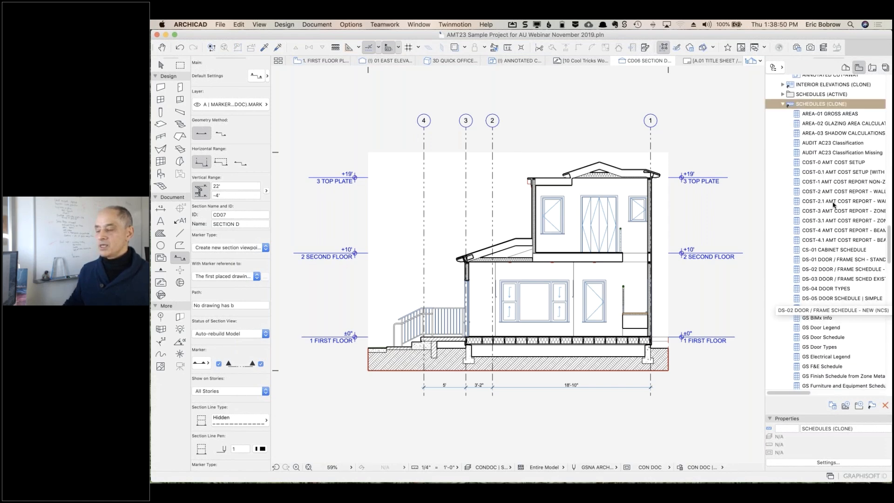
pyautogui.scroll(1, 832, 291)
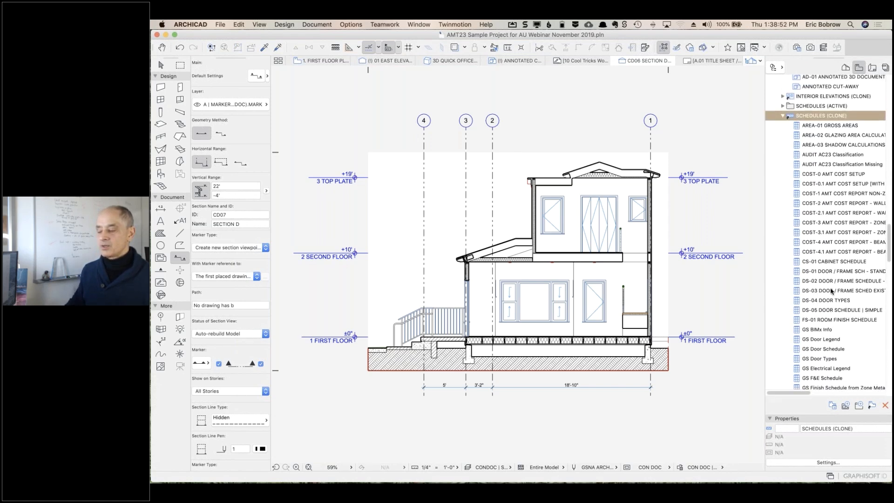
pyautogui.scroll(-15, 831, 291)
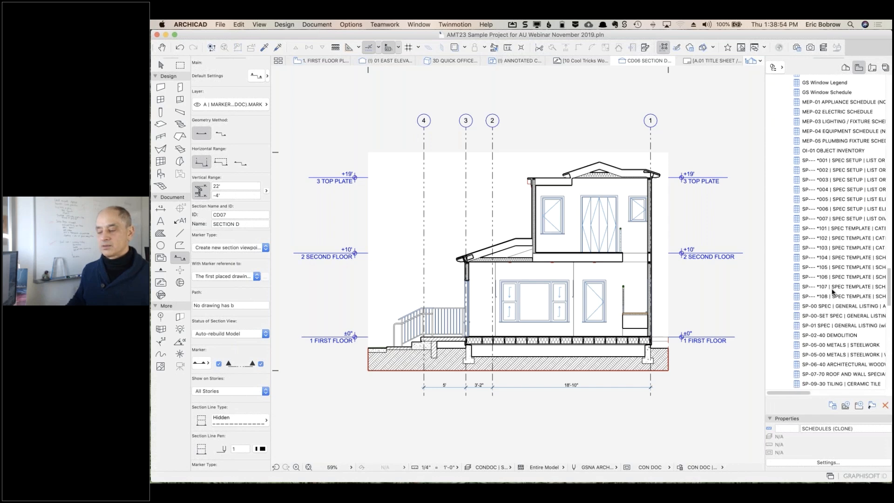
pyautogui.scroll(-9, 832, 291)
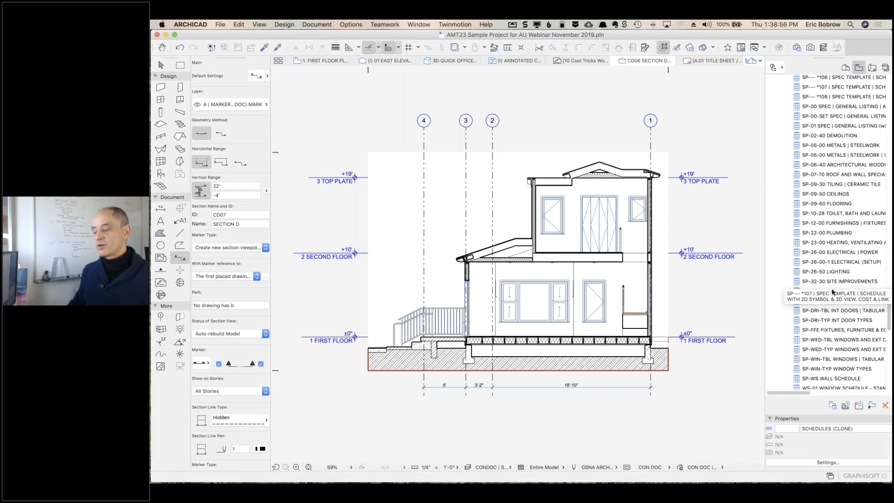
pyautogui.scroll(-3, 832, 291)
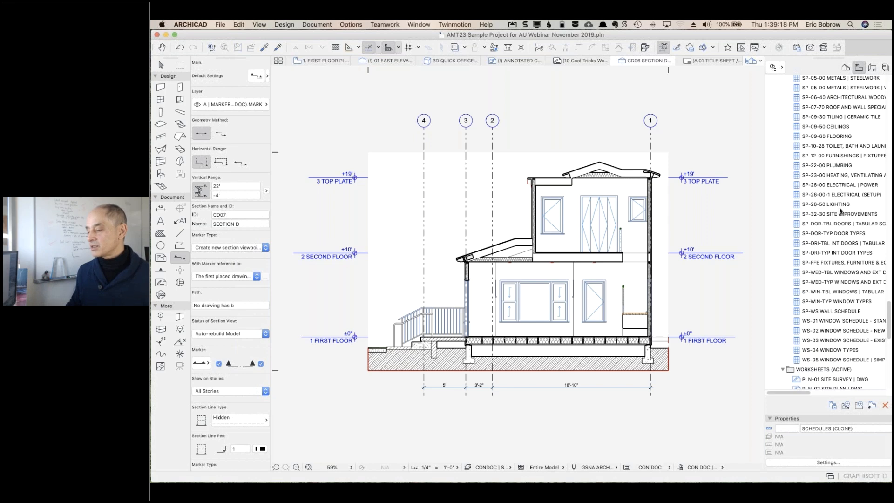
# - Open the AREA-01 GROSS AREAS schedule from the SCHEDULES (CLONE) folder
pyautogui.scroll(15, 840, 210)
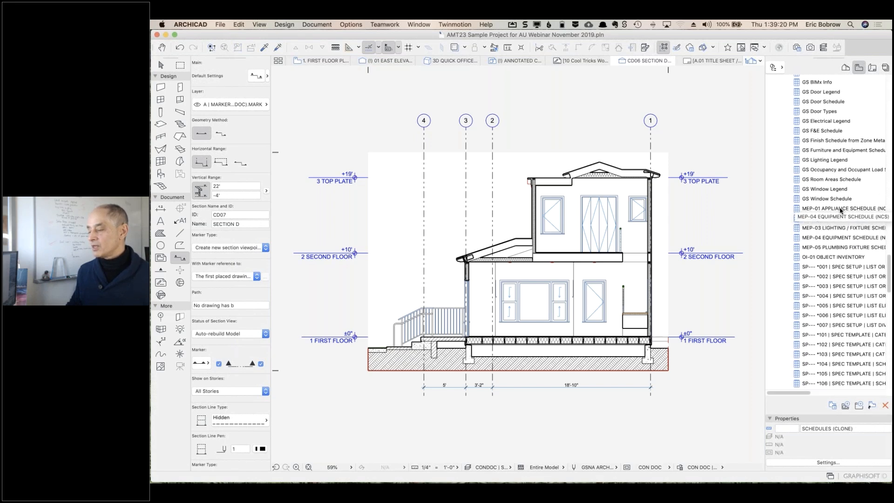
pyautogui.scroll(10, 840, 210)
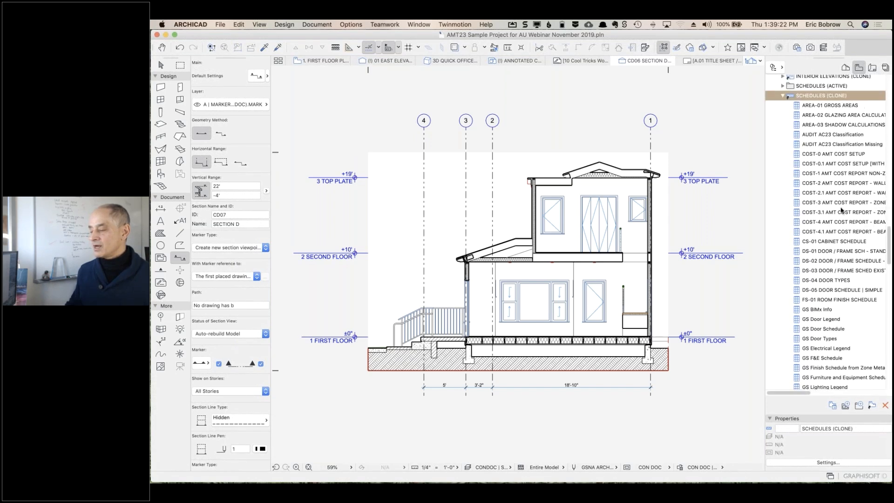
pyautogui.click(799, 108)
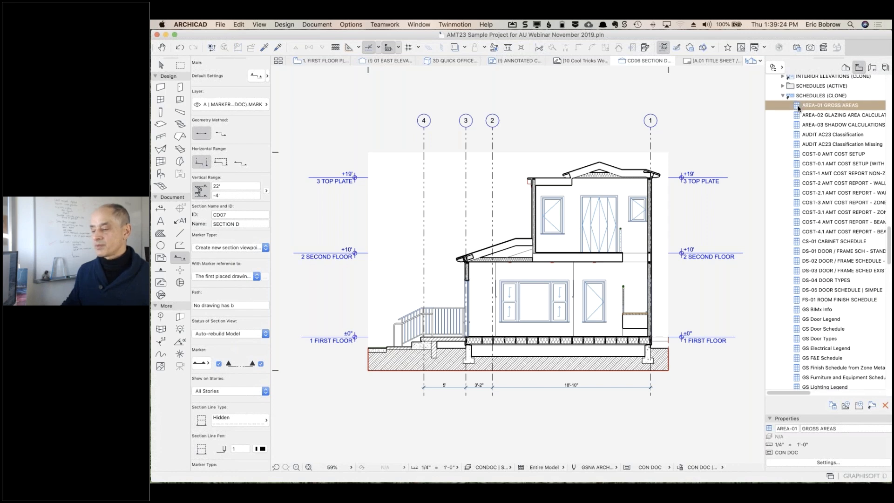
pyautogui.doubleClick(799, 108)
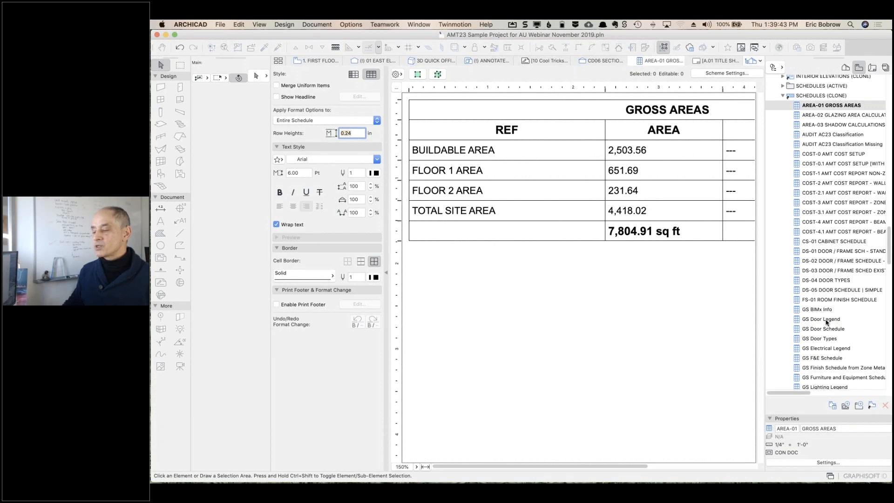
# - Expand the SCHEDULES (ACTIVE) folder and compare its contents with those of the SCHEDULES (CLONE) folder
pyautogui.click(783, 86)
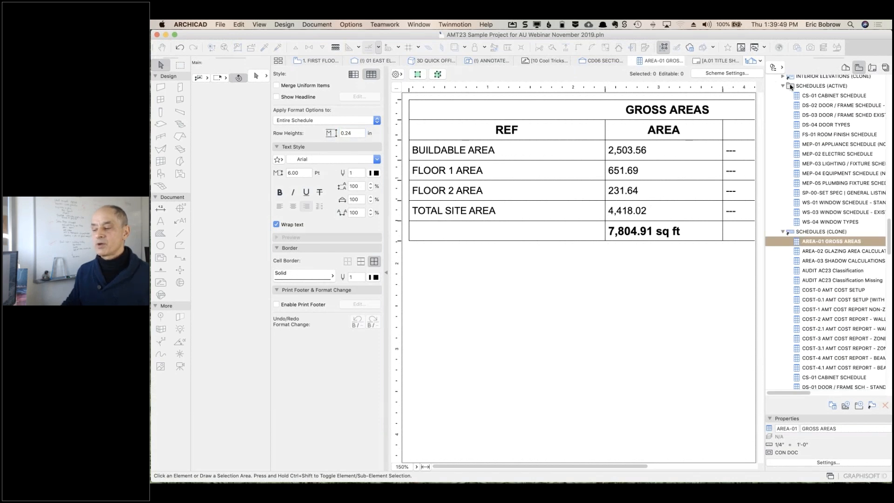
pyautogui.click(791, 87)
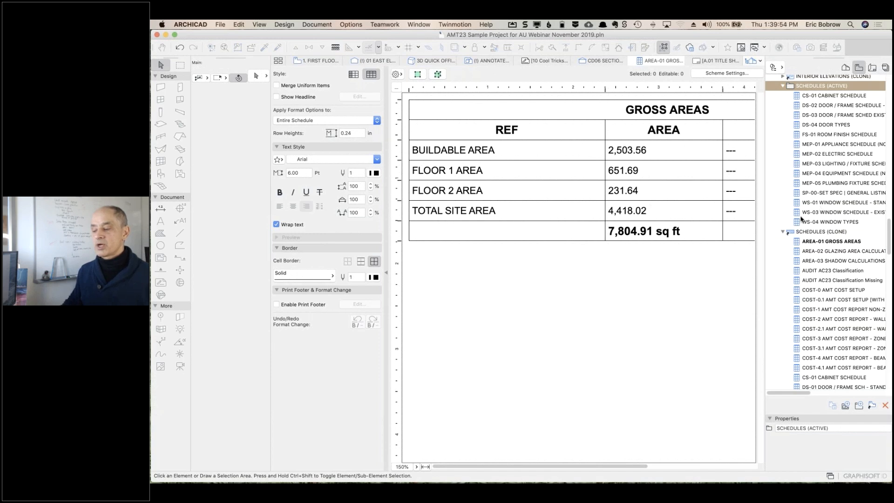
pyautogui.click(782, 232)
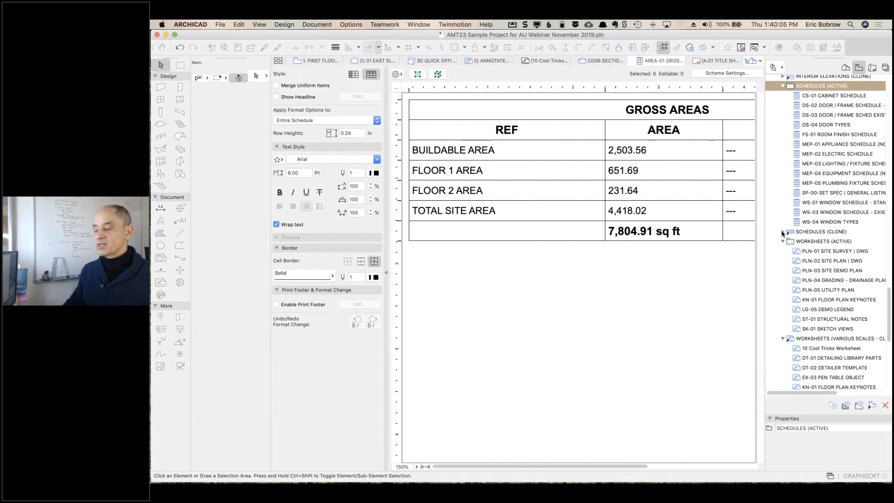
pyautogui.click(782, 232)
pyautogui.click(797, 242)
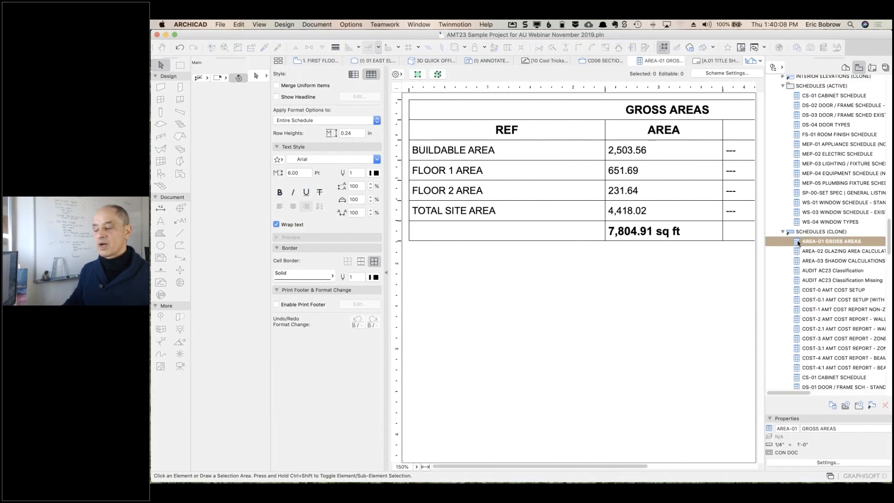
pyautogui.click(791, 233)
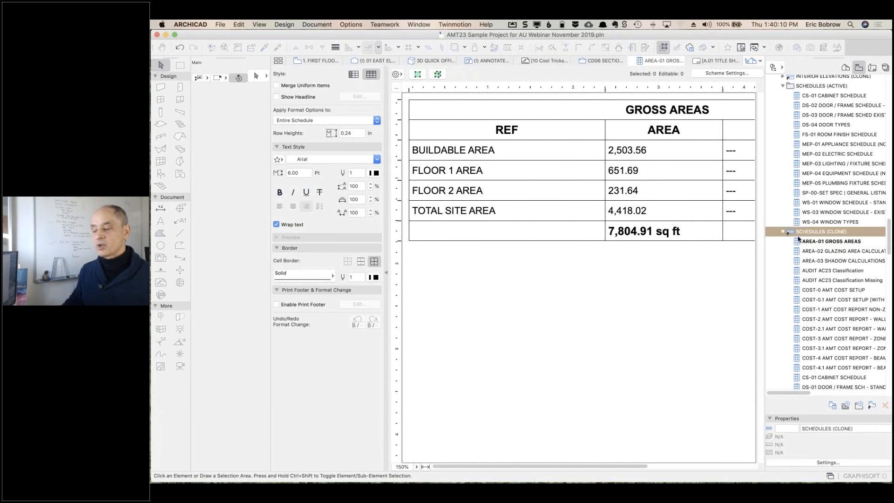
# - Review the view settings of AREA-01 GROSS AREAS in the SCHEDULES (CLONE) folder, including its layer combination, and leave them unchanged
pyautogui.click(798, 242)
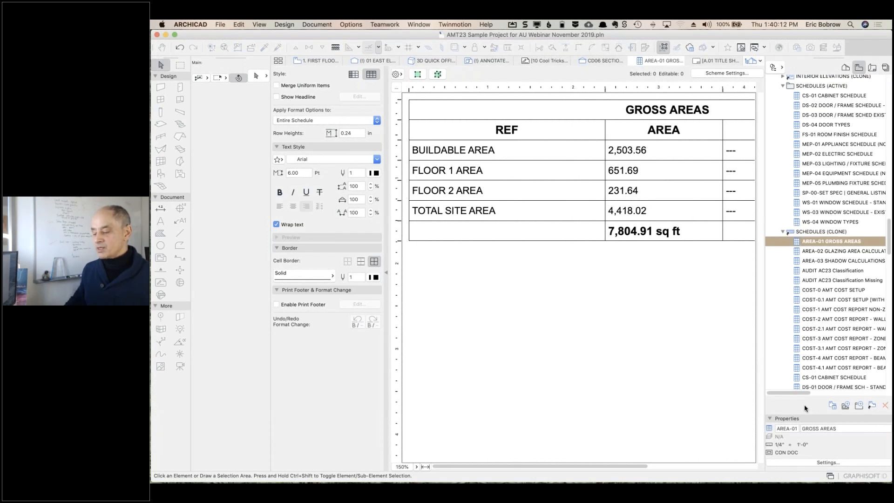
pyautogui.click(828, 462)
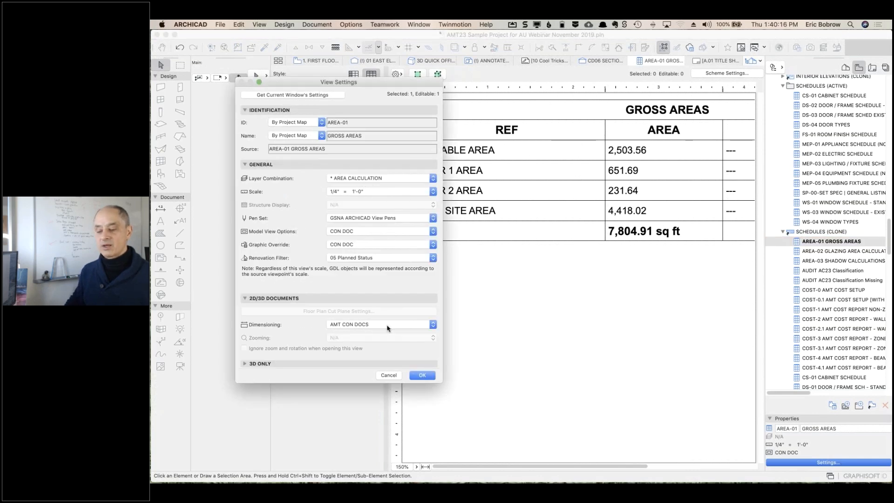
pyautogui.click(388, 375)
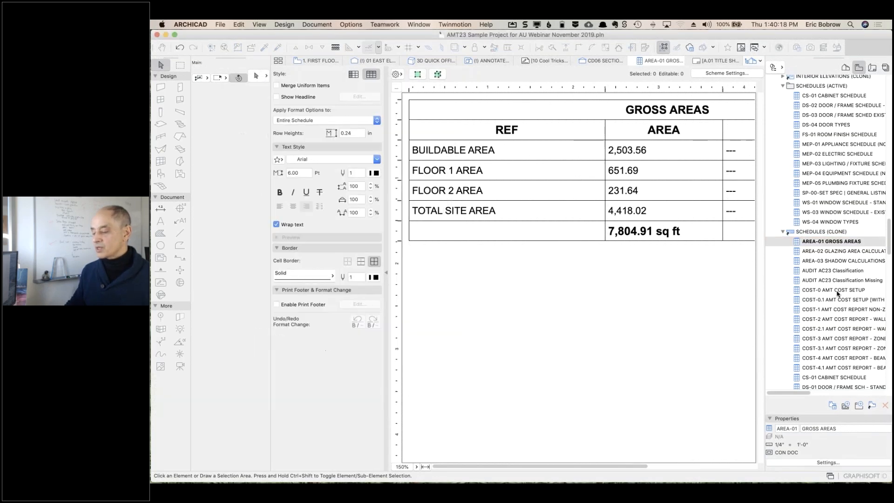
# - Review the view settings of DS-04 DOOR TYPES in the SCHEDULES (CLONE) folder and leave them unchanged
pyautogui.scroll(-5, 797, 326)
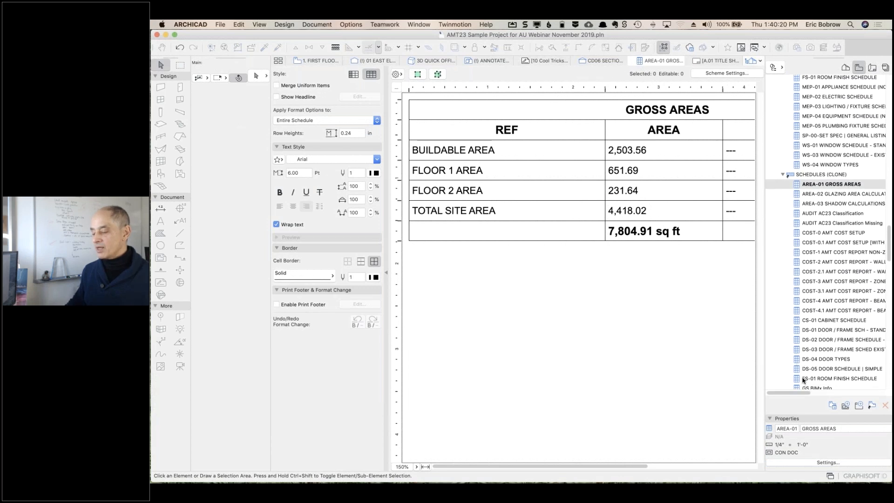
pyautogui.click(797, 361)
pyautogui.click(828, 462)
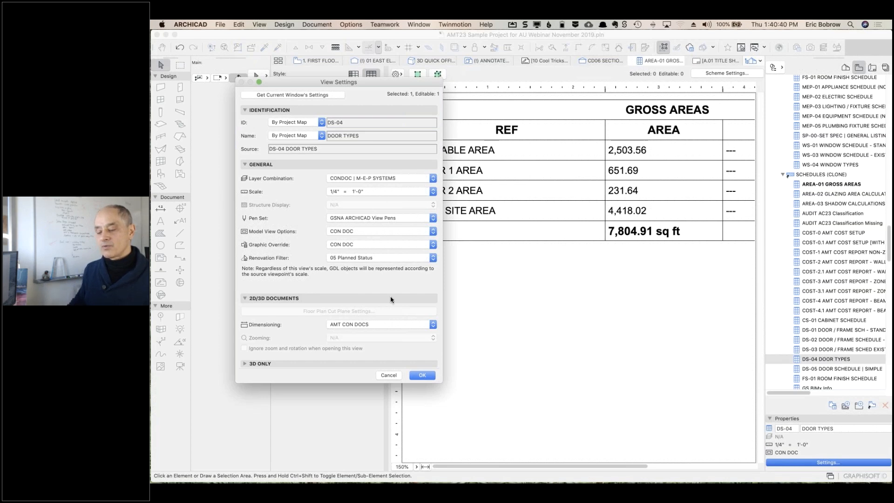
pyautogui.click(389, 375)
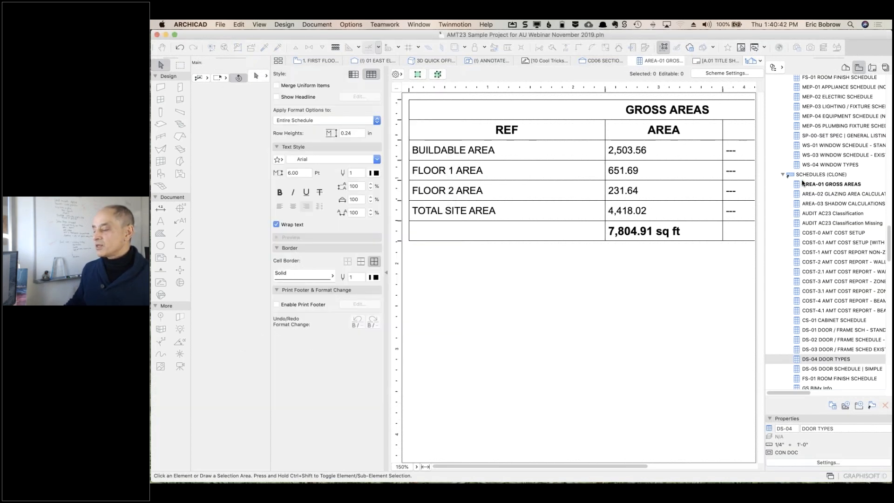
# - Copy the AREA-01 GROSS AREAS view from SCHEDULES (CLONE) into SCHEDULES (ACTIVE), placing it directly below CS-01 CABINET SCHEDULE
pyautogui.click(799, 184)
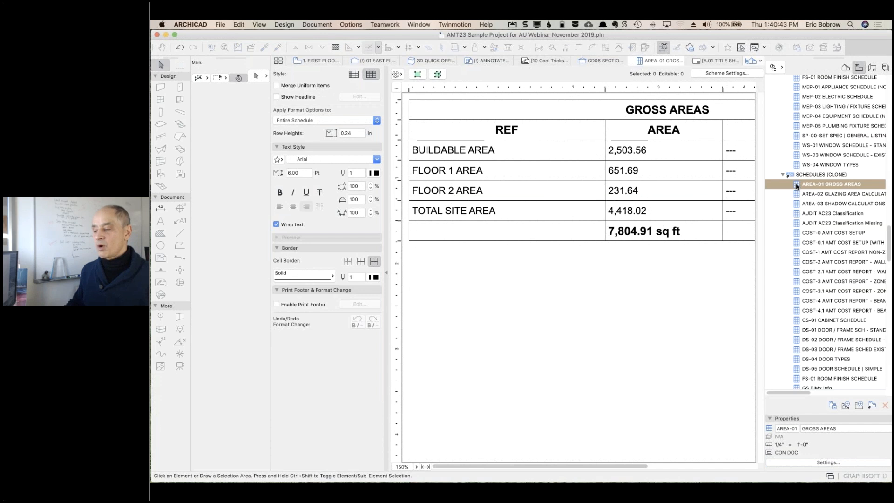
pyautogui.scroll(5, 823, 117)
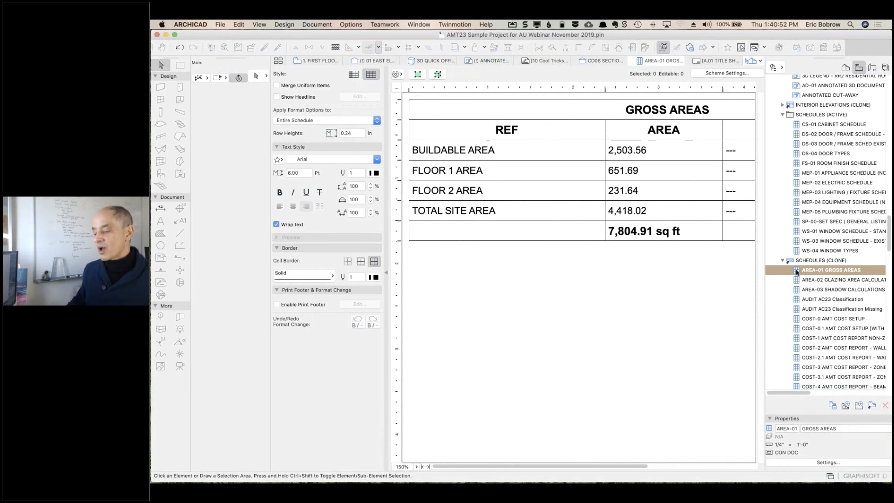
pyautogui.moveTo(796, 272); pyautogui.dragTo(808, 132)
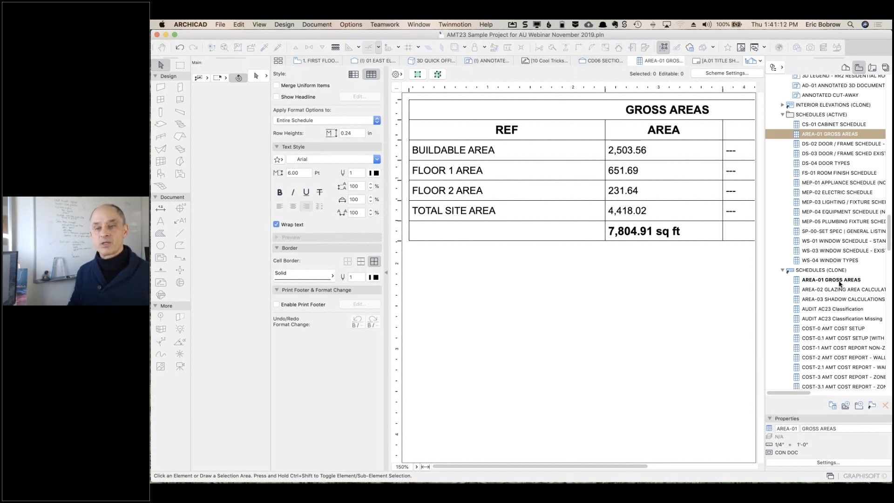
# - Open AREA-01 GROSS AREAS and CS-01 CABINET SCHEDULE from the SCHEDULES (ACTIVE) folder
pyautogui.doubleClick(797, 136)
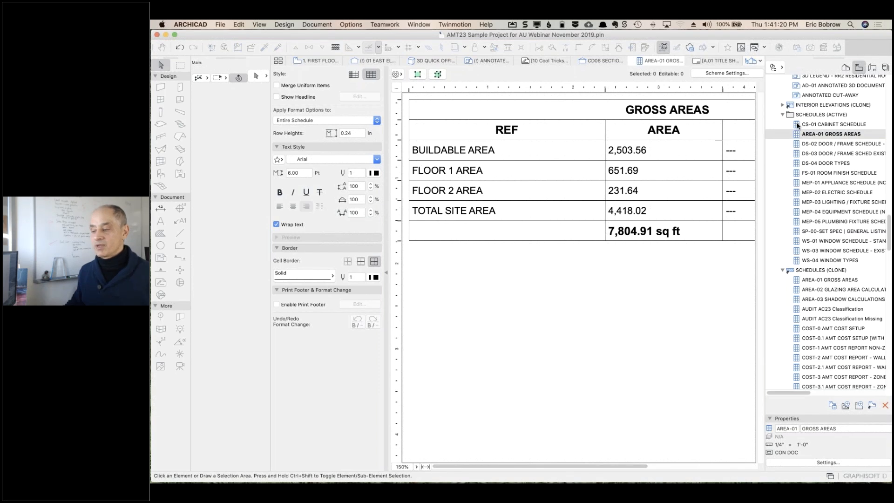
pyautogui.click(797, 124)
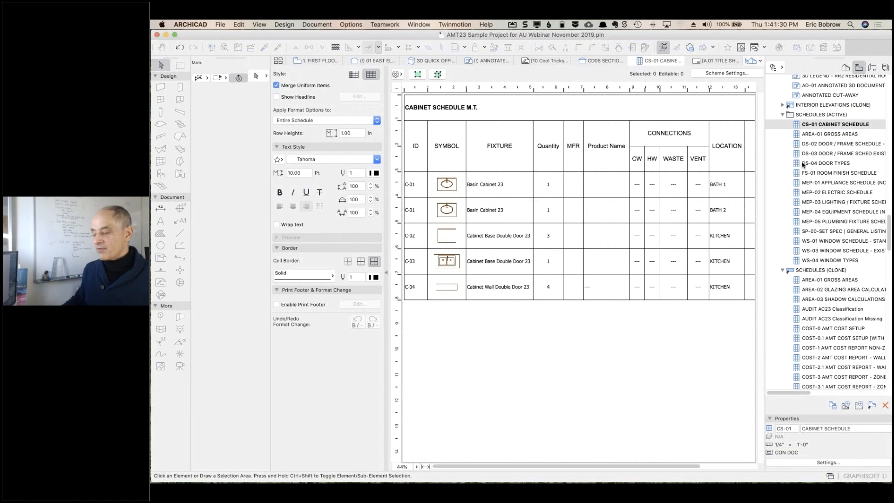
# - Collapse the cloned schedules and cloned worksheets folders, and compare the WORKSHEETS (ACTIVE) views with the cloned worksheets
pyautogui.click(782, 270)
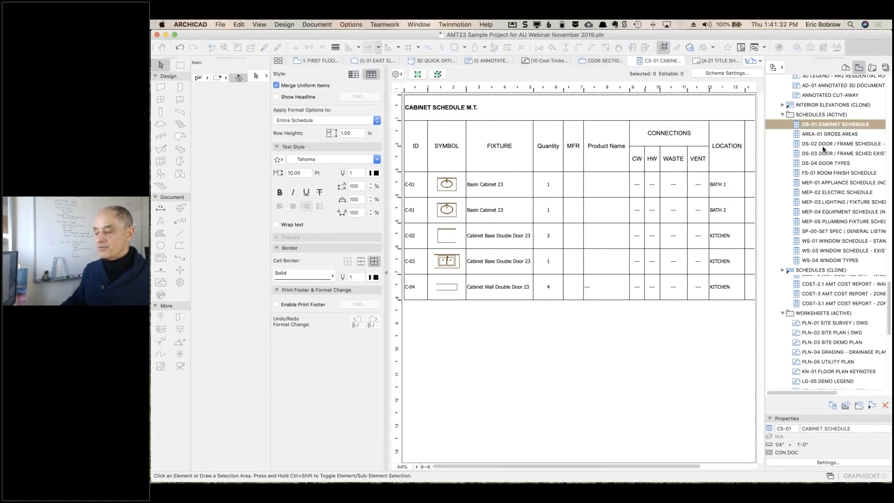
pyautogui.click(783, 280)
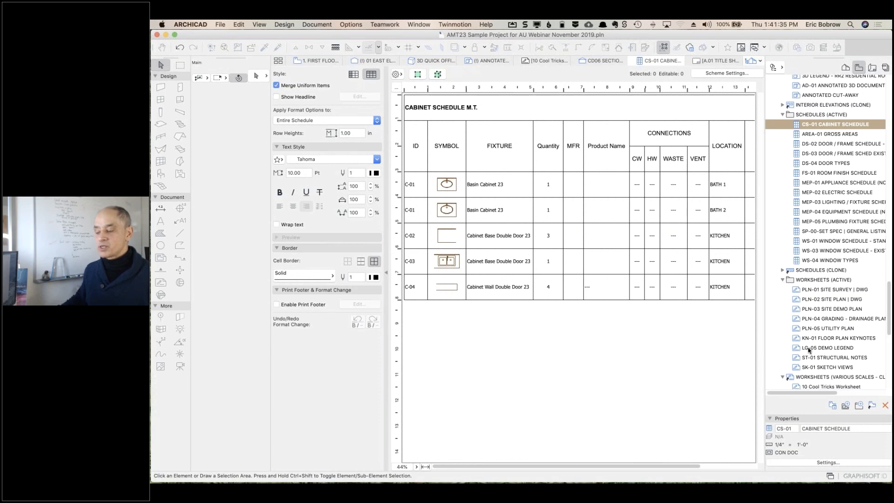
pyautogui.scroll(-5, 809, 350)
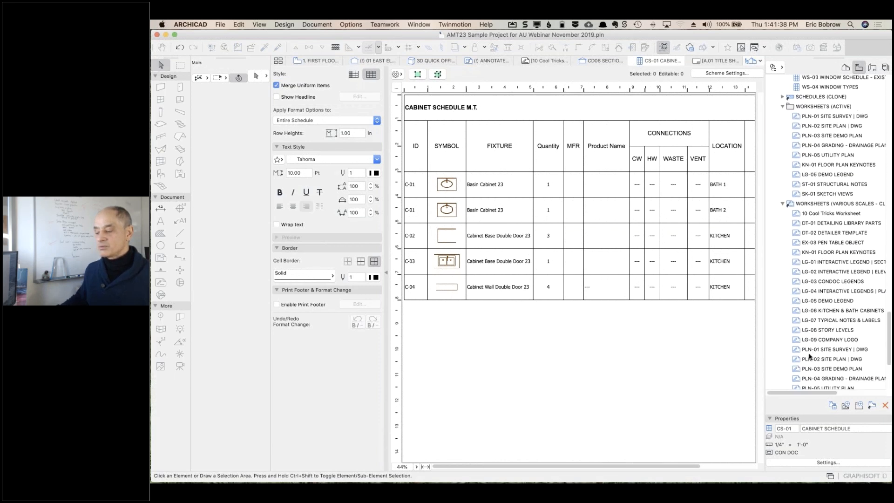
pyautogui.scroll(-3, 808, 356)
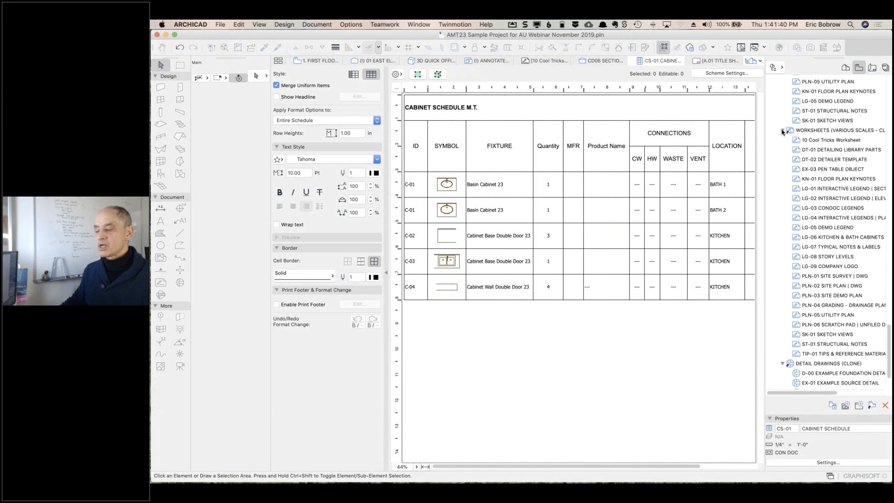
pyautogui.click(783, 131)
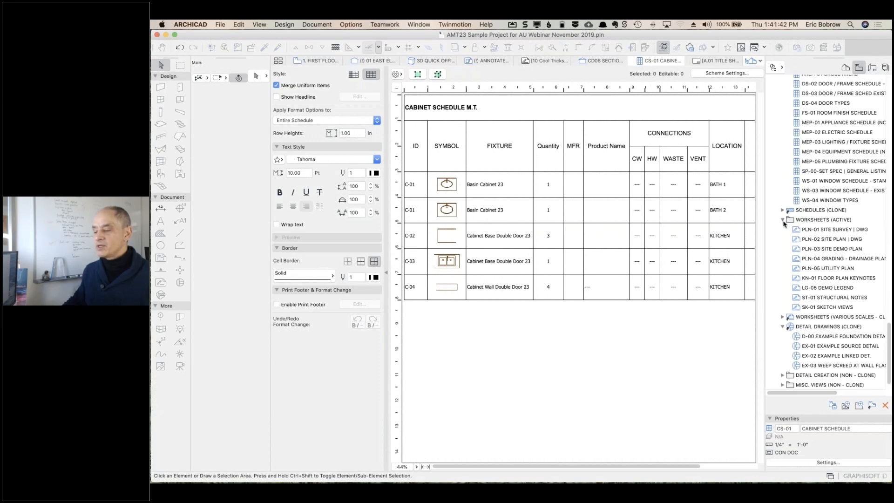
pyautogui.scroll(3, 810, 210)
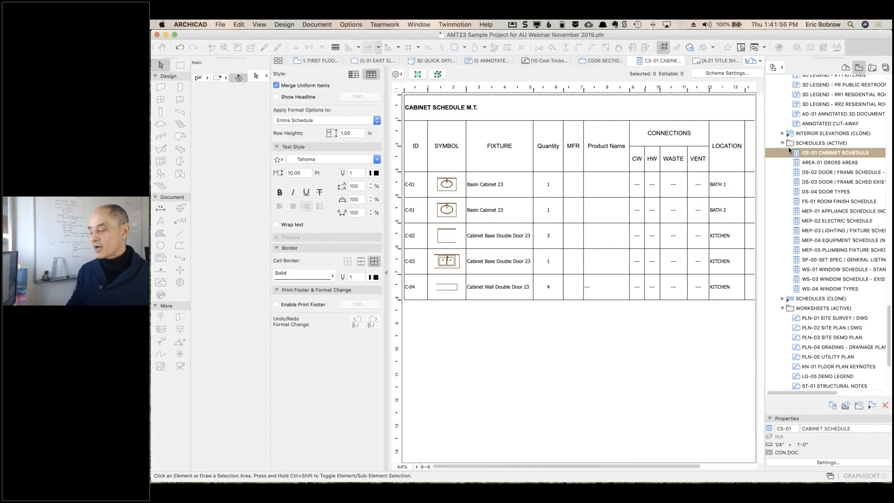
# - Create a New Folder in the view map, move it directly above SCHEDULES (ACTIVE), and delete it
pyautogui.scroll(1, 827, 275)
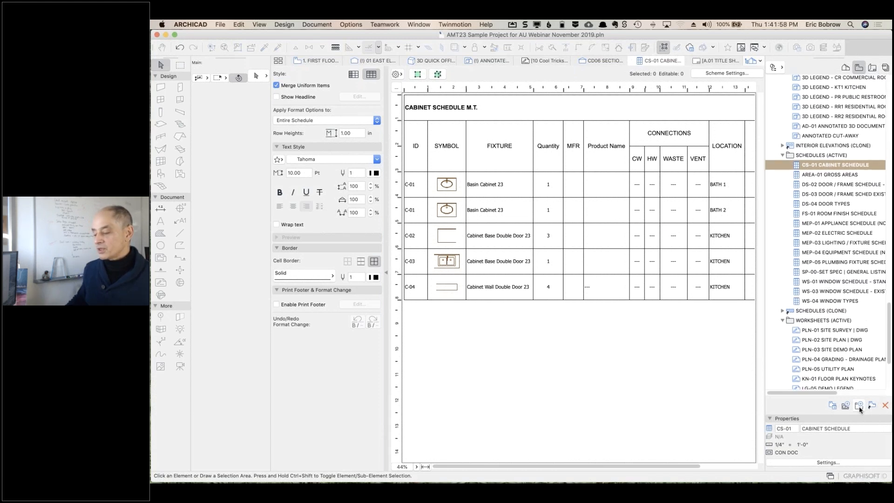
pyautogui.click(860, 408)
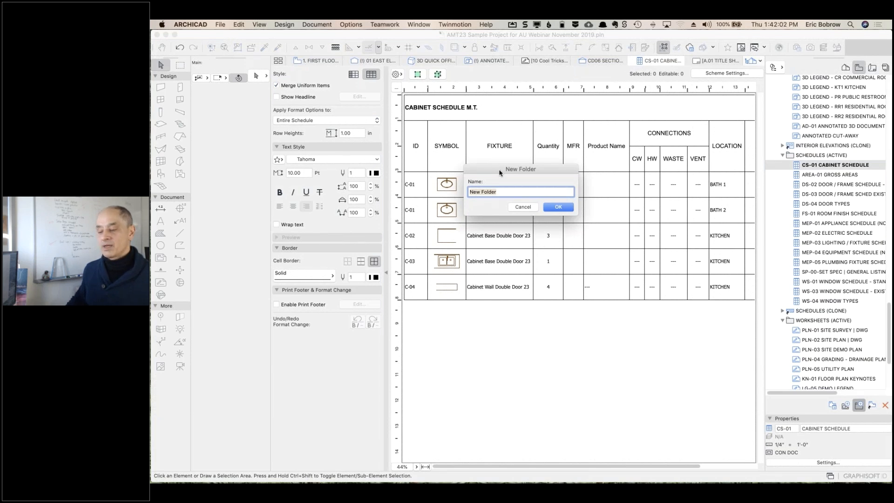
pyautogui.click(551, 208)
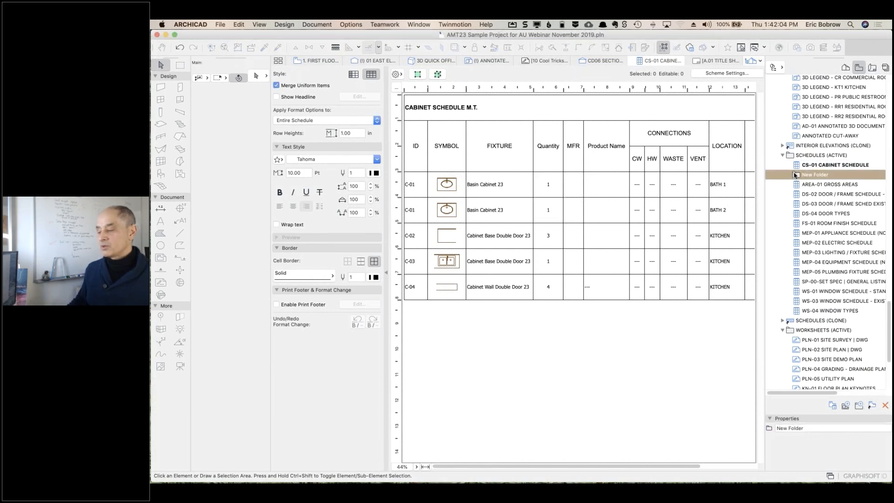
pyautogui.moveTo(796, 176); pyautogui.dragTo(804, 156)
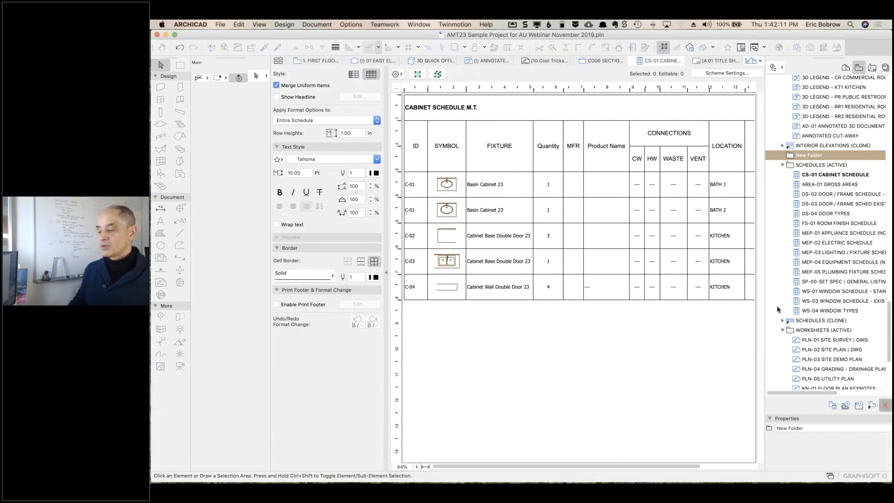
pyautogui.click(885, 405)
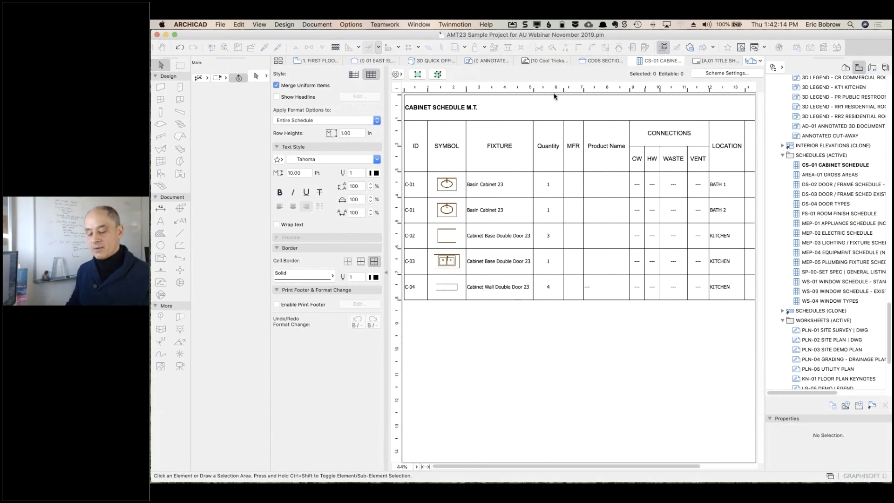
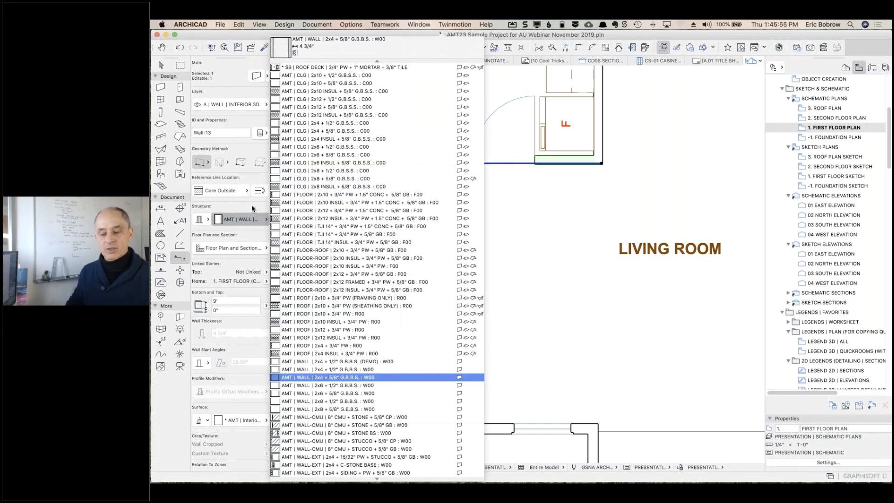
# - Close the wall structure list unchanged, dock the Info Box horizontally below the toolbar, and return it to its vertical place beside the toolbox
pyautogui.click(252, 206)
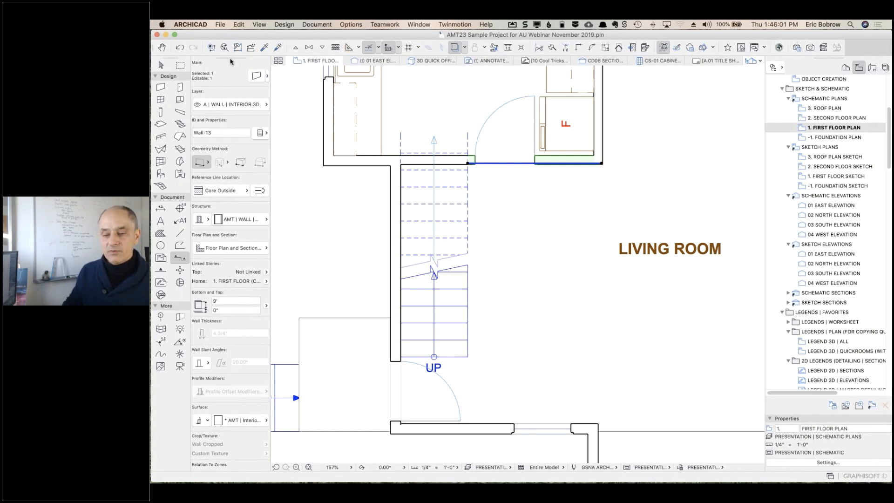
pyautogui.moveTo(230, 60); pyautogui.dragTo(298, 58)
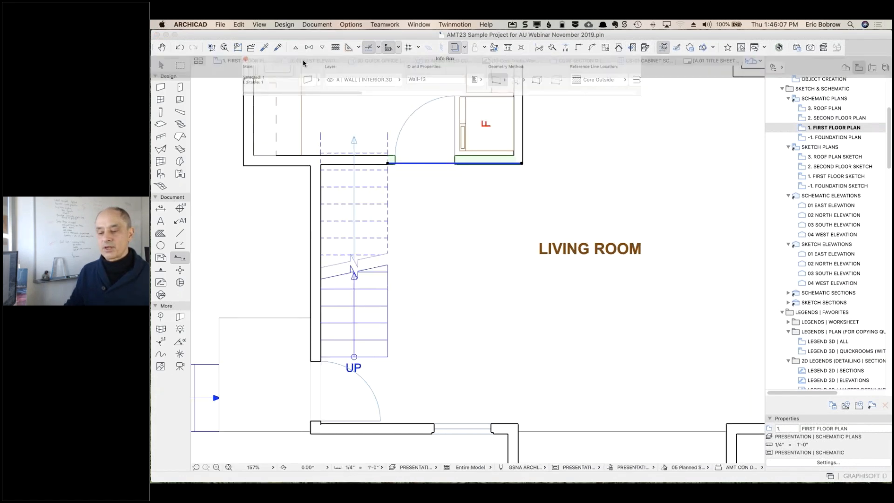
pyautogui.moveTo(295, 55); pyautogui.dragTo(295, 52)
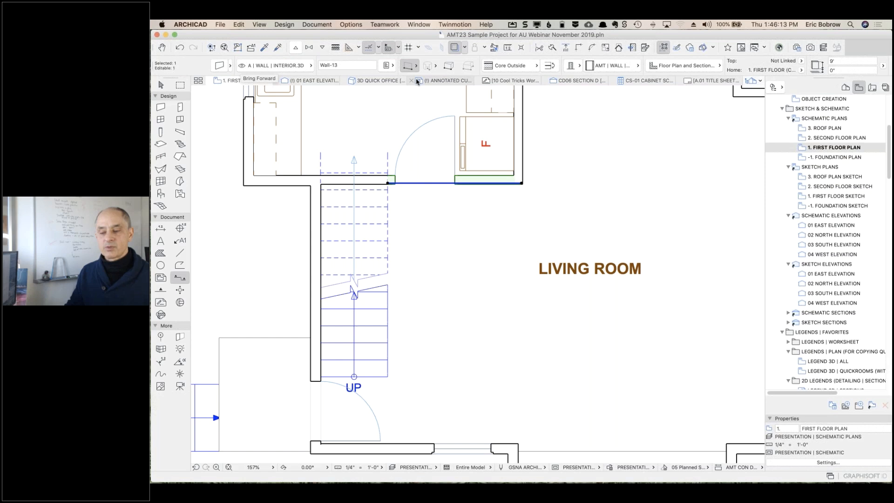
pyautogui.moveTo(417, 81)
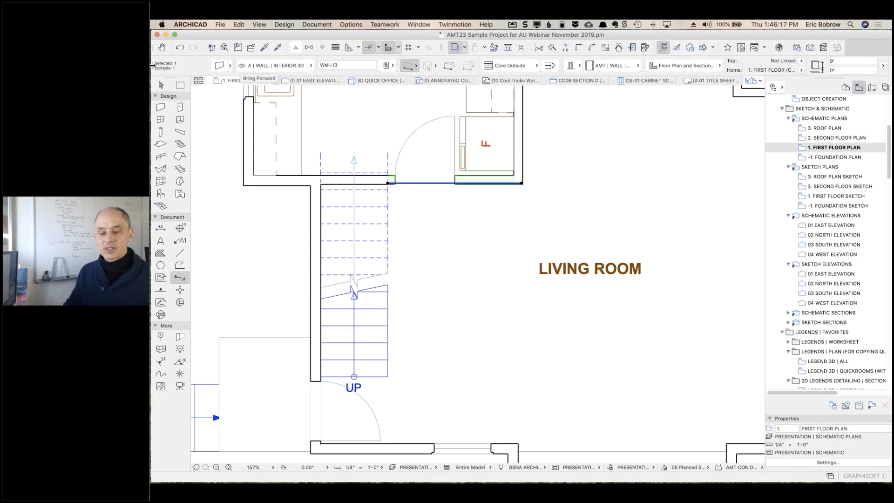
pyautogui.moveTo(153, 65); pyautogui.dragTo(191, 109)
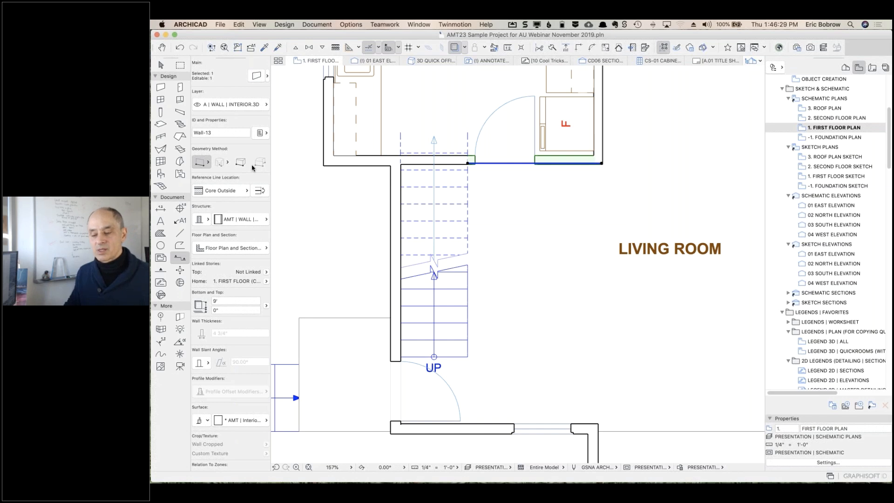
# - Deselect the wall and set the first floor plan's graphic override combination to No Overrides
pyautogui.press('Escape')
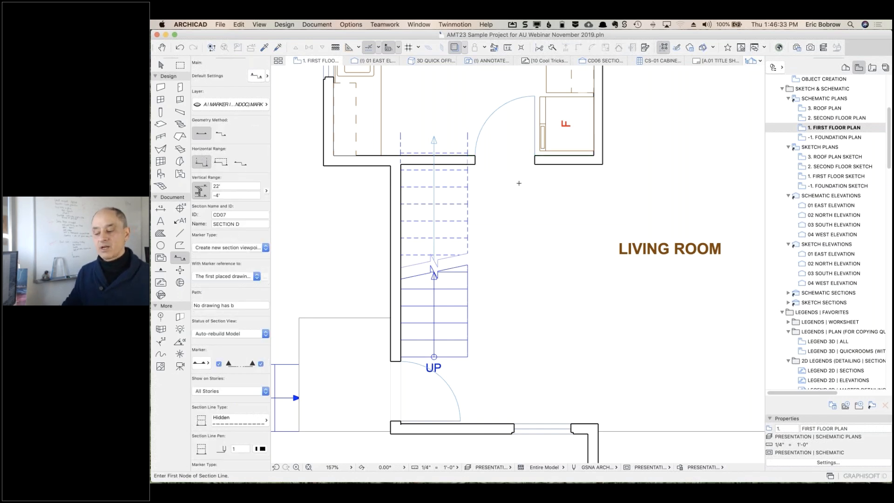
pyautogui.scroll(5, 547, 201)
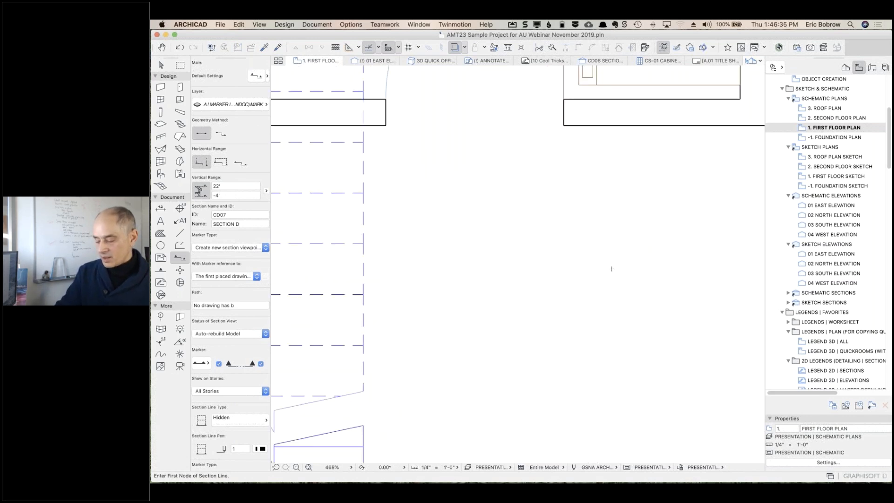
pyautogui.scroll(-5, 531, 191)
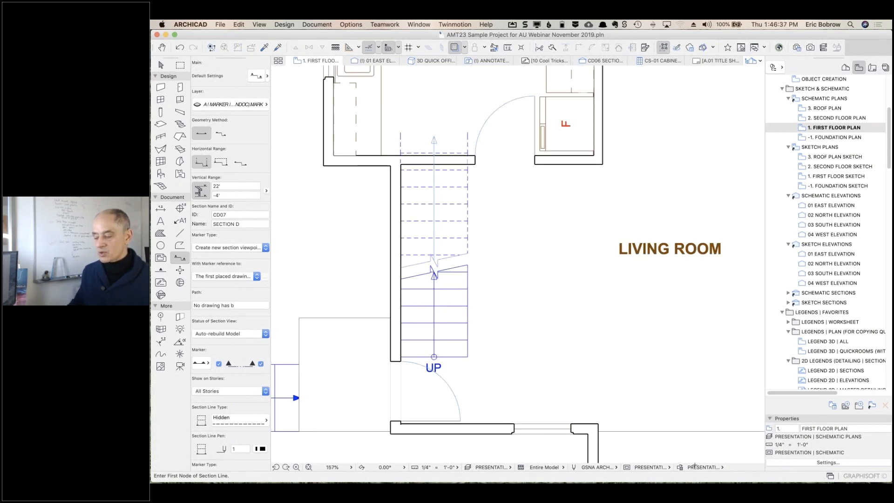
pyautogui.click(720, 467)
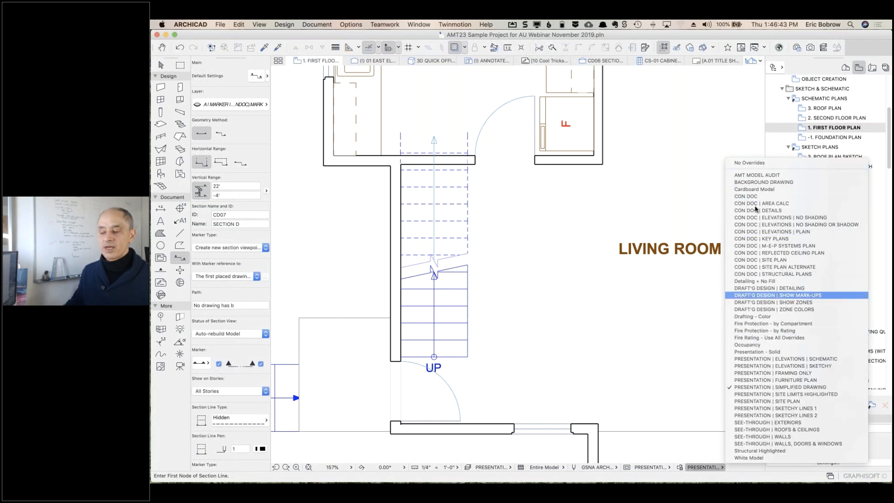
pyautogui.click(745, 163)
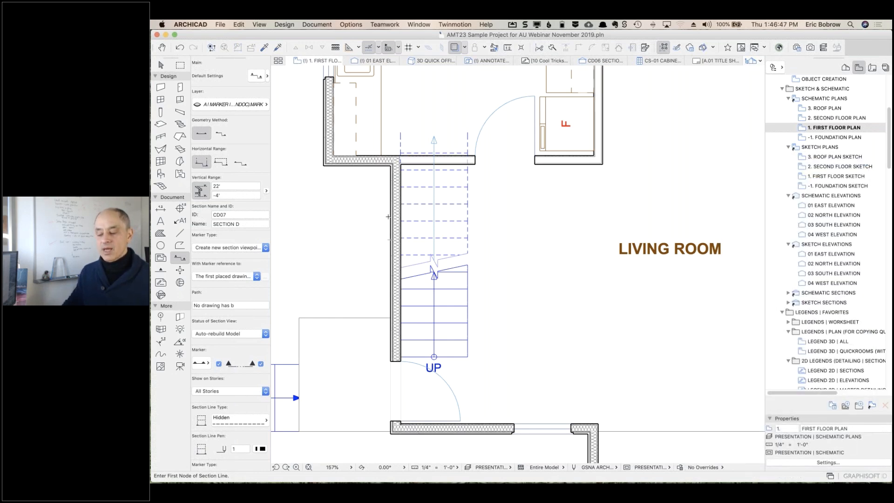
# - Switch the plan's model view options to CON DOC, then to DRAFT'G DESIGN | SHOW ZONES and DRAFT'G DESIGN | SHOW MARK-UPS
pyautogui.click(632, 469)
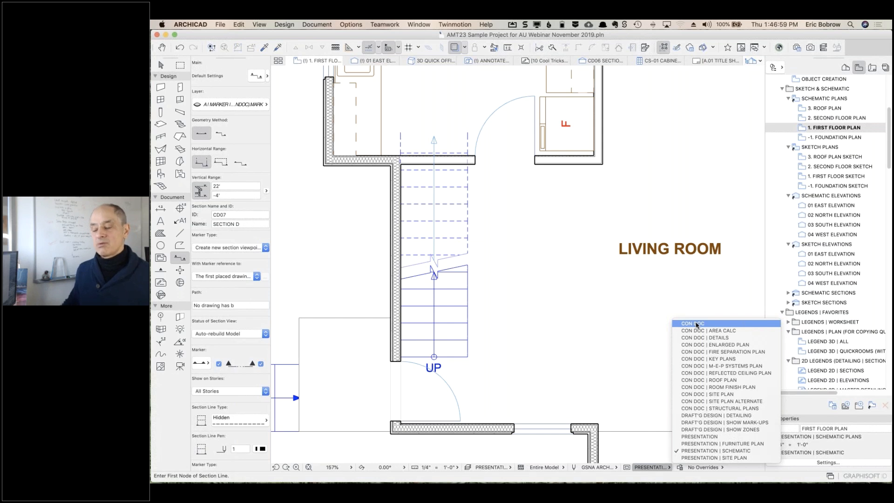
pyautogui.click(696, 323)
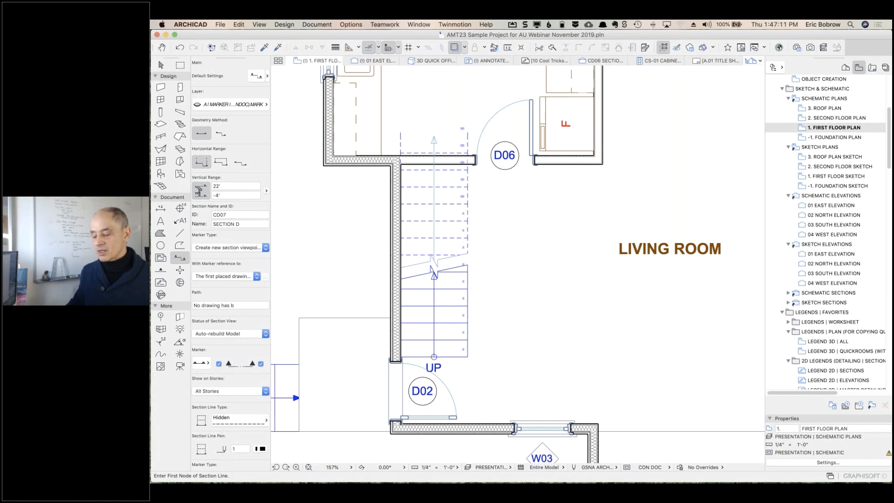
pyautogui.click(669, 468)
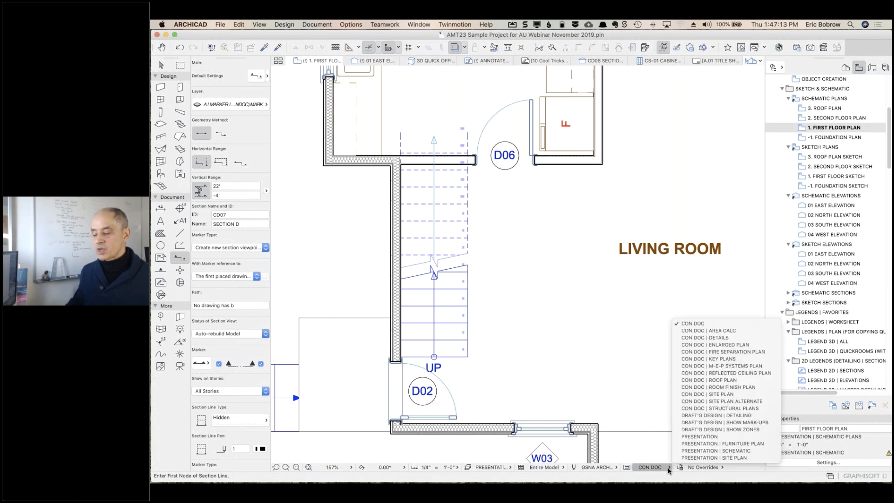
pyautogui.click(736, 430)
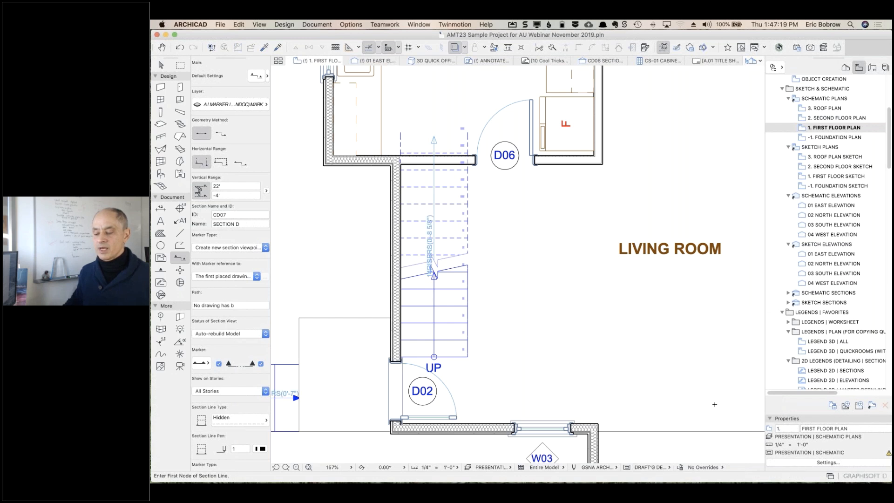
pyautogui.click(669, 468)
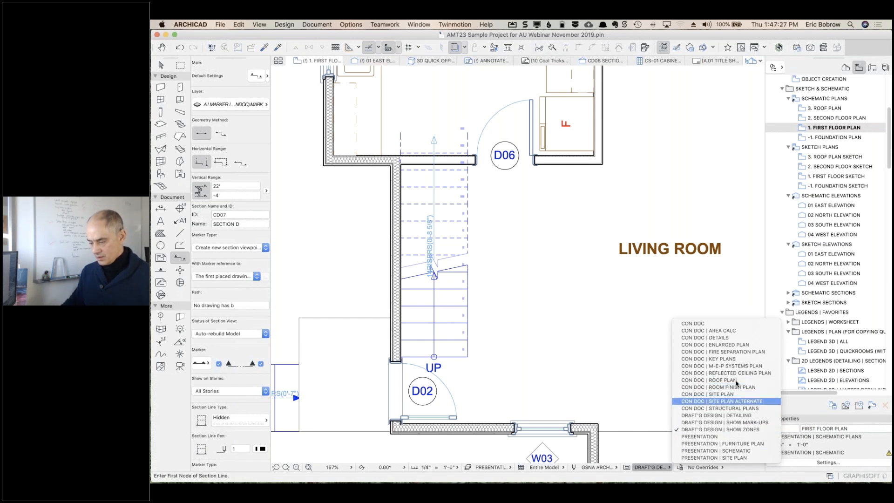
pyautogui.click(755, 424)
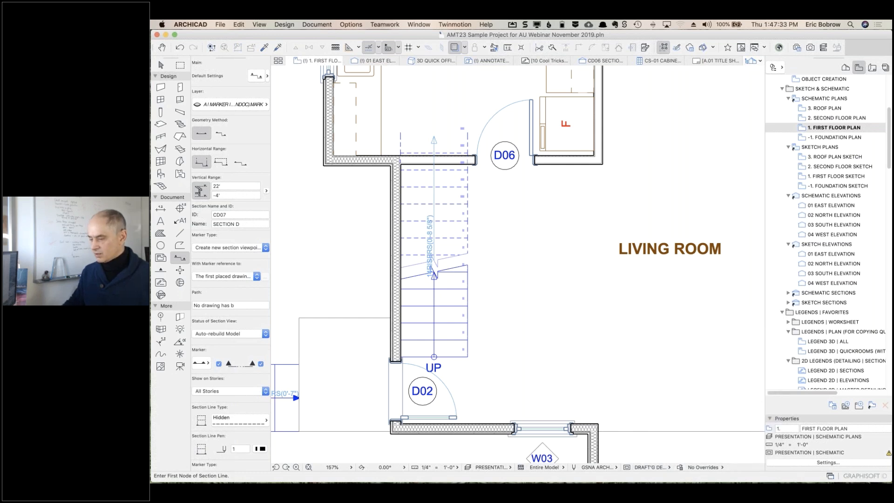
# - Open the 1. FIRST FLOOR view from the SPACE PLANNING - ZONES folder under the construction document plans
pyautogui.scroll(-5, 846, 288)
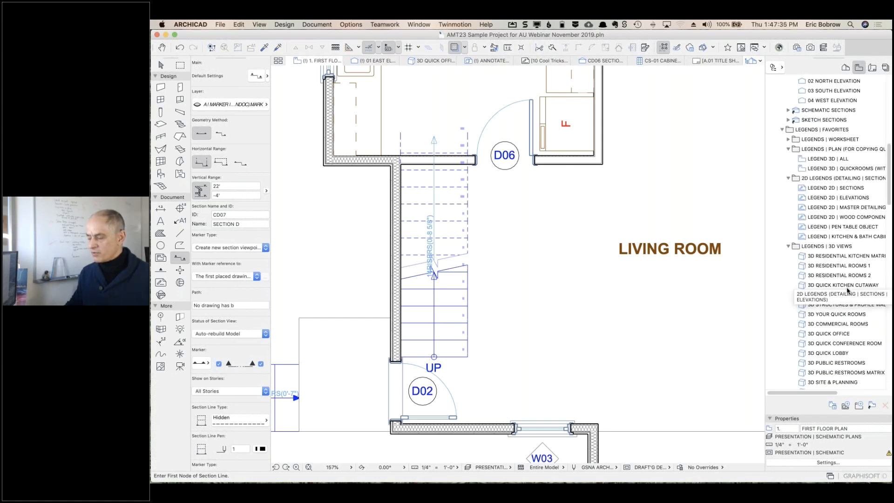
pyautogui.scroll(-1, 847, 289)
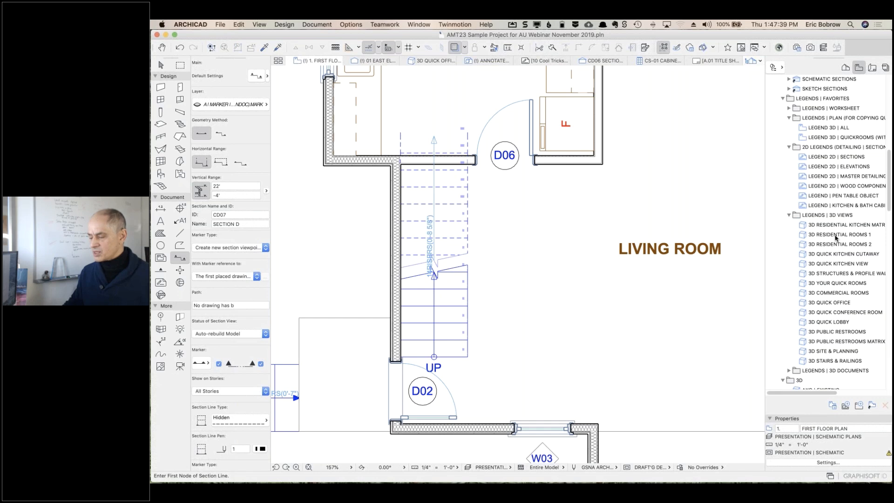
pyautogui.scroll(-10, 836, 239)
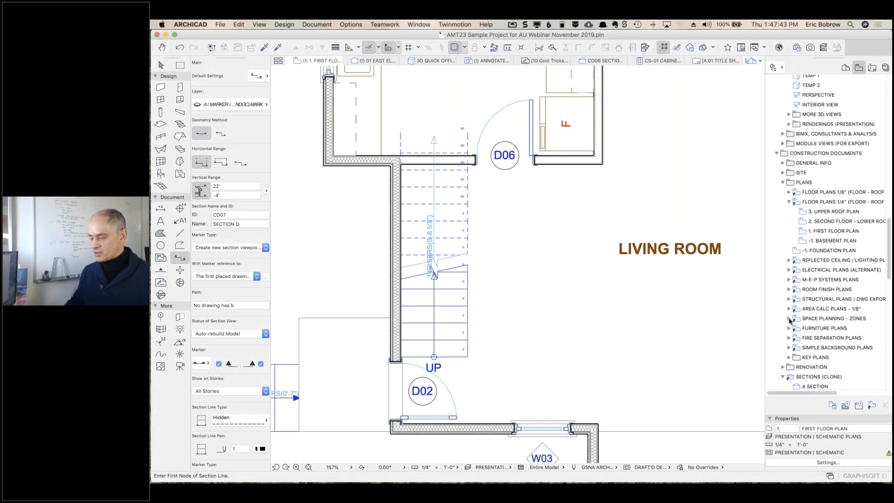
pyautogui.click(789, 319)
pyautogui.click(802, 348)
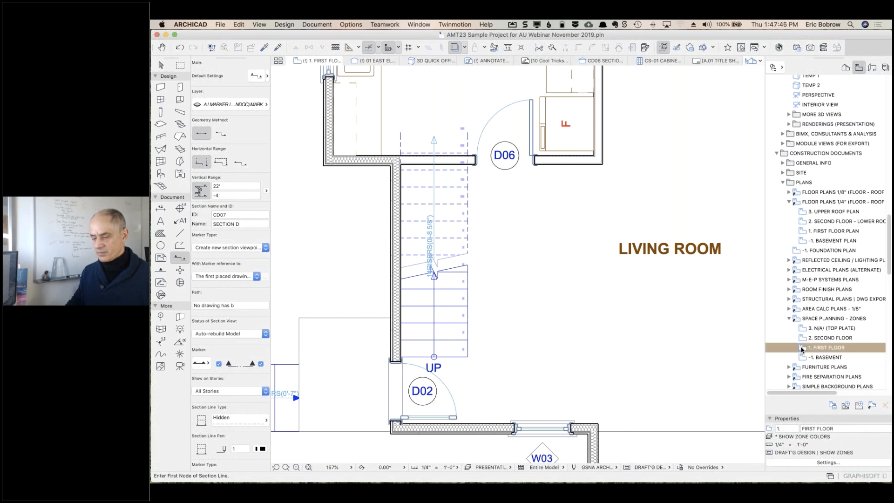
pyautogui.doubleClick(801, 348)
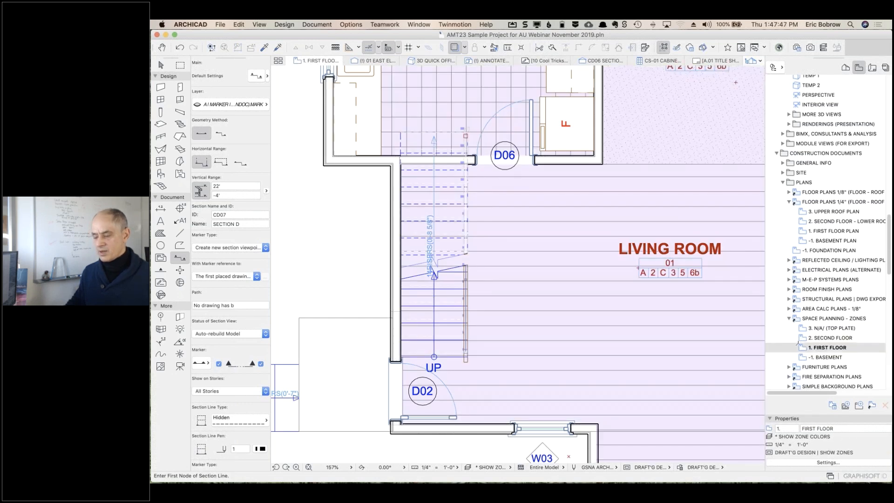
# - Set the model view options of the space planning first floor view to CON DOC
pyautogui.click(668, 467)
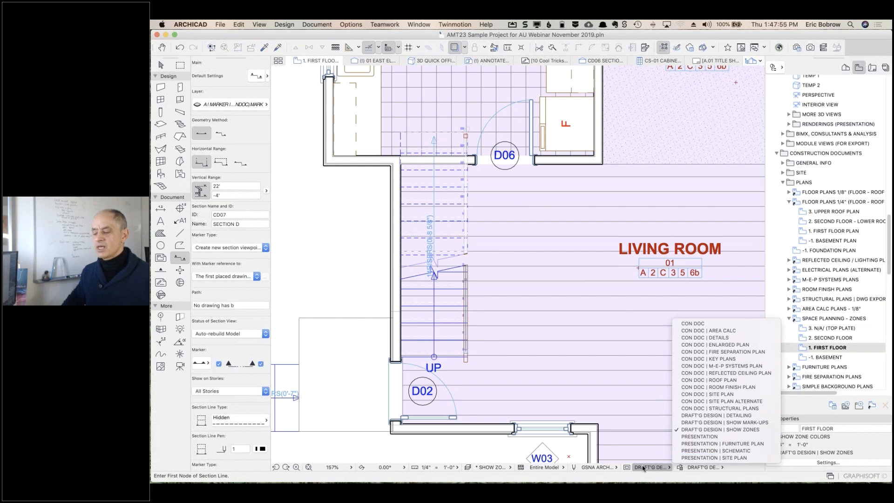
pyautogui.click(628, 468)
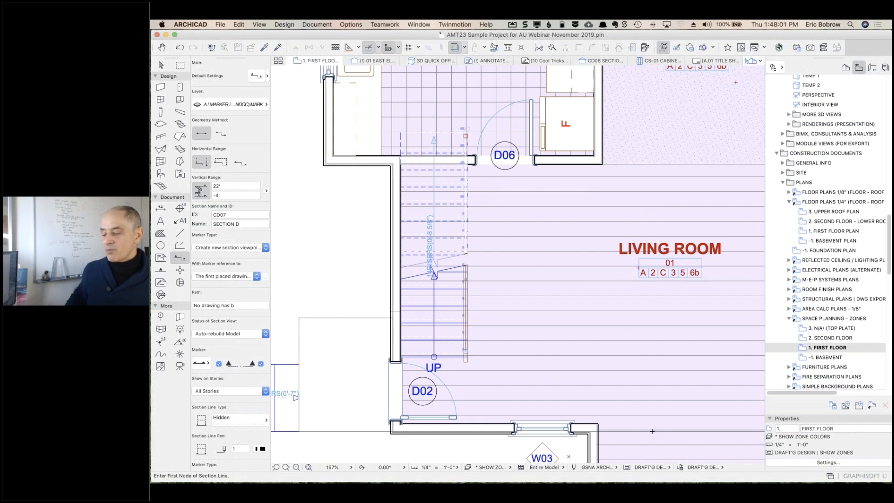
pyautogui.click(652, 467)
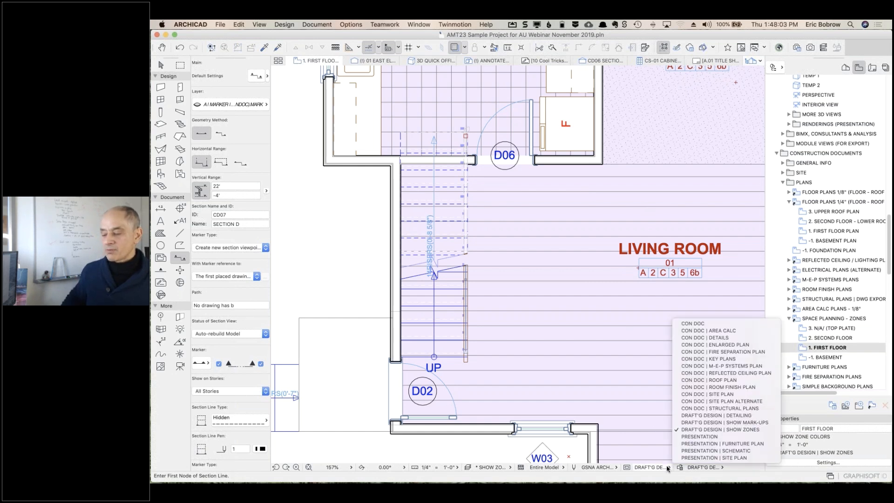
pyautogui.click(693, 324)
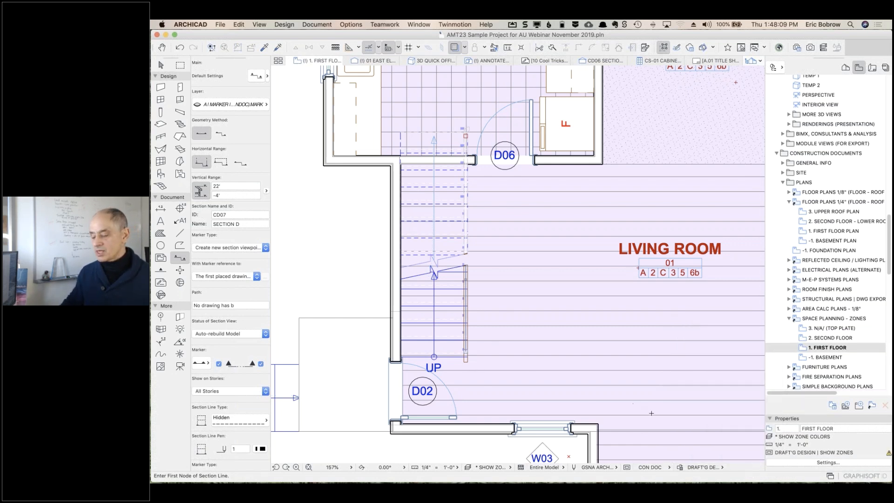
# - Remove the zone color graphic overrides from the space planning first floor view by choosing No Overrides
pyautogui.click(717, 466)
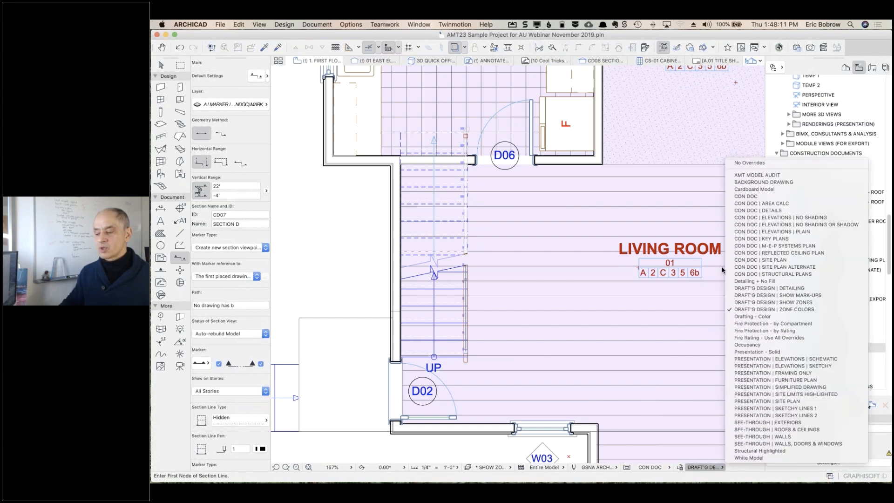
pyautogui.click(742, 163)
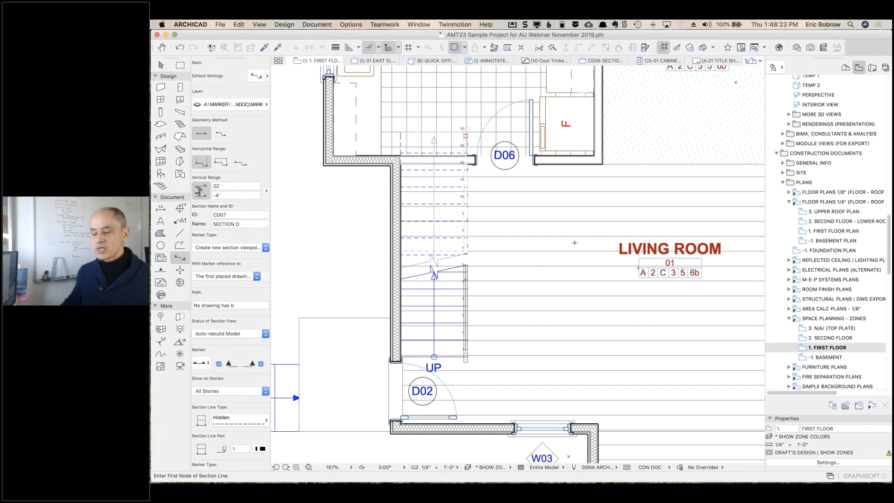
pyautogui.scroll(-10, 574, 243)
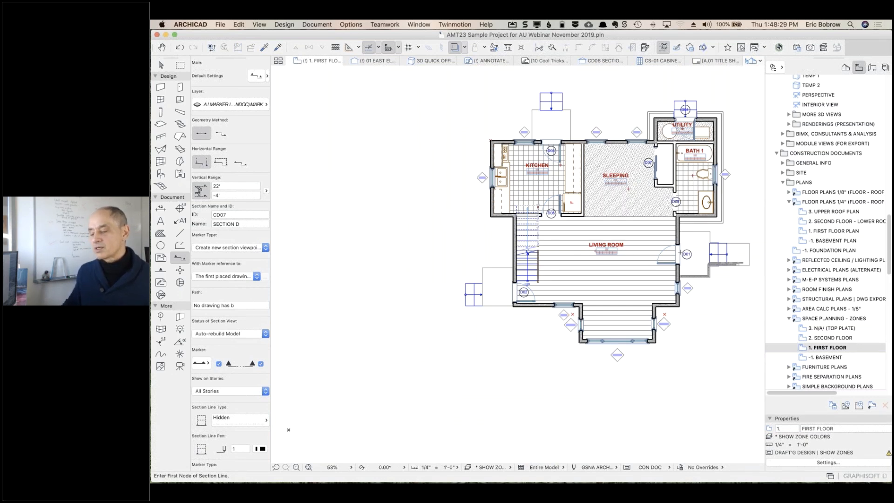
pyautogui.scroll(5, 731, 232)
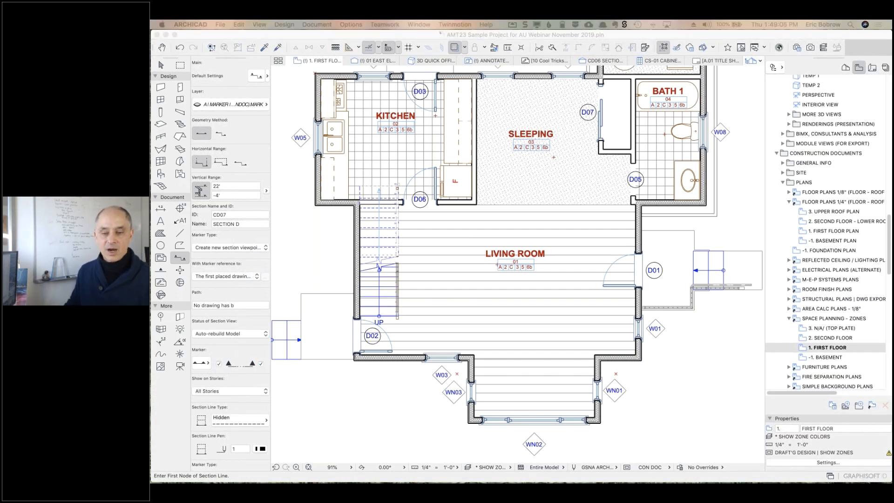
# - Check the #coaching-calls channel in Slack for attendee questions and return to ARCHICAD's 10 Cool ARCHICAD Tricks worksheet
pyautogui.moveTo(479, 179); pyautogui.dragTo(510, 141)
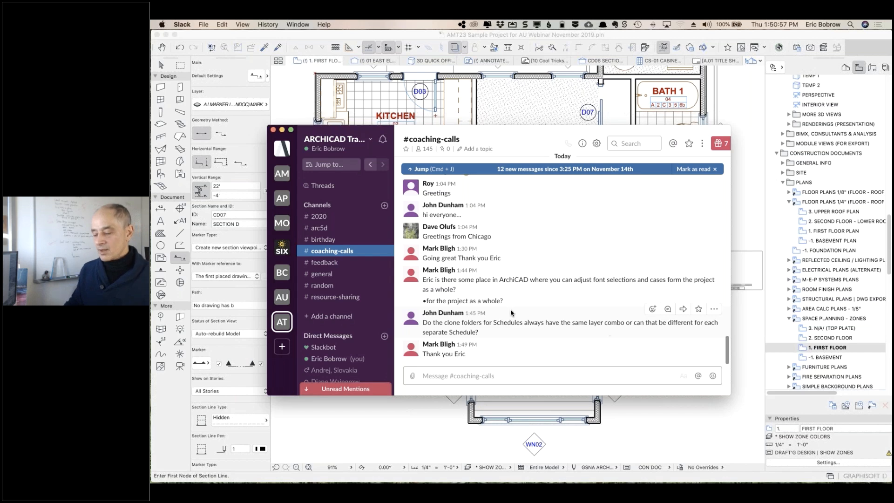
pyautogui.moveTo(563, 130); pyautogui.dragTo(151, 195)
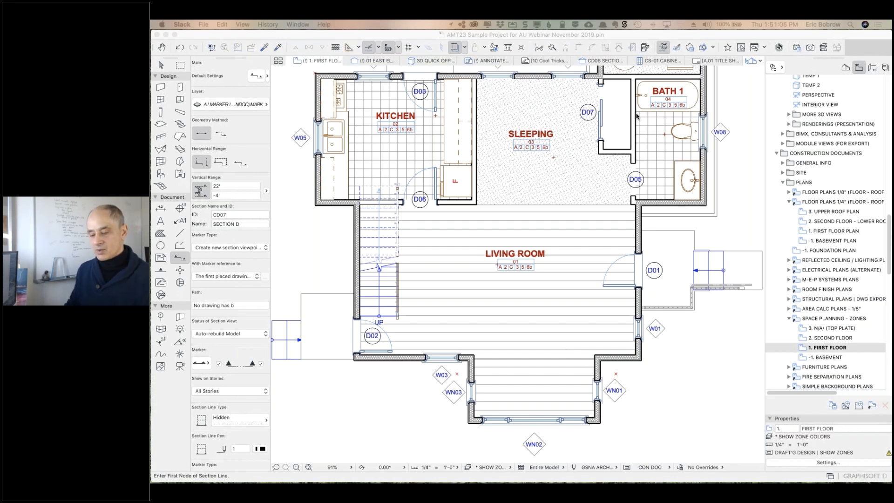
pyautogui.press('super+Tab')
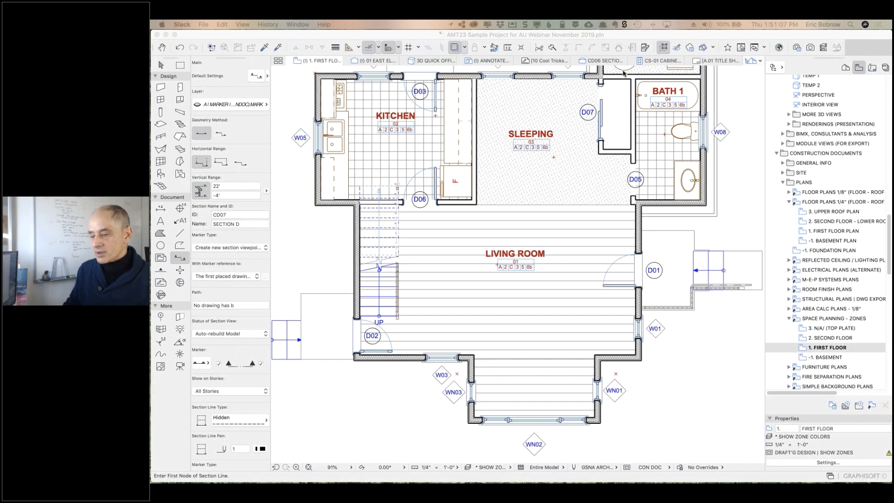
pyautogui.click(546, 62)
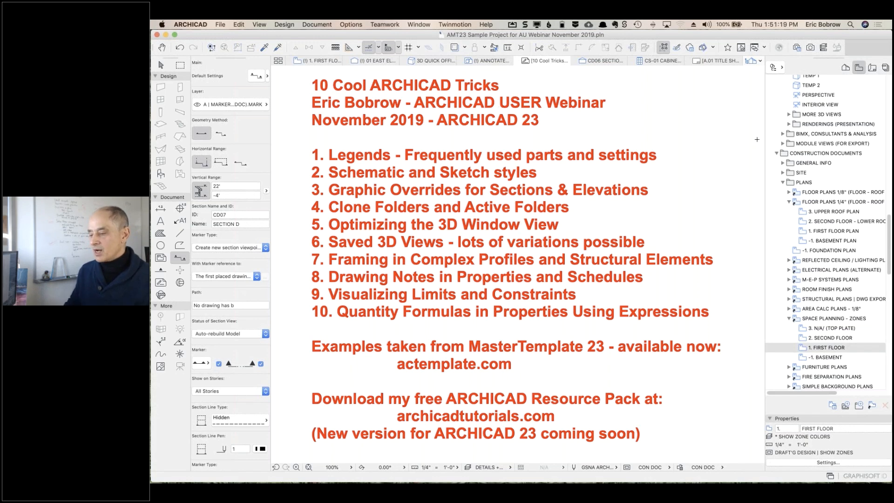
# - Collapse the SKETCH & SCHEMATIC and LEGENDS | FAVORITES view folders and open the AXO | OVERALL view from the 3D folder
pyautogui.scroll(15, 850, 154)
pyautogui.scroll(15, 850, 154)
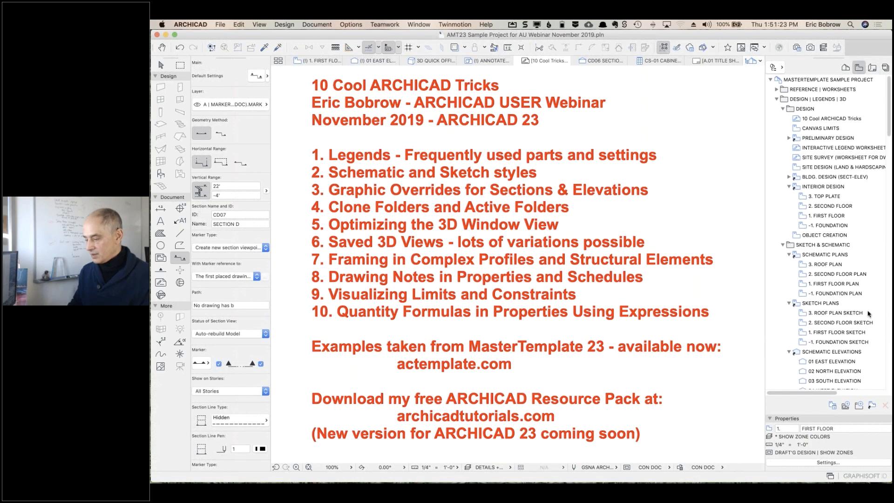
pyautogui.scroll(-3, 868, 314)
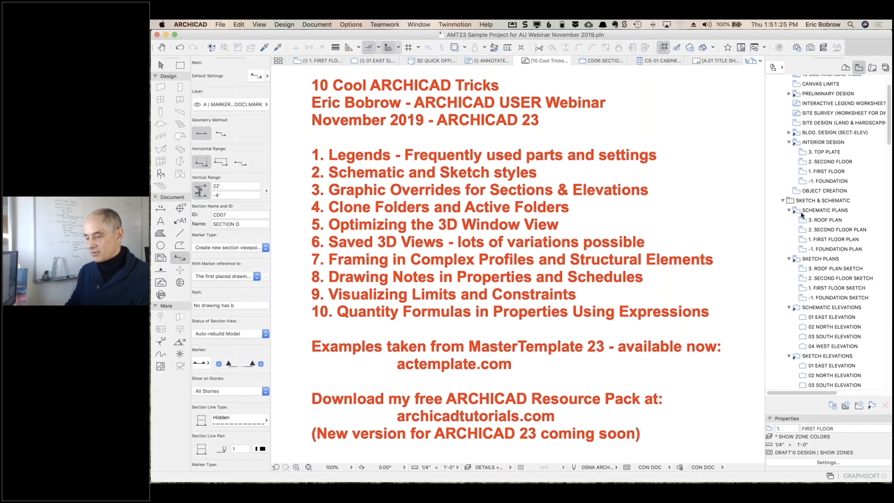
pyautogui.click(782, 201)
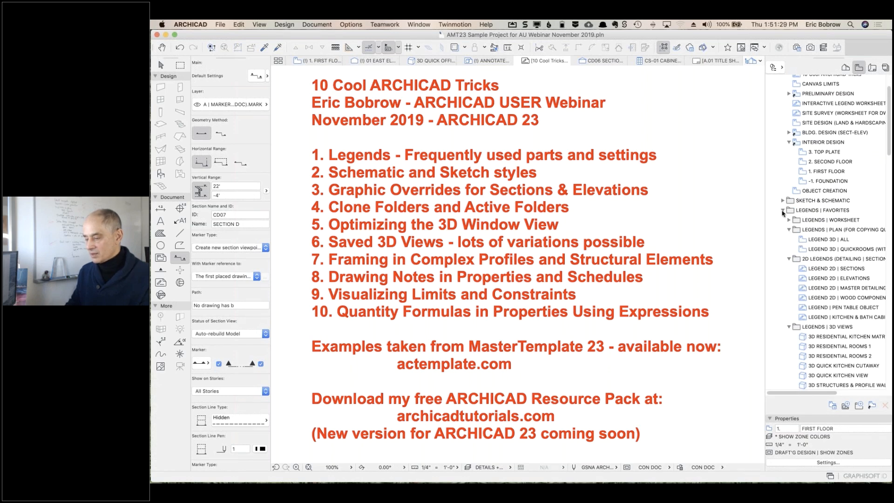
pyautogui.click(782, 211)
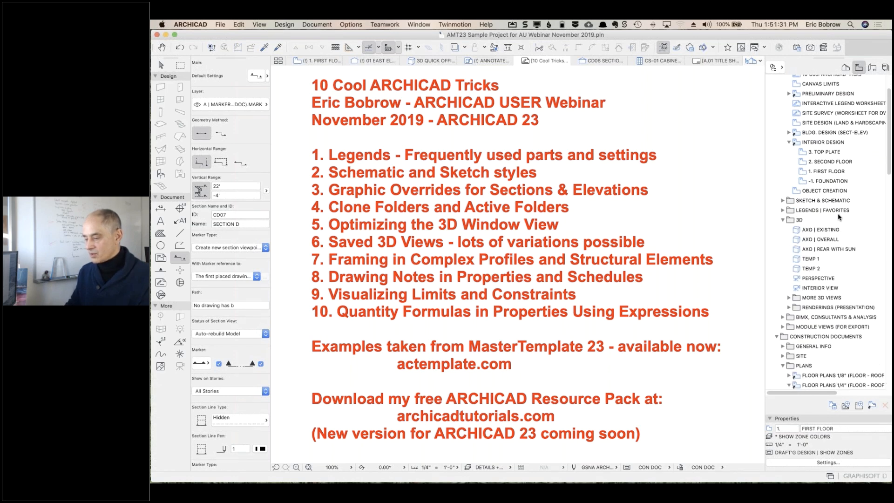
pyautogui.click(796, 240)
pyautogui.doubleClick(796, 239)
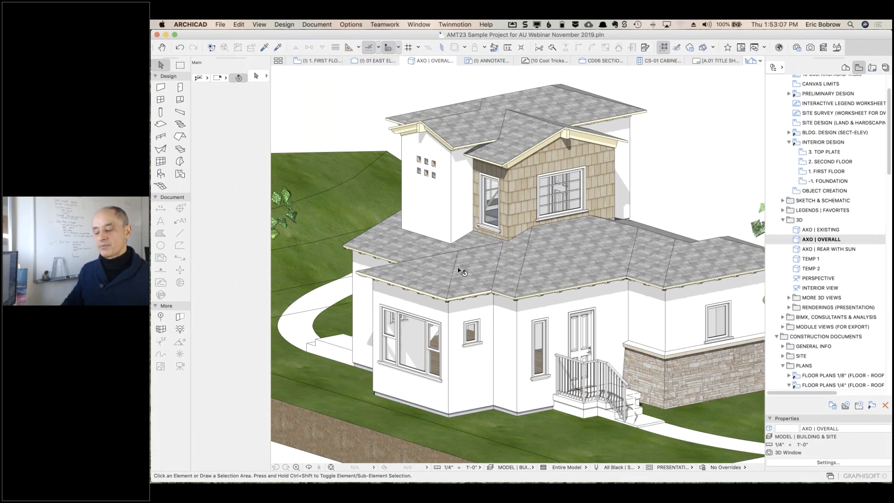
# - Switch the 3D view's pen set to GSNA ARCHICAD View Pens for comparison and back to All Black | Some Grey
pyautogui.click(638, 468)
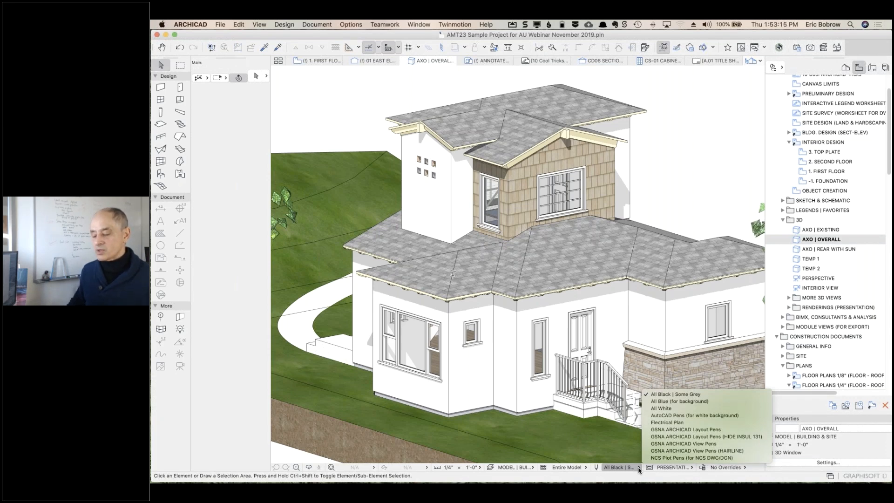
pyautogui.click(697, 444)
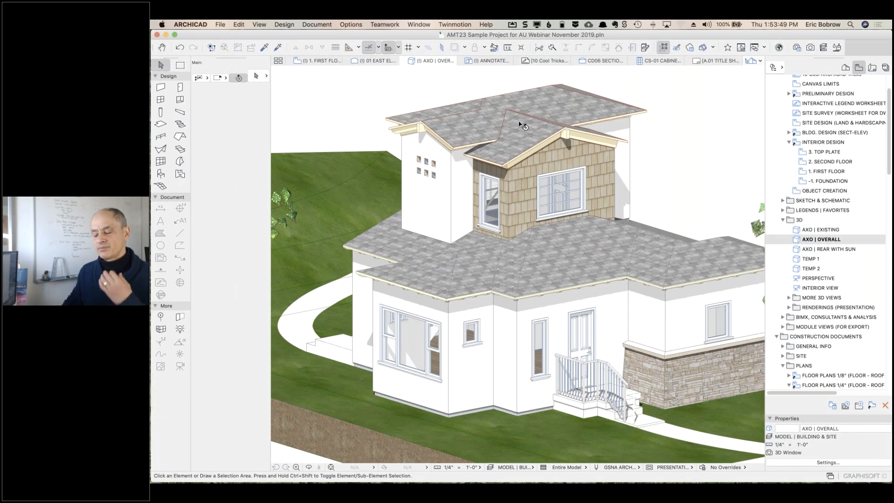
pyautogui.moveTo(518, 121)
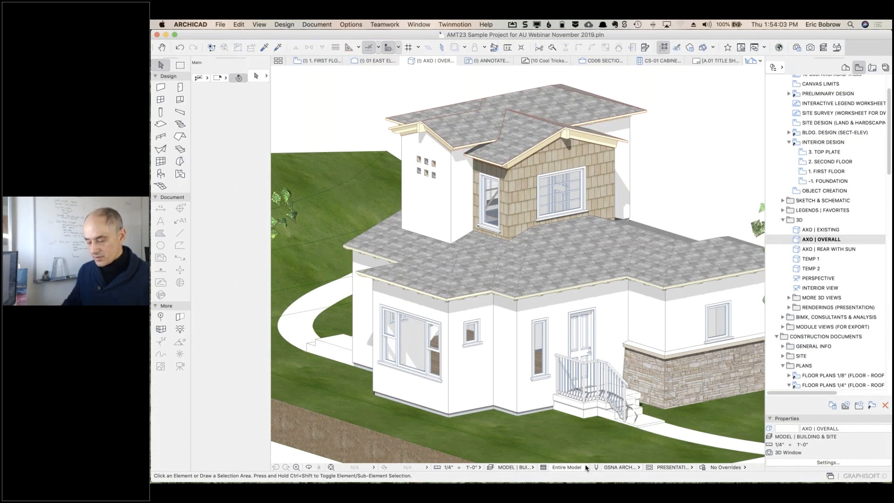
pyautogui.click(619, 467)
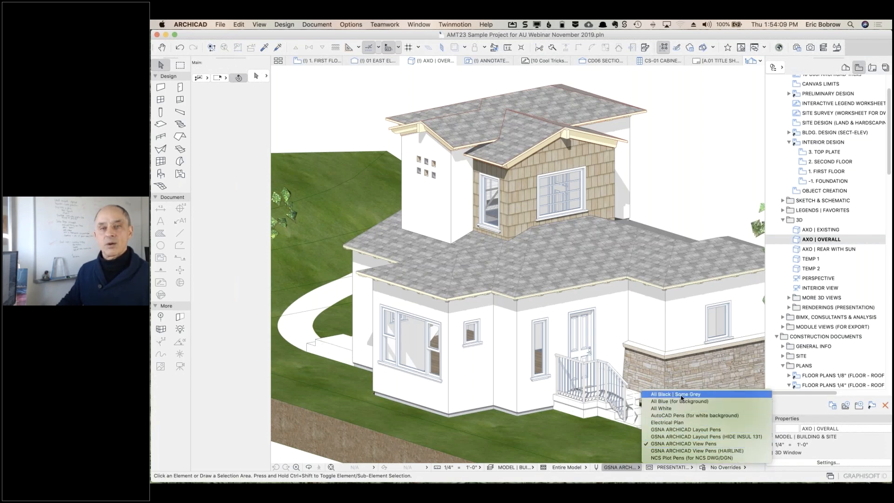
pyautogui.click(681, 395)
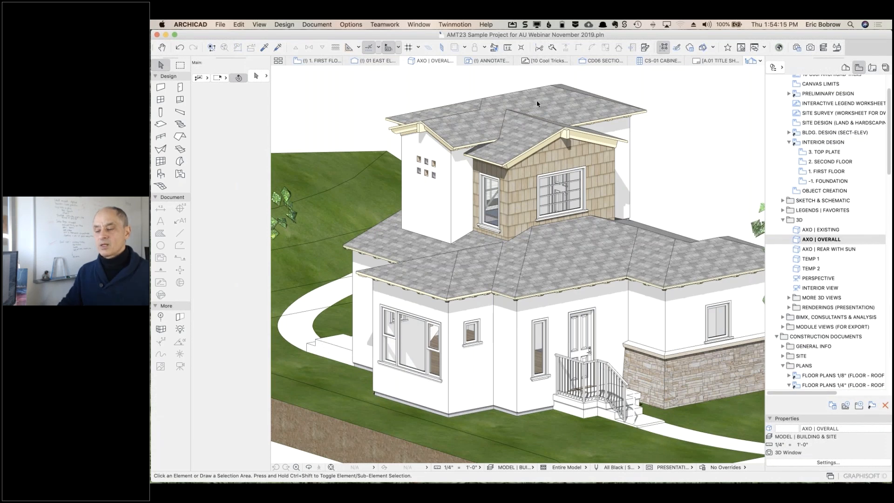
# - In the model view pen settings, recolor the first rows of pens in the GSNA ARCHICAD View Pens set to black
pyautogui.click(354, 24)
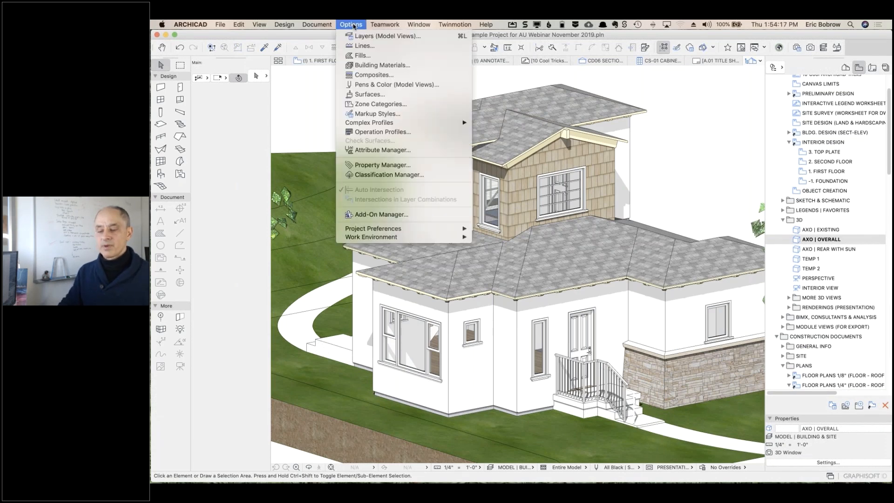
pyautogui.click(378, 84)
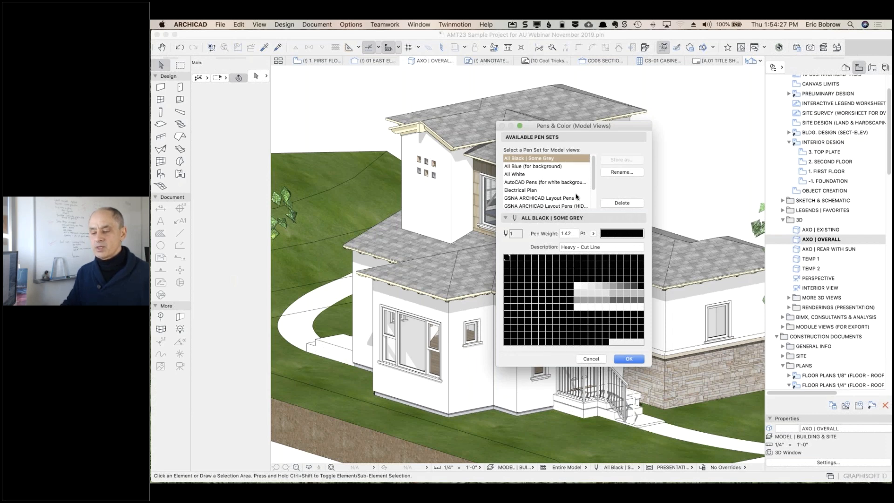
pyautogui.scroll(-2, 570, 198)
pyautogui.click(558, 203)
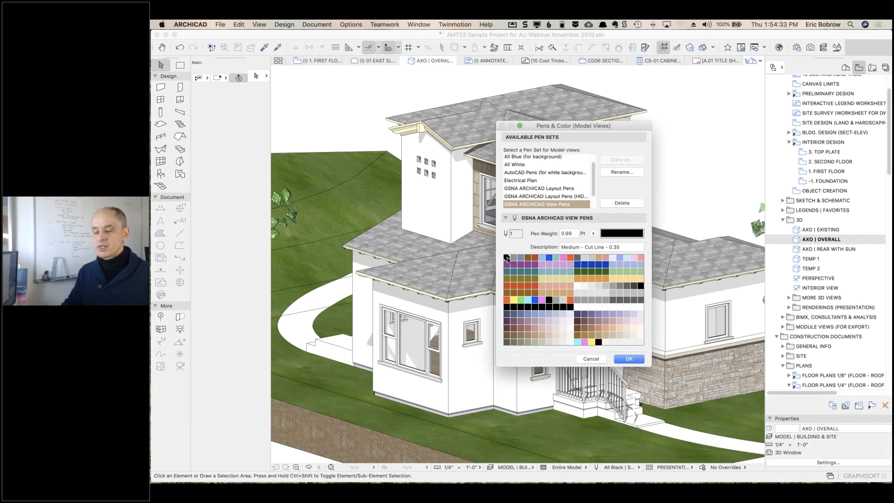
pyautogui.keyDown('shift'); pyautogui.click(641, 280); pyautogui.keyUp('shift')
pyautogui.click(616, 232)
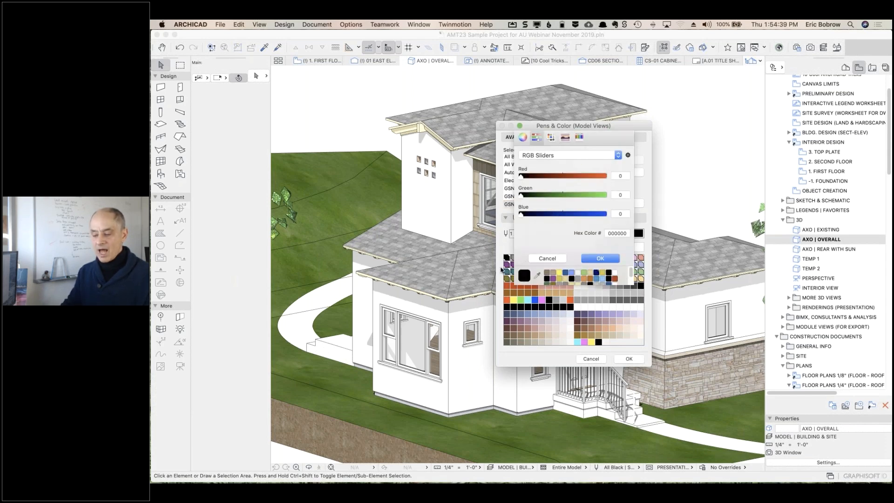
pyautogui.click(599, 258)
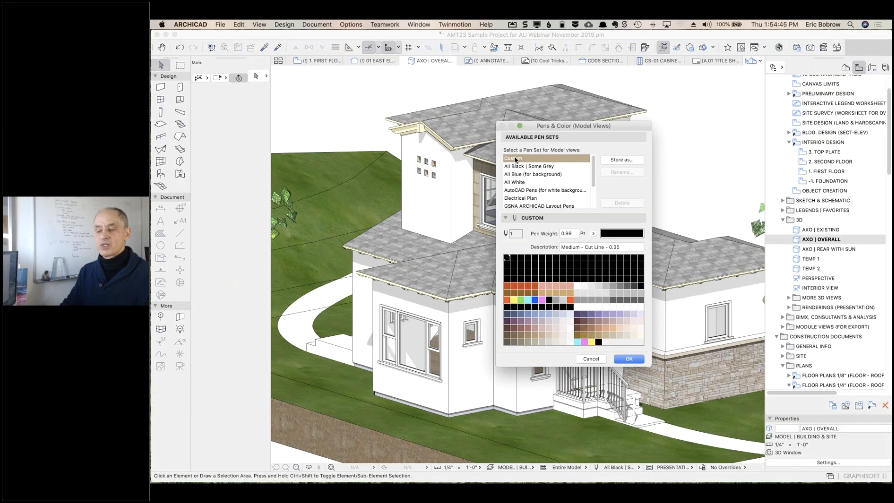
# - Open the option to store the custom pen set, cancel it, reselect All Black | Some Grey and discard the pen changes
pyautogui.click(620, 160)
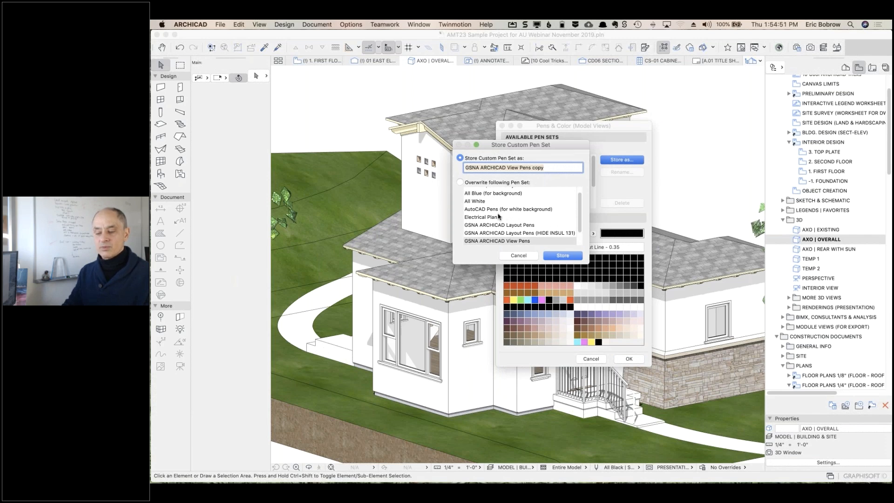
pyautogui.click(514, 256)
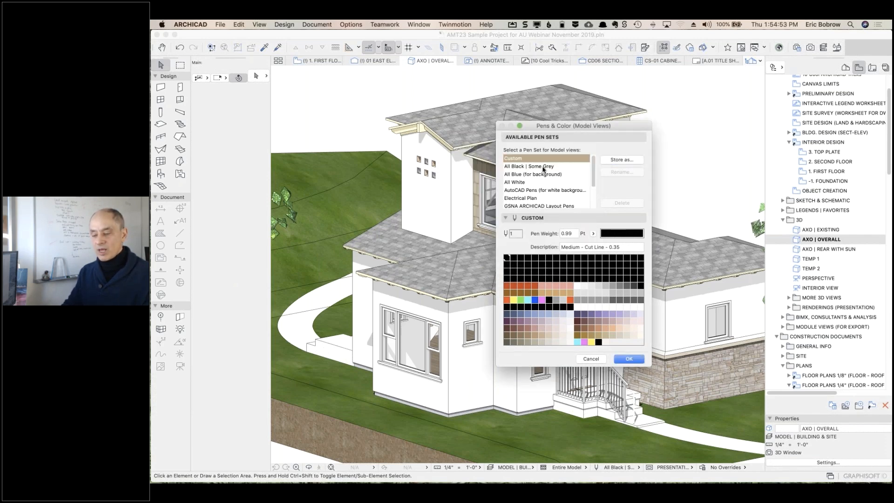
pyautogui.click(542, 167)
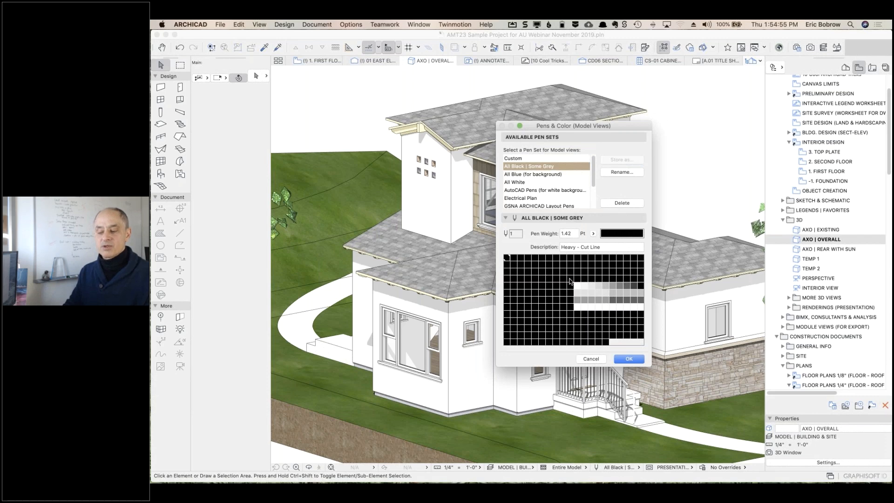
pyautogui.click(582, 358)
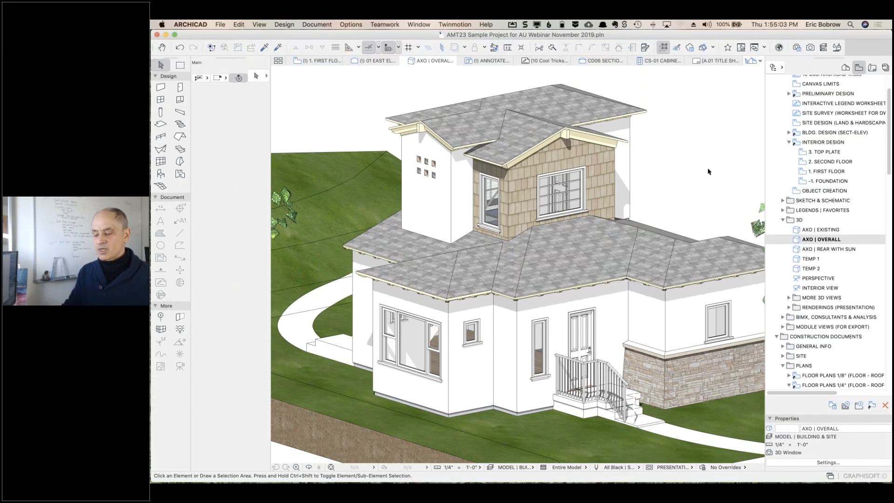
# - Orbit and zoom around the house in the 3D window to examine its surfaces and shadows from different sides
pyautogui.scroll(5, 708, 168)
pyautogui.scroll(-5, 703, 174)
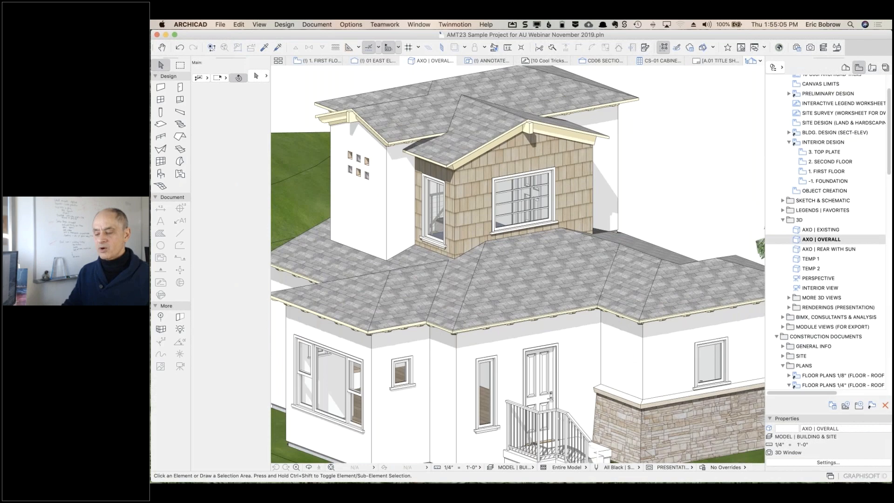
pyautogui.keyDown('shift'); pyautogui.moveTo(615, 177); pyautogui.dragTo(396, 172, button='middle'); pyautogui.keyUp('shift')
pyautogui.keyDown('shift'); pyautogui.moveTo(594, 199); pyautogui.dragTo(543, 253, button='middle'); pyautogui.keyUp('shift')
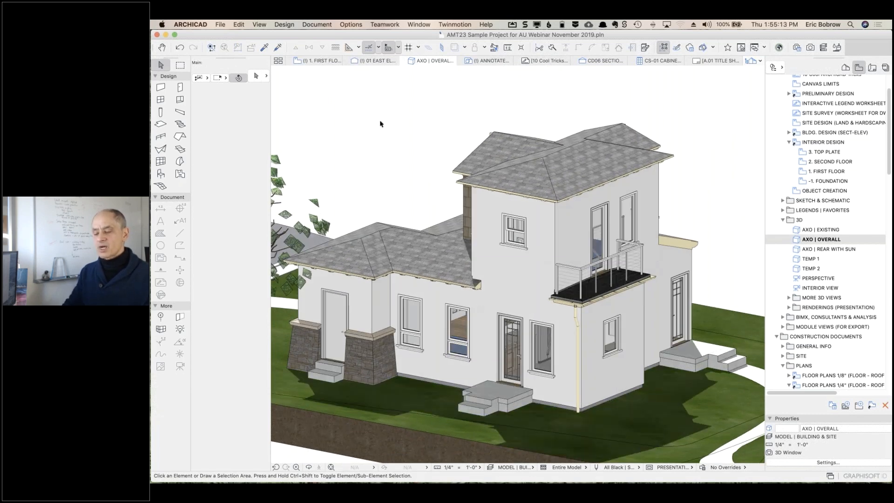
pyautogui.keyDown('shift'); pyautogui.moveTo(361, 128); pyautogui.dragTo(623, 183, button='middle'); pyautogui.keyUp('shift')
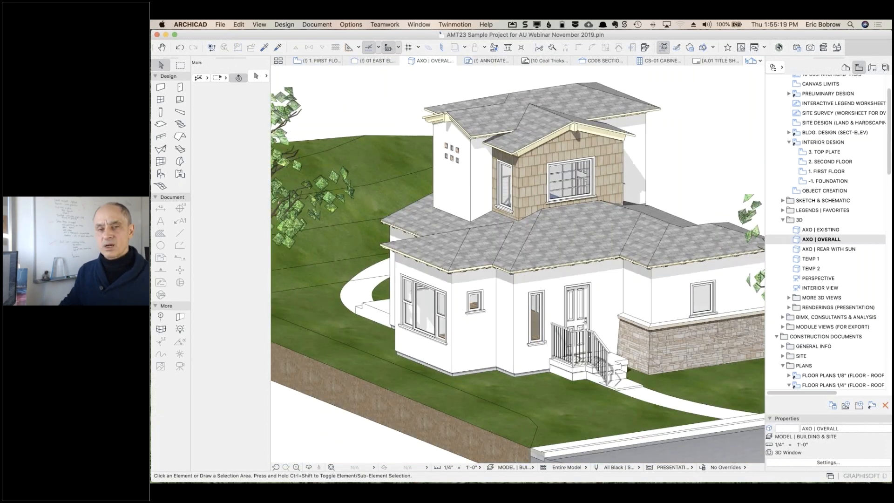
pyautogui.rightClick(393, 115)
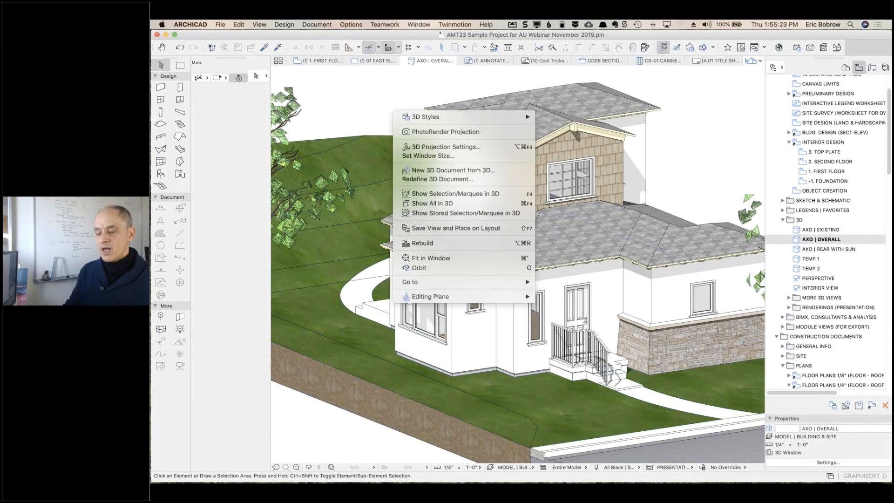
pyautogui.doubleClick(797, 239)
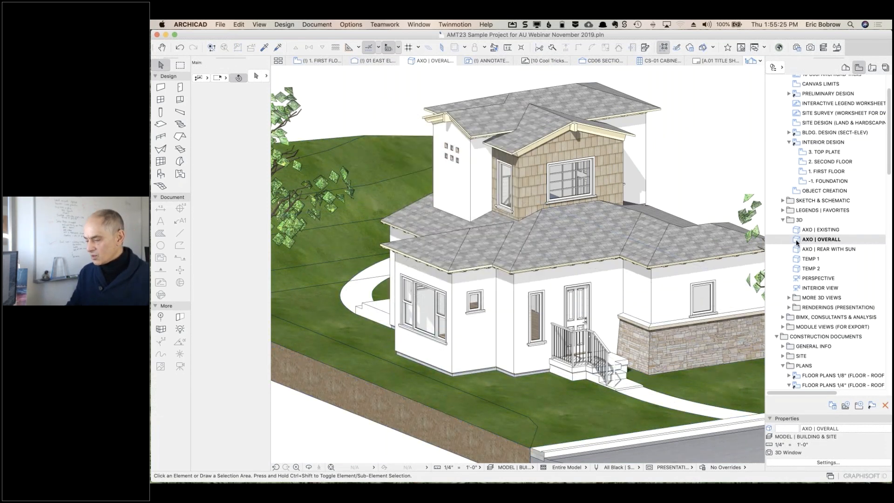
# - In the 3D projection's sunlight settings, set sunlight to 95%, contribution to ambient to 60% and ambient light to 80%
pyautogui.click(259, 24)
pyautogui.moveTo(271, 214)
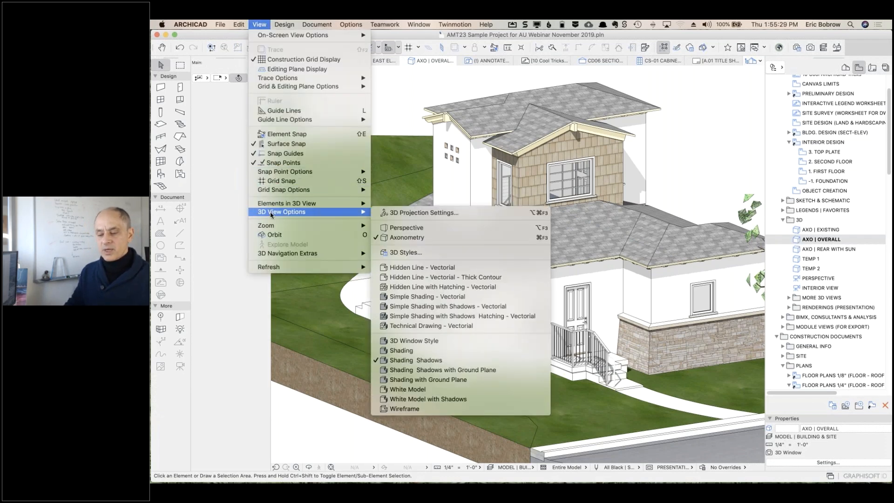
pyautogui.click(424, 213)
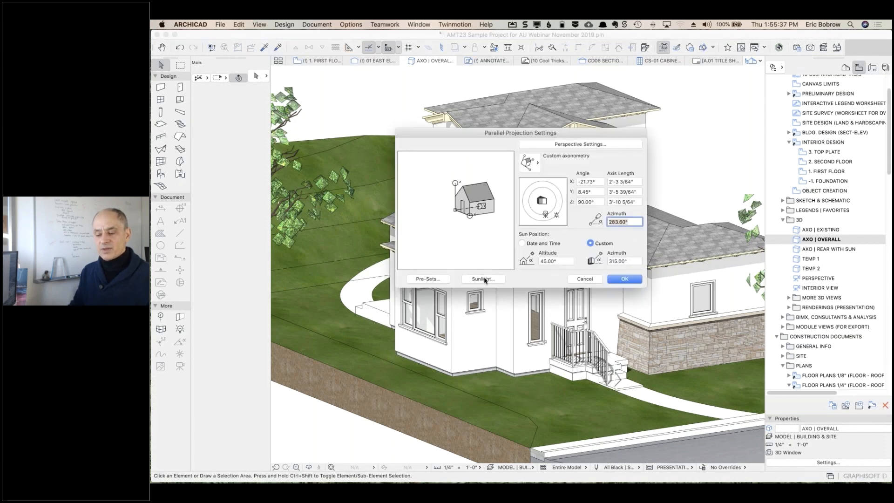
pyautogui.click(482, 280)
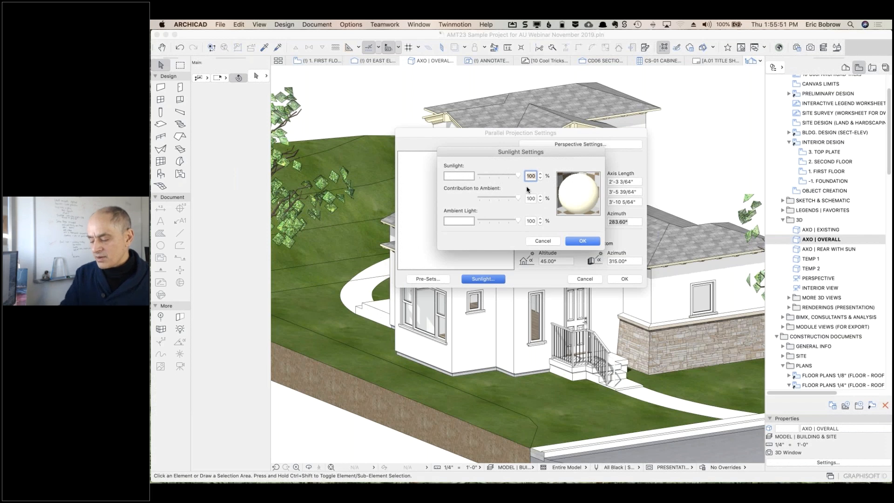
pyautogui.write('95')
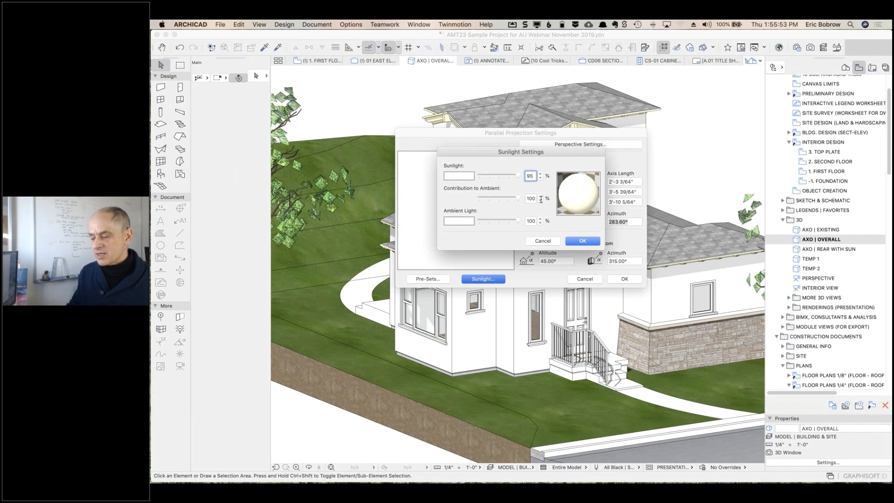
pyautogui.doubleClick(541, 199)
pyautogui.write('6')
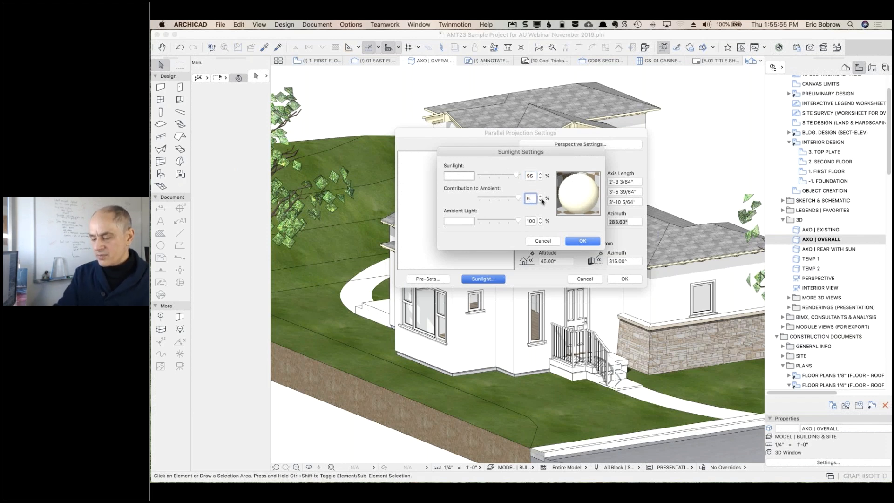
pyautogui.write('0')
pyautogui.doubleClick(544, 221)
pyautogui.write('80')
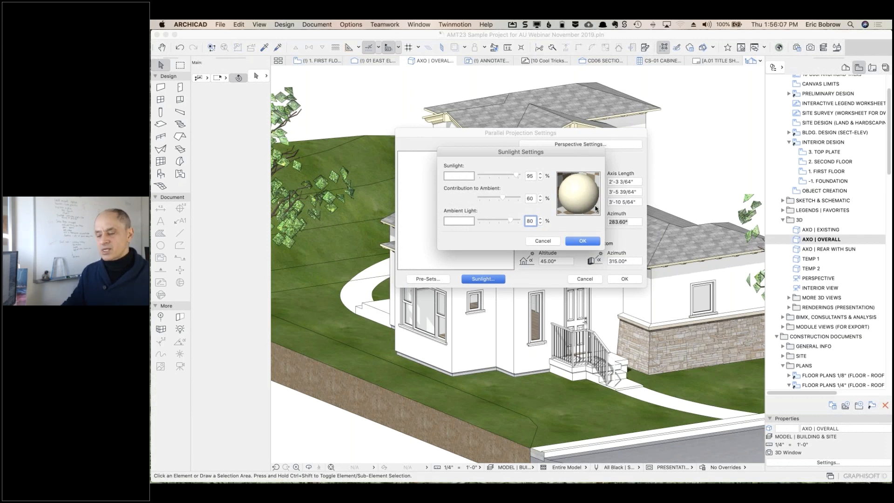
pyautogui.click(588, 241)
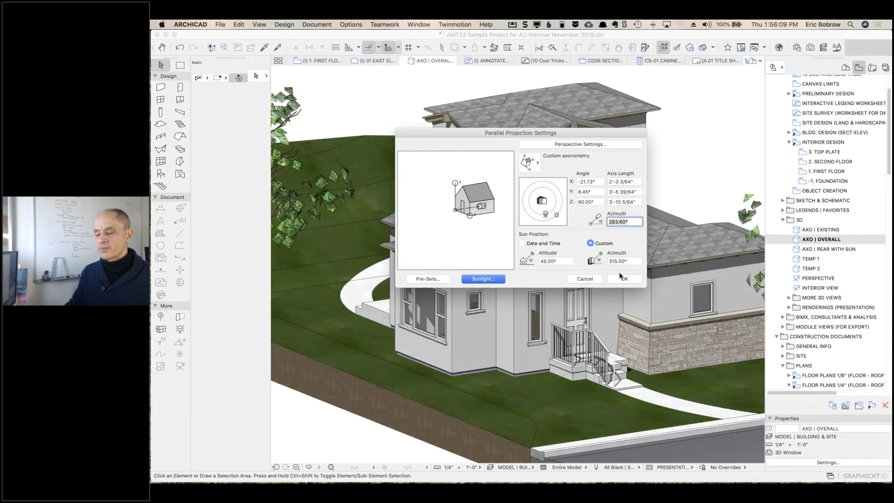
pyautogui.click(624, 279)
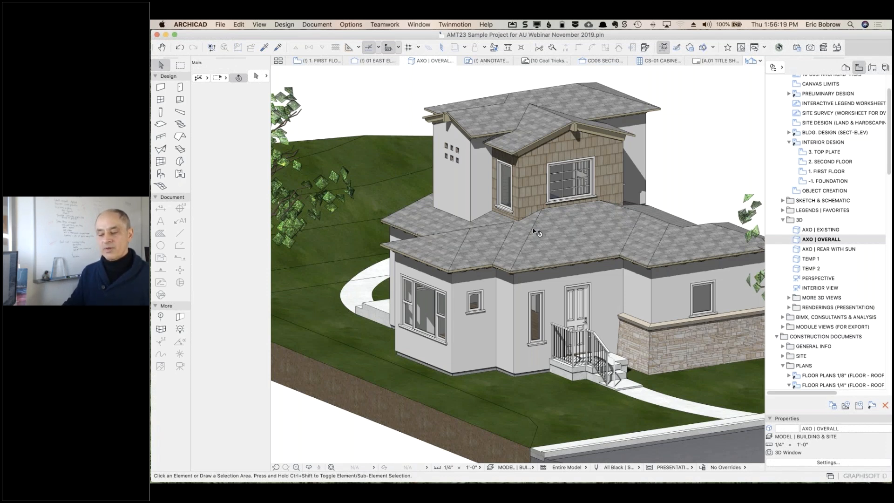
# - Switch the 3D view to the GSNA ARCHICAD View Pens set for comparison, and reopen the saved AXO | OVERALL view
pyautogui.click(636, 467)
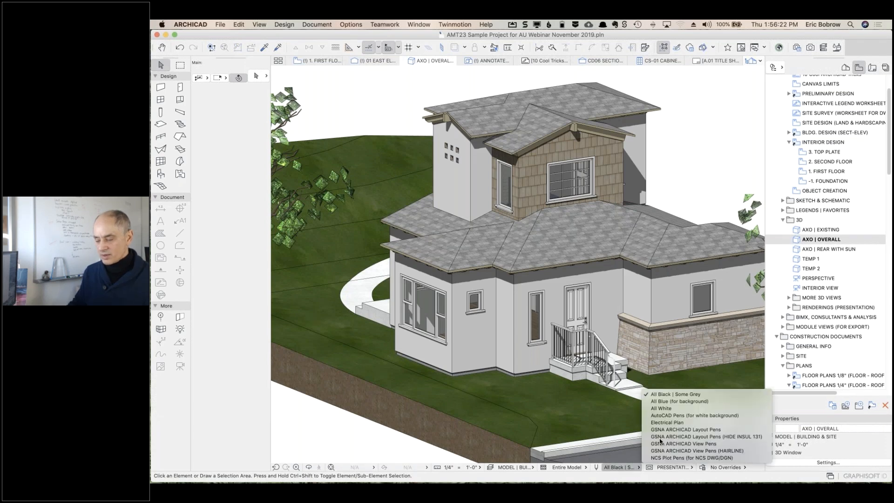
pyautogui.click(682, 443)
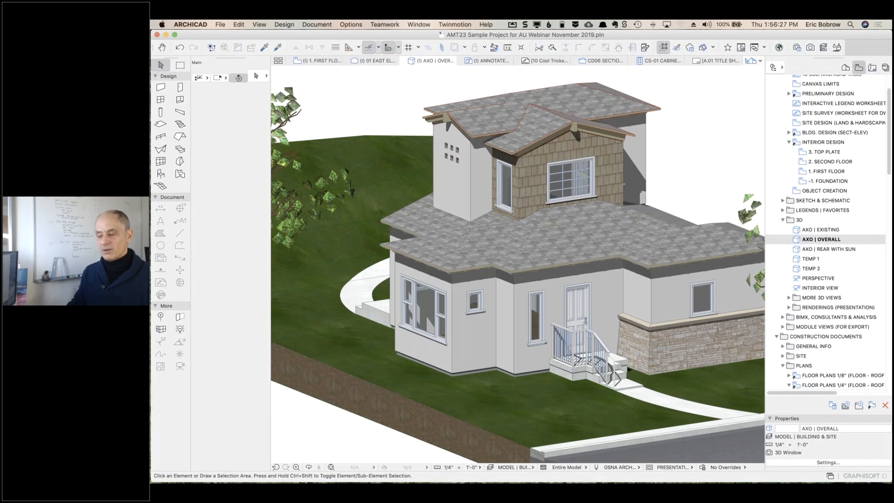
pyautogui.doubleClick(797, 240)
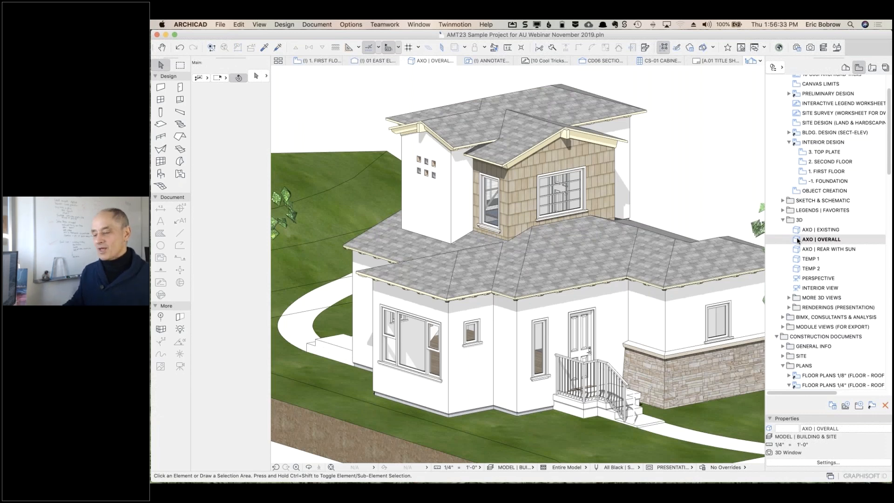
# - Increase the contour thickness of the Shading & Shadows 3D style to 3
pyautogui.click(259, 25)
pyautogui.moveTo(297, 213)
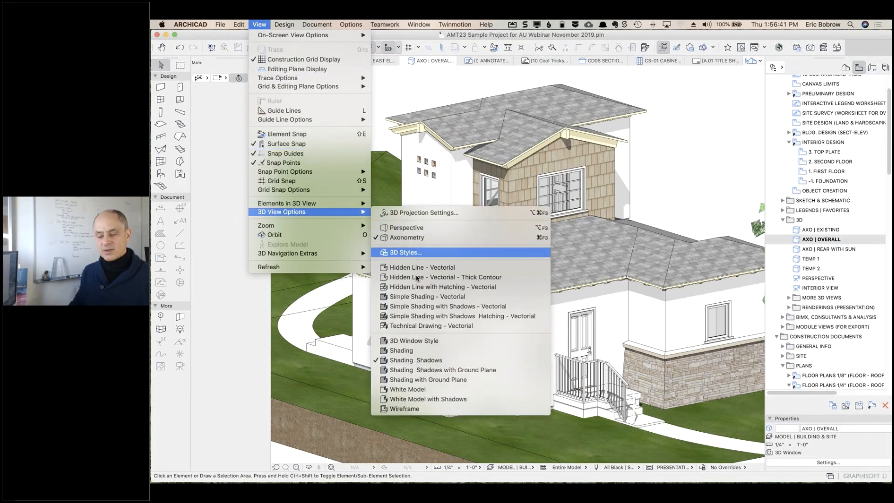
pyautogui.click(397, 252)
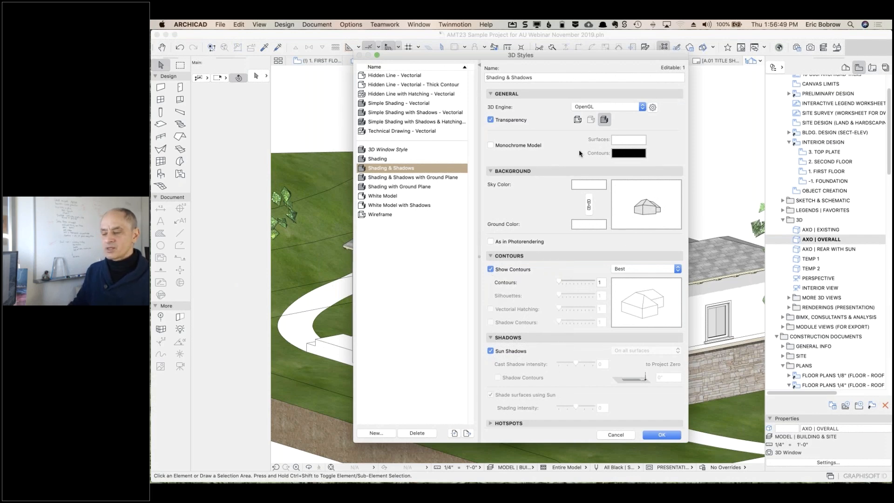
pyautogui.moveTo(472, 58); pyautogui.dragTo(366, 57)
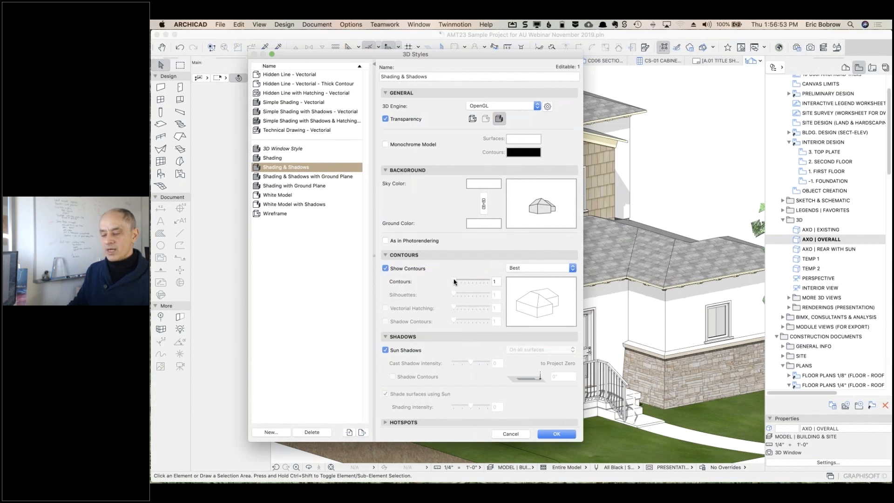
pyautogui.moveTo(454, 281); pyautogui.dragTo(461, 280)
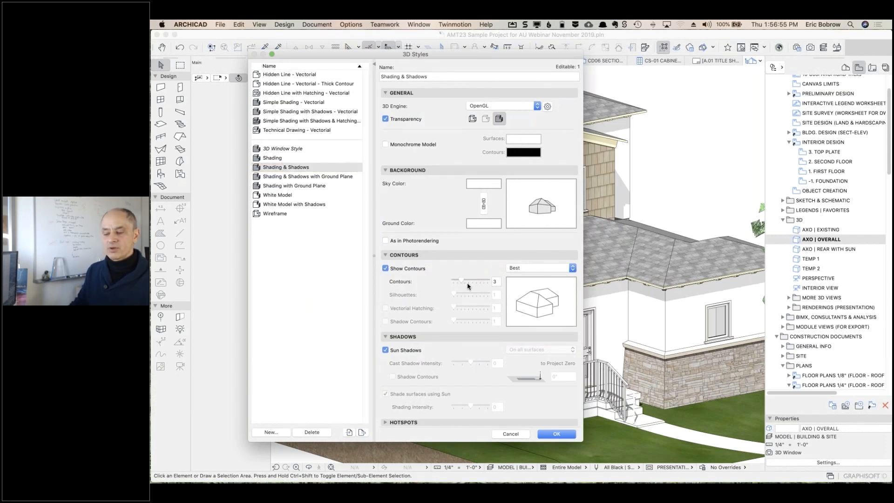
pyautogui.click(557, 435)
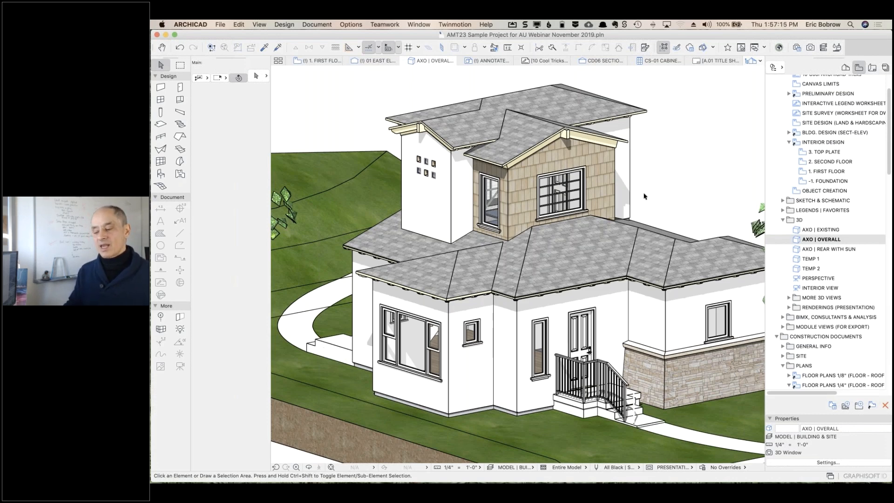
# - Review the saved view settings of AXO | OVERALL, including pen set and 3D style, without changing them
pyautogui.click(826, 462)
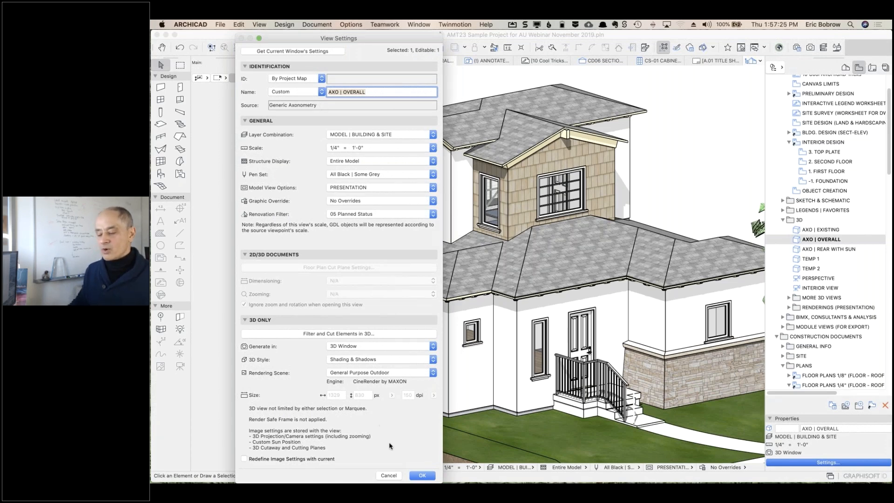
pyautogui.click(389, 475)
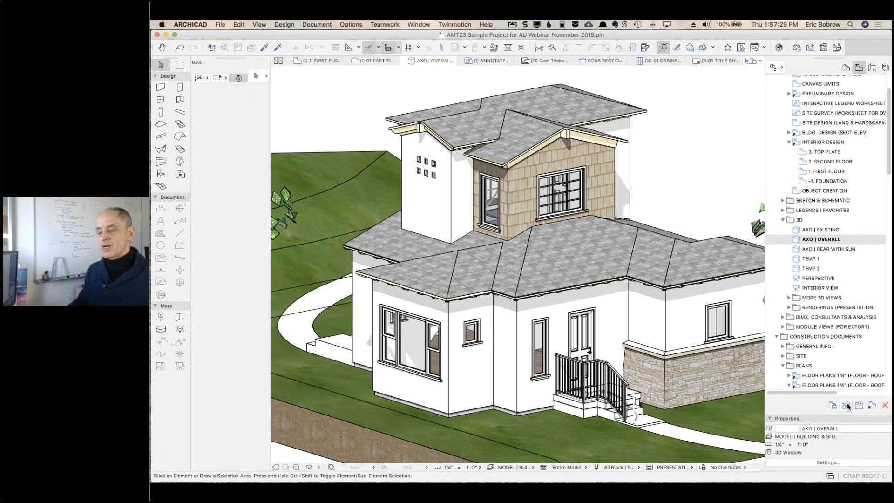
# - Save the current 3D window as a new view named TEST 3D
pyautogui.click(846, 405)
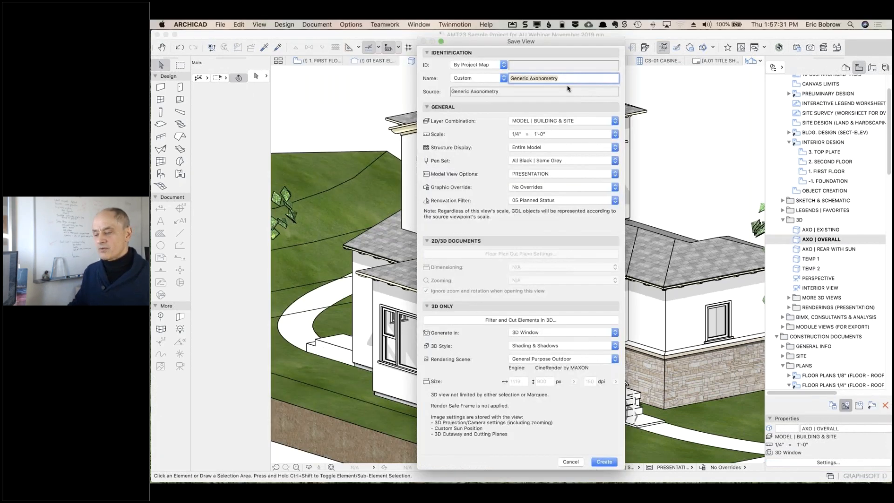
pyautogui.write('TES')
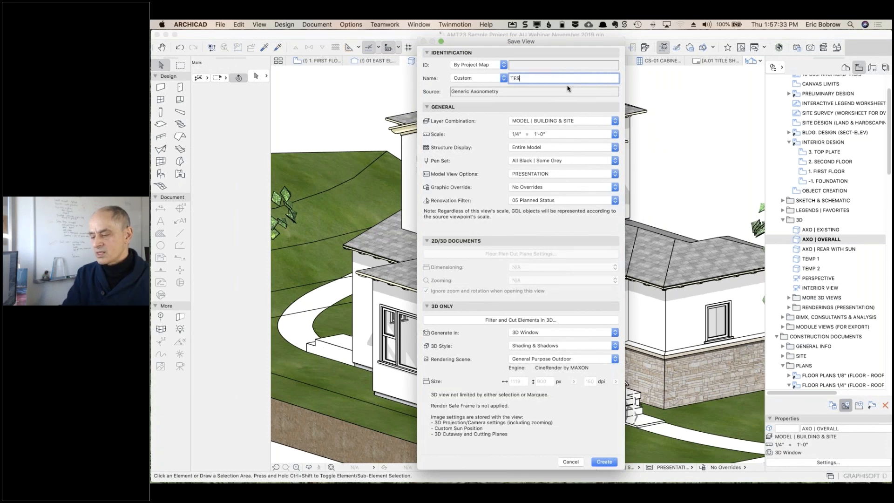
pyautogui.write('T 3D')
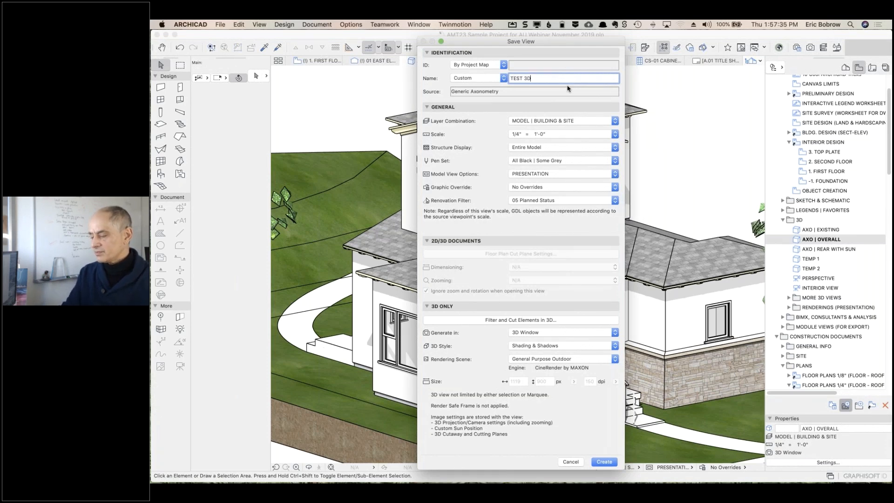
pyautogui.press('Return')
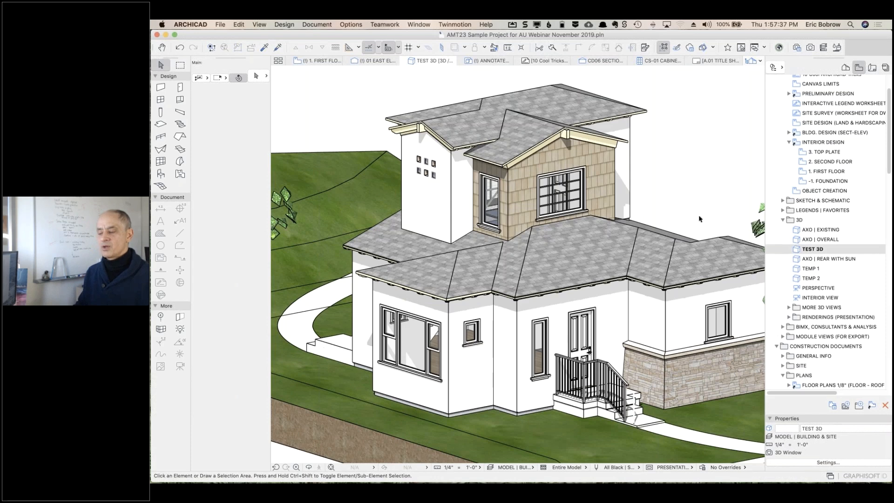
# - Compare the AXO | OVERALL and TEST 3D views by opening them alternately
pyautogui.doubleClick(795, 240)
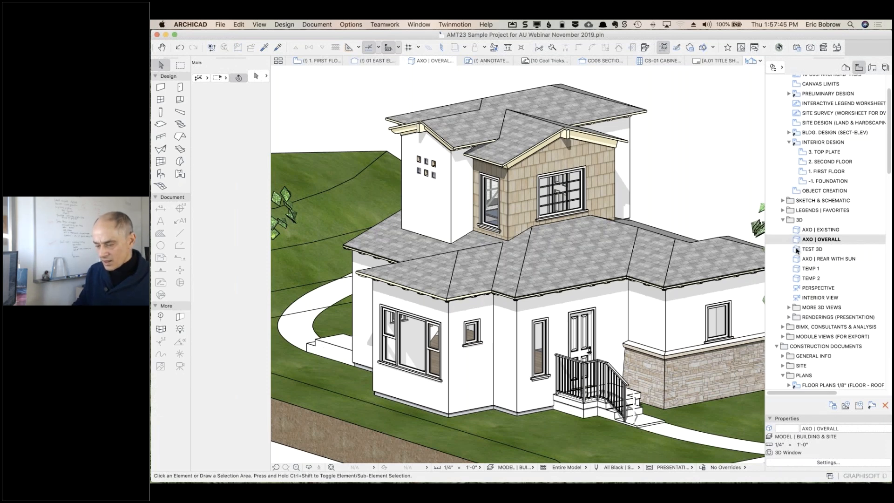
pyautogui.doubleClick(796, 249)
pyautogui.click(796, 239)
pyautogui.doubleClick(796, 240)
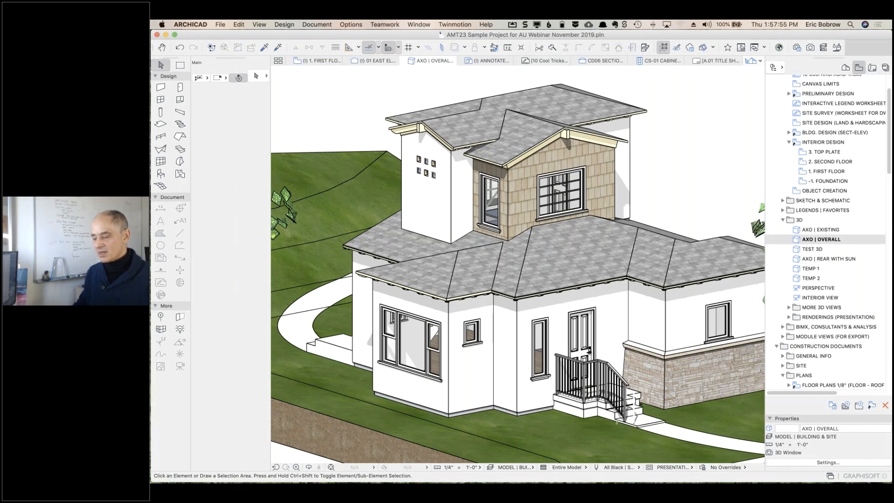
pyautogui.doubleClick(799, 250)
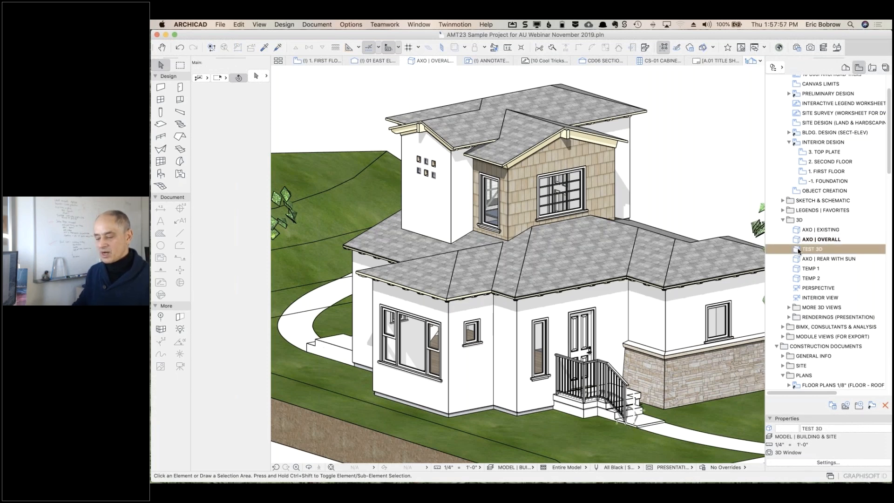
# - Open the 3D Styles settings and set the contour thickness of the Shading & Shadows style to 1
pyautogui.click(259, 24)
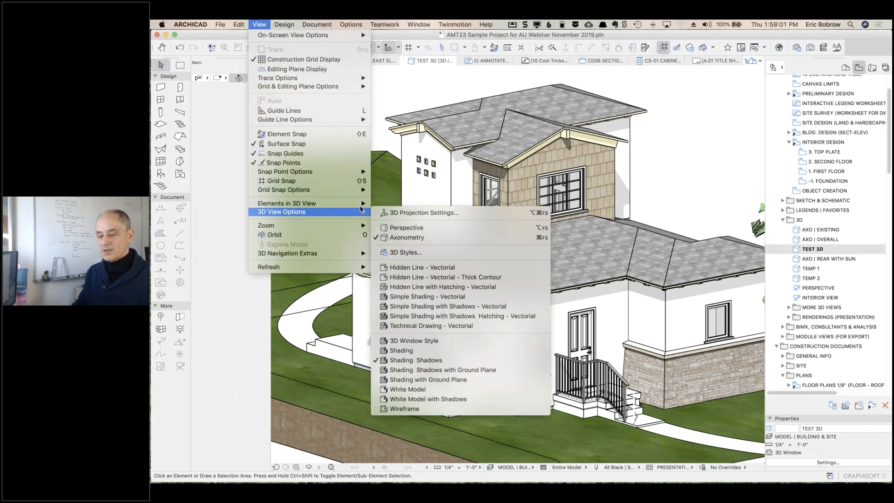
pyautogui.moveTo(353, 212)
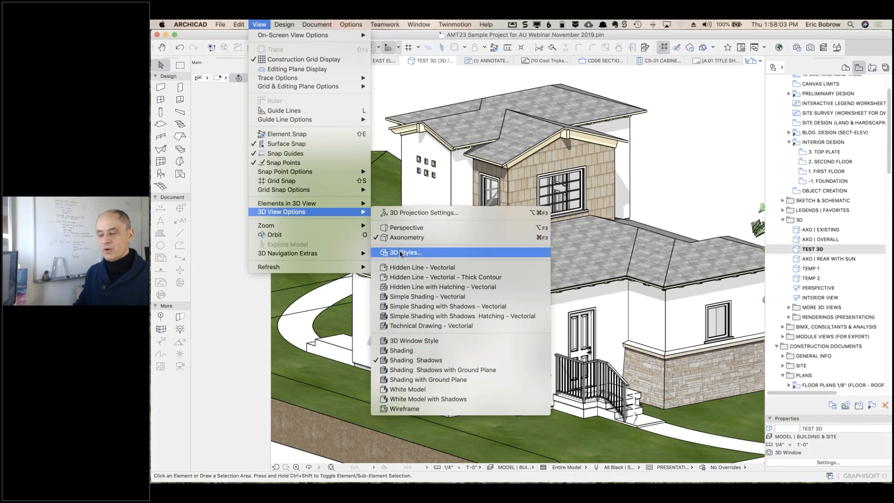
pyautogui.click(415, 252)
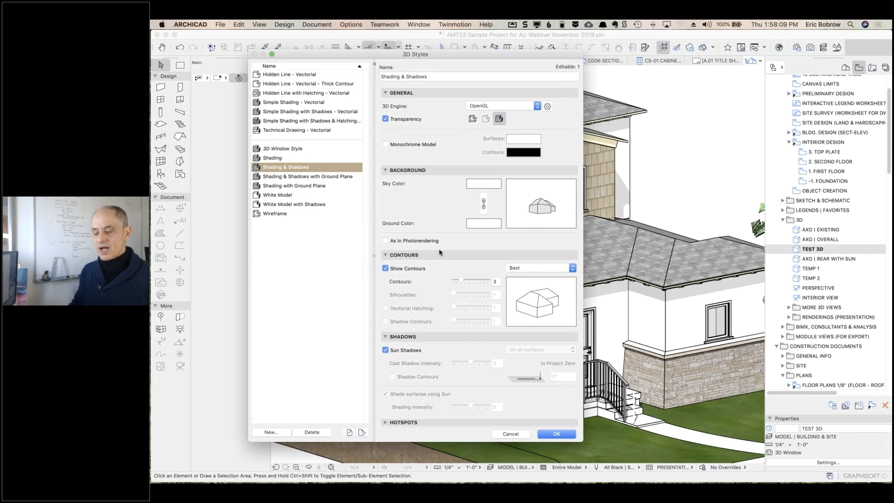
pyautogui.moveTo(461, 281); pyautogui.dragTo(444, 282)
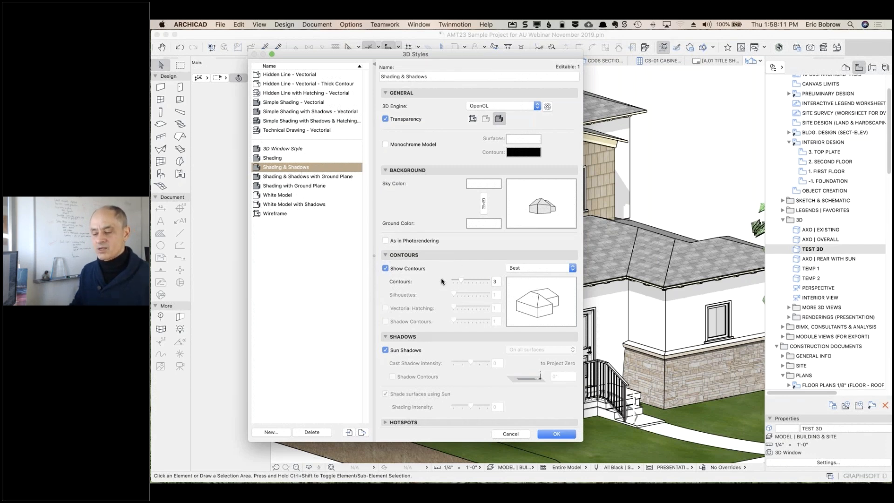
# - Create a new 3D style named Heavy Contours from the Shading & Shadows settings
pyautogui.click(281, 431)
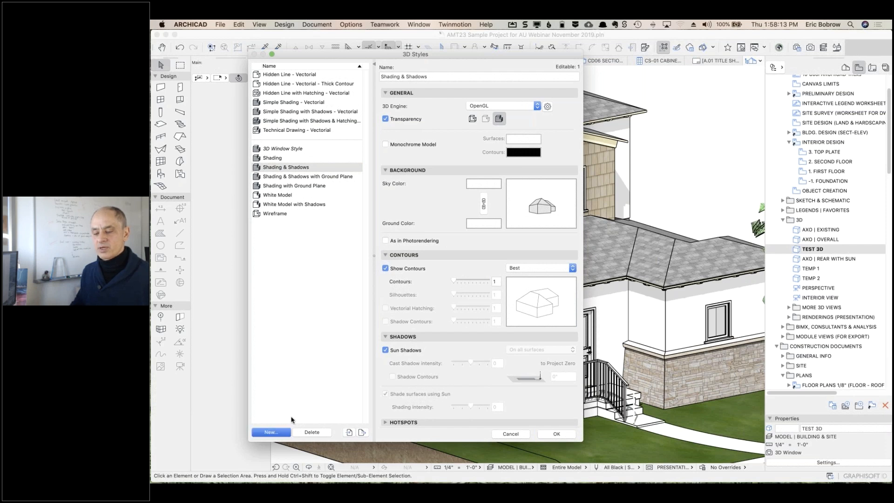
pyautogui.write('He')
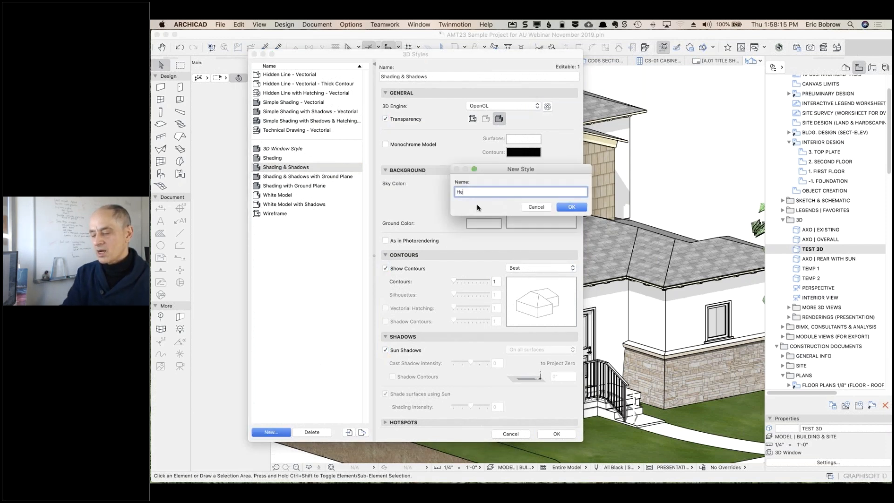
pyautogui.write('ave Contours')
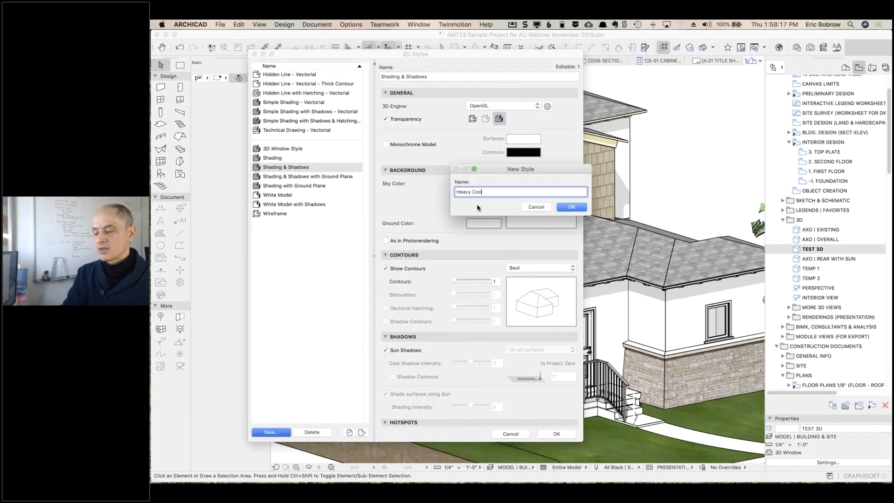
pyautogui.click(564, 208)
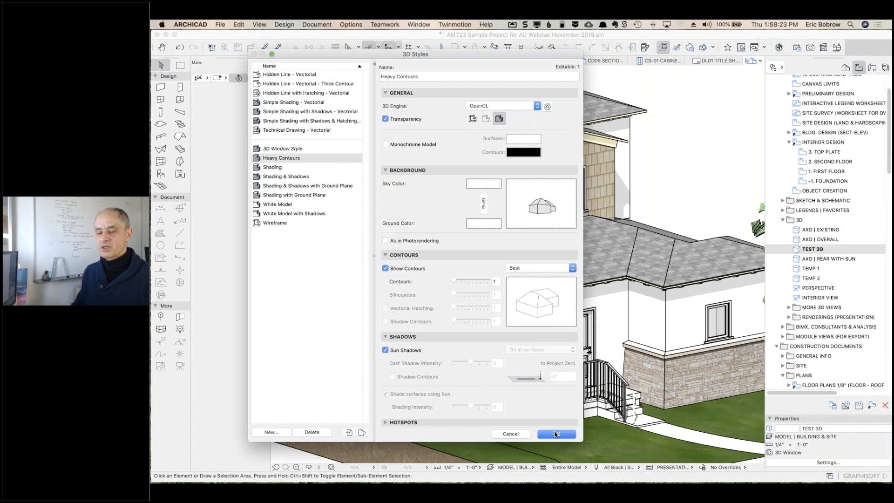
# - Check the Shading & Shadows style, then set the contour thickness of Heavy Contours to 3 and apply that style
pyautogui.click(315, 178)
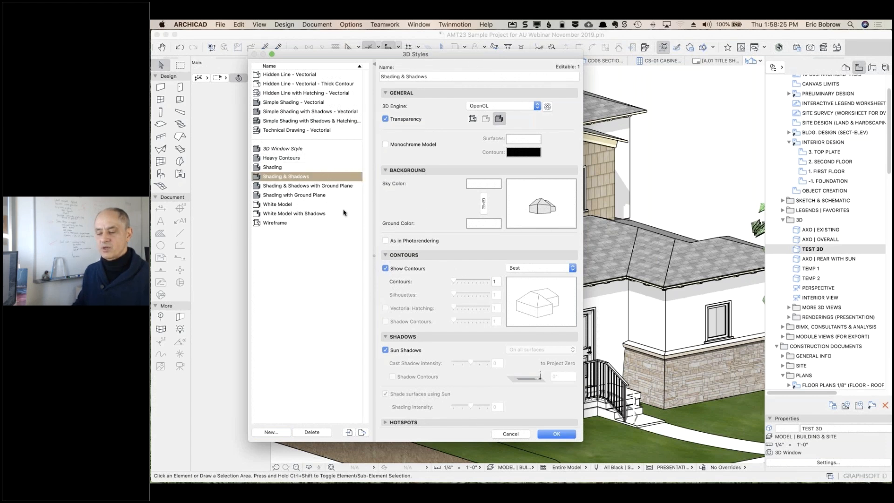
pyautogui.click(293, 158)
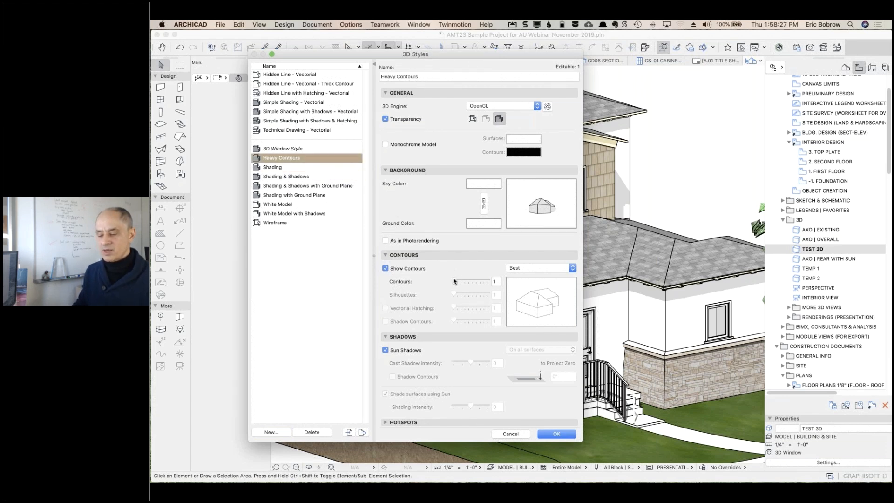
pyautogui.moveTo(453, 281); pyautogui.dragTo(464, 280)
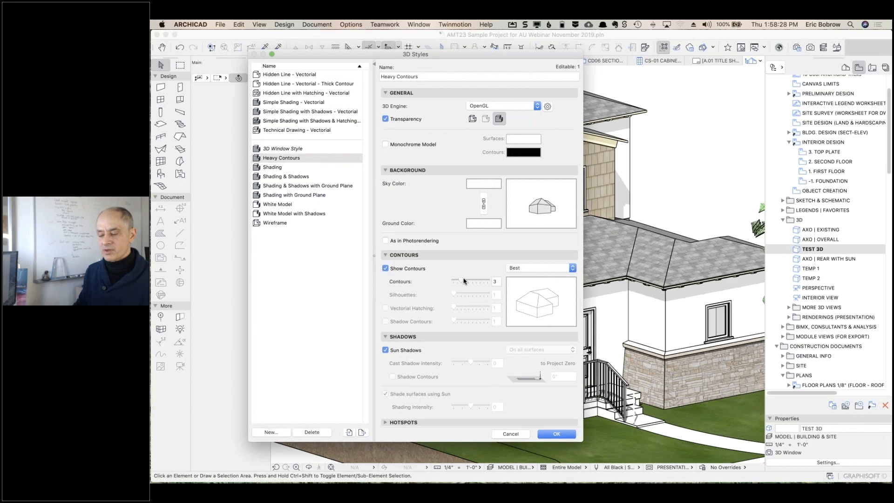
pyautogui.click(557, 434)
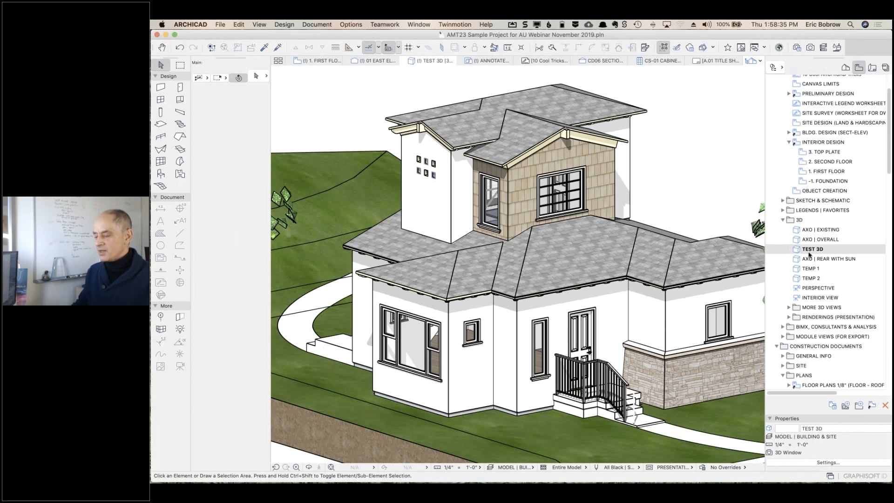
# - Redefine the TEST 3D view with the current window settings and compare it with AXO | OVERALL
pyautogui.rightClick(797, 251)
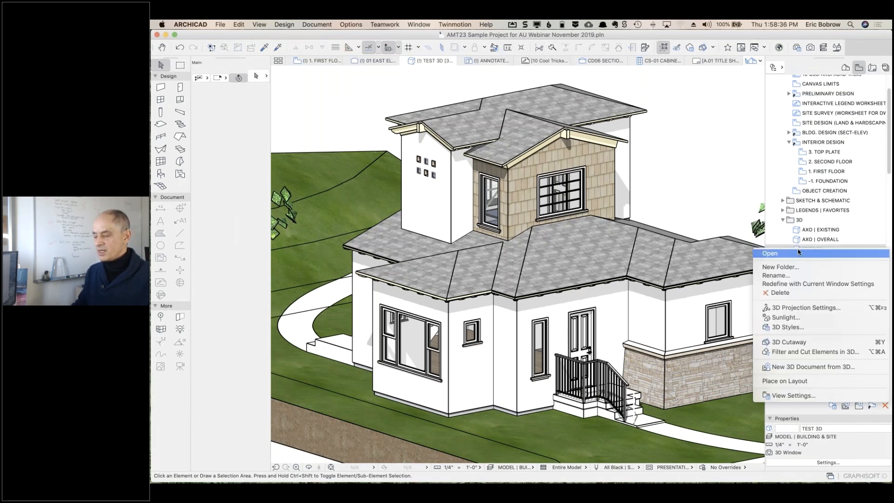
pyautogui.click(812, 284)
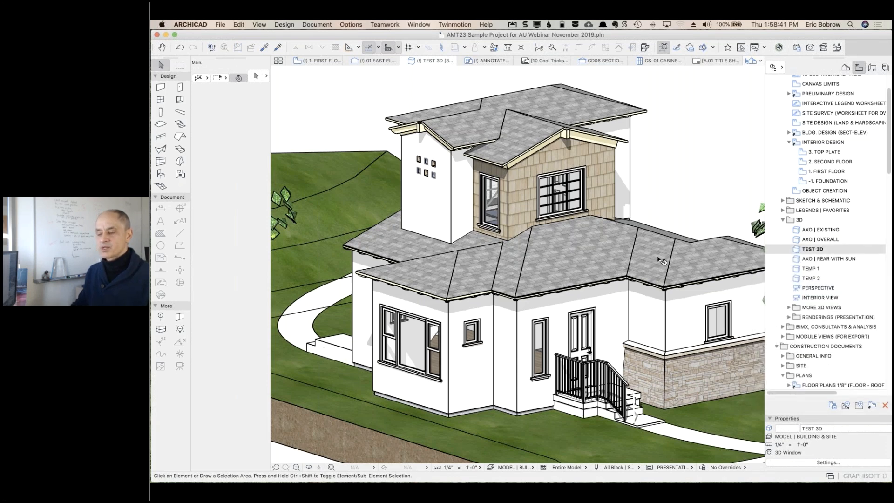
pyautogui.doubleClick(796, 239)
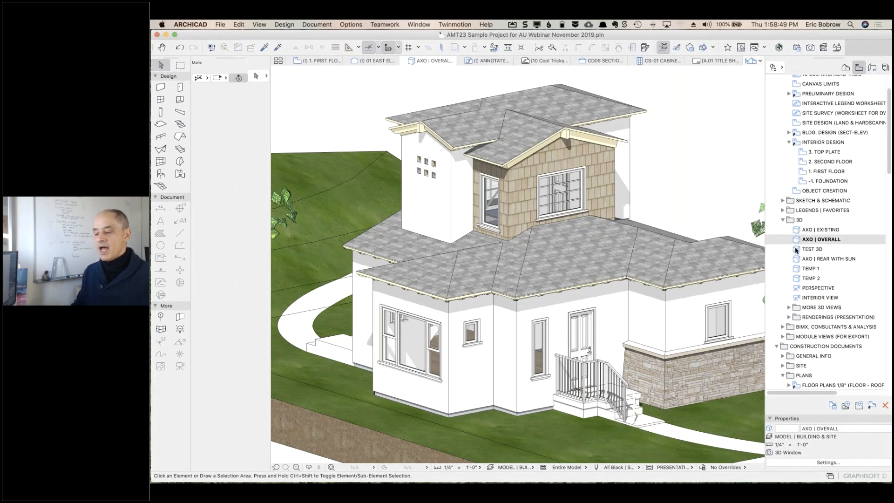
pyautogui.doubleClick(797, 249)
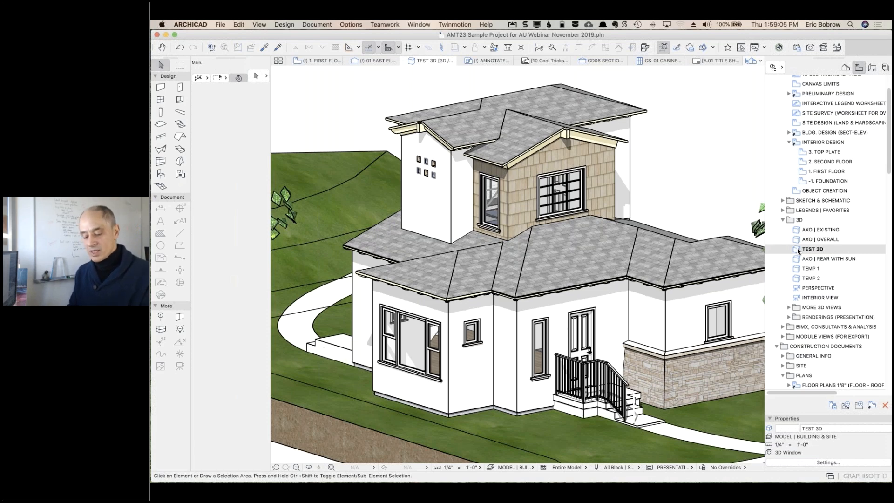
# - Return to the 10 Cool Tricks worksheet to show the list of topics
pyautogui.press('super+Tab')
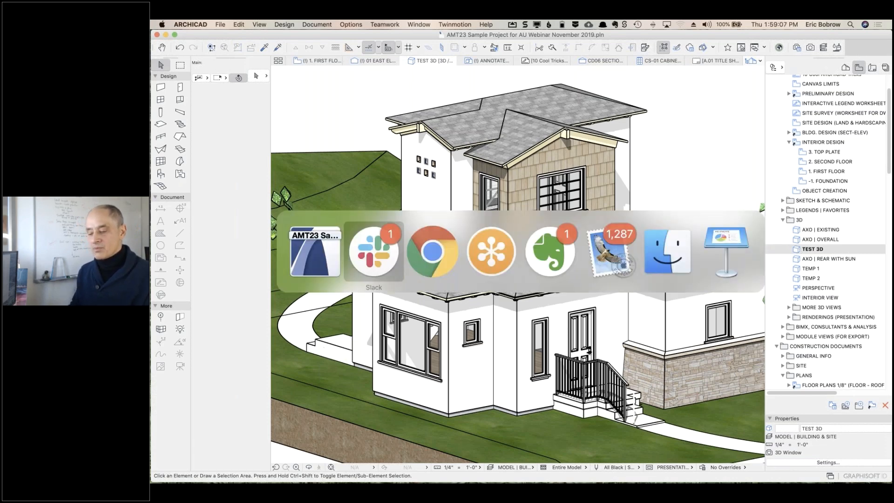
pyautogui.press('Escape')
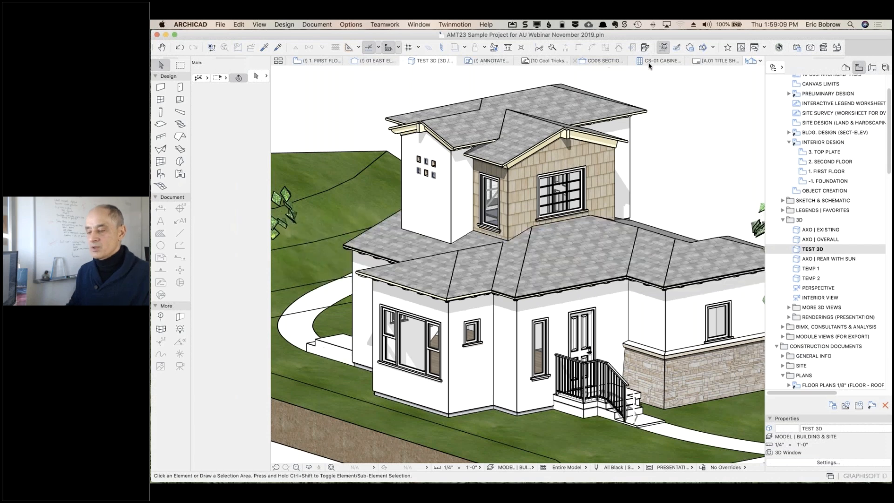
pyautogui.click(551, 61)
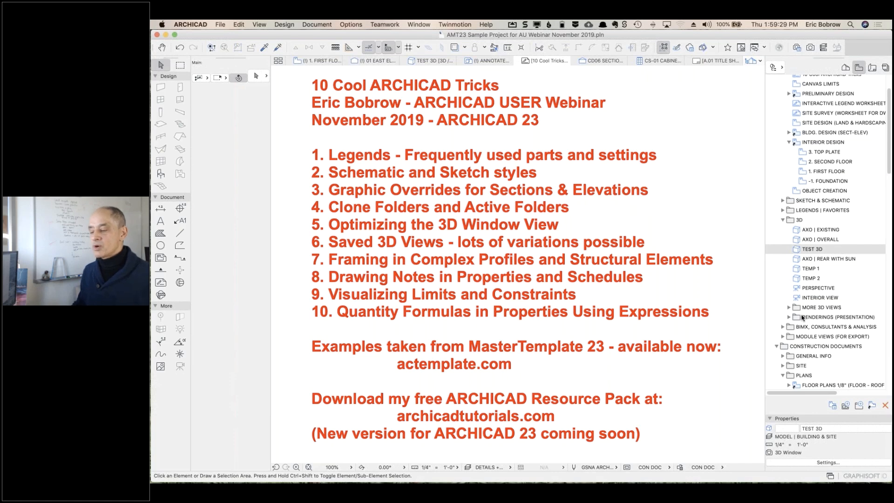
# - Expand the More 3D Views folder and examine the views for 3D styles, perspectives, see-through and framing, and cutaways
pyautogui.click(789, 308)
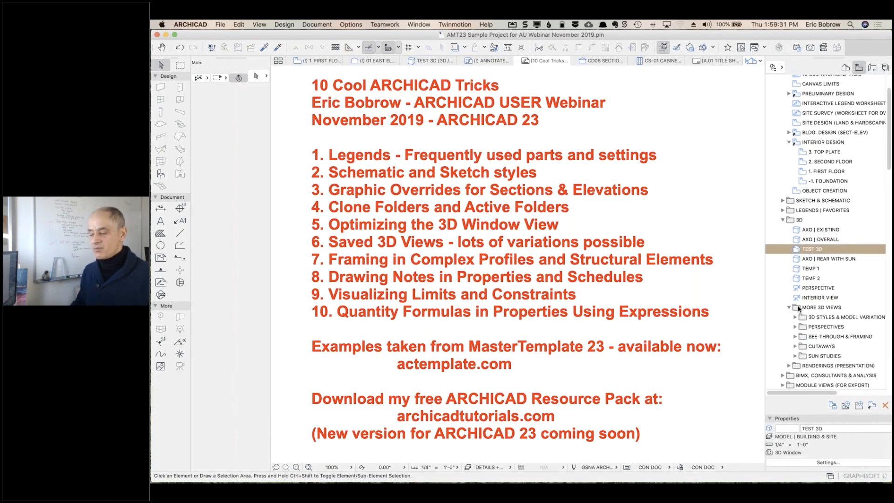
pyautogui.click(795, 317)
pyautogui.scroll(-3, 806, 303)
pyautogui.click(794, 287)
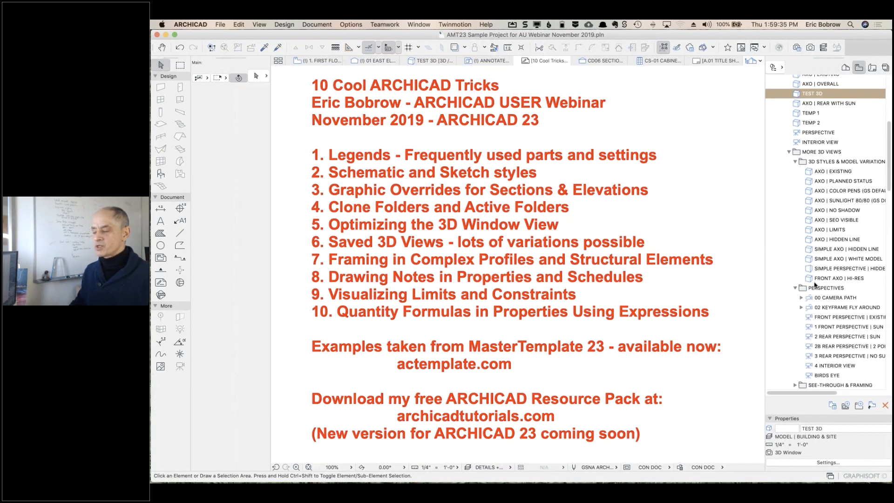
pyautogui.scroll(-3, 801, 280)
pyautogui.click(795, 274)
pyautogui.scroll(-3, 828, 270)
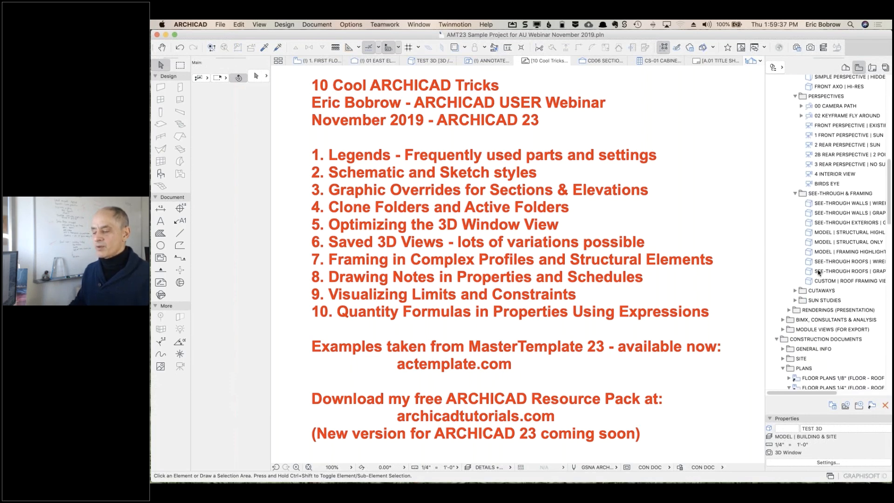
pyautogui.click(794, 265)
pyautogui.scroll(-3, 815, 289)
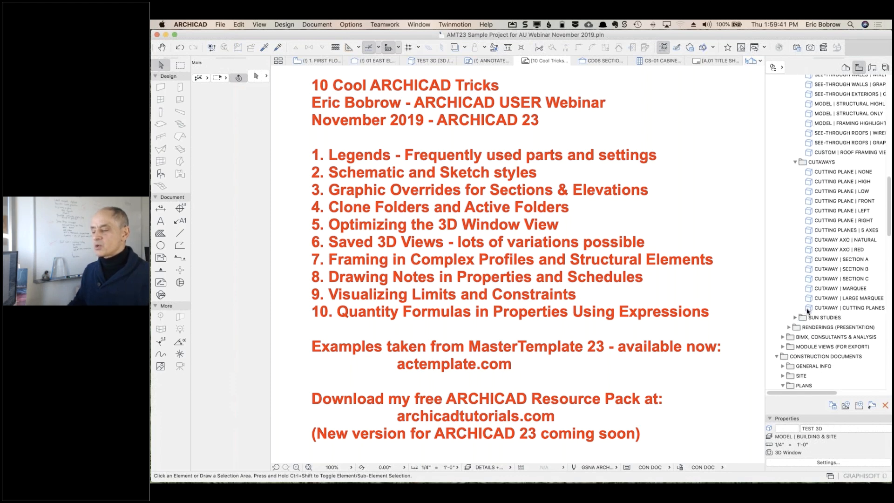
pyautogui.scroll(4, 833, 233)
pyautogui.scroll(3, 835, 219)
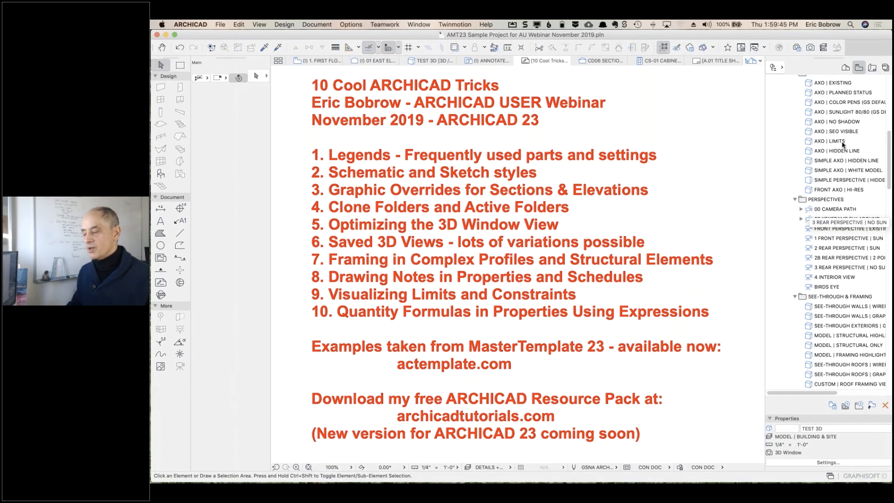
pyautogui.scroll(1, 819, 133)
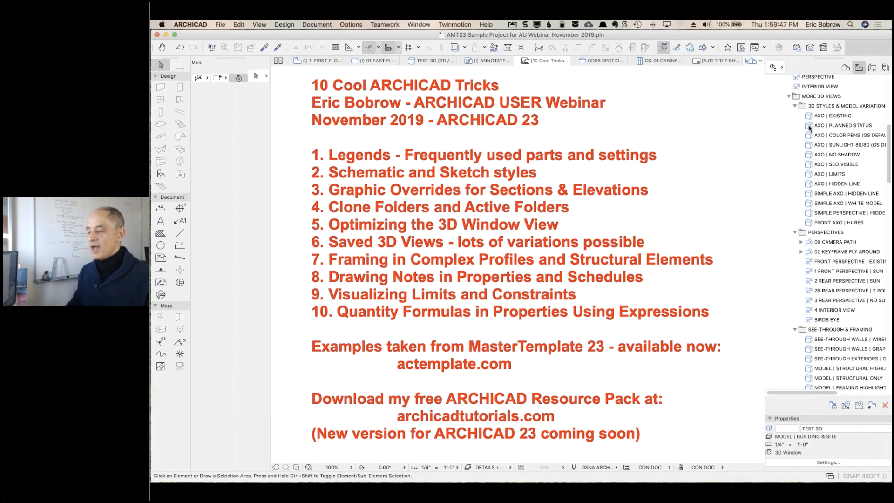
# - Open the AXO | PLANNED STATUS view and then AXO | EXISTING to compare the building's renovation states
pyautogui.doubleClick(809, 126)
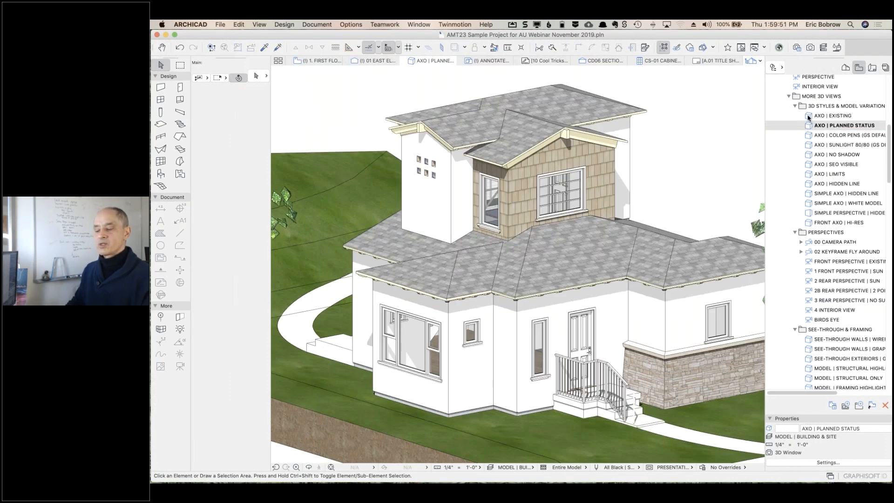
pyautogui.click(808, 117)
pyautogui.doubleClick(808, 118)
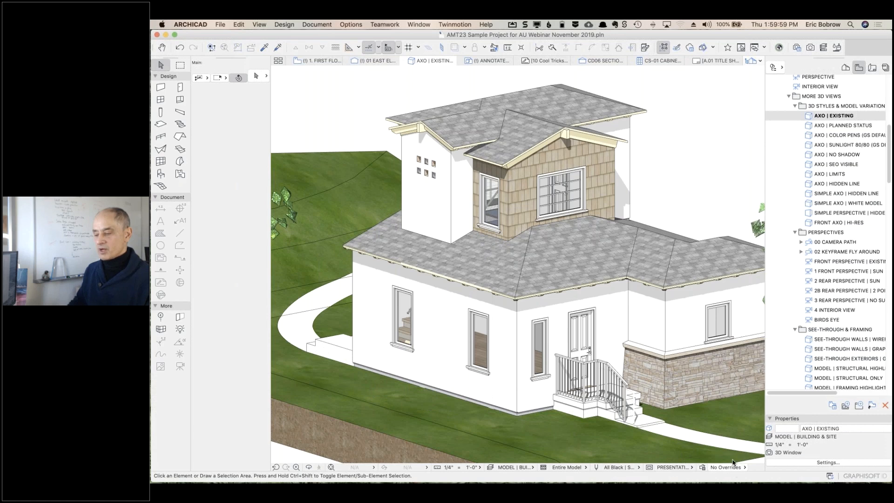
pyautogui.click(742, 48)
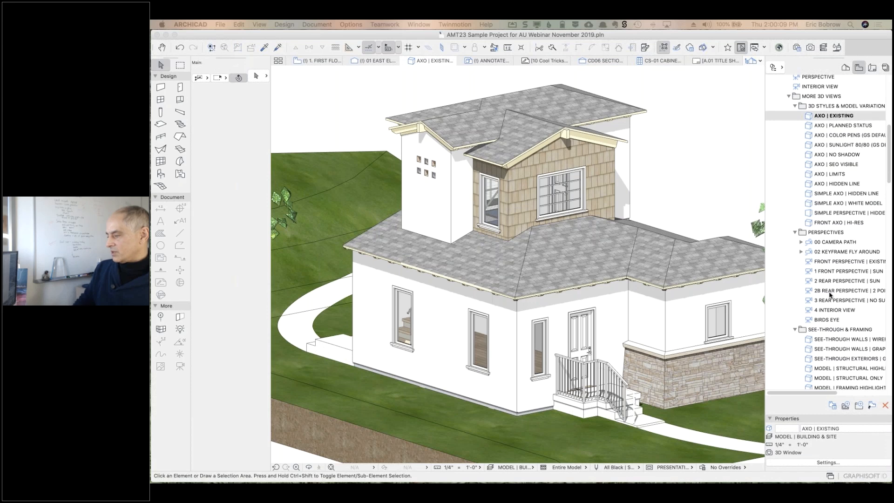
# - Place the Renovation palette over the 3D window and open AXO | PLANNED STATUS to compare its renovation filter with AXO | EXISTING
pyautogui.moveTo(811, 323); pyautogui.dragTo(716, 90)
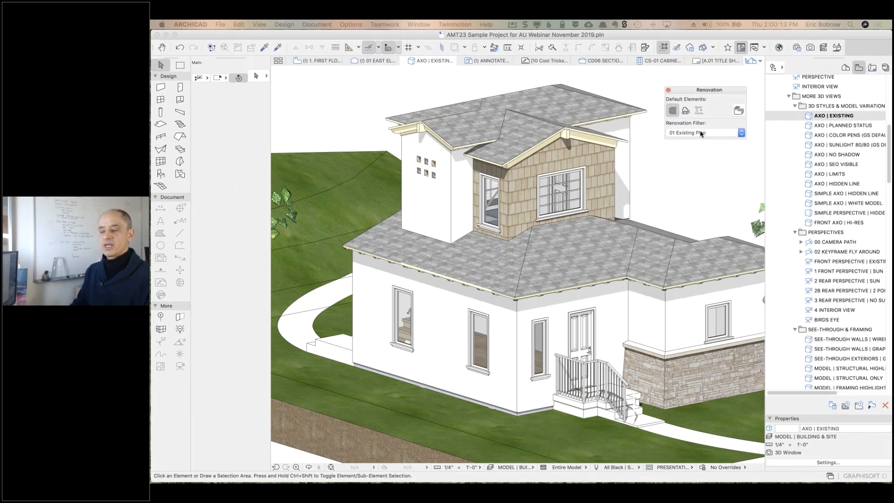
pyautogui.doubleClick(809, 126)
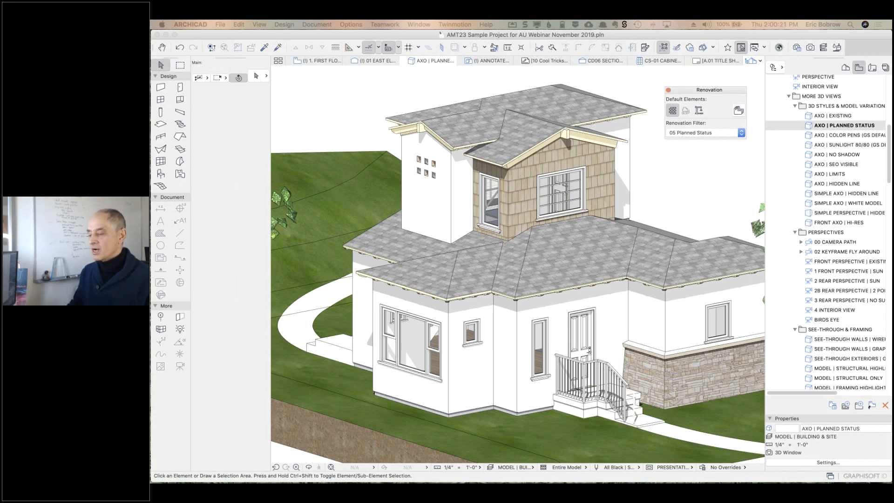
# - Open AXO | NO SHADOW, AXO | HIDDEN LINE, SIMPLE AXO | HIDDEN LINE and SIMPLE AXO | WHITE MODEL to compare their display styles
pyautogui.doubleClick(808, 155)
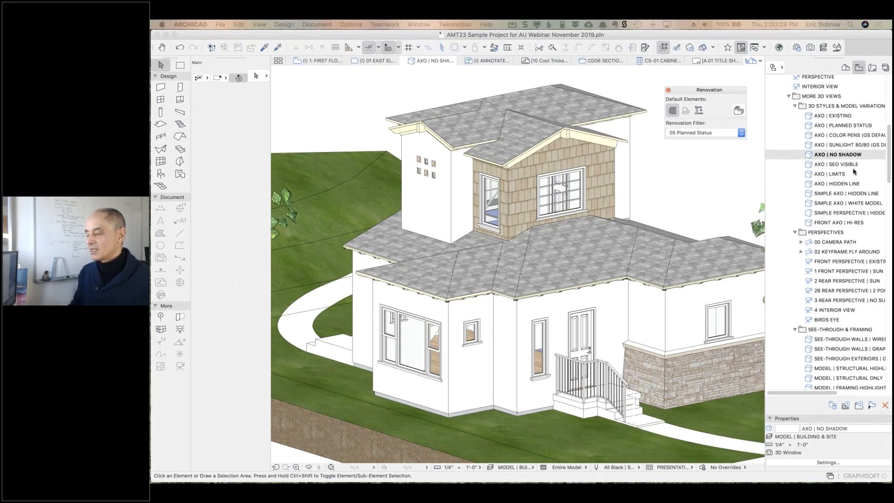
pyautogui.doubleClick(808, 184)
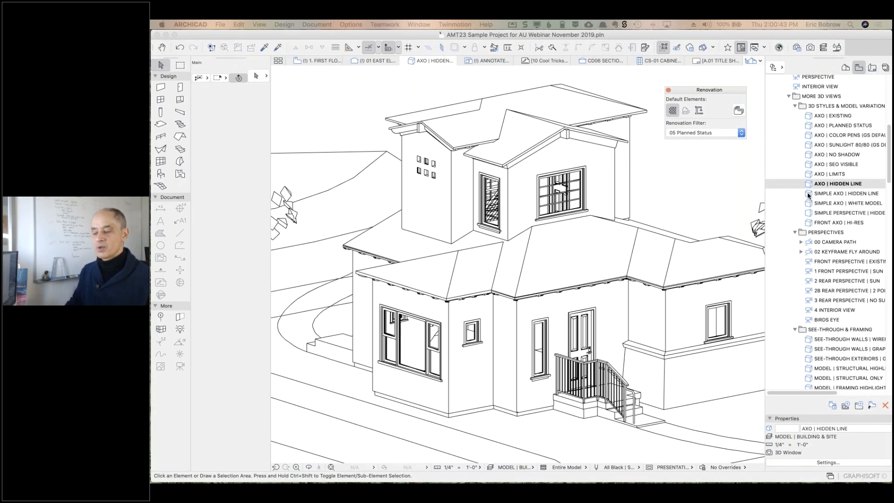
pyautogui.doubleClick(829, 193)
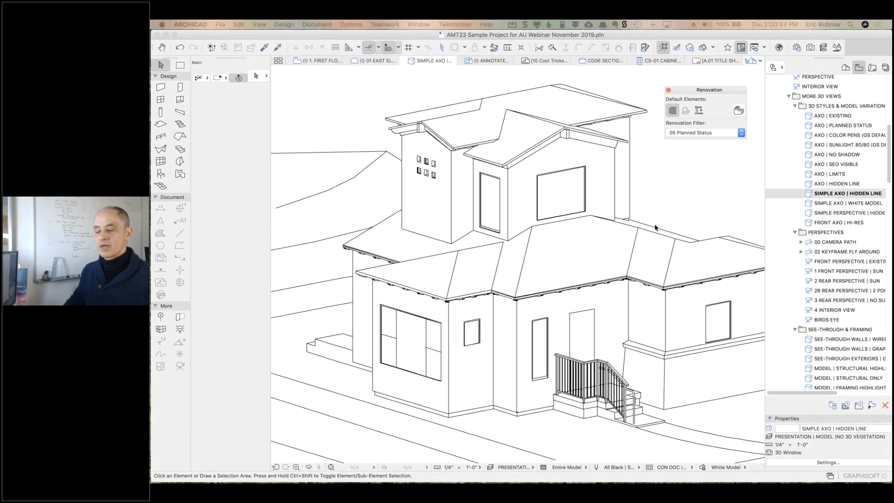
pyautogui.click(808, 205)
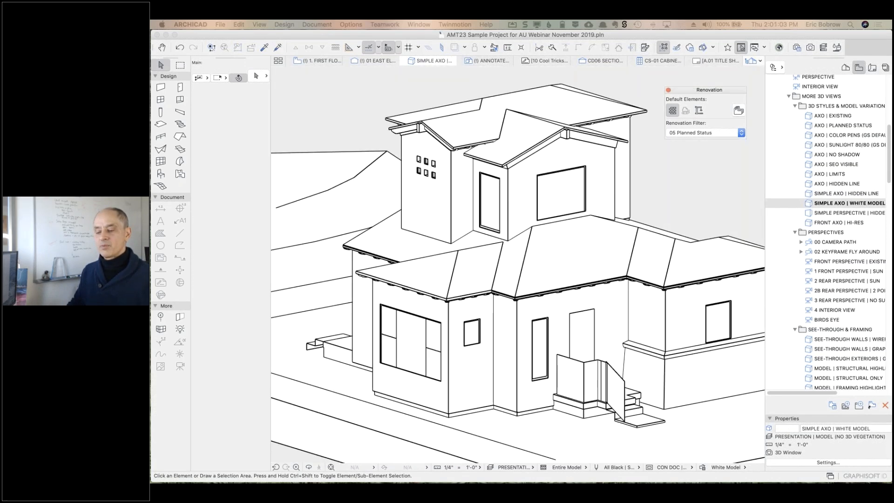
pyautogui.keyDown('shift'); pyautogui.moveTo(588, 226); pyautogui.dragTo(619, 207, button='middle'); pyautogui.keyUp('shift')
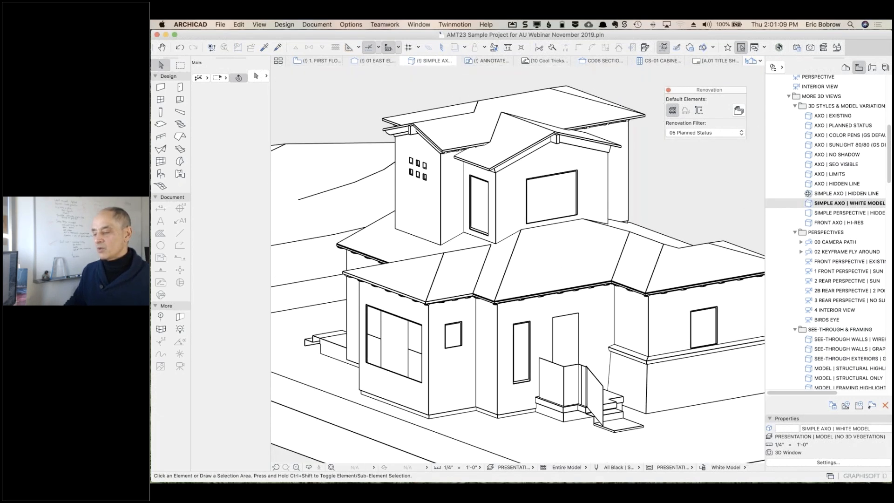
# - Examine the 3D style and line work of SIMPLE AXO | HIDDEN LINE and compare it with SIMPLE AXO | WHITE MODEL
pyautogui.doubleClick(808, 193)
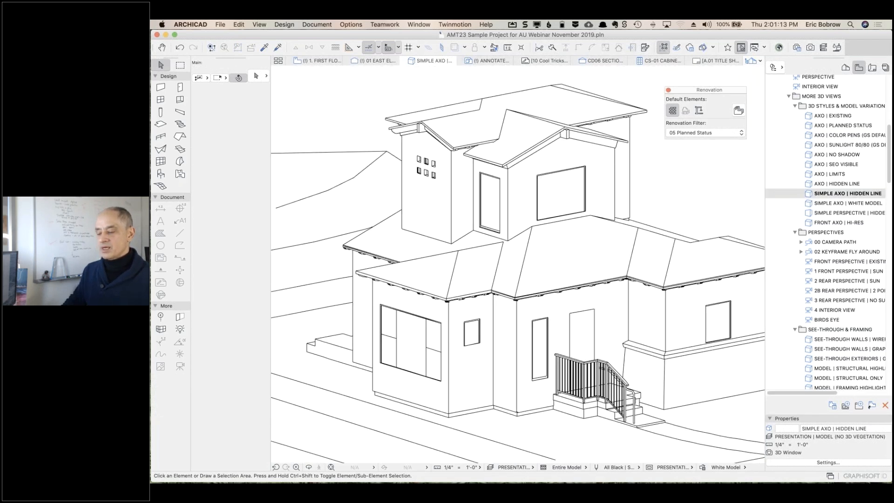
pyautogui.keyDown('shift'); pyautogui.moveTo(646, 210); pyautogui.dragTo(591, 198, button='middle'); pyautogui.keyUp('shift')
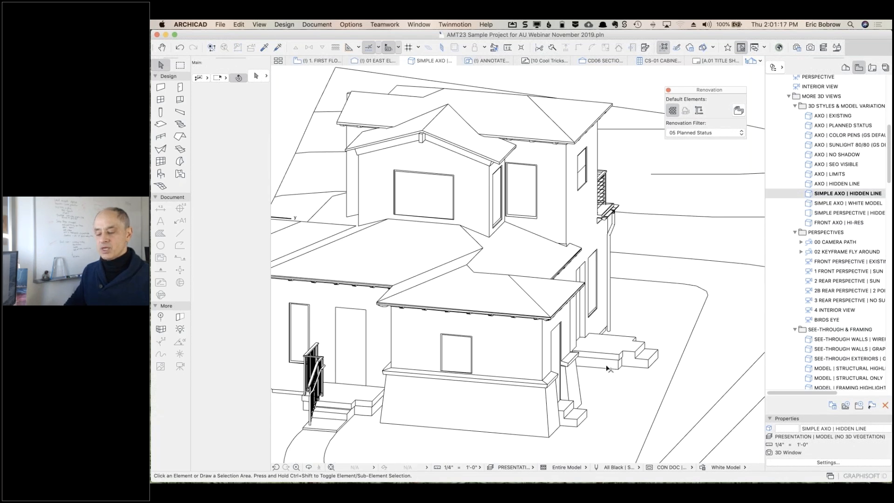
pyautogui.click(260, 24)
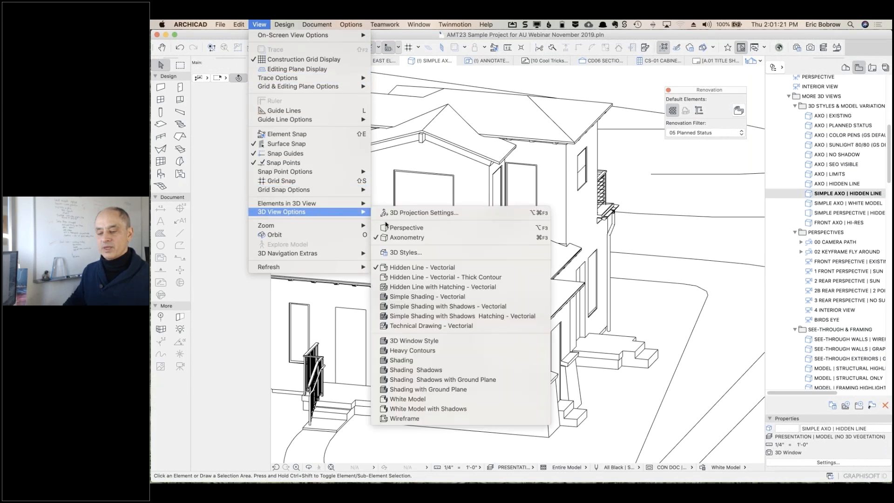
pyautogui.moveTo(359, 218)
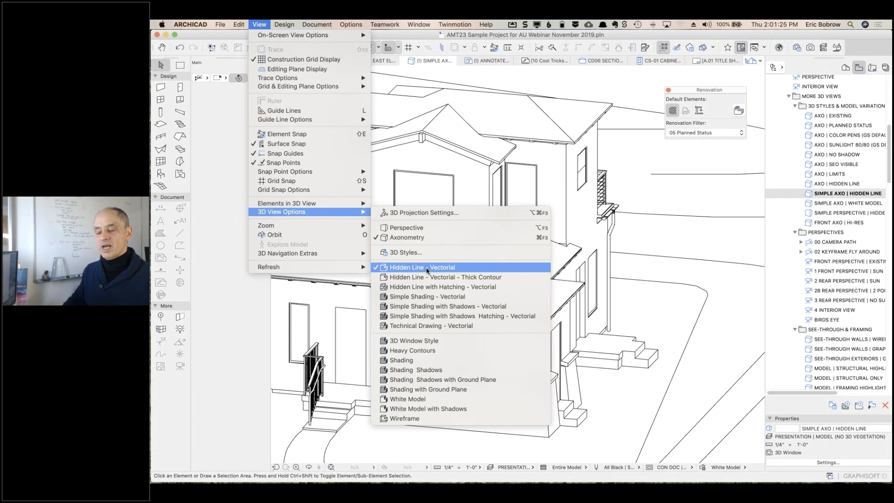
pyautogui.click(585, 183)
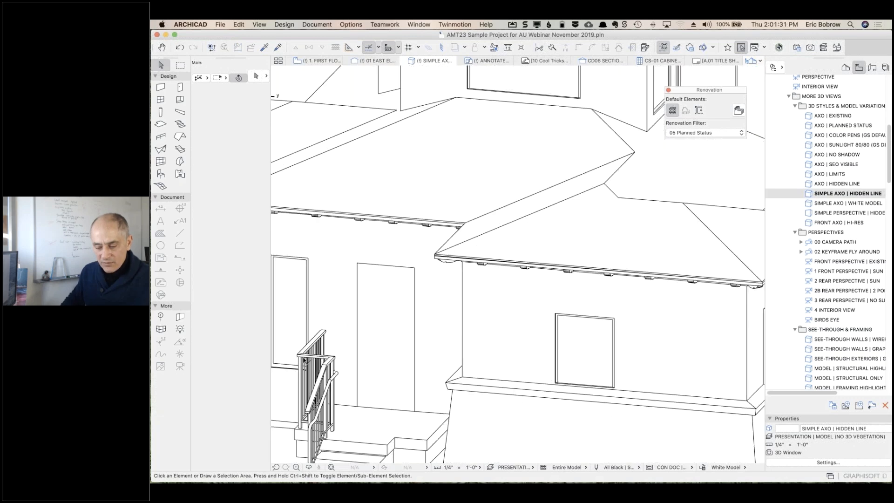
pyautogui.scroll(3, 304, 360)
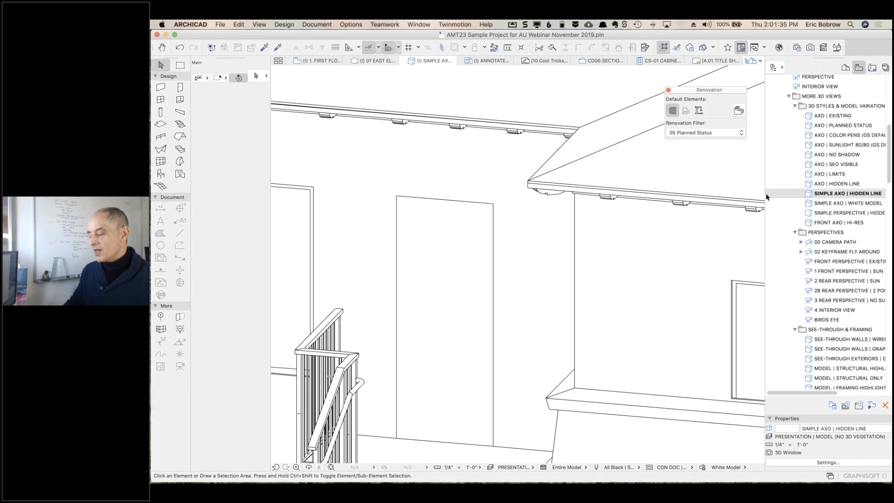
pyautogui.doubleClick(808, 204)
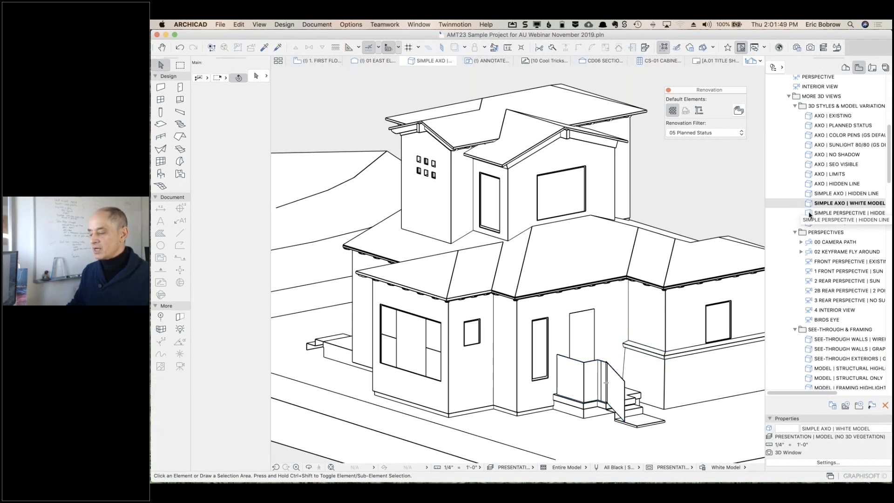
# - Open FRONT PERSPECTIVE | EXISTING and 1 FRONT PERSPECTIVE | SUN to compare the existing and planned building from the front
pyautogui.click(808, 262)
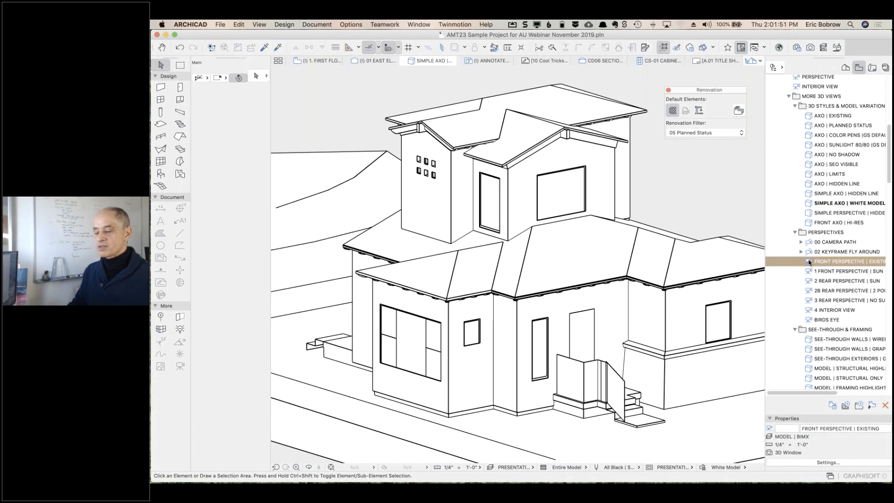
pyautogui.doubleClick(808, 261)
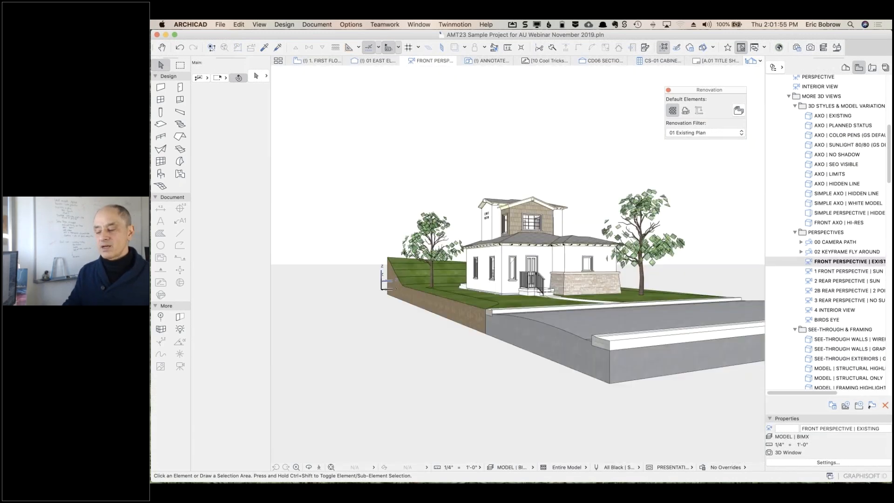
pyautogui.click(808, 271)
pyautogui.doubleClick(808, 272)
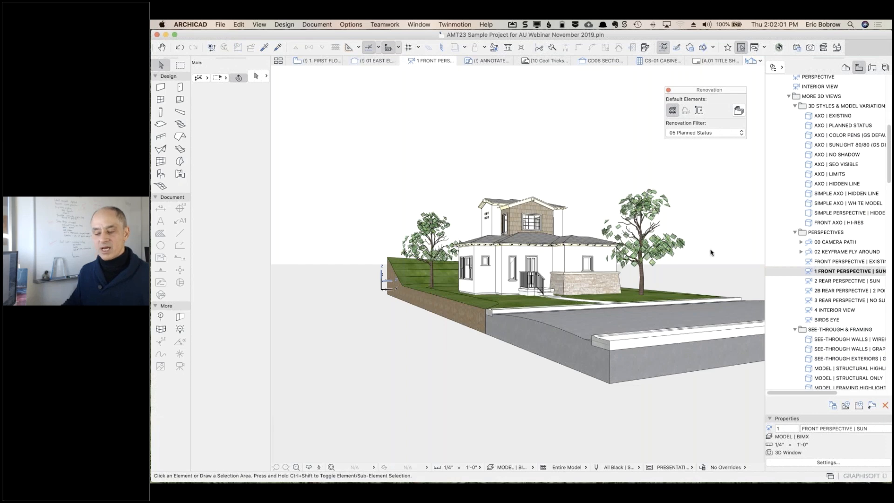
# - Open 2 REAR PERSPECTIVE | SUN and 2B REAR PERSPECTIVE | 2 POINT to compare regular and two-point perspective
pyautogui.doubleClick(809, 281)
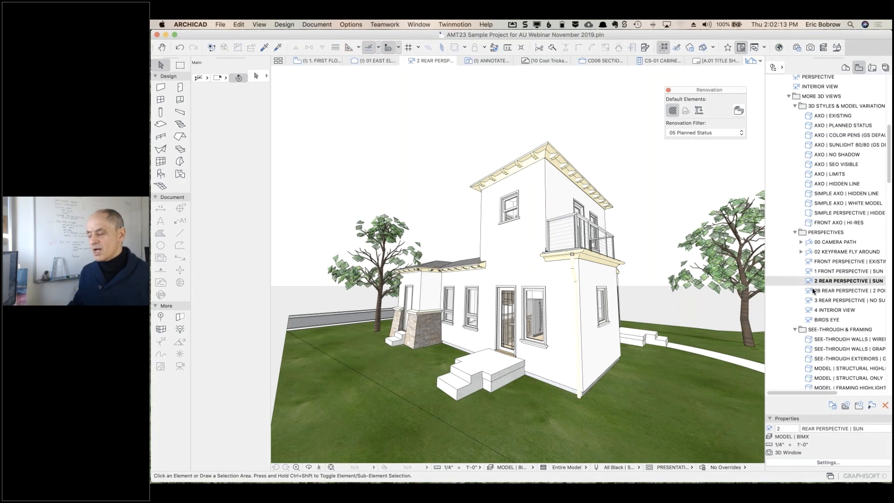
pyautogui.doubleClick(808, 291)
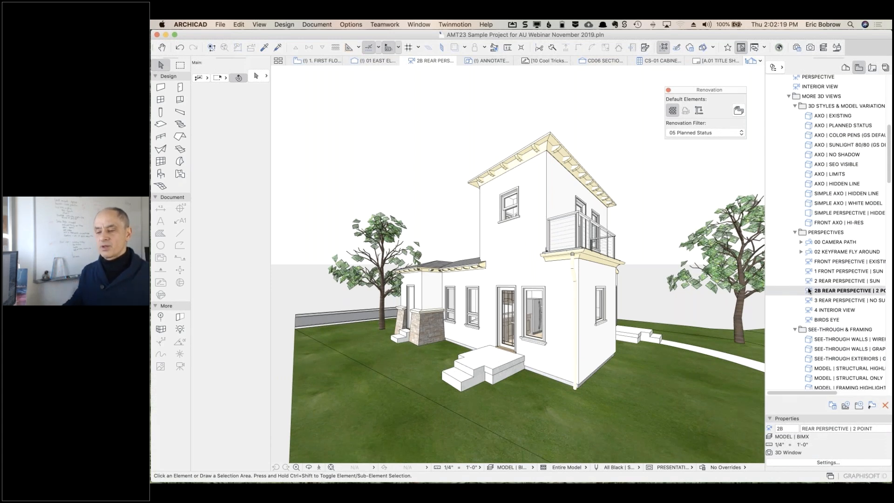
# - Look through the 3D view and 3D navigation commands for the two-point perspective option
pyautogui.click(259, 24)
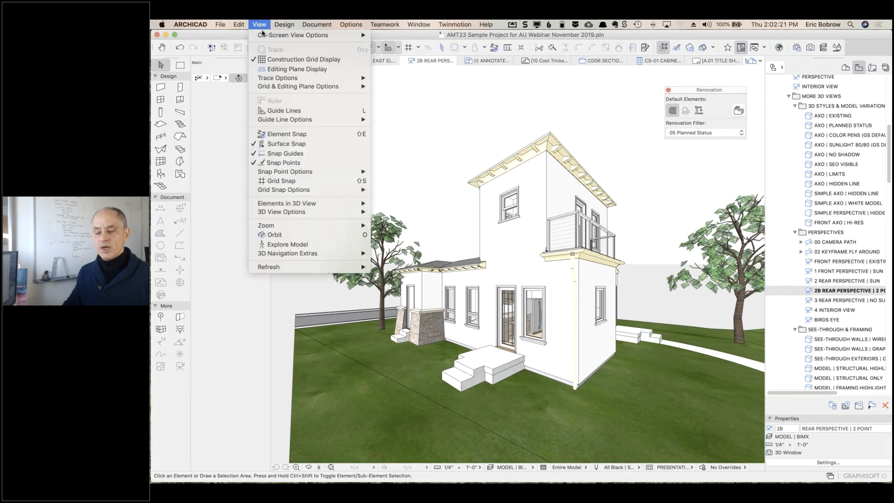
pyautogui.moveTo(279, 214)
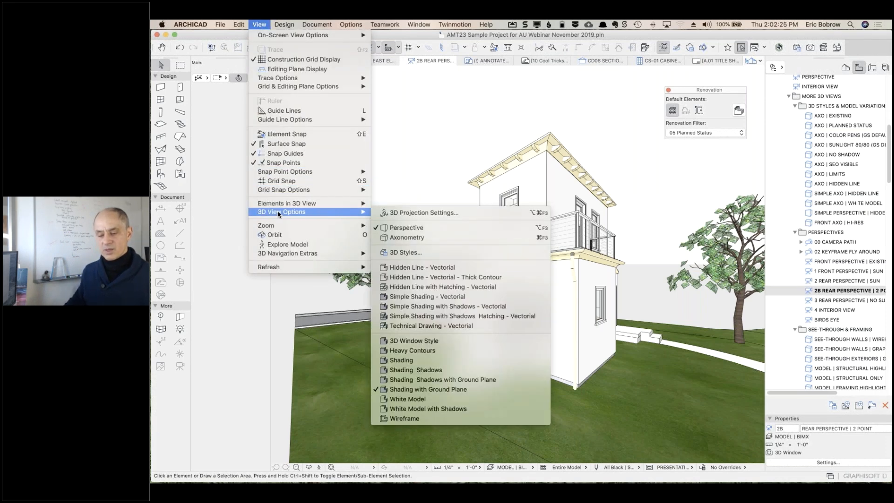
pyautogui.moveTo(290, 254)
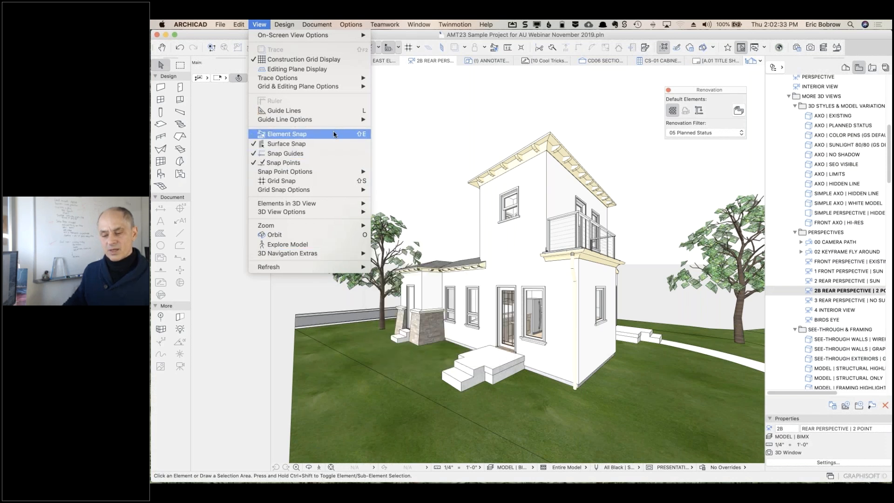
pyautogui.moveTo(333, 120)
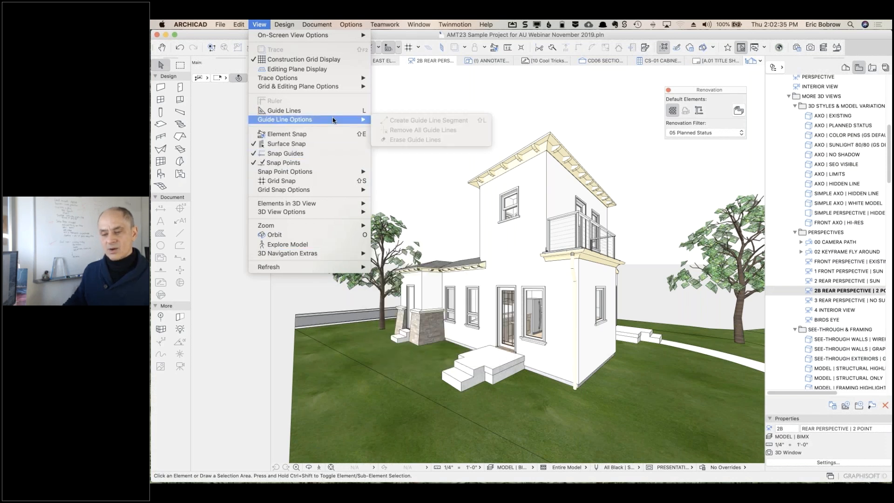
pyautogui.moveTo(345, 22)
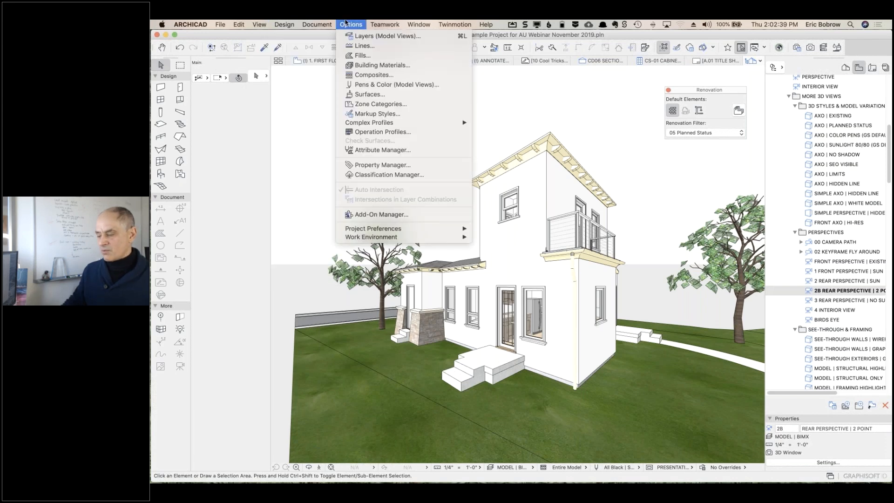
pyautogui.moveTo(257, 25)
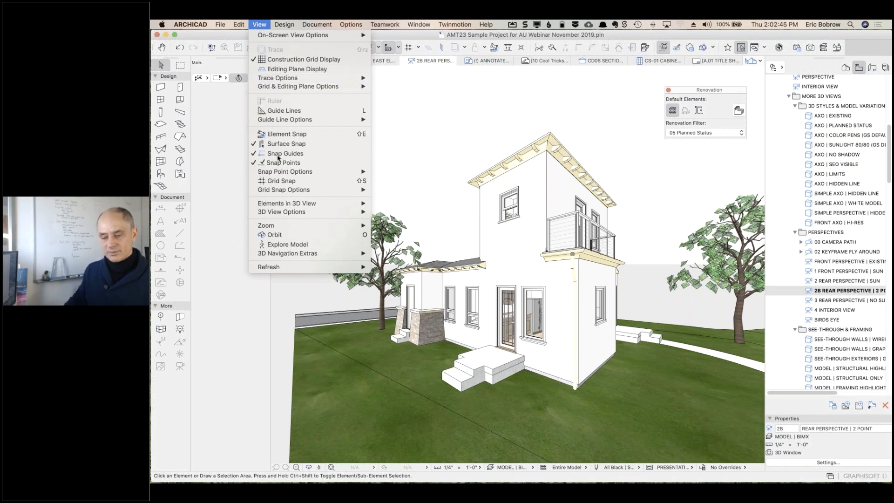
pyautogui.moveTo(282, 213)
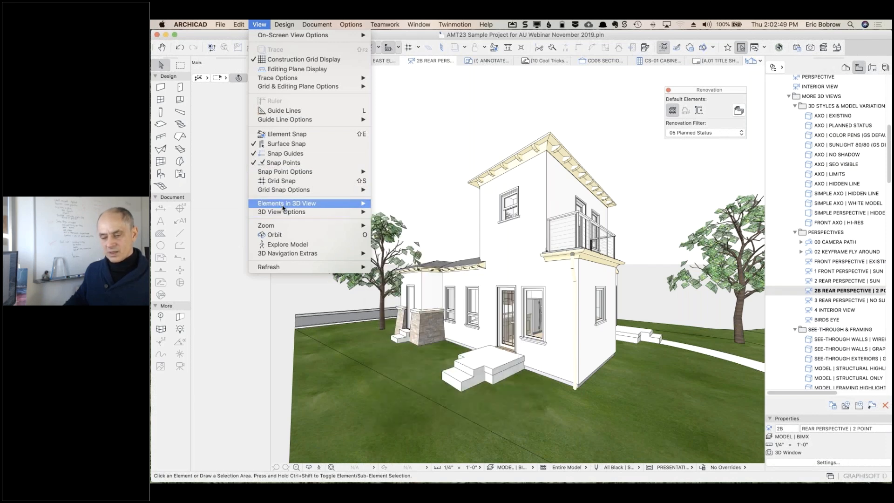
pyautogui.moveTo(282, 255)
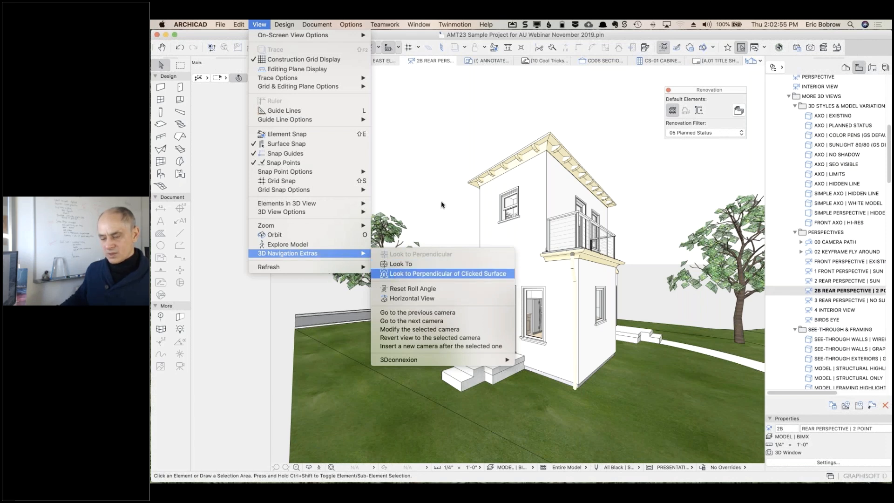
pyautogui.click(482, 189)
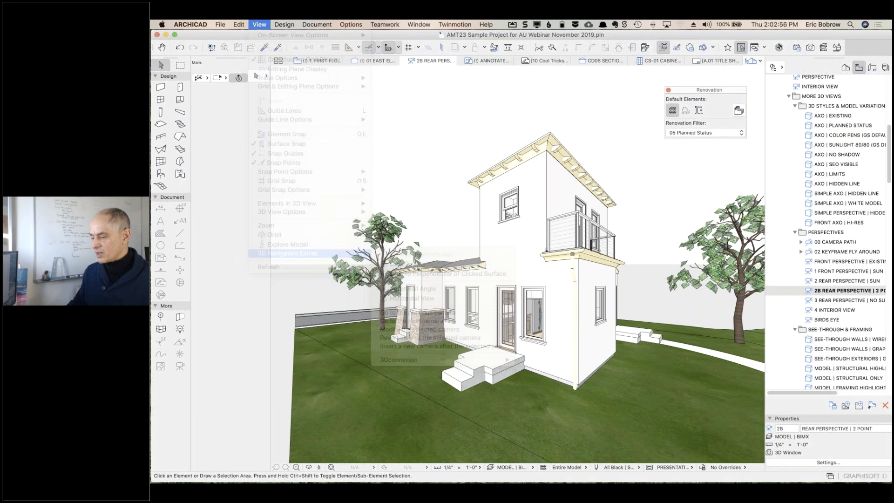
# - Compare the lighting of 3 REAR PERSPECTIVE | NO SUN with 2 REAR PERSPECTIVE | SUN
pyautogui.click(809, 300)
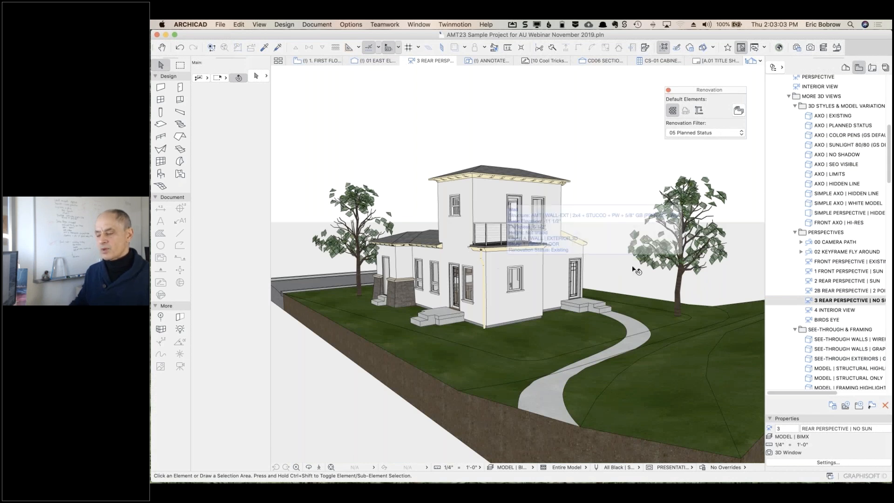
pyautogui.click(810, 282)
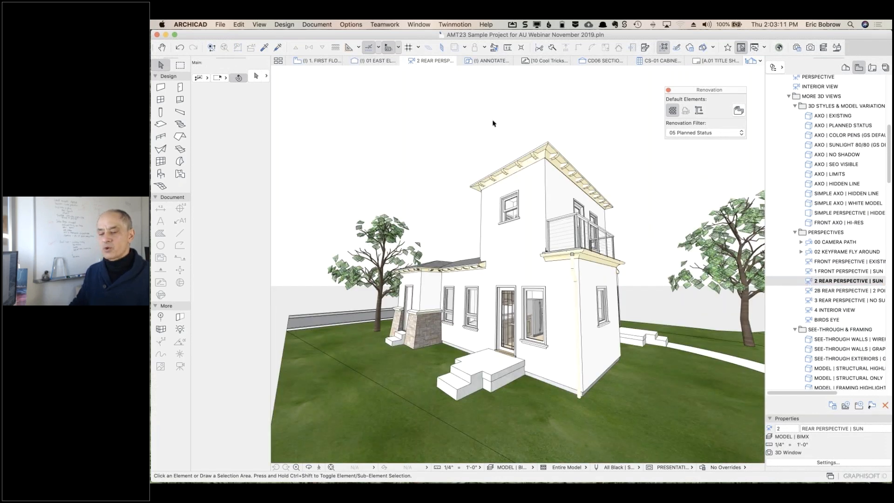
# - Try a custom sun azimuth of 96.58° in the projection settings of 2 REAR PERSPECTIVE | SUN
pyautogui.click(259, 24)
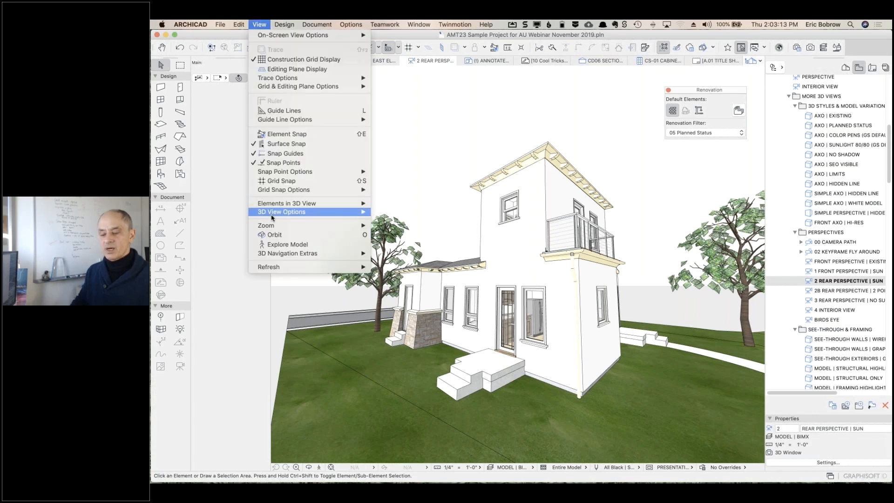
pyautogui.moveTo(361, 216)
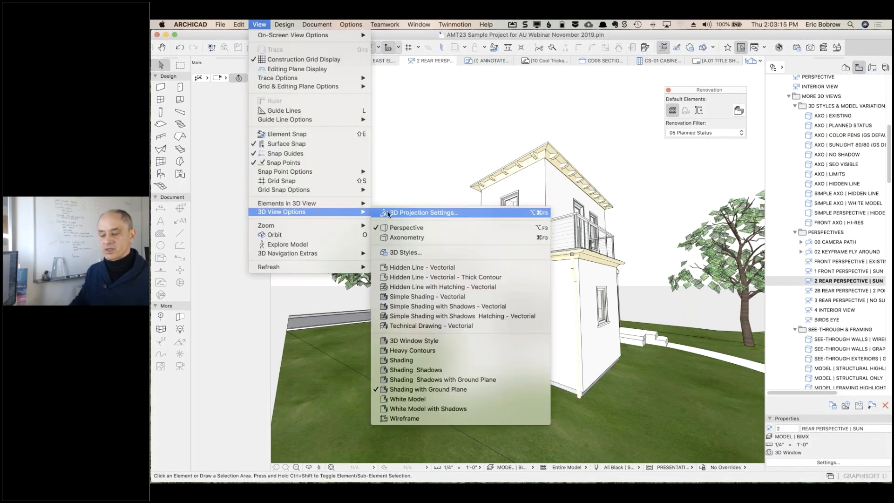
pyautogui.click(410, 203)
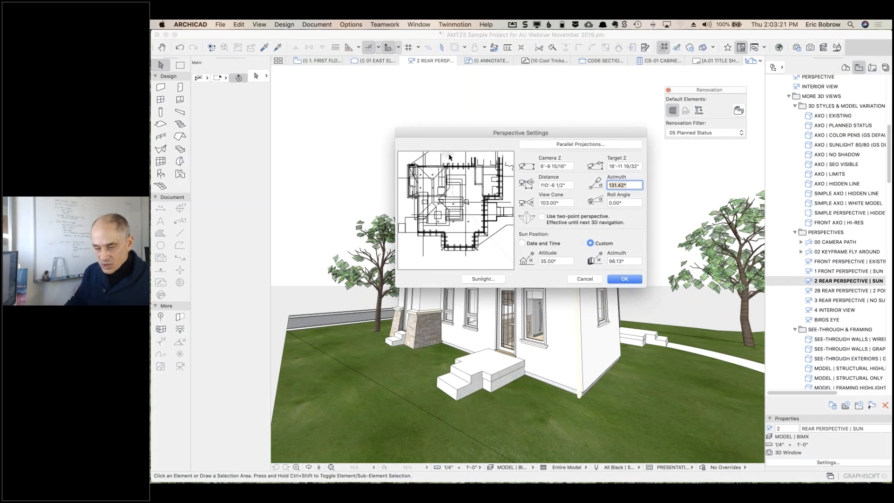
pyautogui.moveTo(447, 156); pyautogui.dragTo(456, 156)
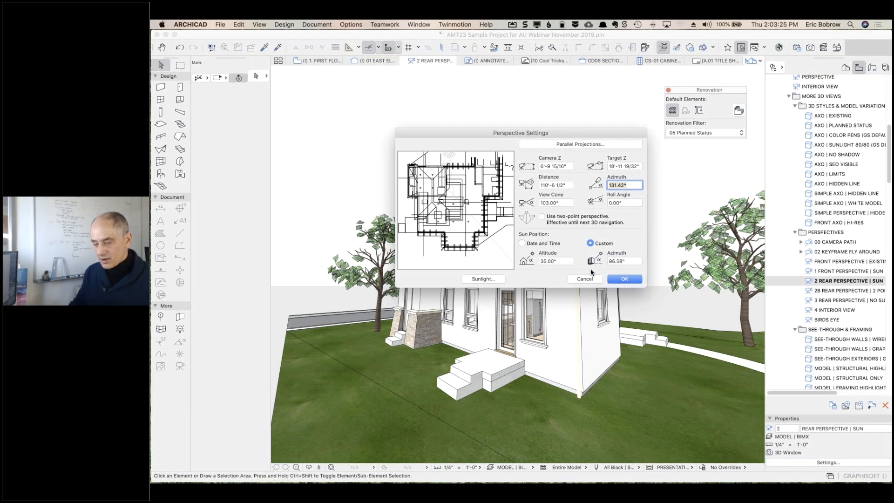
pyautogui.click(585, 279)
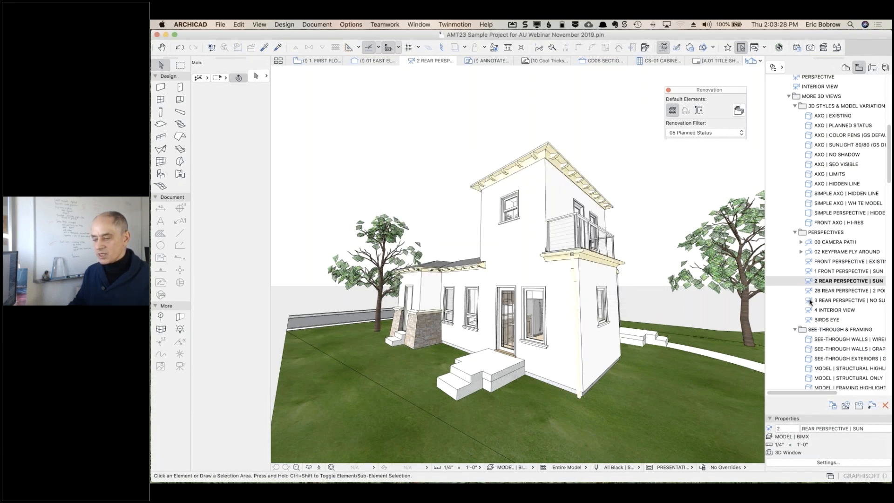
# - Open 3 REAR PERSPECTIVE | NO SUN and set its custom sun azimuth to 63.03° in the projection settings
pyautogui.doubleClick(810, 301)
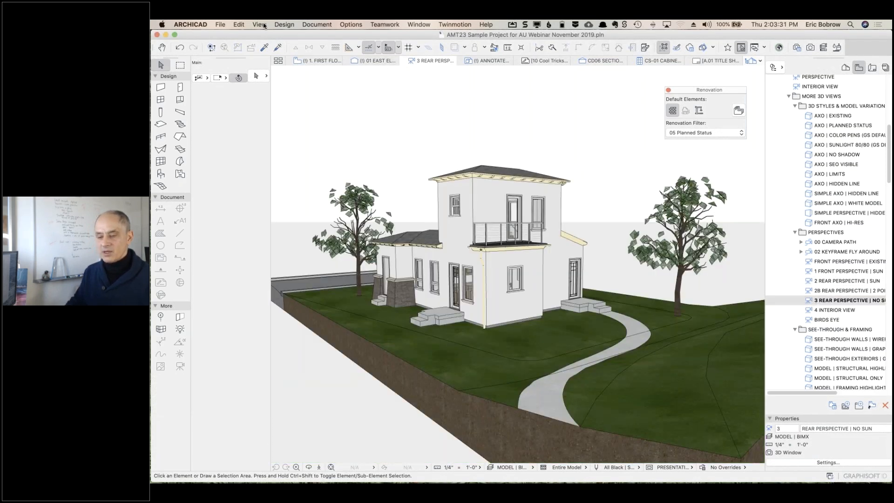
pyautogui.click(262, 25)
pyautogui.moveTo(358, 212)
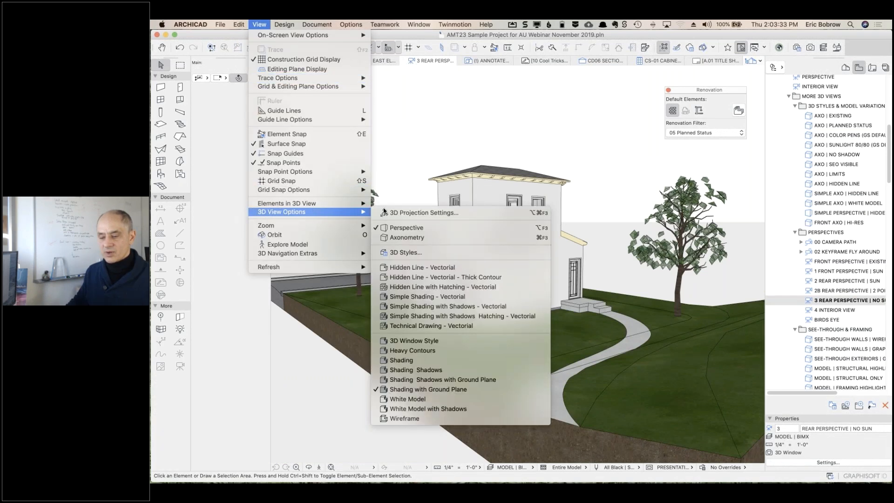
pyautogui.click(394, 213)
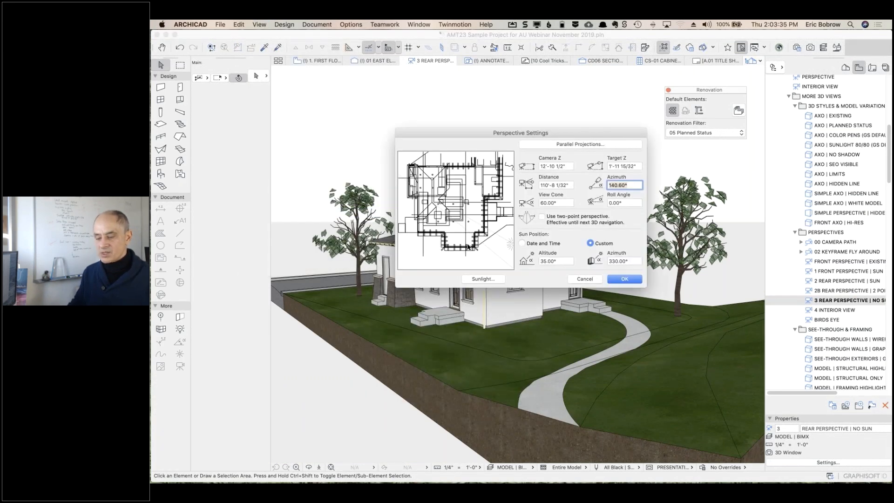
pyautogui.moveTo(512, 246); pyautogui.dragTo(488, 158)
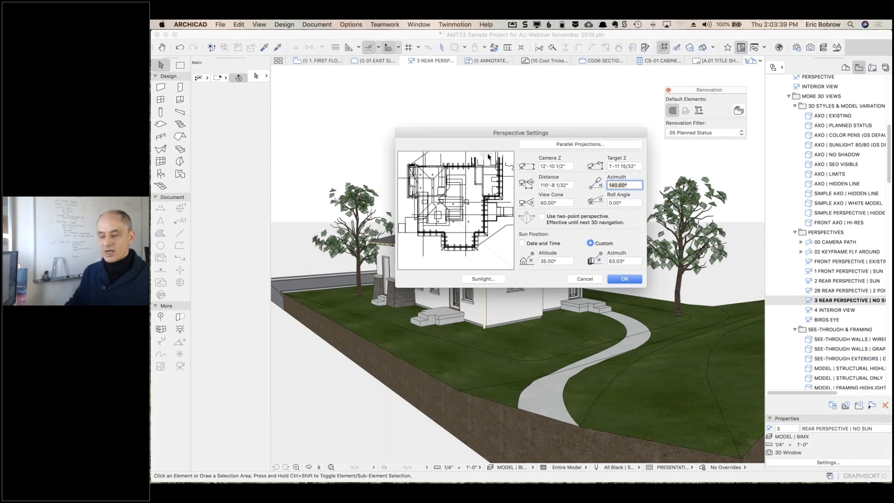
pyautogui.click(624, 279)
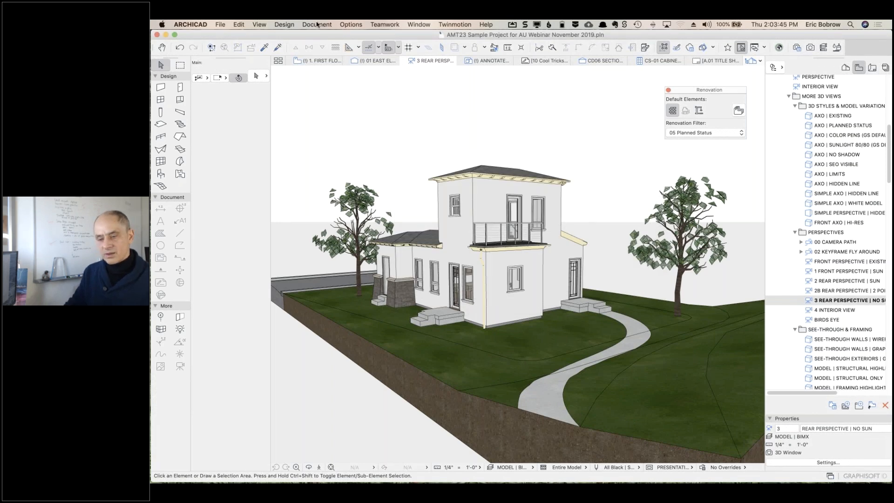
# - Change the custom sun azimuth of the rear perspective to 130.42° in the 3D projection settings
pyautogui.click(260, 25)
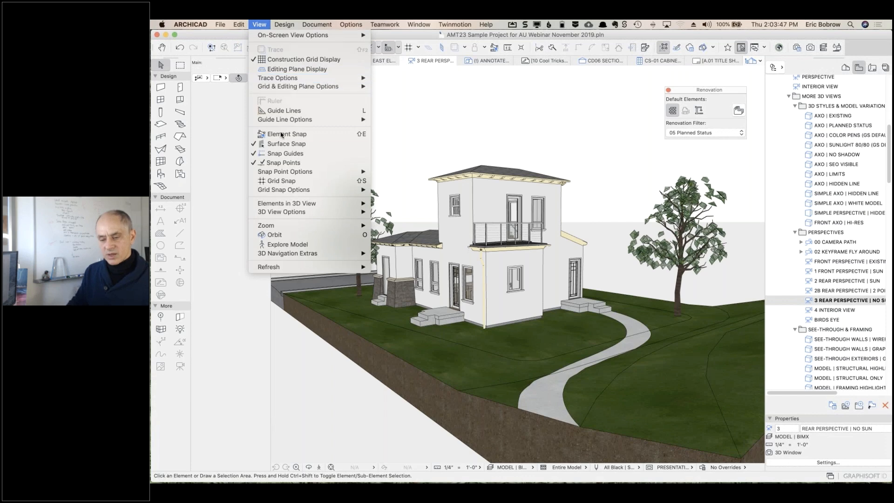
pyautogui.moveTo(351, 210)
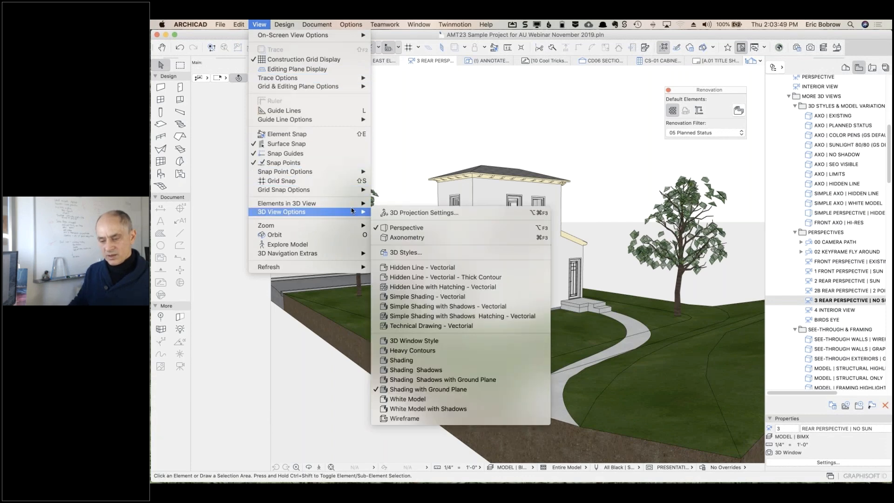
pyautogui.click(399, 213)
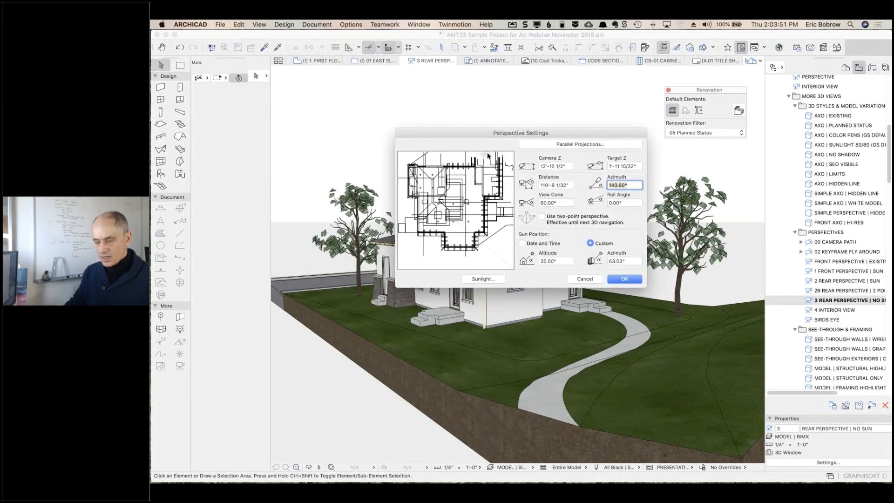
pyautogui.moveTo(484, 155); pyautogui.dragTo(408, 156)
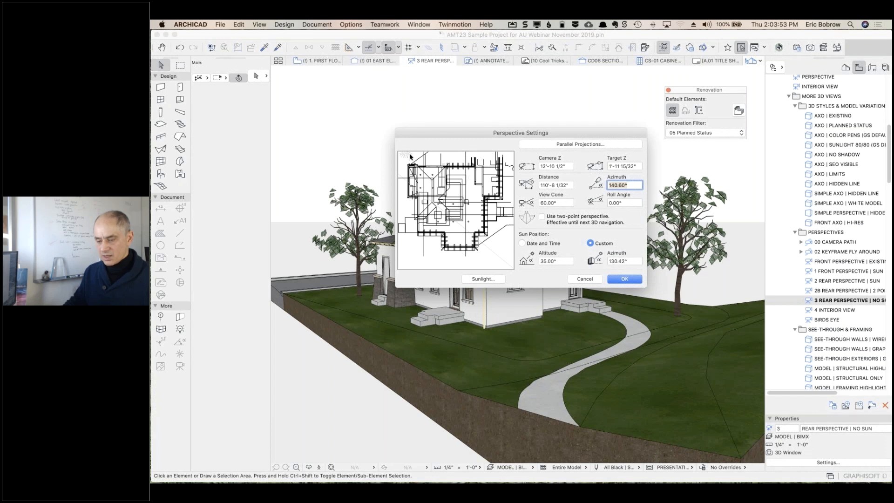
pyautogui.click(624, 279)
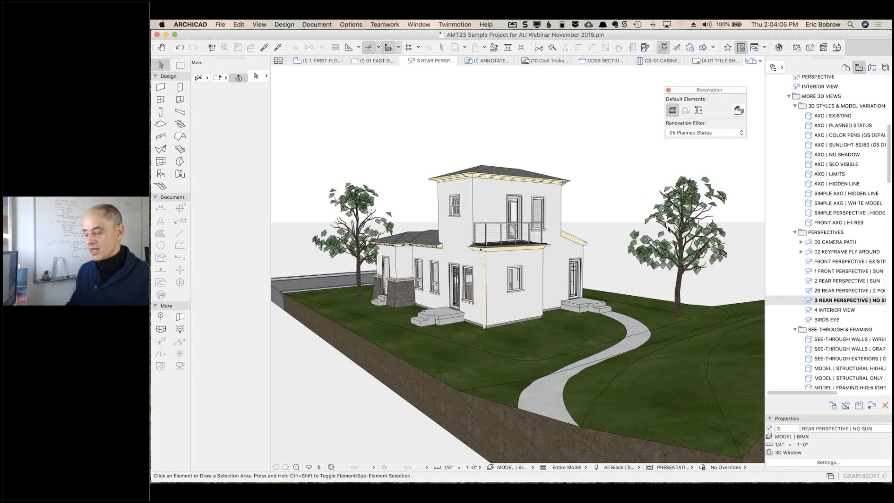
# - Open the saved view SEE-THROUGH WALLS | WIREFRAME LAYERS from the see-through and framing views
pyautogui.scroll(-5, 804, 281)
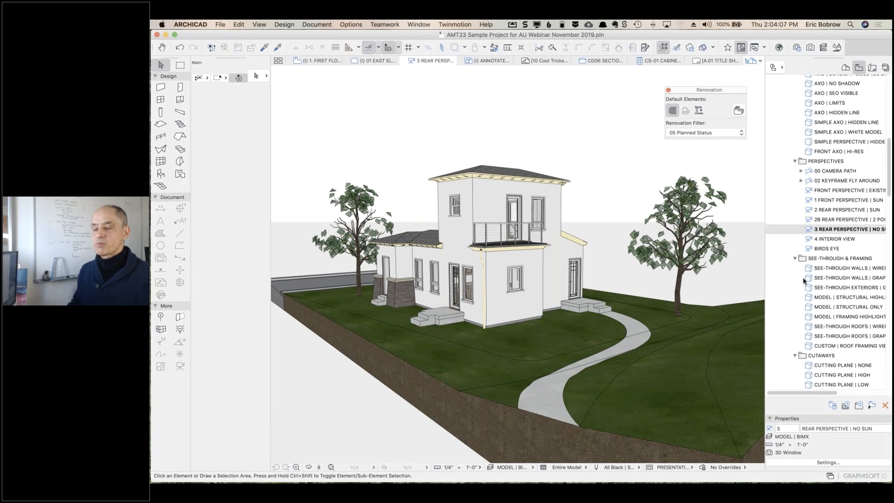
pyautogui.scroll(-1, 804, 280)
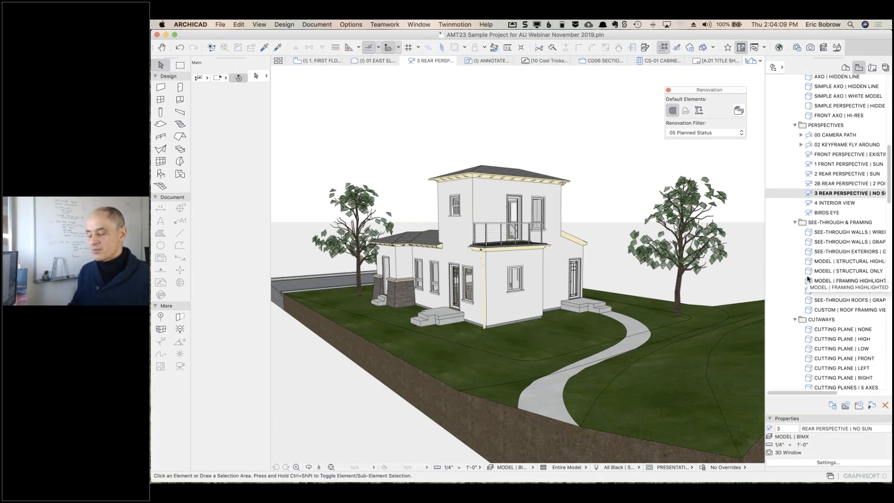
pyautogui.doubleClick(809, 232)
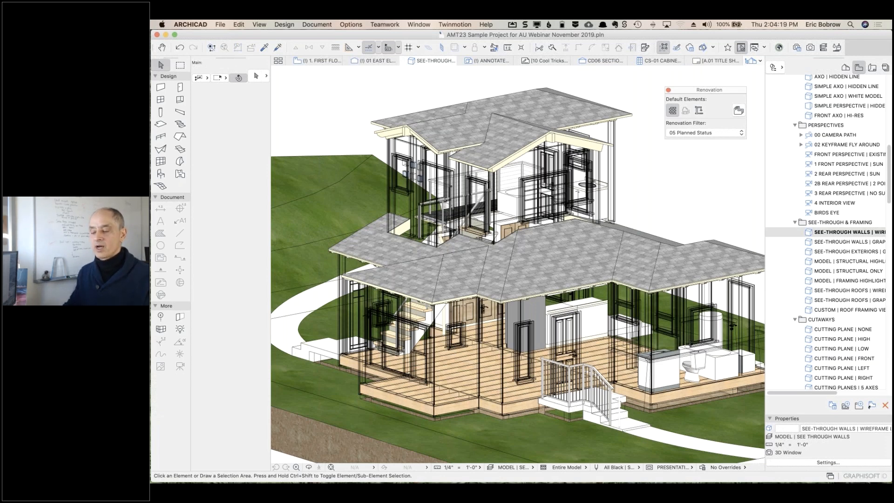
# - Inspect how the MODEL | SEE THROUGH WALLS layer combination handles the A | WALL | INTERIOR layer, without keeping any changes
pyautogui.press('super+l')
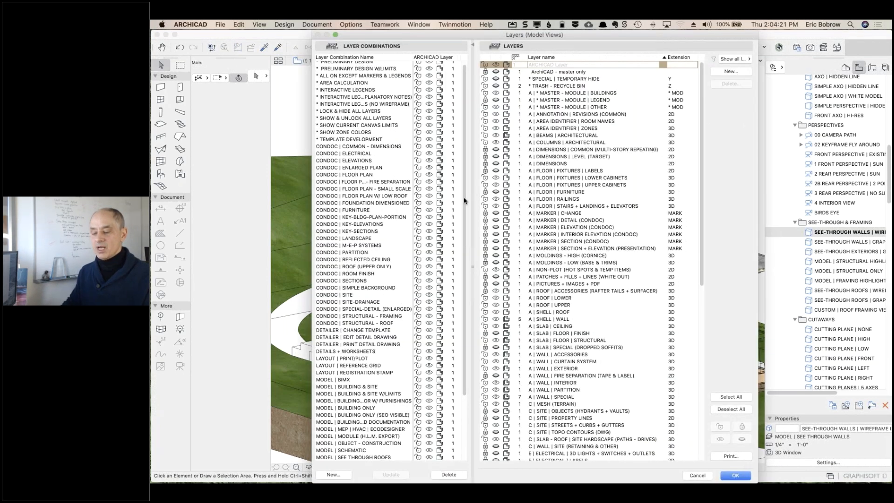
pyautogui.scroll(-4, 464, 201)
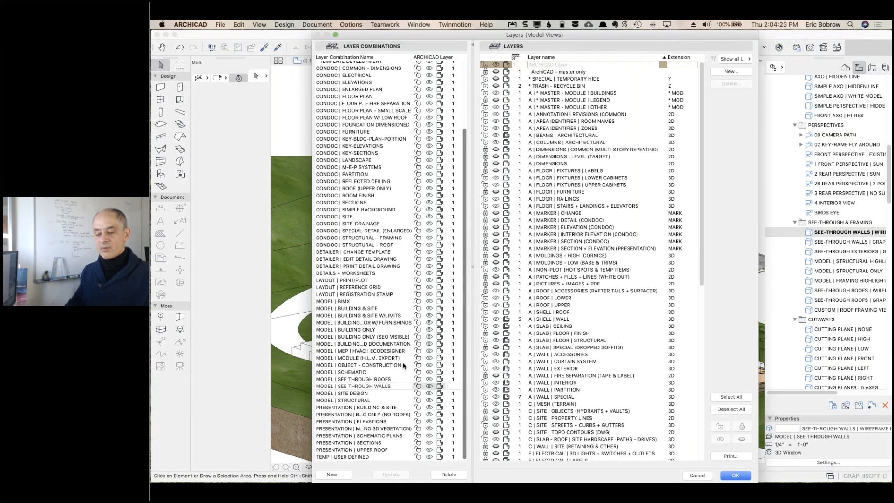
pyautogui.click(346, 386)
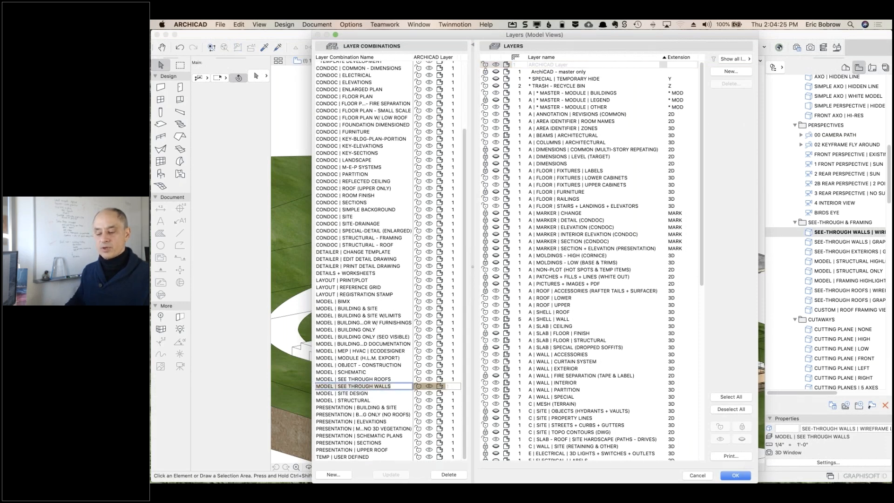
pyautogui.click(508, 383)
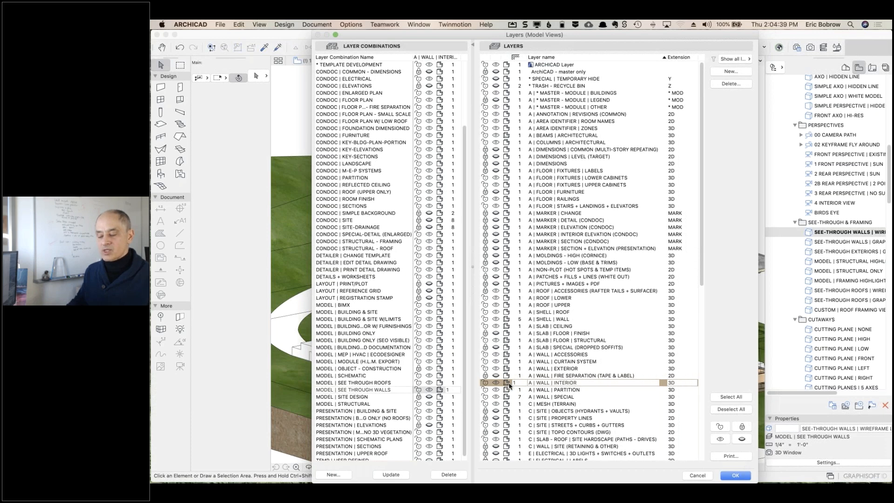
pyautogui.click(698, 475)
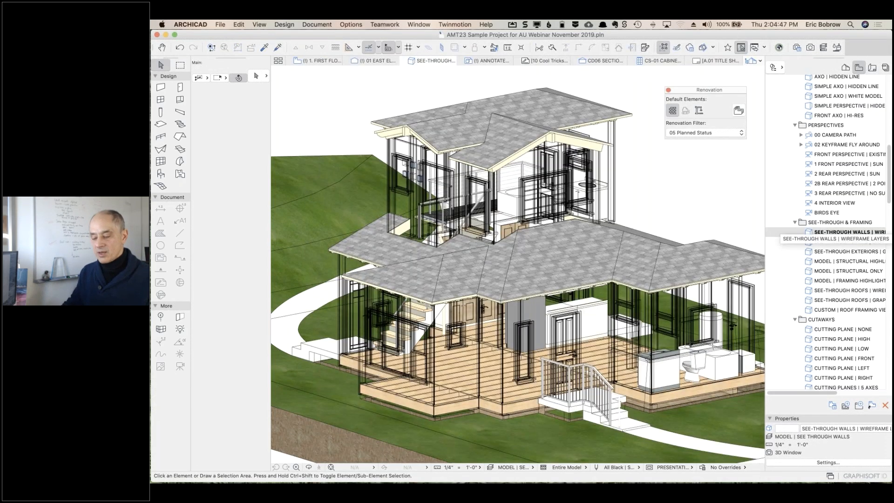
pyautogui.keyDown('shift'); pyautogui.moveTo(684, 217); pyautogui.dragTo(723, 217, button='middle'); pyautogui.keyUp('shift')
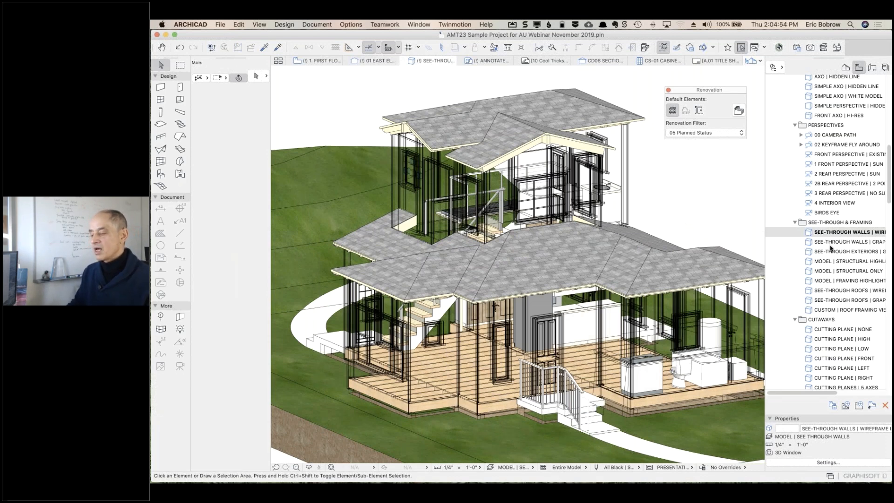
# - Compare the saved views MODEL | STRUCTURAL HIGHLIGHTED, MODEL | STRUCTURAL ONLY and MODEL | FRAMING HIGHLIGHTED
pyautogui.doubleClick(808, 261)
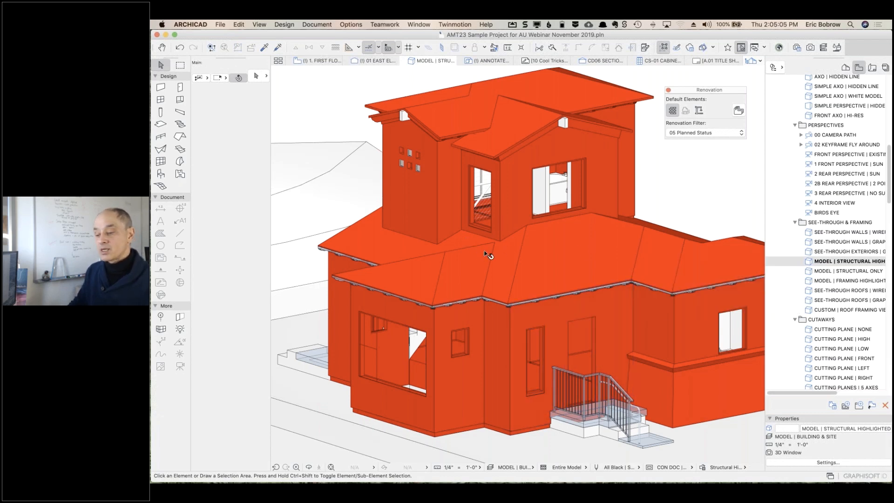
pyautogui.click(807, 272)
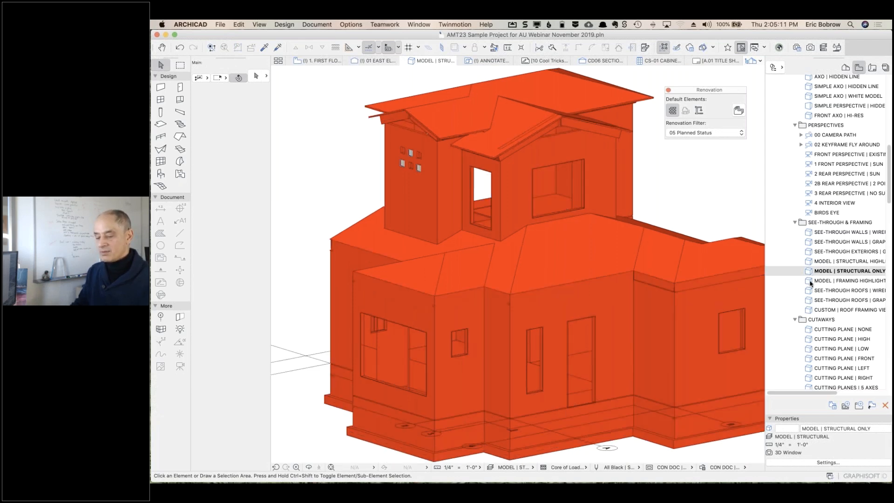
pyautogui.click(810, 280)
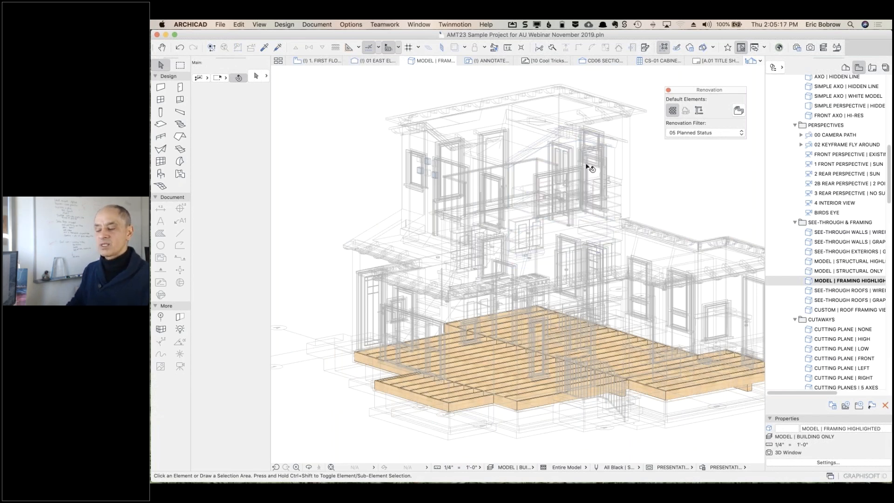
# - Examine the See-Through ALL 3D Elements and See Structural Framing rules of the PRESENTATION | FRAMING ONLY graphic override combination
pyautogui.click(703, 467)
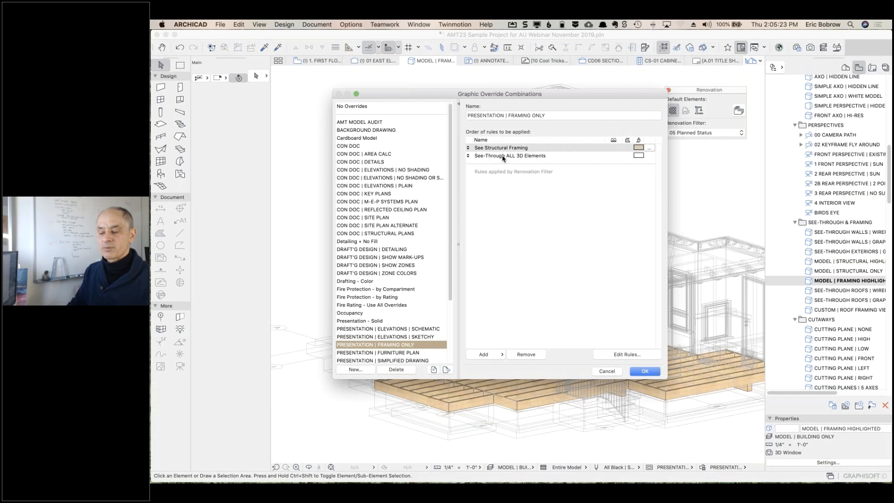
pyautogui.click(505, 157)
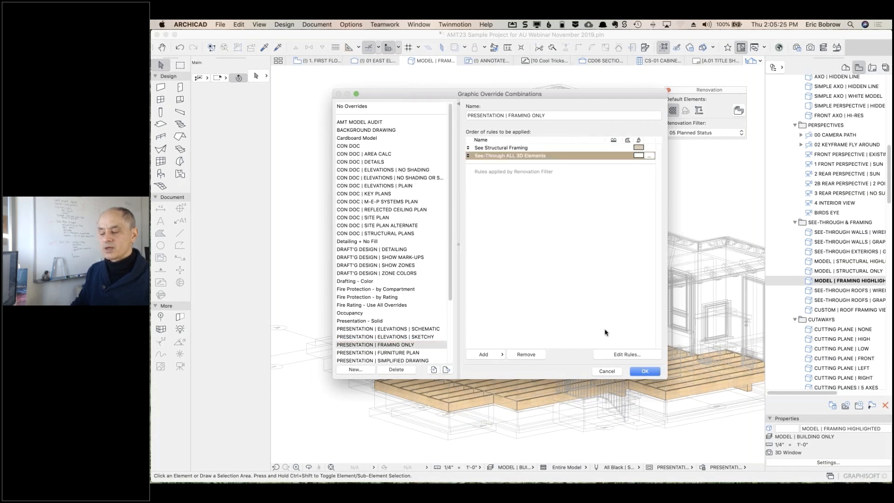
pyautogui.click(614, 355)
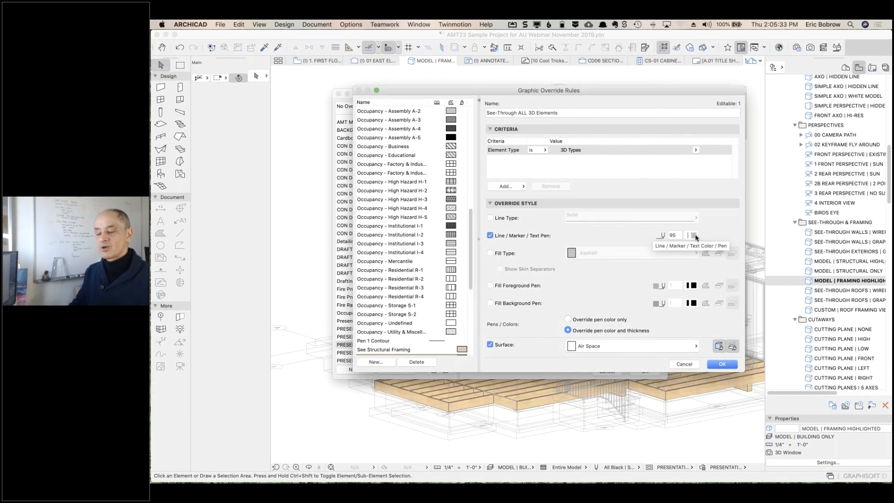
pyautogui.click(683, 363)
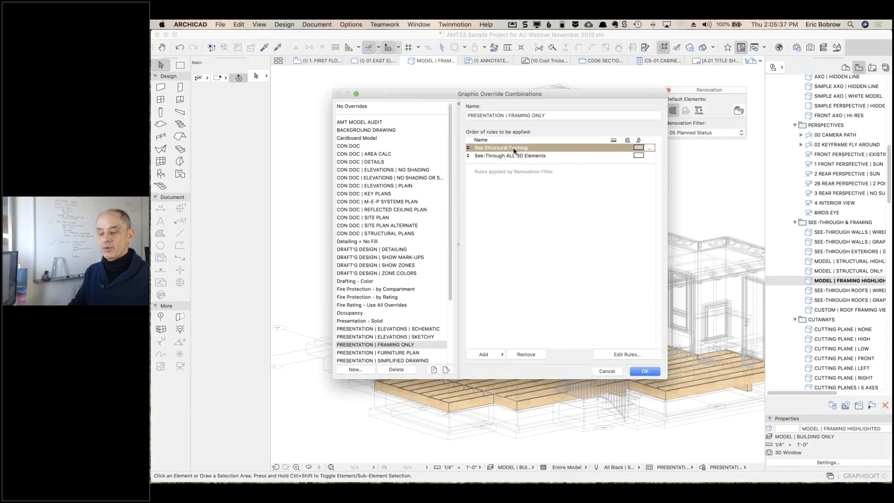
pyautogui.click(617, 355)
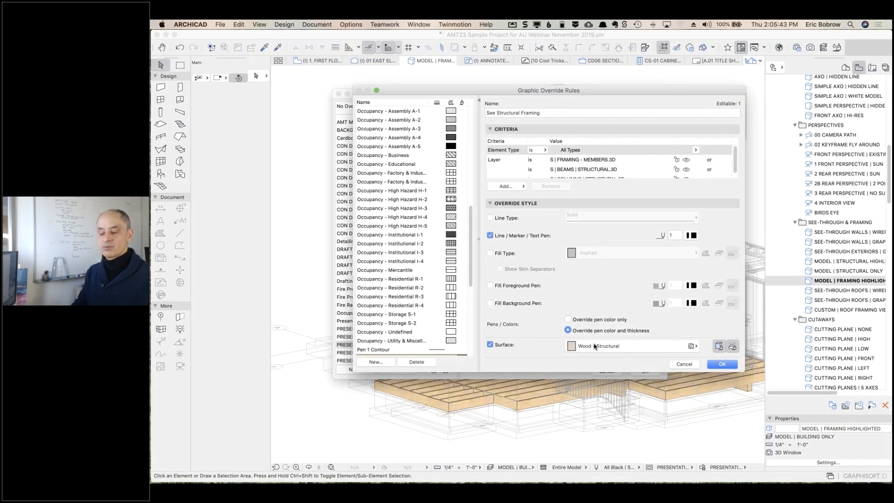
pyautogui.click(683, 364)
pyautogui.click(606, 371)
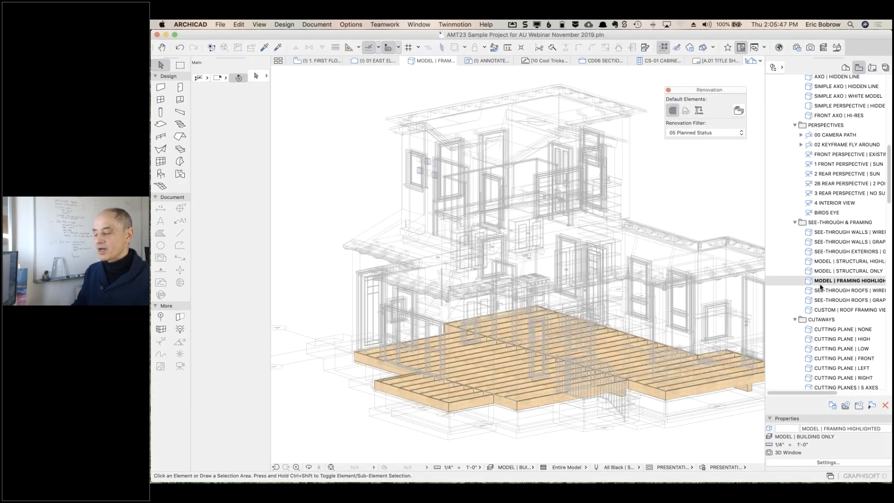
# - Open CUTAWAY AXO | NATURAL and look closely at the cut base cabinet under the kitchen sink and the upper floor slab
pyautogui.scroll(-5, 826, 288)
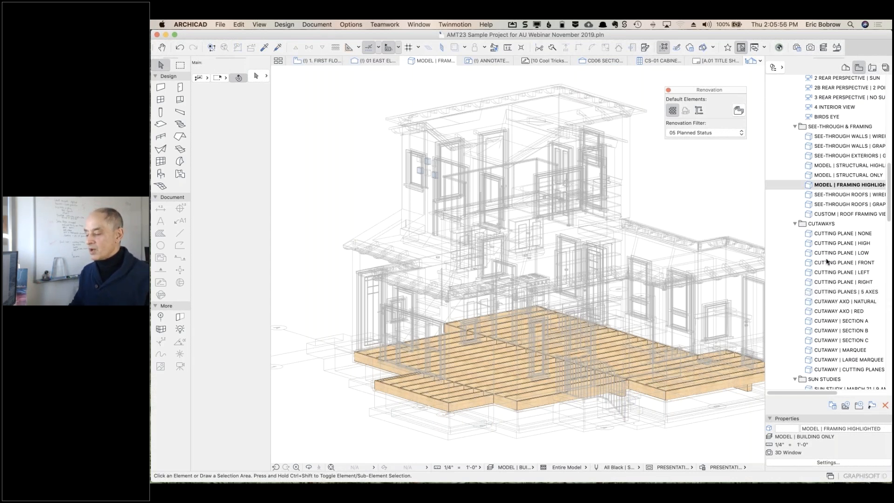
pyautogui.doubleClick(808, 303)
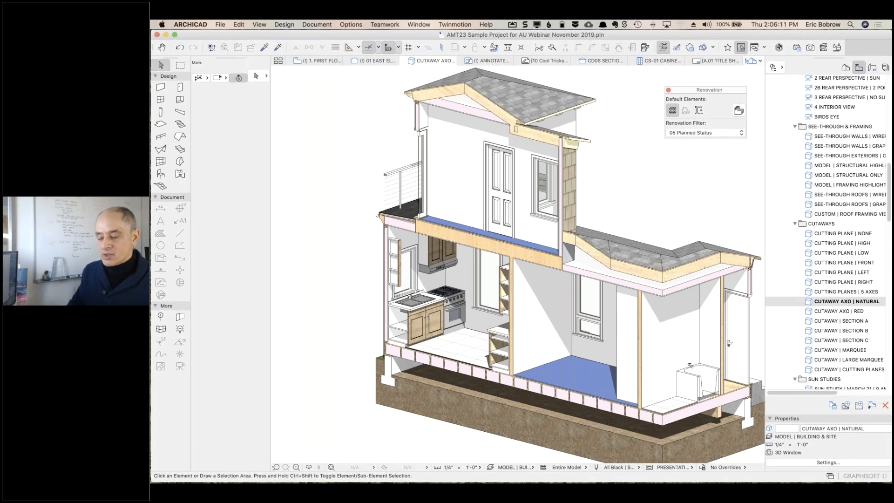
pyautogui.scroll(10, 446, 330)
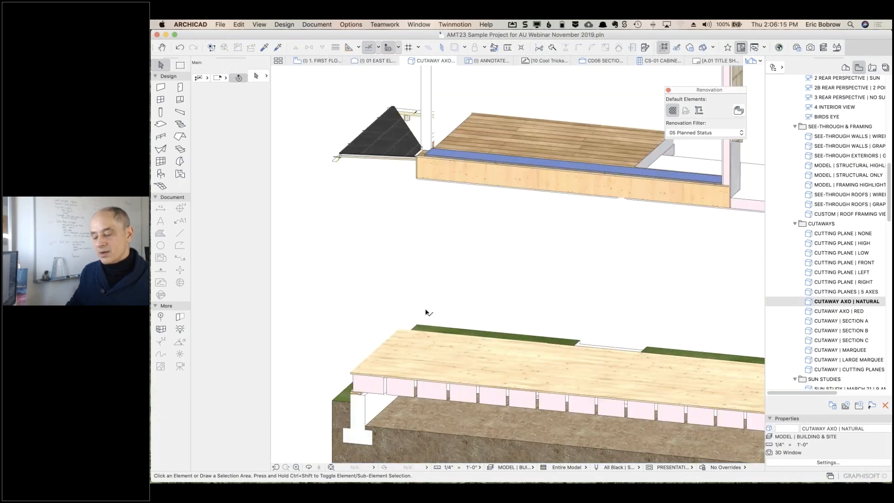
pyautogui.scroll(-10, 425, 312)
pyautogui.click(419, 314)
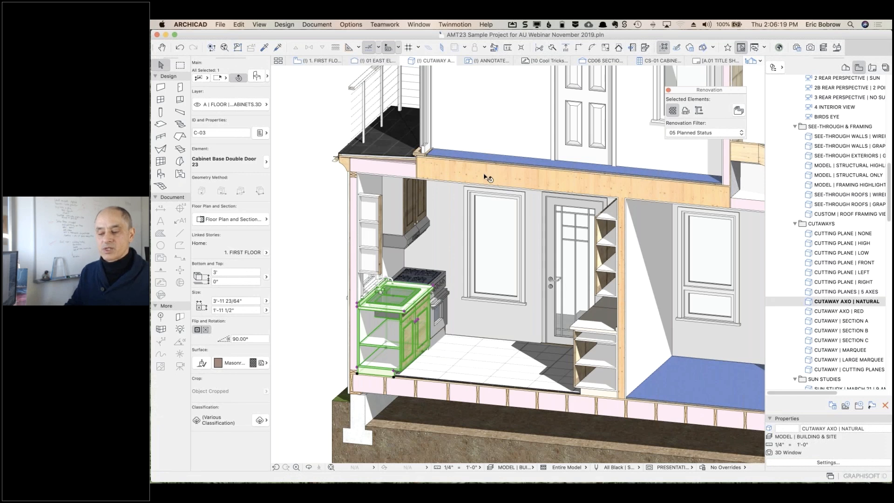
pyautogui.click(504, 179)
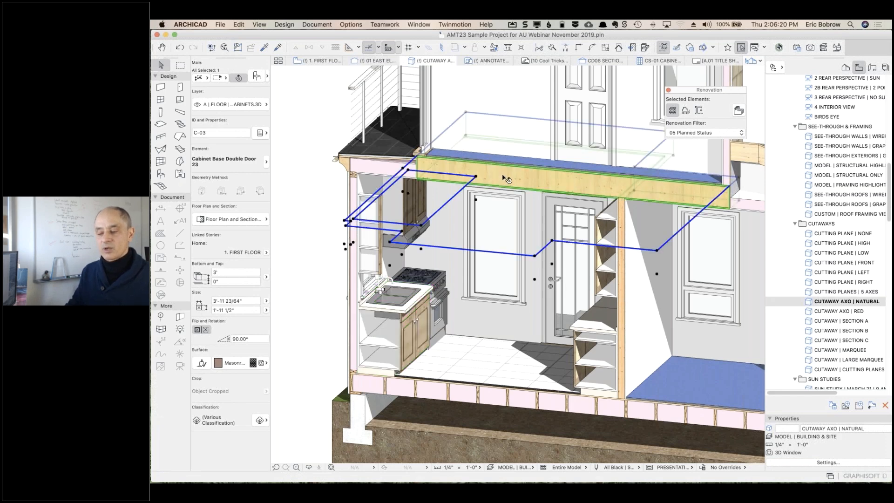
pyautogui.click(324, 138)
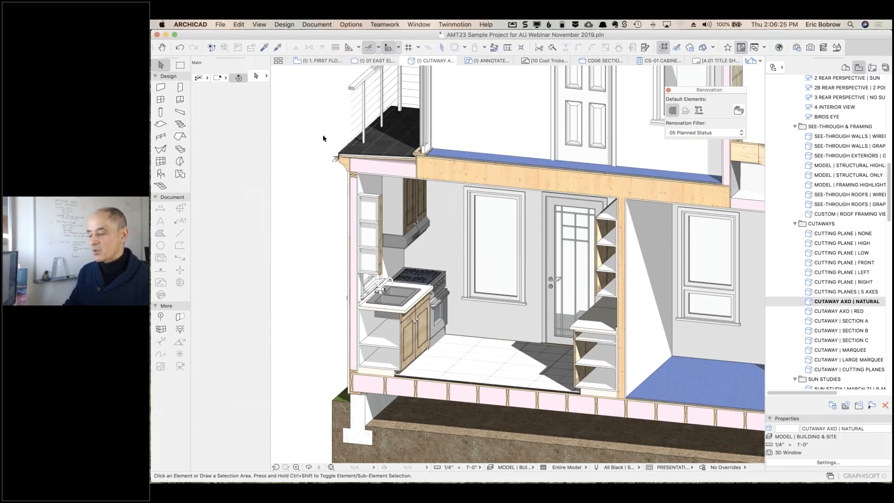
pyautogui.click(809, 305)
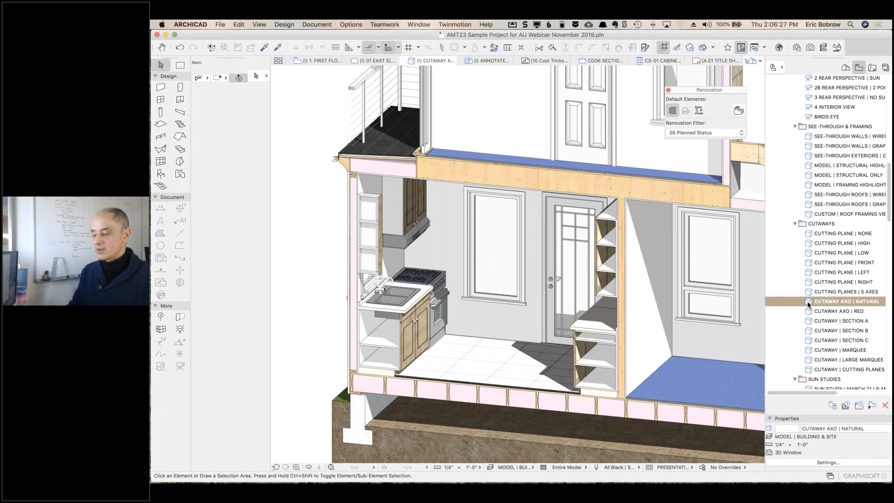
# - Compare CUTAWAY AXO | NATURAL with CUTAWAY AXO | RED and inspect the red view's custom cut surface settings in Filter and Cut Elements in 3D
pyautogui.doubleClick(809, 303)
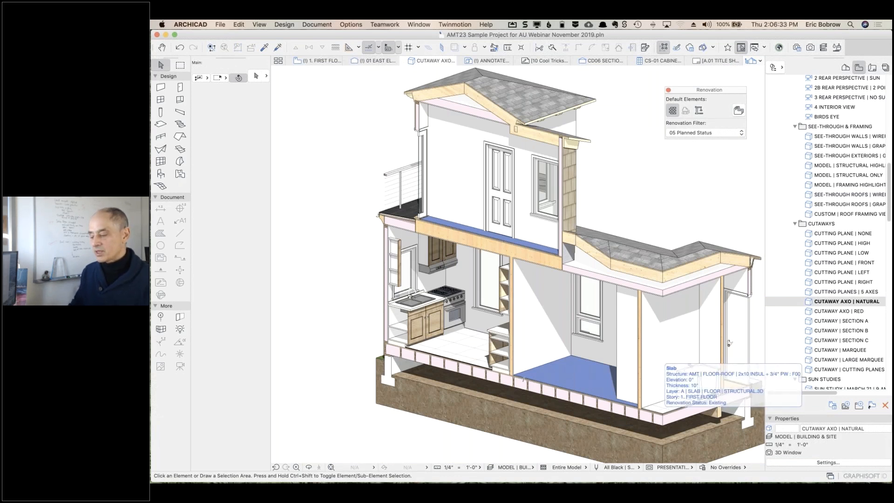
pyautogui.doubleClick(807, 312)
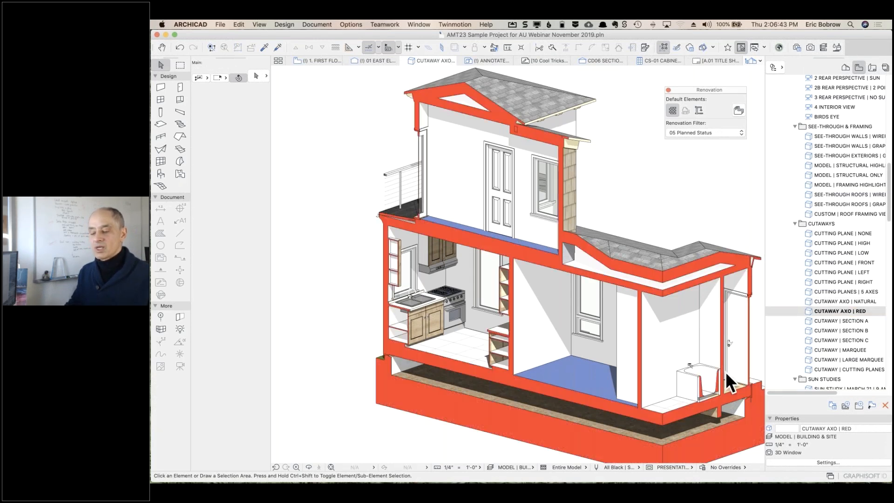
pyautogui.click(259, 25)
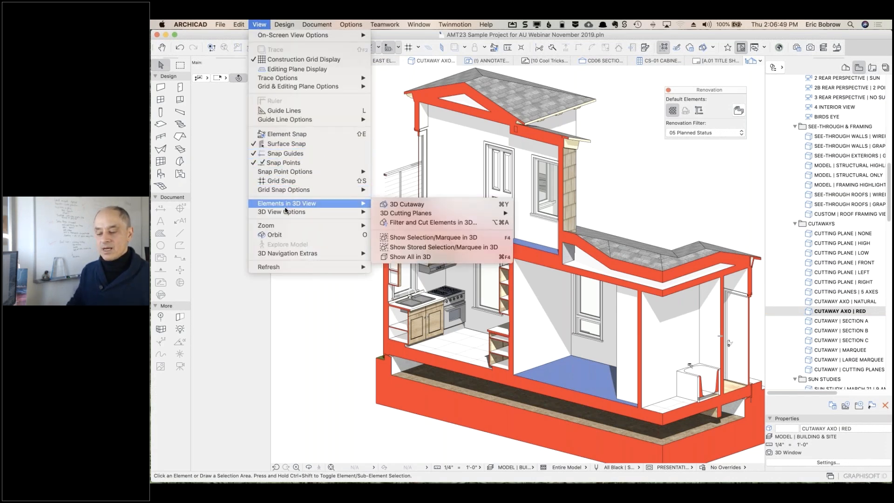
pyautogui.moveTo(287, 203)
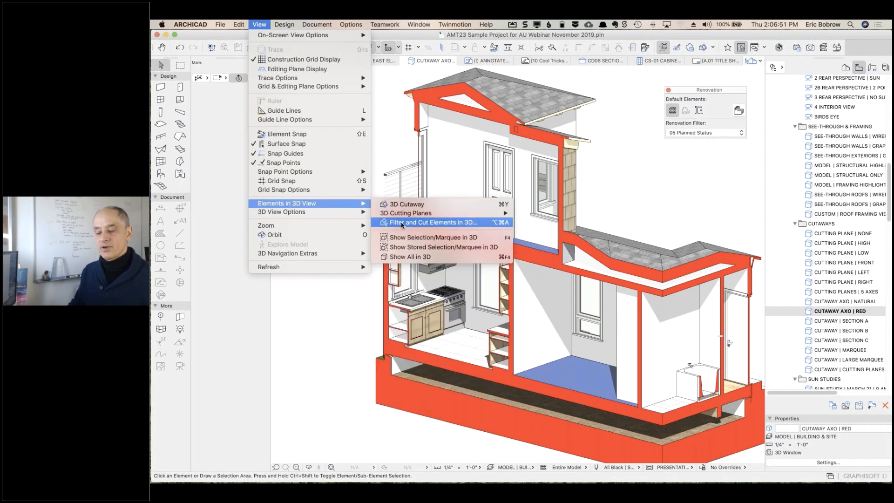
pyautogui.click(433, 224)
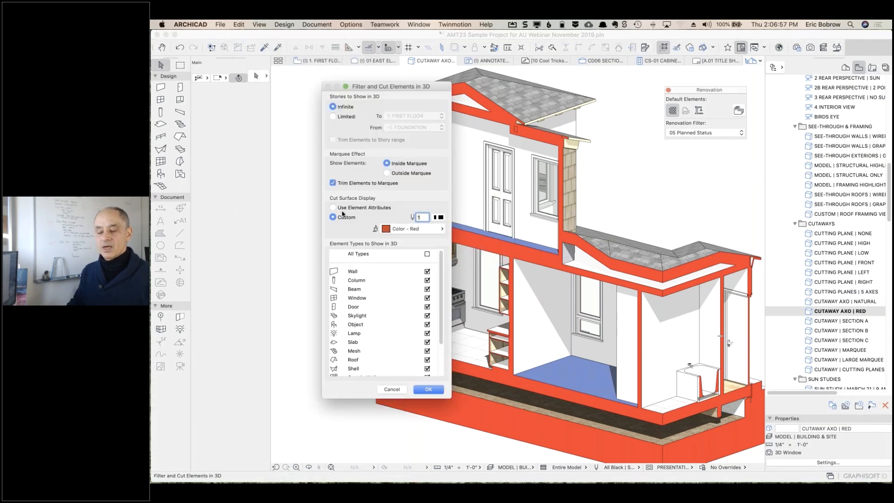
pyautogui.click(406, 231)
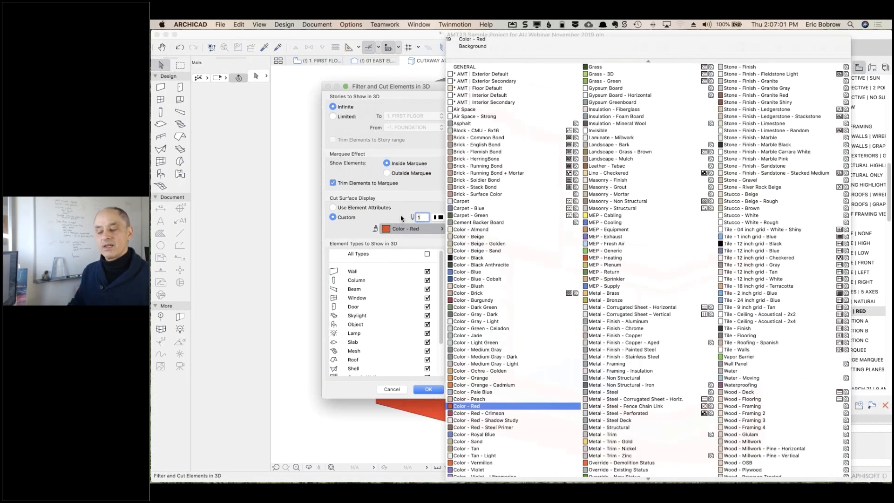
pyautogui.click(400, 217)
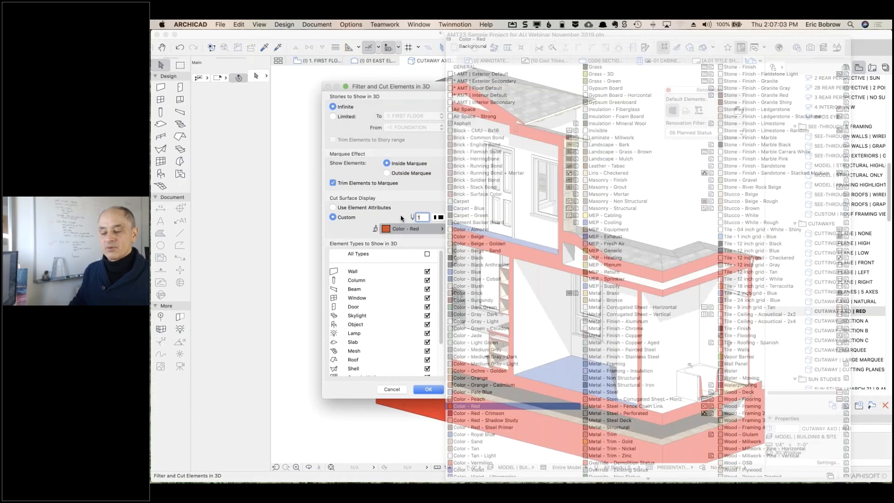
pyautogui.click(398, 389)
# - Reopen CUTAWAY AXO | NATURAL and check its Cut Surface Display option in Filter and Cut Elements in 3D, cancelling the dialog
pyautogui.doubleClick(808, 302)
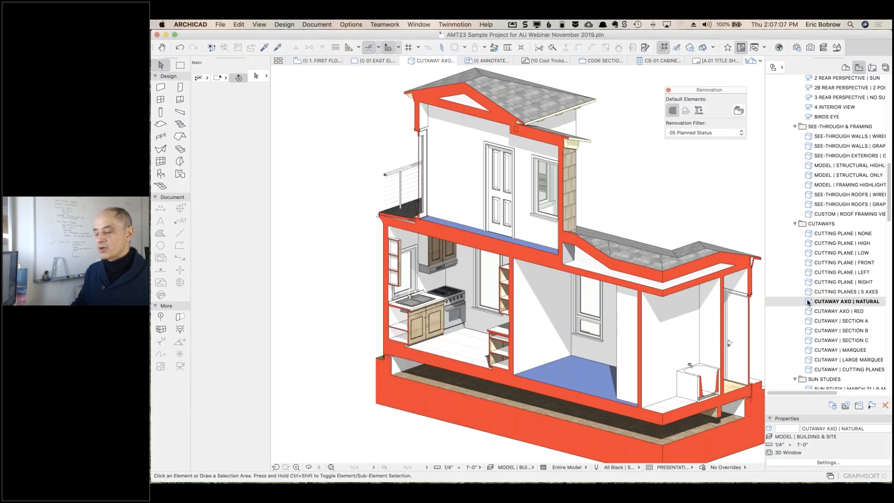
pyautogui.click(259, 24)
pyautogui.moveTo(288, 203)
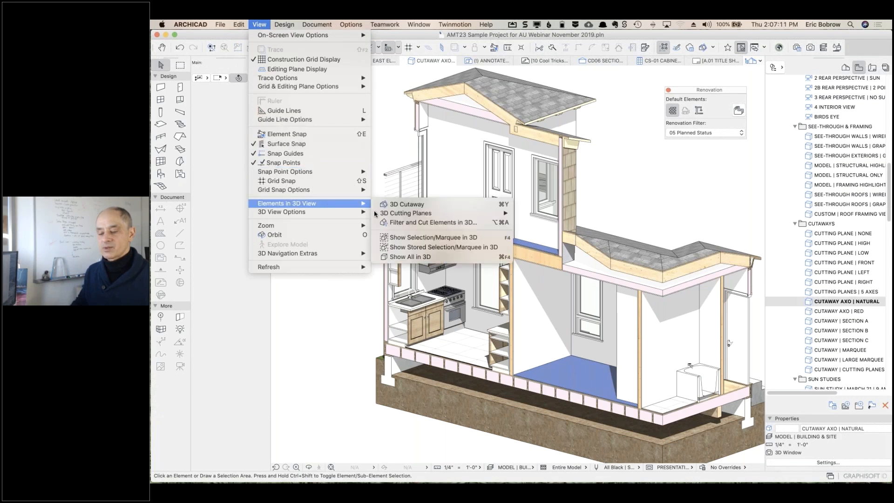
pyautogui.click(401, 223)
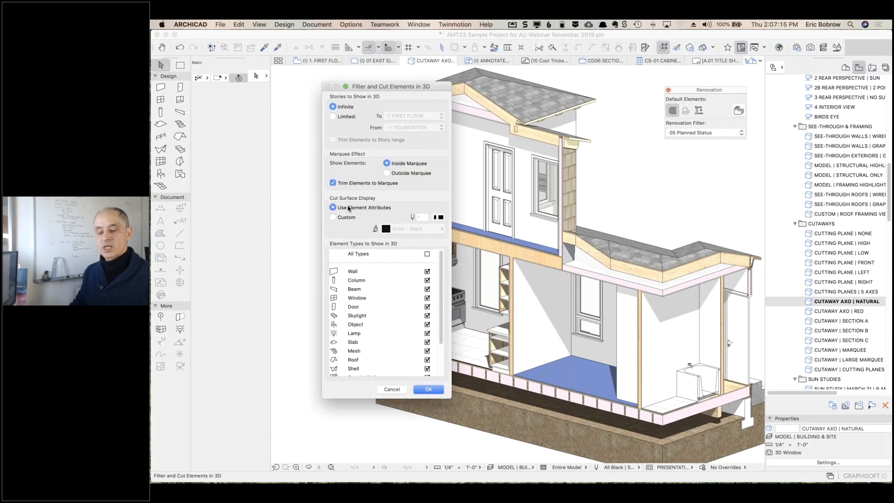
pyautogui.click(391, 389)
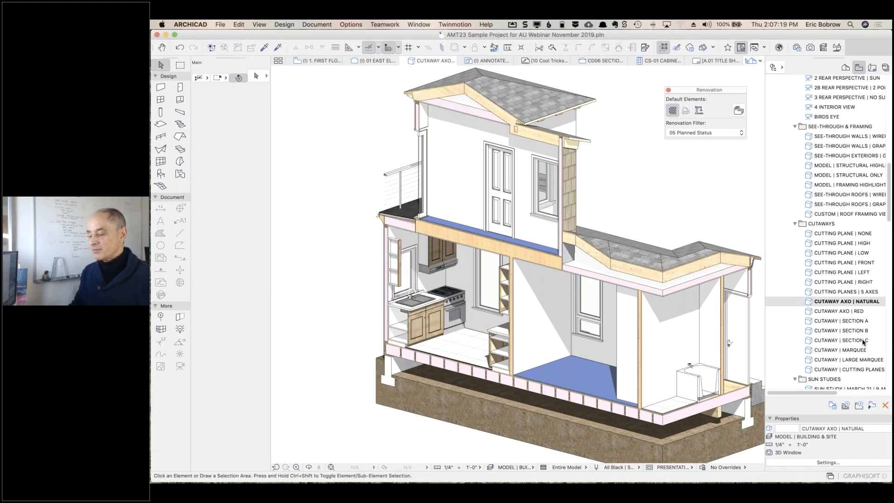
# - Inspect the sun position and Sunlight settings of SUN STUDY | MARCH 21 | 9 AM and compare that view with SUN STUDY | MARCH 21 | 3 PM
pyautogui.scroll(-3, 856, 342)
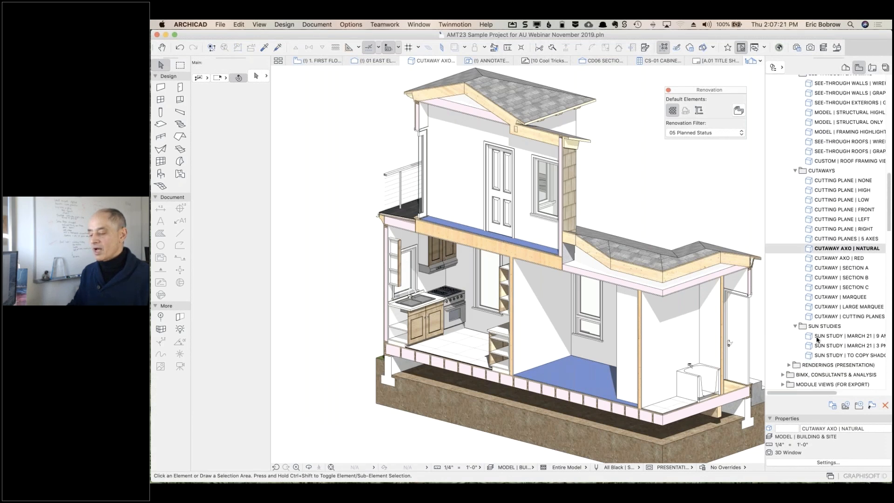
pyautogui.click(808, 335)
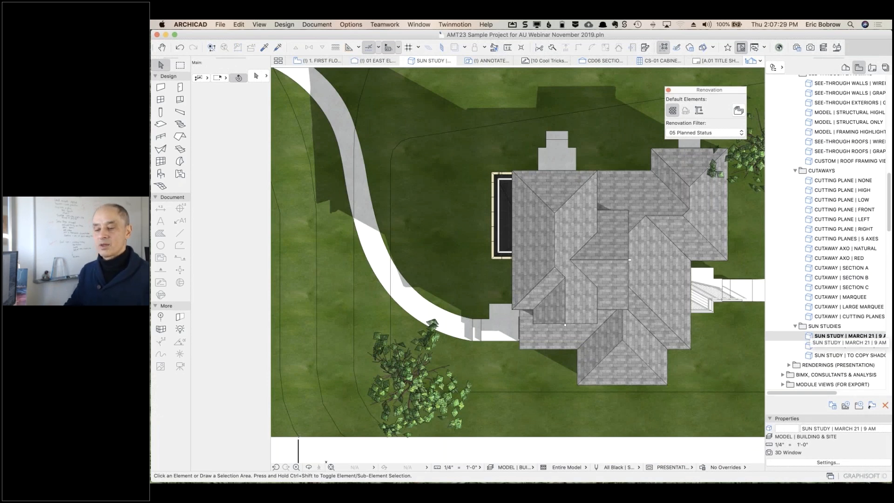
pyautogui.click(260, 24)
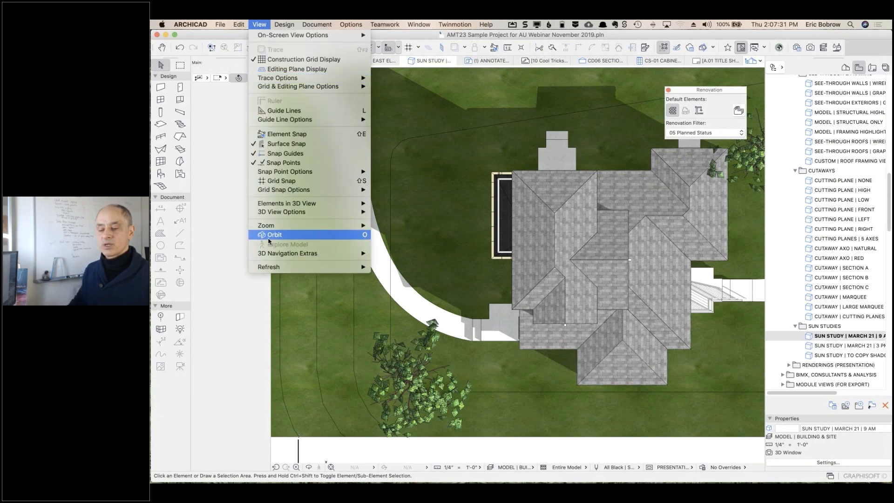
pyautogui.moveTo(359, 213)
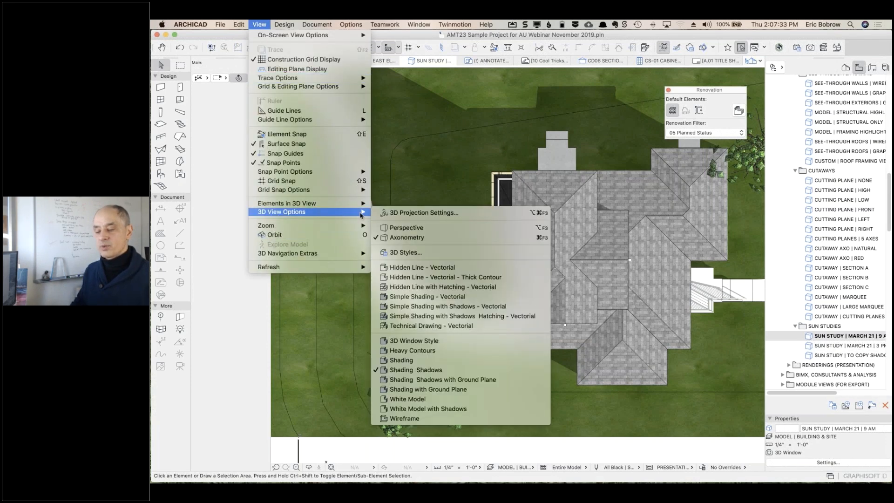
pyautogui.click(404, 213)
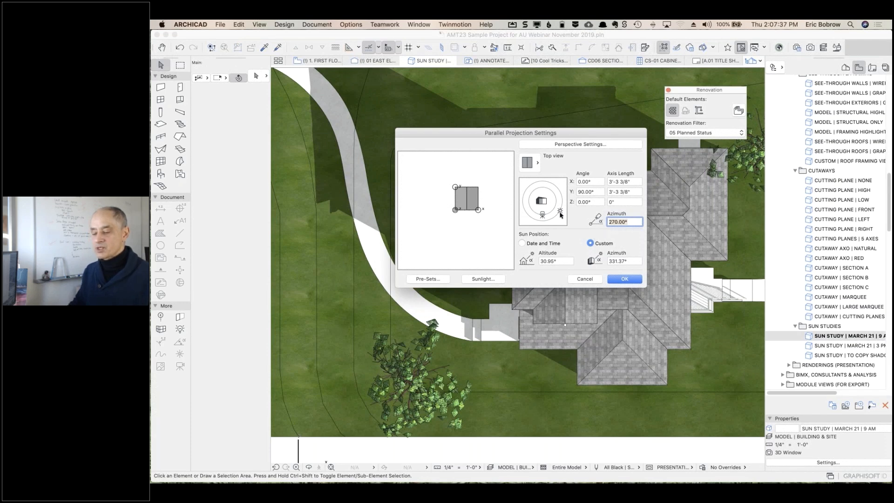
pyautogui.click(484, 279)
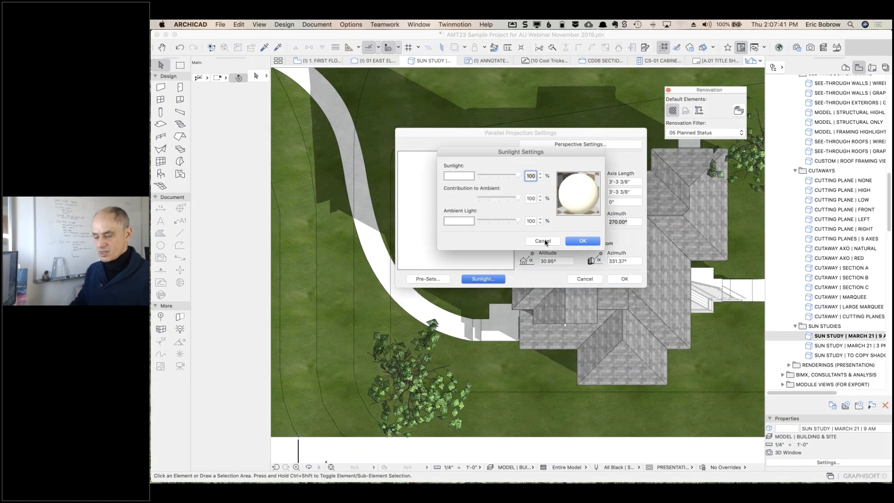
pyautogui.click(543, 240)
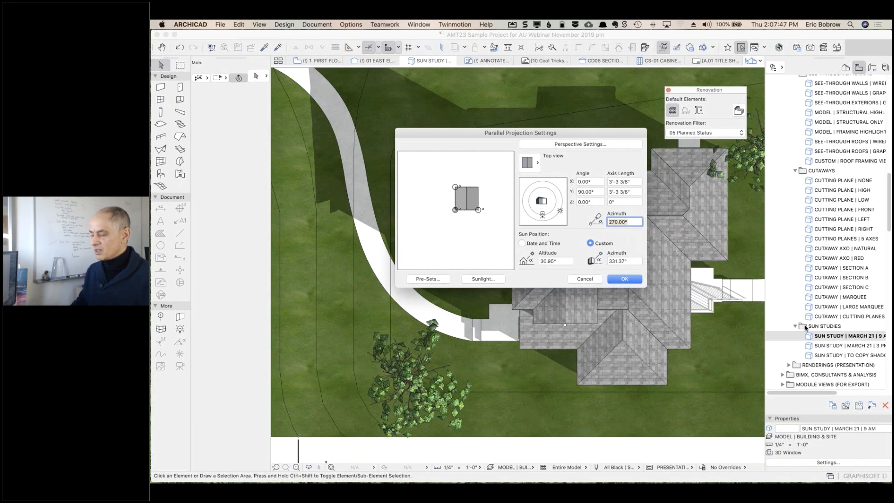
pyautogui.click(582, 279)
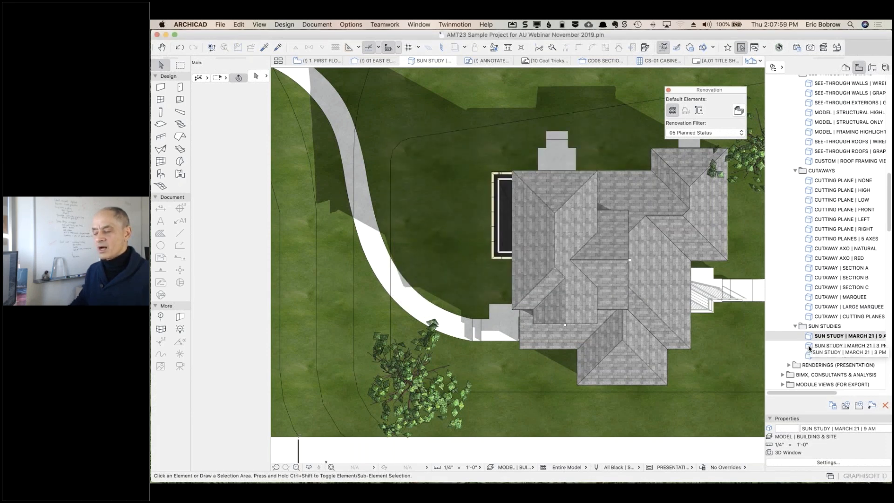
pyautogui.click(808, 346)
pyautogui.doubleClick(808, 346)
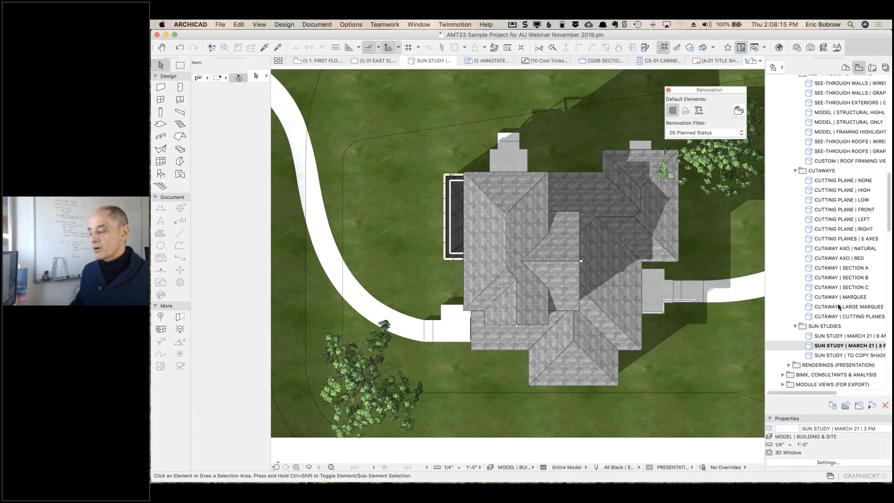
# - Open CUTAWAY | MARQUEE and look closely at the floor joists, the beam and its seat on the foundation wall
pyautogui.doubleClick(810, 297)
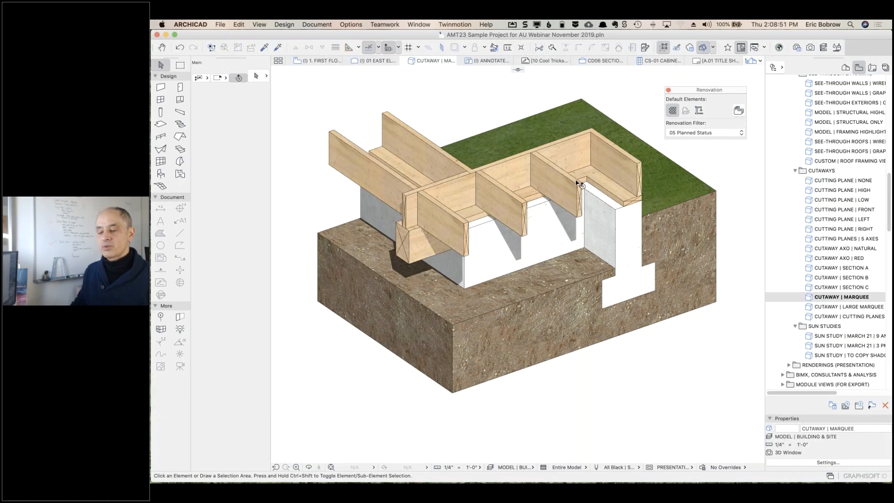
pyautogui.scroll(8, 436, 217)
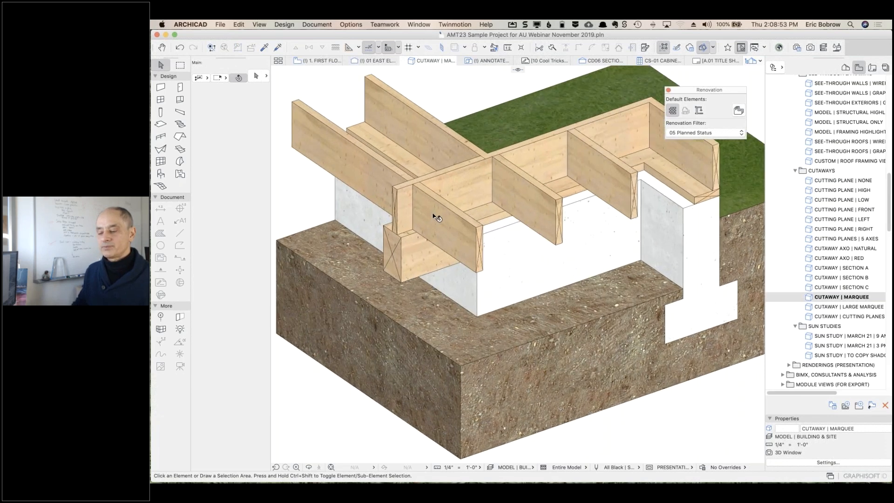
pyautogui.scroll(3, 436, 217)
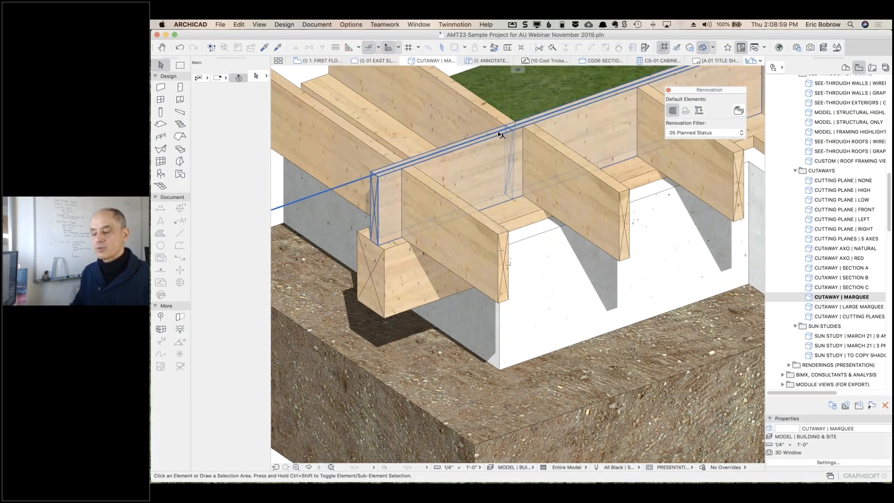
pyautogui.scroll(-5, 501, 135)
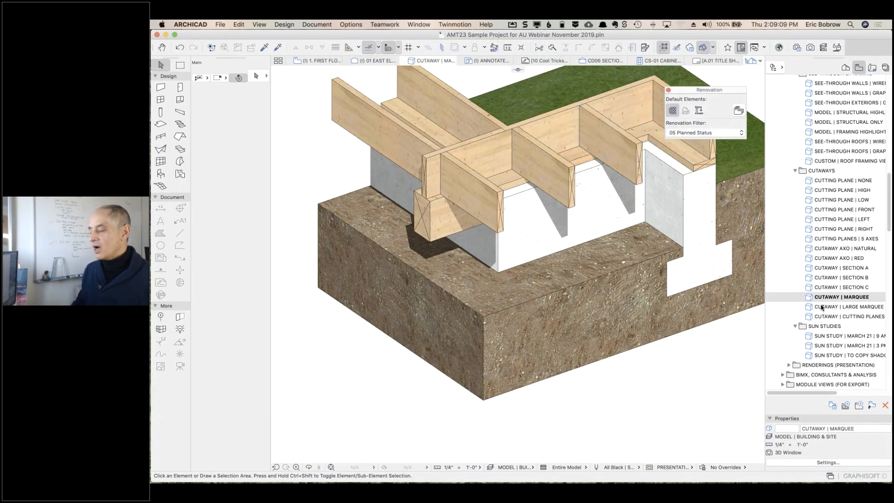
# - Find the 3D DOCUMENTS views and point out the New 3D Document from 3D command for the marquee cutaway without running it
pyautogui.scroll(-10, 822, 308)
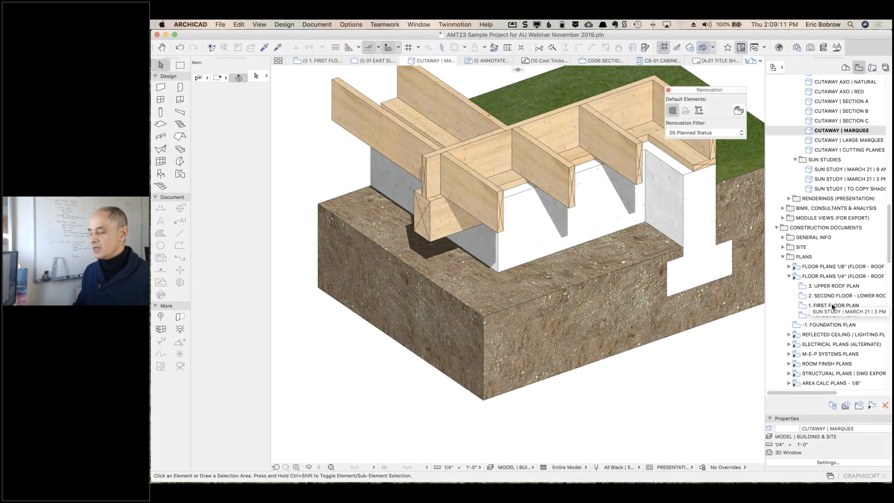
pyautogui.scroll(-4, 833, 306)
pyautogui.scroll(-5, 833, 306)
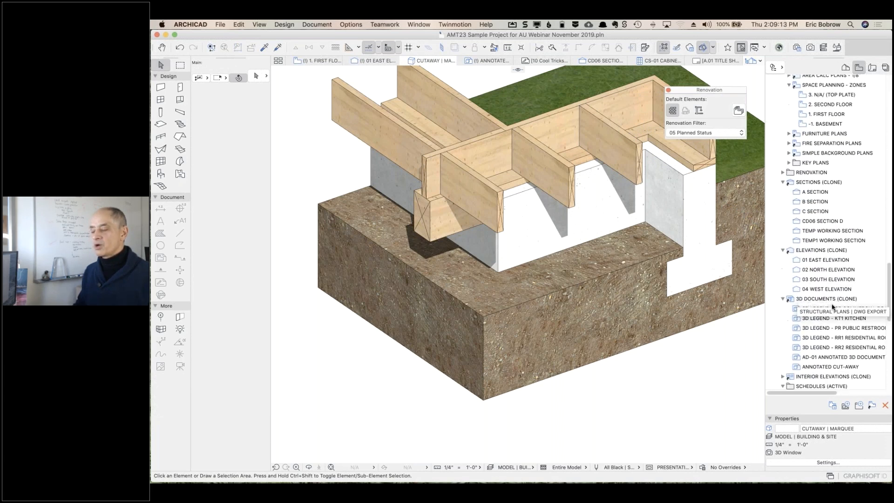
pyautogui.rightClick(299, 79)
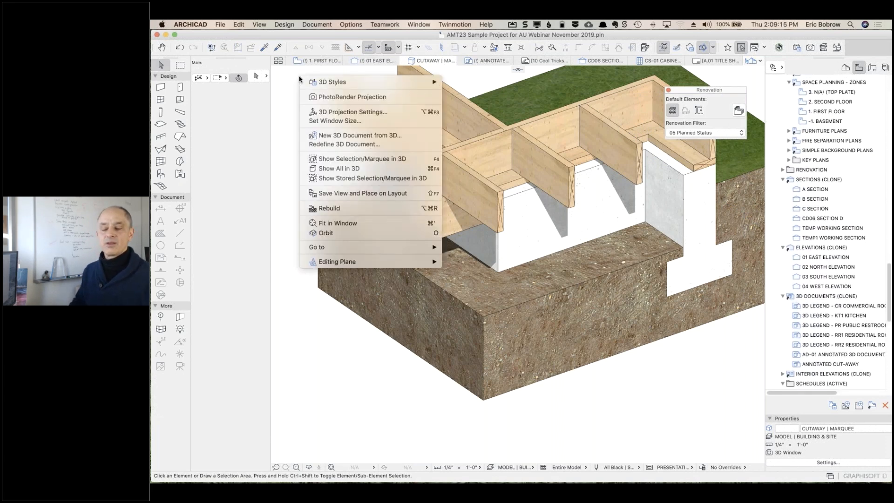
pyautogui.moveTo(319, 85)
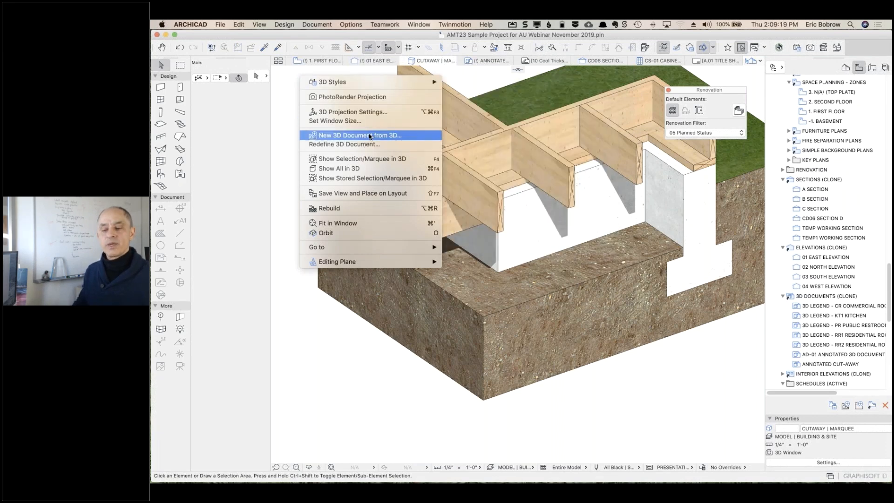
pyautogui.click(287, 111)
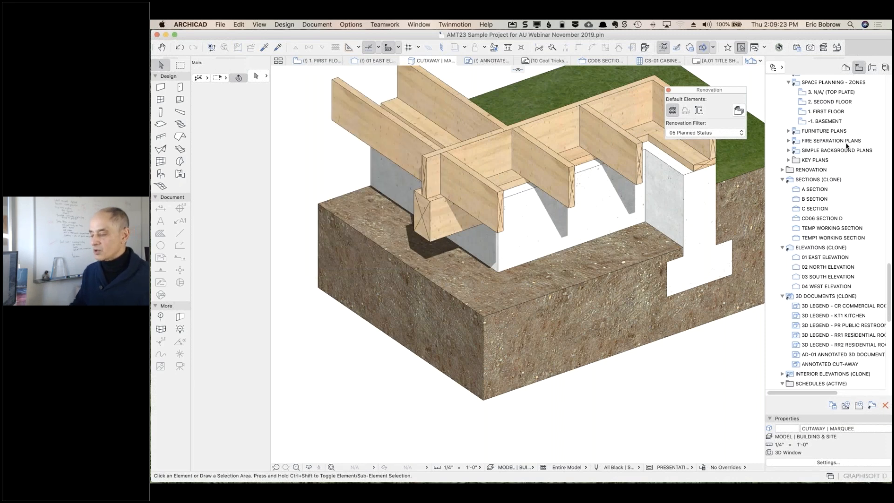
# - Restore the saved CUTAWAY | MARQUEE view and open the ANNOTATED CUT-AWAY 3D document for comparison
pyautogui.scroll(5, 841, 233)
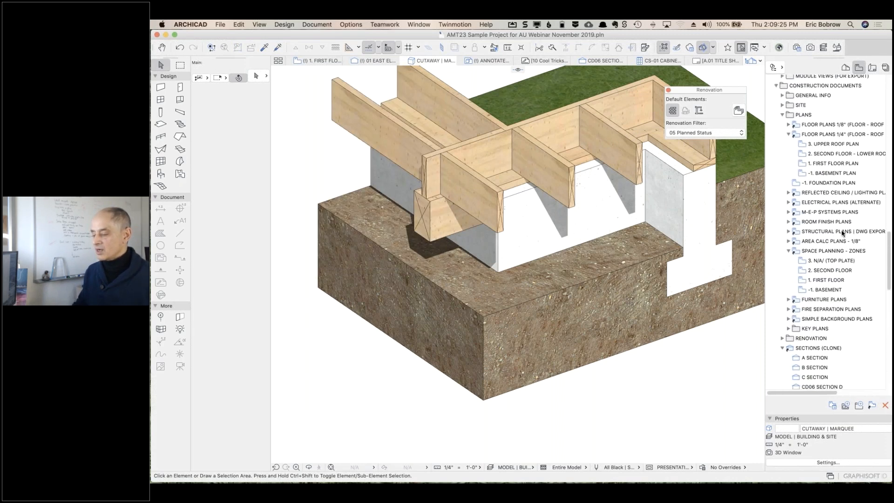
pyautogui.scroll(10, 842, 233)
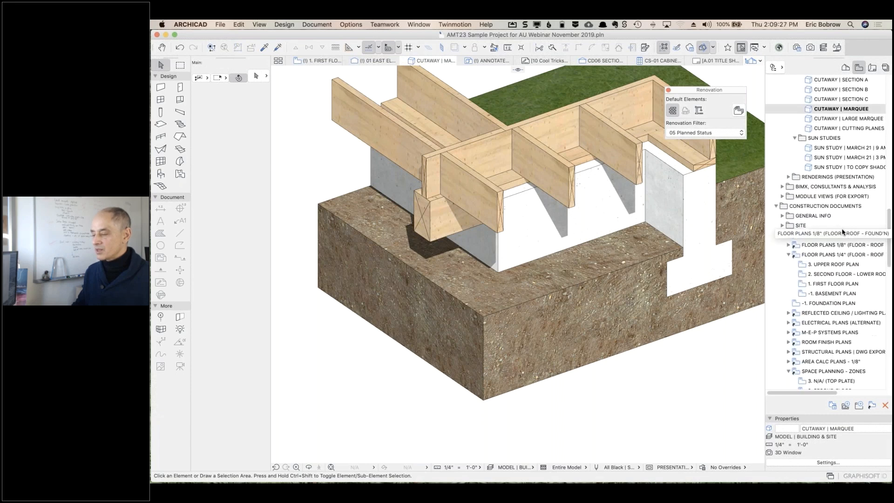
pyautogui.doubleClick(808, 123)
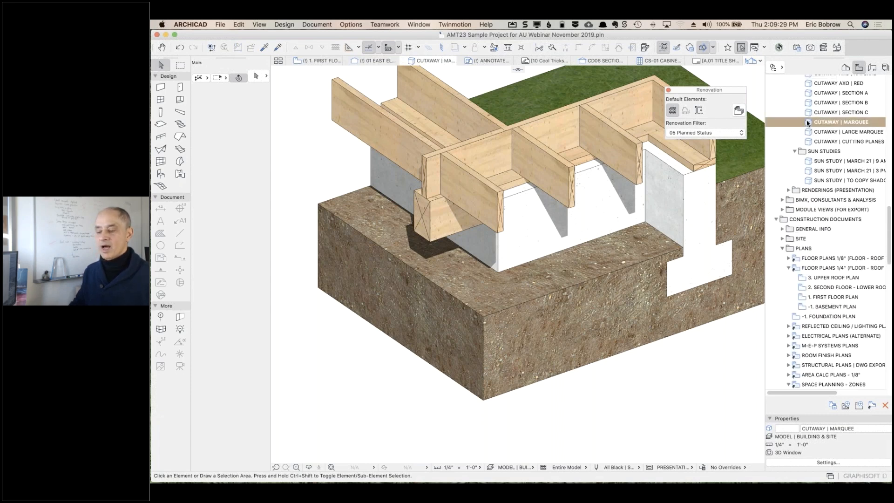
pyautogui.scroll(-10, 807, 303)
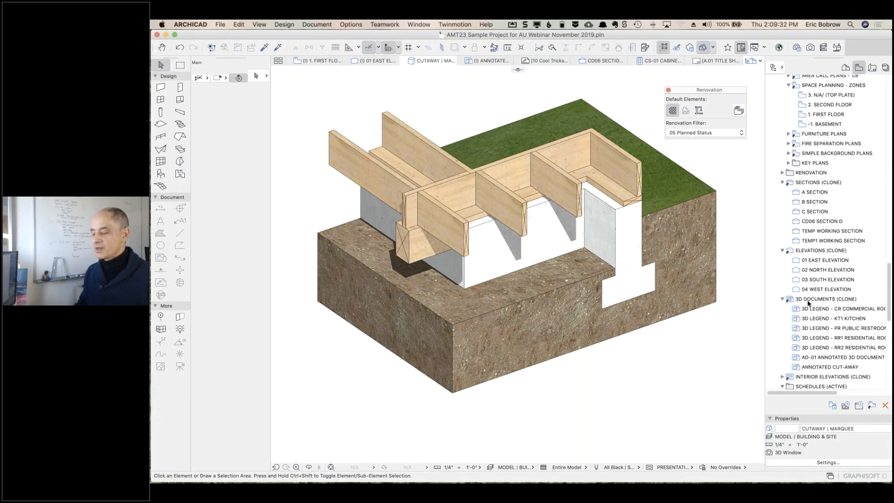
pyautogui.scroll(-2, 808, 303)
pyautogui.click(794, 330)
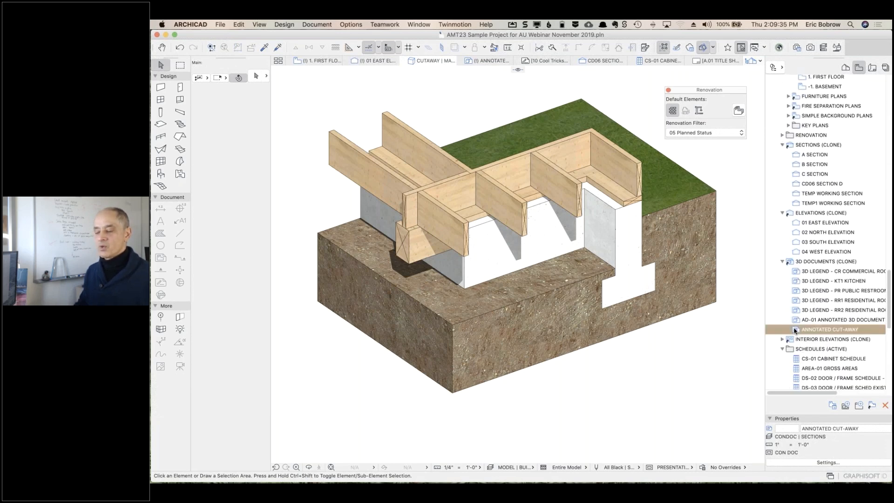
pyautogui.doubleClick(795, 330)
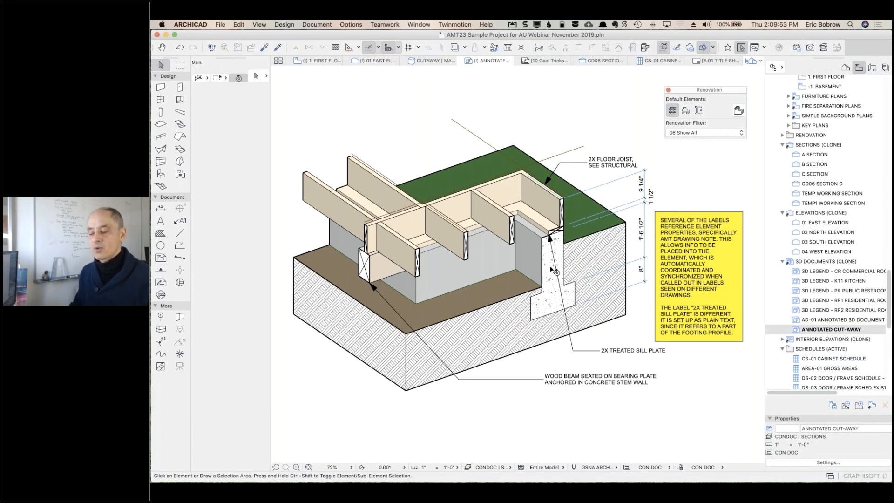
# - Examine the sill plate and concrete foundation wall up close in the annotated cutaway
pyautogui.scroll(2, 556, 271)
pyautogui.scroll(10, 558, 272)
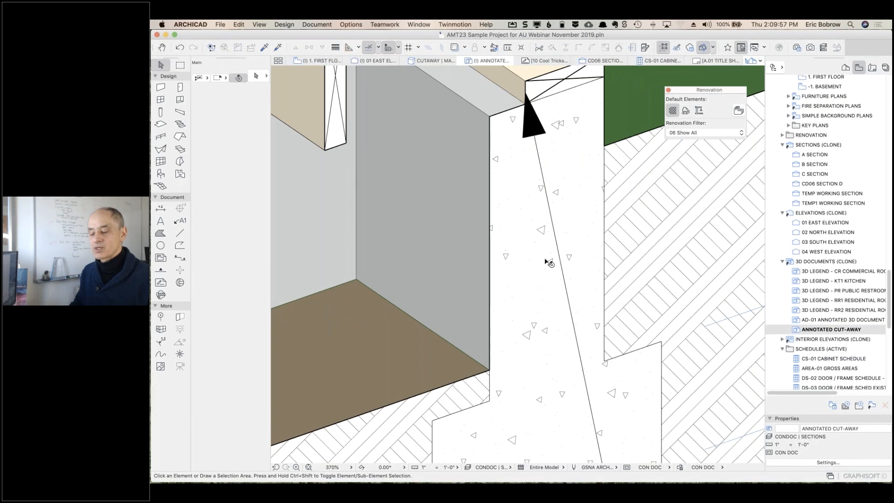
pyautogui.scroll(-10, 548, 262)
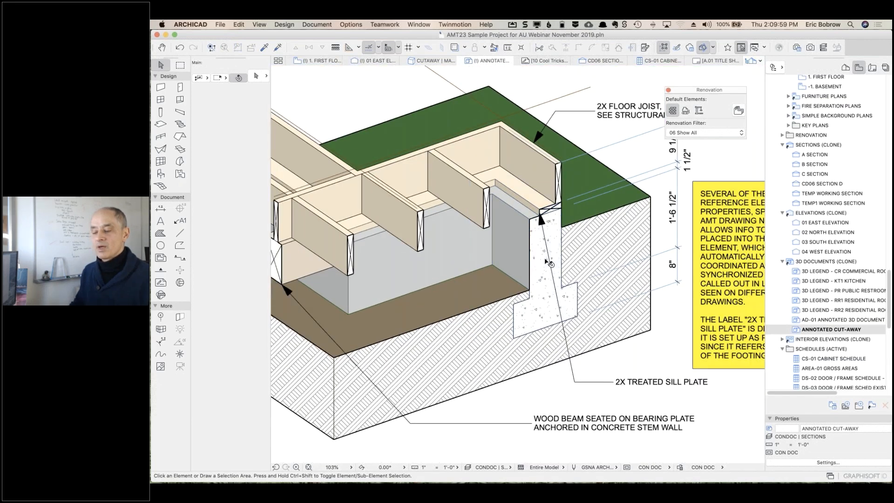
pyautogui.scroll(-2, 549, 262)
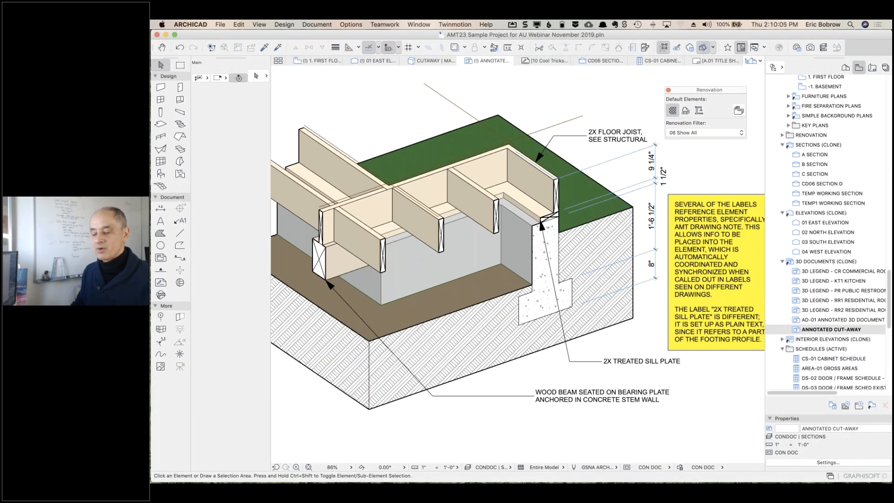
# - Try adding a linear dimension along the underside of the concrete footing, and undo it
pyautogui.click(161, 210)
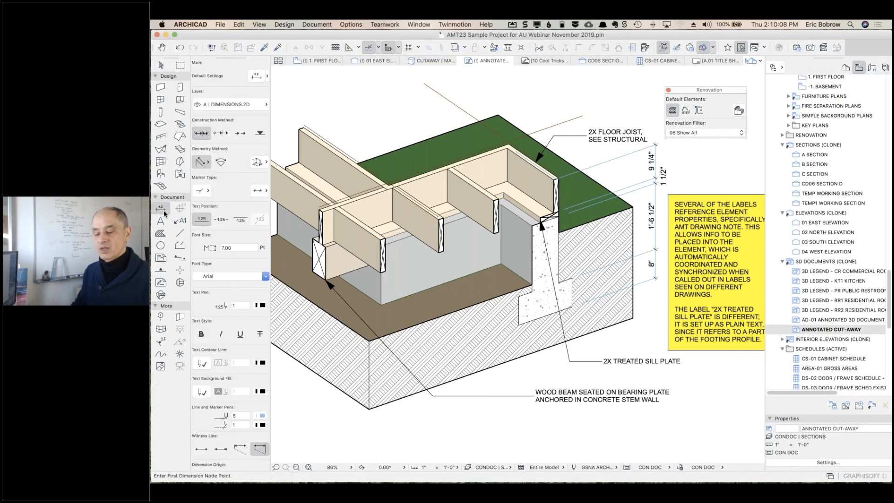
pyautogui.click(518, 325)
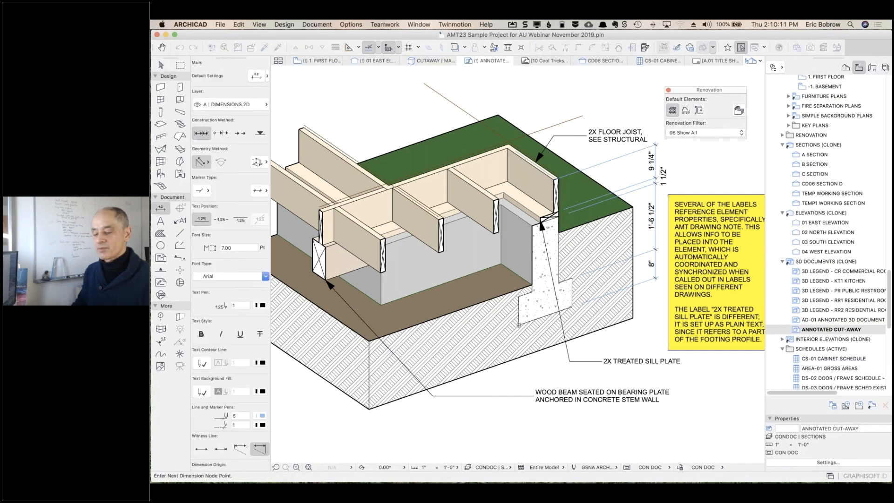
pyautogui.doubleClick(561, 354)
pyautogui.click(596, 380)
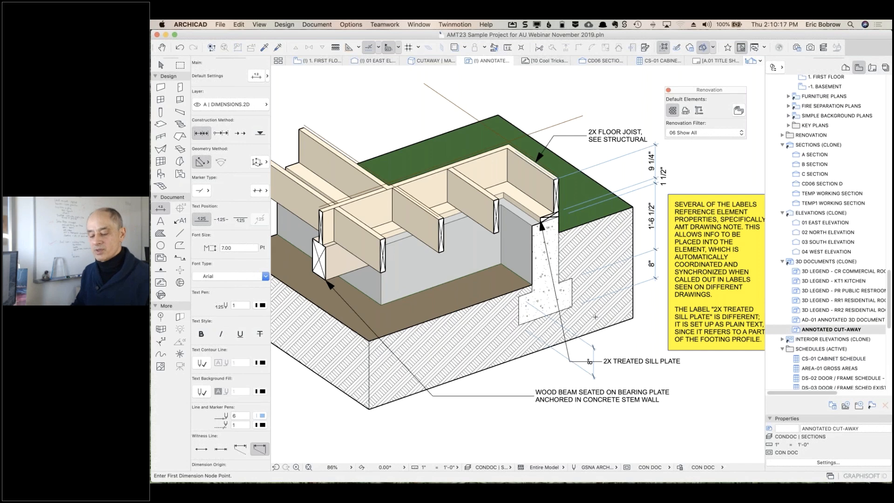
pyautogui.press('super+z')
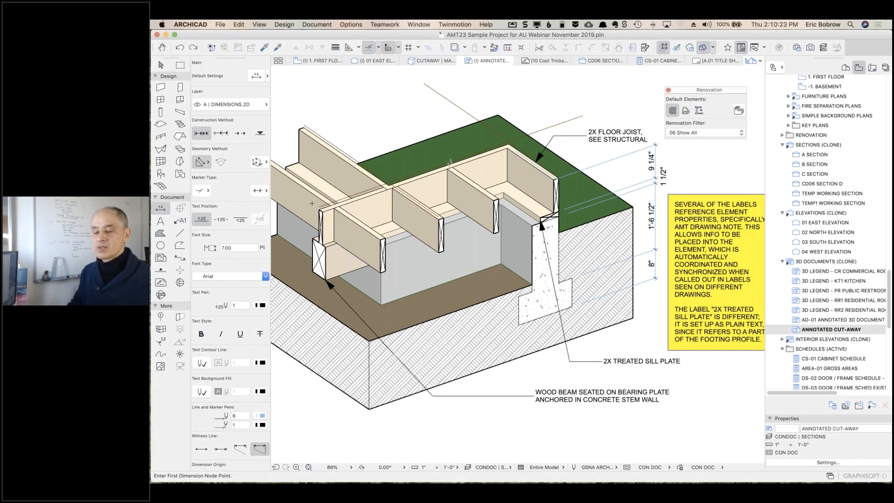
# - Select the label about the wood beam seated on the bearing plate and inspect its text without editing it
pyautogui.click(538, 398)
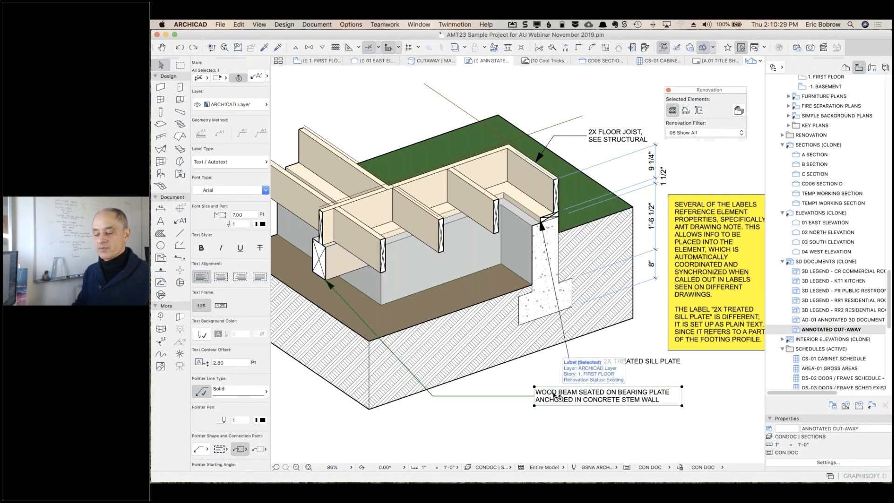
pyautogui.press('Escape')
pyautogui.doubleClick(551, 394)
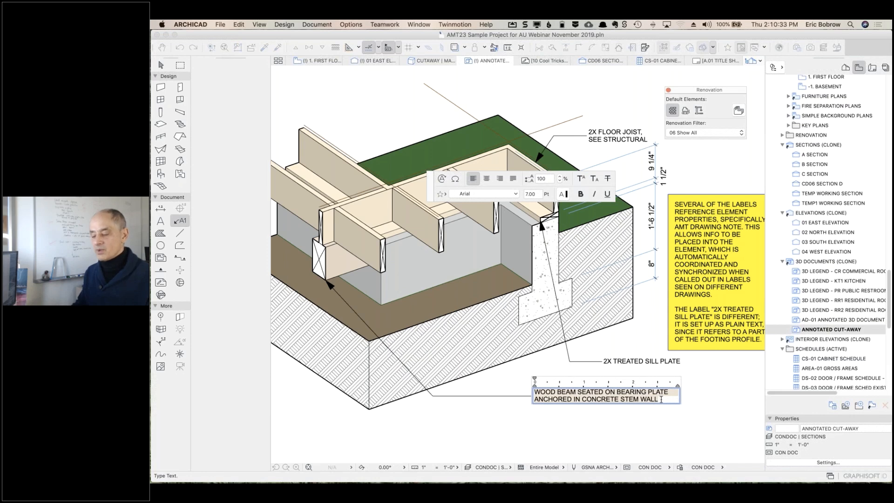
pyautogui.press('super+a')
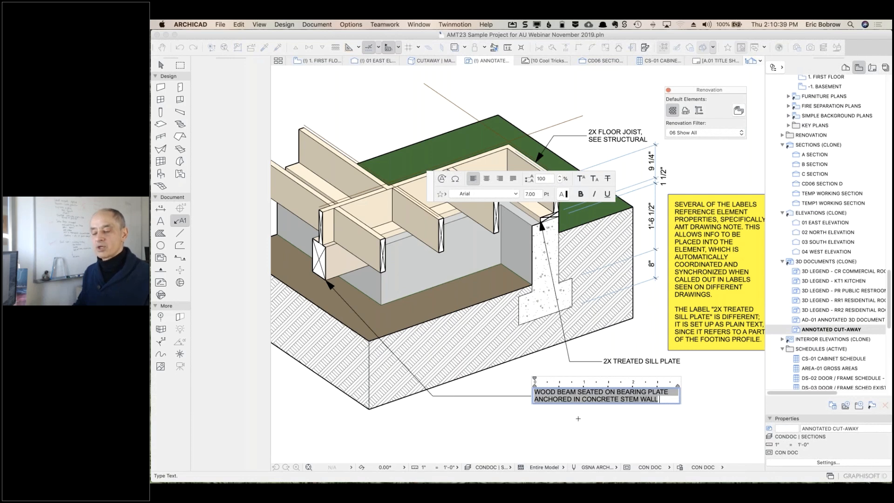
pyautogui.click(693, 243)
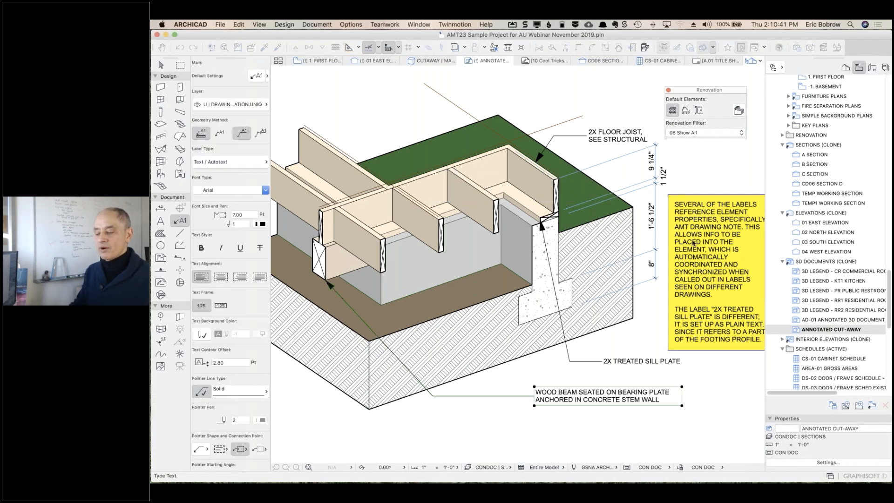
# - Inspect the foundation beam's DRAWING NOTE in its classification and properties settings, and leave the settings without saving
pyautogui.click(321, 261)
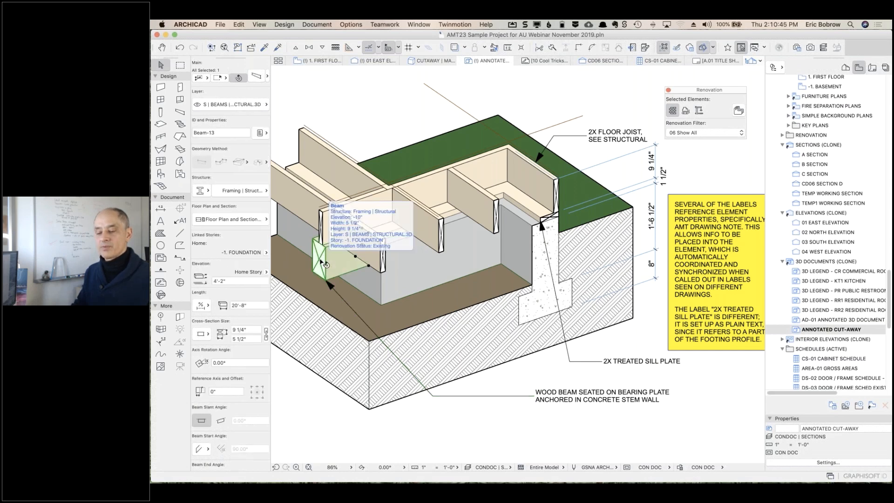
pyautogui.click(257, 76)
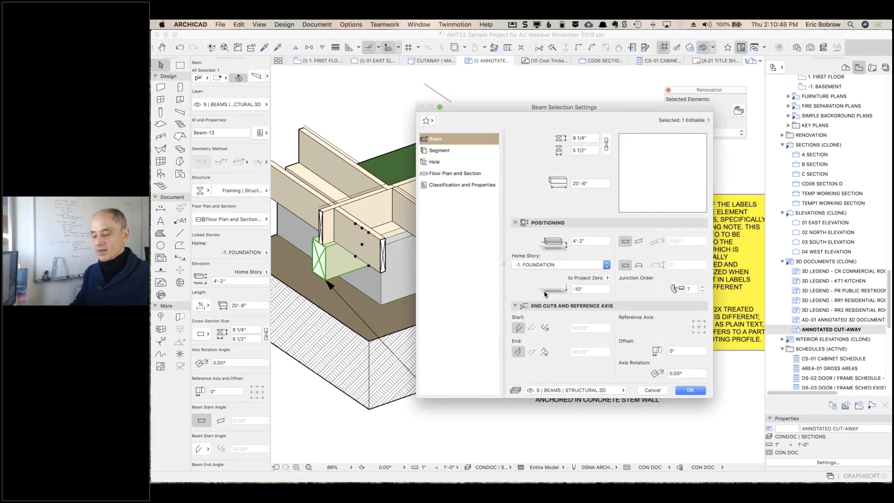
pyautogui.click(462, 185)
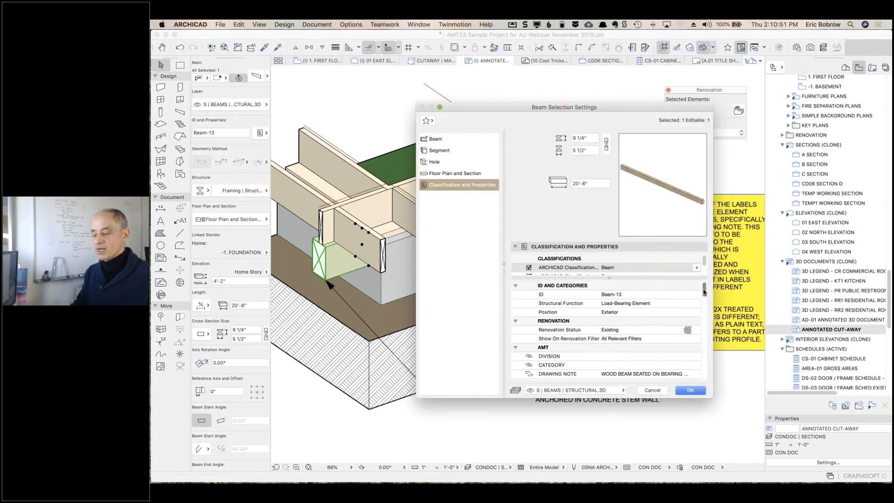
pyautogui.scroll(-5, 704, 293)
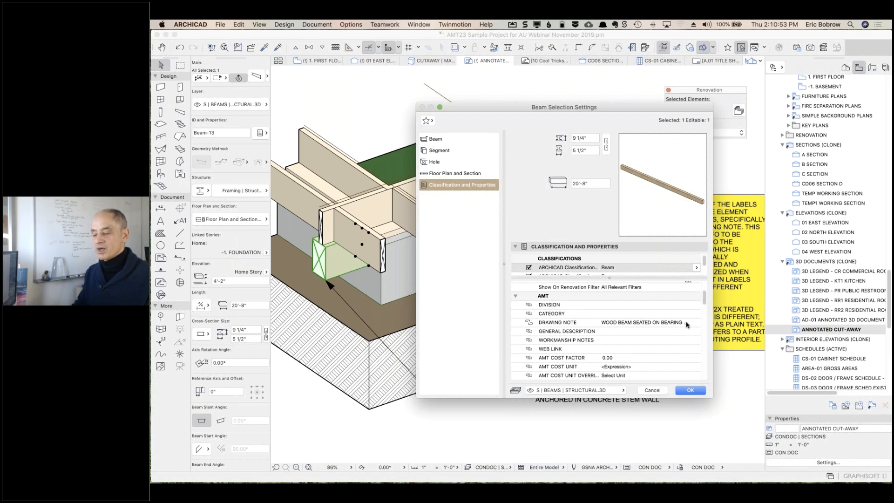
pyautogui.click(688, 322)
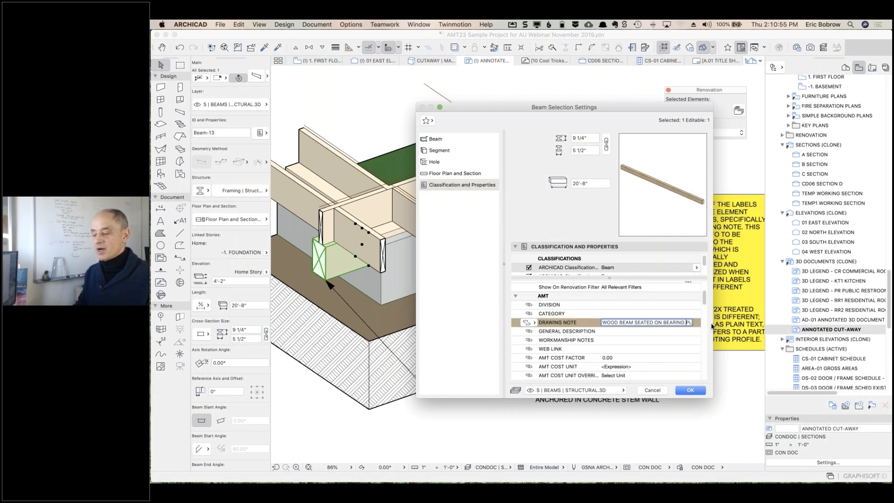
pyautogui.moveTo(713, 324); pyautogui.dragTo(791, 323)
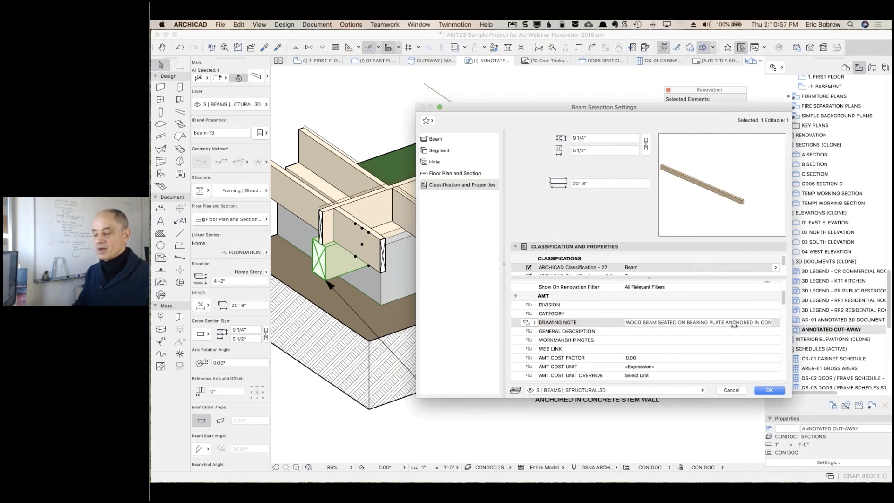
pyautogui.click(731, 390)
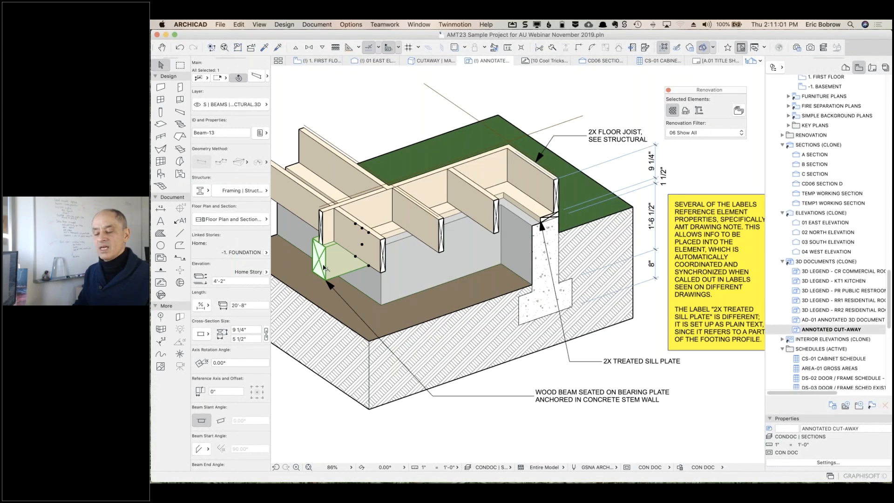
pyautogui.moveTo(322, 269)
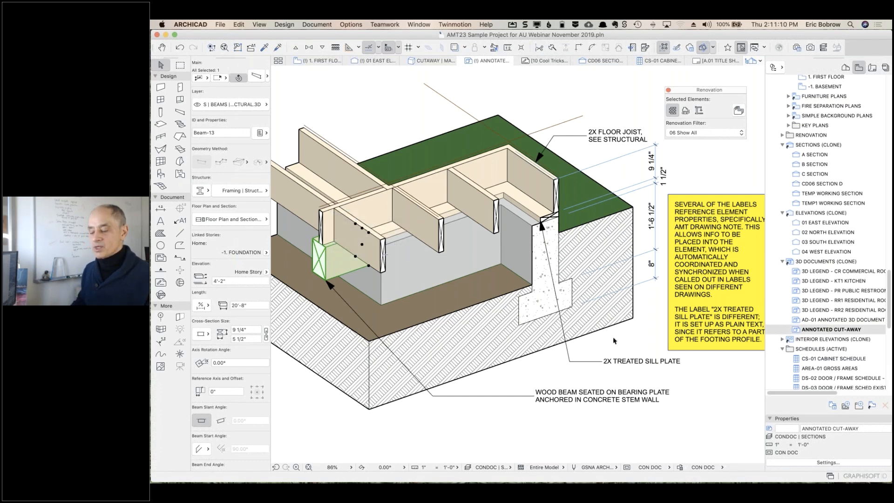
# - Open the 2X TREATED SILL PLATE label's text for inspection and leave it without editing
pyautogui.click(619, 362)
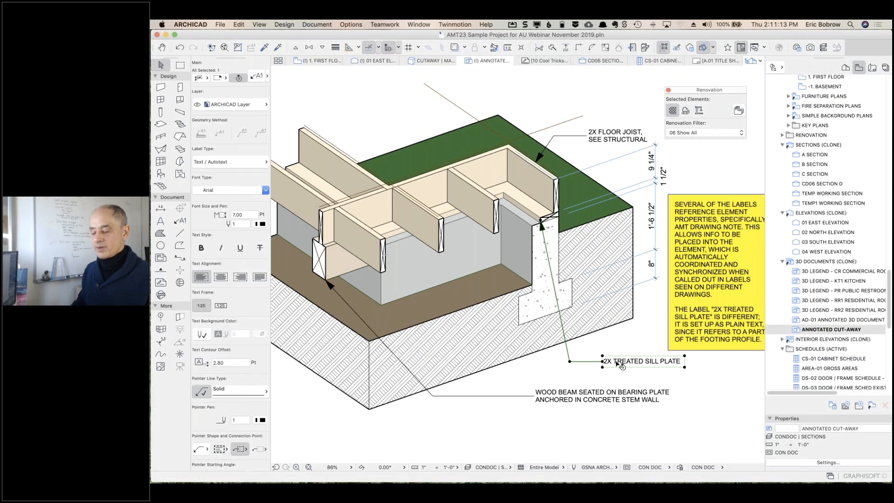
pyautogui.doubleClick(621, 363)
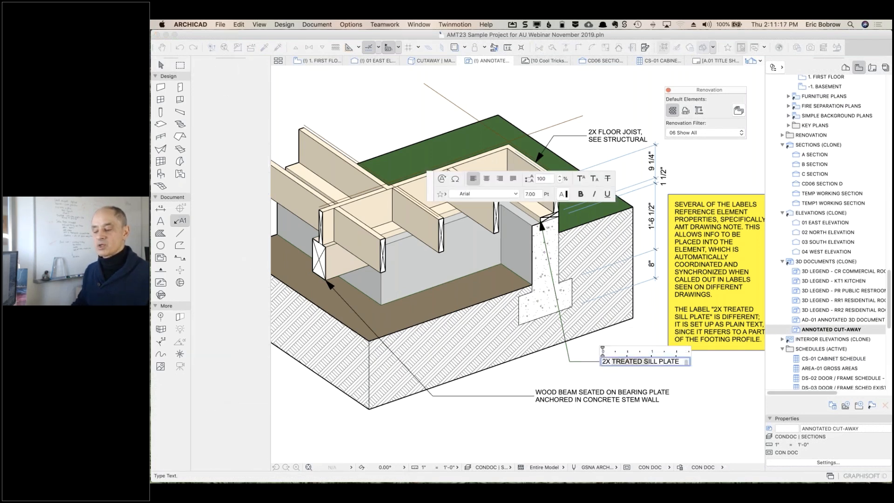
pyautogui.press('Escape')
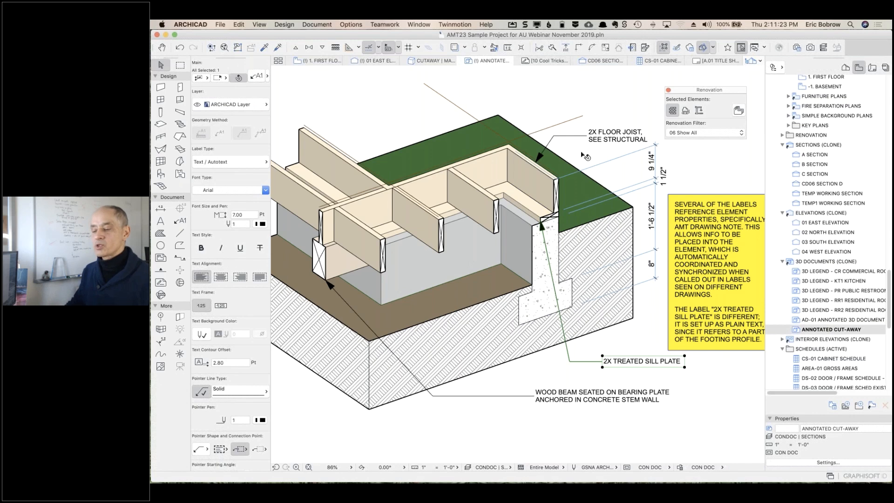
# - Check the 2X FLOOR JOIST label, inspect the labelled joist's DRAWING NOTE property, and clear the selection
pyautogui.click(560, 140)
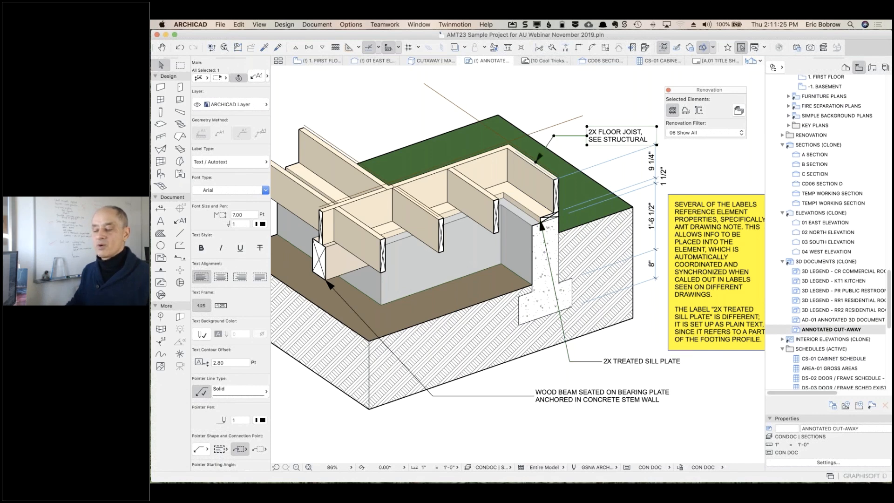
pyautogui.press('Escape')
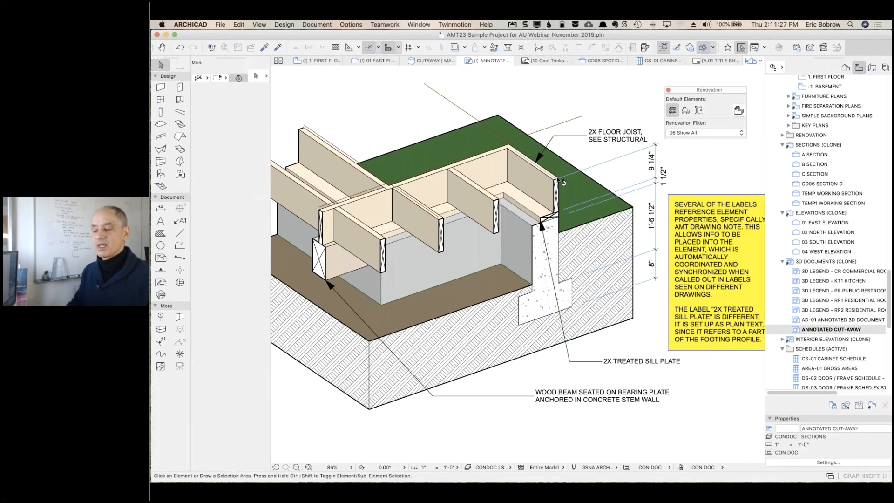
pyautogui.click(531, 177)
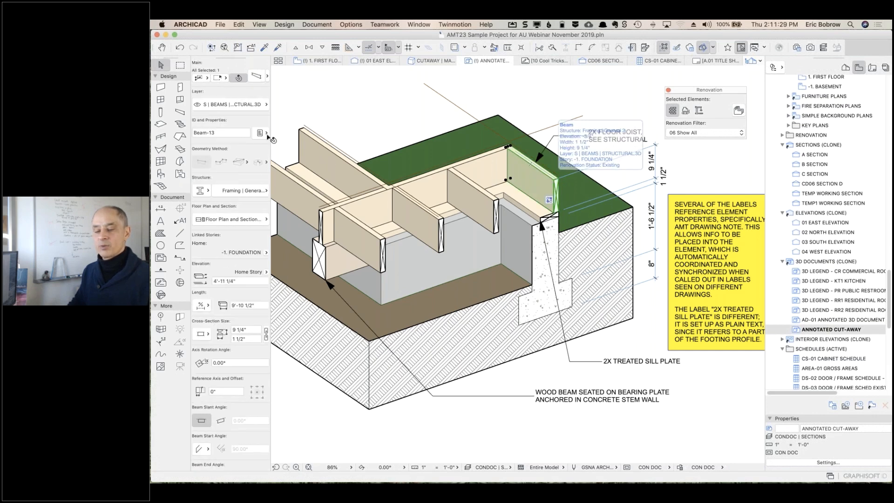
pyautogui.click(261, 134)
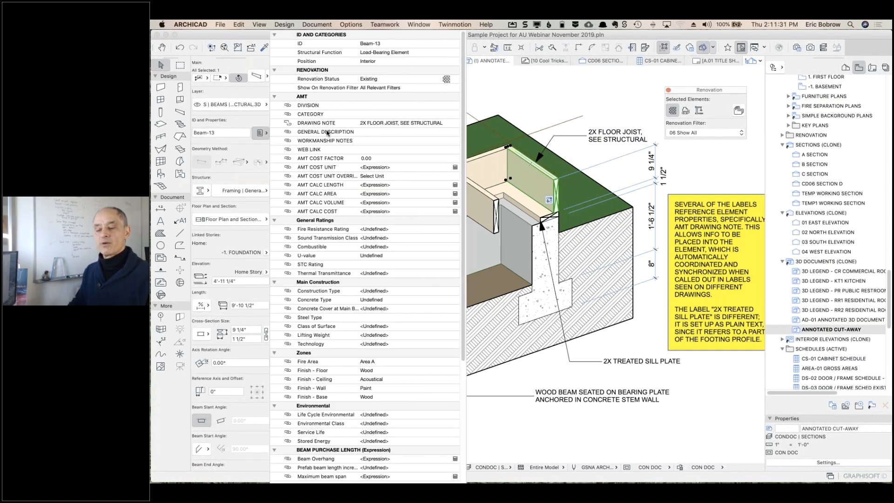
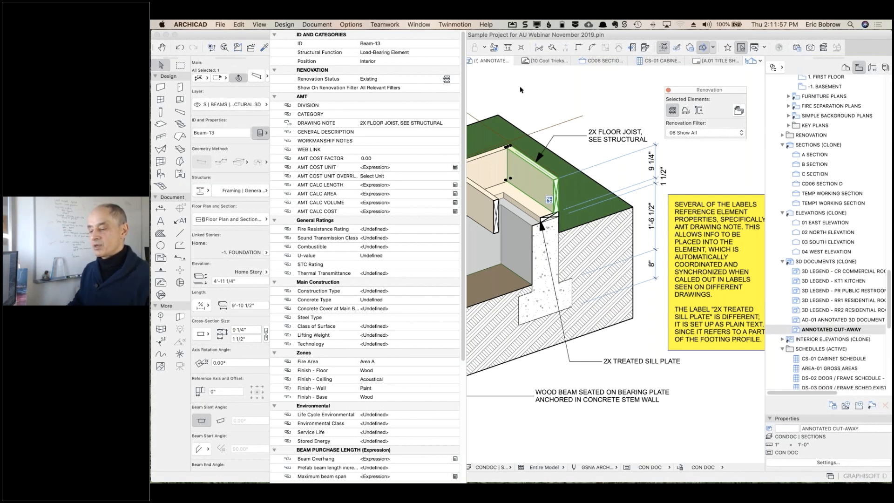
pyautogui.click(520, 88)
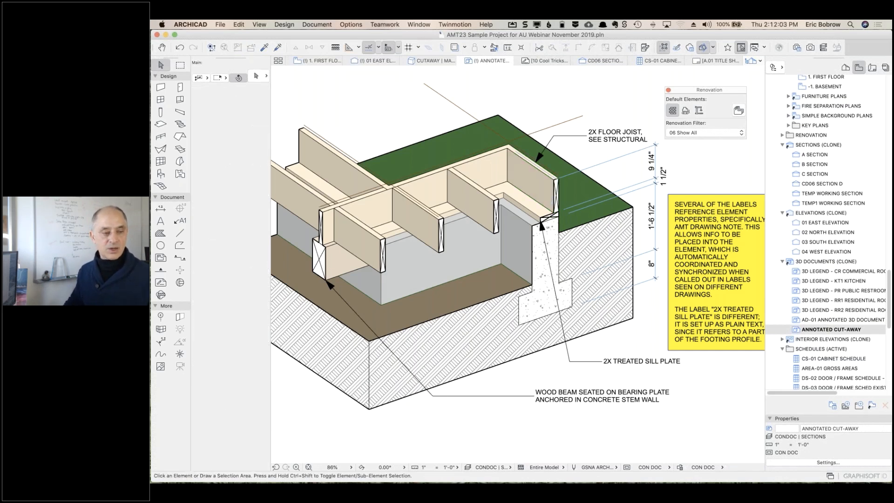
# - Open the saved CUTAWAY | SECTION A view and orbit the sectioned house to examine it in 3D
pyautogui.press('super+Tab')
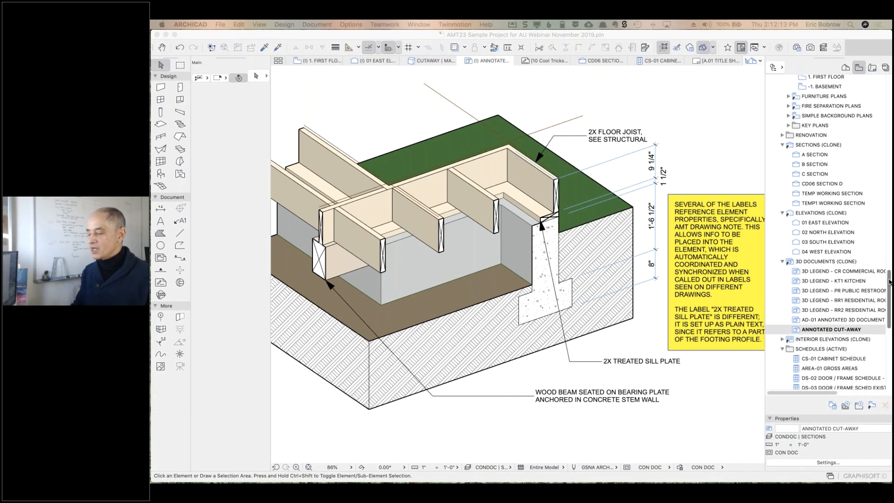
pyautogui.moveTo(889, 280); pyautogui.dragTo(889, 196)
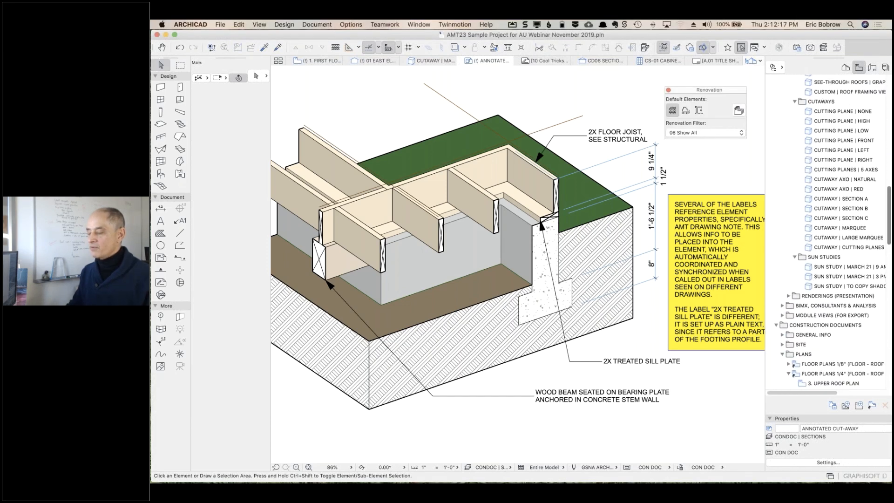
pyautogui.doubleClick(828, 199)
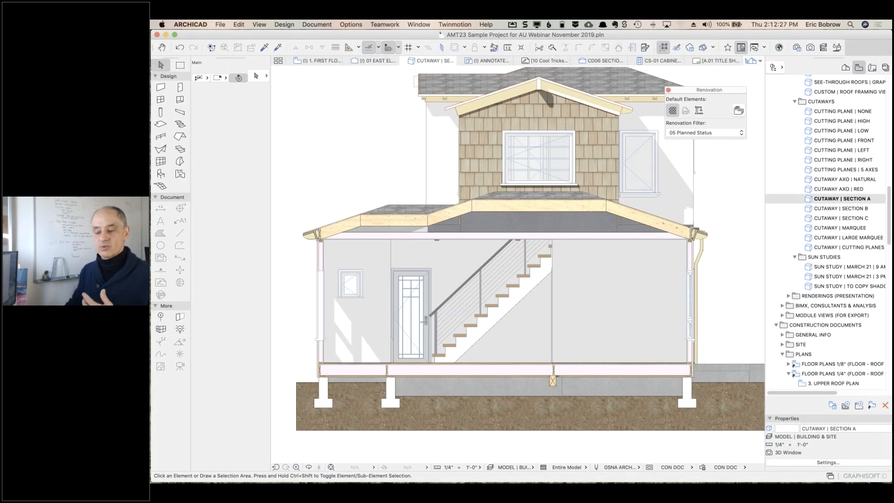
pyautogui.keyDown('shift'); pyautogui.moveTo(387, 148); pyautogui.dragTo(443, 162, button='middle'); pyautogui.keyUp('shift')
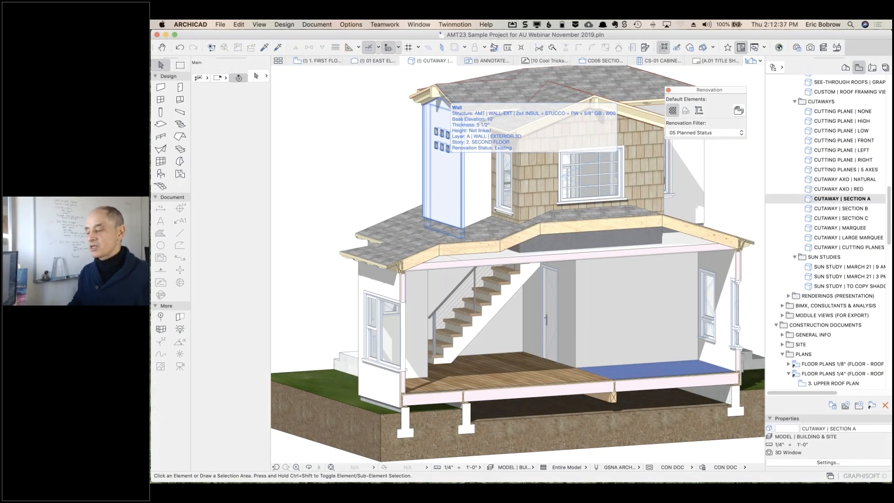
# - Open the saved CUTAWAY | SECTION B view, activate the Marquee tool with its rectangular geometry, and orbit the sectioned house in 3D
pyautogui.doubleClick(833, 208)
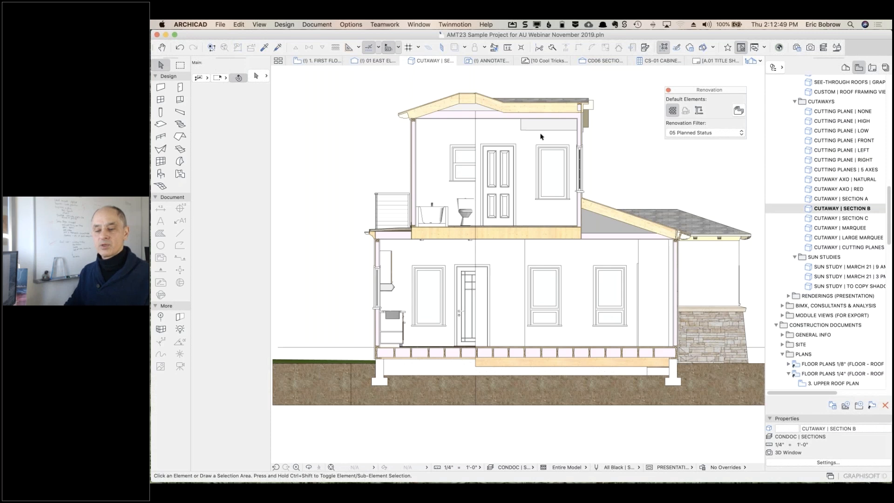
pyautogui.click(180, 66)
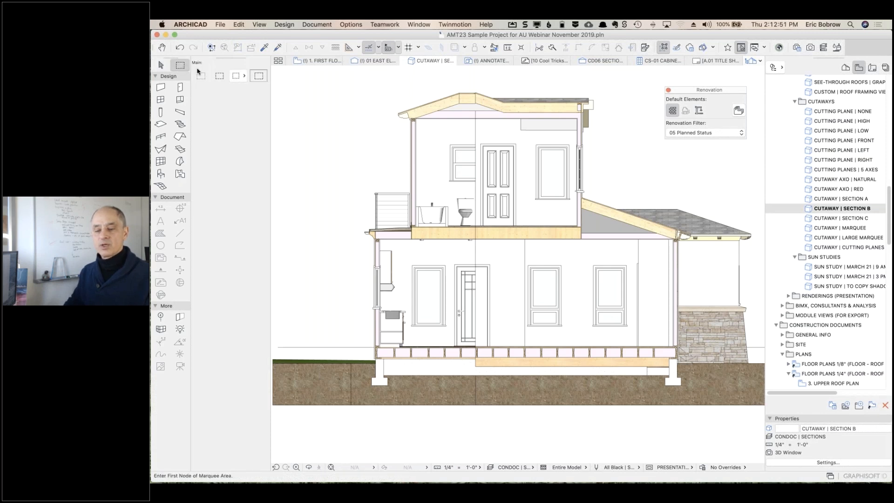
pyautogui.click(243, 76)
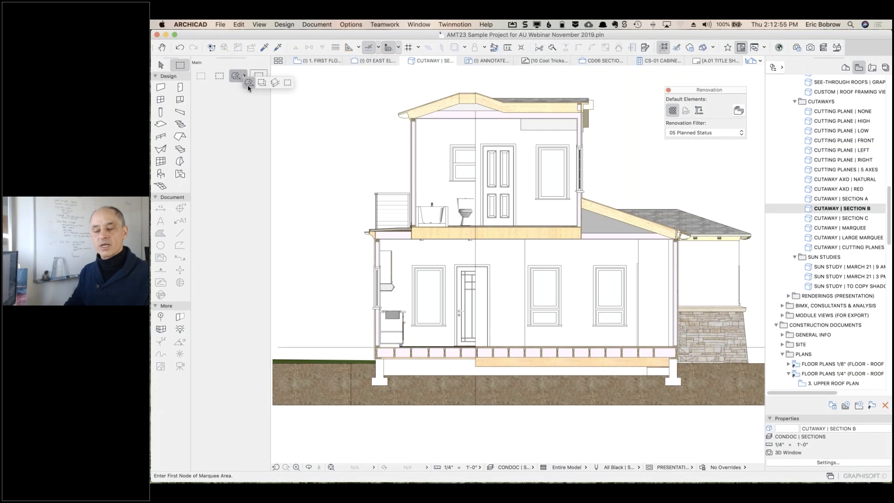
pyautogui.click(287, 84)
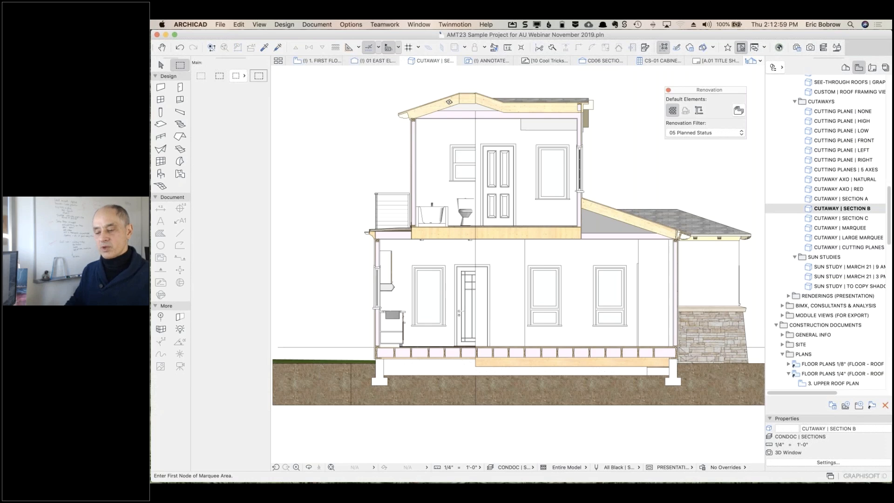
pyautogui.keyDown('shift'); pyautogui.moveTo(375, 103); pyautogui.dragTo(458, 130, button='middle'); pyautogui.keyUp('shift')
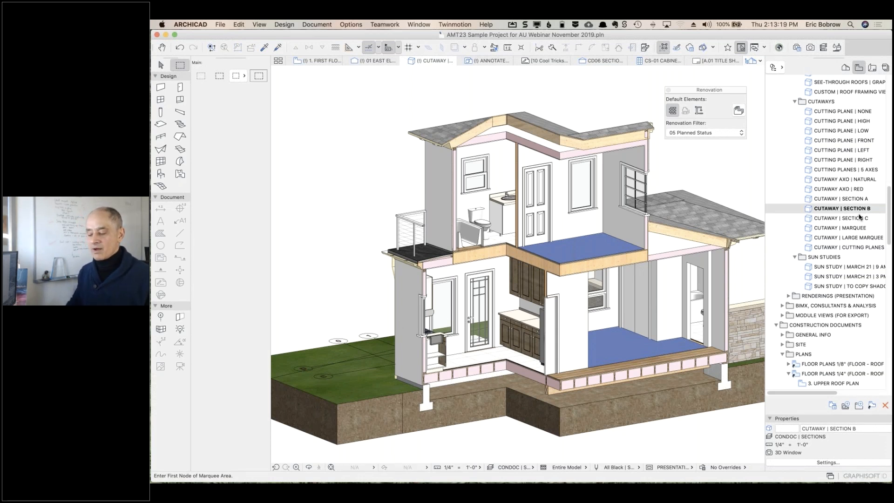
# - Select a cut floor joist beside the kitchen, check its structure type, and open its Framing | General profile for editing
pyautogui.scroll(8, 569, 390)
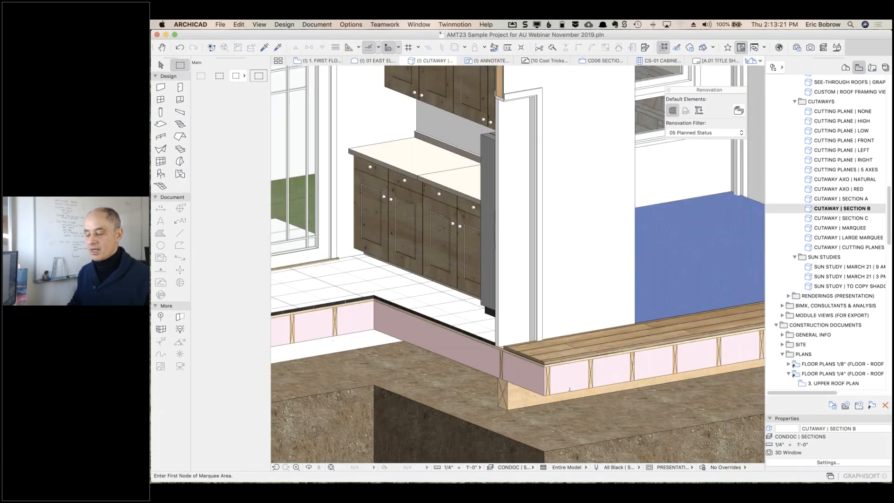
pyautogui.scroll(5, 568, 390)
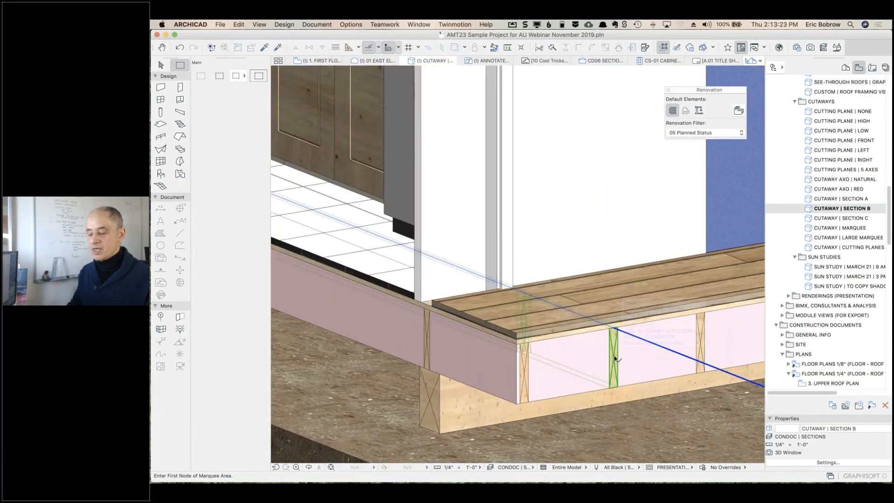
pyautogui.click(614, 357)
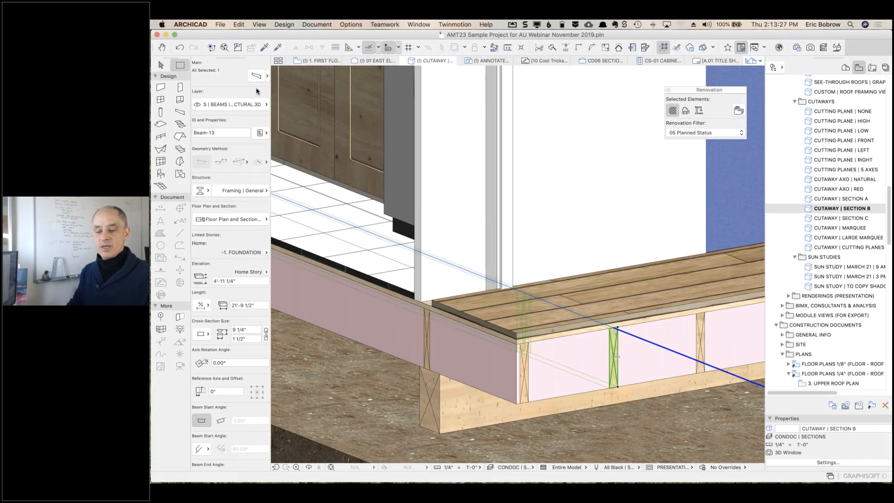
pyautogui.click(204, 190)
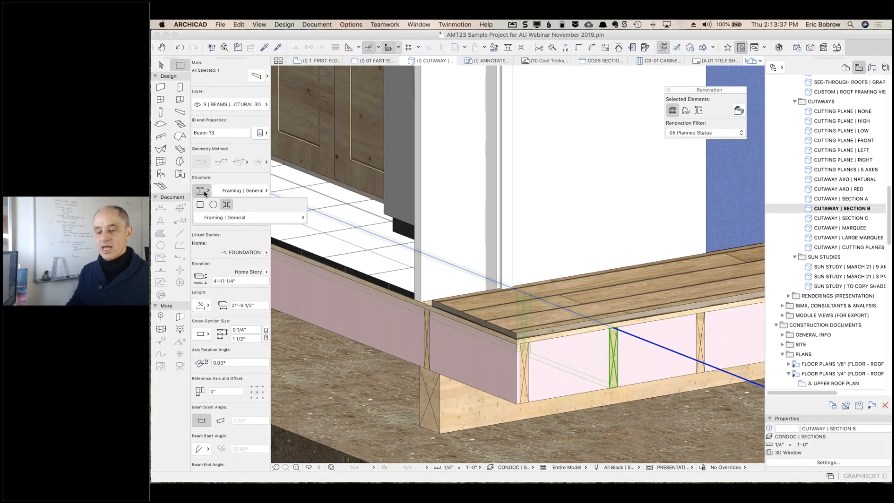
pyautogui.rightClick(611, 351)
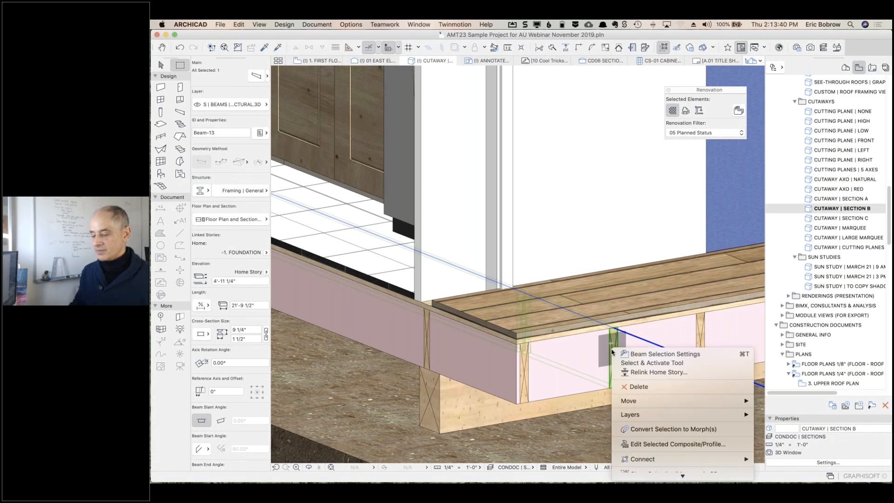
pyautogui.click(647, 445)
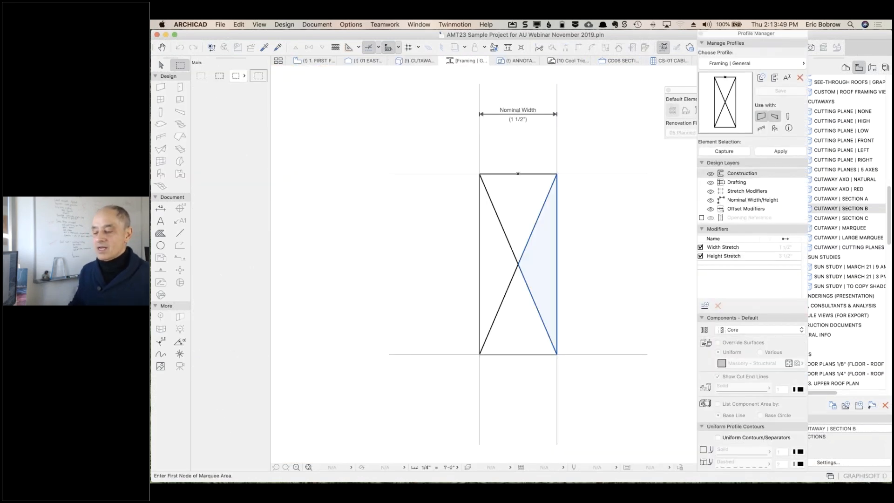
# - Inspect the separate triangular fills that form the X pattern in the joist profile, and clear the selection
pyautogui.click(524, 223)
pyautogui.keyDown('shift'); pyautogui.click(501, 247); pyautogui.keyUp('shift')
pyautogui.press('Escape')
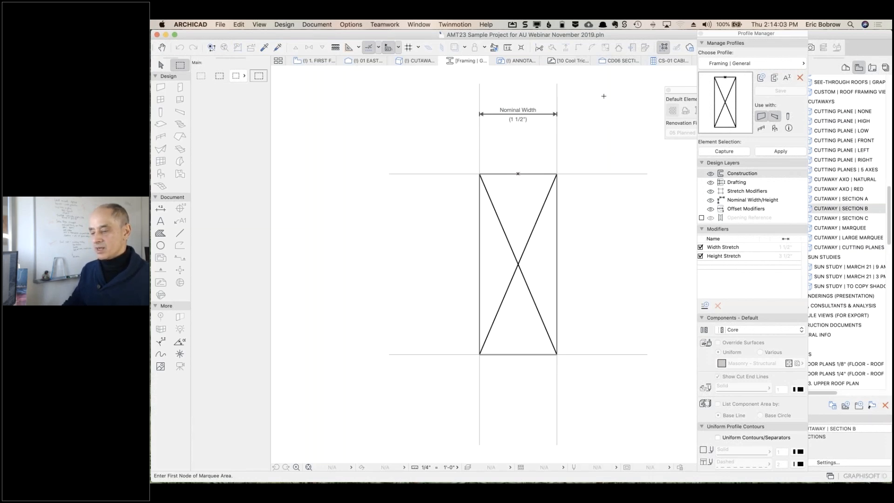
# - Return to the Section B cutaway, select only the exterior wall at the kitchen counter, and open its complex profile for editing
pyautogui.click(405, 61)
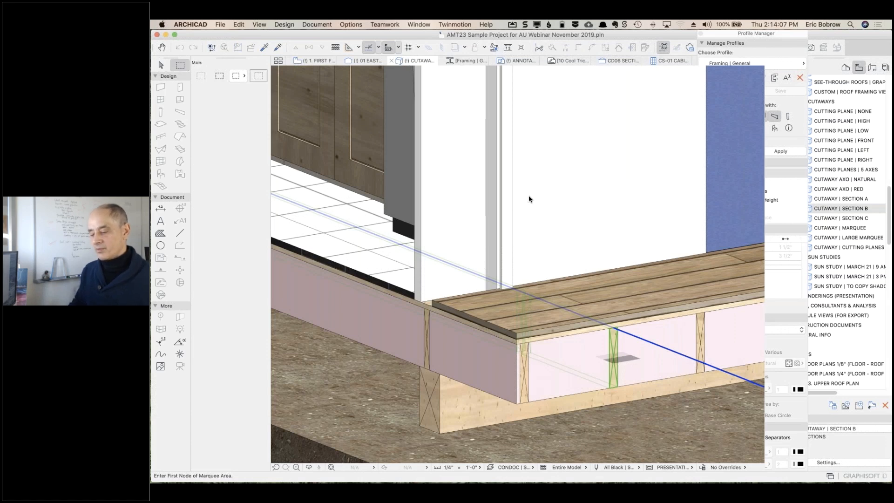
pyautogui.scroll(-5, 529, 199)
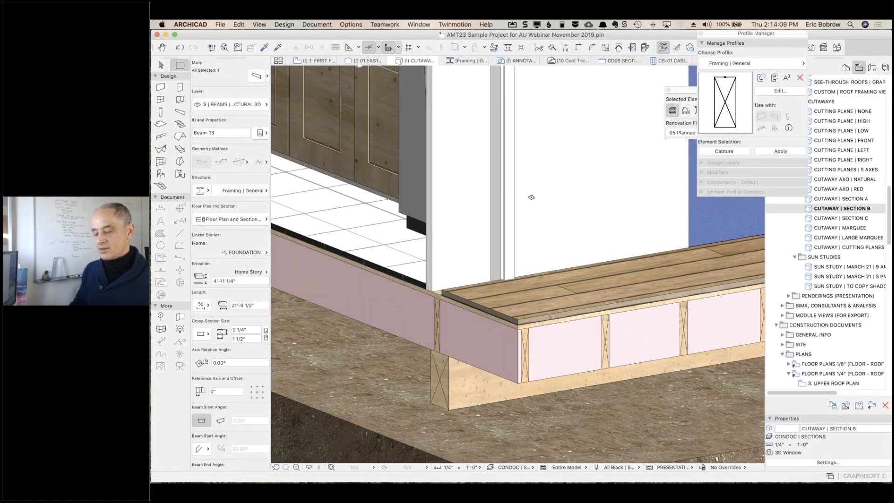
pyautogui.scroll(-5, 531, 198)
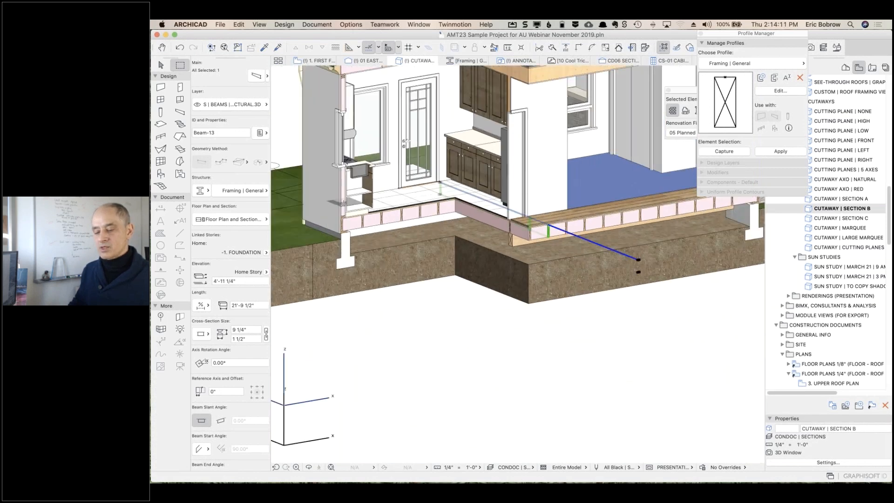
pyautogui.scroll(5, 530, 197)
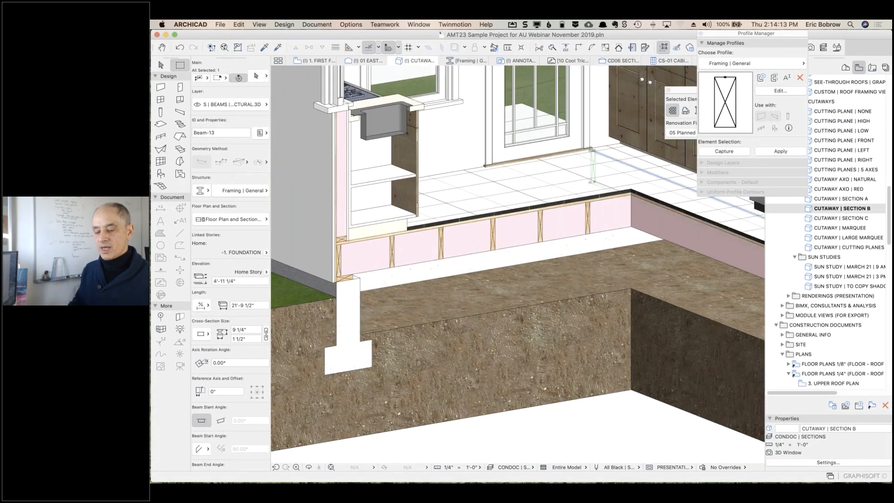
pyautogui.keyDown('shift'); pyautogui.click(338, 200); pyautogui.keyUp('shift')
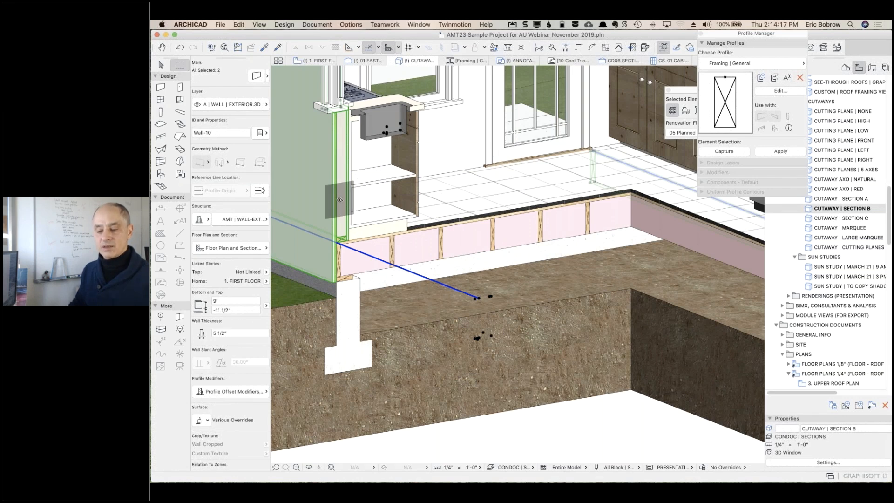
pyautogui.rightClick(339, 200)
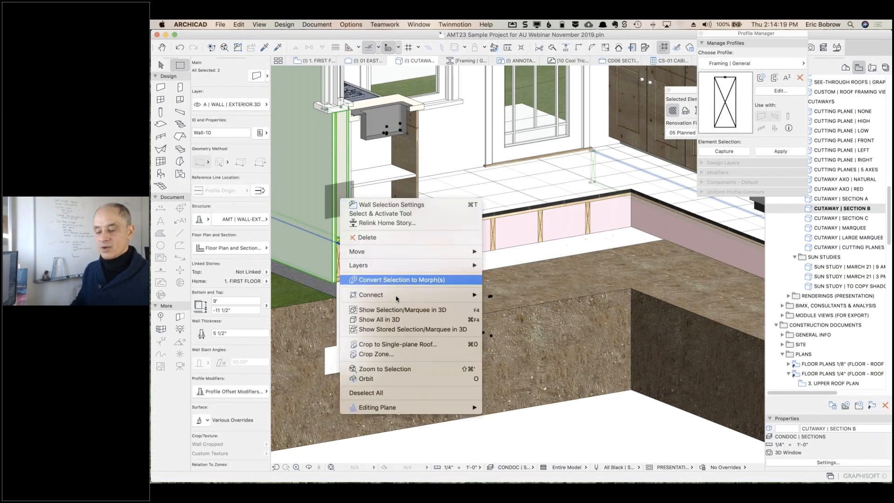
pyautogui.click(382, 237)
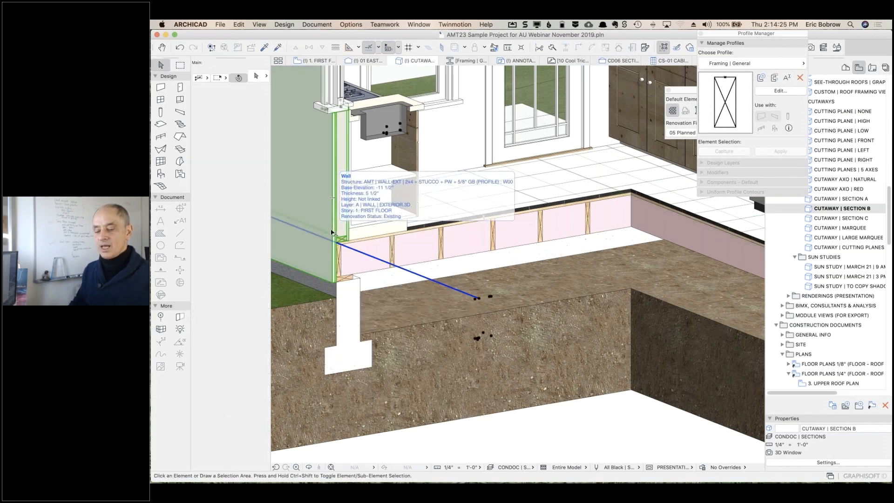
pyautogui.rightClick(331, 231)
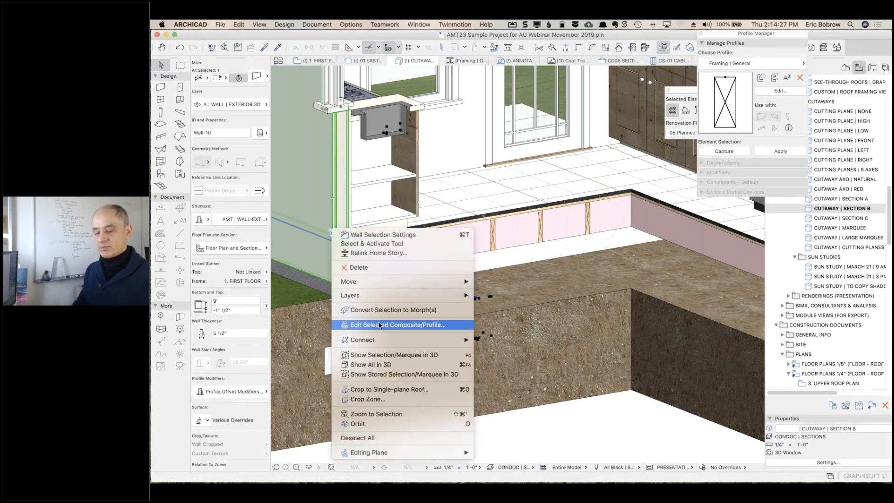
pyautogui.click(379, 324)
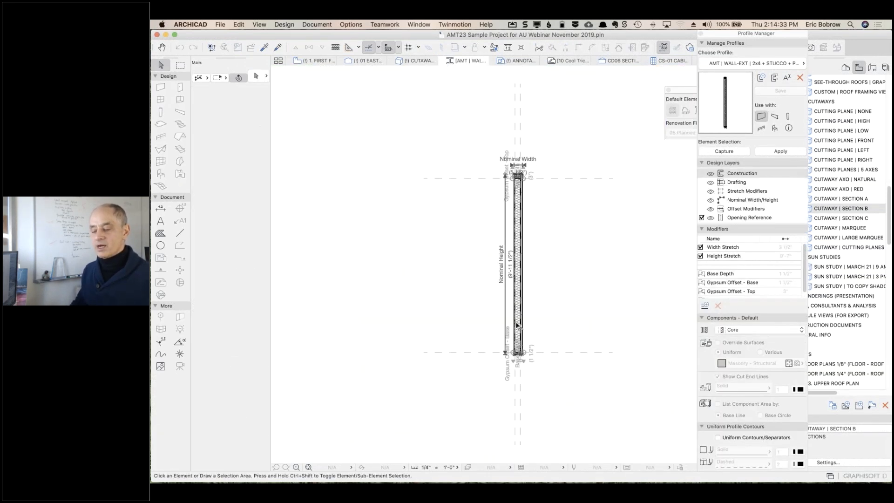
# - Examine the base of the exterior wall profile, inspect the lower triangular Wood - Framing fill of its bottom plate, and deselect it
pyautogui.scroll(2, 519, 325)
pyautogui.scroll(5, 566, 365)
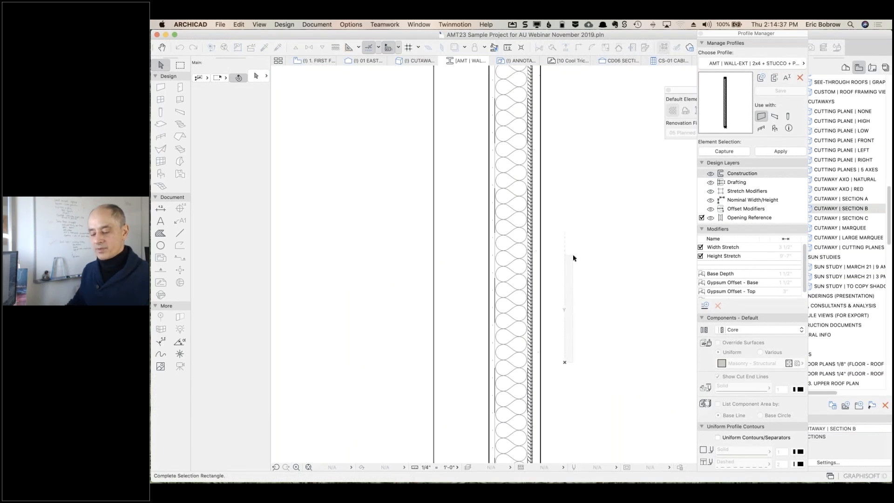
pyautogui.scroll(-1, 574, 250)
pyautogui.moveTo(574, 250); pyautogui.dragTo(584, 92, button='middle')
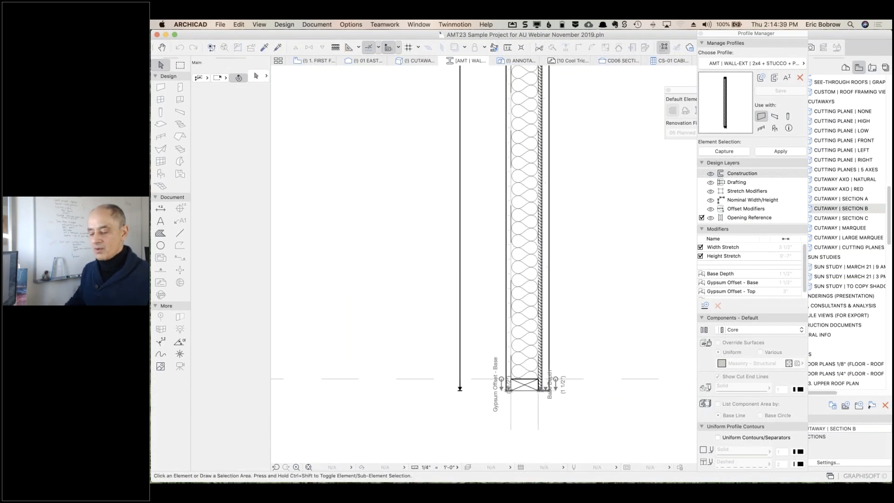
pyautogui.scroll(3, 531, 390)
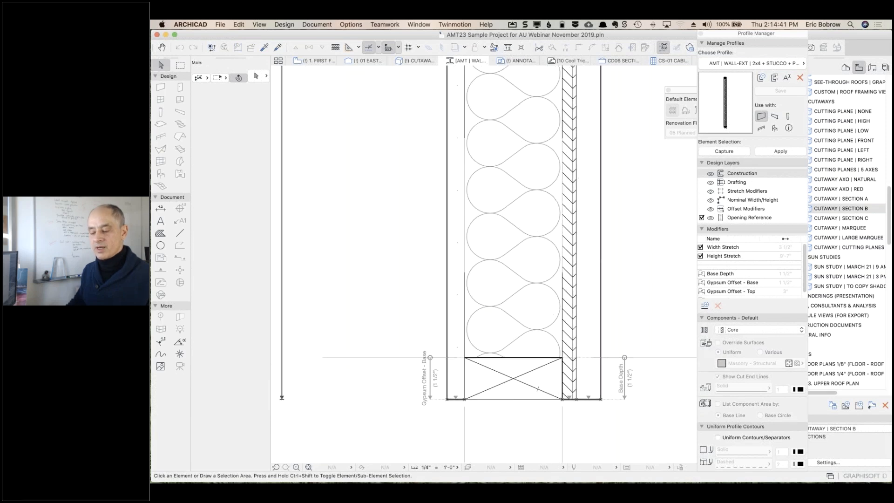
pyautogui.click(519, 393)
pyautogui.click(516, 390)
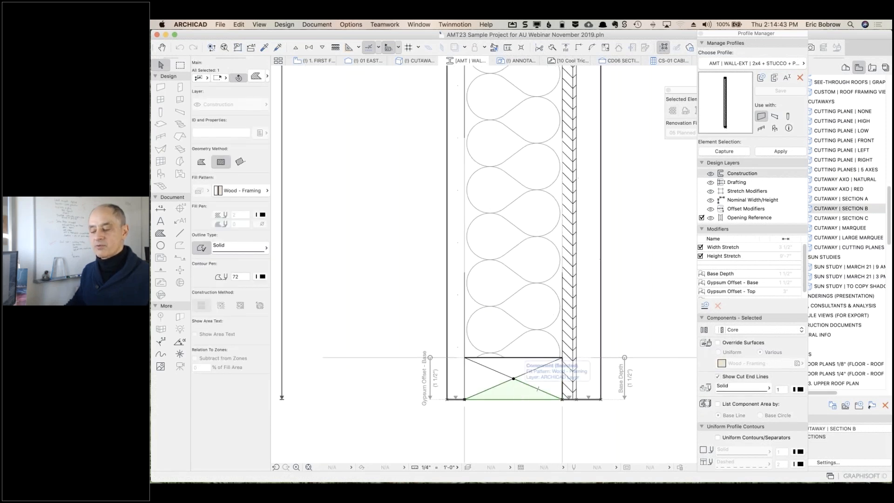
pyautogui.click(639, 297)
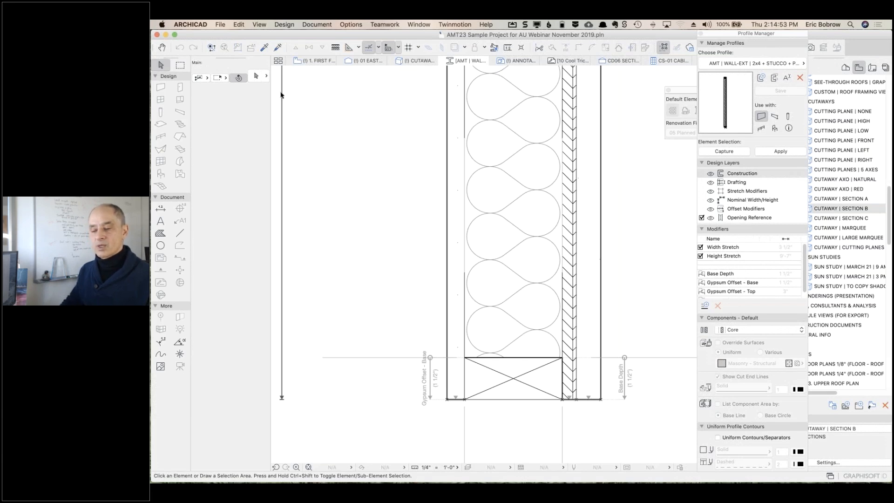
# - Go to the first floor plan, pick up the kitchen–living room partition's settings for the Wall tool, and check the structure types
pyautogui.click(320, 62)
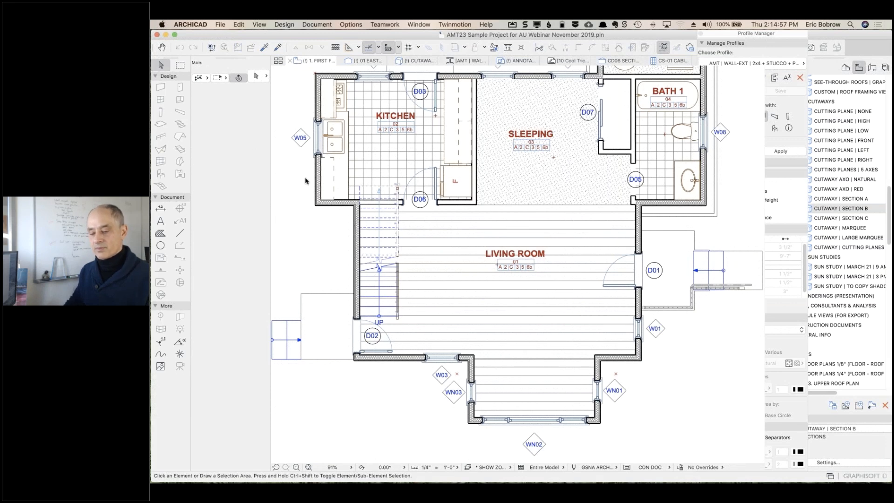
pyautogui.click(160, 88)
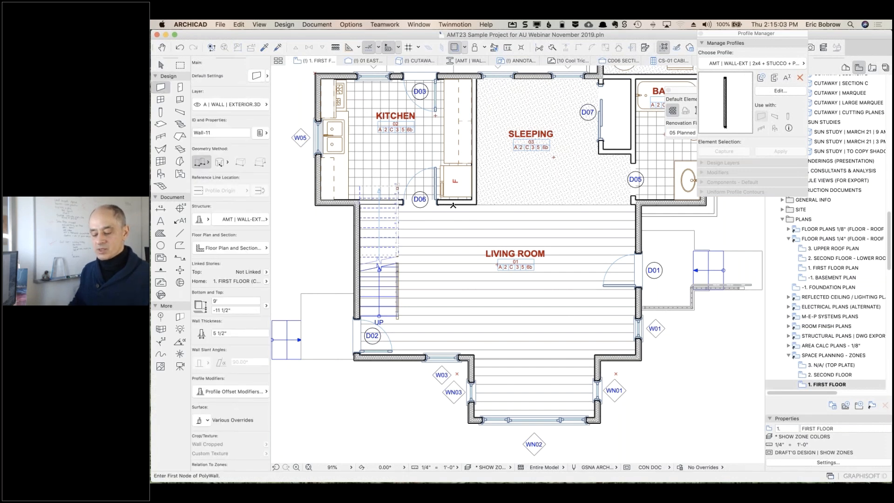
pyautogui.keyDown('alt'); pyautogui.click(471, 198); pyautogui.keyUp('alt')
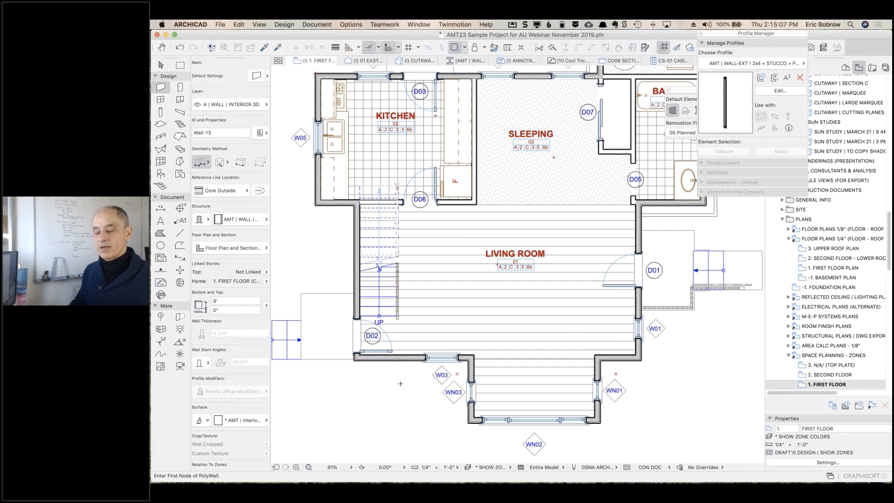
pyautogui.click(208, 219)
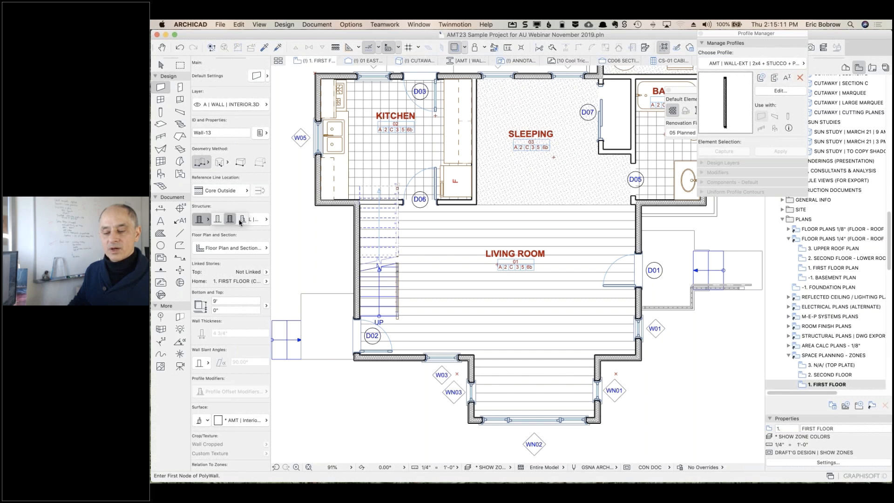
# - Select the interior wall between the kitchen and living room and capture it as a custom complex profile
pyautogui.rightClick(452, 204)
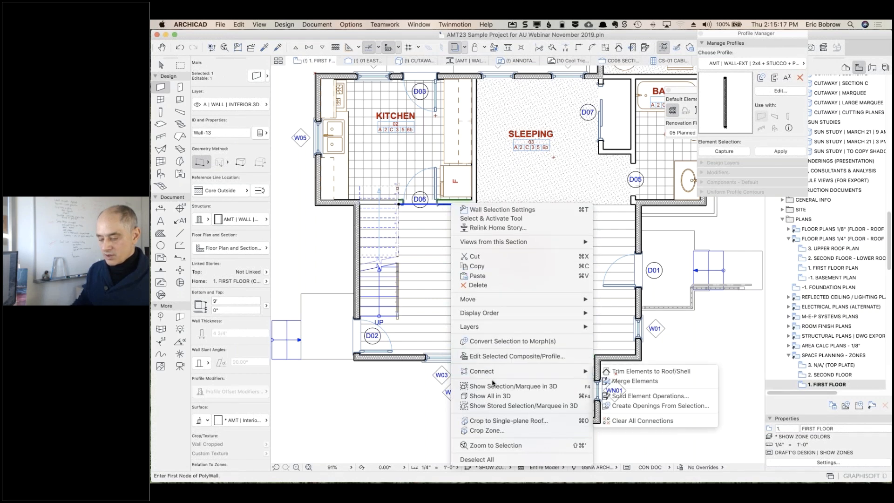
pyautogui.click(325, 257)
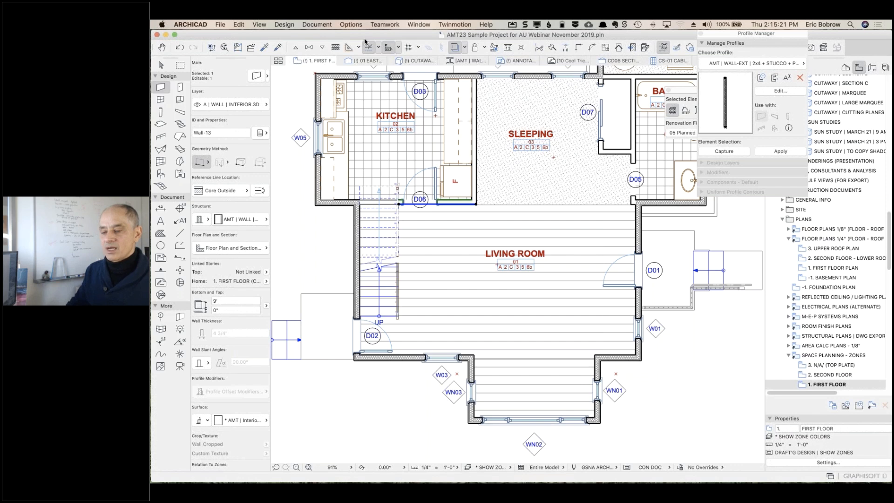
pyautogui.click(350, 25)
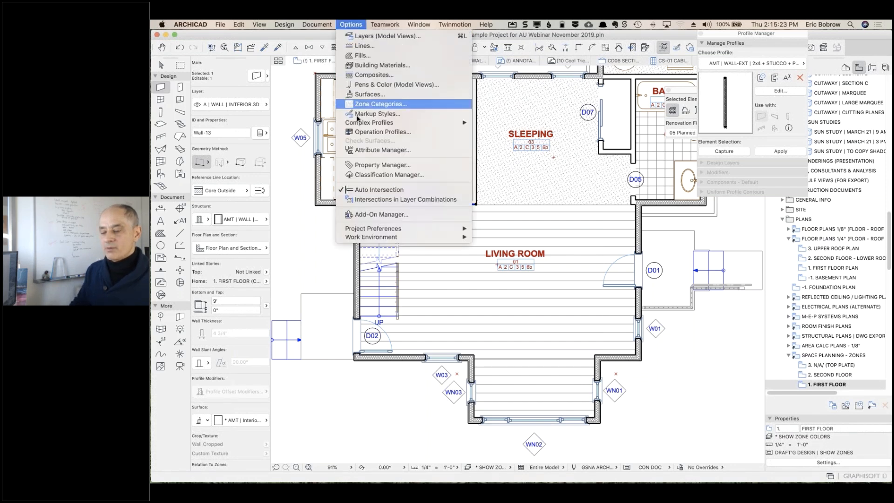
pyautogui.moveTo(463, 123)
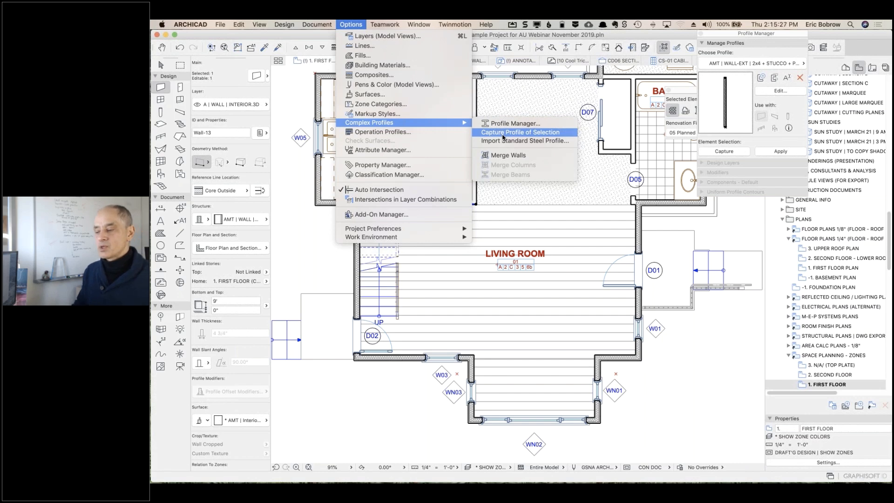
pyautogui.click(502, 134)
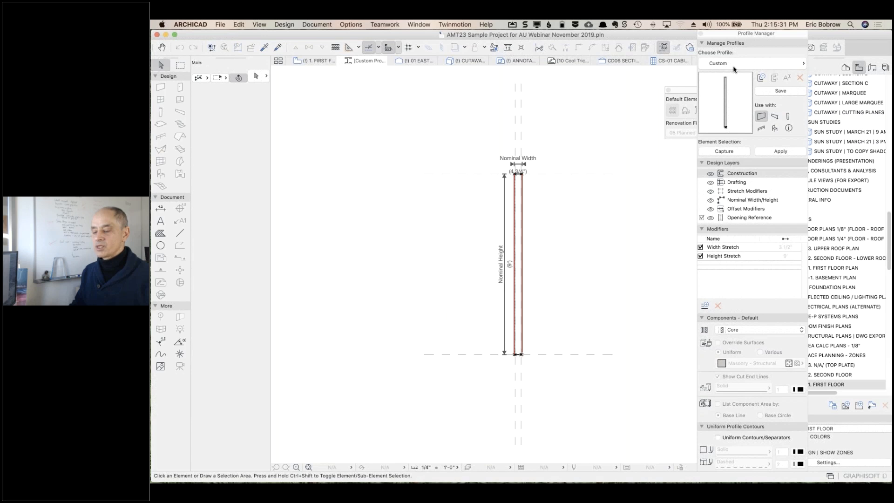
# - Inspect the component fills of both finish layers and the core at the base of the captured wall profile
pyautogui.scroll(10, 521, 347)
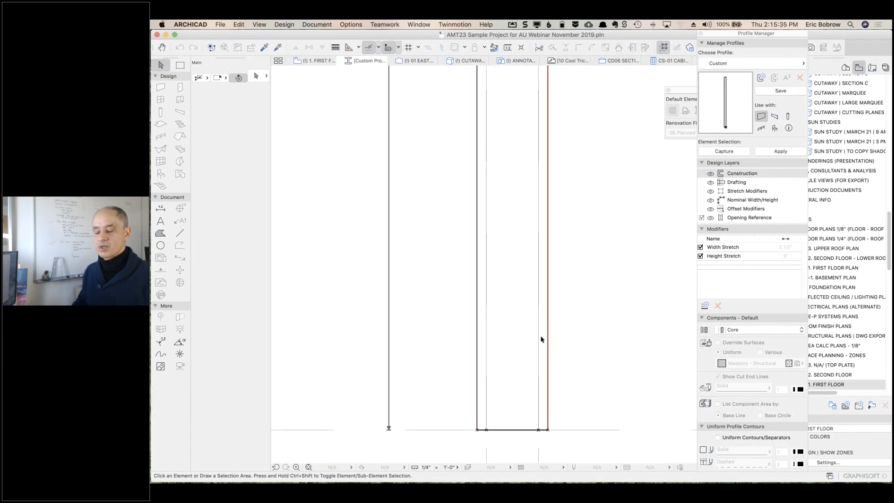
pyautogui.click(546, 342)
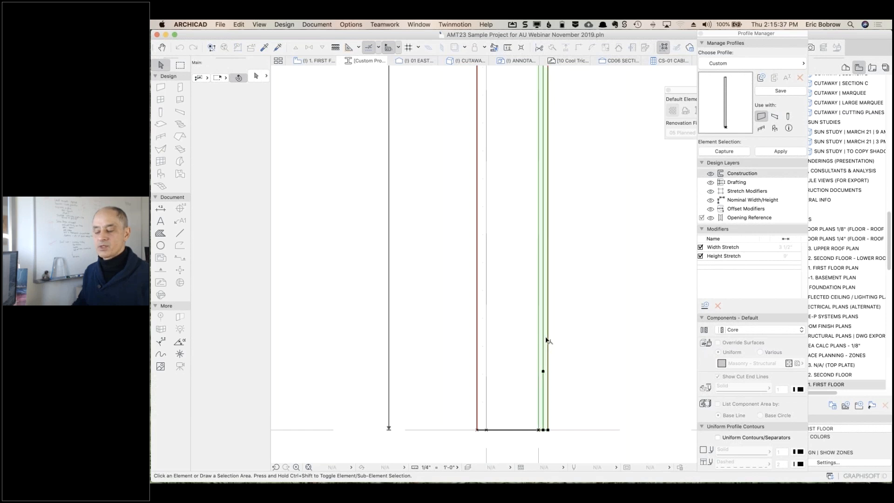
pyautogui.click(492, 340)
pyautogui.click(482, 340)
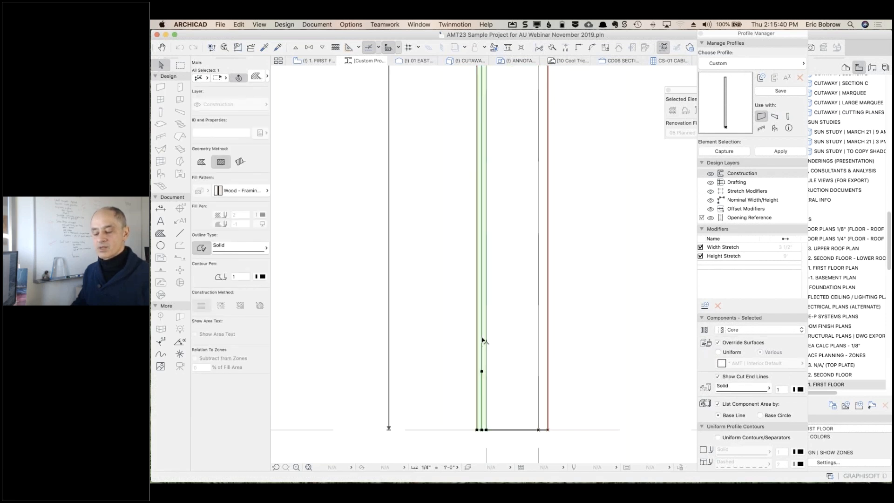
pyautogui.click(582, 271)
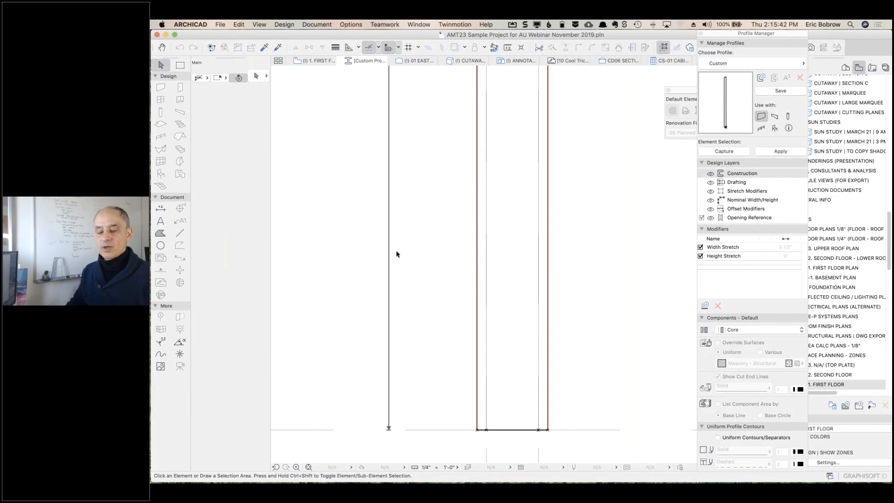
# - Draw a 3 1/2" by 1 1/2" bottom plate fill in Wood - Light-Frame Horiz. between the finish layers at the profile's base
pyautogui.click(161, 236)
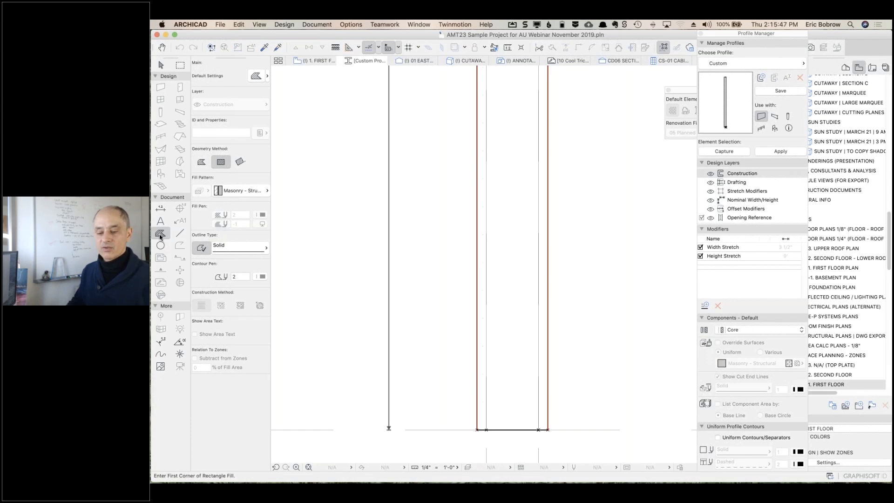
pyautogui.click(263, 191)
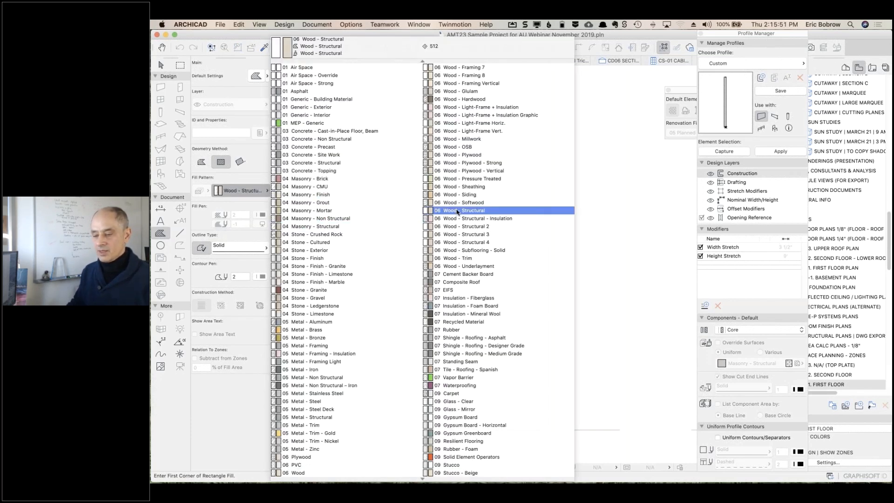
pyautogui.click(499, 123)
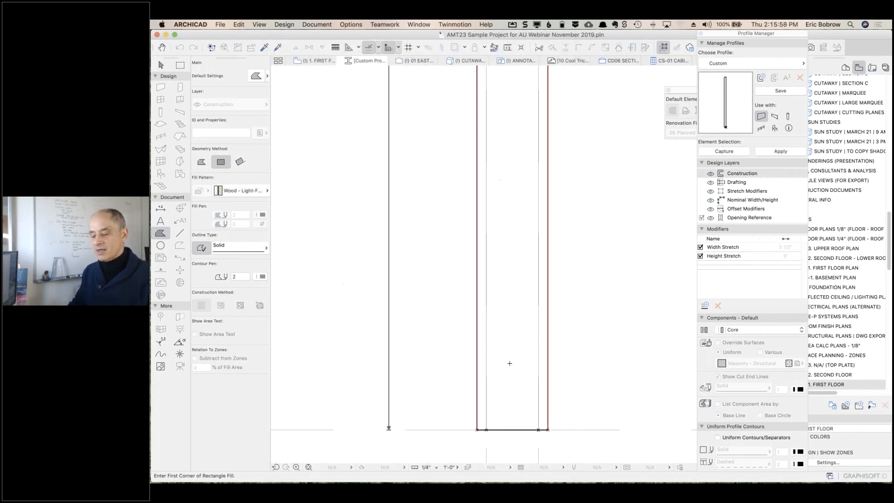
pyautogui.click(486, 429)
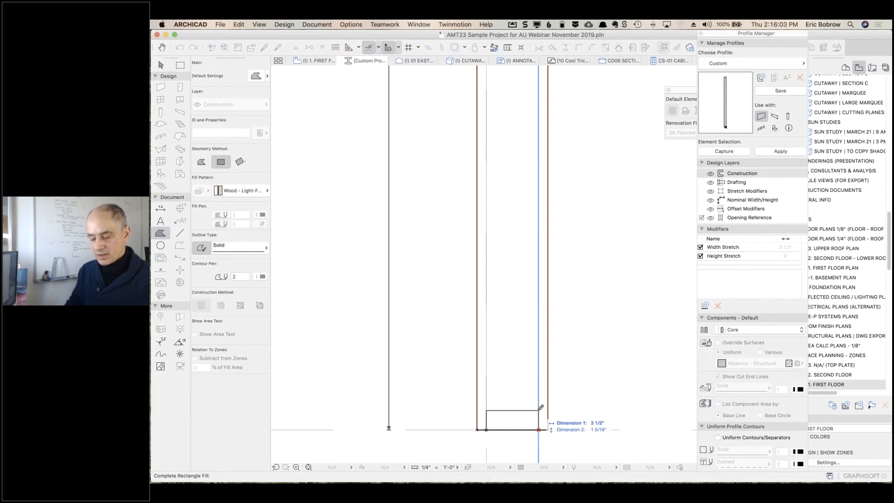
pyautogui.press('Tab')
pyautogui.press('Tab')
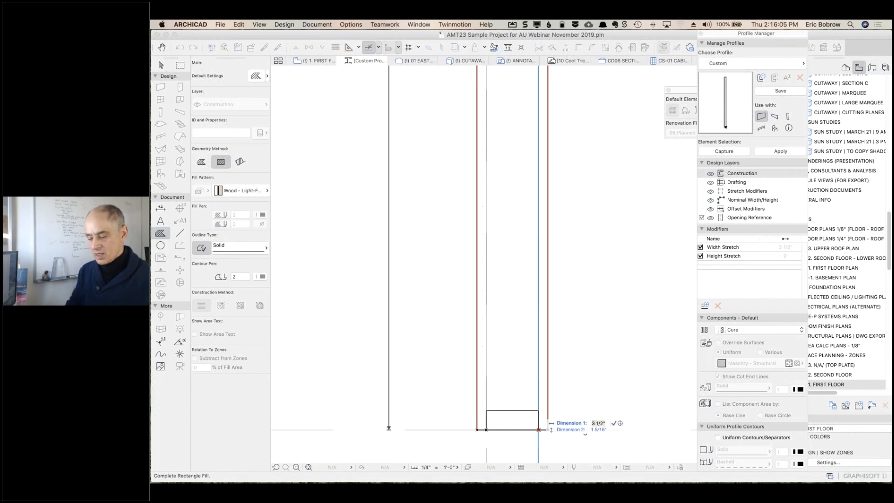
pyautogui.write('1 1/2')
pyautogui.press('Return')
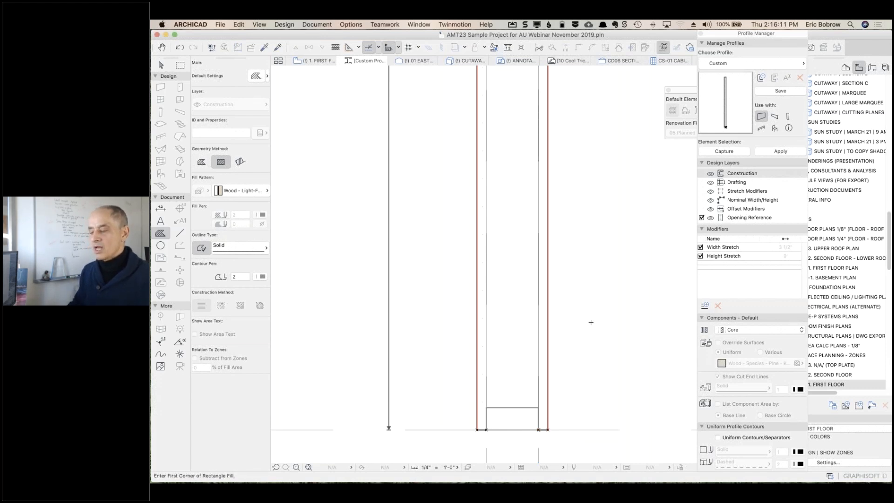
# - Save the custom profile under the name New Interior Wall with Framing
pyautogui.click(784, 91)
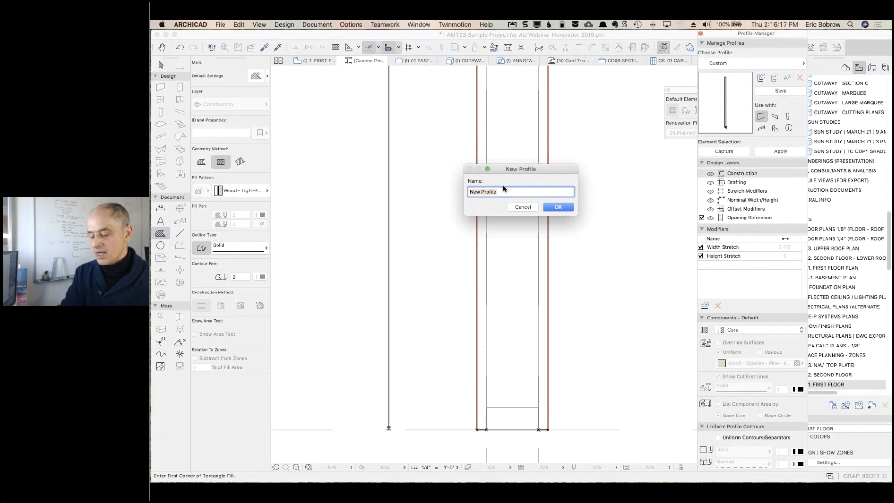
pyautogui.write('New Inter')
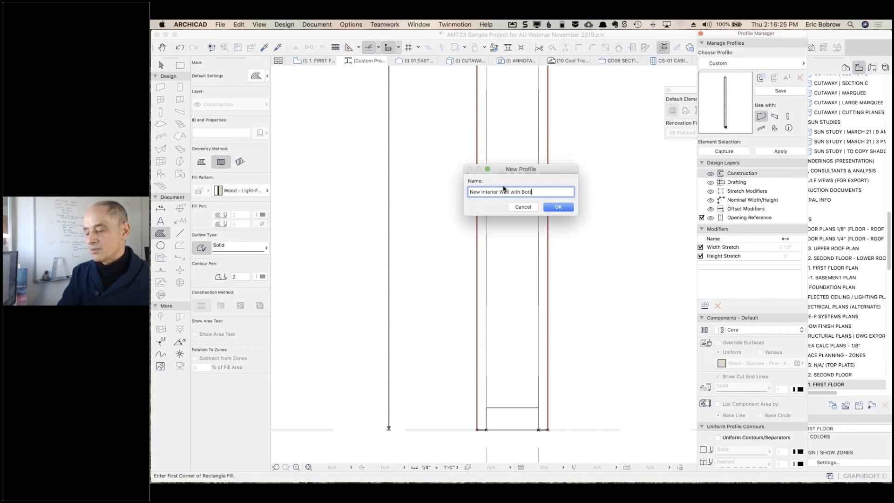
pyautogui.write('ior Wall with Framing')
pyautogui.click(560, 207)
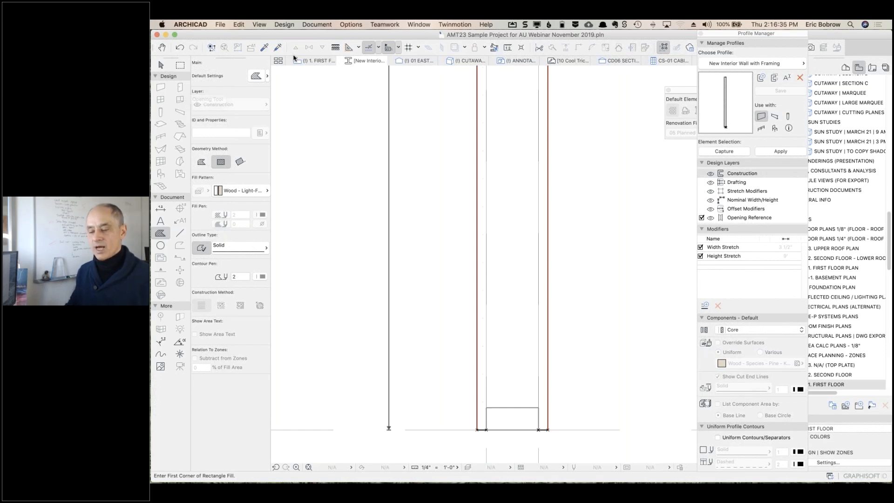
# - On the first floor plan, draw a short wall with the New Interior Wall with Framing profile just below the kitchen–living room partition
pyautogui.click(307, 60)
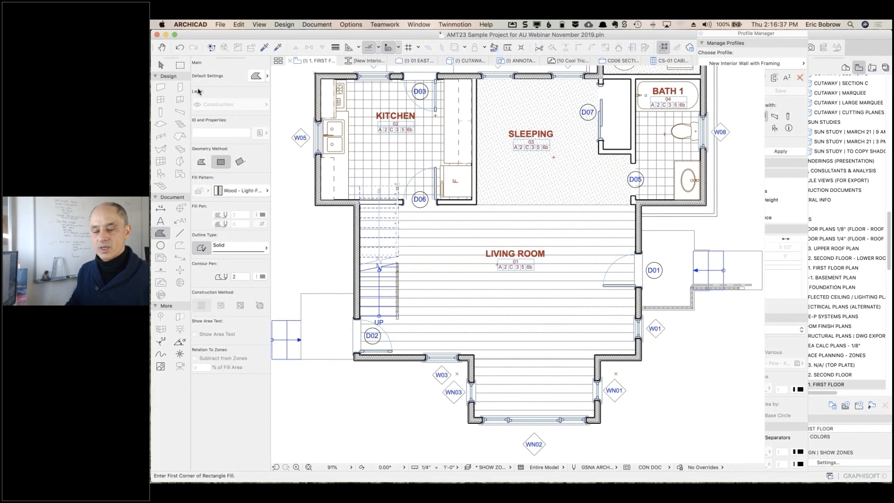
pyautogui.click(161, 88)
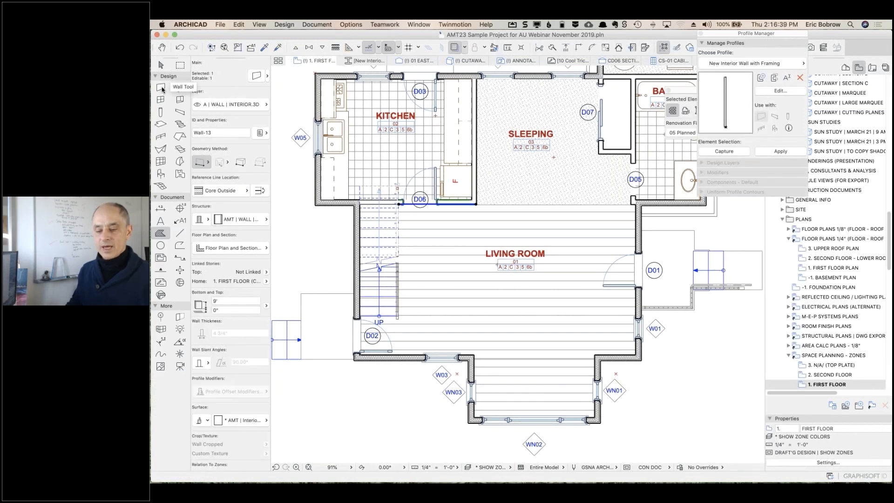
pyautogui.click(208, 220)
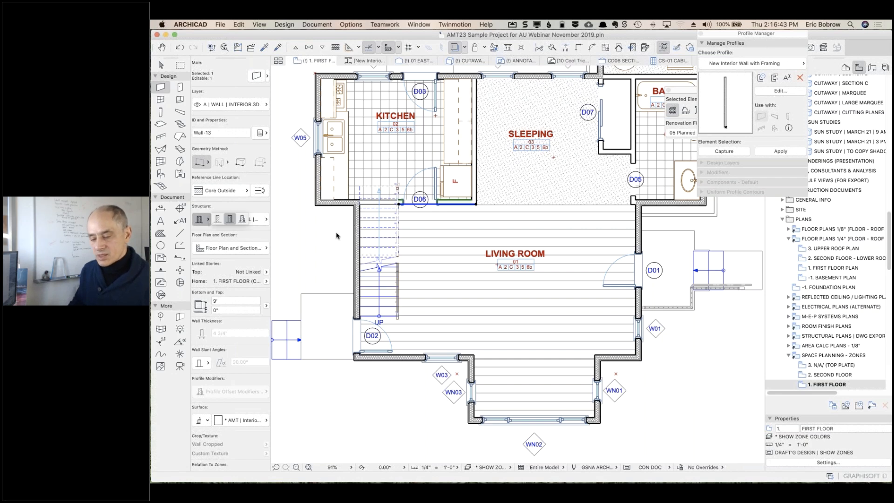
pyautogui.press('Escape')
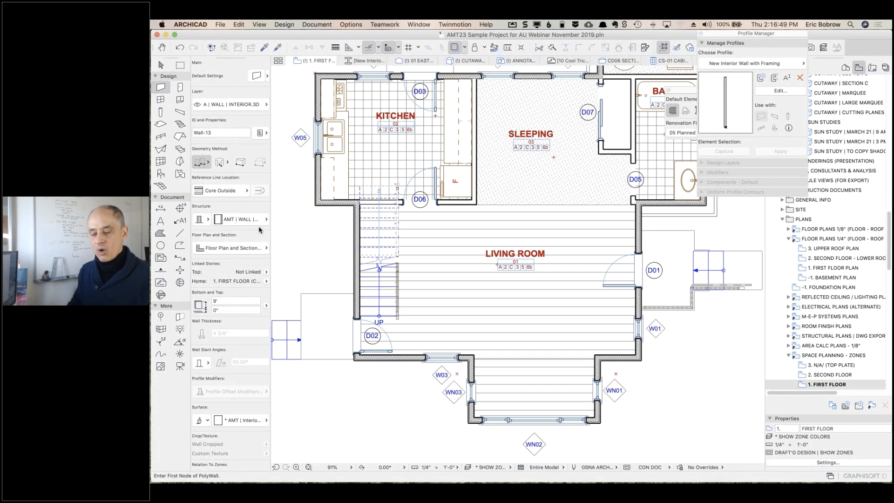
pyautogui.click(207, 221)
pyautogui.click(244, 220)
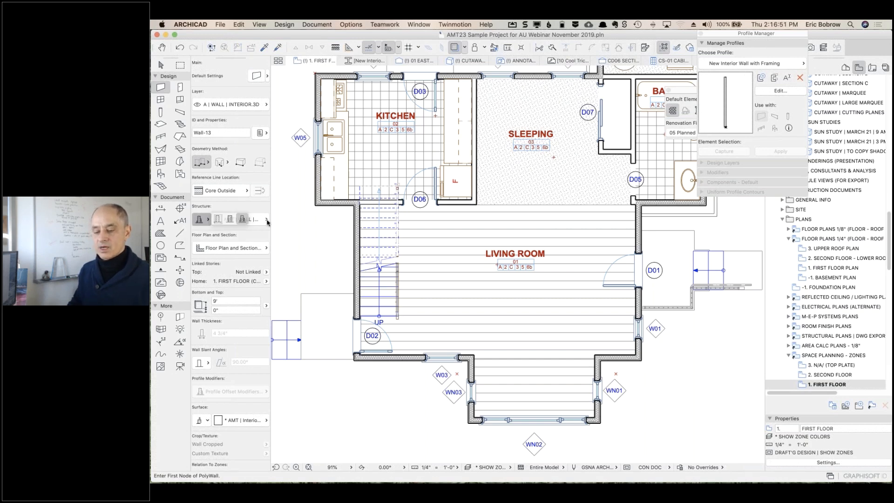
pyautogui.click(265, 220)
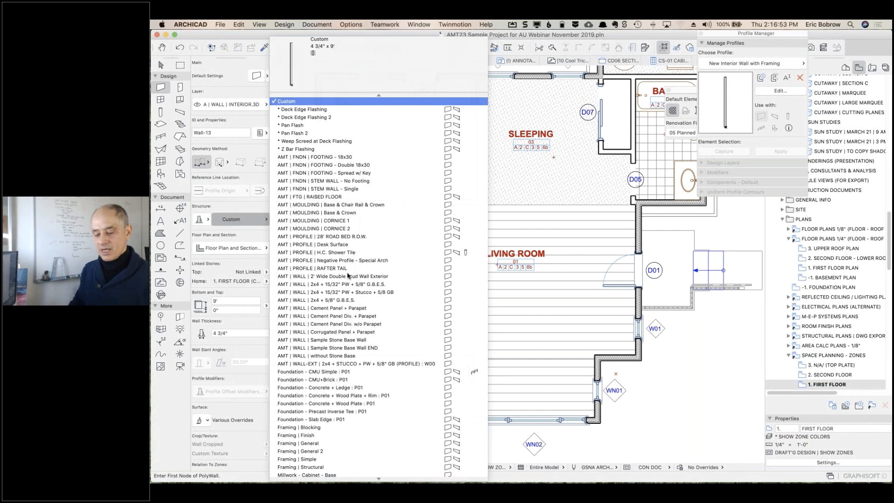
pyautogui.scroll(-5, 348, 280)
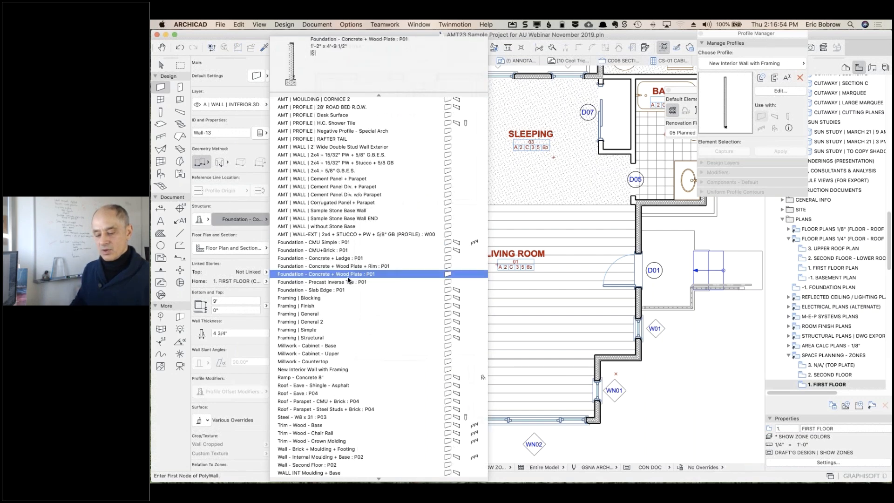
pyautogui.click(326, 369)
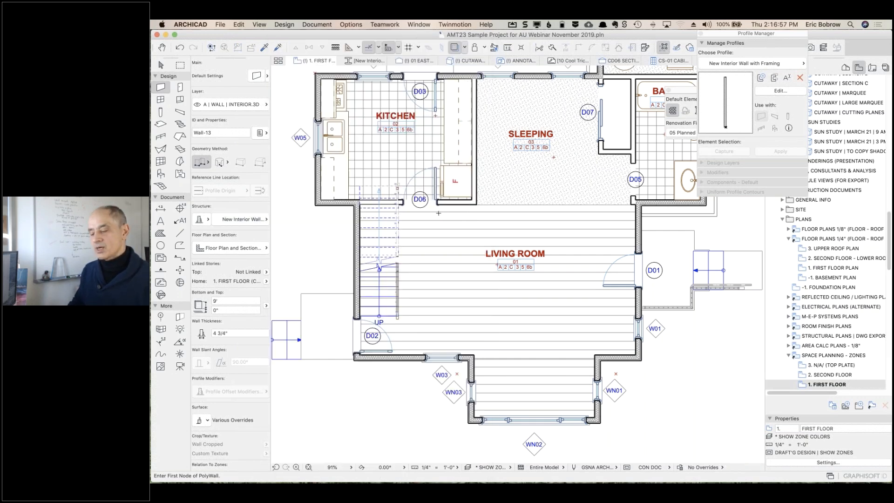
pyautogui.click(425, 212)
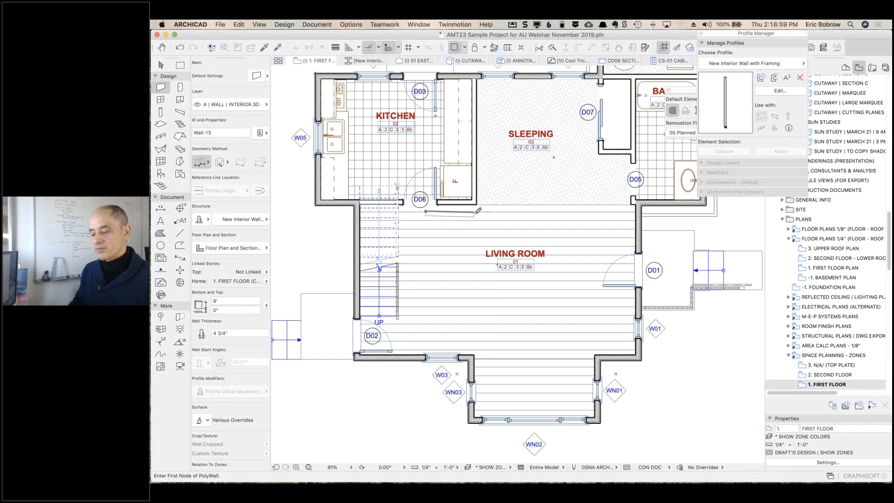
pyautogui.doubleClick(480, 208)
# - Place a marquee around door D06 that cuts through the new wall, and show the enclosed area in 3D
pyautogui.click(180, 65)
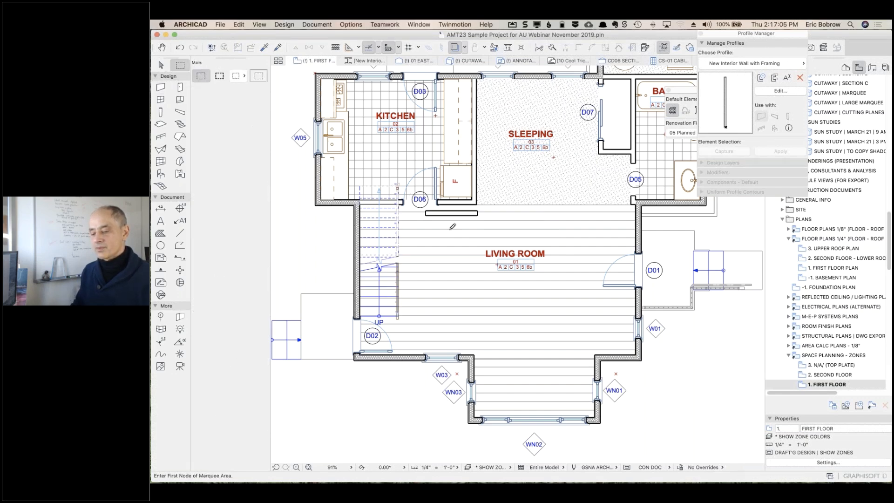
pyautogui.click(390, 186)
pyautogui.click(453, 226)
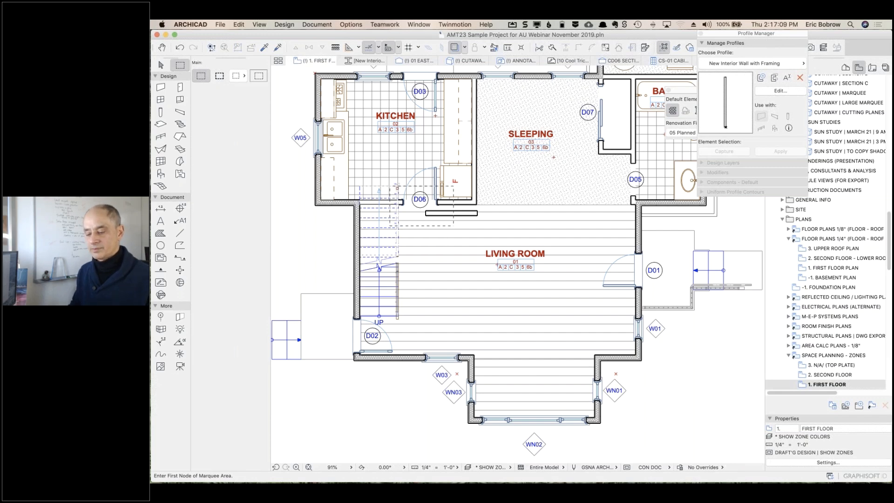
pyautogui.press('F5')
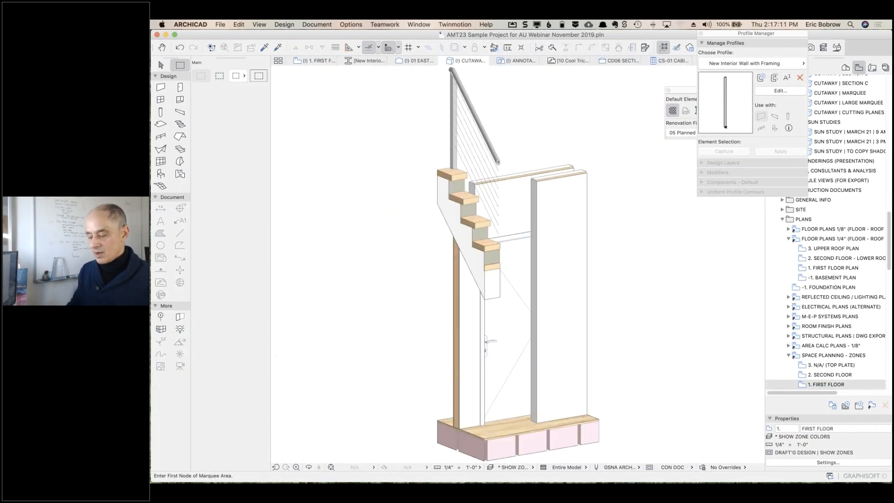
# - Examine the cut end and base of the new wall in 3D, checking its settings, and deselect it
pyautogui.keyDown('shift'); pyautogui.moveTo(586, 423); pyautogui.dragTo(565, 458, button='middle'); pyautogui.keyUp('shift')
pyautogui.scroll(5, 562, 442)
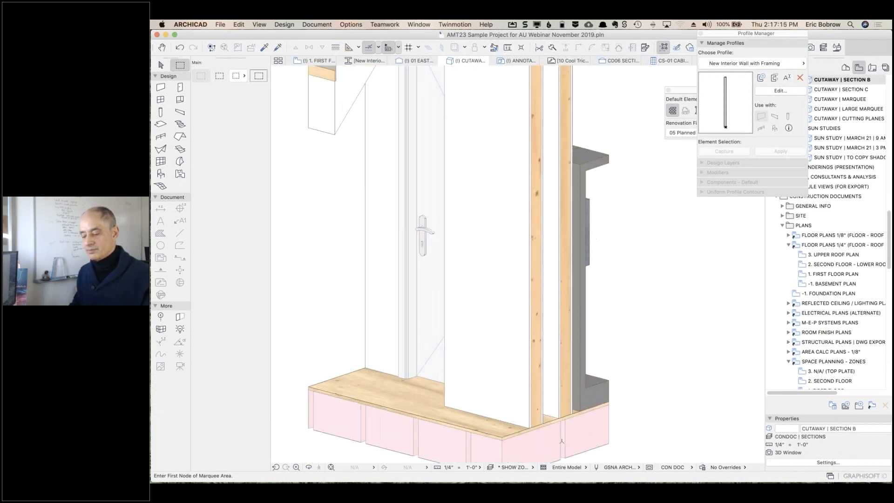
pyautogui.keyDown('shift'); pyautogui.moveTo(630, 368); pyautogui.dragTo(584, 361, button='middle'); pyautogui.keyUp('shift')
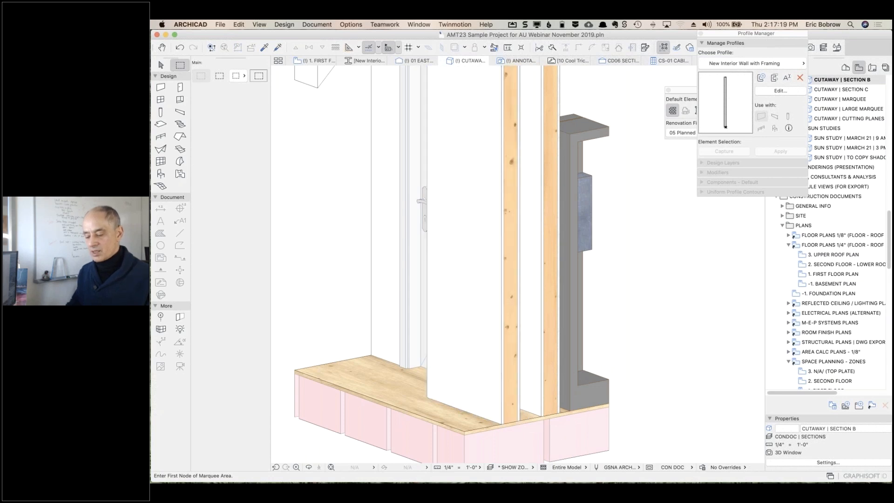
pyautogui.click(566, 446)
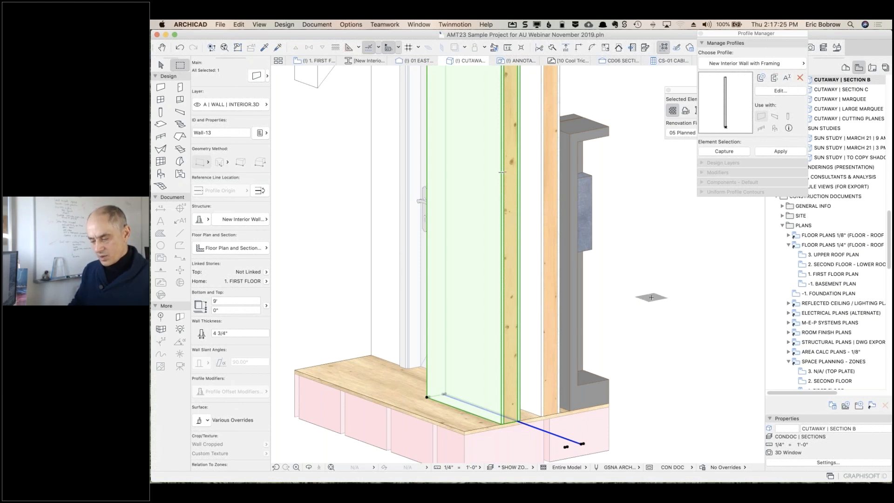
pyautogui.press('Escape')
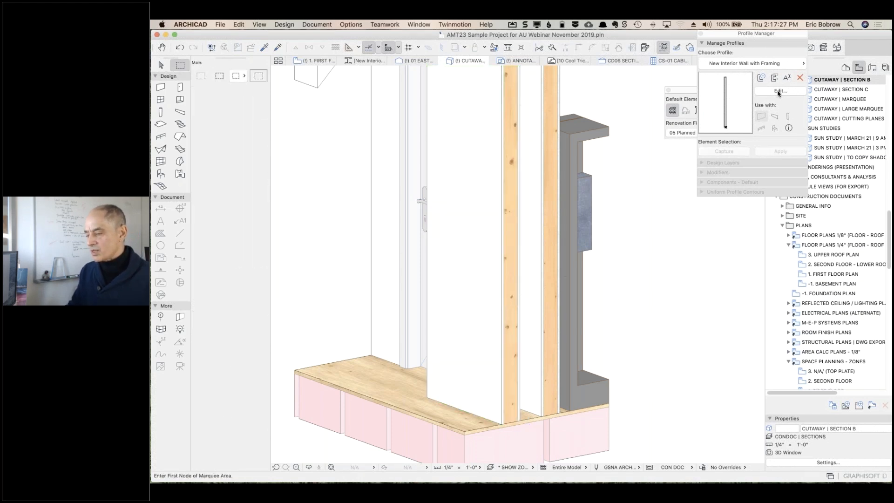
# - Reopen the New Interior Wall with Framing profile, subtract the bottom plate's rectangle from the core fill, and save the profile
pyautogui.click(780, 92)
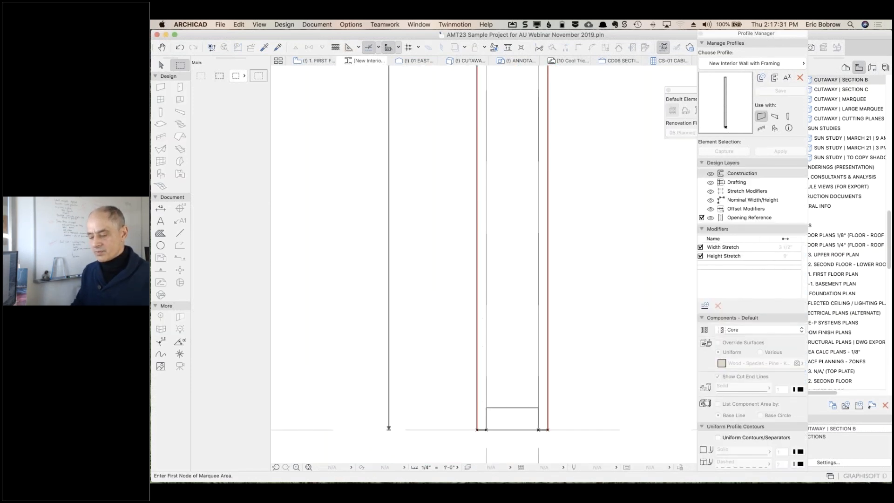
pyautogui.click(522, 365)
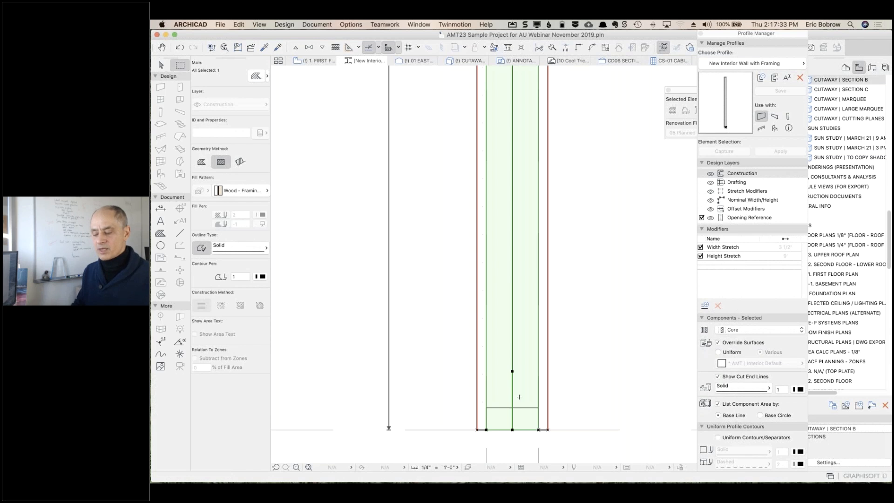
pyautogui.click(519, 430)
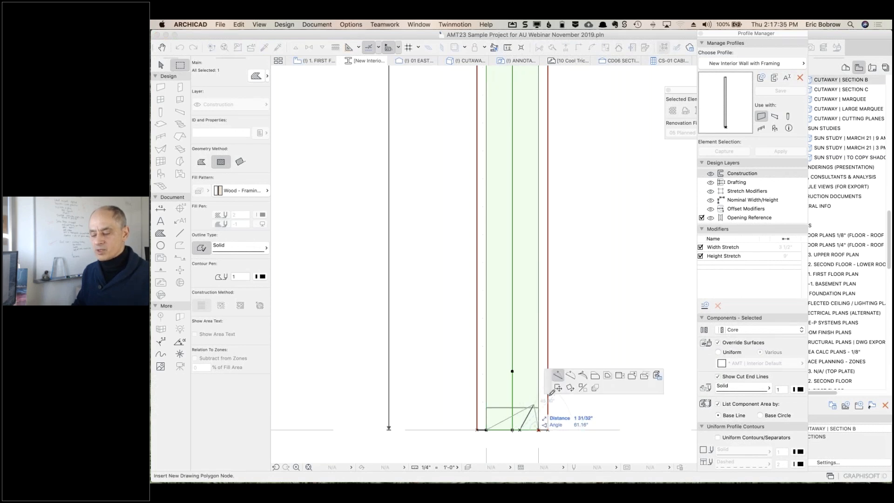
pyautogui.click(381, 270)
pyautogui.press('Return')
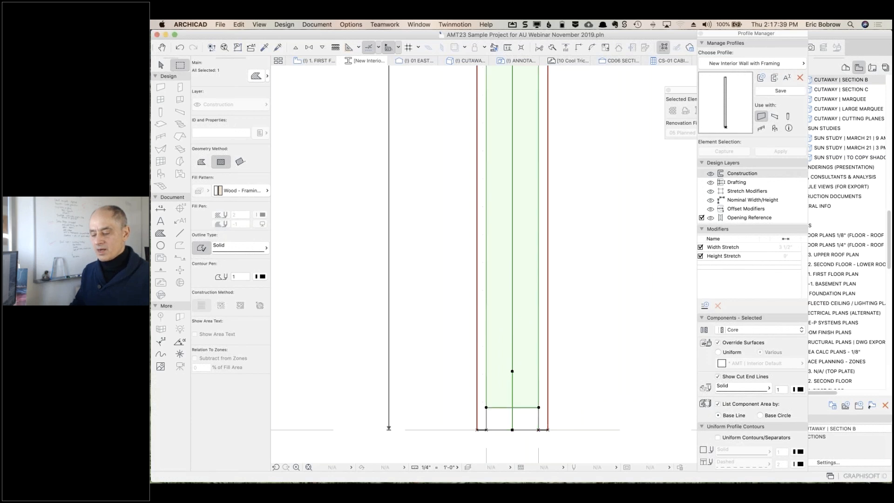
pyautogui.press('Escape')
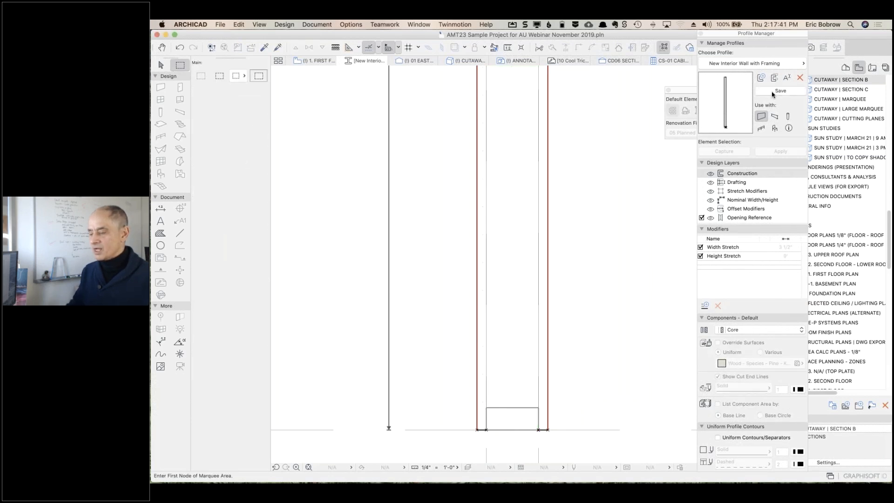
pyautogui.click(771, 91)
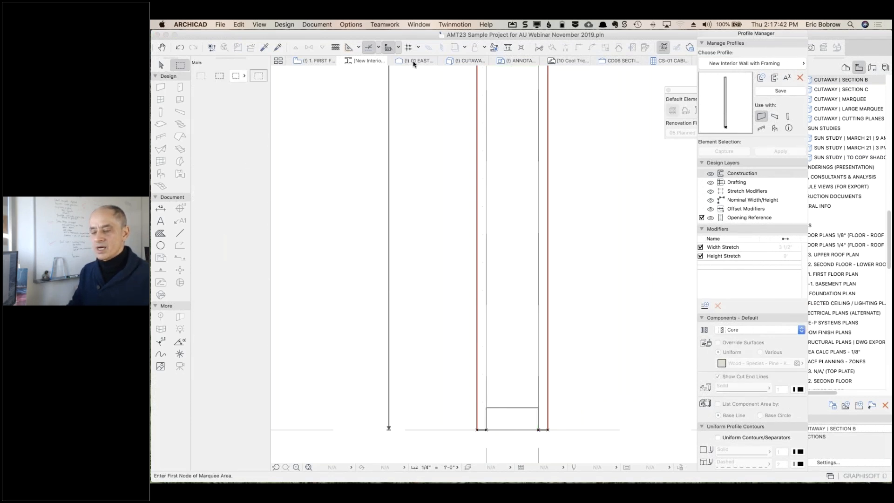
# - Examine the base of the new wall and its bottom plate in the 3D cutaway
pyautogui.click(462, 62)
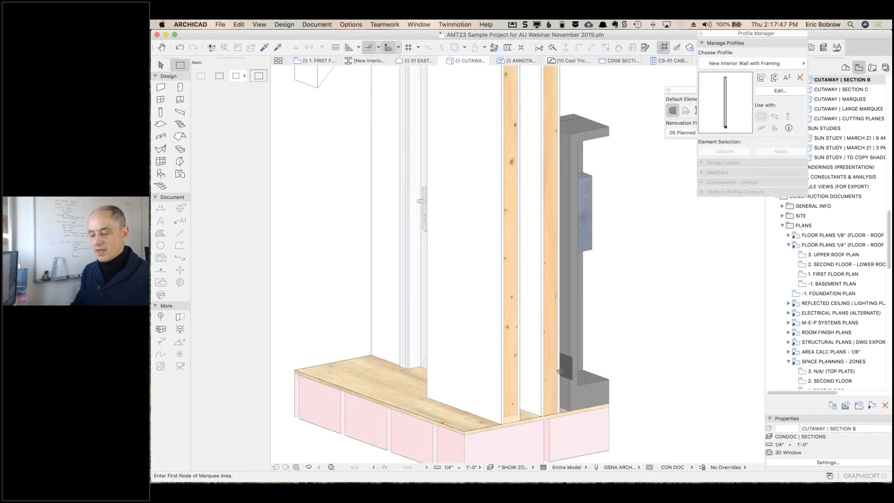
pyautogui.scroll(2, 513, 419)
pyautogui.scroll(2, 514, 418)
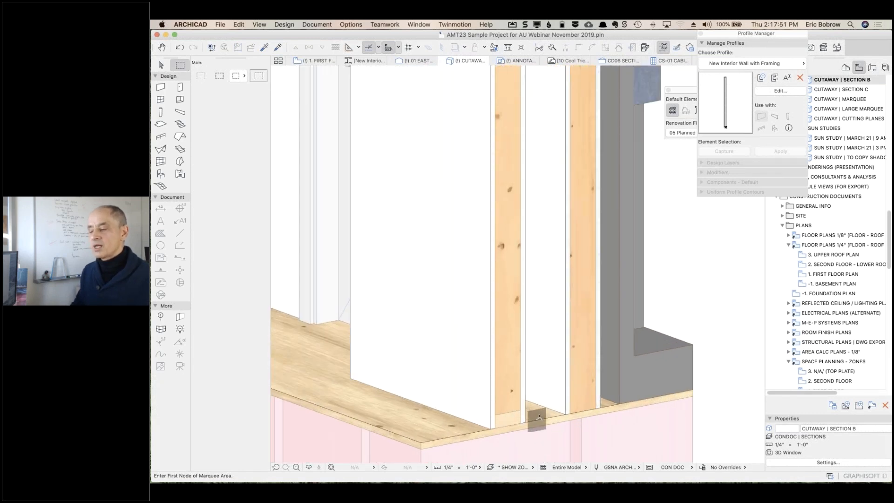
# - Reopen the New Interior Wall with Framing profile and draw two crossing diagonal lines between the corners of the bottom plate rectangle
pyautogui.click(770, 91)
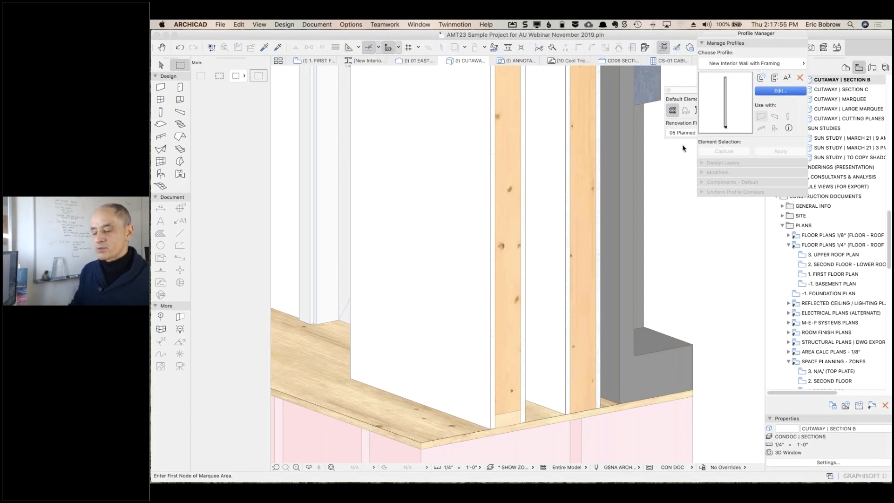
pyautogui.click(179, 232)
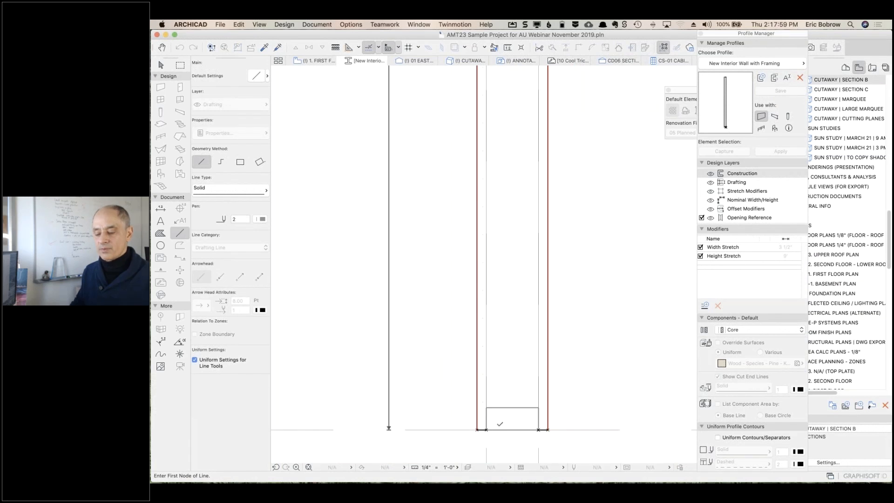
pyautogui.click(485, 430)
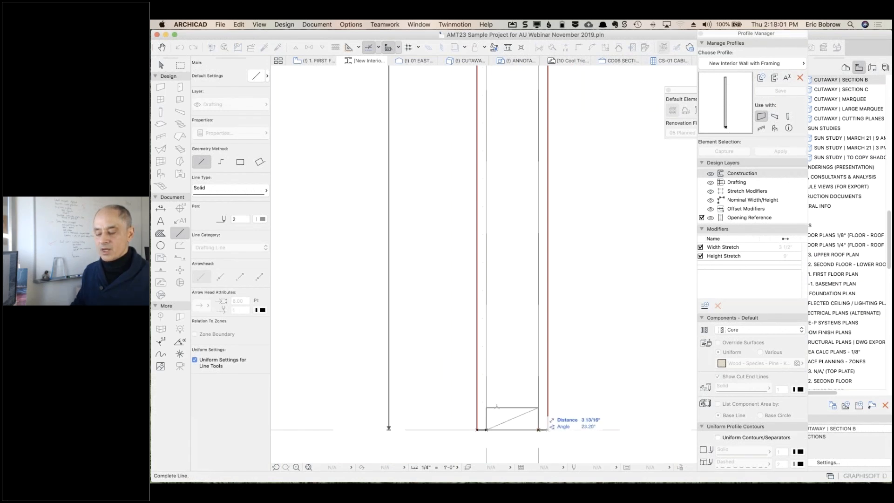
pyautogui.click(539, 406)
pyautogui.click(486, 407)
pyautogui.click(539, 429)
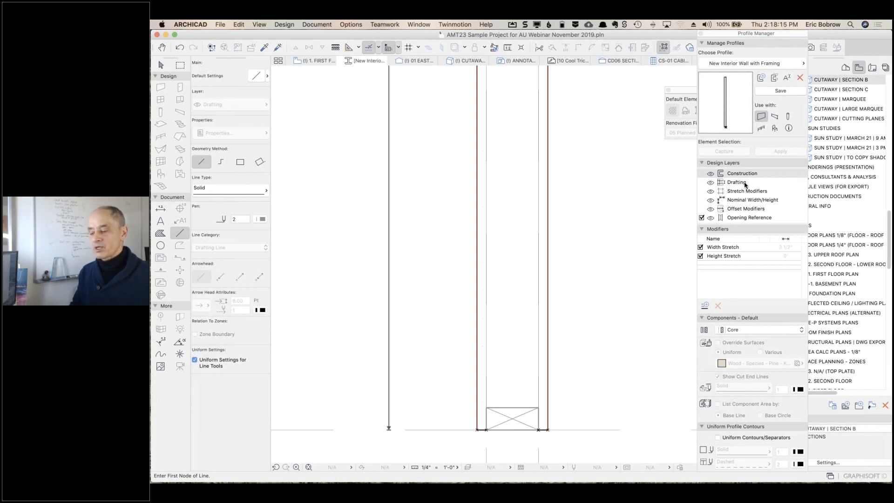
# - Hide and show again the profile's Construction and Drafting layers in turn to compare what each contains
pyautogui.click(710, 174)
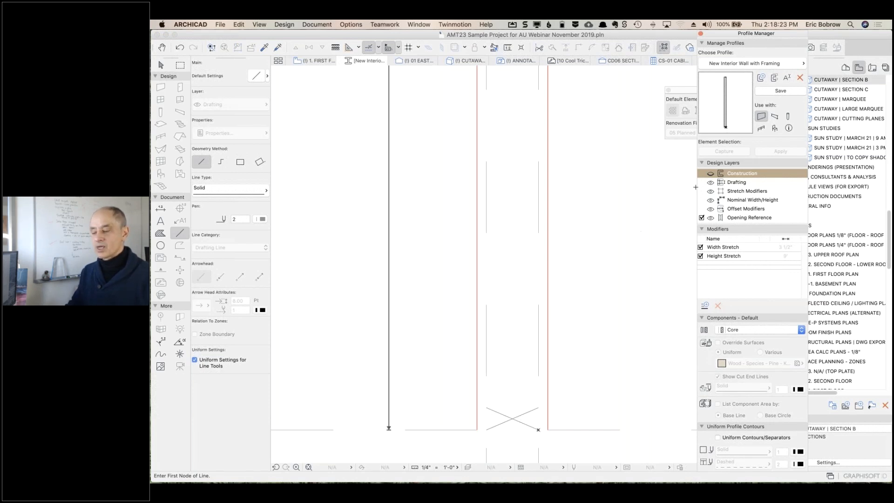
pyautogui.click(710, 174)
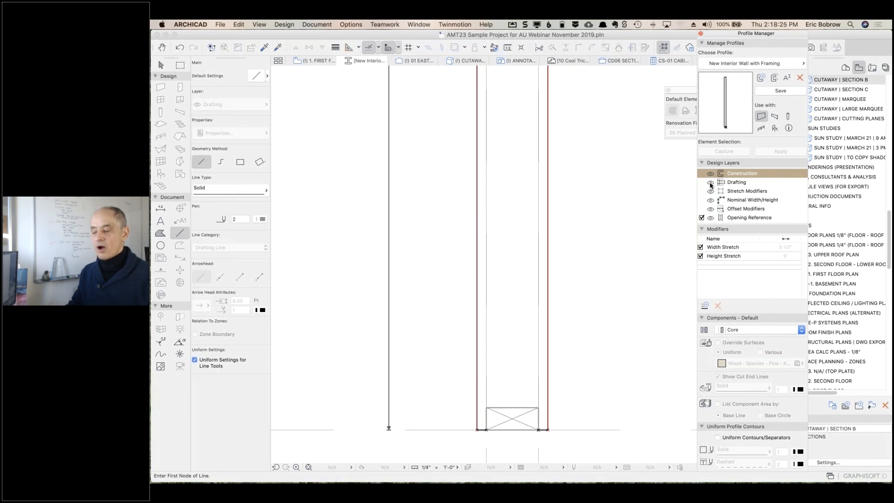
pyautogui.click(710, 183)
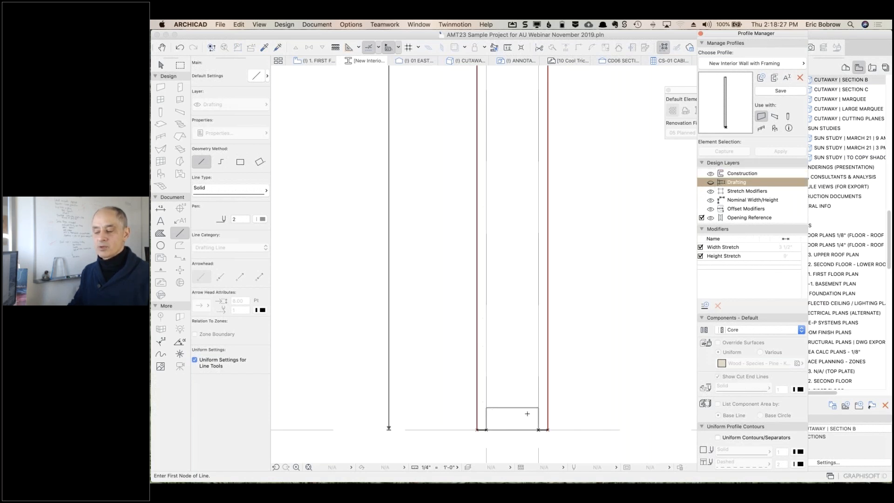
pyautogui.click(710, 182)
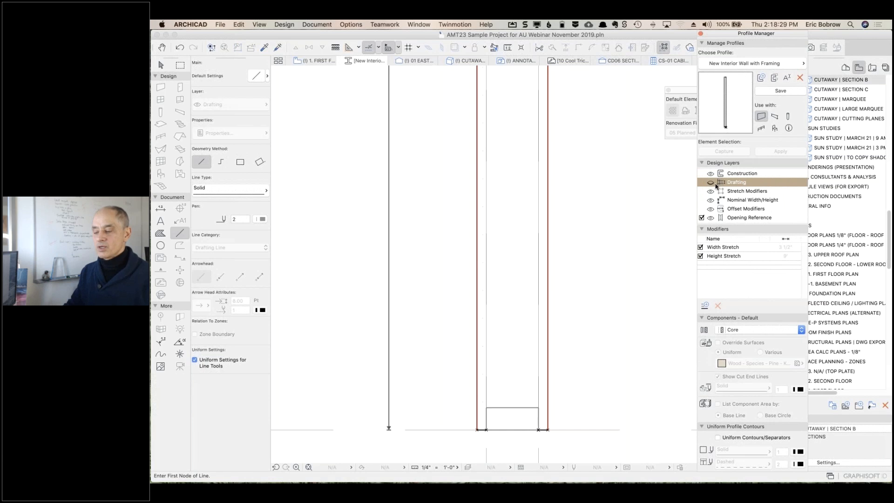
# - Split the bottom plate's fill along the diagonal from its upper-right corner to its lower-left corner
pyautogui.click(512, 408)
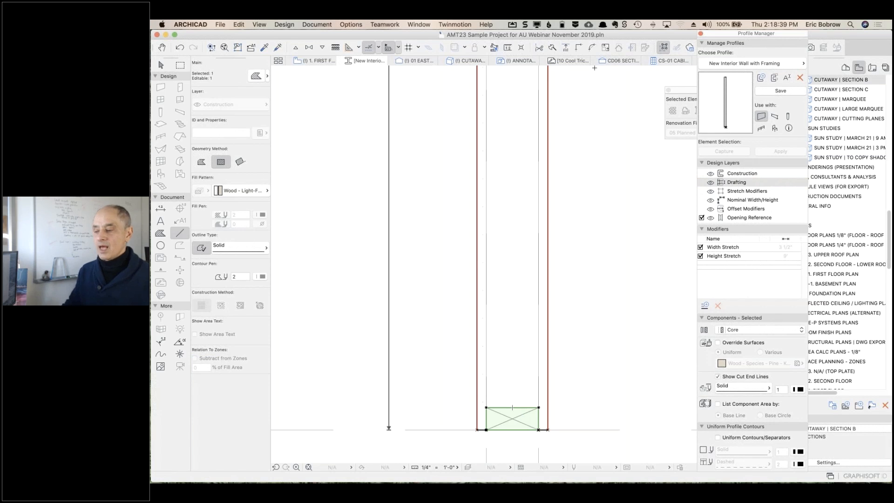
pyautogui.click(539, 47)
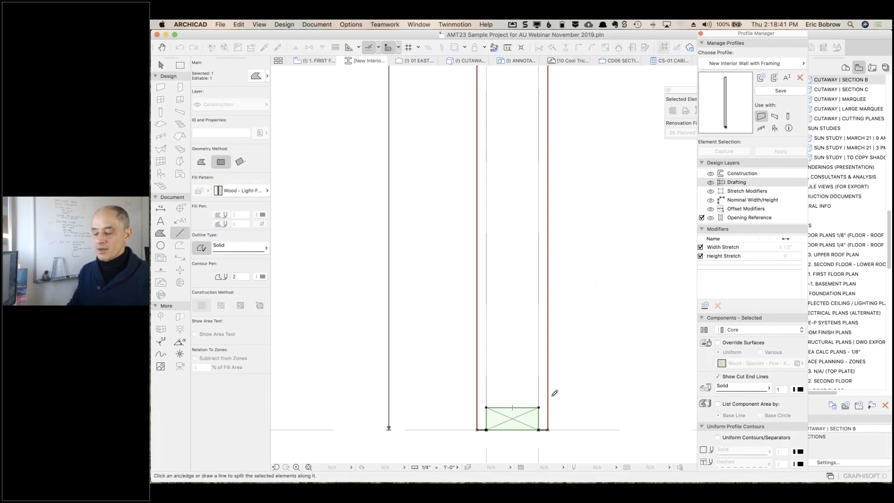
pyautogui.click(538, 407)
pyautogui.click(486, 430)
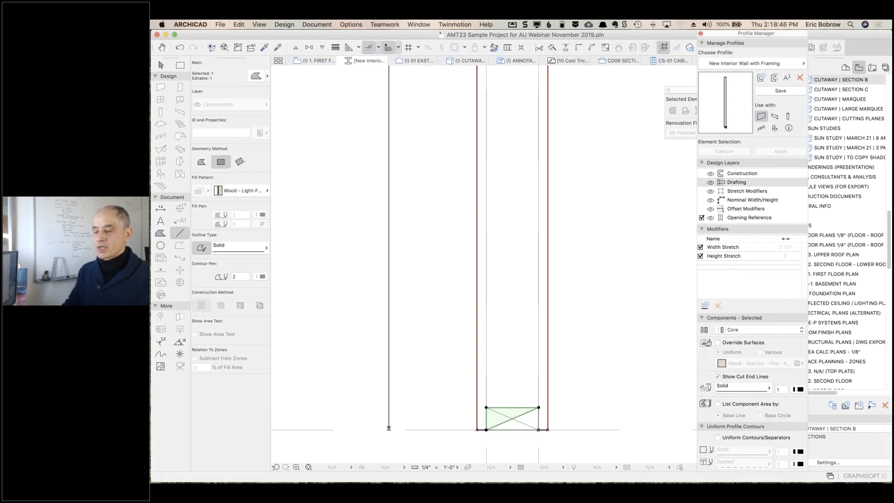
# - Select both halves of the bottom plate's fill and split them along the diagonal from the upper-left to the lower-right corner
pyautogui.click(552, 48)
pyautogui.press('Escape')
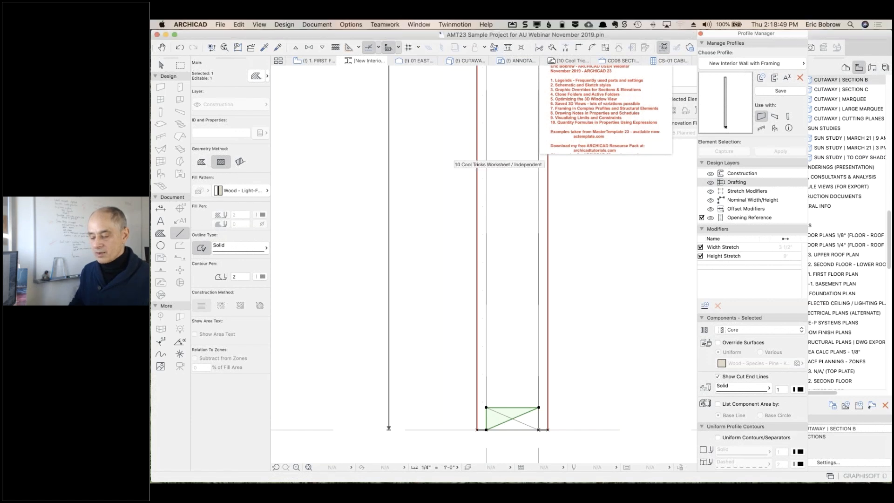
pyautogui.click(551, 47)
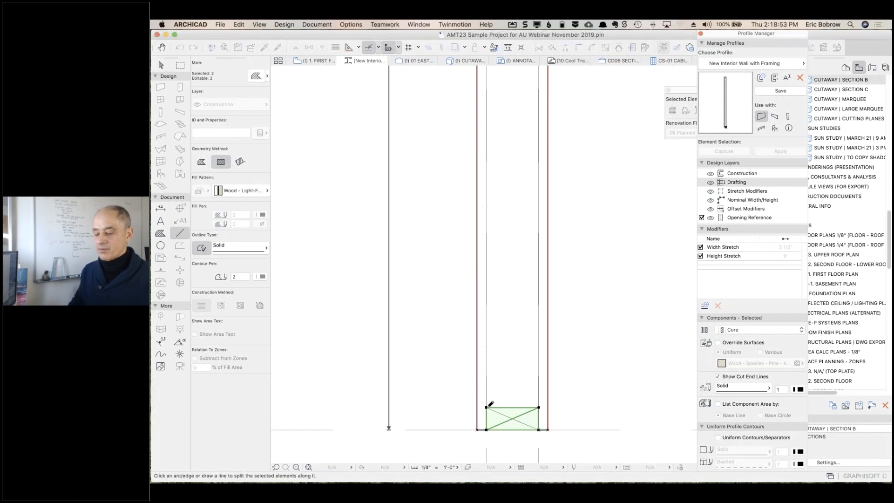
pyautogui.click(486, 407)
pyautogui.click(539, 429)
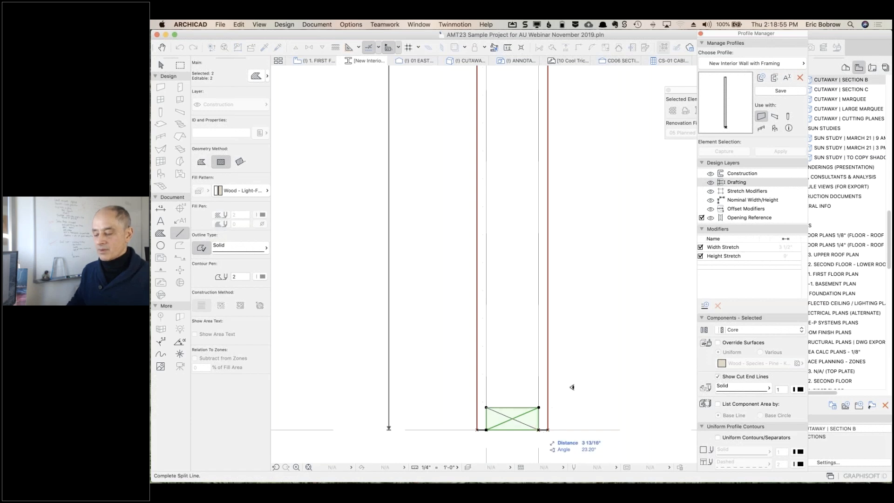
pyautogui.click(581, 389)
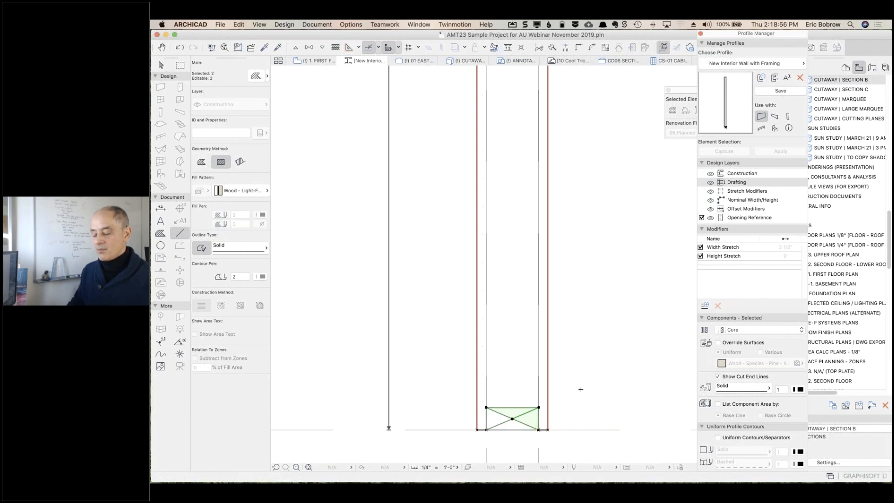
# - Check the bottom plate's triangular fills by selecting them, clear the selection, and save the profile
pyautogui.click(516, 416)
pyautogui.keyDown('shift'); pyautogui.click(514, 414); pyautogui.keyUp('shift')
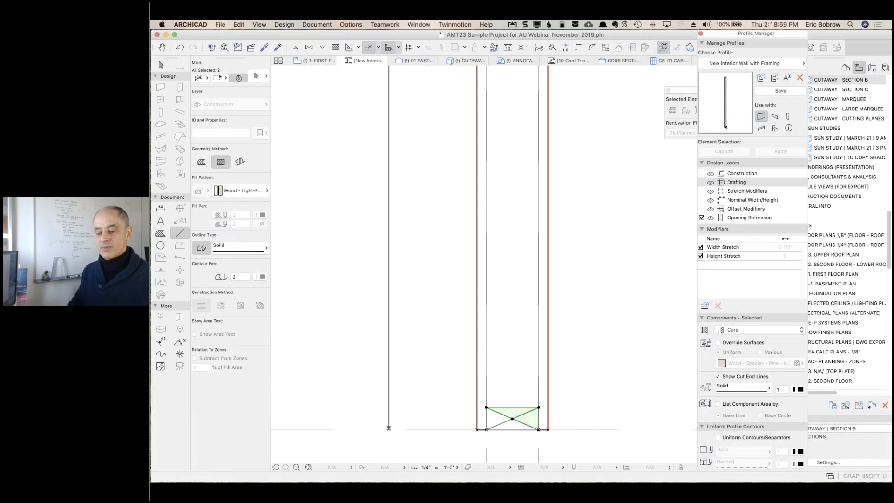
pyautogui.keyDown('shift'); pyautogui.click(499, 421); pyautogui.keyUp('shift')
pyautogui.press('Escape')
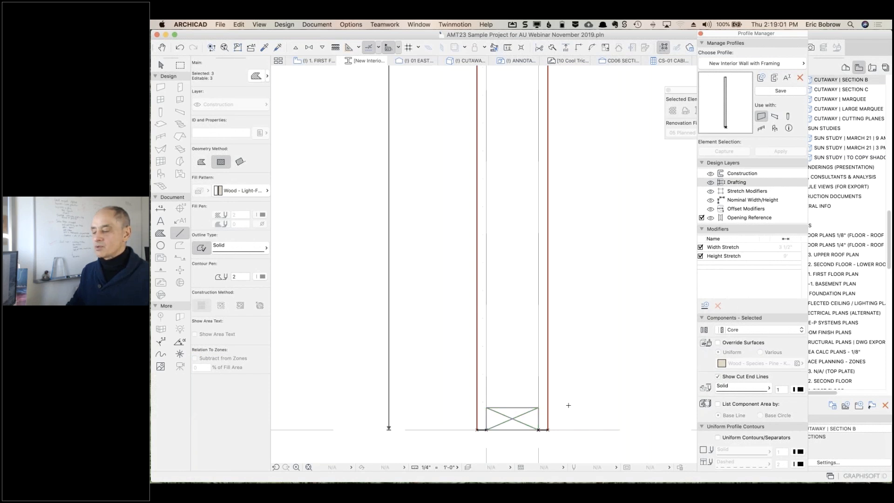
pyautogui.click(775, 92)
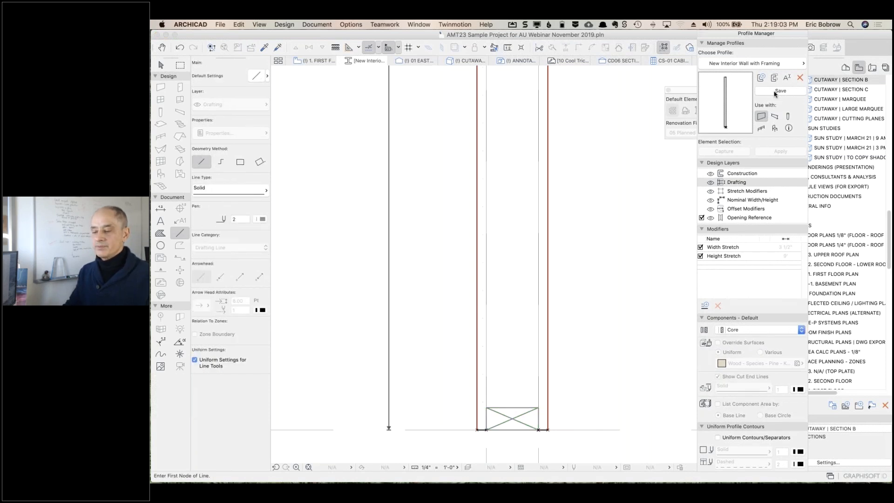
# - Examine the crossed bottom plate at the new wall's cut end in the 3D cutaway, close up and from farther away
pyautogui.click(459, 66)
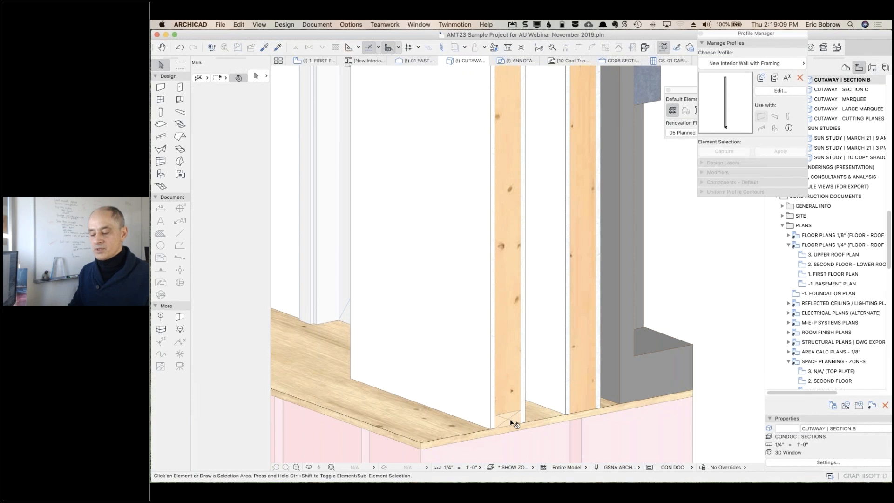
pyautogui.scroll(3, 513, 416)
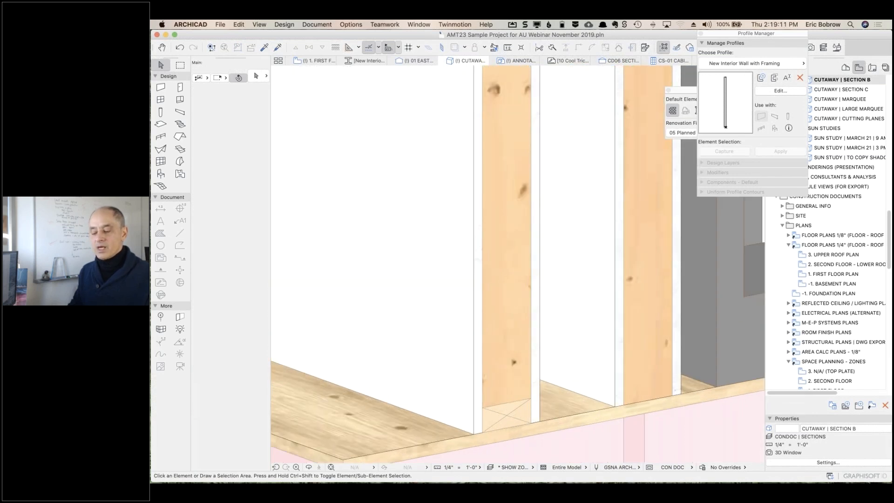
pyautogui.scroll(-4, 513, 425)
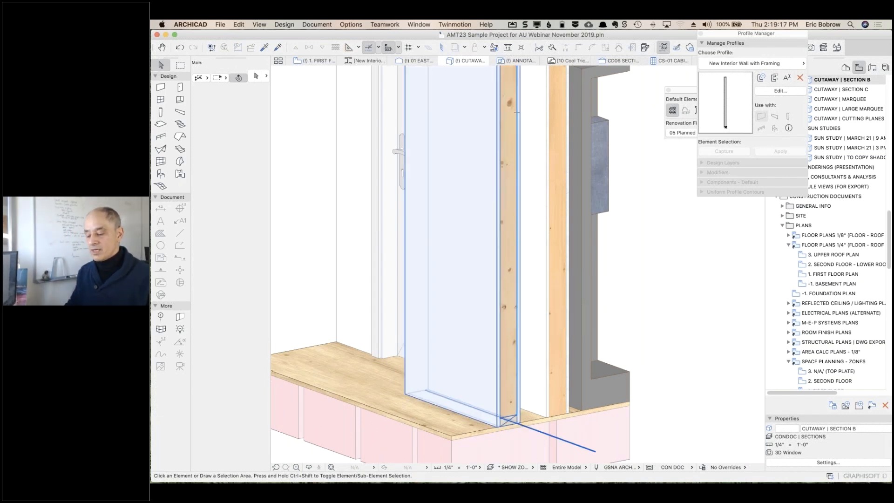
pyautogui.scroll(-3, 513, 343)
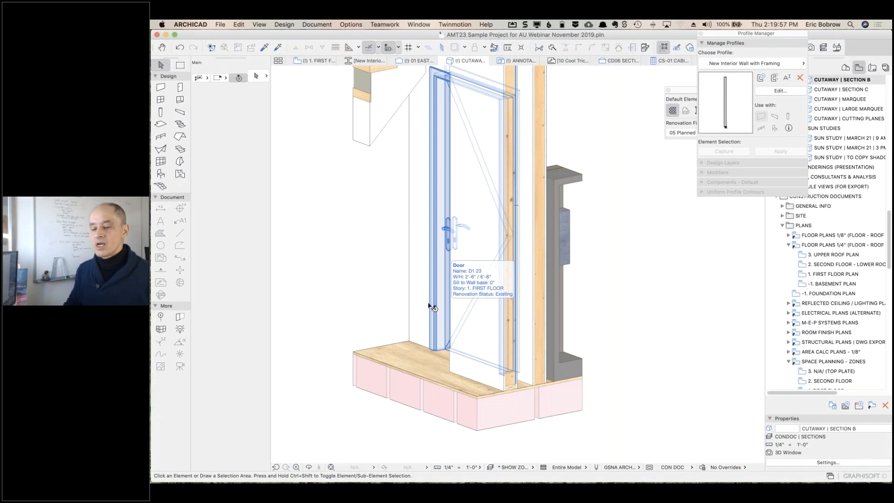
pyautogui.click(315, 261)
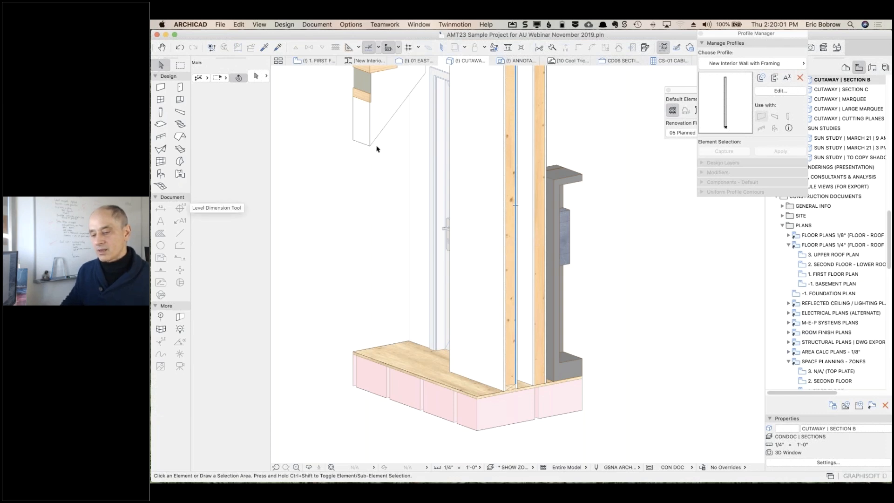
# - On the first floor plan, set the Beam tool's structure to the complex profile Framing | General
pyautogui.click(319, 61)
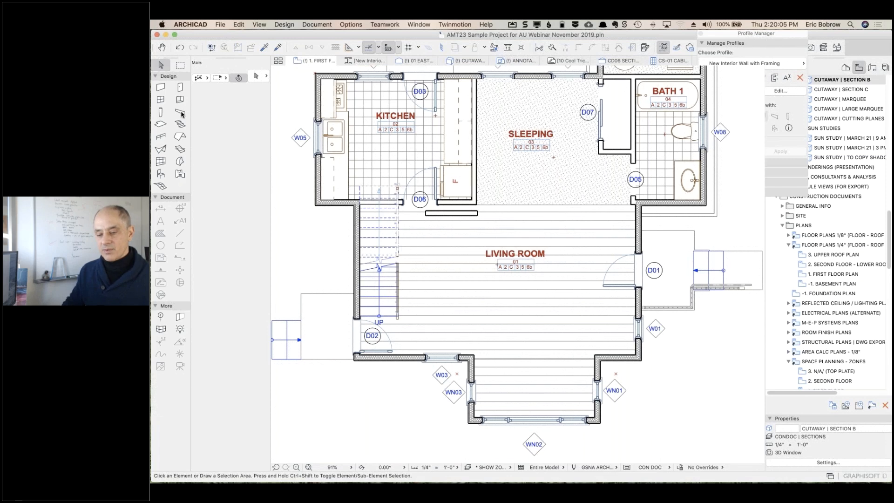
pyautogui.click(182, 112)
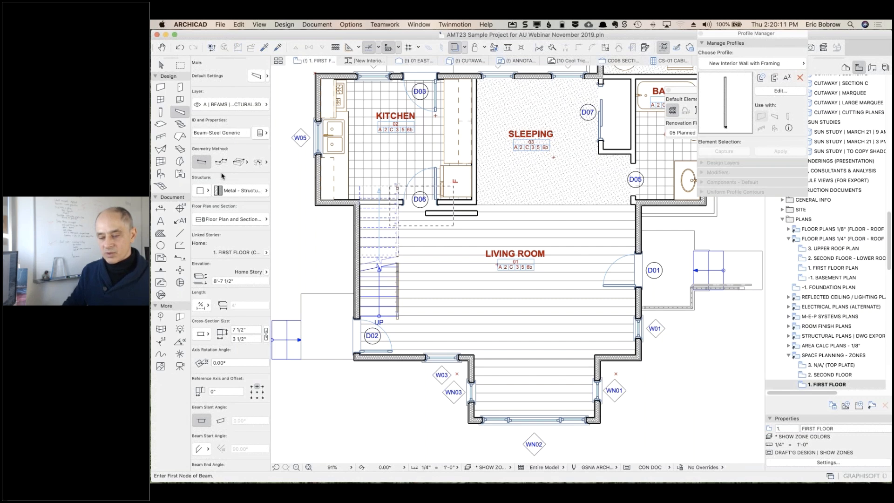
pyautogui.click(206, 195)
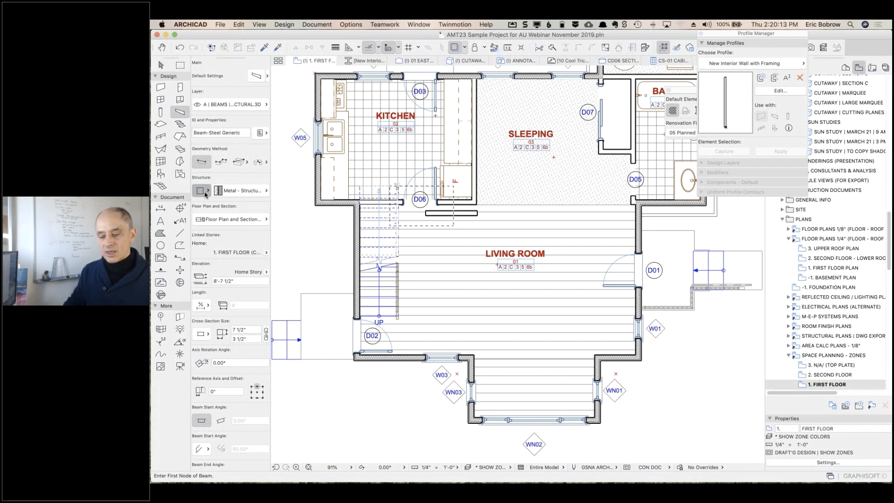
pyautogui.click(228, 206)
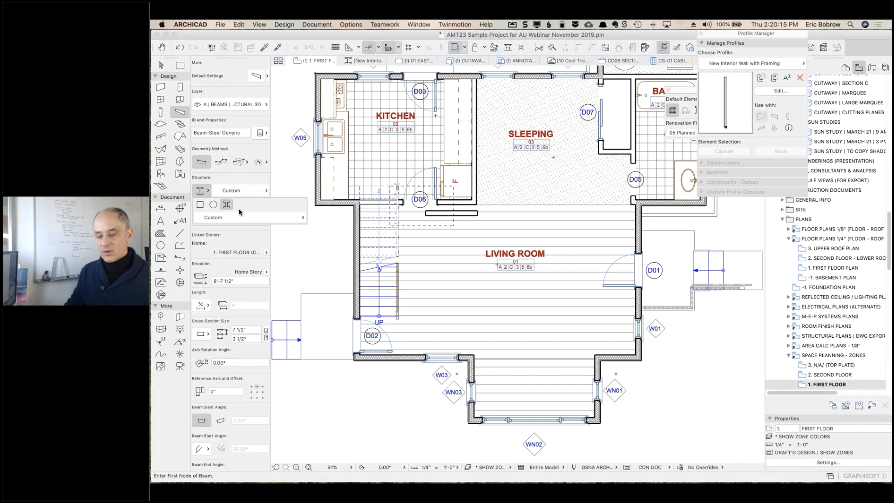
pyautogui.click(246, 177)
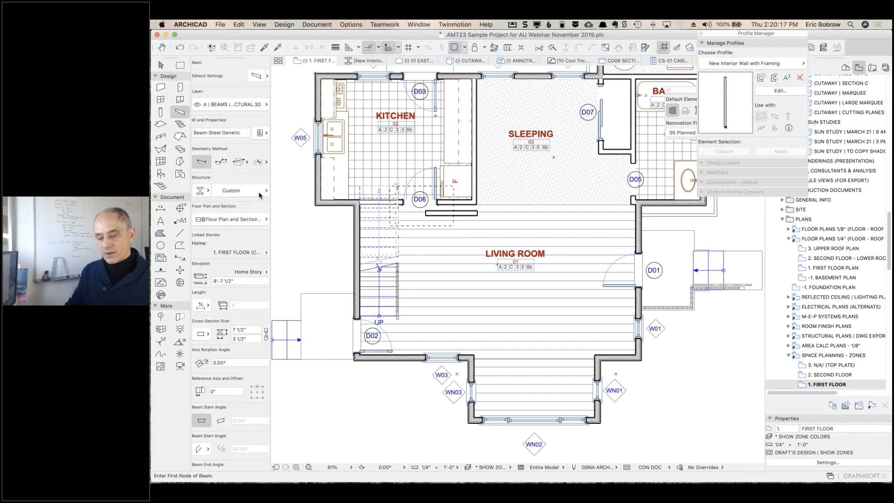
pyautogui.click(260, 193)
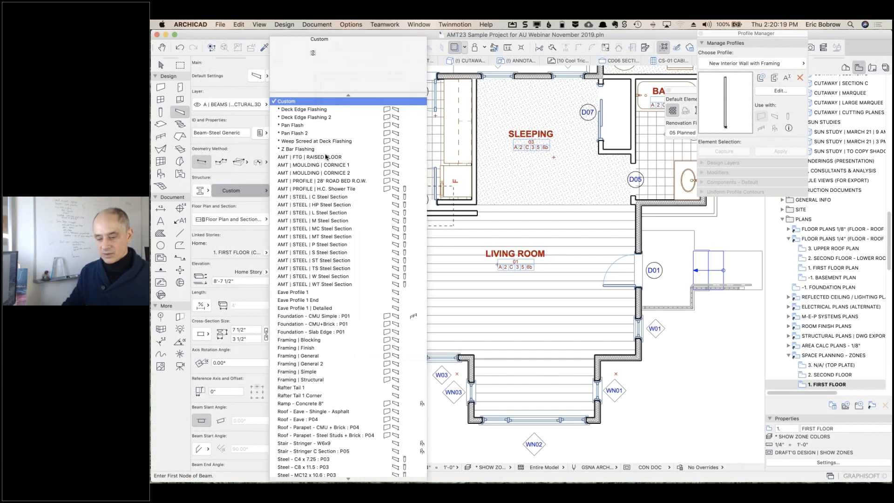
pyautogui.click(309, 356)
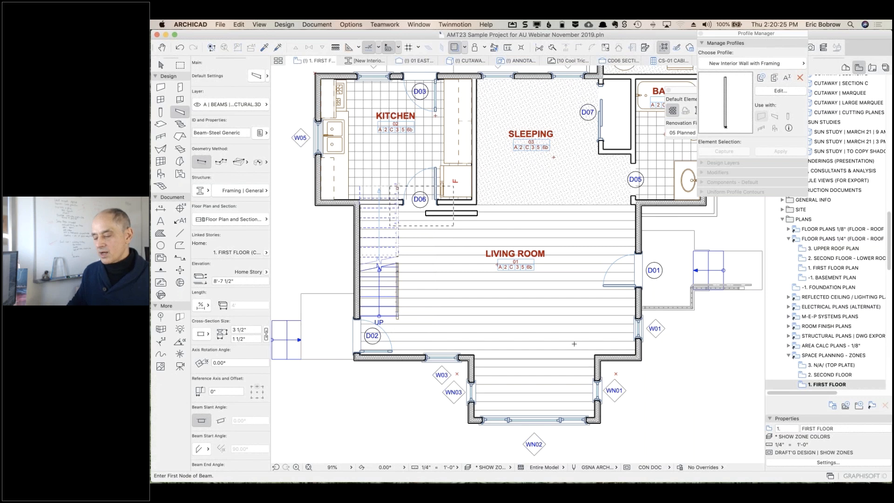
# - Draw a vertical Framing | General beam about 2'-2" long outside the exterior wall beside the stairs, and select it
pyautogui.click(313, 250)
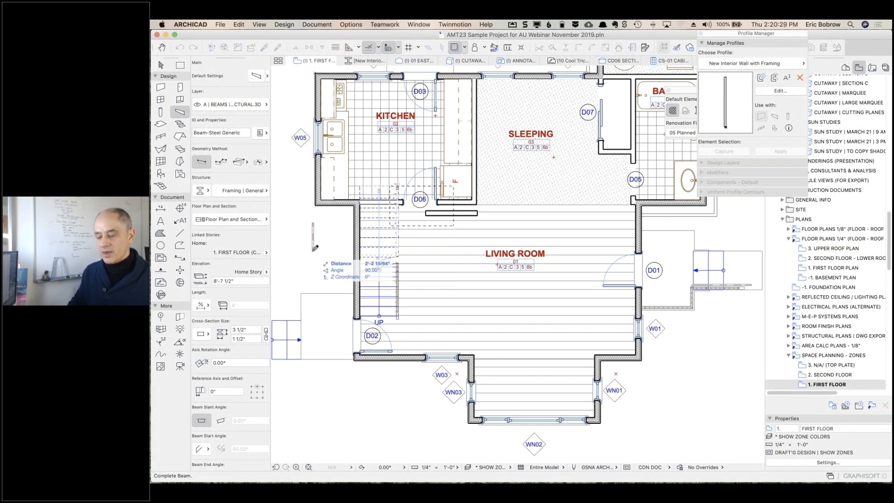
pyautogui.click(312, 250)
pyautogui.scroll(5, 309, 250)
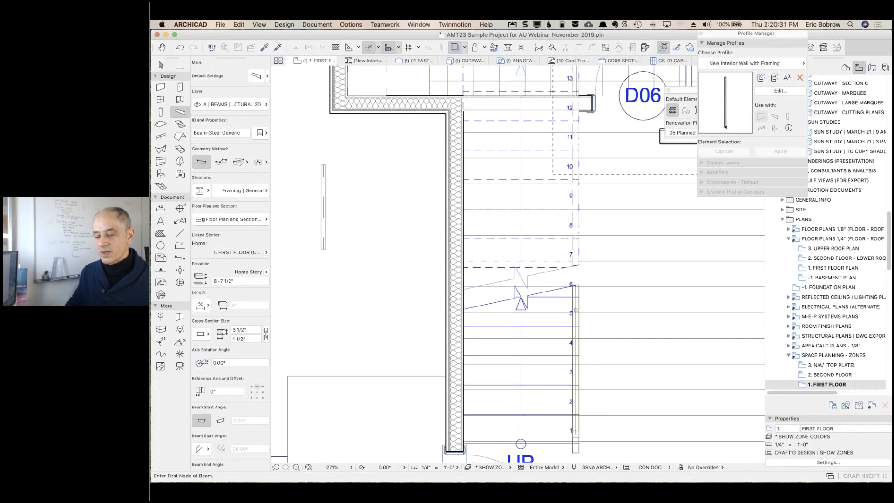
pyautogui.keyDown('shift'); pyautogui.click(324, 166); pyautogui.keyUp('shift')
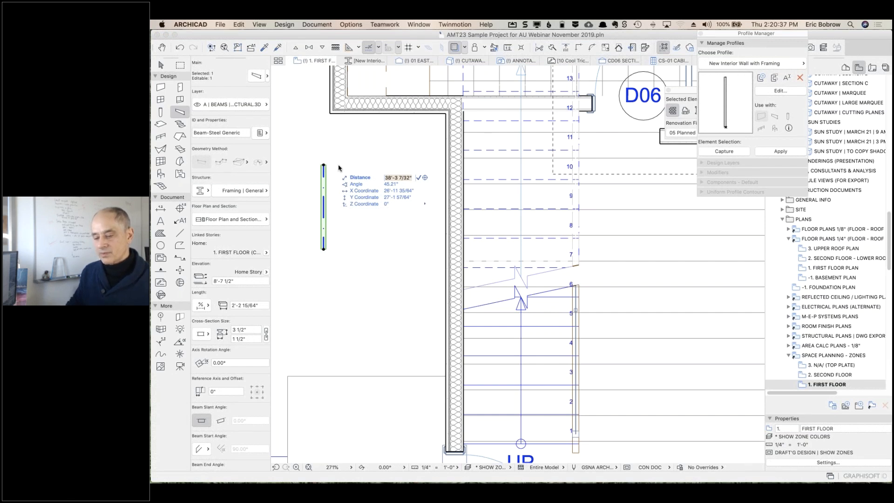
# - Place a copy of the vertical framing beam about 3 5/16" to its right on the floor plan, and clear the selection
pyautogui.click(324, 165)
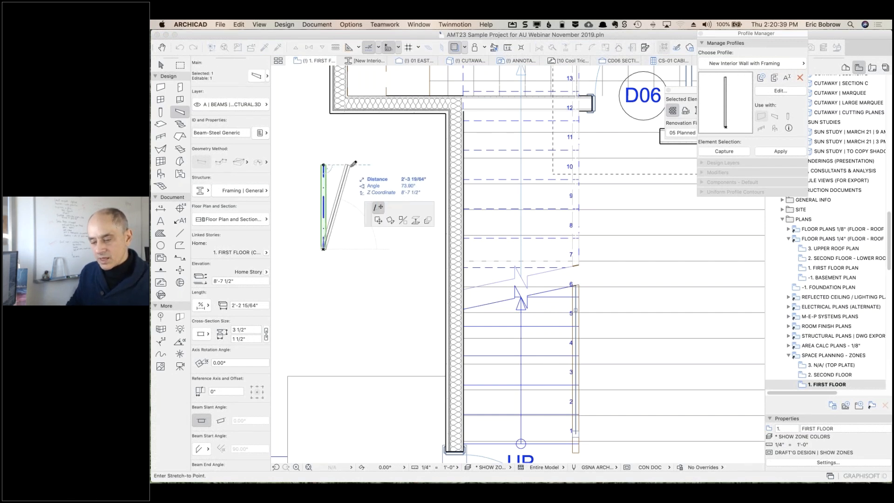
pyautogui.press('Escape')
pyautogui.press('super+shift+d')
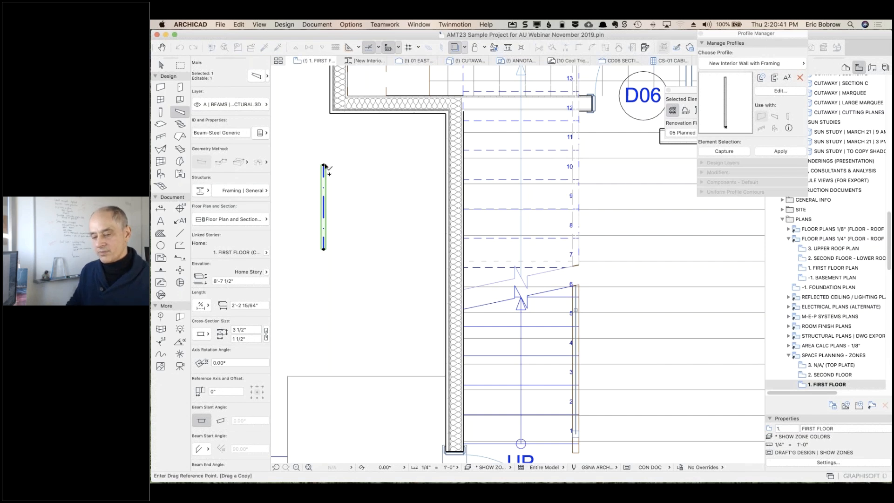
pyautogui.click(324, 165)
pyautogui.click(345, 167)
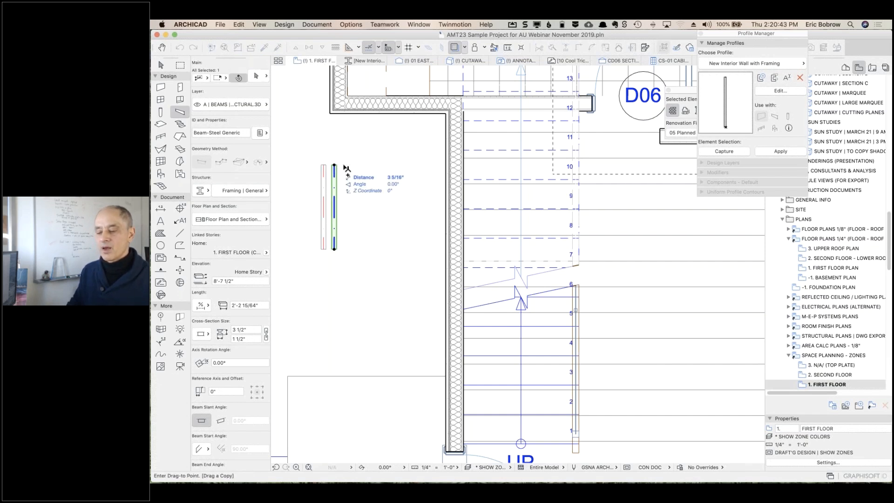
pyautogui.press('Escape')
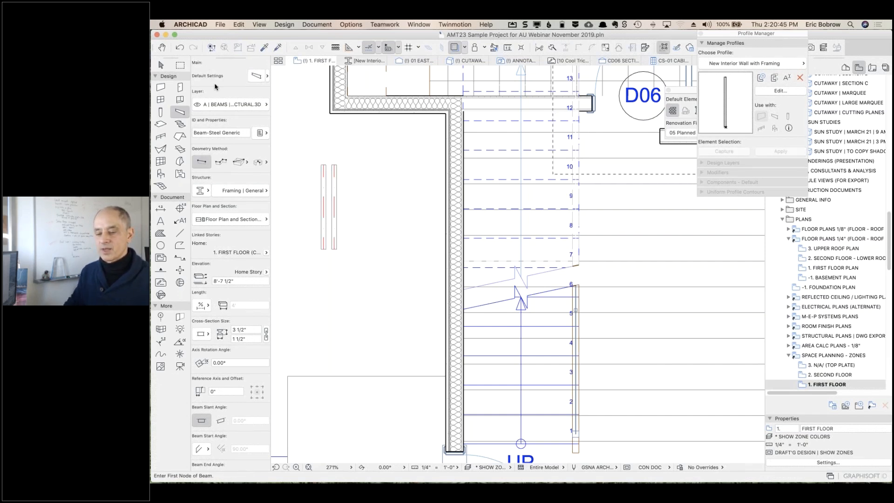
# - Draw a marquee about 1'-7 5/8" by 1'-6 1/2" across the upper part of both beams and show their cut ends in 3D
pyautogui.click(180, 65)
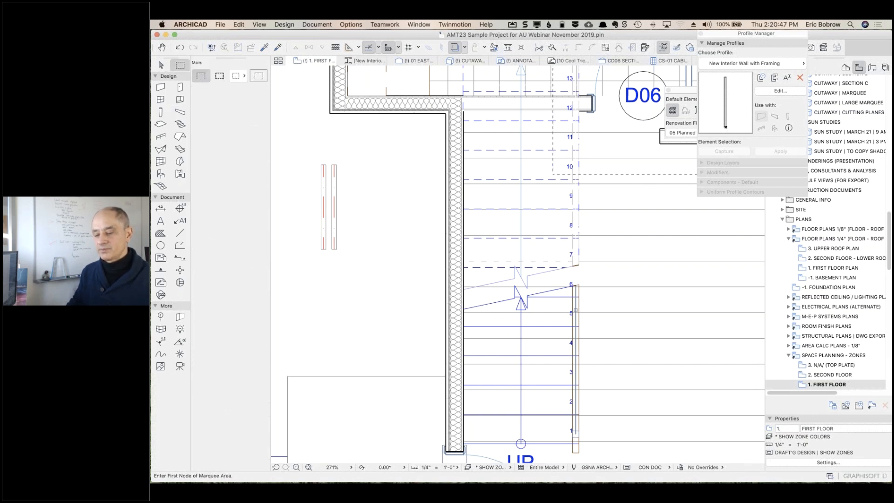
pyautogui.click(301, 160)
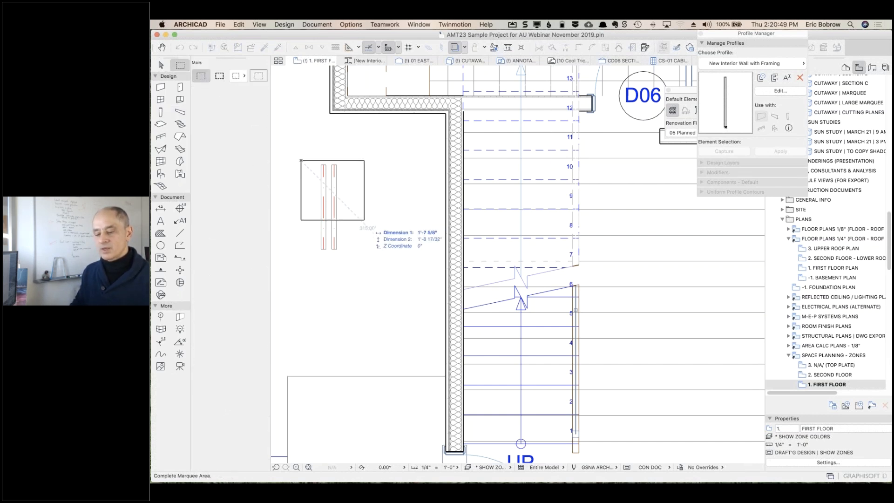
pyautogui.click(364, 220)
pyautogui.press('F5')
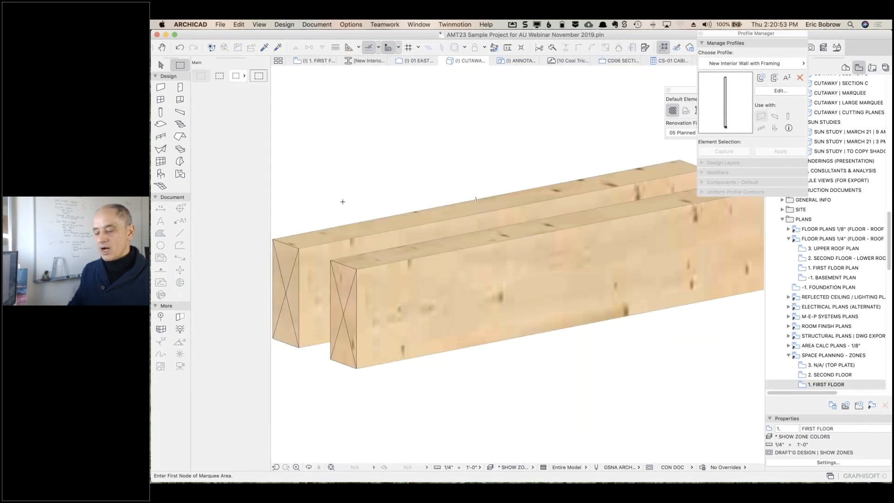
pyautogui.keyDown('shift'); pyautogui.moveTo(353, 201); pyautogui.dragTo(415, 213, button='middle'); pyautogui.keyUp('shift')
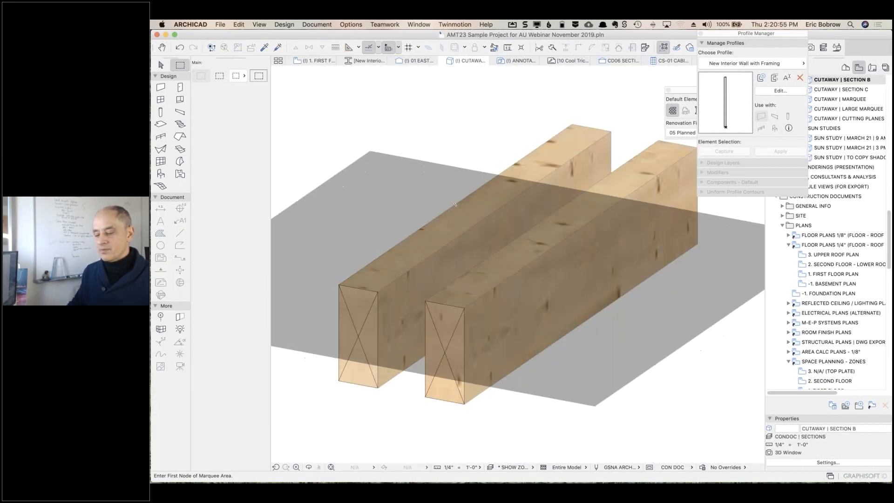
# - Move the nearer beam in 3D so that its side sits flush against the other beam
pyautogui.click(161, 65)
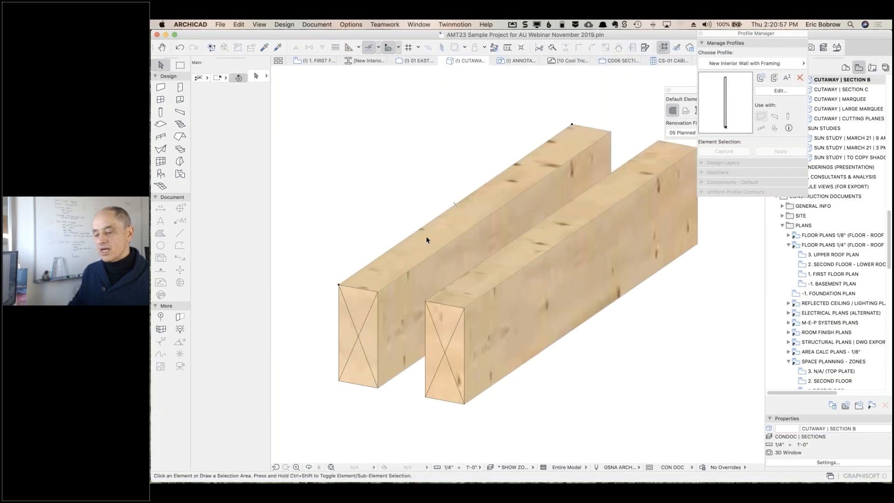
pyautogui.click(425, 301)
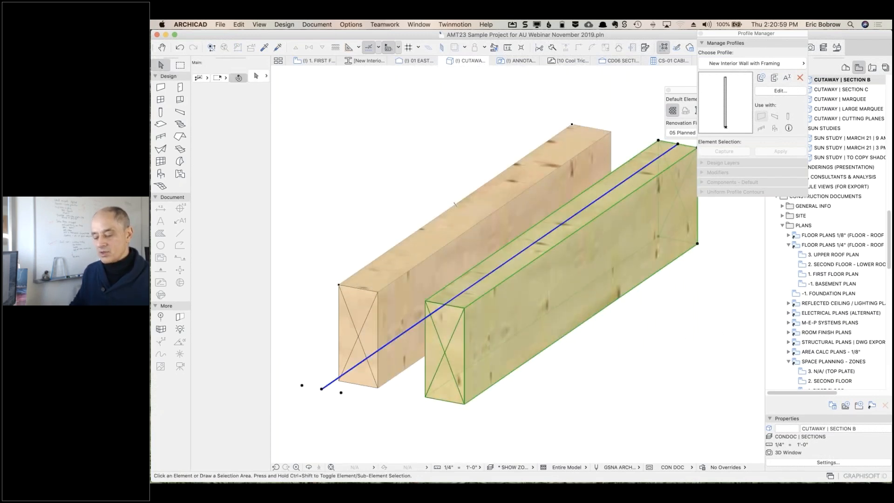
pyautogui.press('super+d')
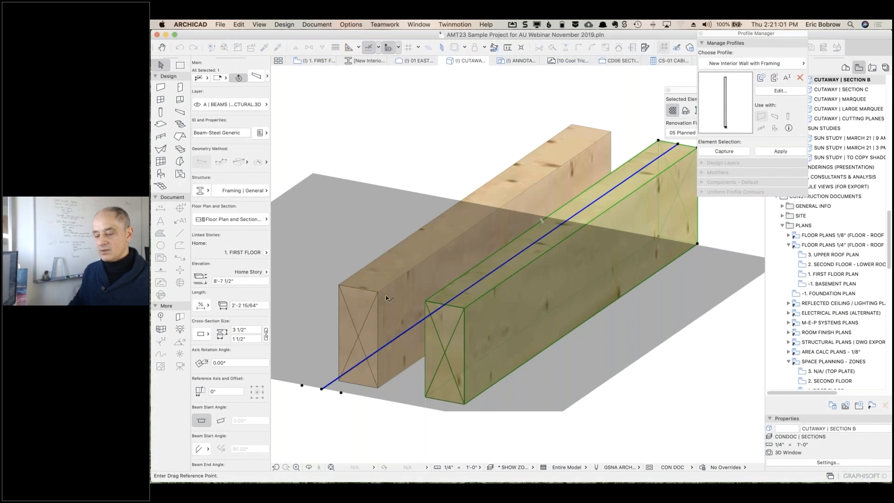
pyautogui.click(425, 301)
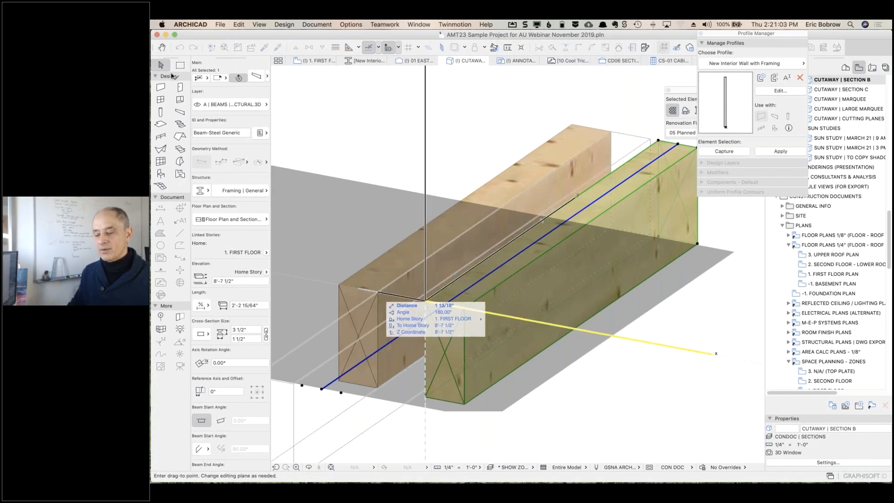
pyautogui.click(363, 120)
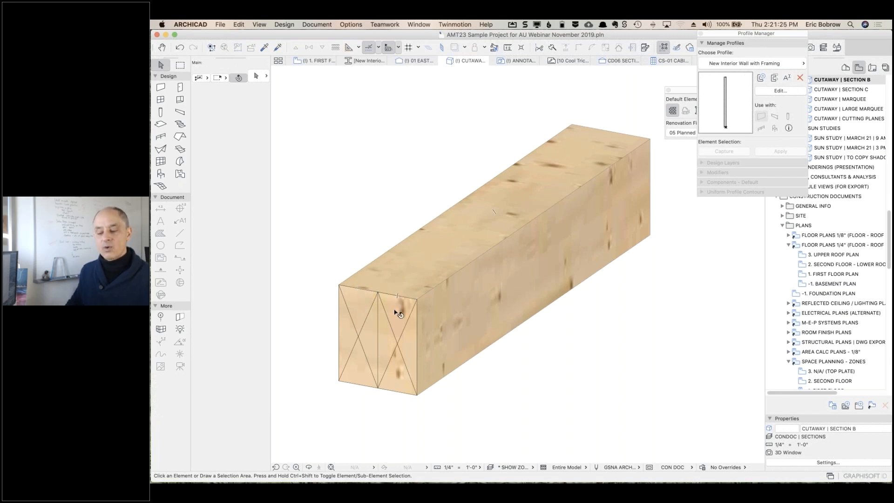
# - Change the moved beam's structure to the complex profile Framing | General 2, and clear the selection
pyautogui.click(397, 296)
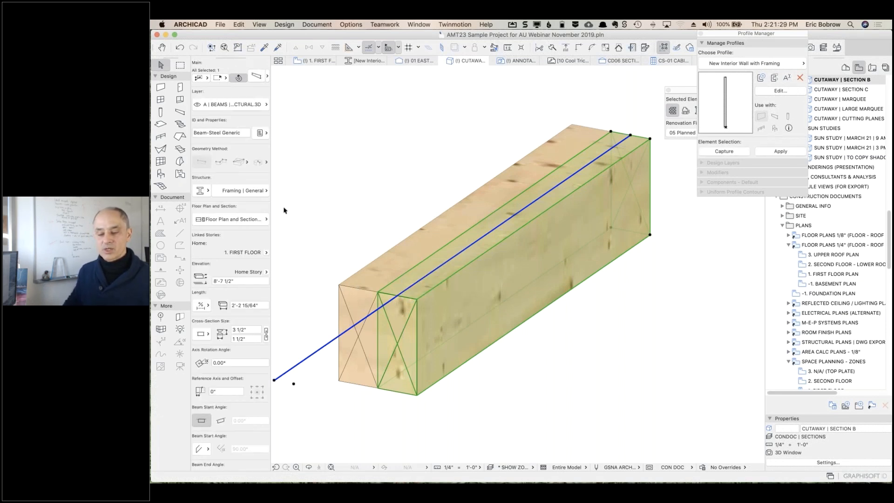
pyautogui.click(260, 191)
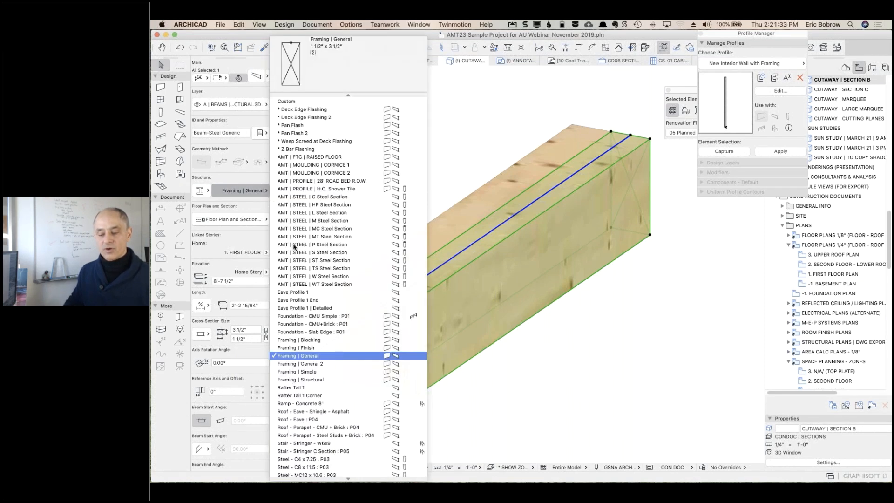
pyautogui.click(320, 365)
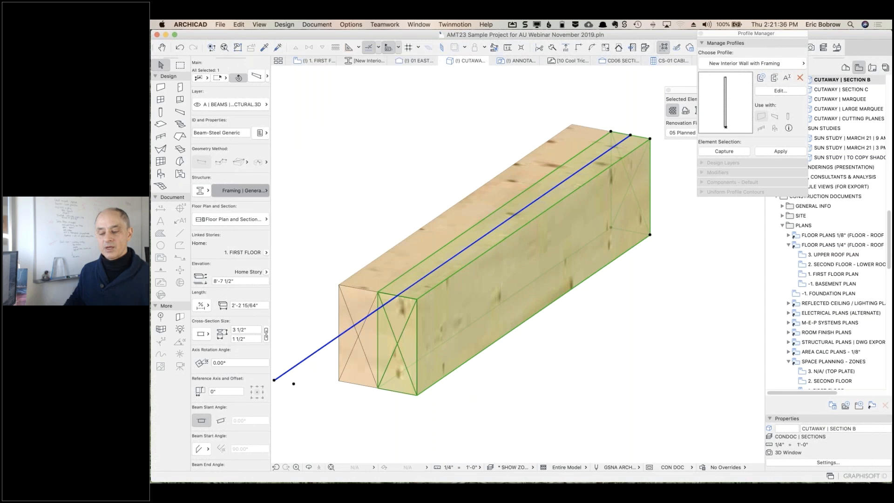
pyautogui.click(359, 177)
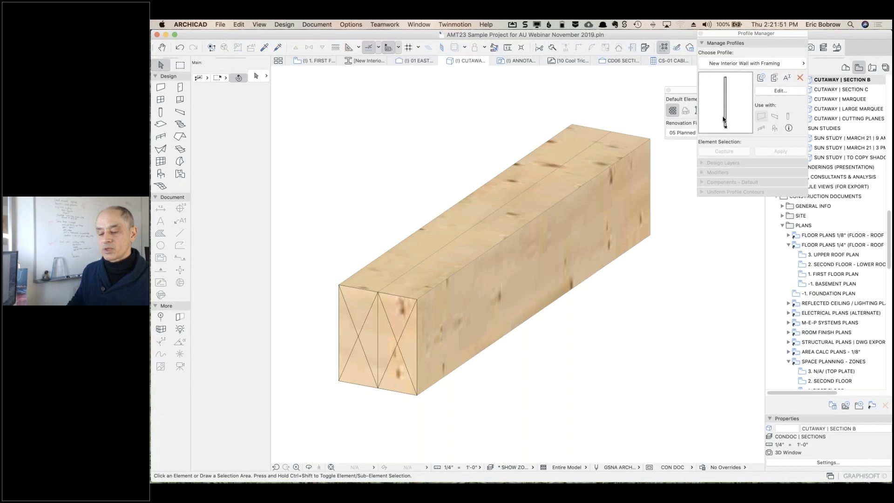
# - Open the complex profile of the other beam, Framing | General, for editing
pyautogui.click(359, 286)
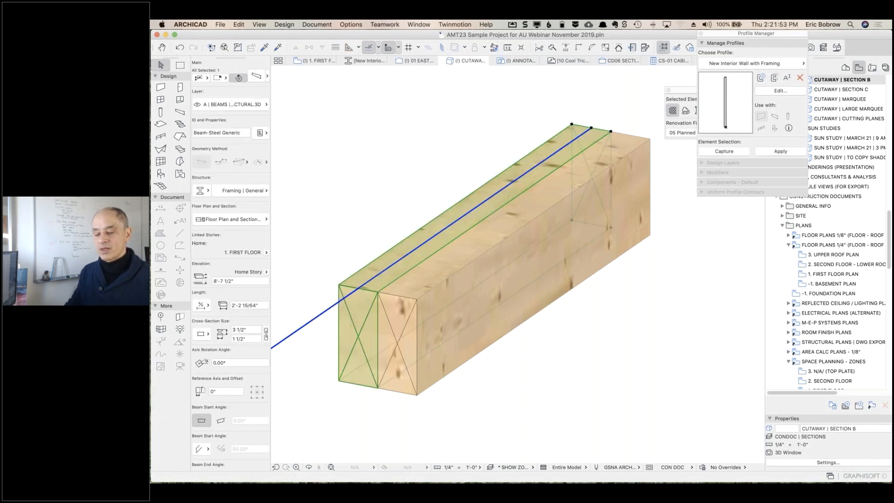
pyautogui.rightClick(351, 173)
pyautogui.click(409, 273)
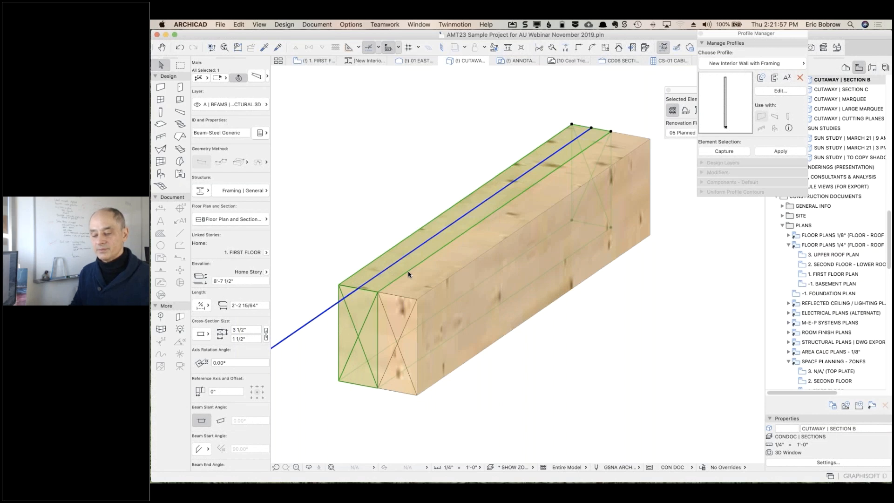
# - Inspect the building materials of the lower, left and upper triangular fills in the Framing | General profile, leaving them unchanged
pyautogui.click(520, 322)
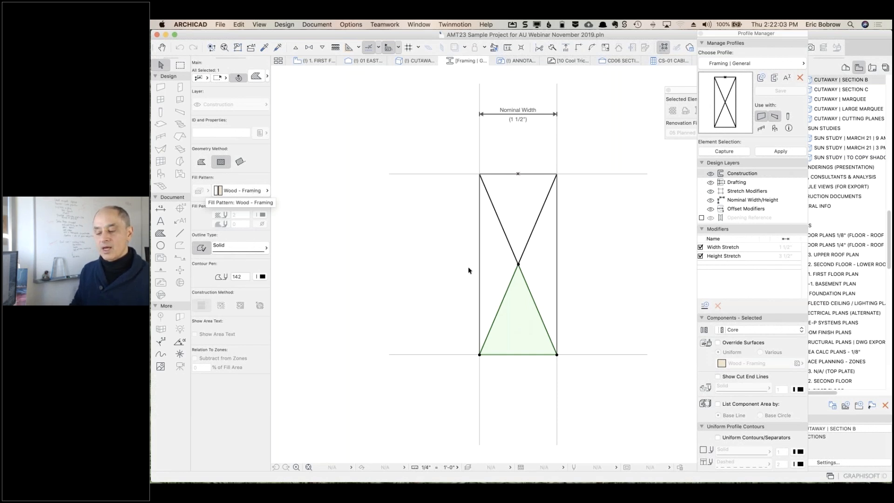
pyautogui.click(491, 237)
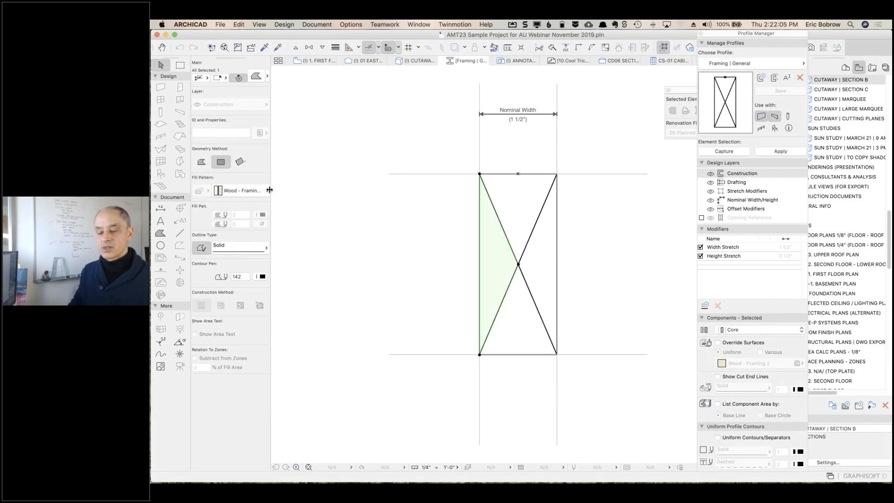
pyautogui.click(268, 191)
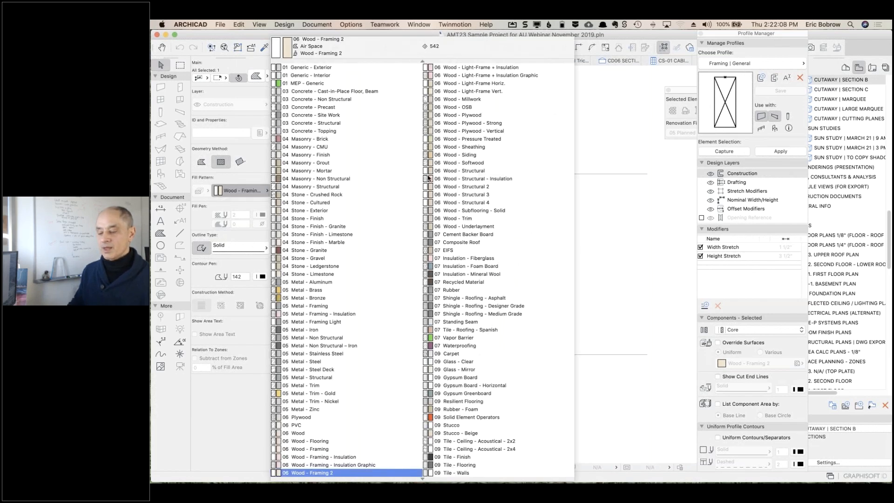
pyautogui.press('Escape')
pyautogui.click(525, 217)
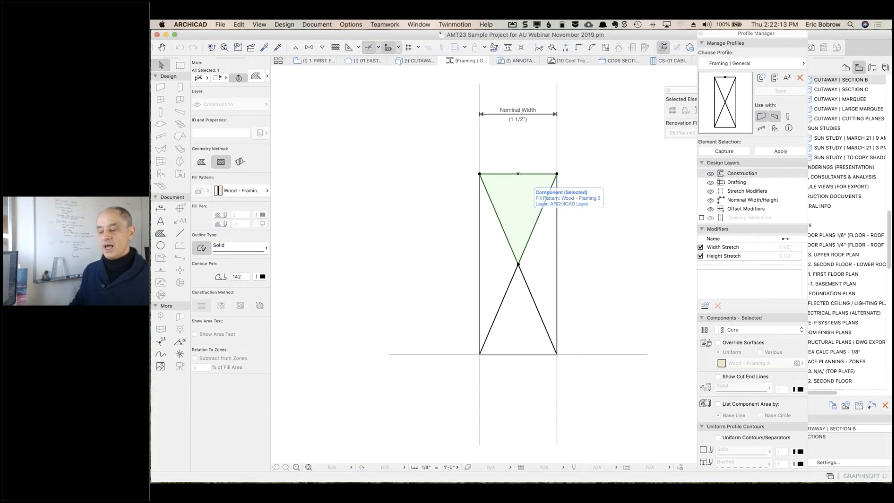
pyautogui.click(569, 240)
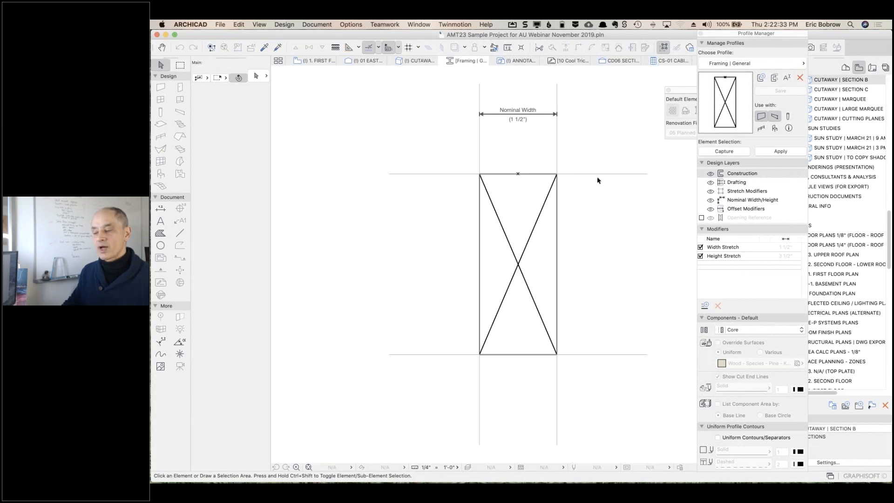
# - Load the Framing | General 2 profile and check the building material of its upper triangular fill
pyautogui.click(765, 64)
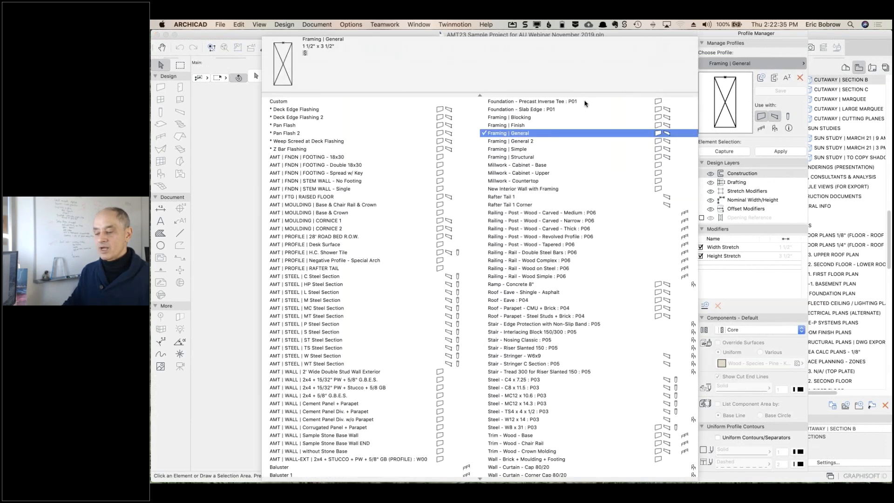
pyautogui.click(538, 141)
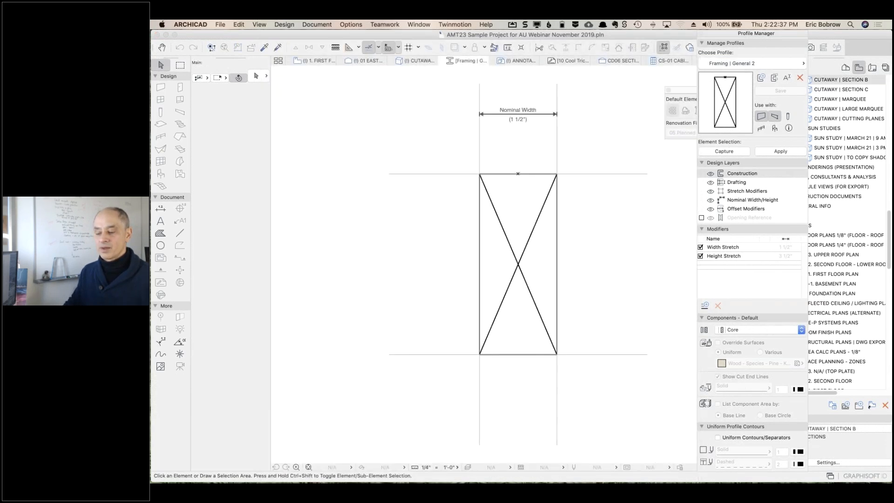
pyautogui.click(531, 189)
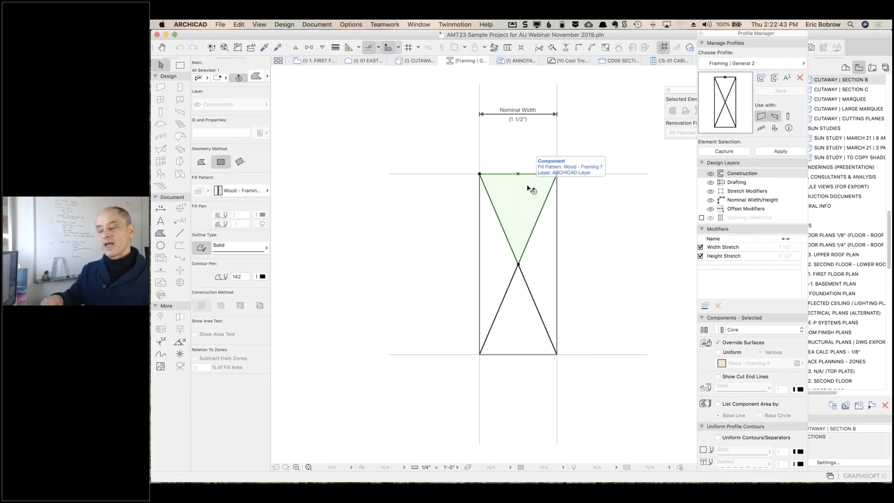
pyautogui.click(581, 199)
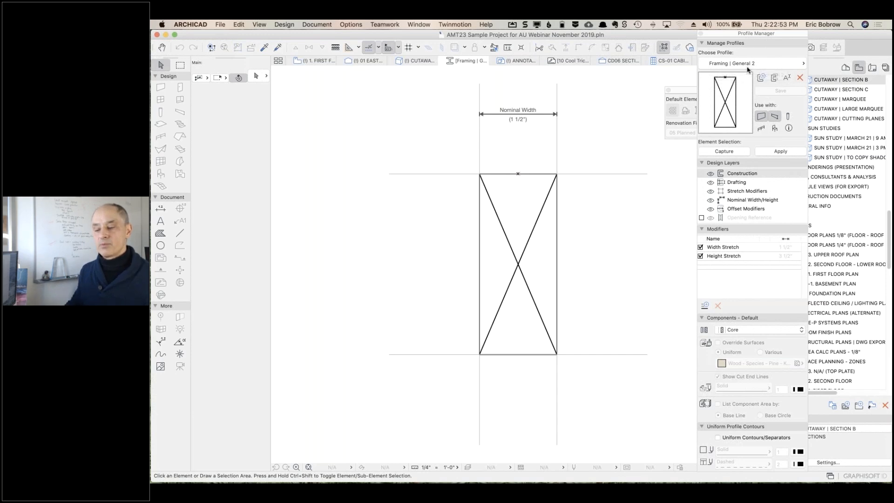
# - Review the numbered Wood - Framing and Wood - Structural entries in the Building Materials settings, and leave without changes
pyautogui.click(350, 26)
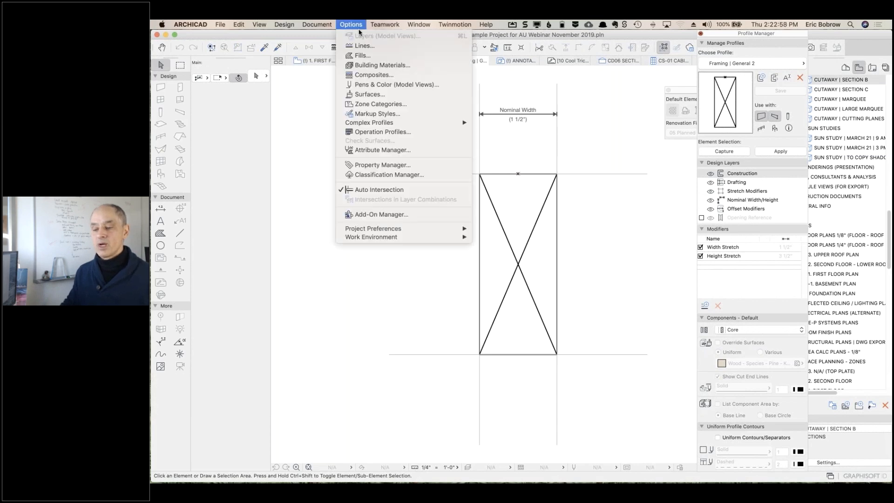
pyautogui.click(368, 68)
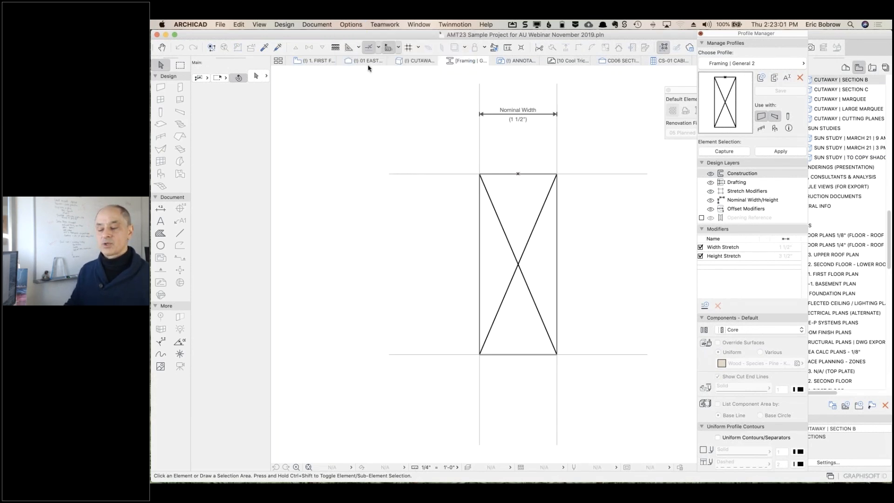
pyautogui.moveTo(325, 161); pyautogui.dragTo(321, 356)
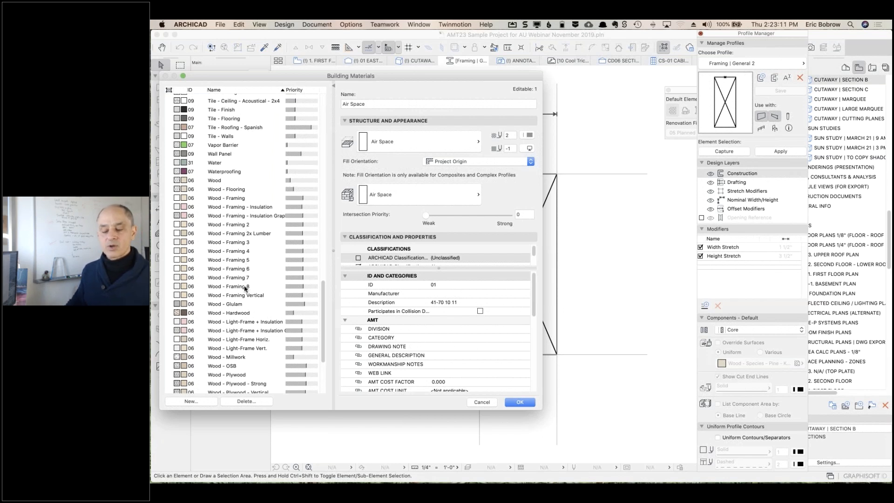
pyautogui.scroll(-5, 245, 288)
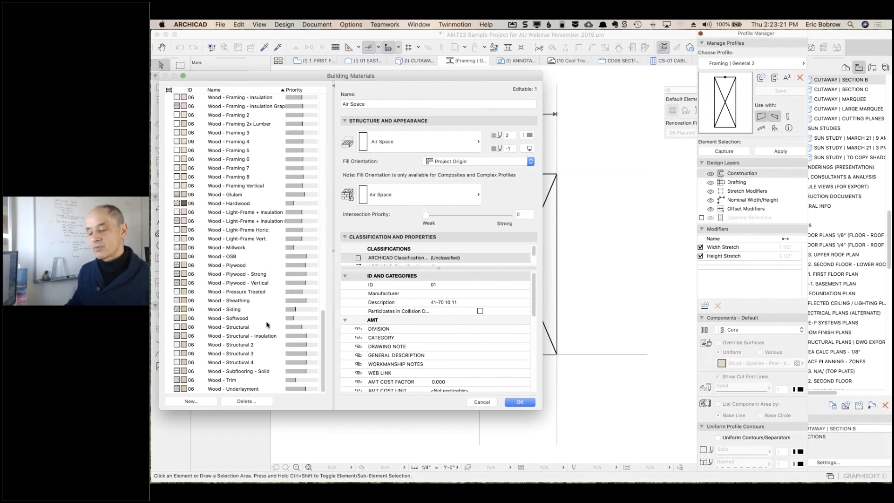
pyautogui.click(481, 402)
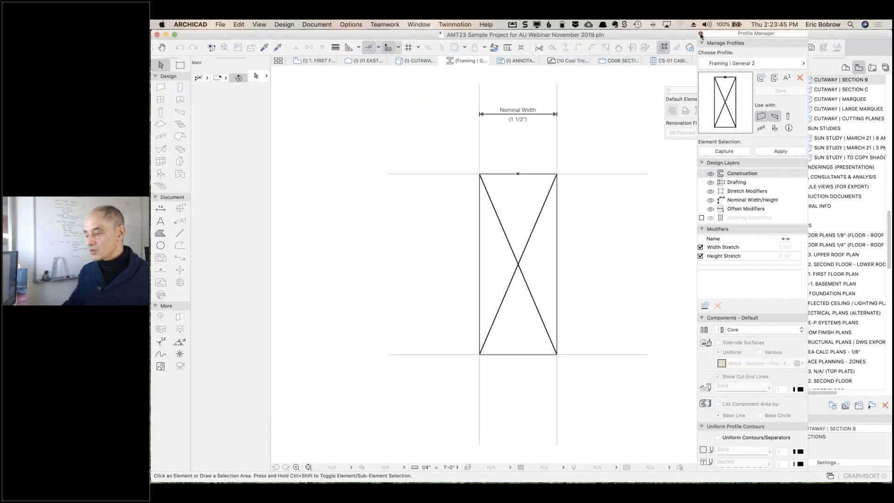
# - Close the Profile Manager and open the saved 3D view CUTAWAY | MARQUEE
pyautogui.click(701, 35)
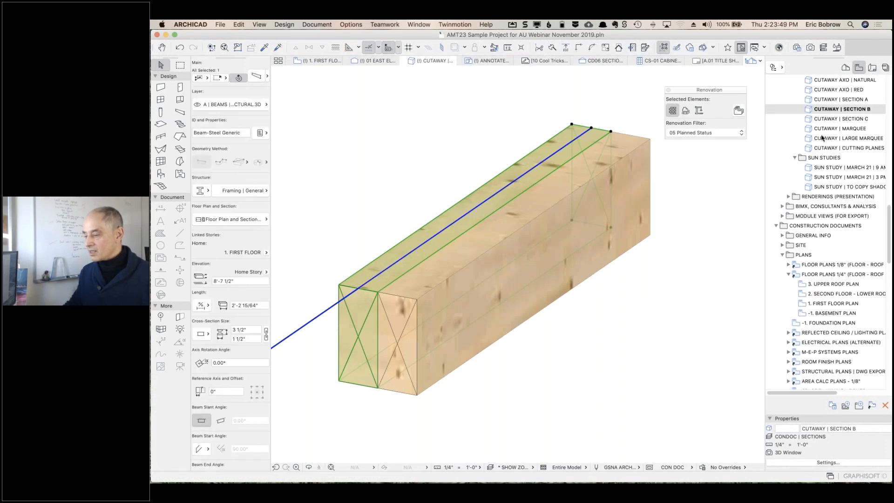
pyautogui.doubleClick(807, 130)
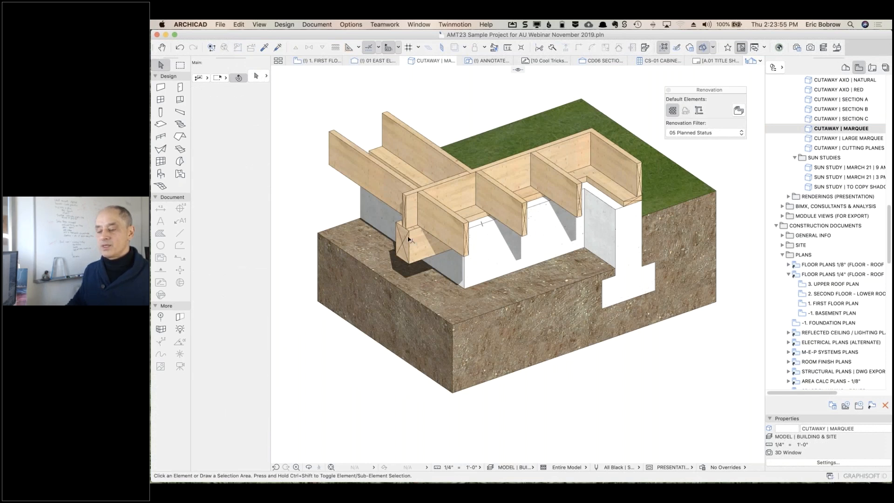
# - Check which complex profile is assigned to the large wood beam under the floor joists
pyautogui.scroll(3, 408, 239)
pyautogui.scroll(1, 418, 249)
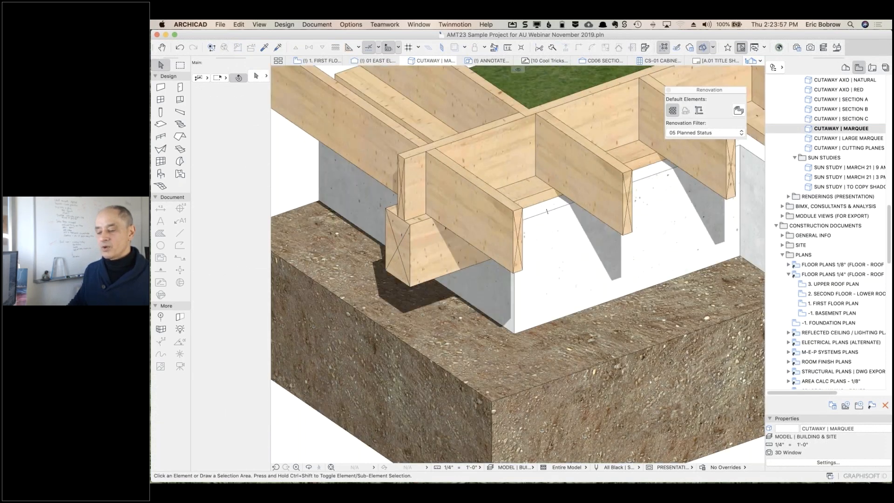
pyautogui.click(432, 252)
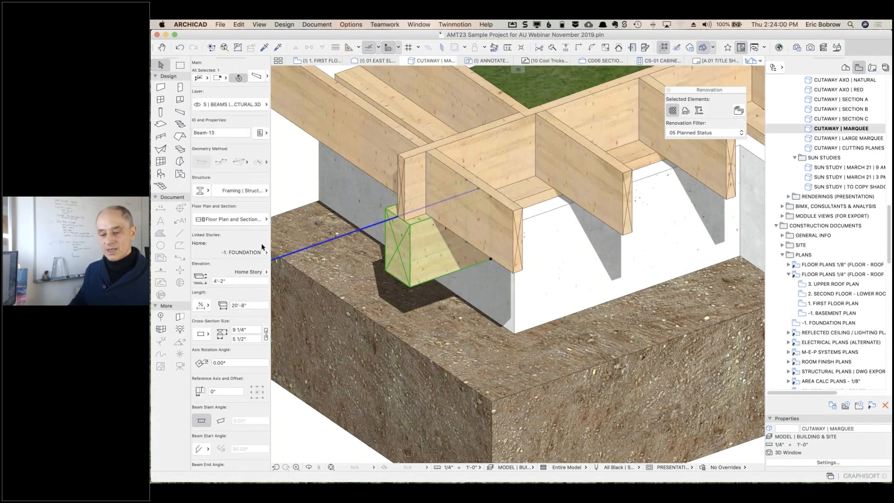
pyautogui.click(262, 193)
pyautogui.press('Escape')
# - Check which complex profile is assigned to the front floor joist, and clear the selection
pyautogui.click(511, 227)
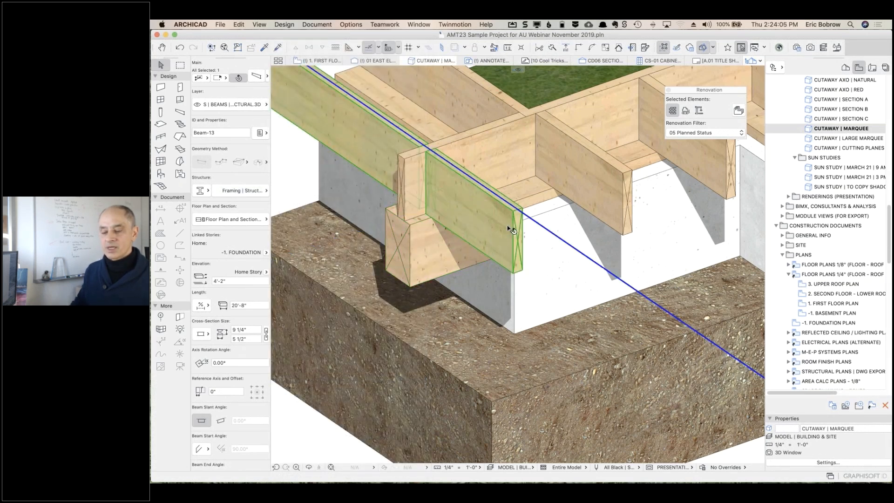
pyautogui.click(262, 192)
pyautogui.press('Escape')
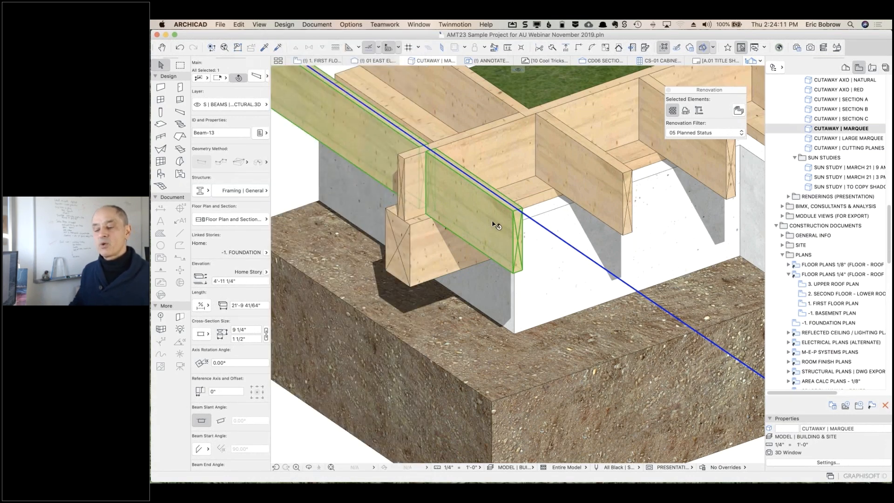
pyautogui.scroll(-5, 495, 224)
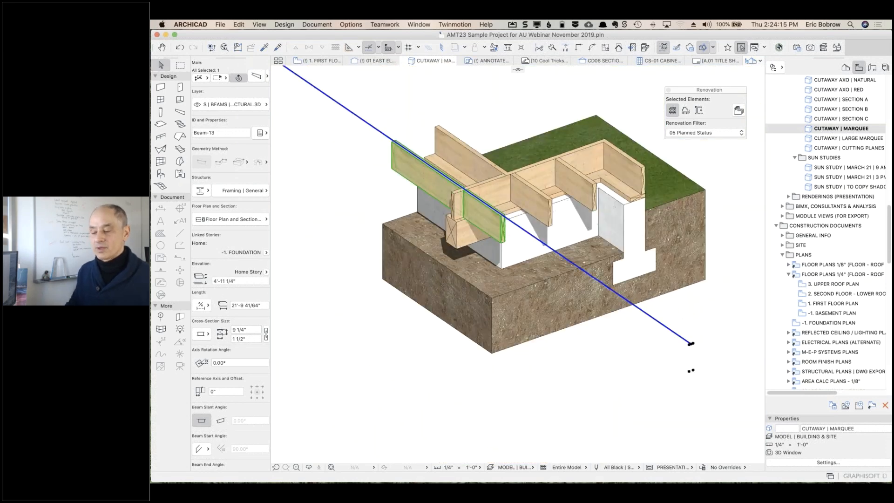
pyautogui.press('Escape')
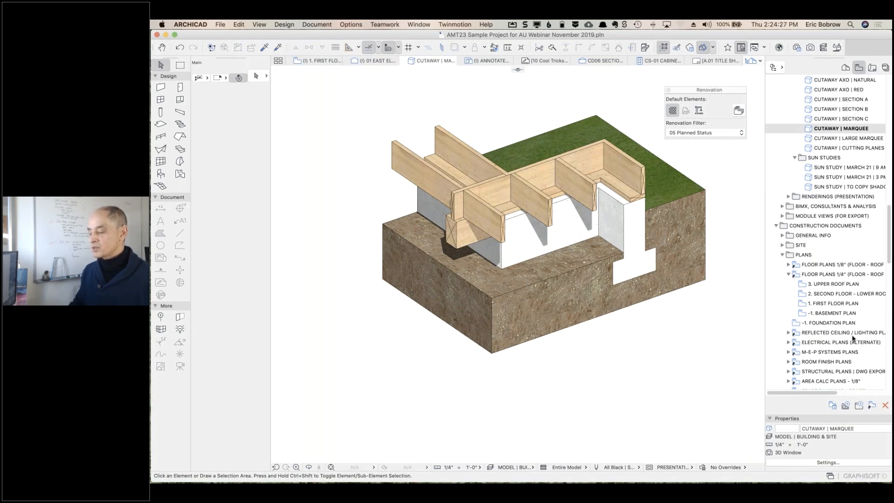
# - Open the saved ANNOTATED CUT-AWAY view from the construction documents' 3D Documents views
pyautogui.scroll(-10, 853, 339)
pyautogui.scroll(-9, 846, 334)
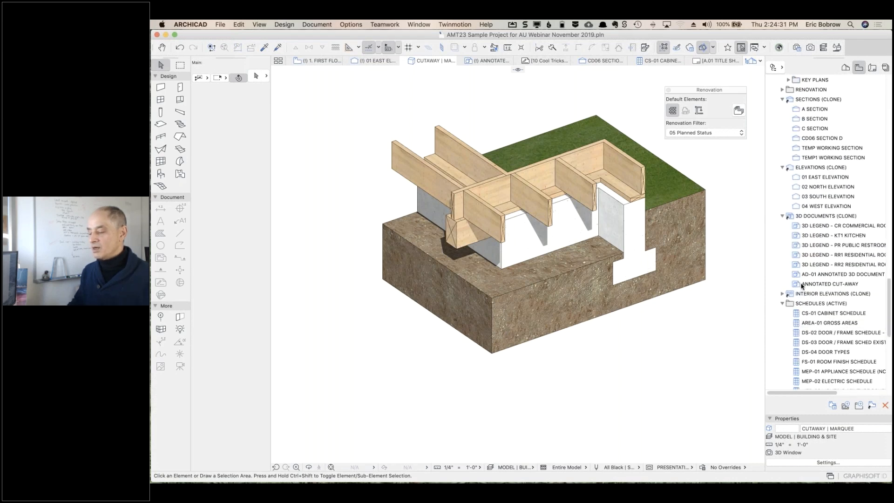
pyautogui.click(796, 285)
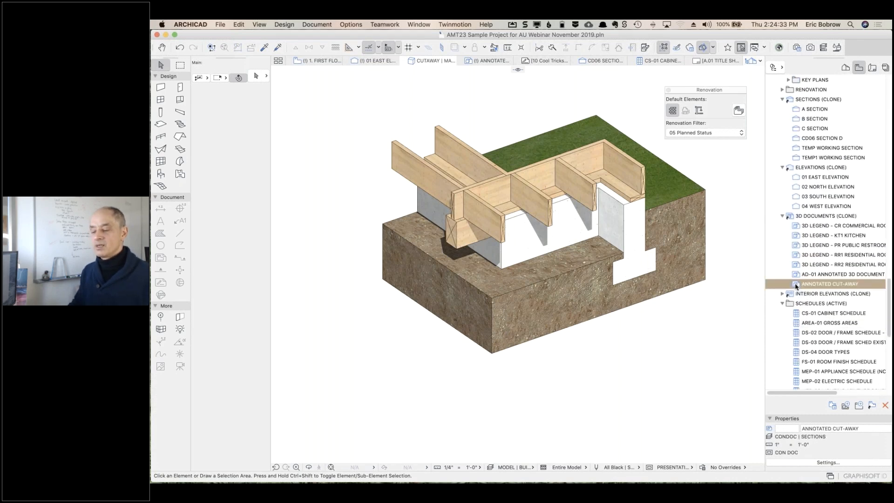
pyautogui.doubleClick(796, 285)
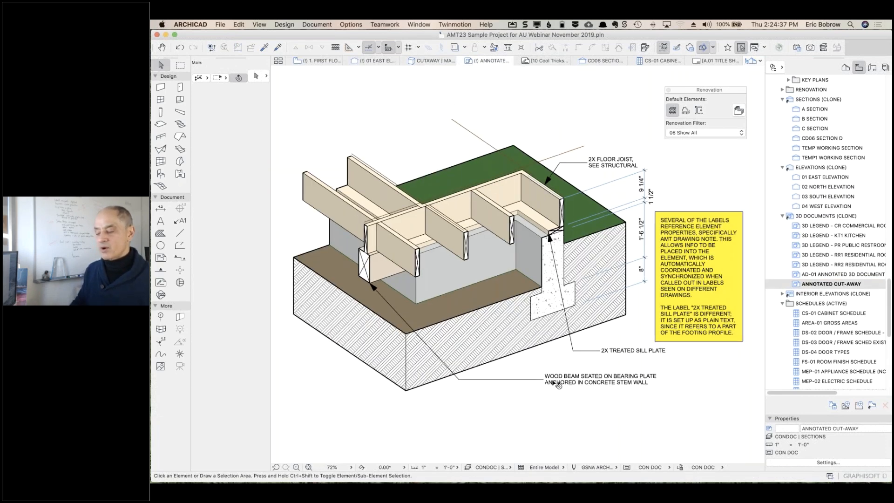
# - Open the saved 3D view CUTAWAY | LARGE MARQUEE from the Cutaways views
pyautogui.scroll(5, 843, 181)
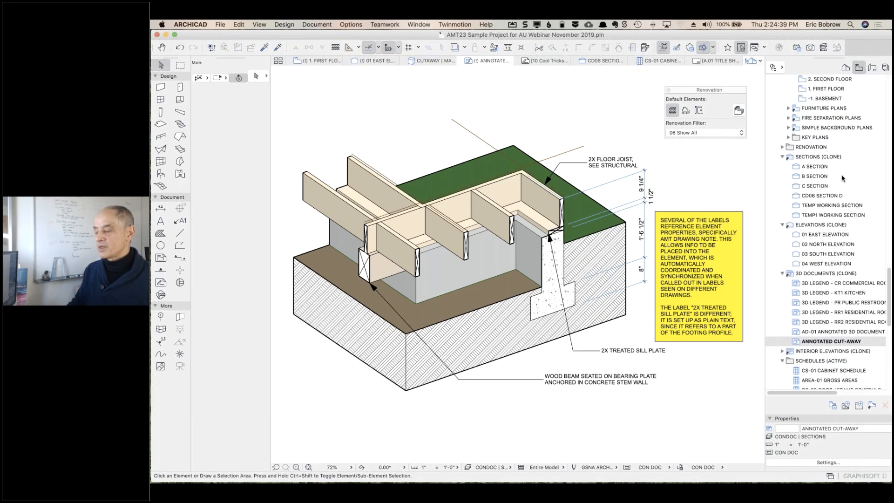
pyautogui.scroll(10, 845, 178)
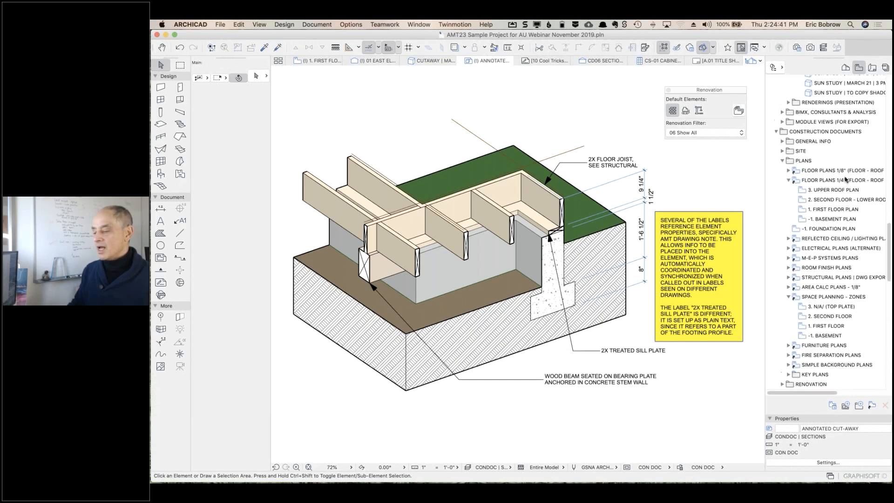
pyautogui.scroll(4, 845, 179)
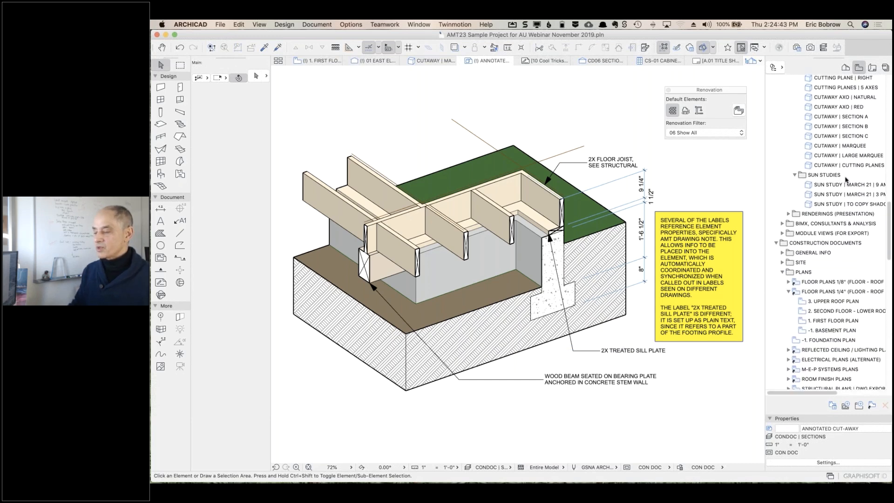
pyautogui.scroll(5, 846, 180)
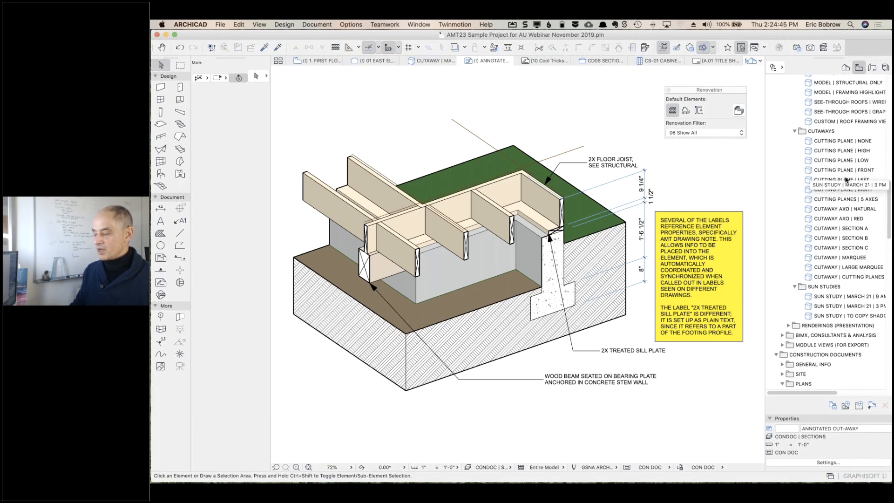
pyautogui.click(809, 268)
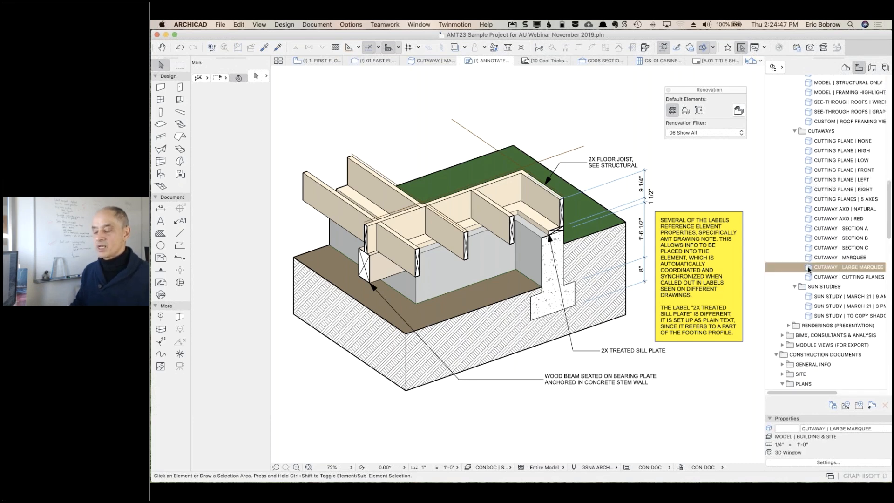
pyautogui.doubleClick(808, 268)
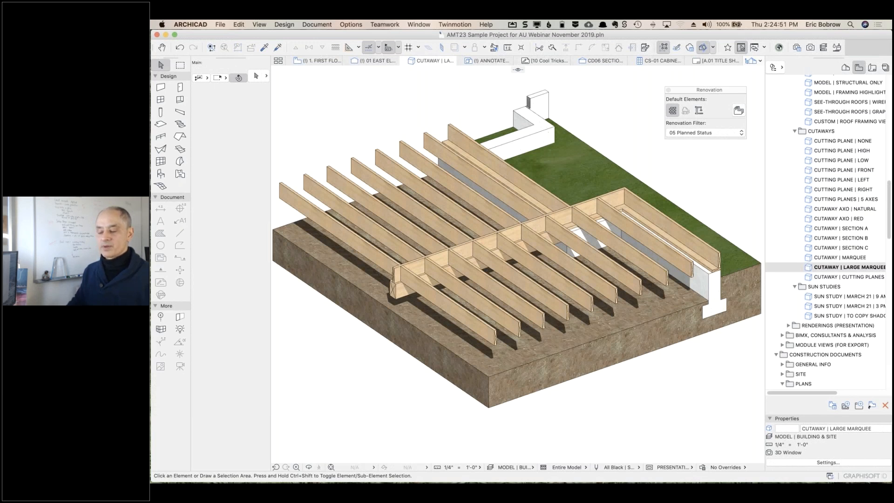
# - Inspect the Drawing Note property of the large beam under the joists, and deselect the beam
pyautogui.click(399, 294)
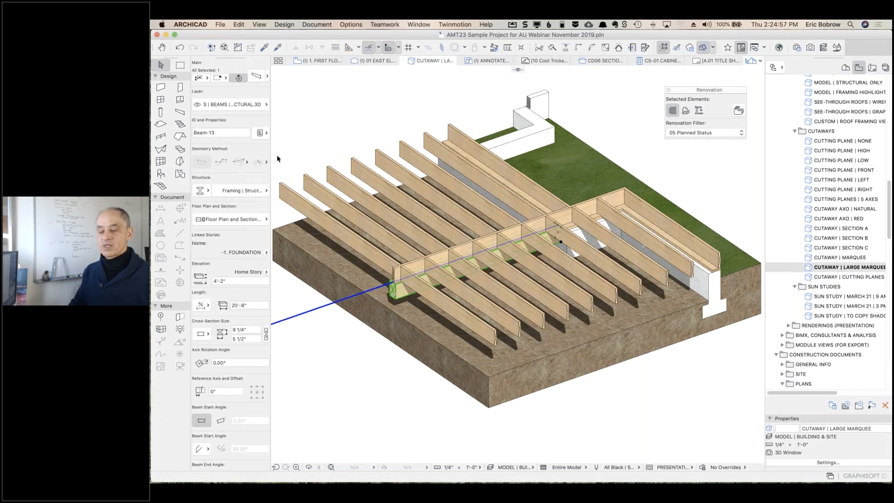
pyautogui.click(260, 133)
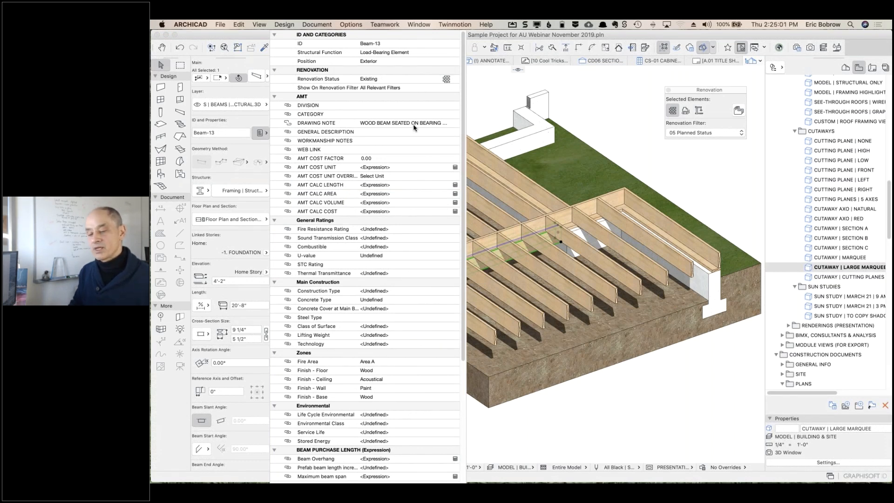
pyautogui.click(624, 104)
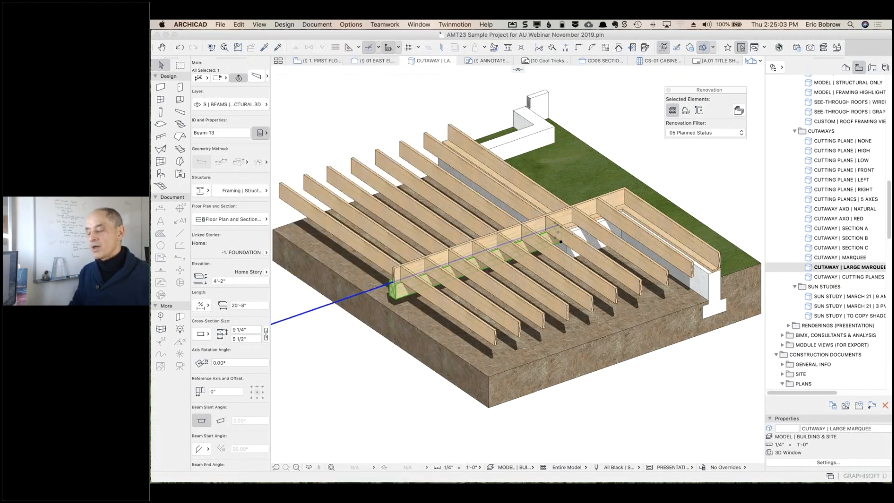
pyautogui.click(624, 104)
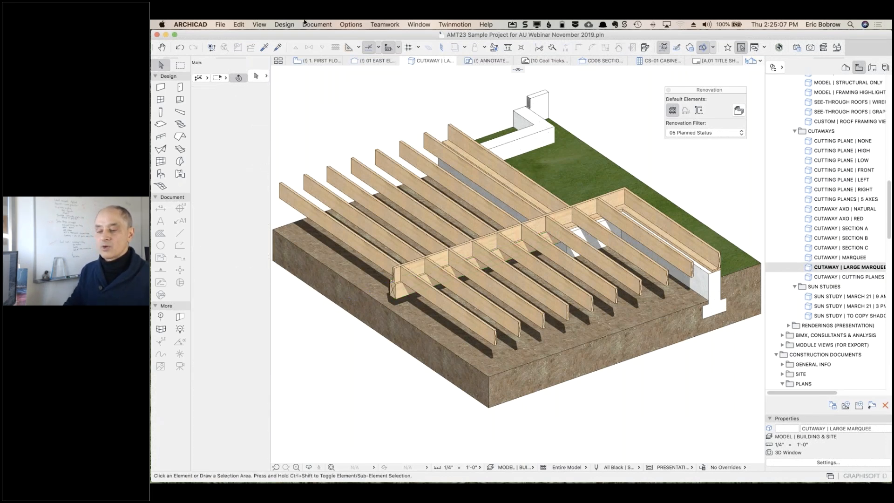
# - Create a new 3D document from this cutaway with reference ID CUT-AWAY 02 and name ANNOTATED CUT-AWAY
pyautogui.click(259, 25)
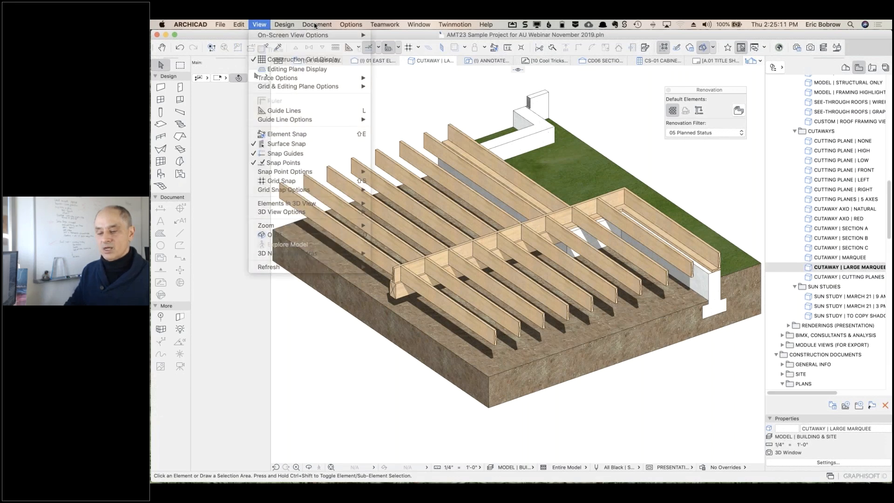
pyautogui.moveTo(315, 25)
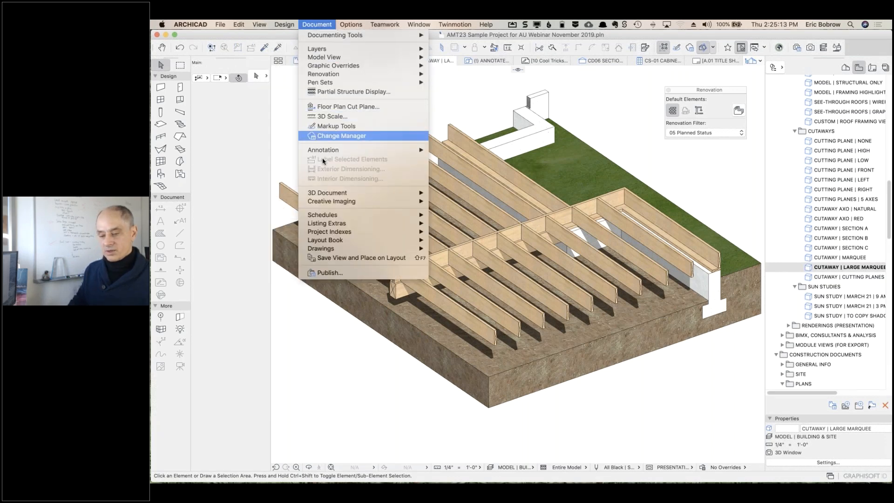
pyautogui.moveTo(406, 190)
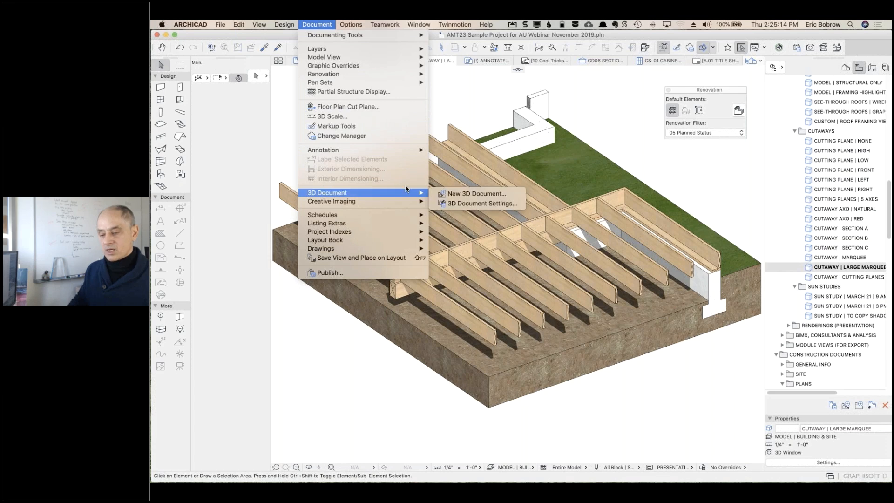
pyautogui.click(444, 194)
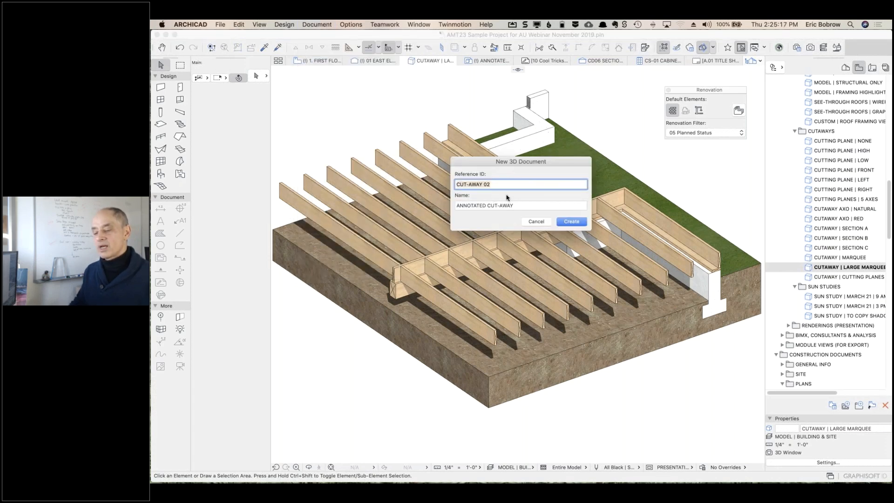
pyautogui.click(569, 223)
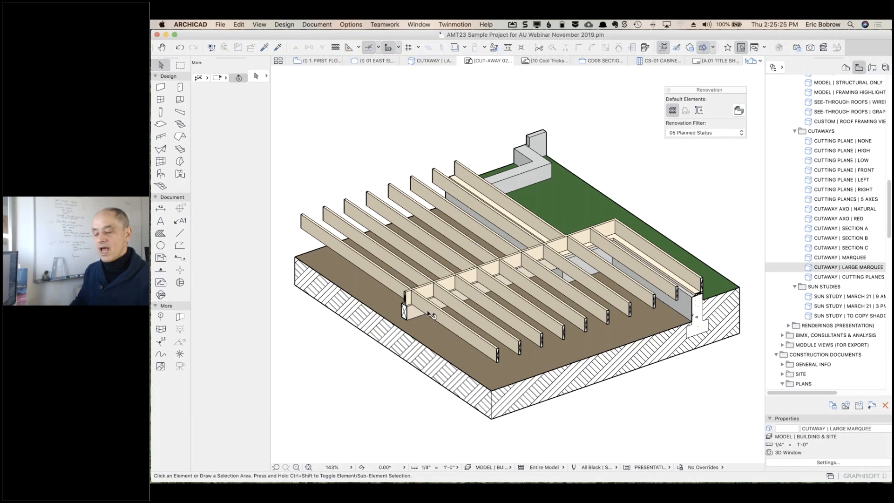
# - Activate the Label tool and switch the 3D document to the CONDOC | SECTIONS layer combination
pyautogui.click(180, 222)
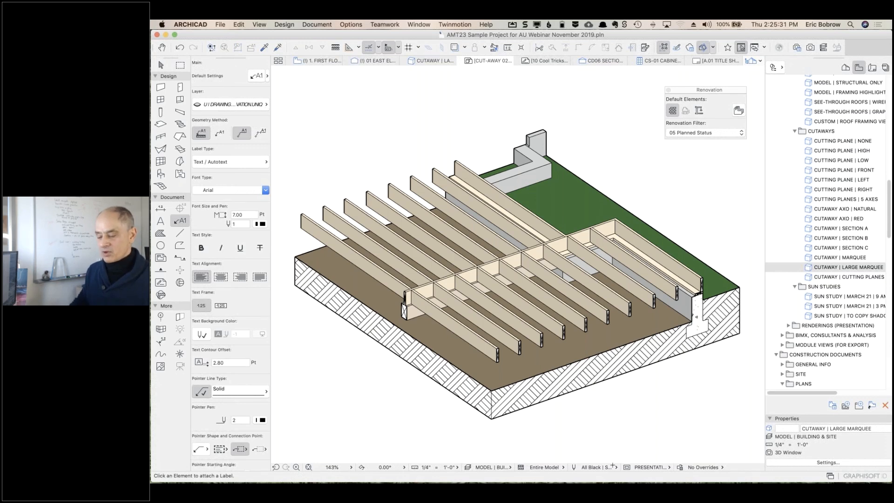
pyautogui.click(511, 467)
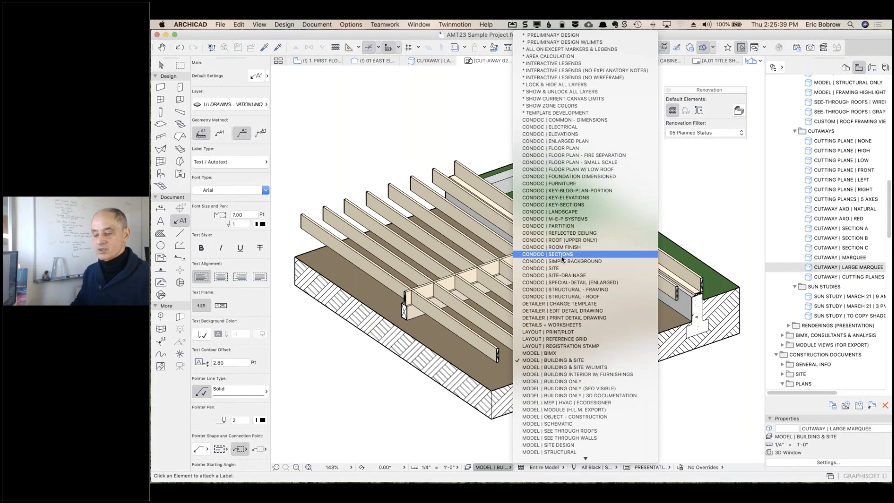
pyautogui.click(561, 256)
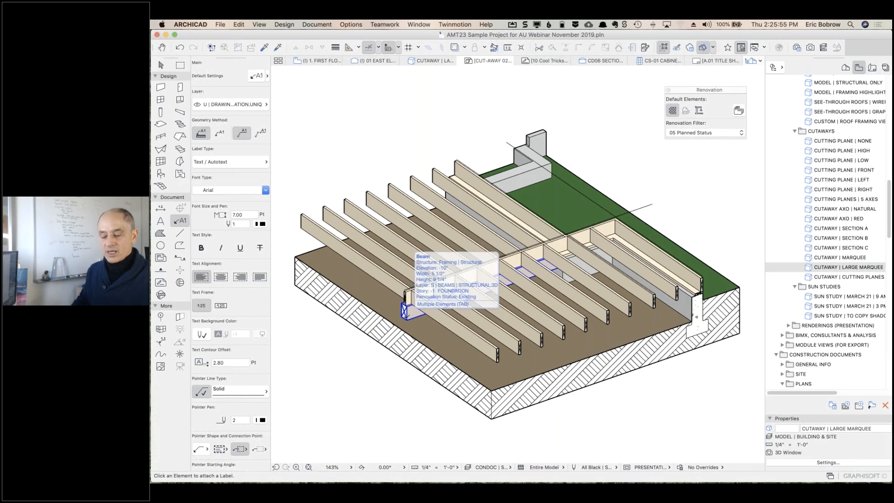
pyautogui.click(408, 315)
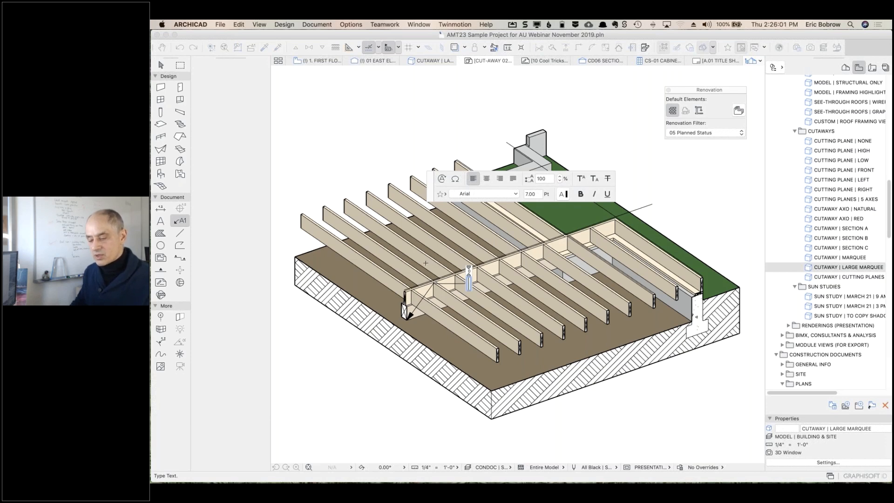
pyautogui.press('Escape')
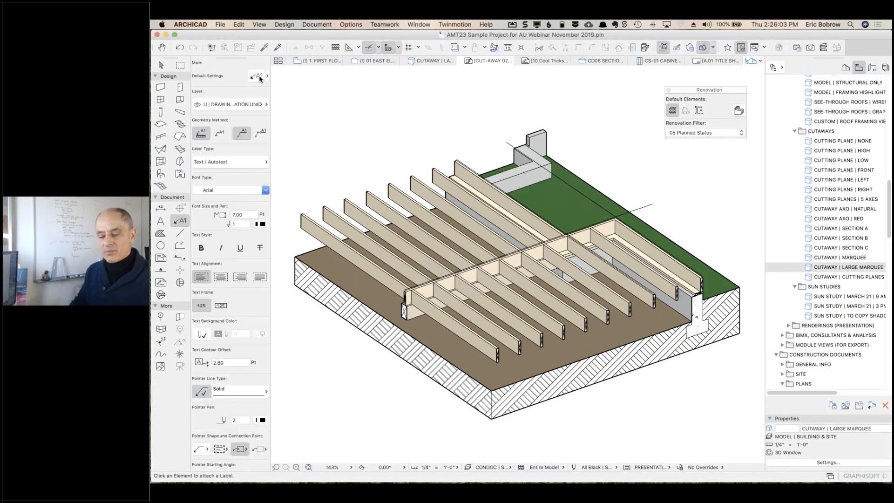
pyautogui.click(258, 77)
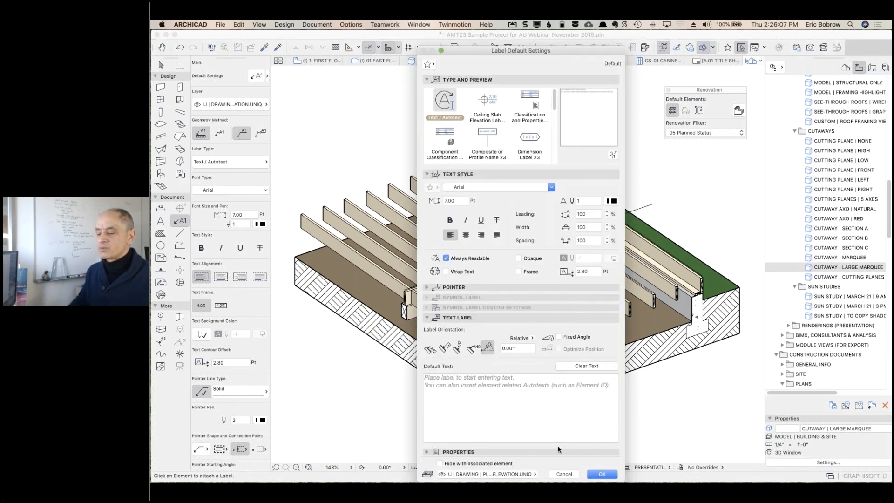
pyautogui.click(564, 474)
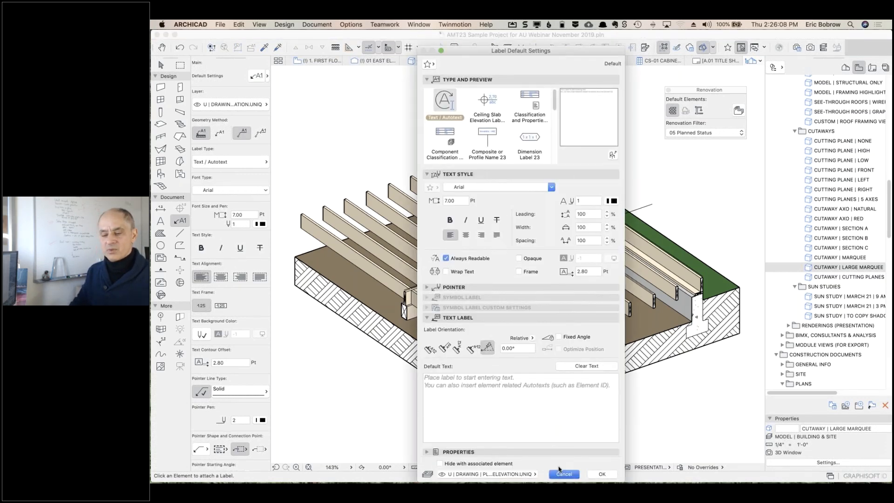
# - Place a label with the Detailed geometry method, its leader running from the beam's cut end to an empty spot below the model
pyautogui.click(261, 134)
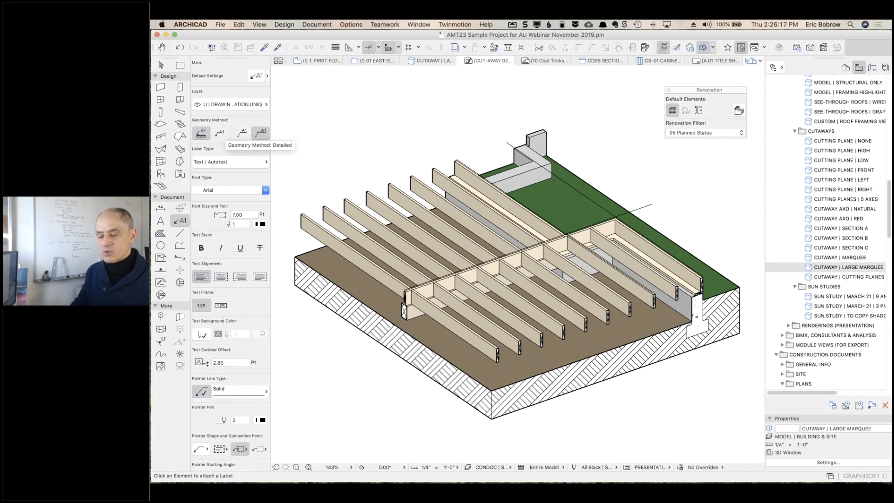
pyautogui.click(405, 317)
pyautogui.click(360, 413)
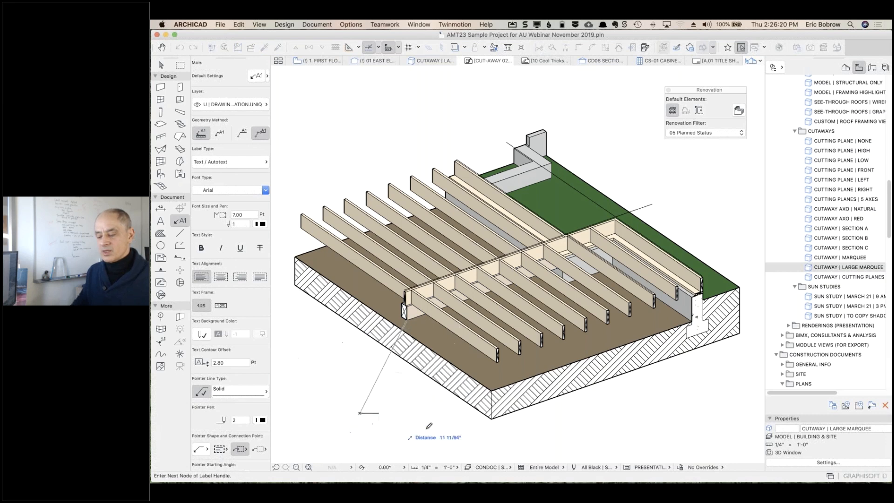
pyautogui.click(397, 411)
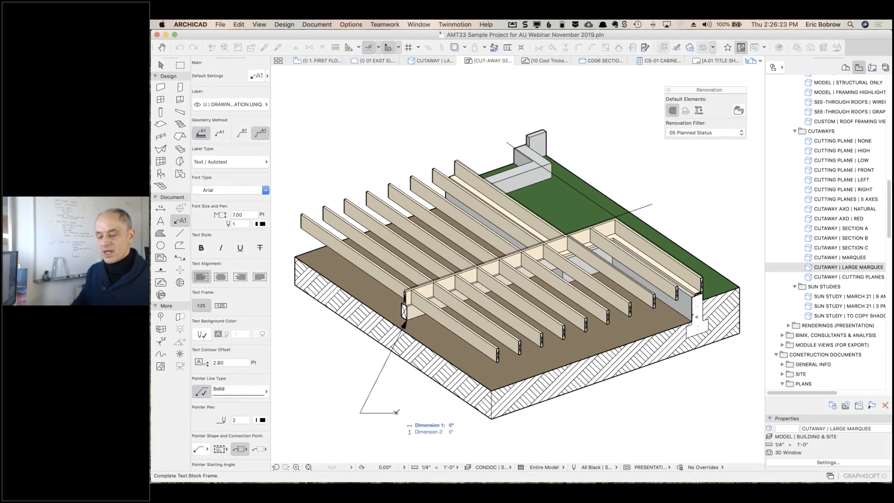
pyautogui.click(397, 411)
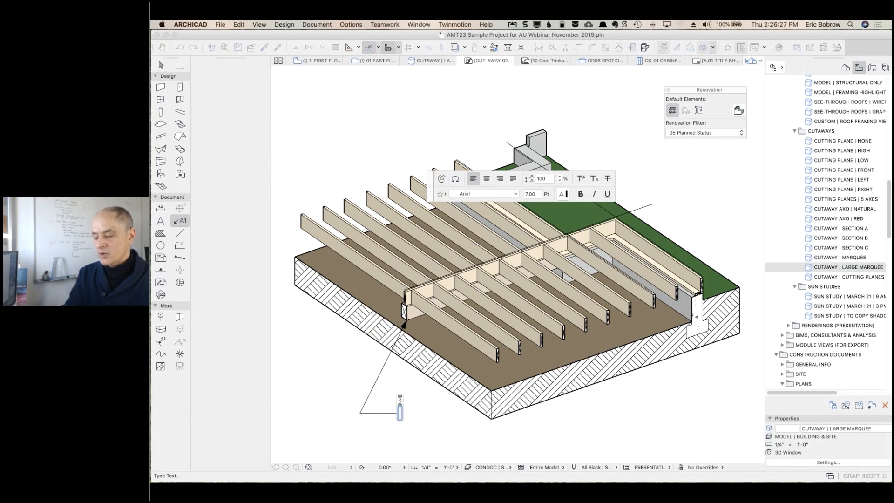
pyautogui.write('TEXT')
pyautogui.press('BackSpace')
pyautogui.press('BackSpace')
pyautogui.press('BackSpace')
pyautogui.press('BackSpace')
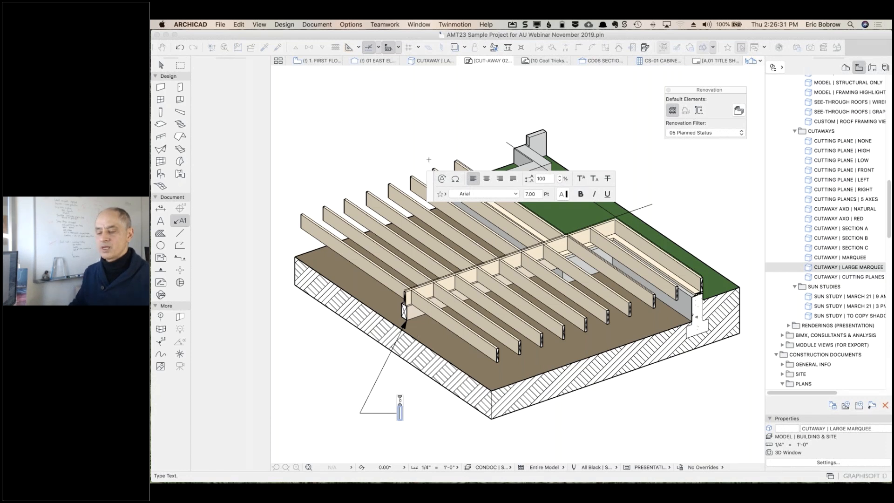
# - Insert the AMT DRAWING NOTE property as autotext in the beam label, finding it with the search term note, and finish the text
pyautogui.click(441, 180)
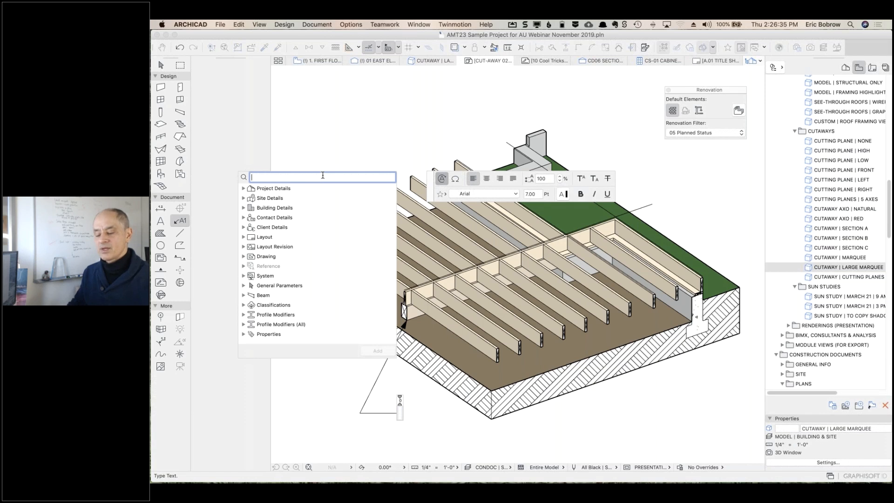
pyautogui.write('n')
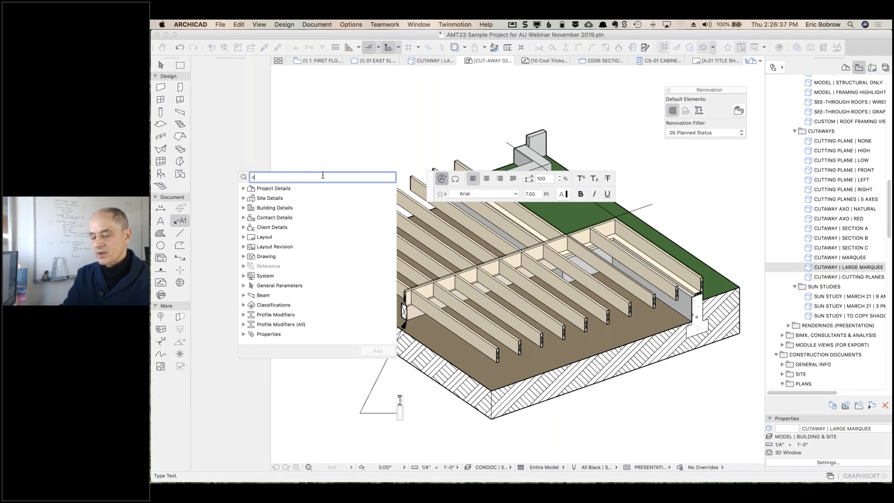
pyautogui.write('ote')
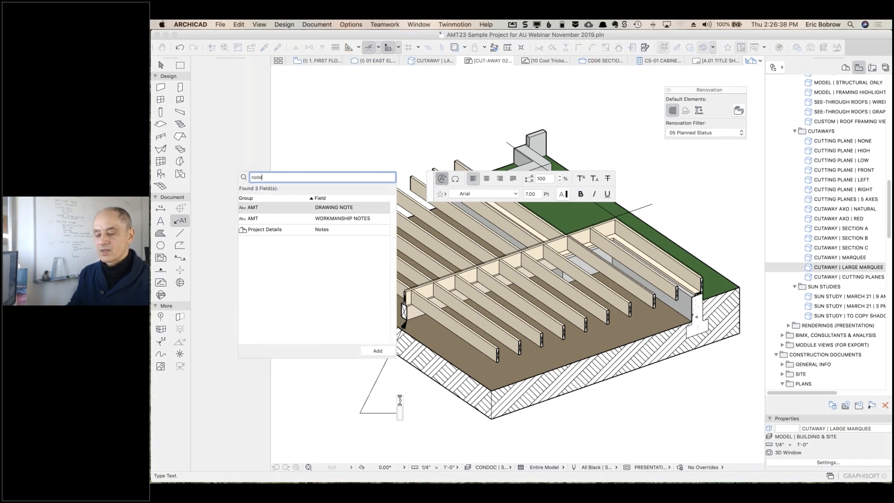
pyautogui.doubleClick(346, 209)
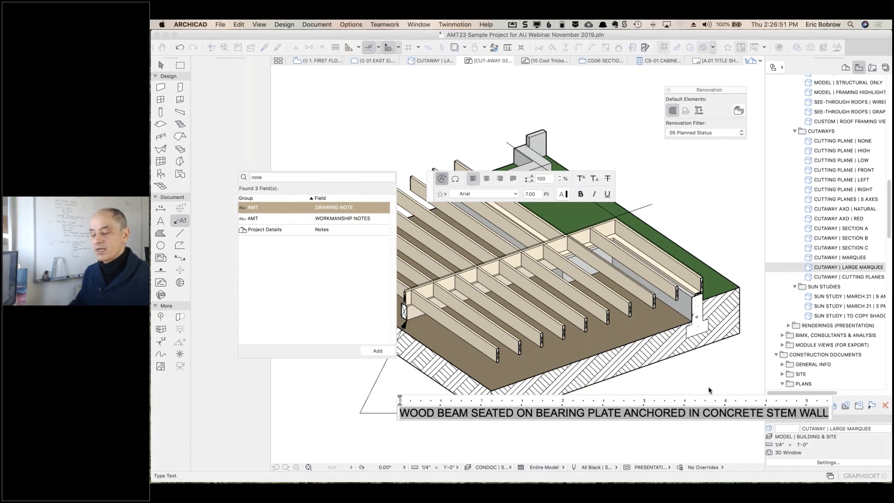
pyautogui.press('Escape')
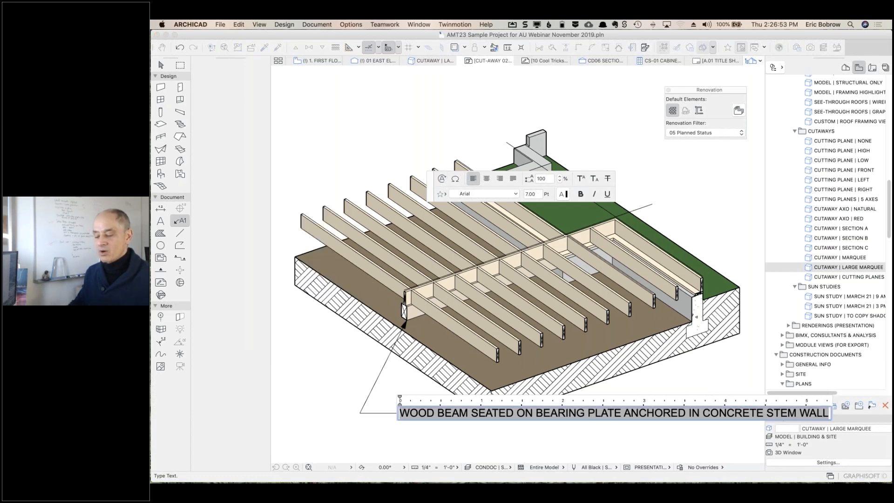
pyautogui.click(709, 389)
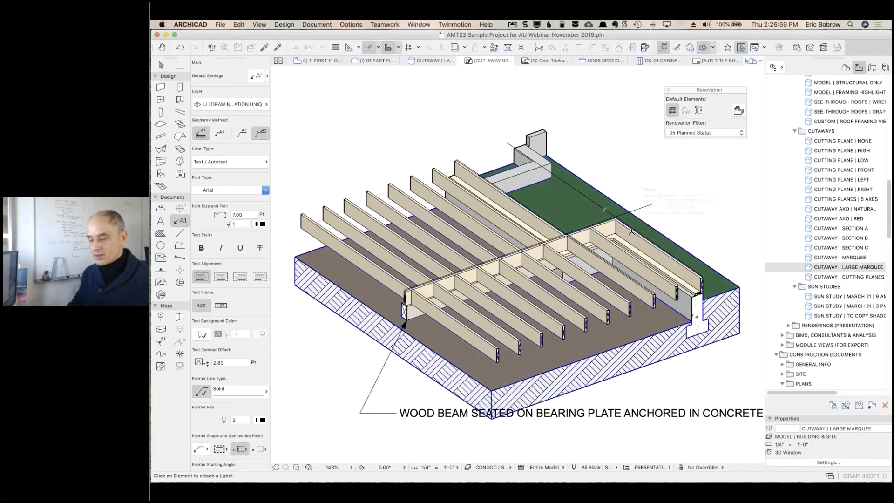
# - Label the floor joist beside the green terrain with the same autotext, and check the default text in the label settings without changing it
pyautogui.click(634, 231)
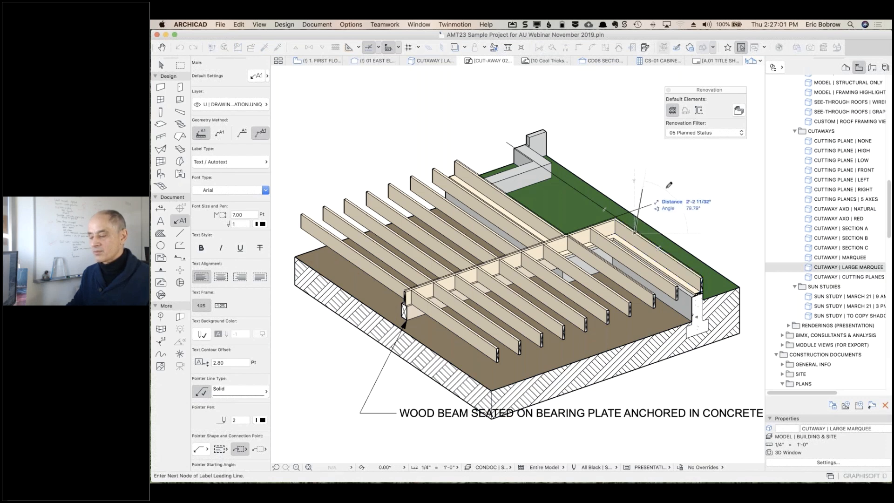
pyautogui.click(643, 188)
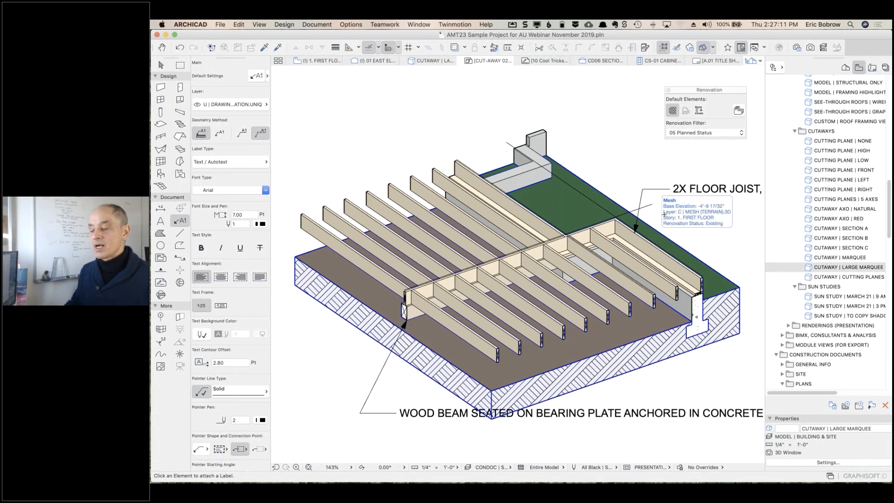
pyautogui.click(256, 78)
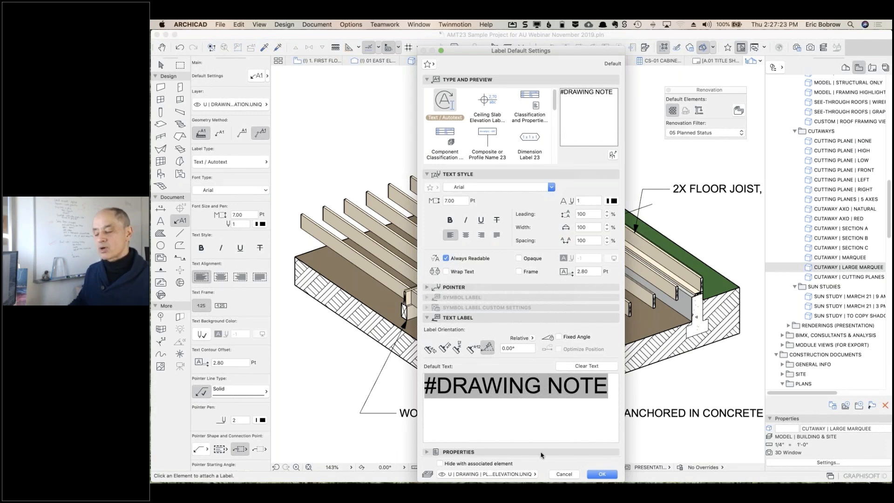
pyautogui.click(562, 474)
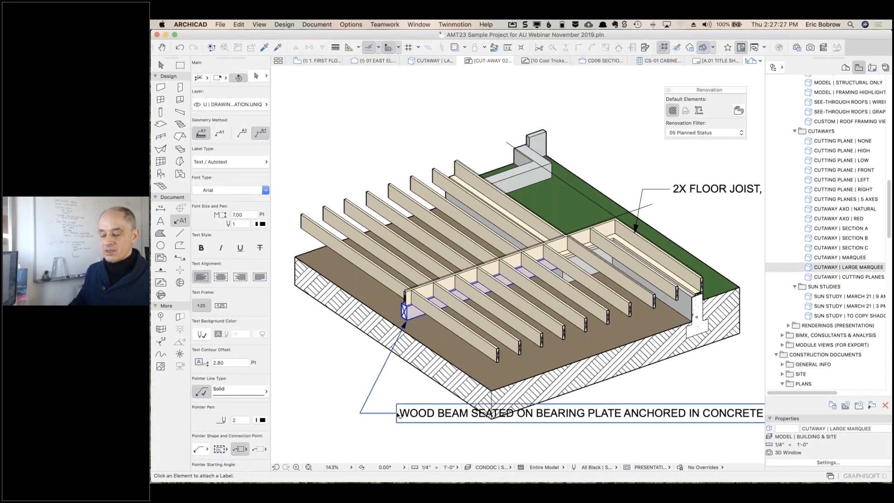
# - Move the wood beam label's leader corner and text slightly lower, clear of the model, and deselect the label
pyautogui.keyDown('shift'); pyautogui.click(363, 412); pyautogui.keyUp('shift')
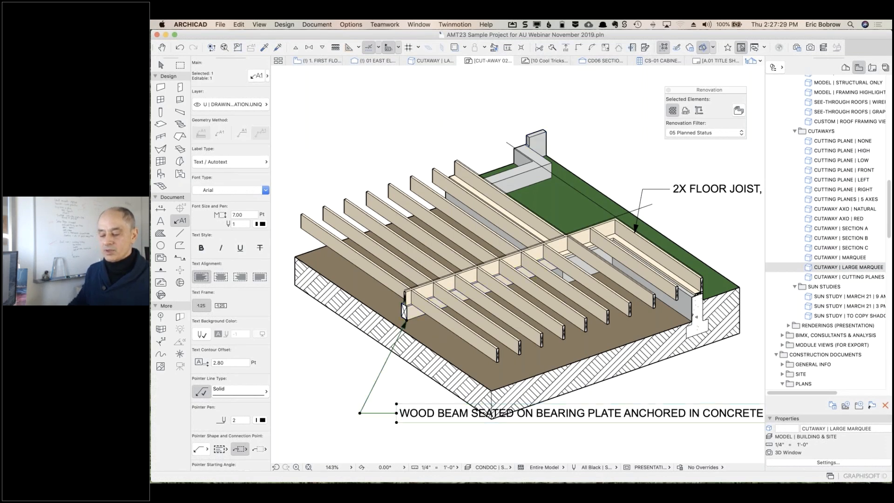
pyautogui.click(360, 412)
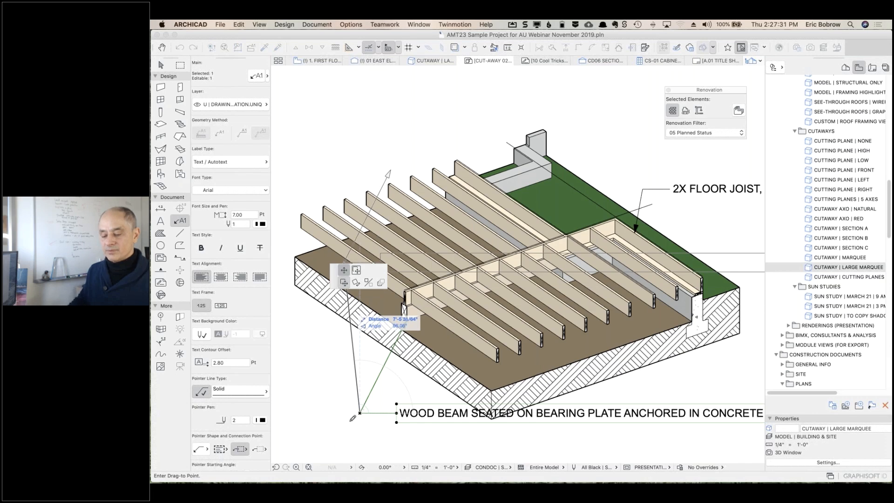
pyautogui.click(354, 444)
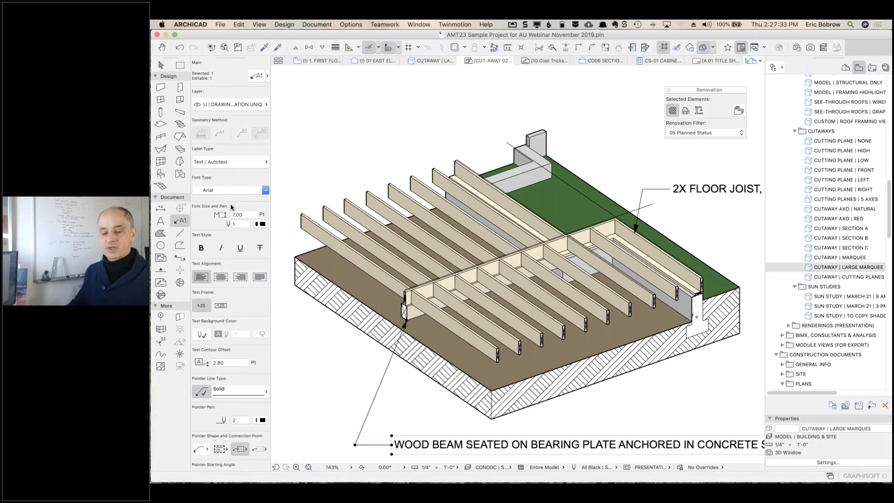
pyautogui.press('Escape')
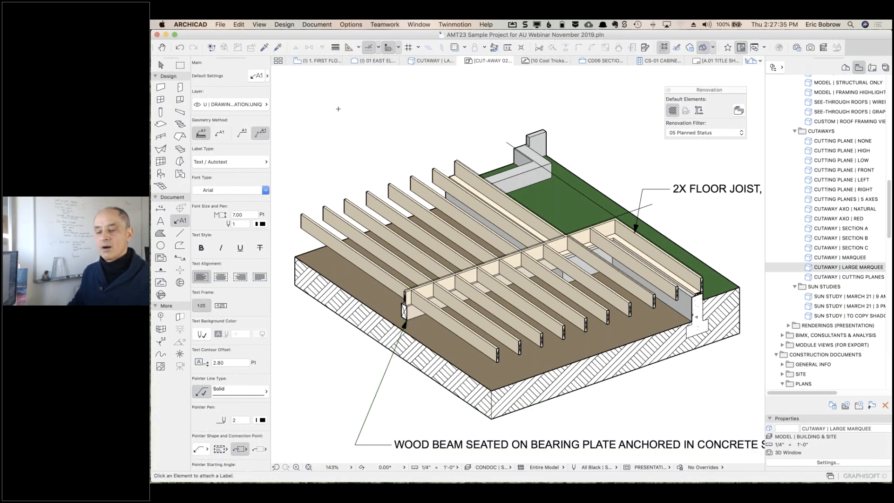
# - Open the Property Manager and examine the definition of the DRAWING NOTE property in the AMT group
pyautogui.click(350, 25)
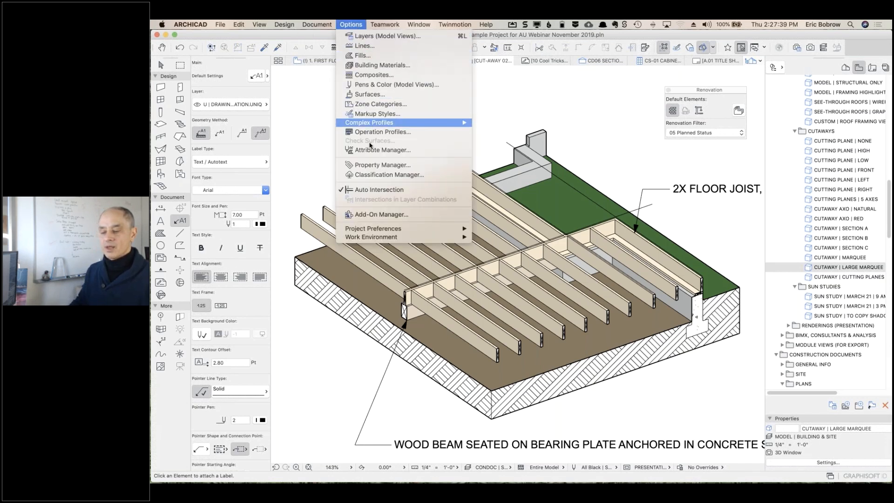
pyautogui.click(371, 166)
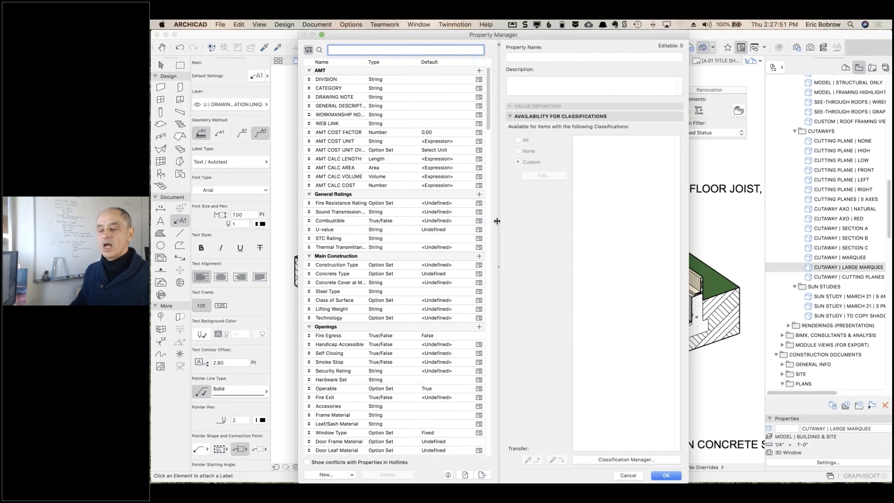
pyautogui.click(340, 80)
pyautogui.click(337, 97)
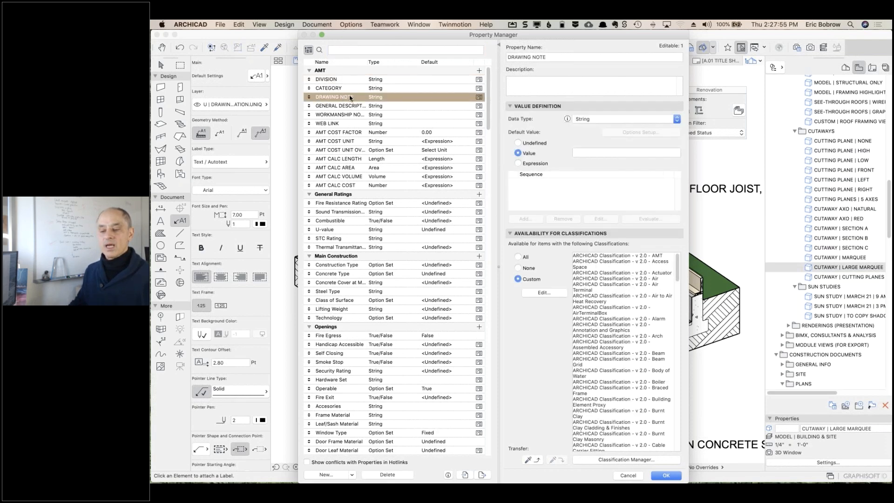
# - Create a new property named "DRAWING NOTE 2" in the AMT group
pyautogui.click(334, 475)
pyautogui.write('DR')
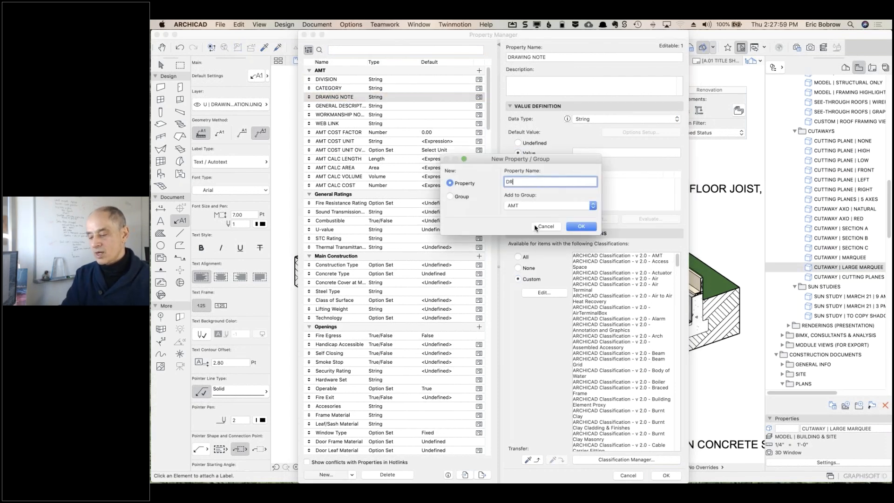
pyautogui.write('AWING NOTE')
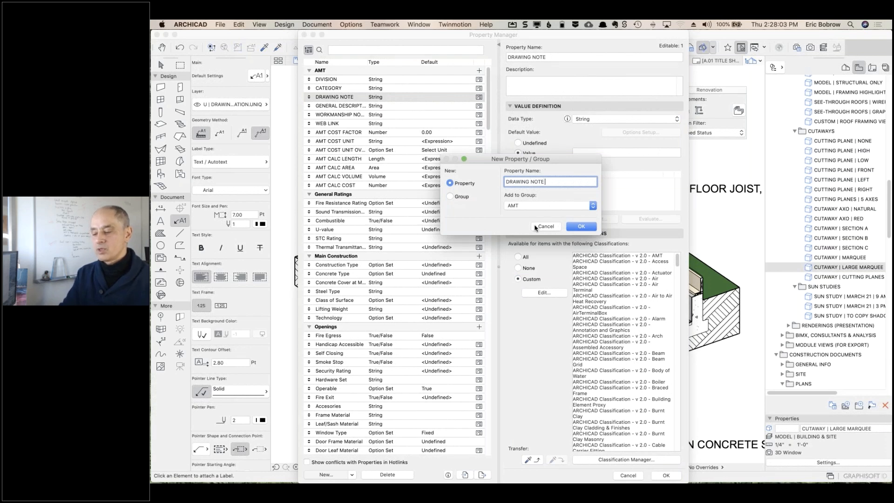
pyautogui.write(' 2')
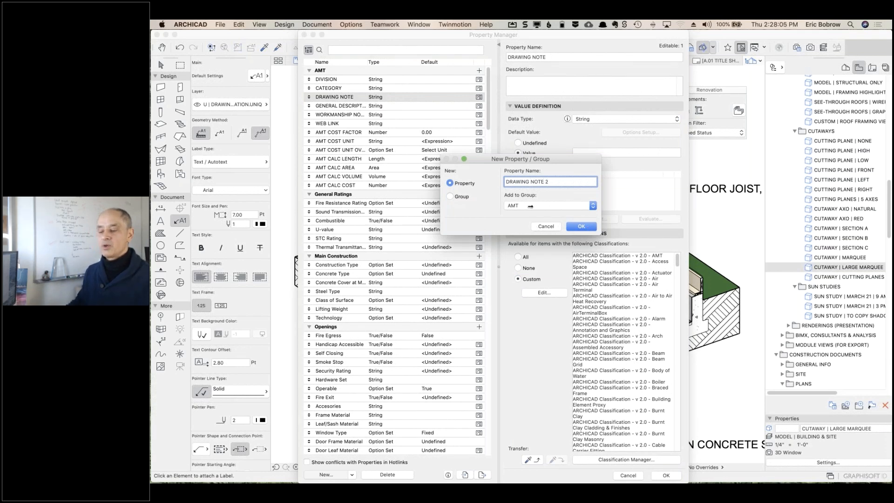
pyautogui.click(530, 206)
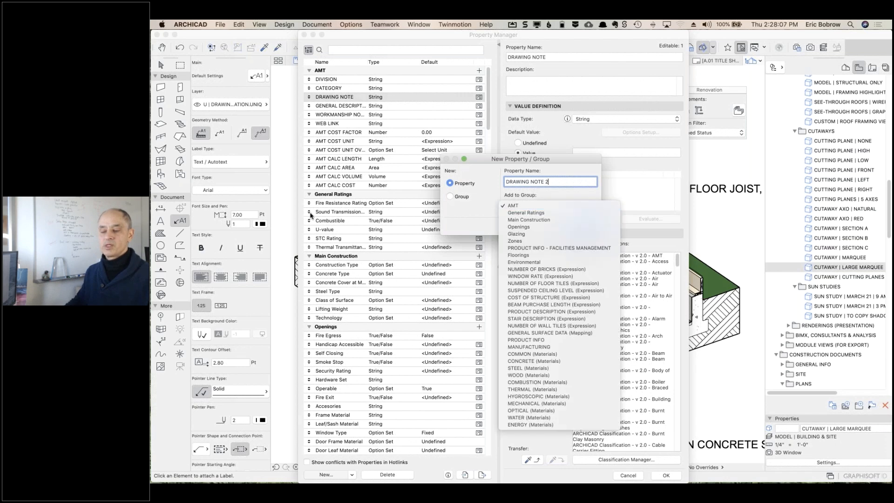
pyautogui.click(556, 163)
pyautogui.click(578, 226)
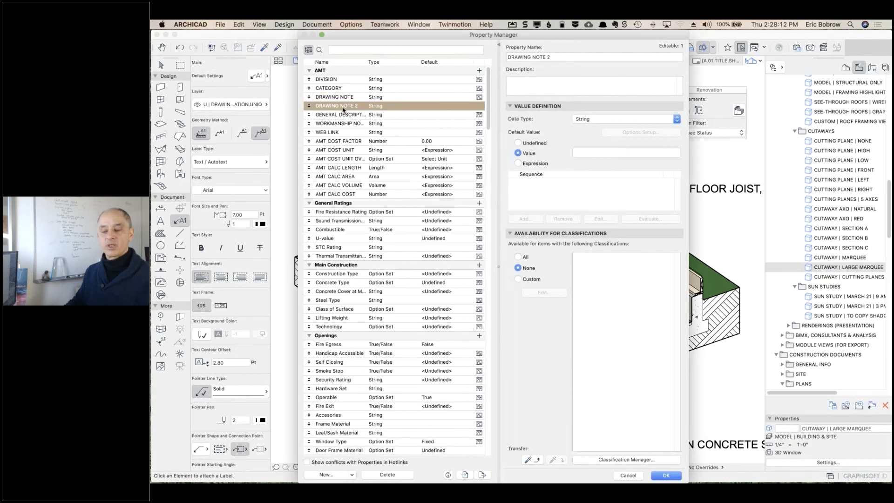
# - Review the data type choices for DRAWING NOTE 2, keep String, and make the property available for all classifications
pyautogui.click(600, 123)
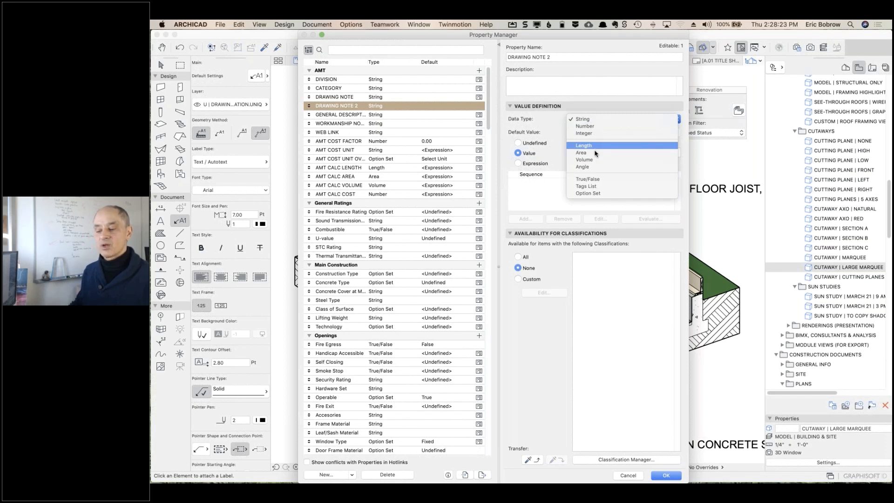
pyautogui.click(598, 49)
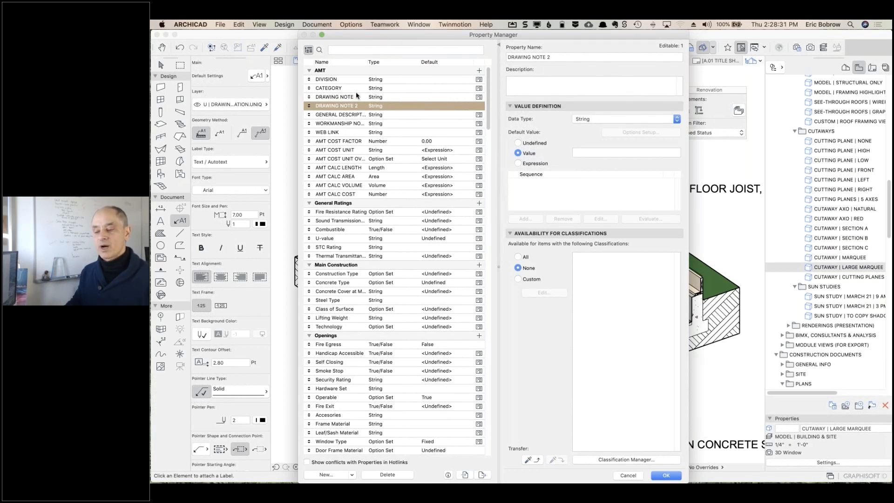
pyautogui.click(517, 257)
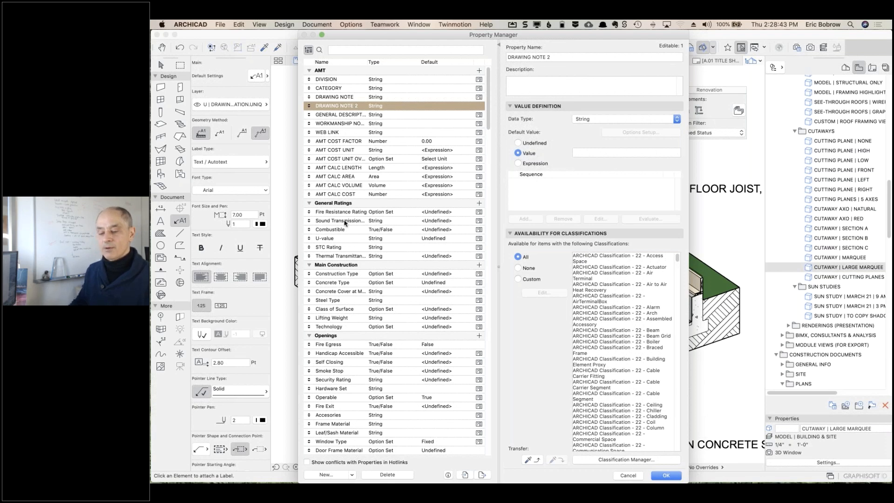
# - Examine the classification availability of Combustible, Thermal Transmittance, Fire Resistance Rating and Steel Type, and close the Property Manager without saving changes
pyautogui.click(332, 230)
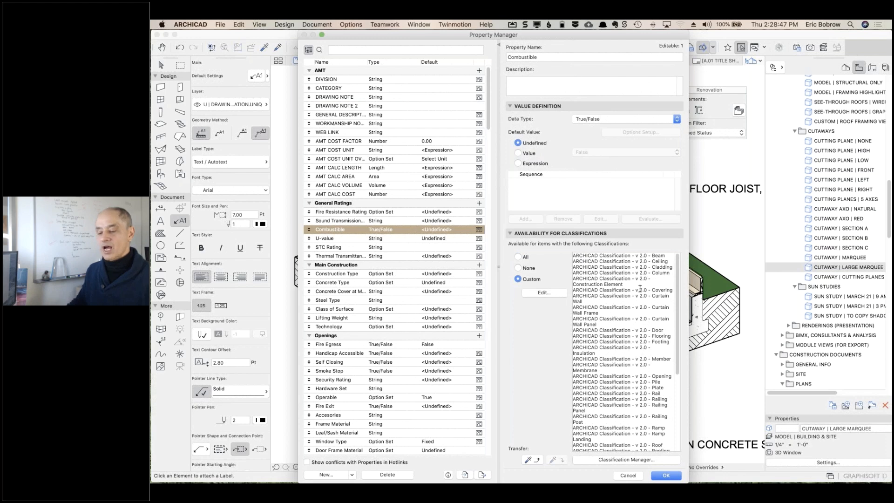
pyautogui.click(341, 256)
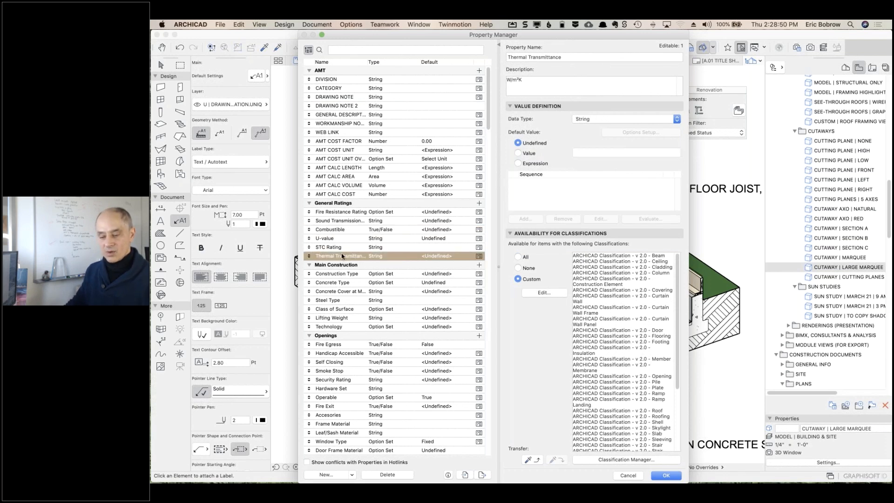
pyautogui.click(345, 214)
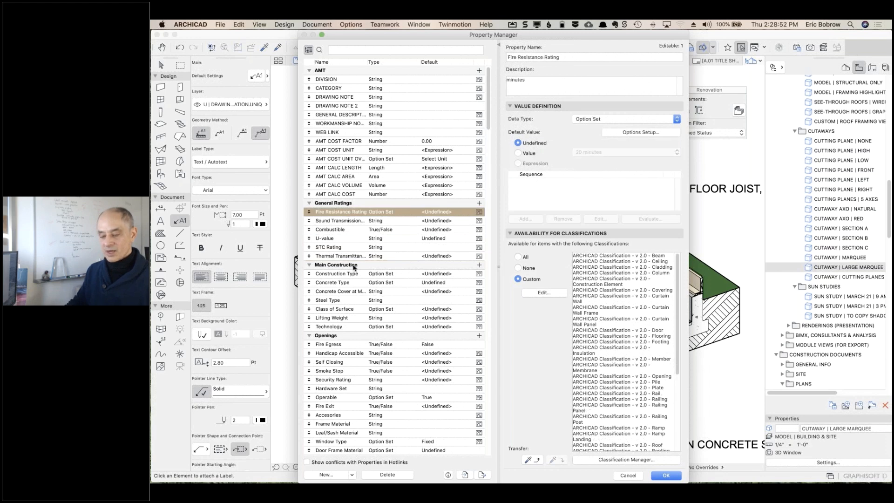
pyautogui.click(331, 301)
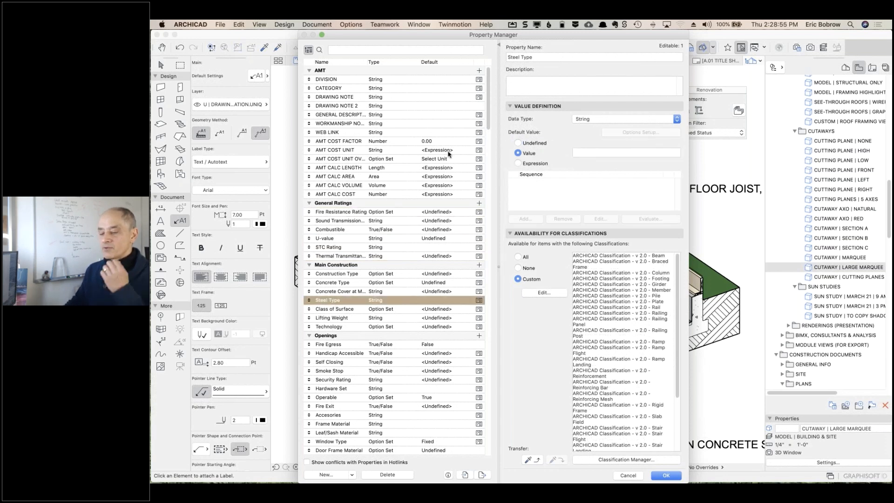
pyautogui.click(342, 108)
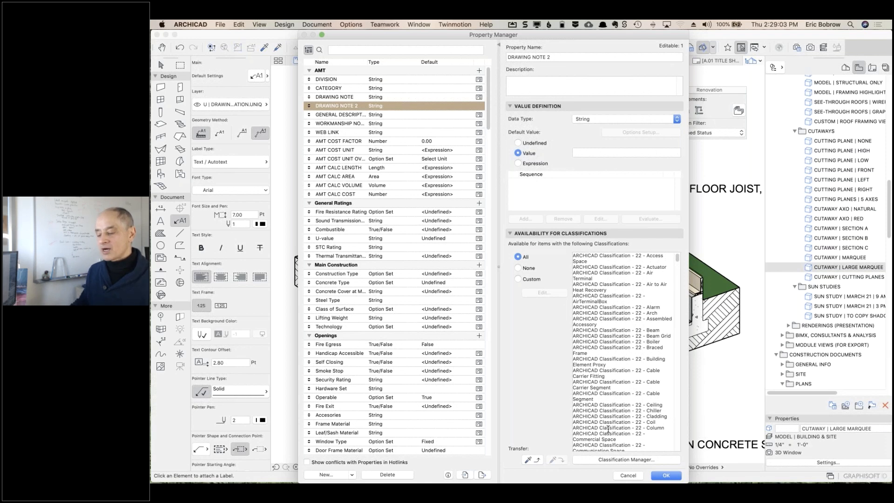
pyautogui.click(627, 476)
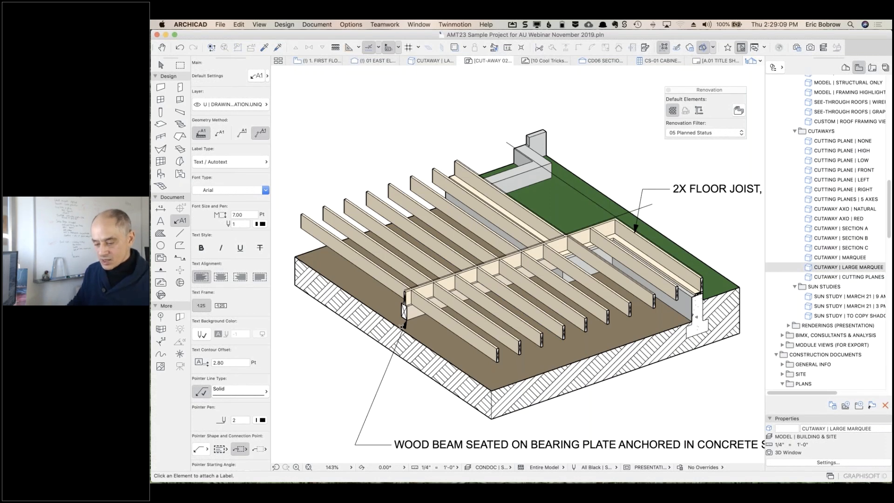
# - Edit the wood beam's DRAWING NOTE property, inserting "SPECIAL" before "BEARING PLATE"
pyautogui.keyDown('shift'); pyautogui.click(404, 312); pyautogui.keyUp('shift')
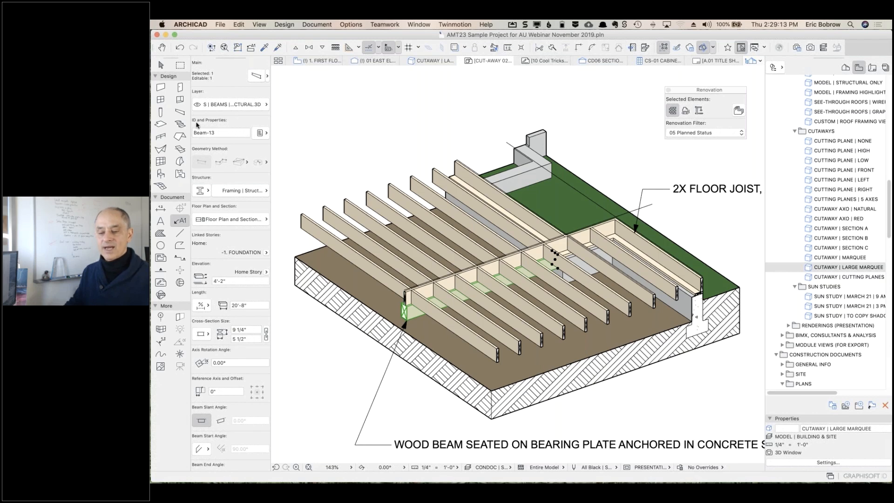
pyautogui.click(261, 133)
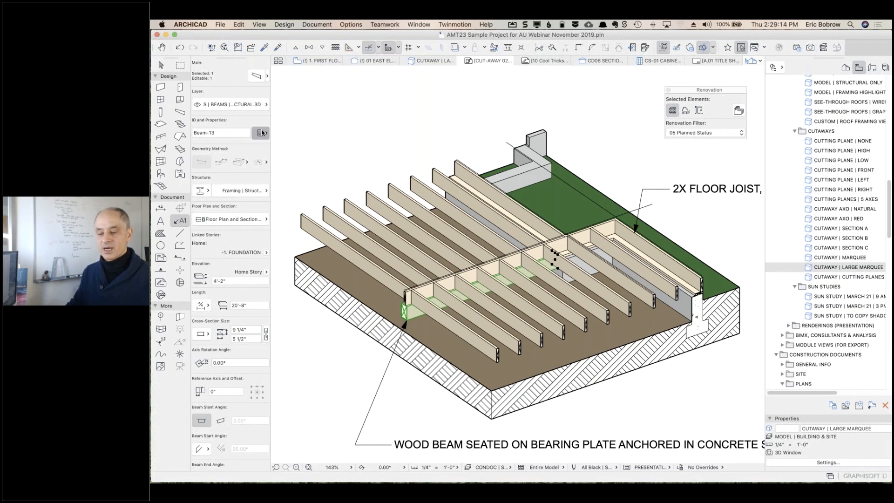
pyautogui.click(261, 132)
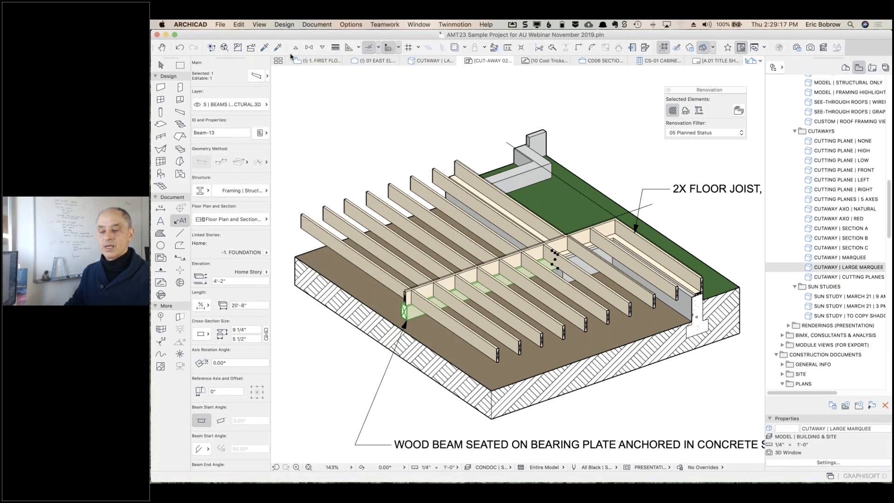
pyautogui.click(257, 76)
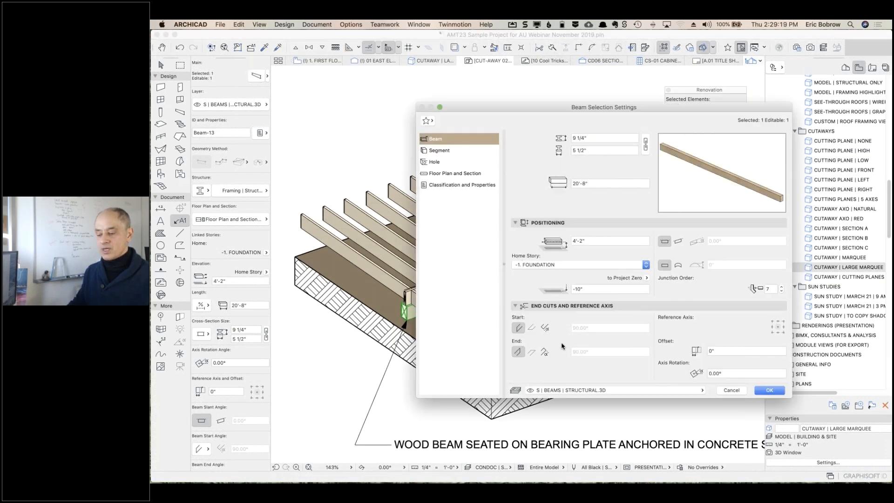
pyautogui.click(443, 186)
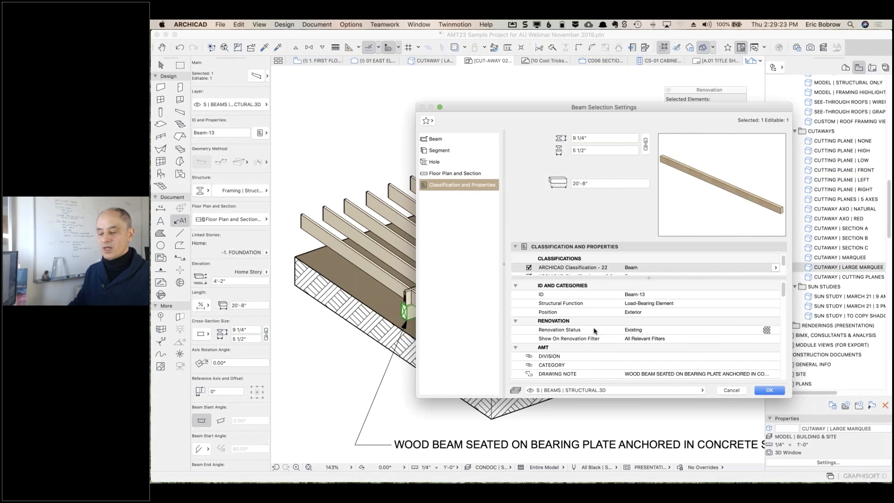
pyautogui.click(643, 374)
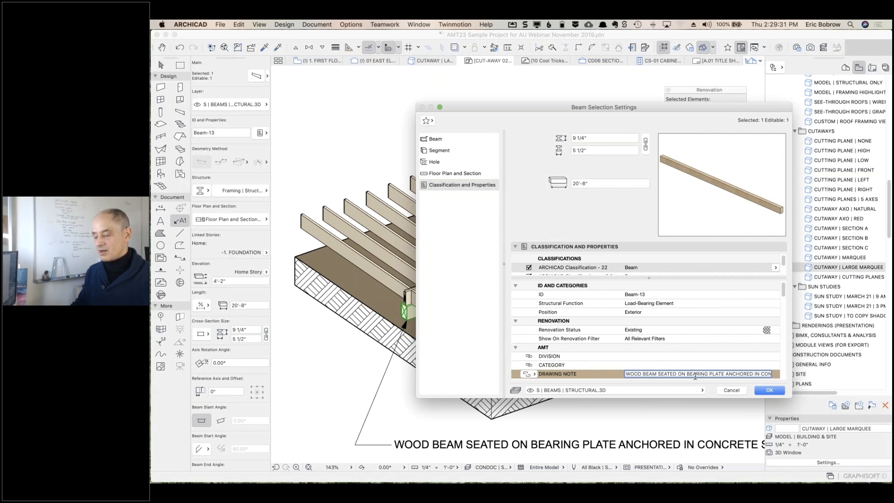
pyautogui.write('SPECIAL')
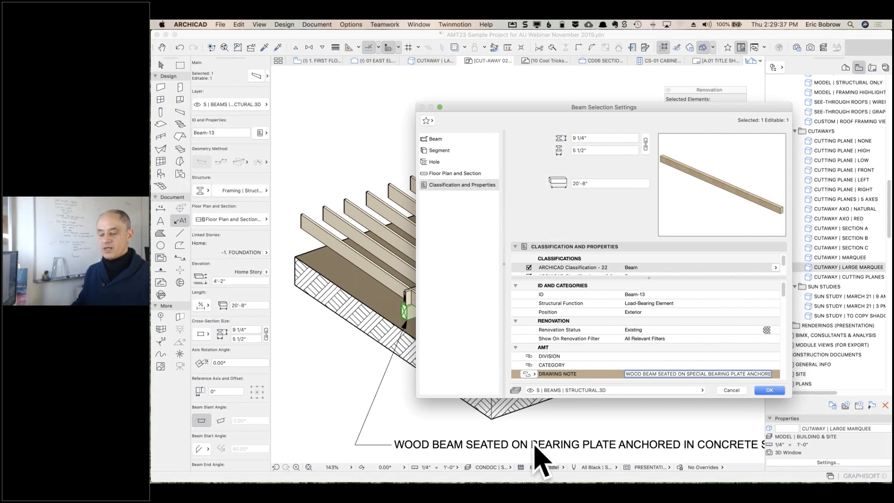
pyautogui.click(767, 390)
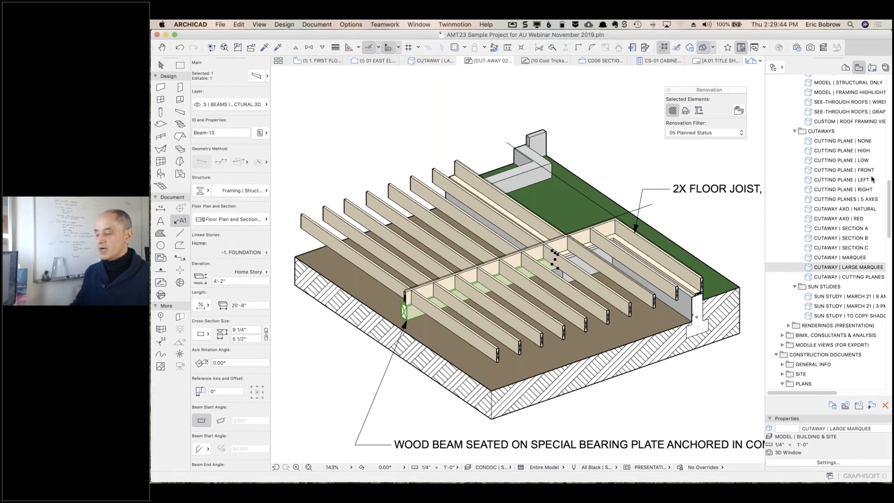
# - Open the ANNOTATED CUT-AWAY 3D document and check the wood beam's label there
pyautogui.scroll(-10, 853, 273)
pyautogui.scroll(-4, 833, 279)
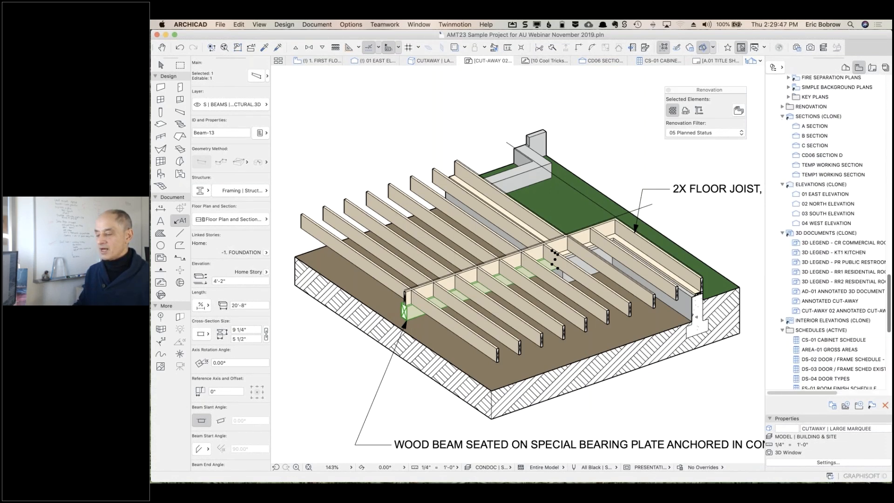
pyautogui.click(796, 302)
pyautogui.doubleClick(796, 301)
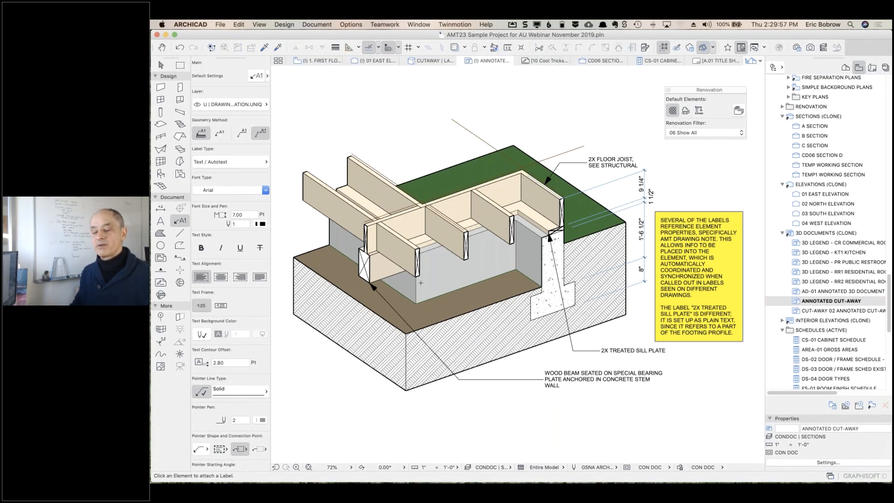
pyautogui.moveTo(369, 269)
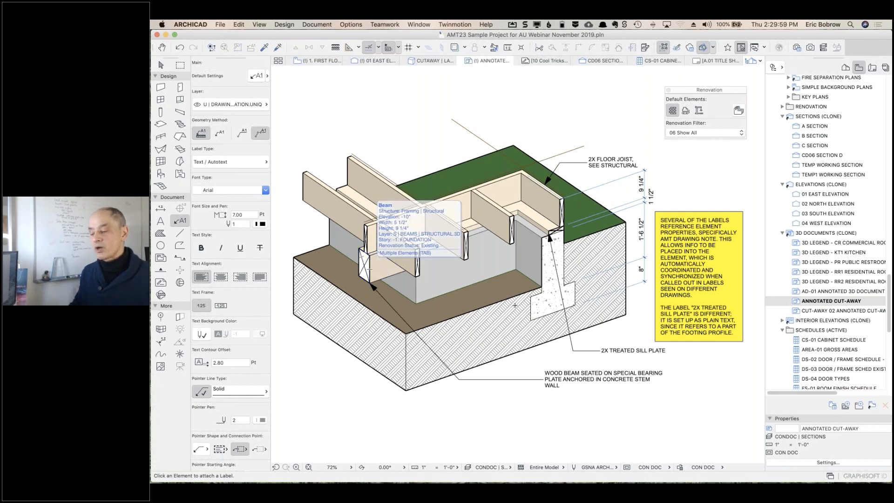
# - Open the -1. FOUNDATION PLAN view
pyautogui.scroll(10, 863, 101)
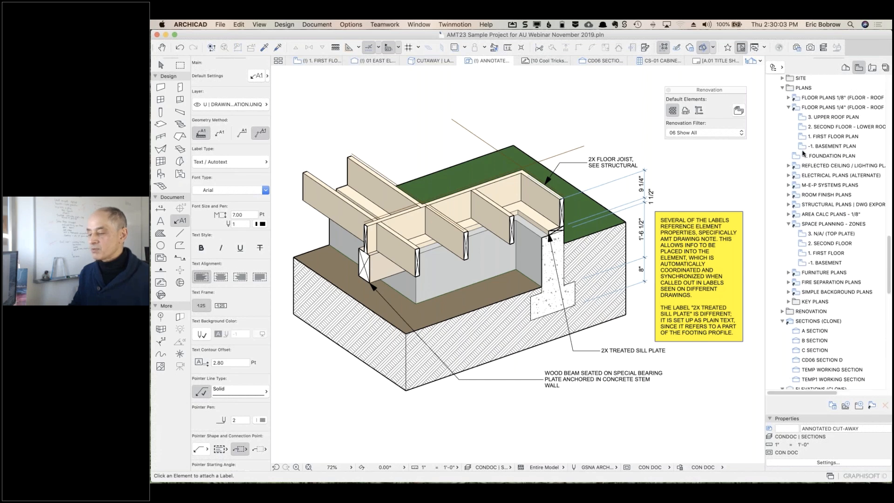
pyautogui.click(795, 157)
pyautogui.doubleClick(795, 157)
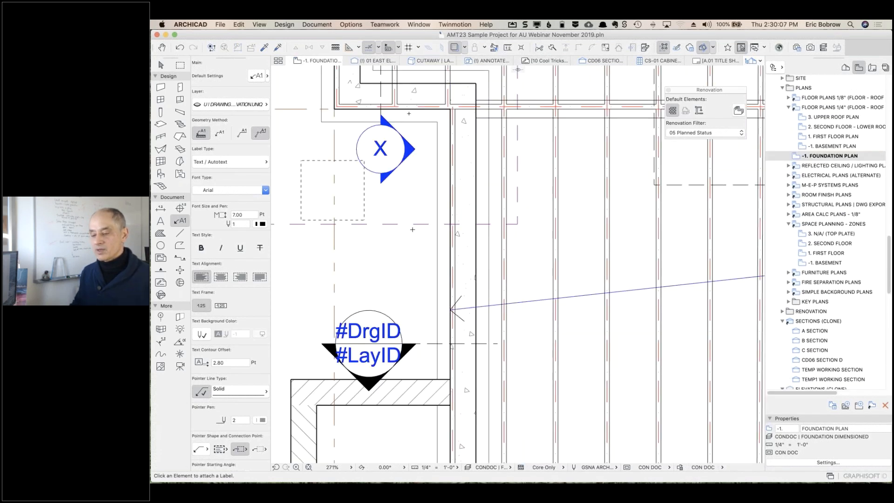
# - Unlock the layer "U | DRAWING | PLAN + SECTION + ELEVATION.UNIQ" and attach a leader label to the horizontal structural beam near section marker X
pyautogui.scroll(-5, 413, 229)
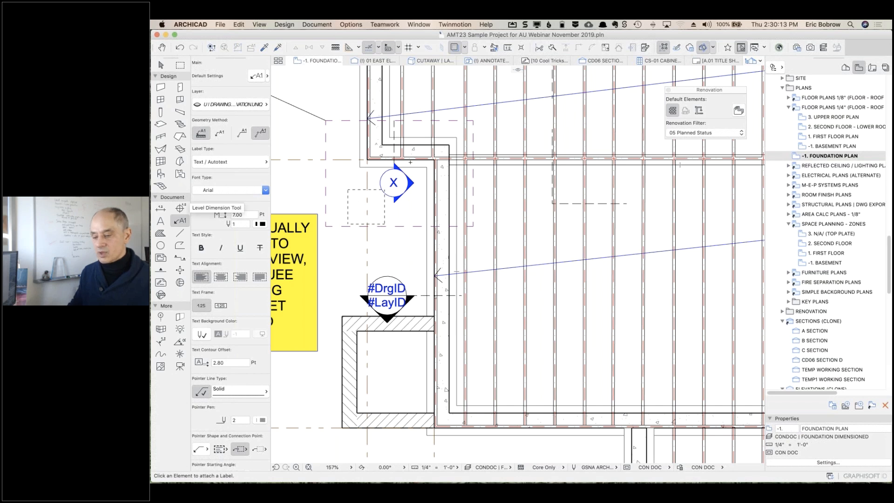
pyautogui.click(467, 173)
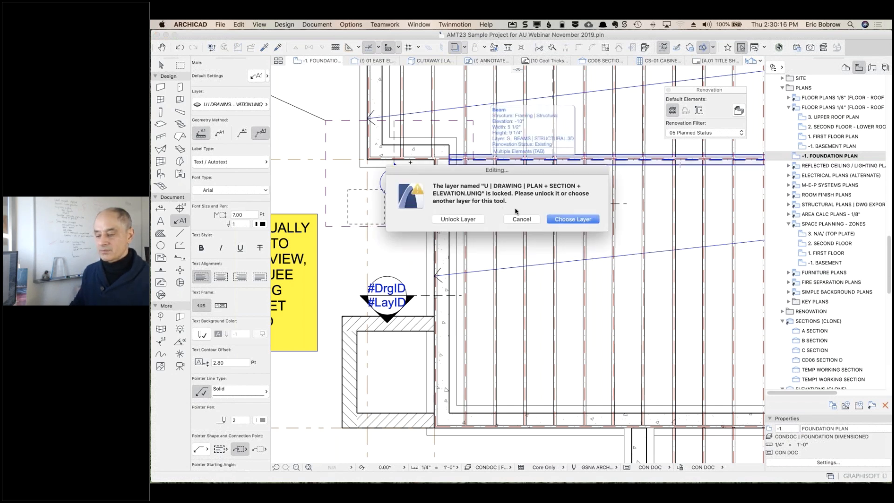
pyautogui.click(467, 219)
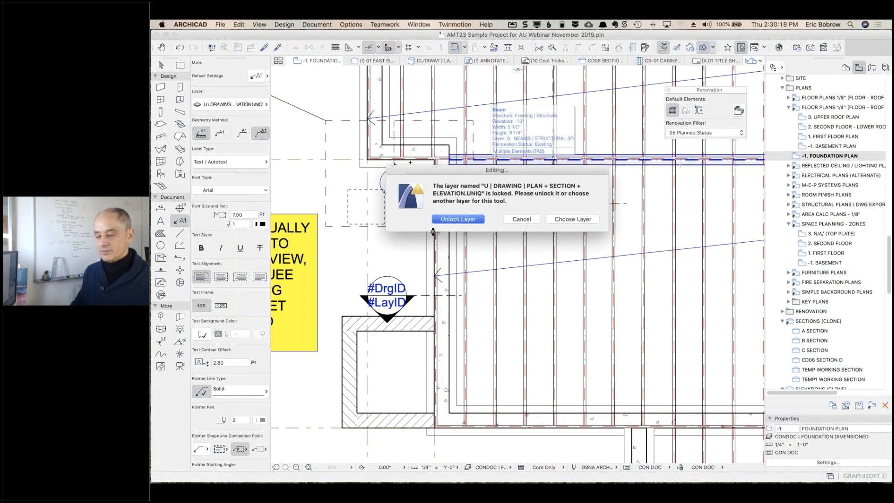
pyautogui.click(406, 252)
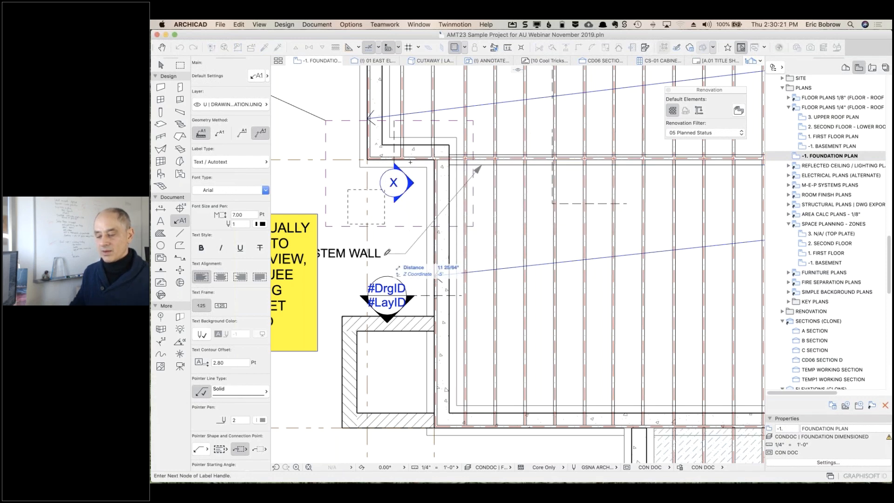
pyautogui.click(386, 253)
pyautogui.moveTo(501, 252); pyautogui.dragTo(651, 246, button='middle')
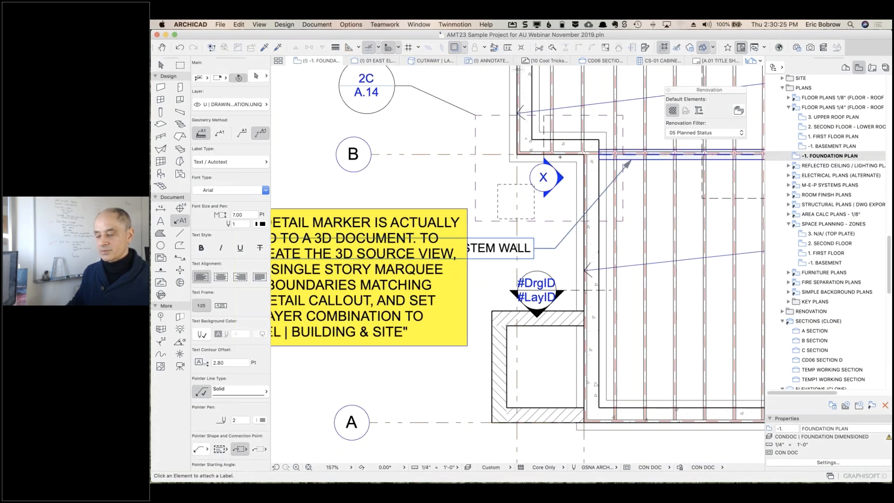
# - Move the beam label's leader elbow and text up beside section marker X, just above the yellow note, and deselect it
pyautogui.keyDown('shift'); pyautogui.click(521, 247); pyautogui.keyUp('shift')
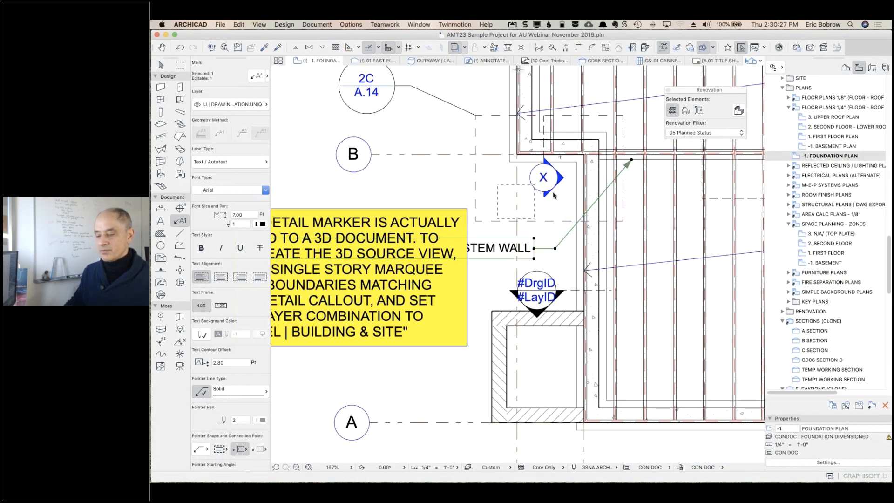
pyautogui.click(555, 248)
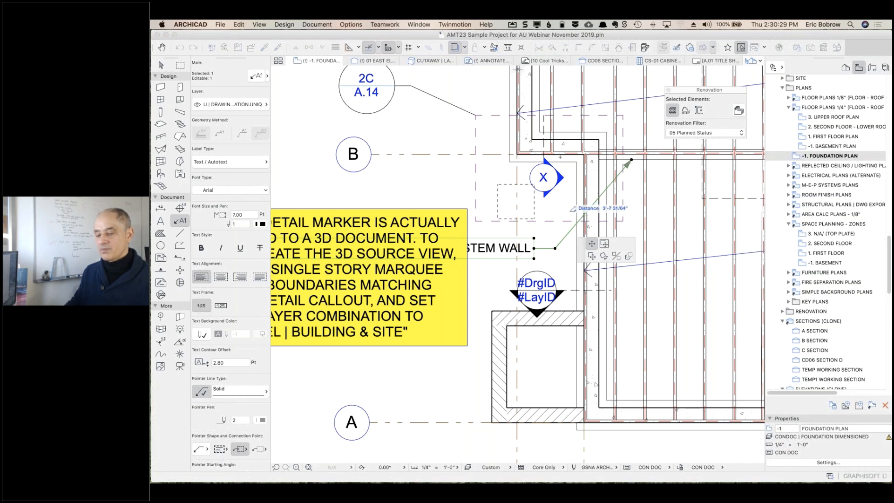
pyautogui.click(559, 195)
pyautogui.scroll(-3, 444, 188)
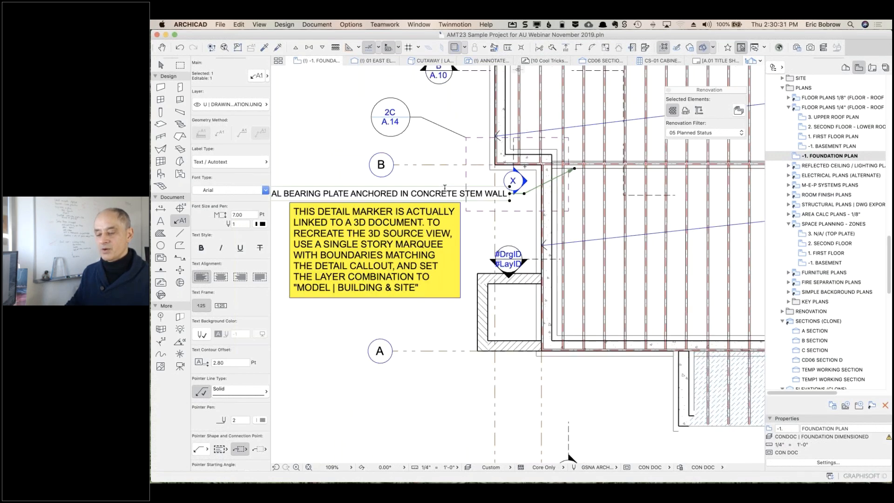
pyautogui.scroll(-2, 444, 188)
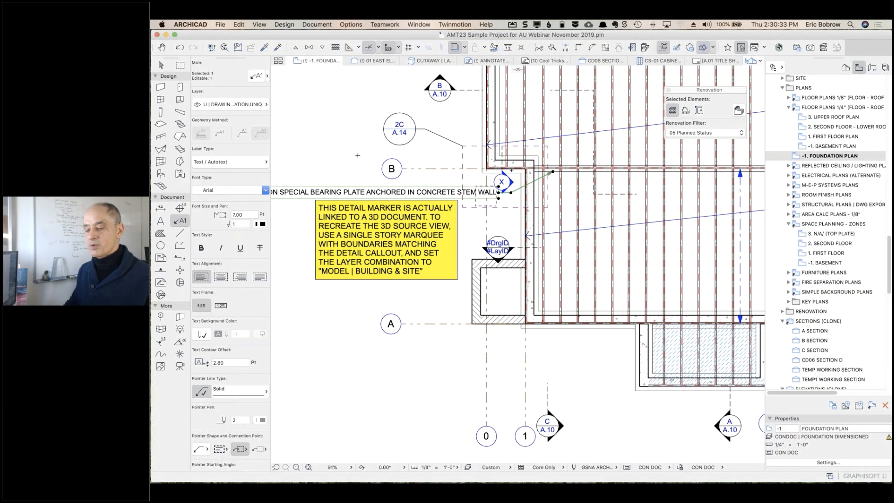
pyautogui.press('Escape')
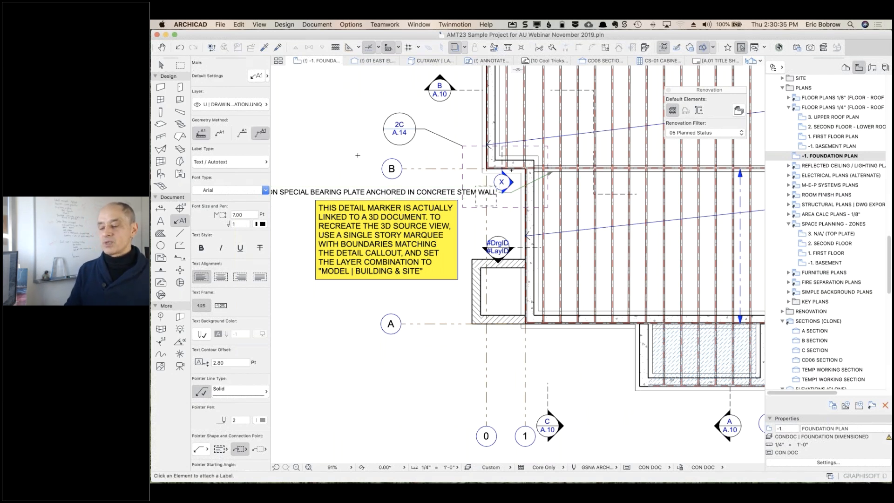
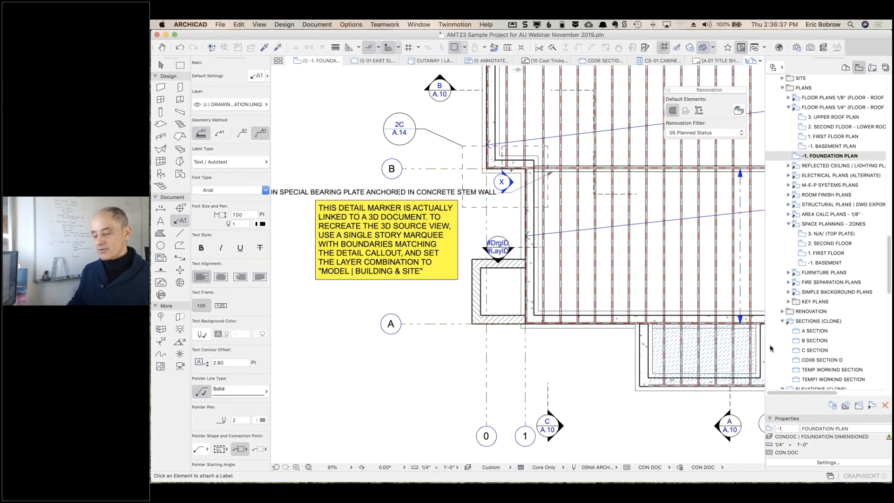
# - Open the 10 Cool Tricks worksheet to review the list of webinar topics
pyautogui.click(614, 467)
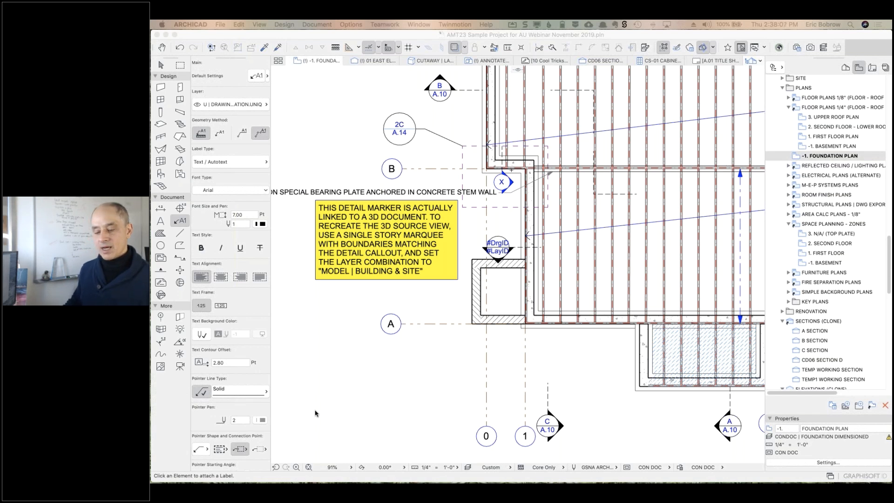
pyautogui.press('super+Tab')
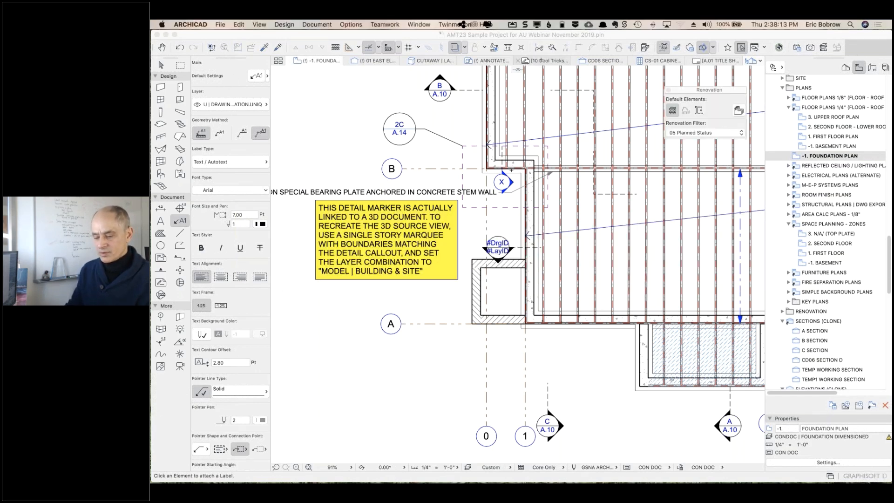
pyautogui.click(536, 61)
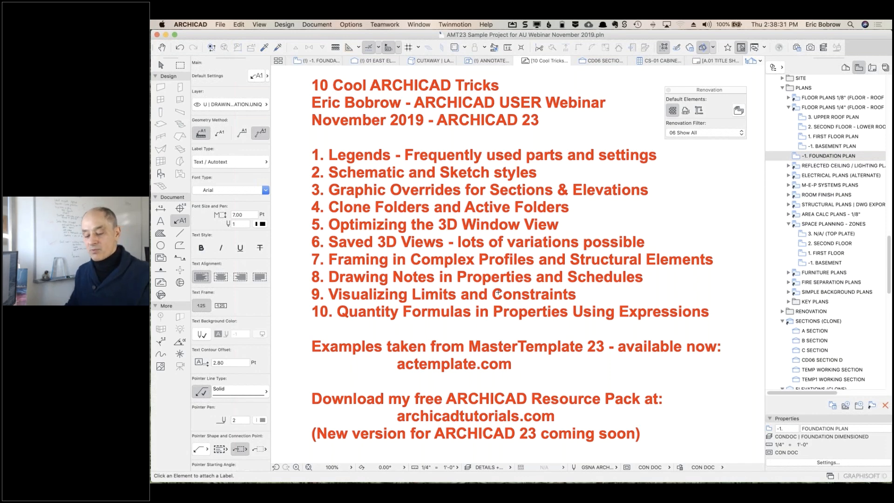
pyautogui.press('super+Tab')
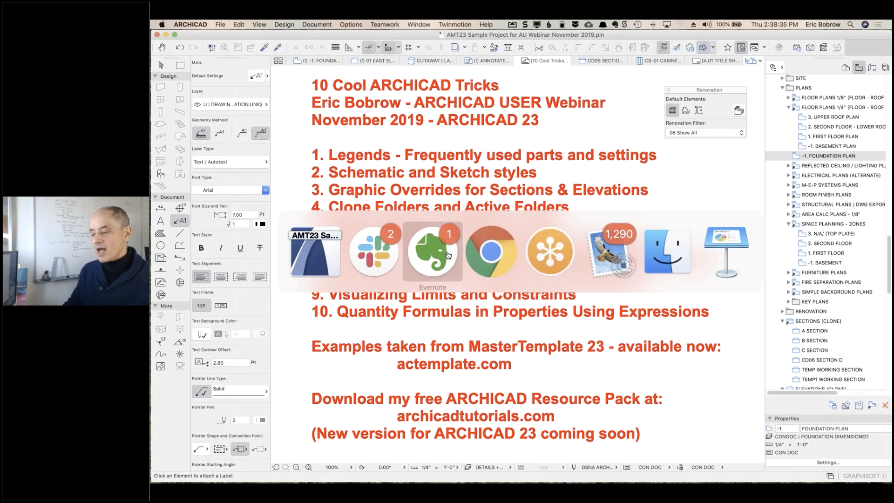
pyautogui.press('Escape')
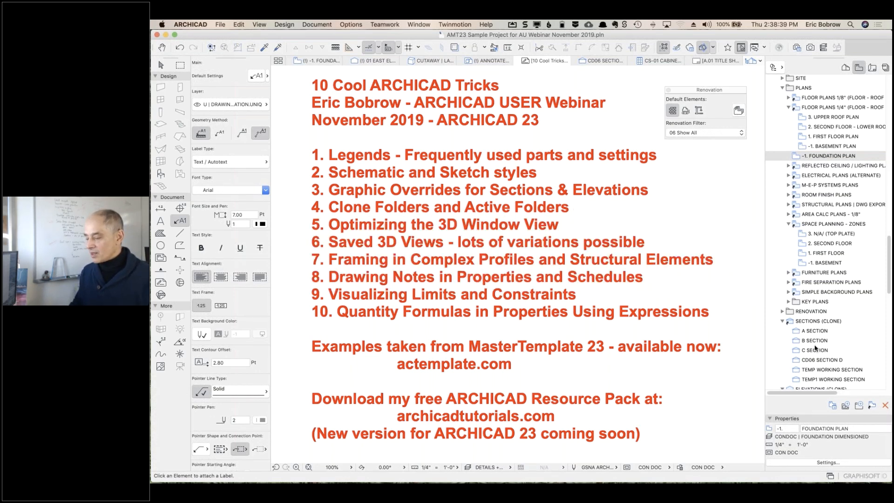
# - Open the 1. FIRST FLOOR PLAN view under FLOOR PLANS 1/4" and fit the whole plan in the window
pyautogui.scroll(5, 815, 348)
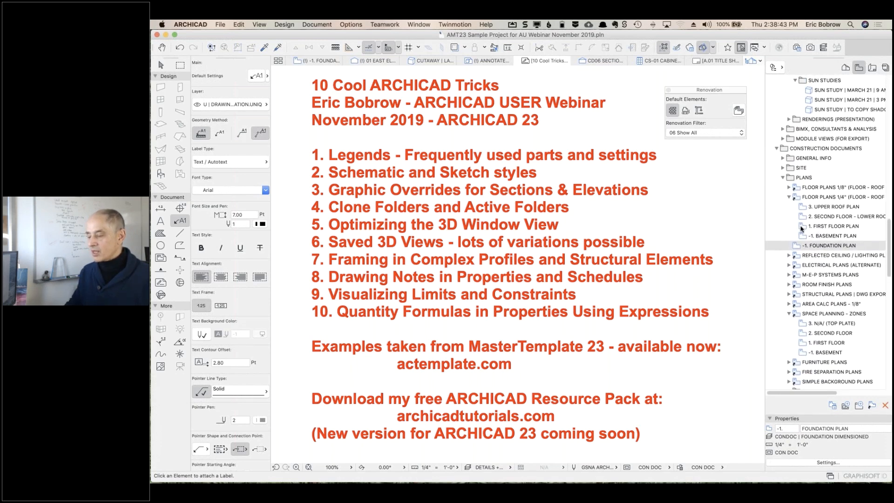
pyautogui.doubleClick(800, 227)
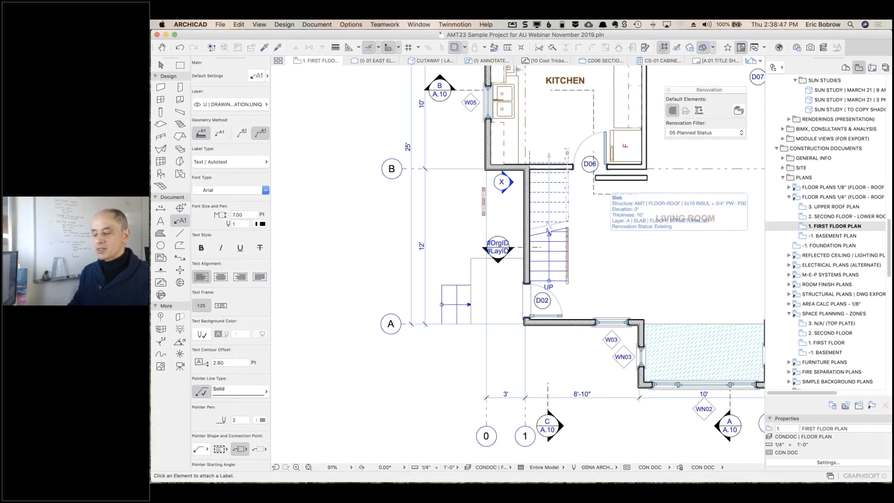
pyautogui.middleClick(698, 262)
pyautogui.middleClick(698, 262)
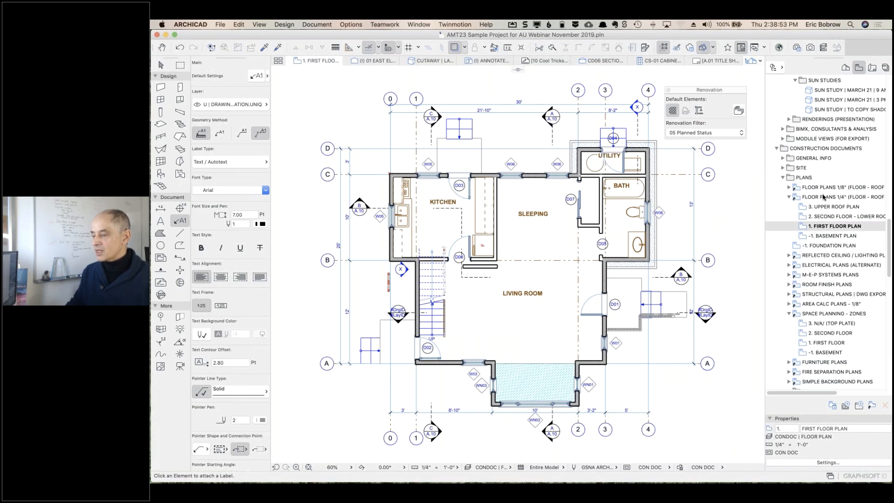
# - Collapse the MORE 3D VIEWS folder, then expand the SITE folder and view the whole SITE PLAN
pyautogui.scroll(15, 823, 197)
pyautogui.scroll(5, 823, 197)
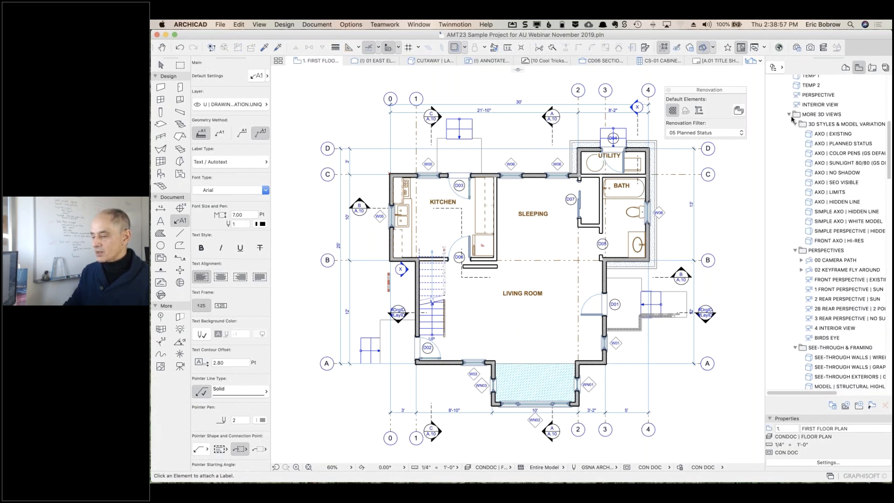
pyautogui.click(791, 118)
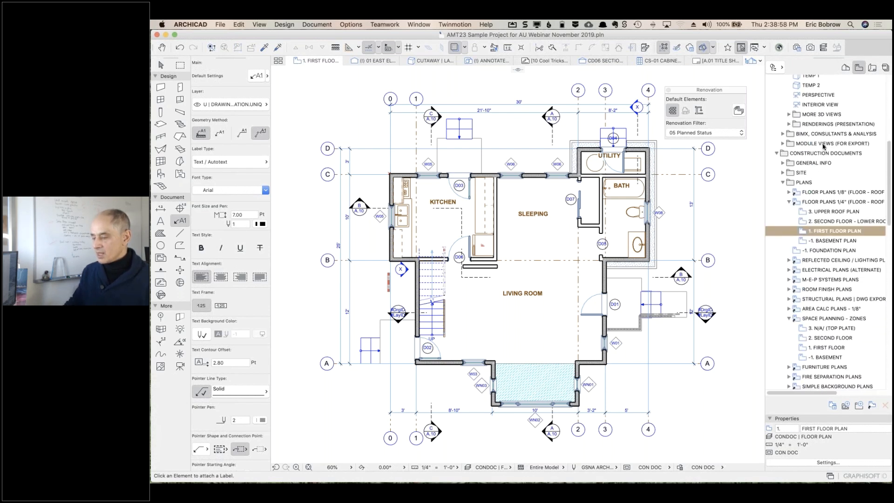
pyautogui.click(782, 174)
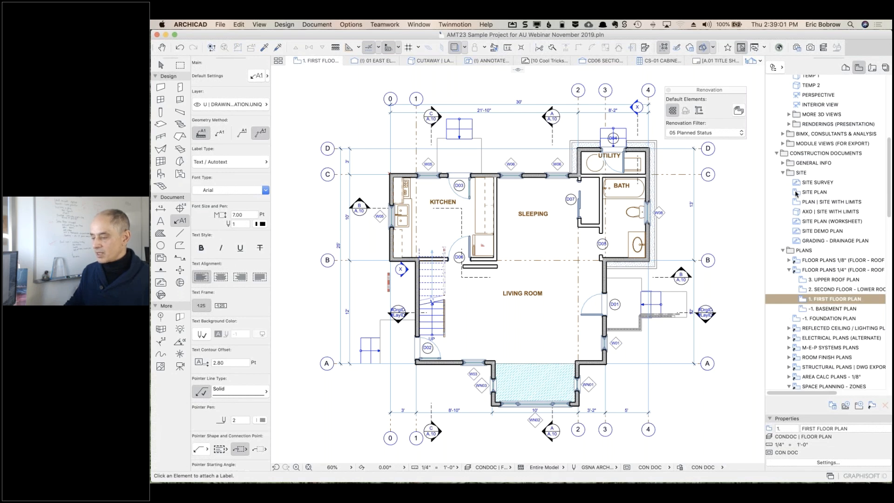
pyautogui.click(797, 192)
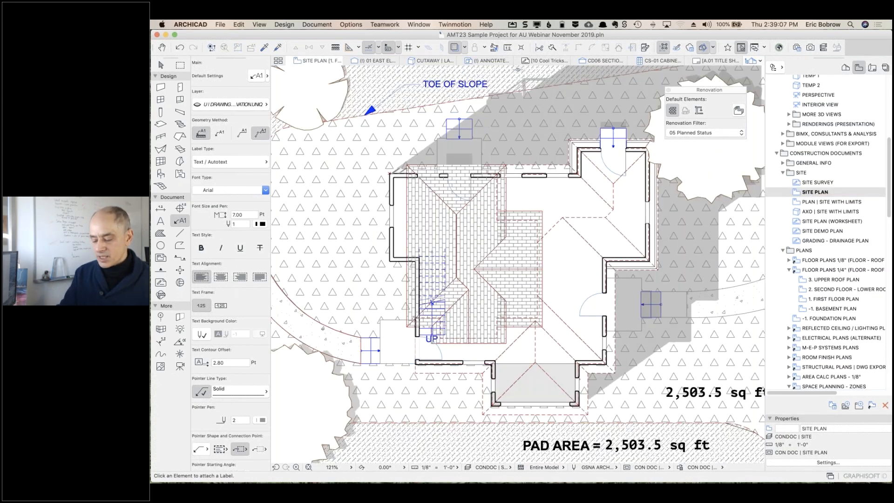
pyautogui.press('super+apostrophe')
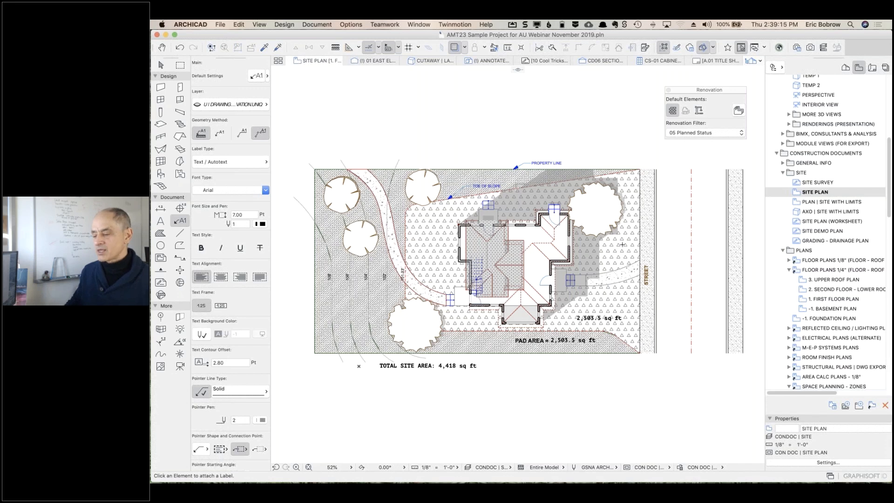
# - Open the PLAN | SITE WITH LIMITS view and bring the dashed red limit wall crossing the front bay to the front of the display order
pyautogui.doubleClick(796, 202)
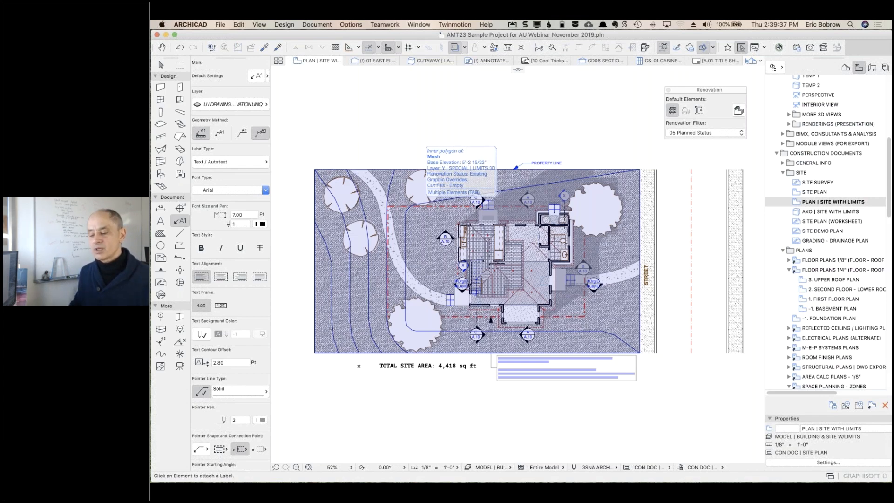
pyautogui.scroll(6, 550, 316)
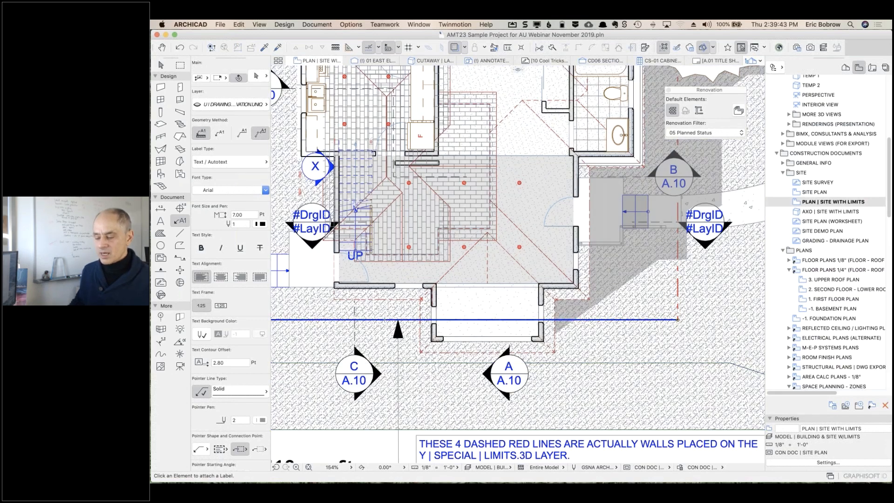
pyautogui.click(572, 320)
pyautogui.rightClick(574, 320)
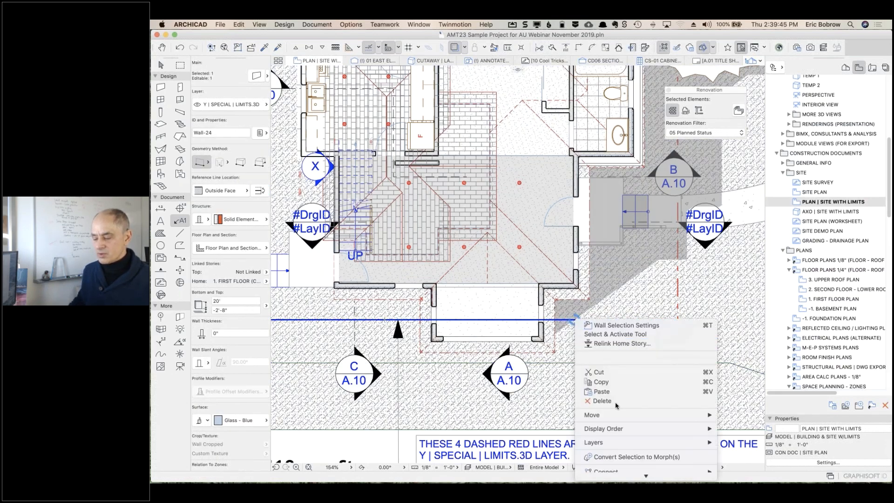
pyautogui.moveTo(674, 428)
pyautogui.click(731, 429)
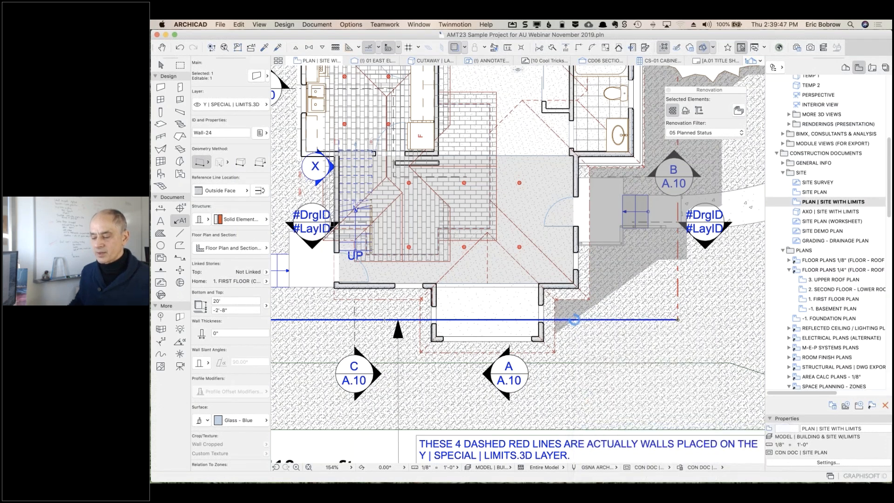
pyautogui.press('Escape')
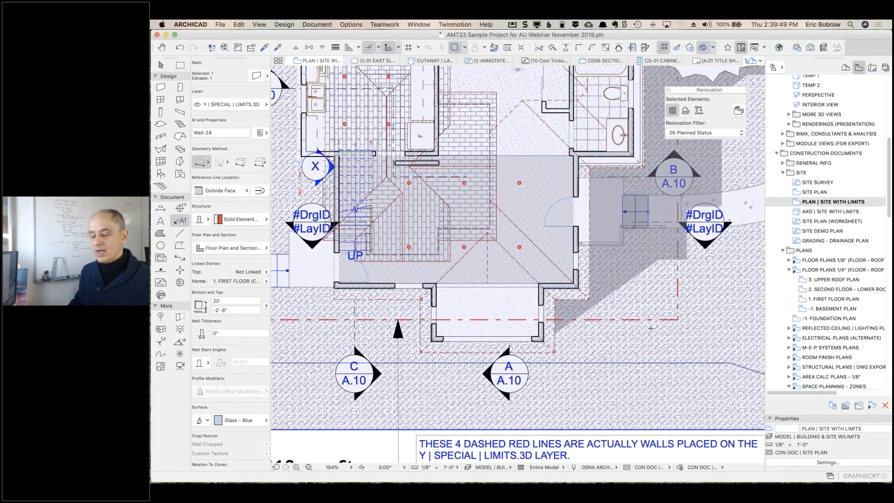
pyautogui.scroll(-1, 532, 299)
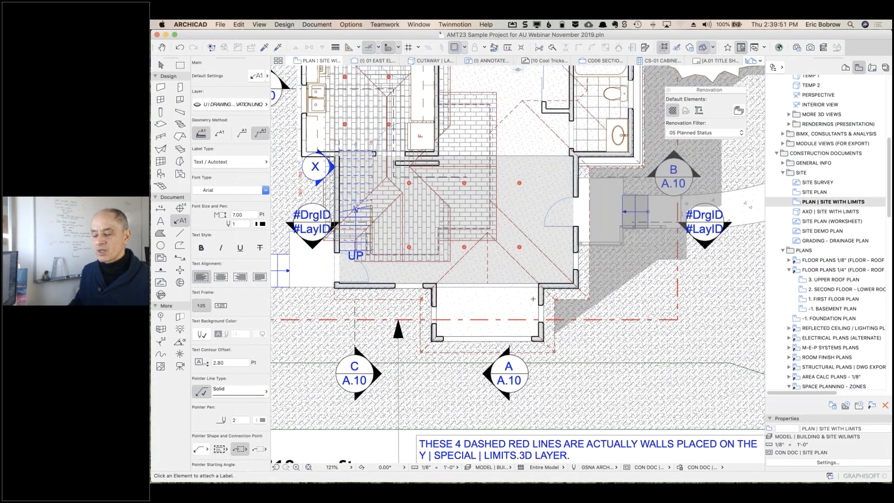
pyautogui.scroll(-2, 532, 299)
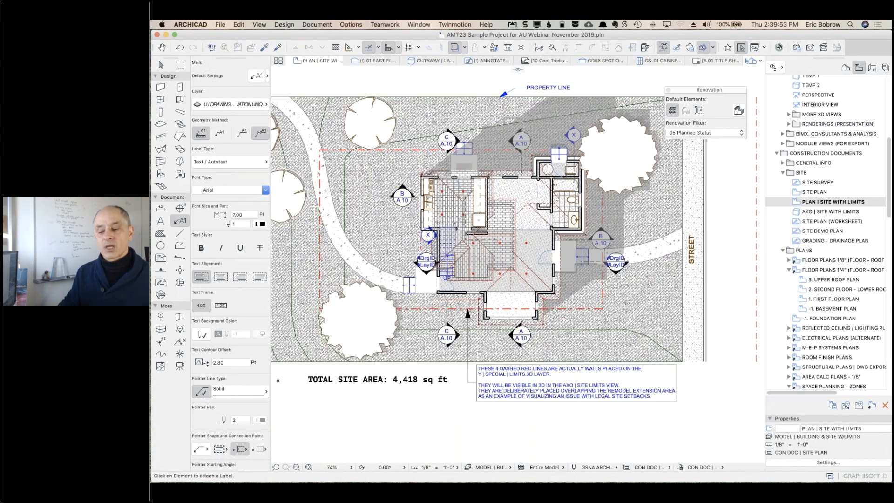
# - Inspect the front limit wall's thickness, height and building material, keeping the height at 20'
pyautogui.keyDown('shift'); pyautogui.click(597, 310); pyautogui.keyUp('shift')
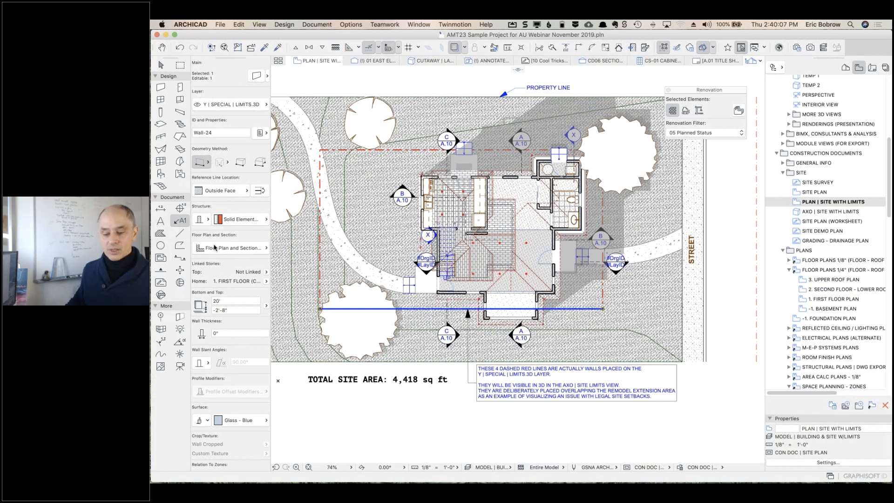
pyautogui.click(227, 333)
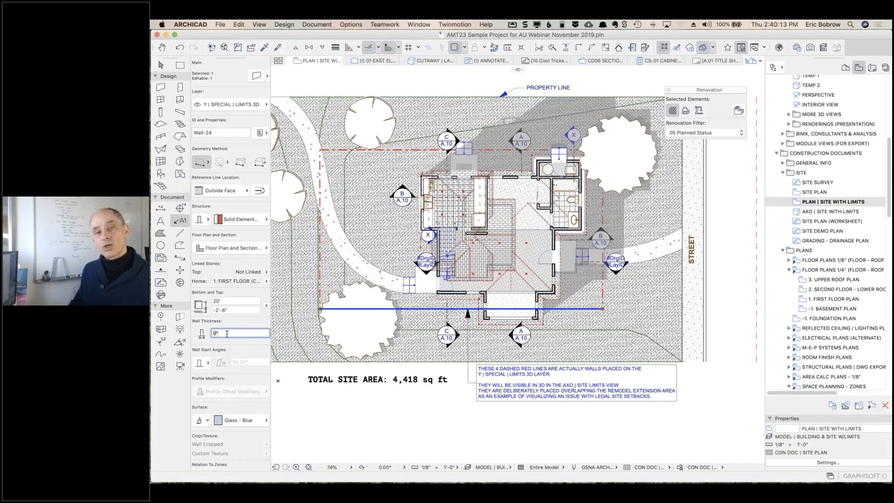
pyautogui.click(240, 301)
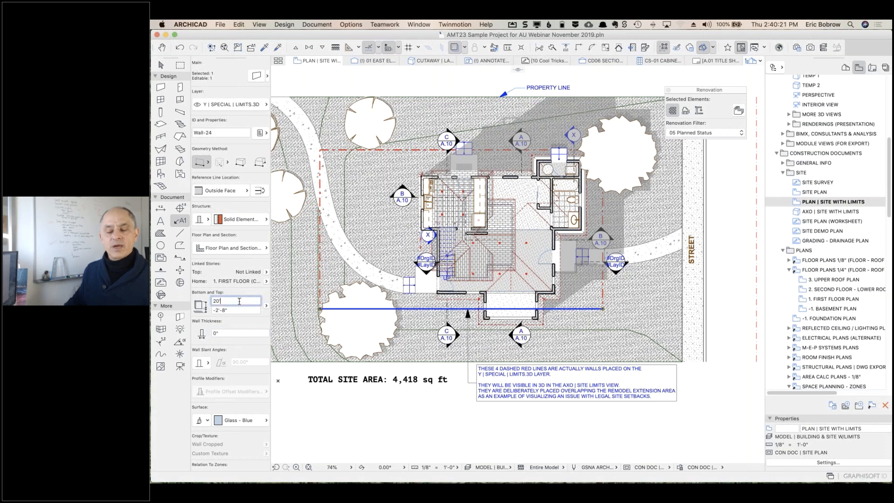
pyautogui.write("20'")
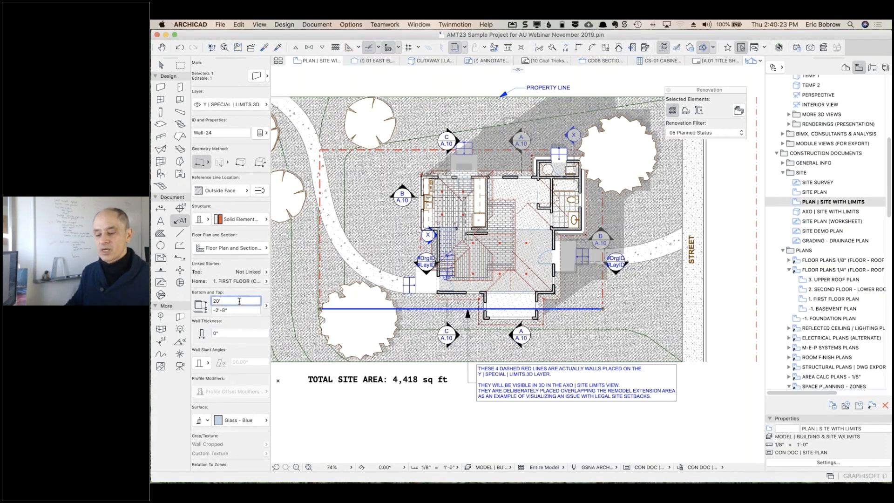
pyautogui.press('Return')
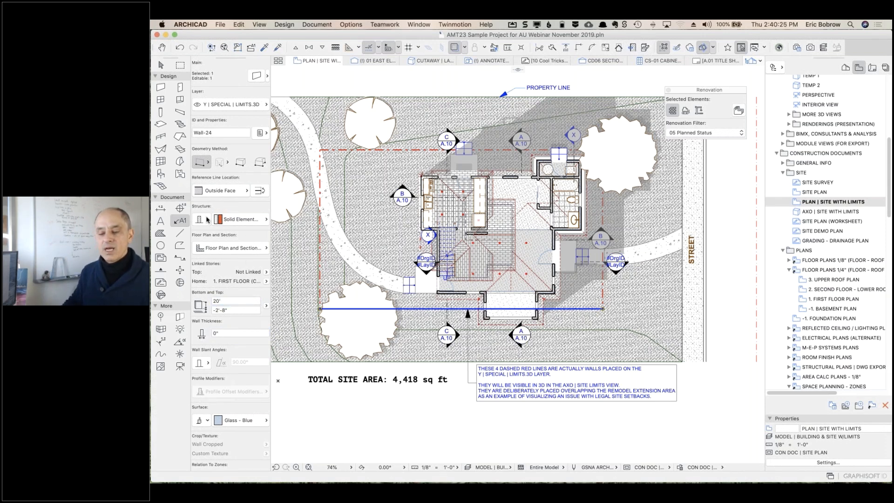
pyautogui.click(263, 223)
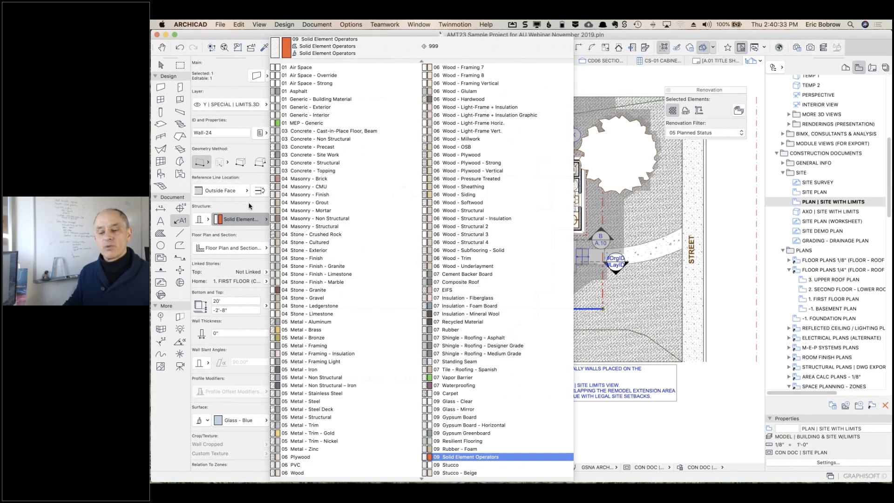
pyautogui.click(247, 208)
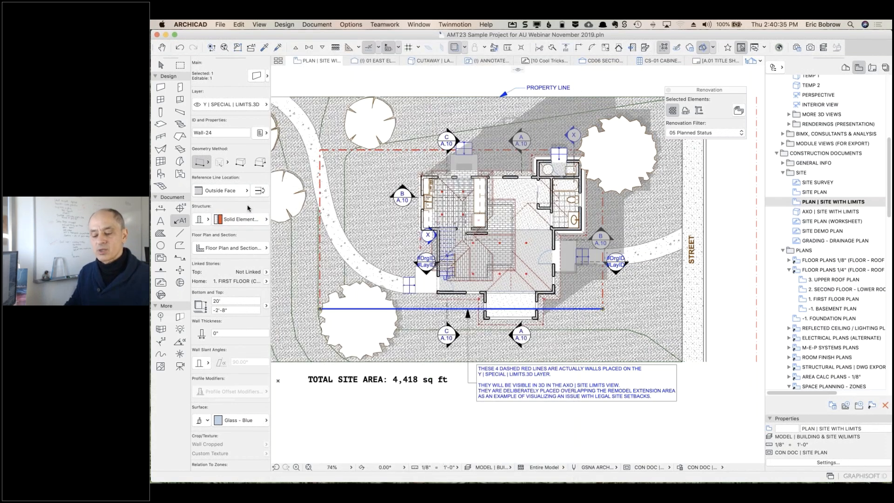
pyautogui.press('Escape')
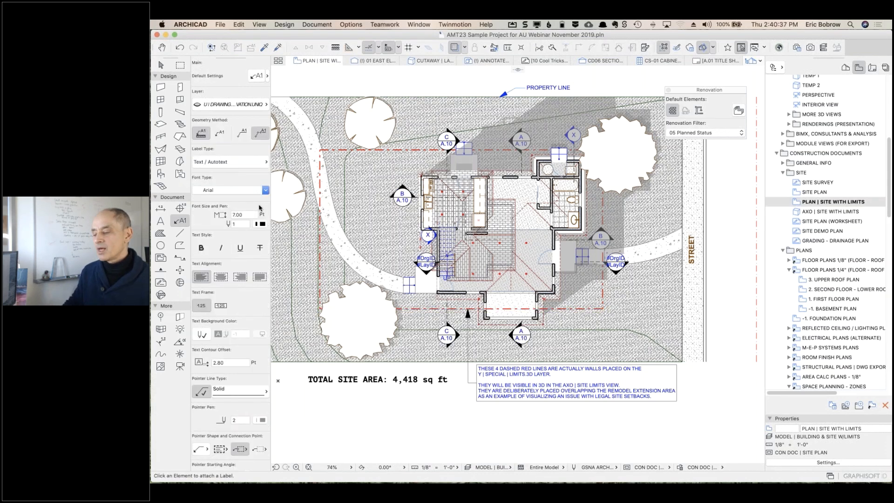
# - Open the AXO | SITE WITH LIMITS 3D view
pyautogui.doubleClick(796, 214)
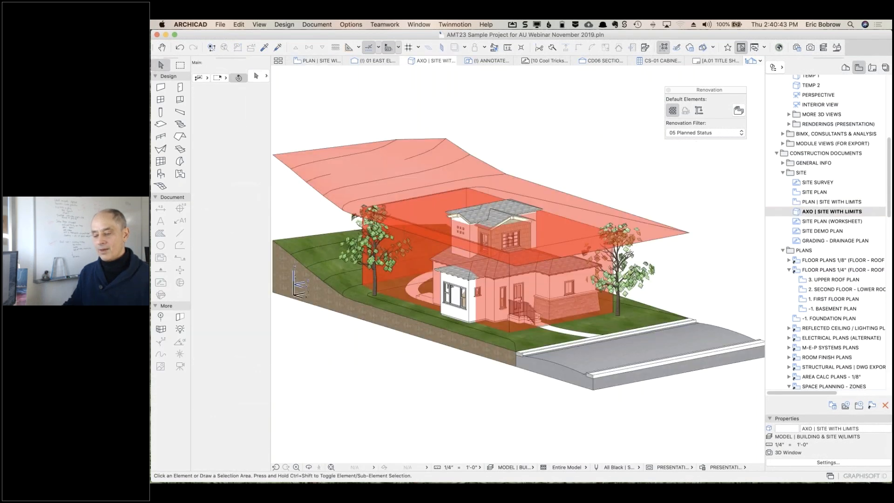
# - Select the front limit wall in 3D and examine up close where the front bay projects through it
pyautogui.click(476, 300)
pyautogui.scroll(10, 476, 300)
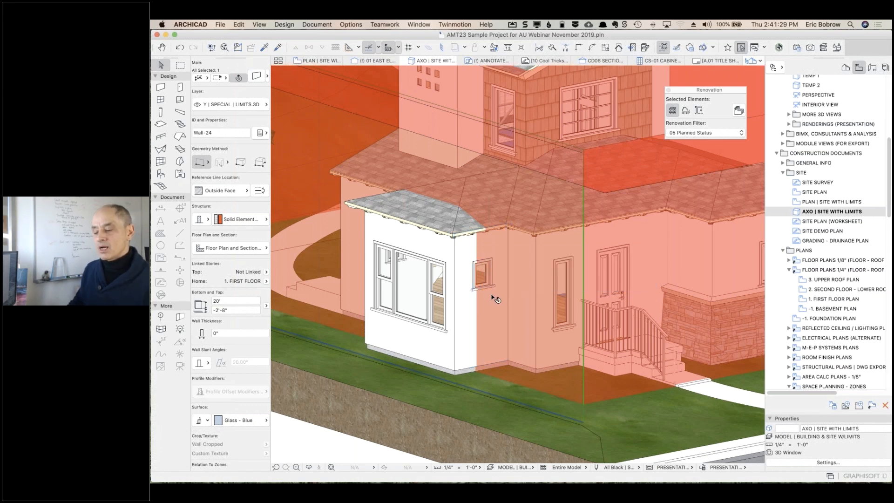
pyautogui.scroll(-5, 495, 298)
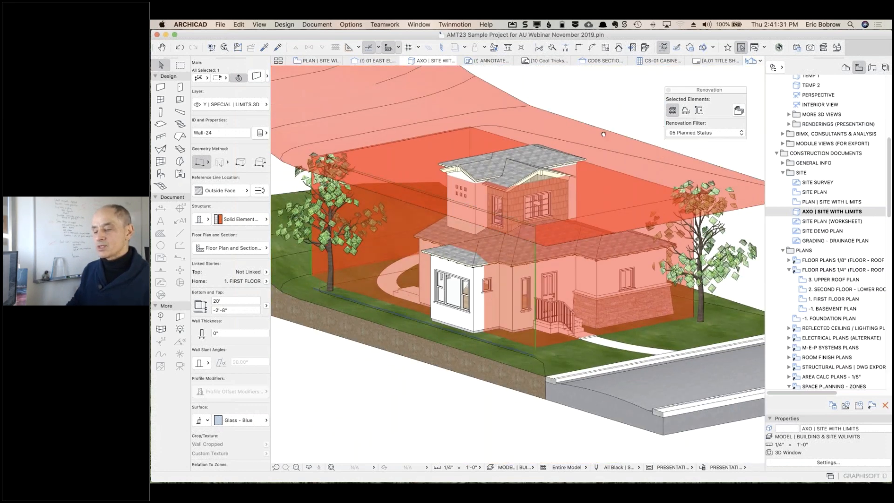
pyautogui.moveTo(617, 149); pyautogui.dragTo(638, 173, button='middle')
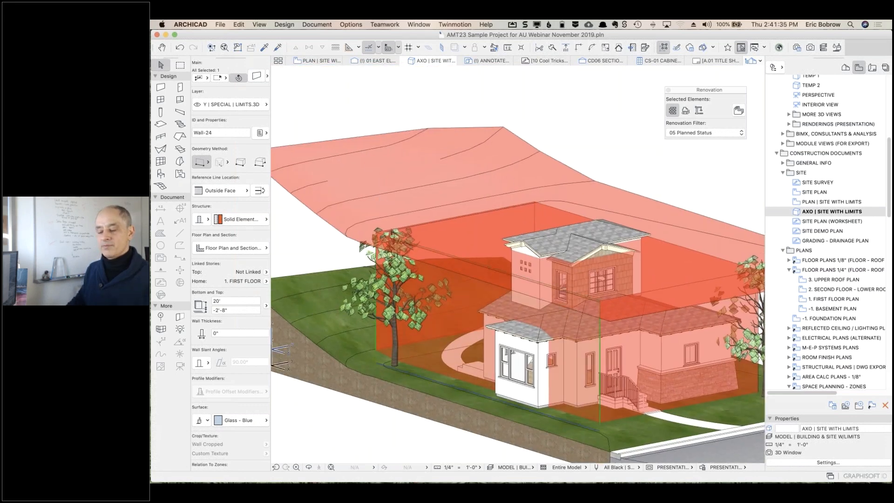
# - Select the red height-limit mesh and the green terrain mesh in turn, checking the terrain mesh's structure type options
pyautogui.click(367, 164)
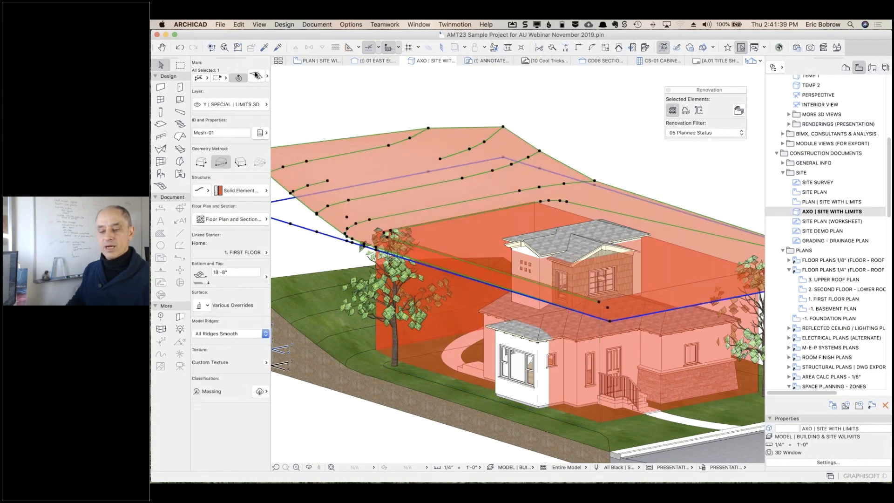
pyautogui.click(310, 304)
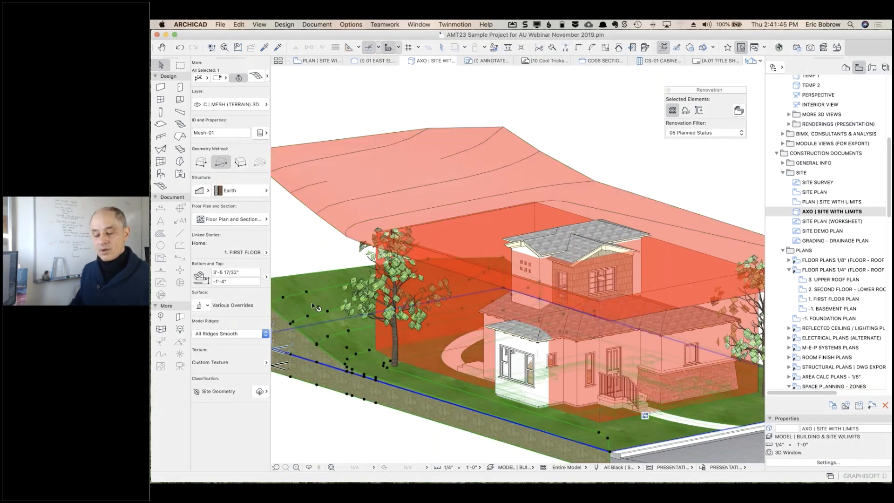
pyautogui.click(209, 191)
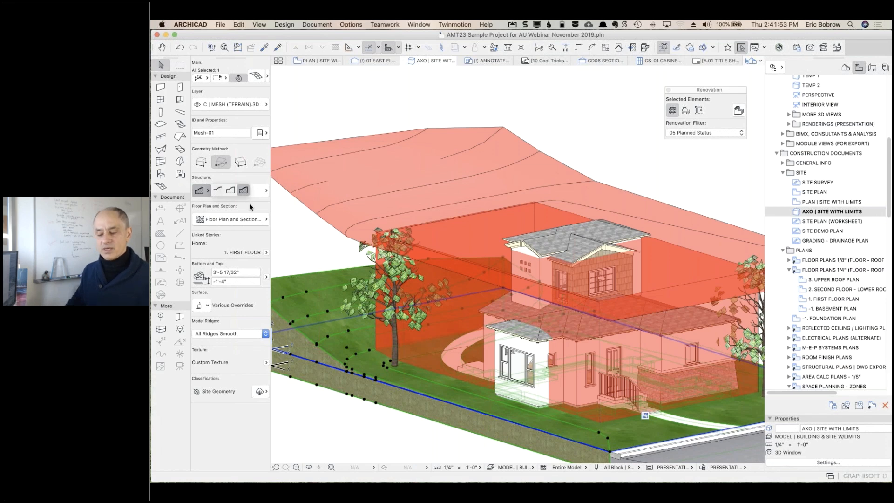
pyautogui.click(441, 436)
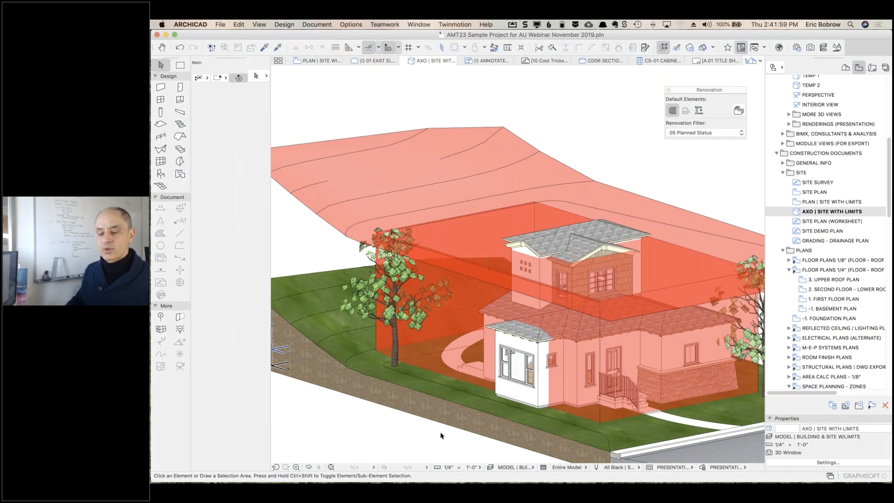
# - Reselect the red height-limit mesh and check its structure type and building material
pyautogui.click(400, 150)
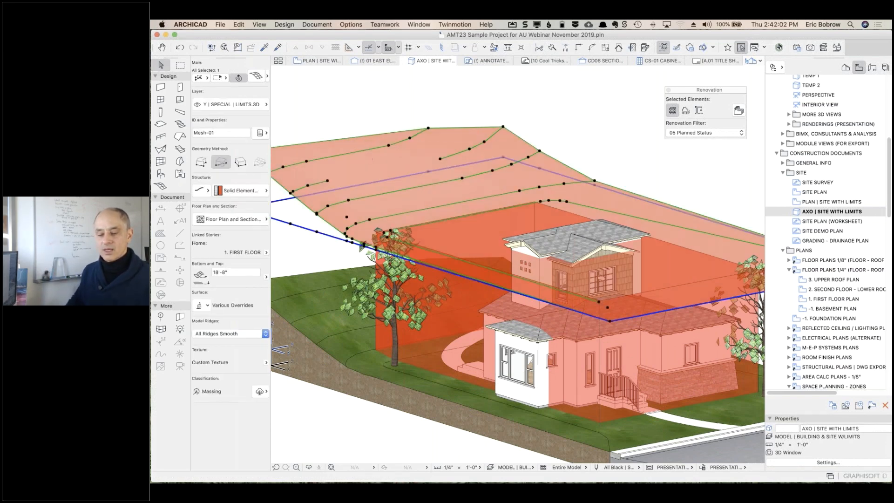
pyautogui.click(204, 191)
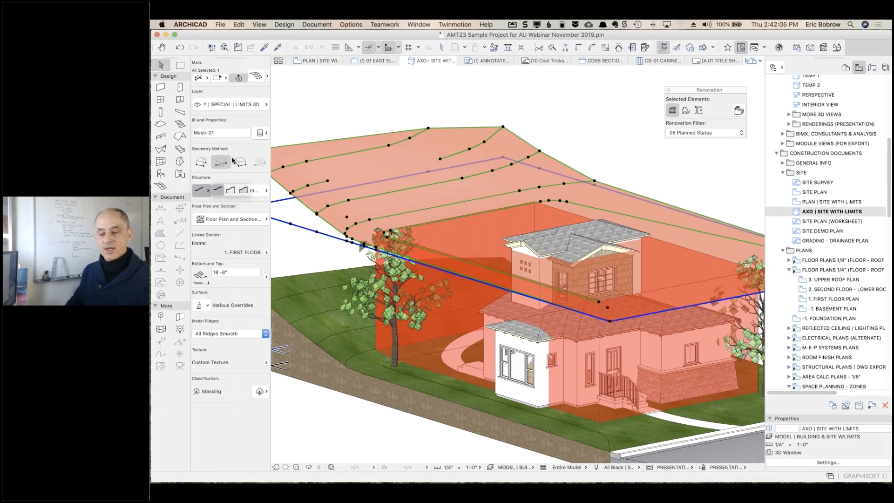
pyautogui.click(374, 401)
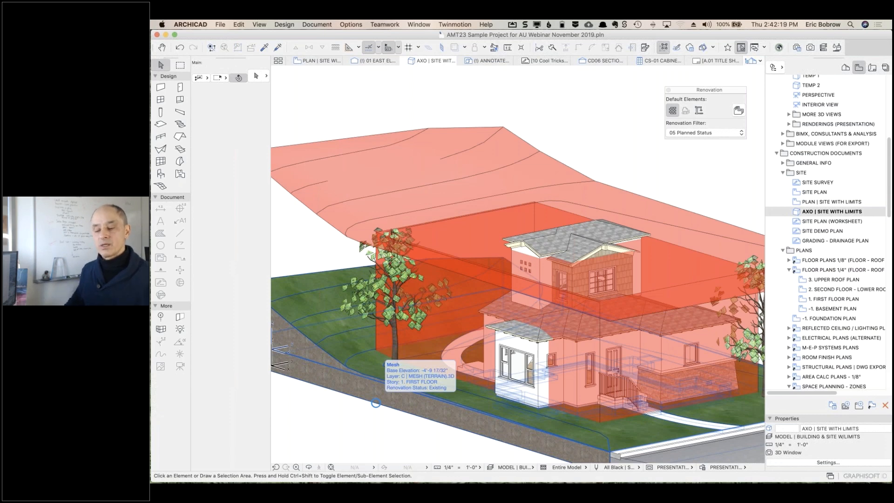
pyautogui.click(300, 204)
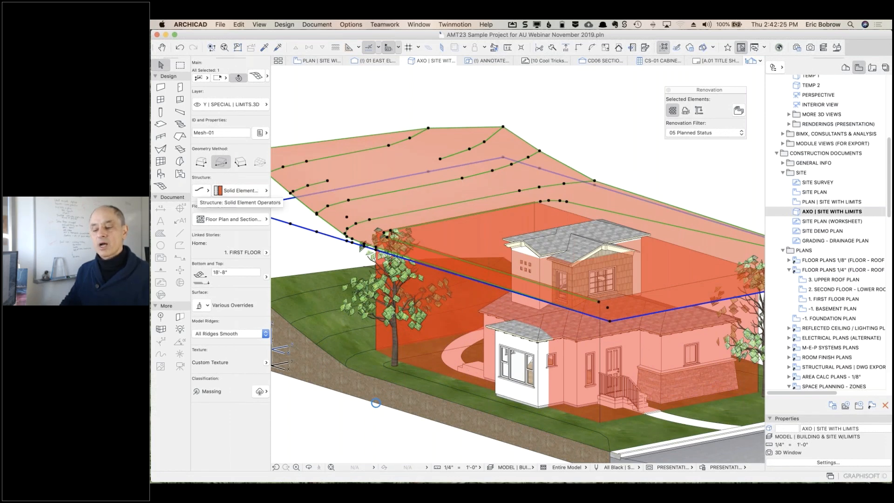
pyautogui.click(390, 123)
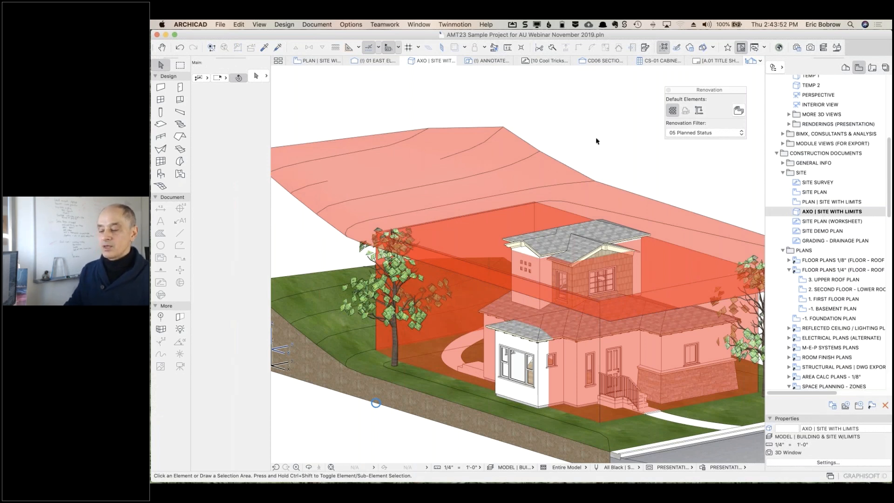
# - Check the Y | SPECIAL | LIMITS layer and the MODEL | BUILDING & SITE W/LIMITS layer combination in the layer settings, discarding any changes
pyautogui.press('super+l')
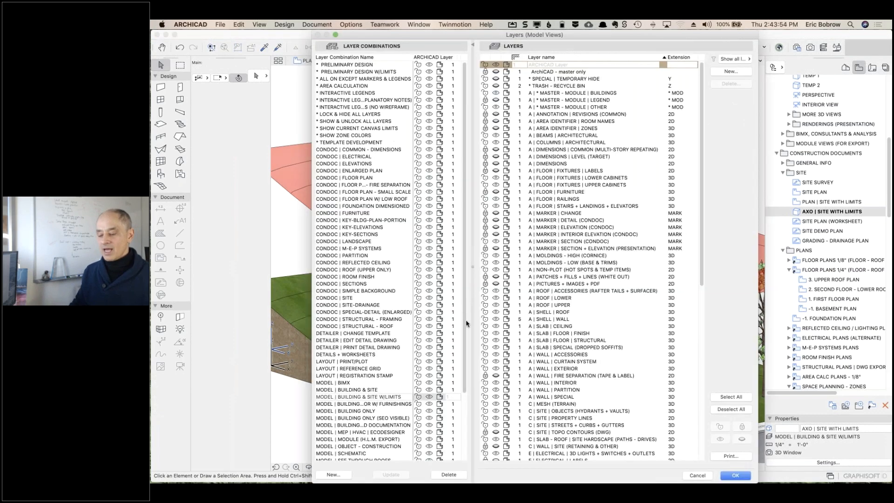
pyautogui.click(403, 397)
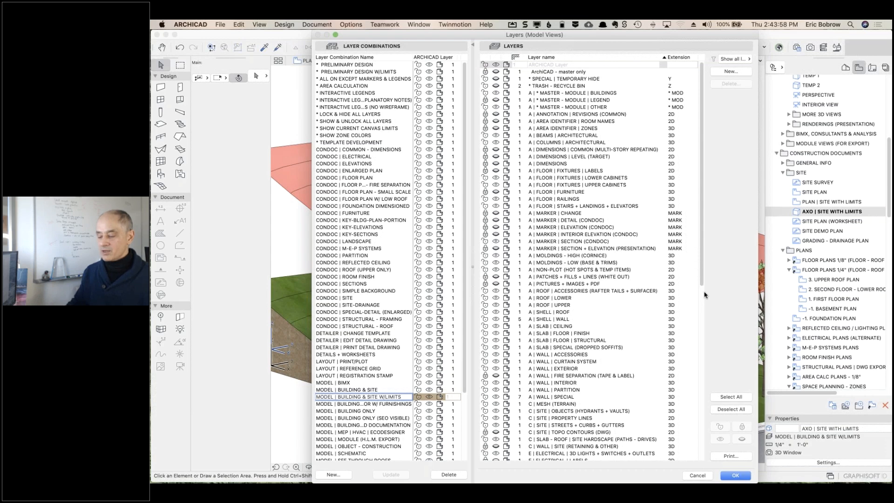
pyautogui.scroll(-10, 580, 415)
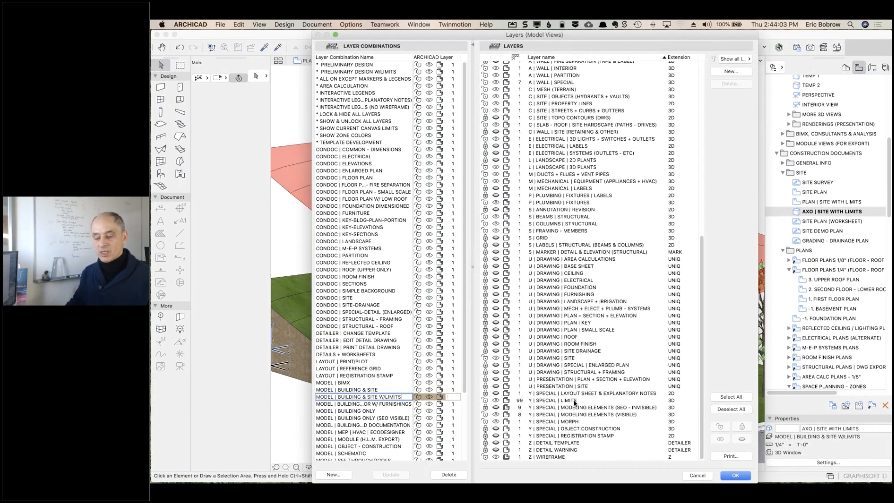
pyautogui.click(575, 401)
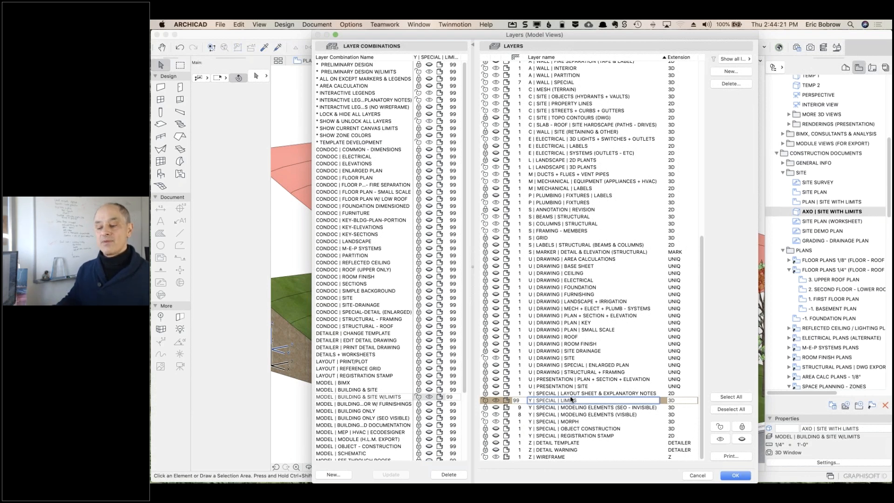
pyautogui.click(697, 475)
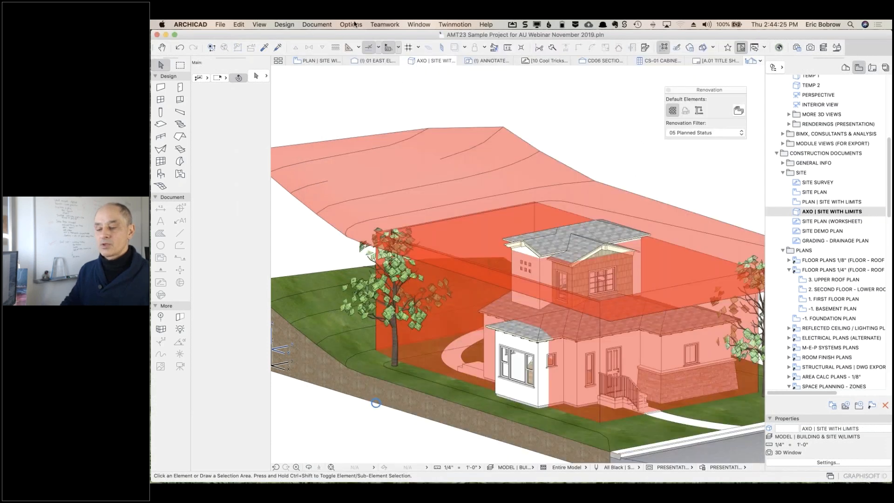
# - Examine the surface and intersection priority of the Solid Element Operators building material, leaving without saving changes
pyautogui.click(351, 24)
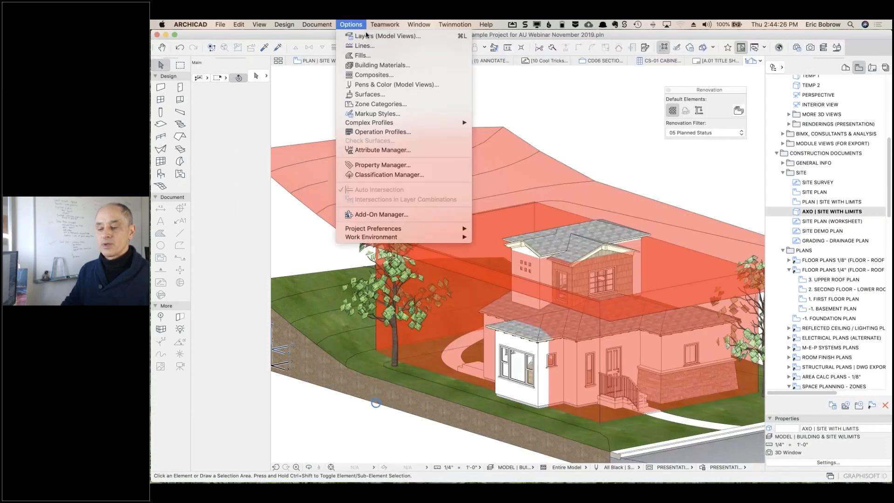
pyautogui.click(374, 65)
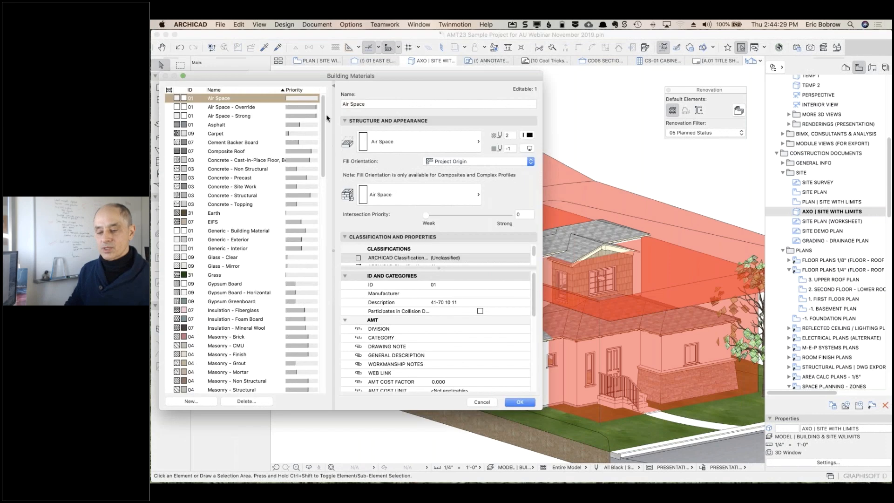
pyautogui.moveTo(321, 129); pyautogui.dragTo(319, 278)
pyautogui.scroll(5, 279, 210)
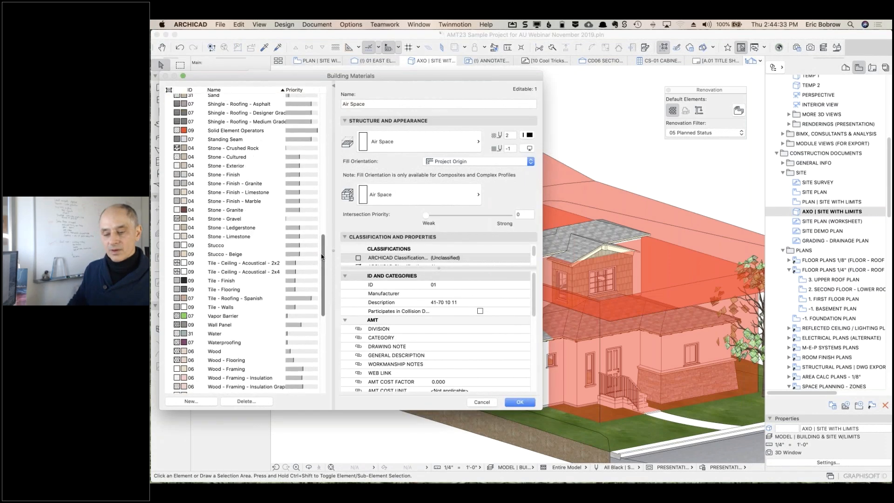
pyautogui.click(256, 140)
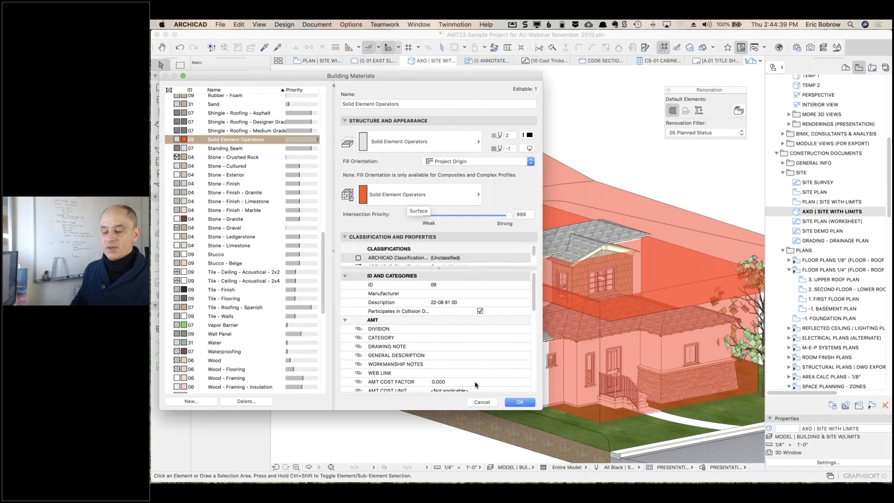
pyautogui.click(482, 403)
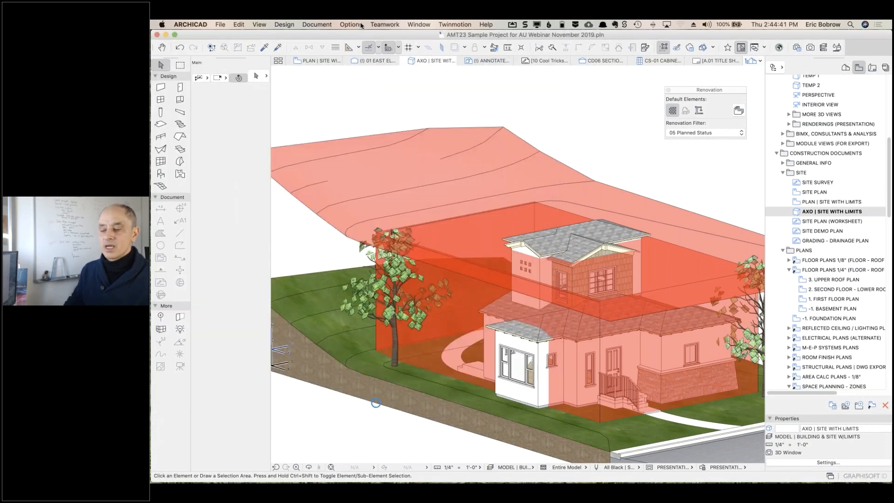
# - Examine the Solid Element Operators surface's color and transparency settings without changing them, and return to the 10 Cool Tricks worksheet
pyautogui.click(351, 24)
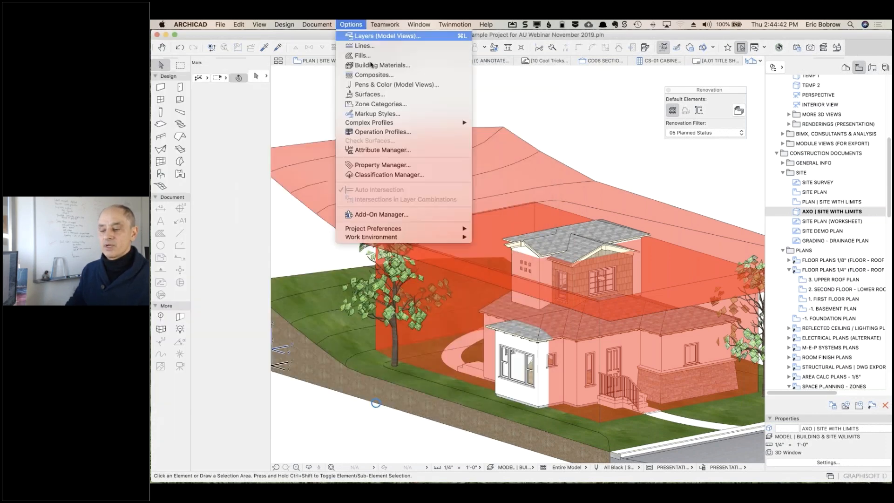
pyautogui.click(370, 96)
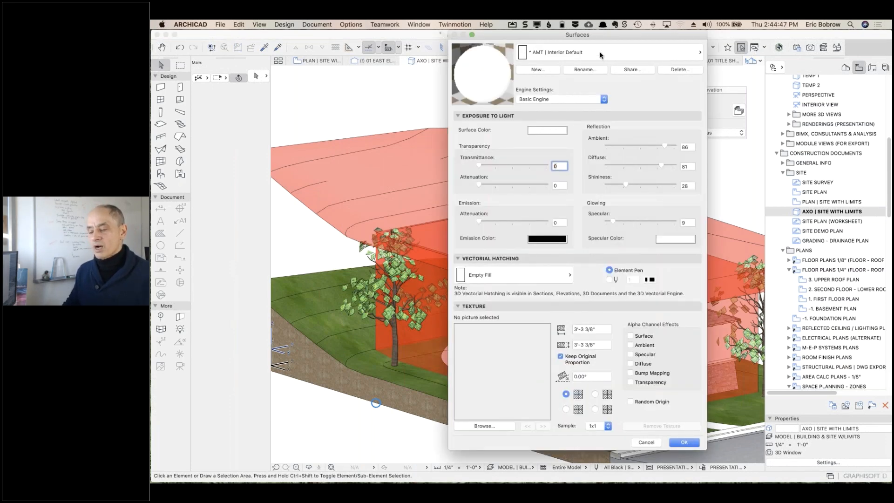
pyautogui.click(599, 55)
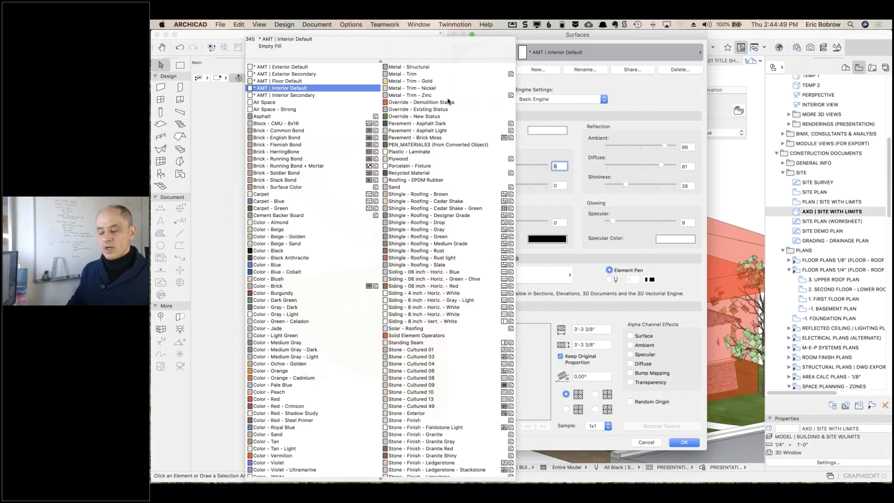
pyautogui.click(420, 336)
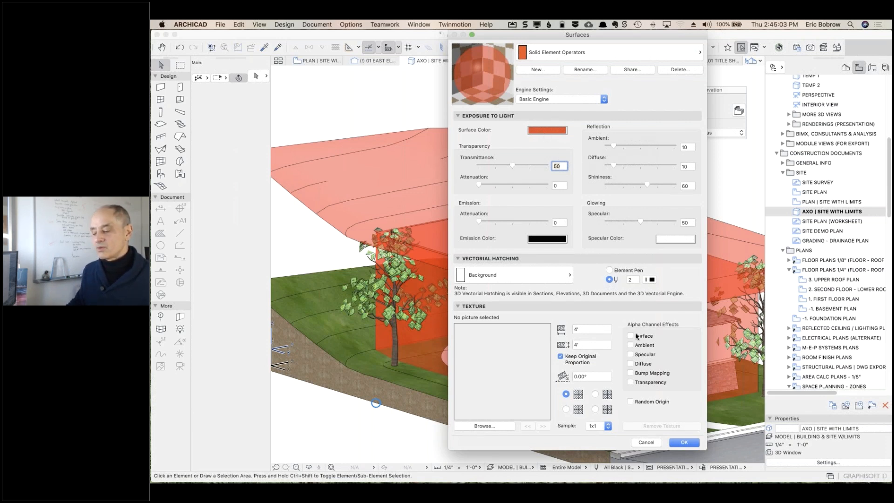
pyautogui.click(646, 442)
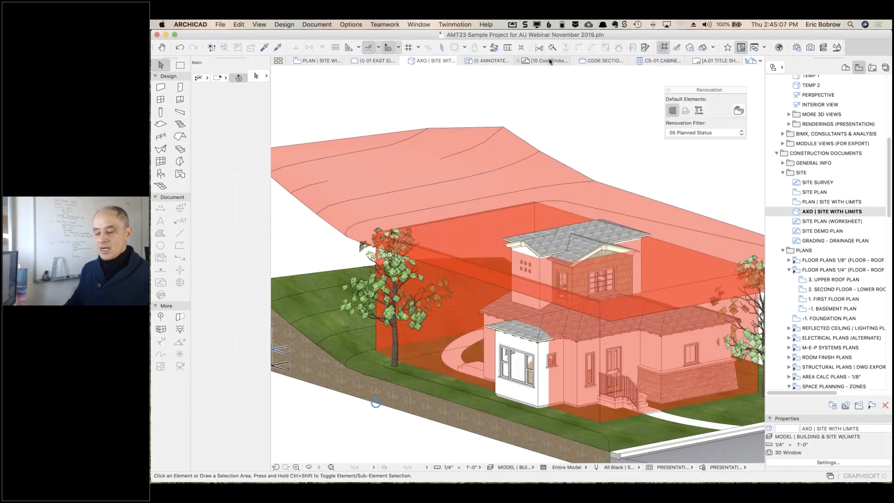
pyautogui.click(550, 61)
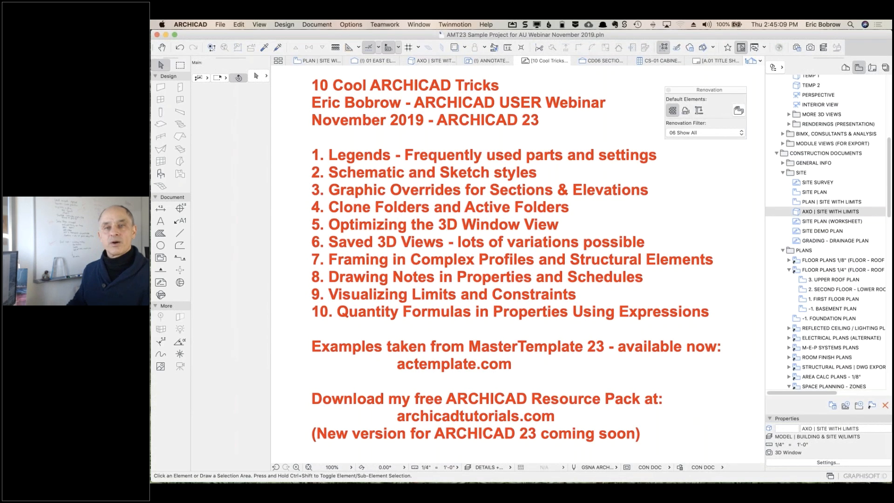
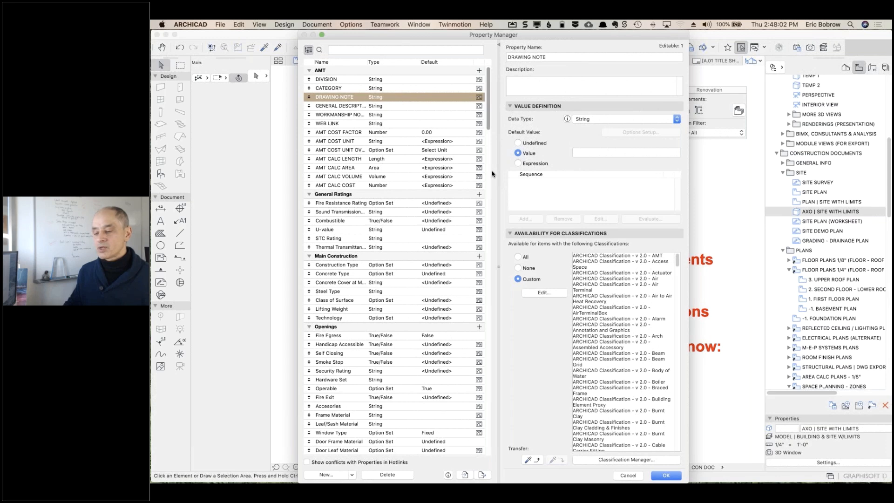
# - Widen the Property Manager and examine the AMT COST FACTOR data type options and the AMT COST UNIT default expression
pyautogui.moveTo(299, 200); pyautogui.dragTo(214, 196)
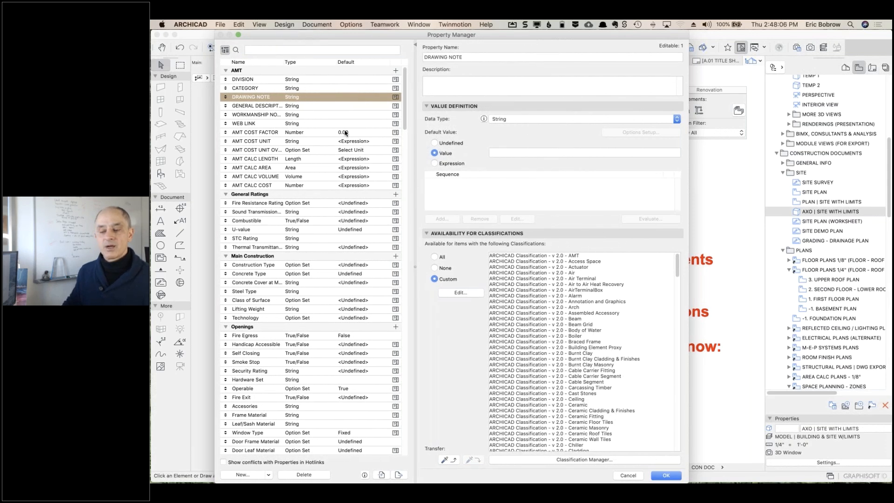
pyautogui.click(294, 134)
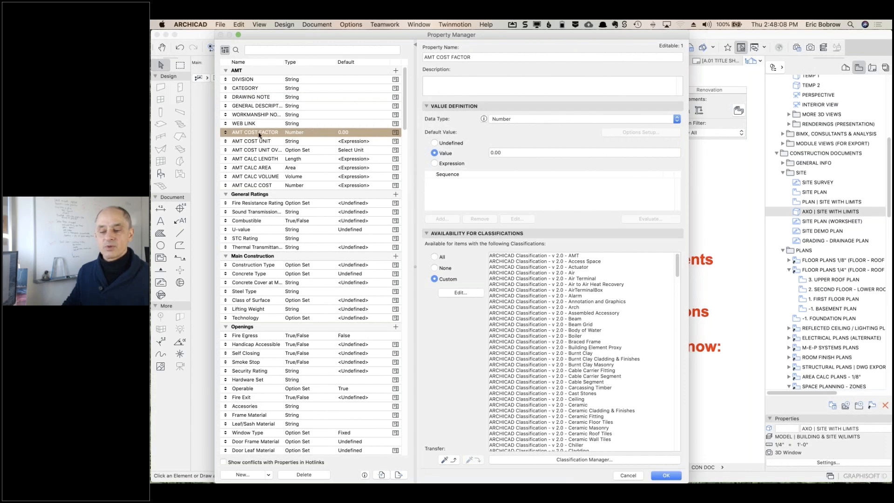
pyautogui.click(480, 57)
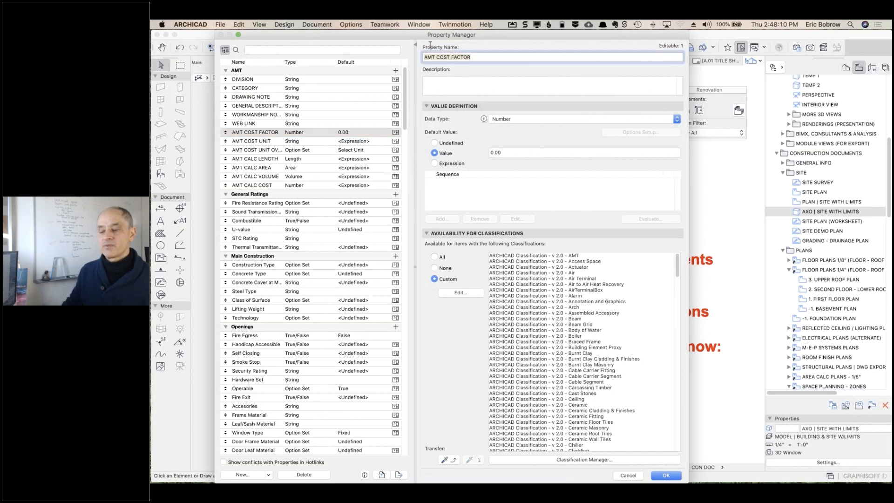
pyautogui.click(522, 120)
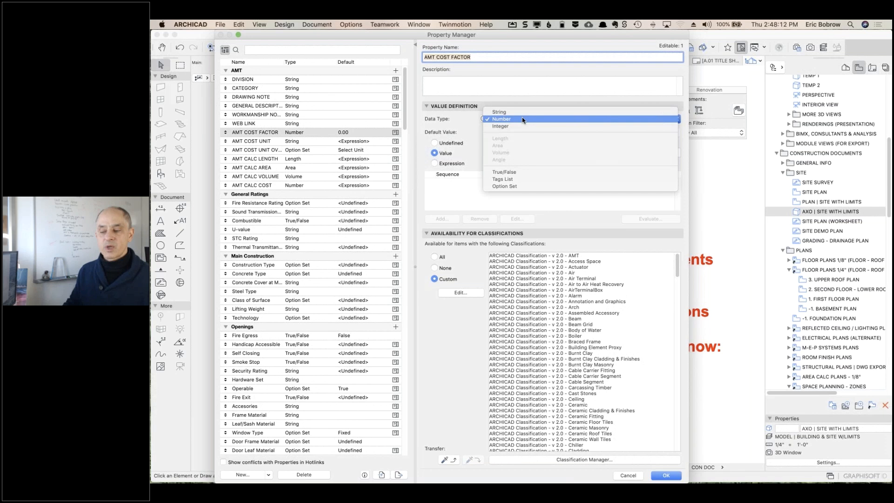
pyautogui.click(461, 125)
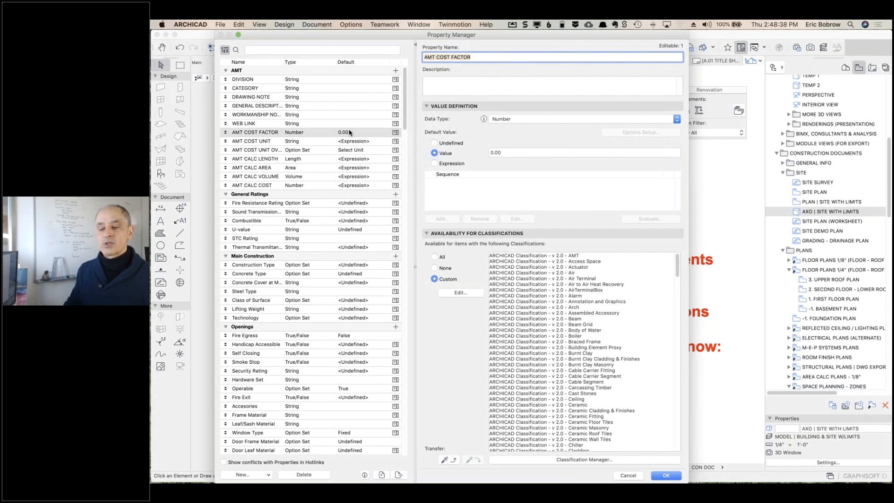
pyautogui.click(355, 143)
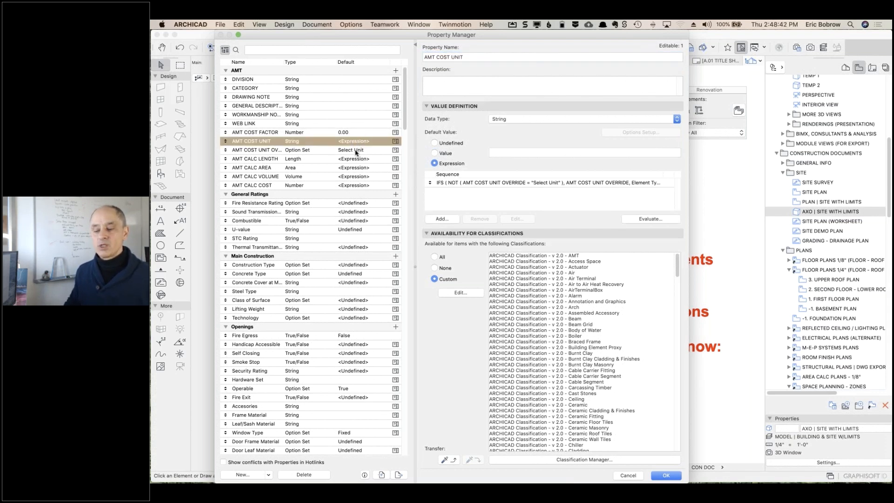
# - Examine the data type and option list of the AMT COST UNIT OVERRIDE property, leaving its options unchanged
pyautogui.click(355, 151)
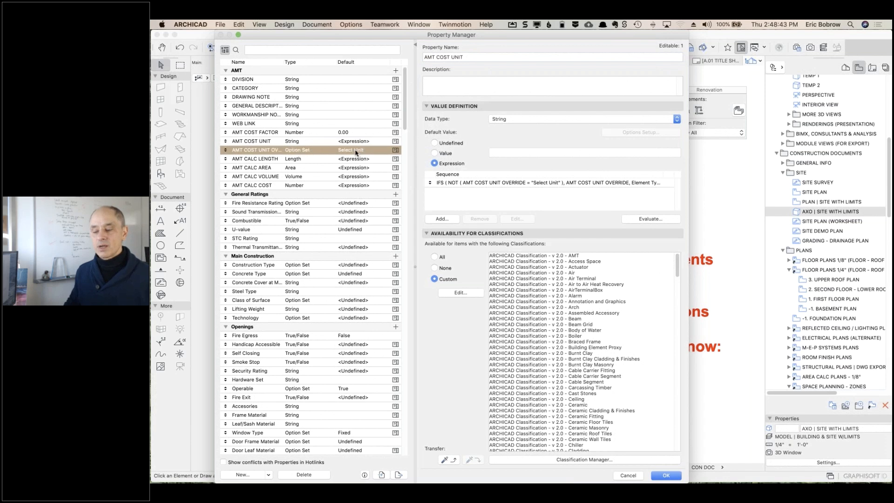
pyautogui.click(675, 121)
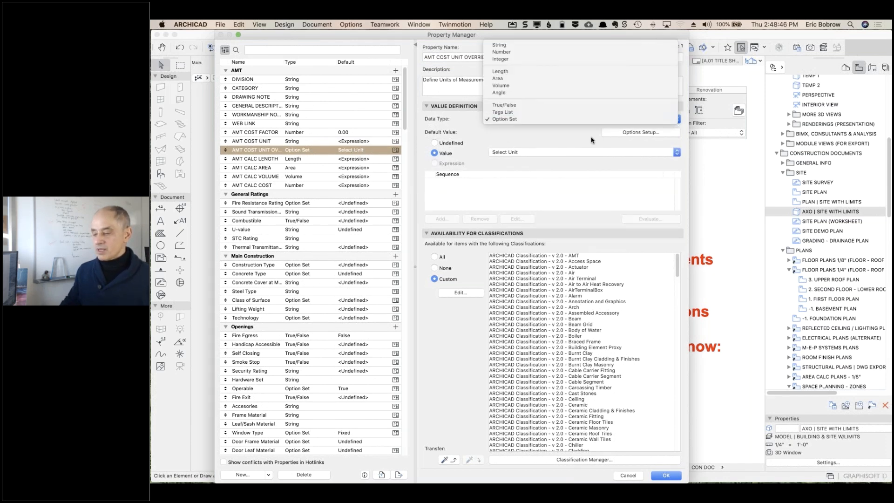
pyautogui.click(644, 135)
pyautogui.click(642, 133)
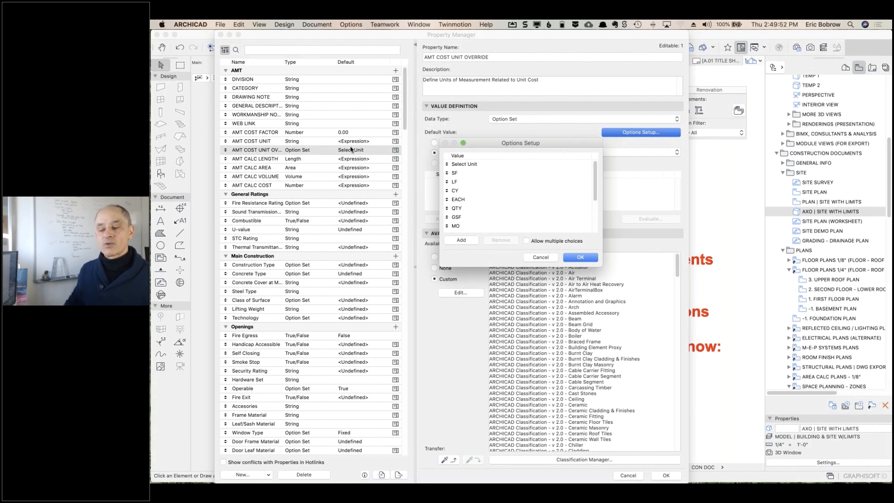
pyautogui.click(537, 257)
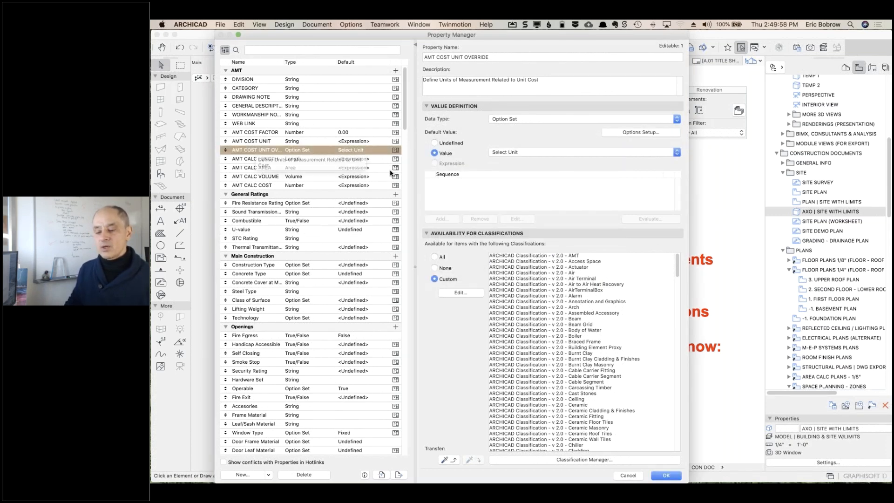
# - Examine the default-value expression of the AMT CALC COST property, leaving the Property Manager without saving changes
pyautogui.click(365, 186)
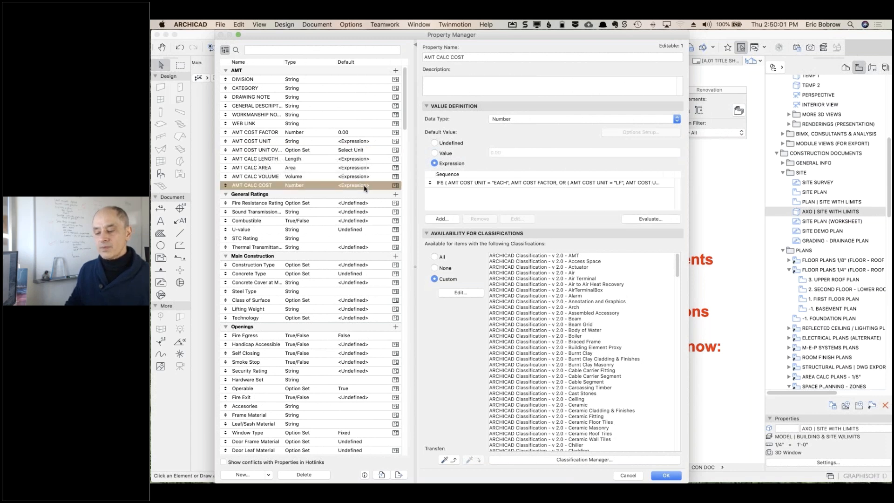
pyautogui.click(469, 184)
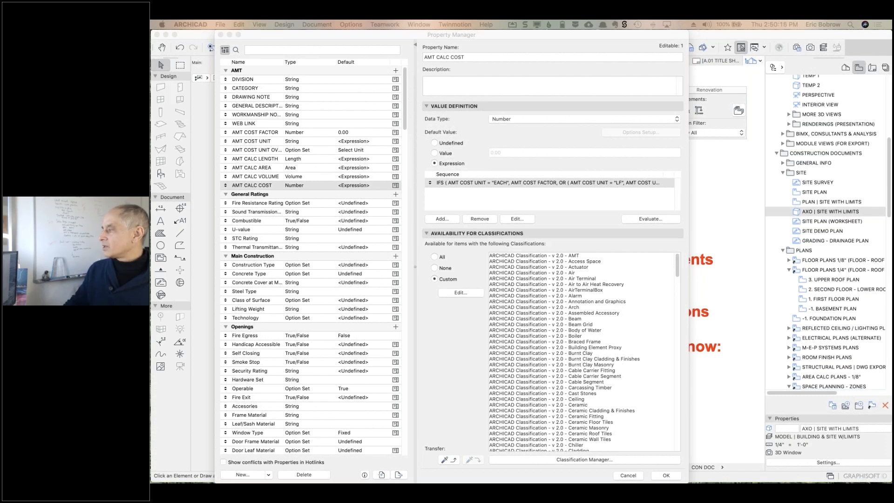
pyautogui.moveTo(892, 74); pyautogui.dragTo(400, 81)
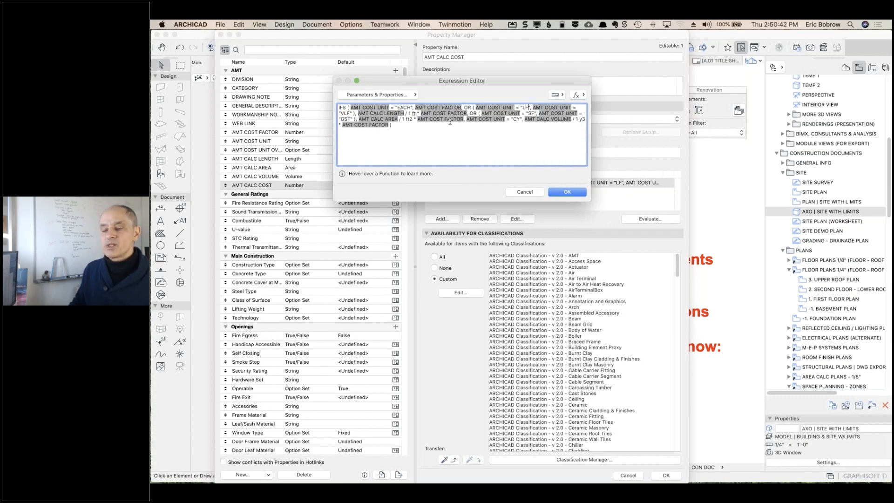
pyautogui.click(521, 192)
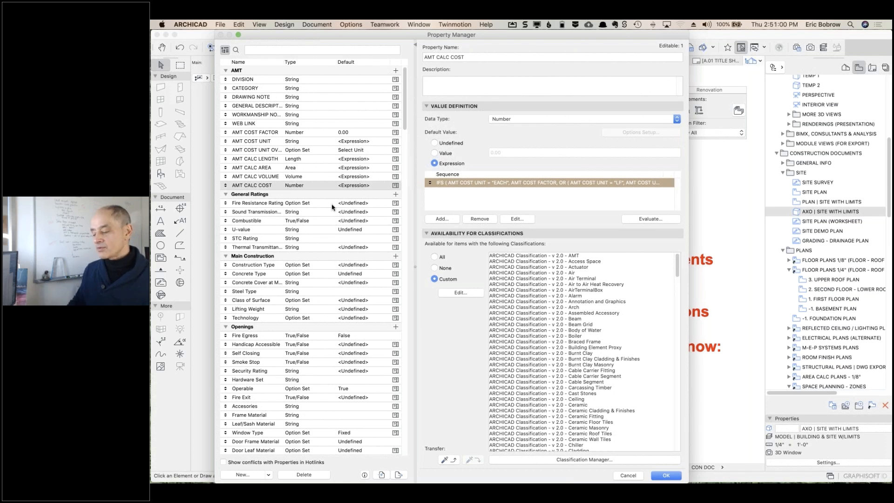
pyautogui.click(628, 476)
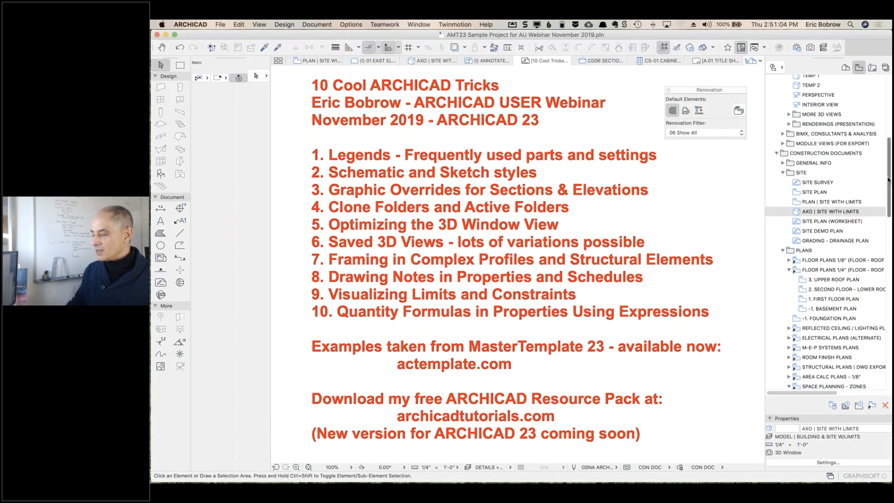
# - Open the COST-3.1 AMT COST REPORT - ZONES [SIMPLIFIED] schedule from the SCHEDULES (CLONE) folder and fit it to the window width
pyautogui.scroll(-5, 888, 179)
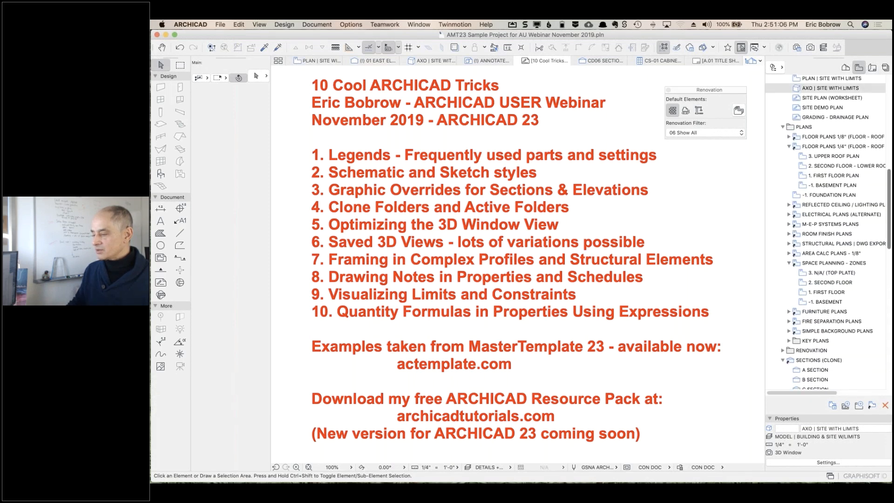
pyautogui.scroll(-15, 828, 232)
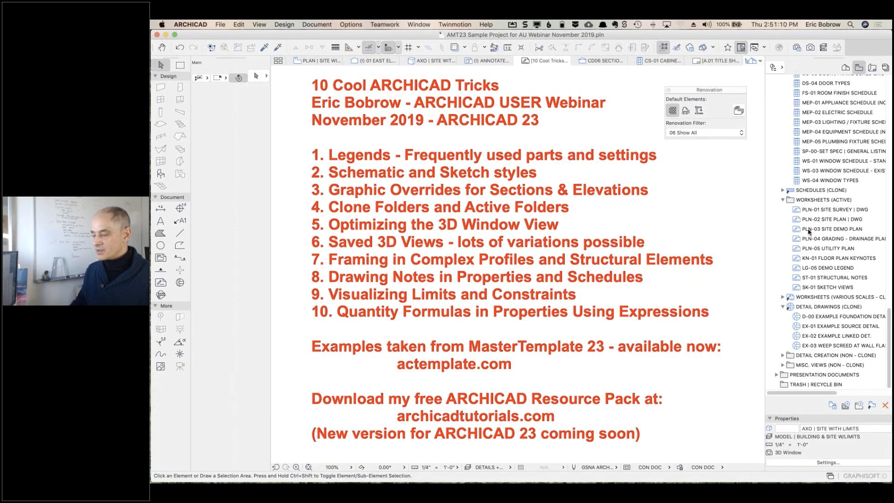
pyautogui.click(782, 190)
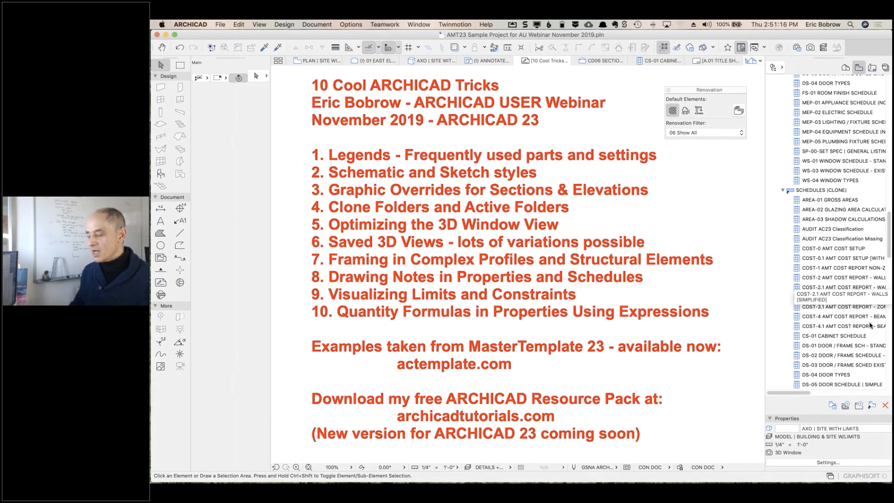
pyautogui.click(799, 307)
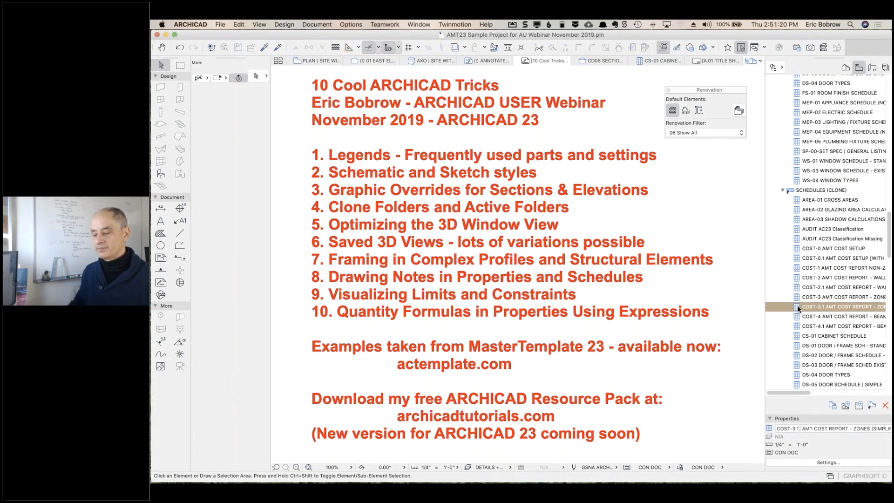
pyautogui.doubleClick(797, 307)
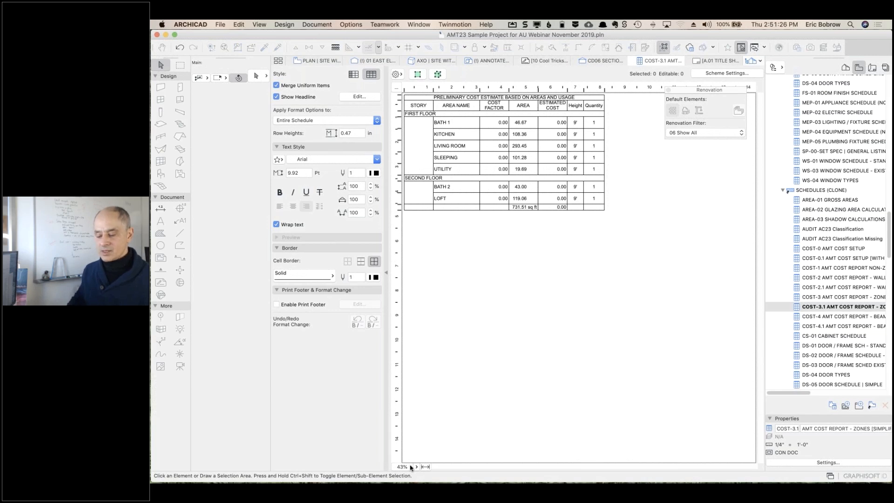
pyautogui.click(425, 466)
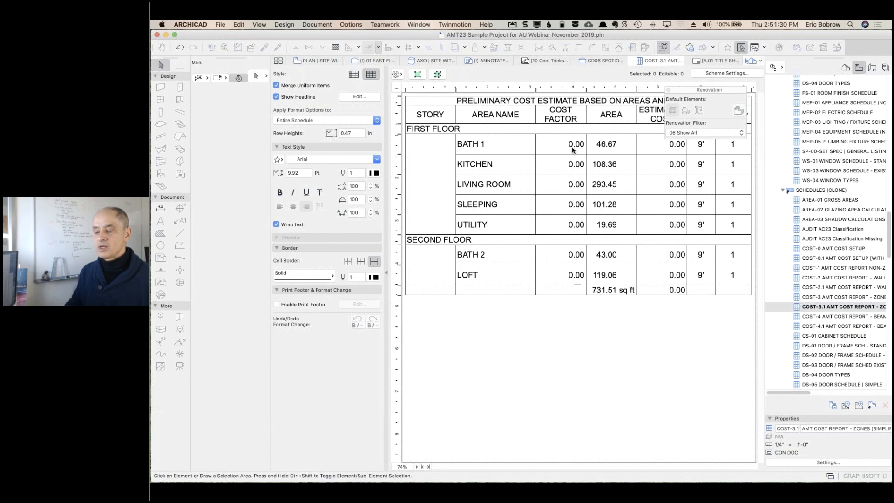
# - Set the cost factor of the first-floor LIVING ROOM zone to 300 in the cost estimate schedule
pyautogui.click(572, 148)
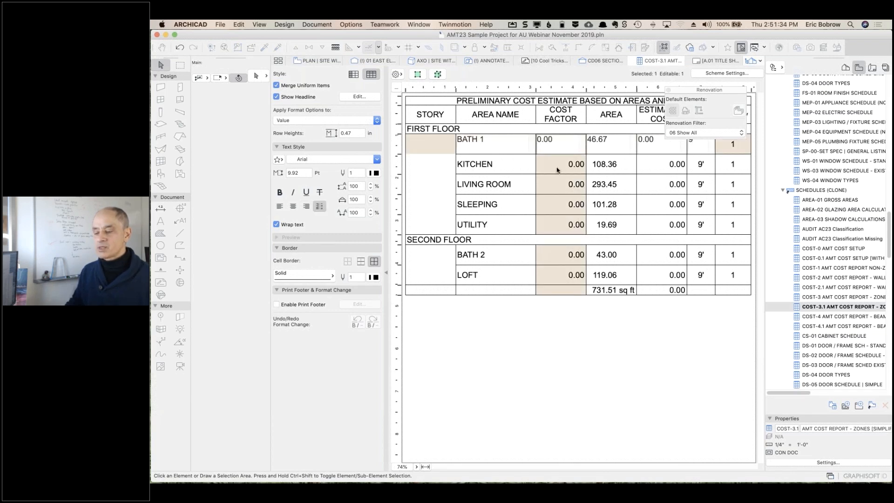
pyautogui.click(565, 186)
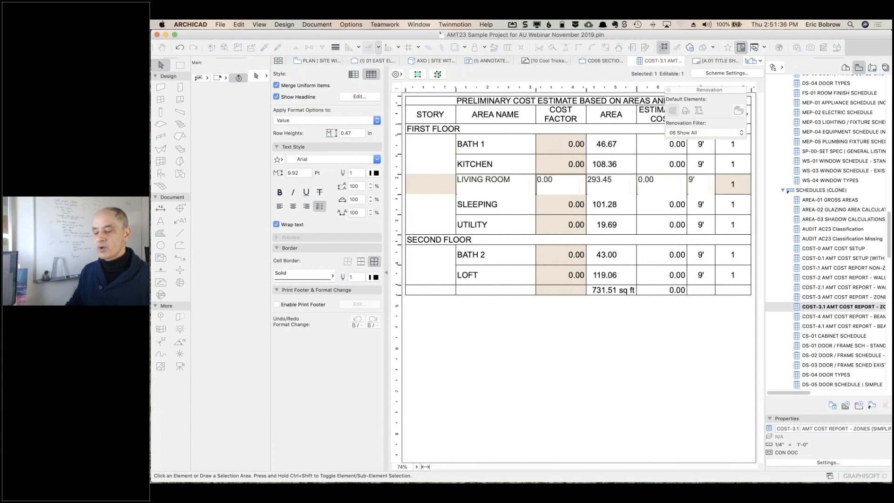
pyautogui.moveTo(556, 179); pyautogui.dragTo(527, 177)
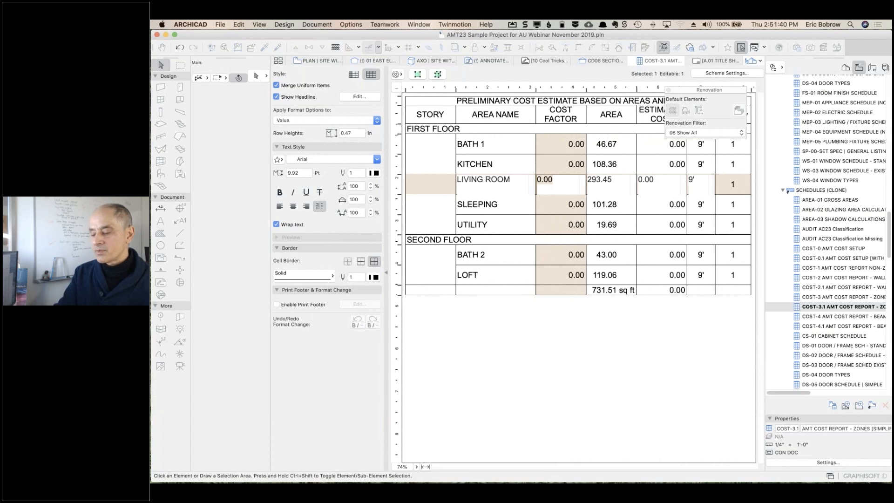
pyautogui.write('300')
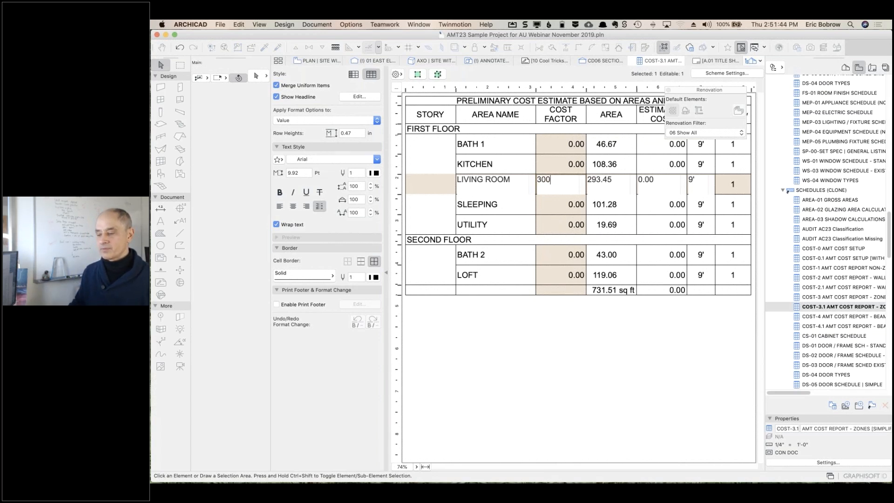
pyautogui.press('Return')
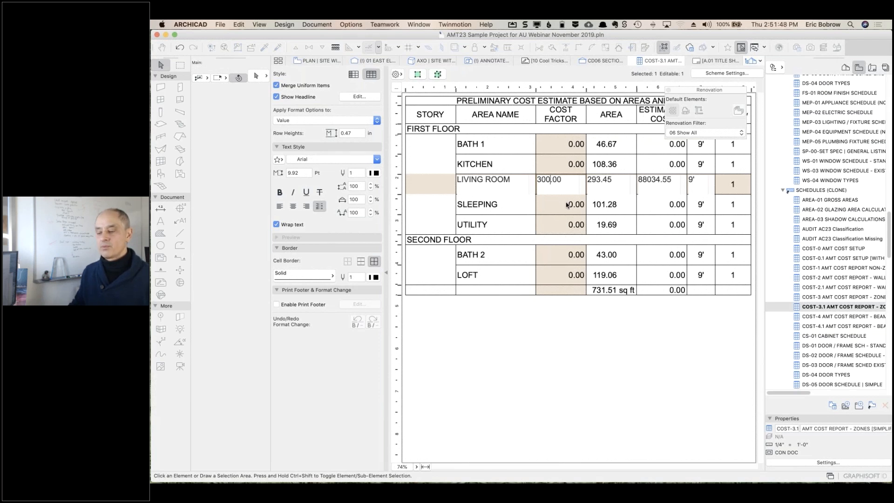
# - Set the cost factor of the first-floor UTILITY zone to 200 and finish editing the row
pyautogui.click(569, 227)
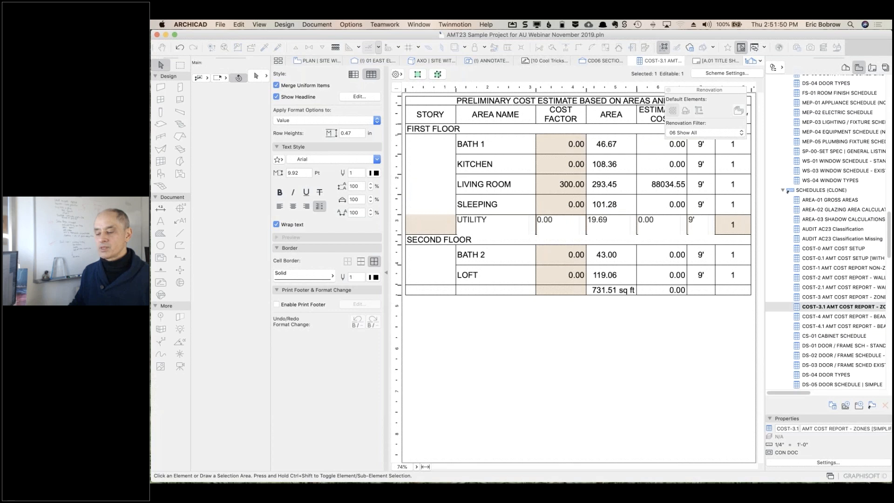
pyautogui.moveTo(541, 220); pyautogui.dragTo(533, 221)
pyautogui.write('200')
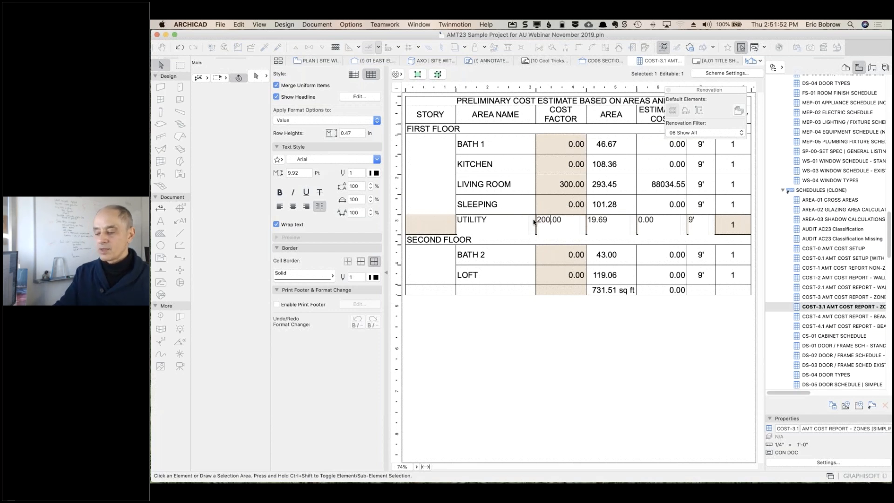
pyautogui.press('Return')
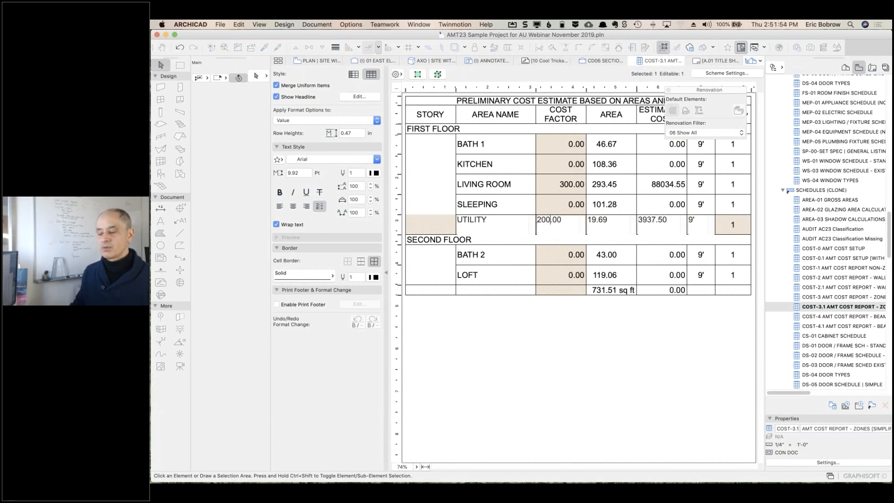
pyautogui.click(656, 324)
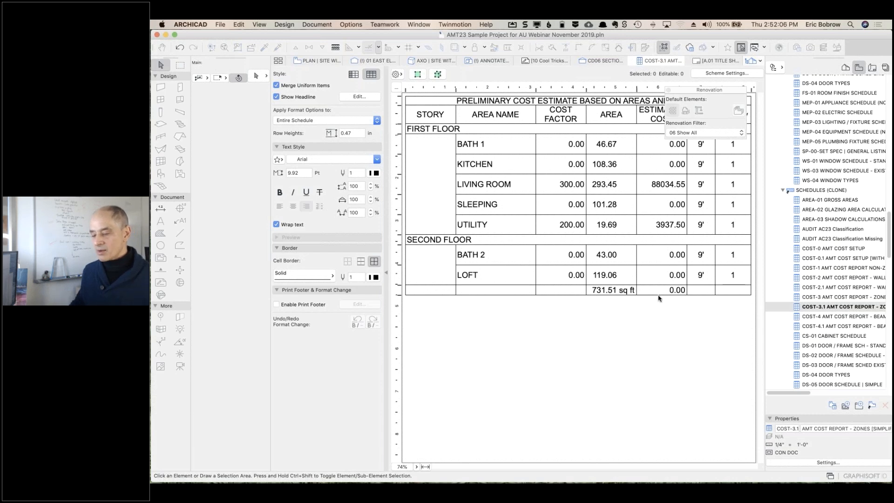
# - Review the zone cost report's scheme settings without changing them, and move the Renovation palette clear of the schedule table
pyautogui.click(721, 75)
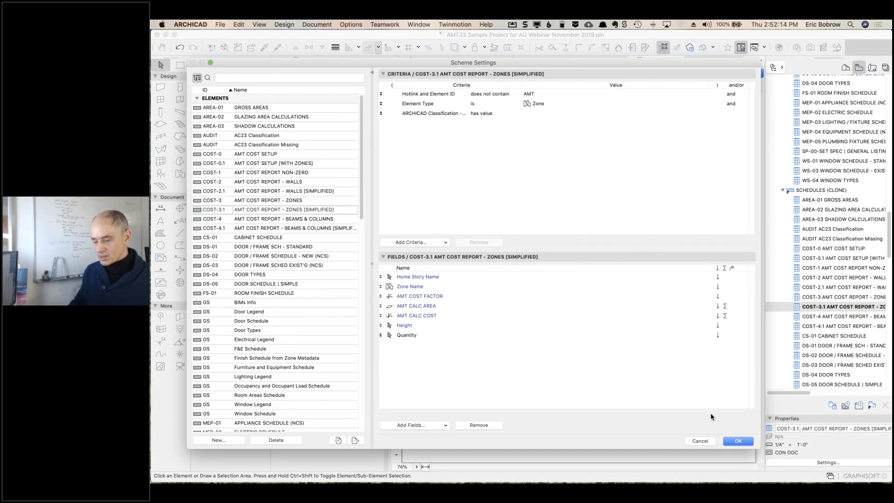
pyautogui.click(700, 440)
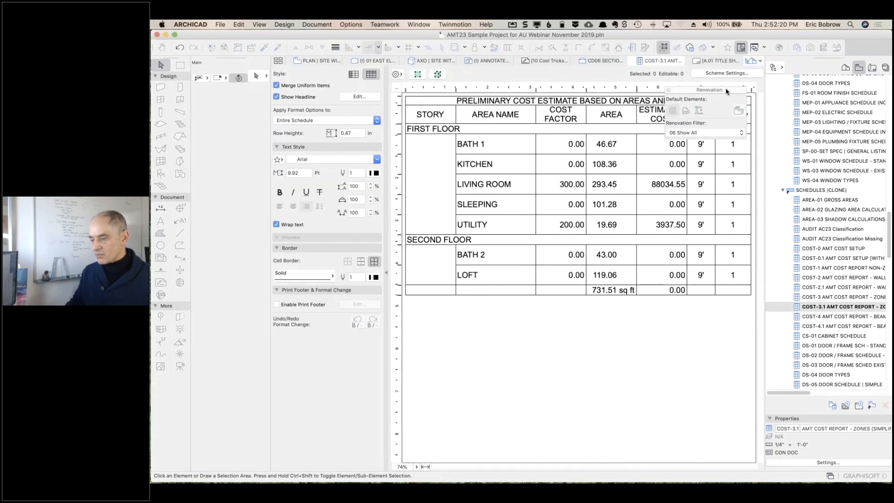
pyautogui.moveTo(727, 91); pyautogui.dragTo(719, 288)
pyautogui.moveTo(712, 345); pyautogui.dragTo(714, 345)
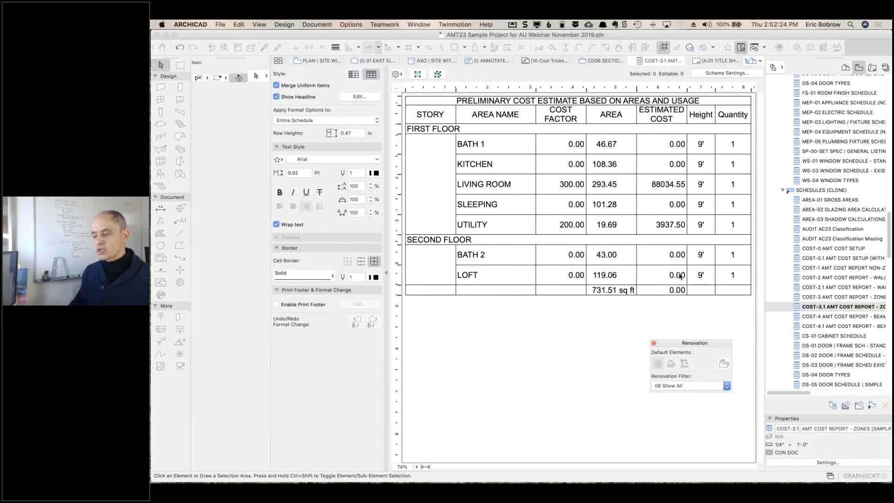
# - Flag the AMT CALC COST field in the zone cost report's scheme, try flagging Home Story Name too, and apply the settings
pyautogui.click(727, 73)
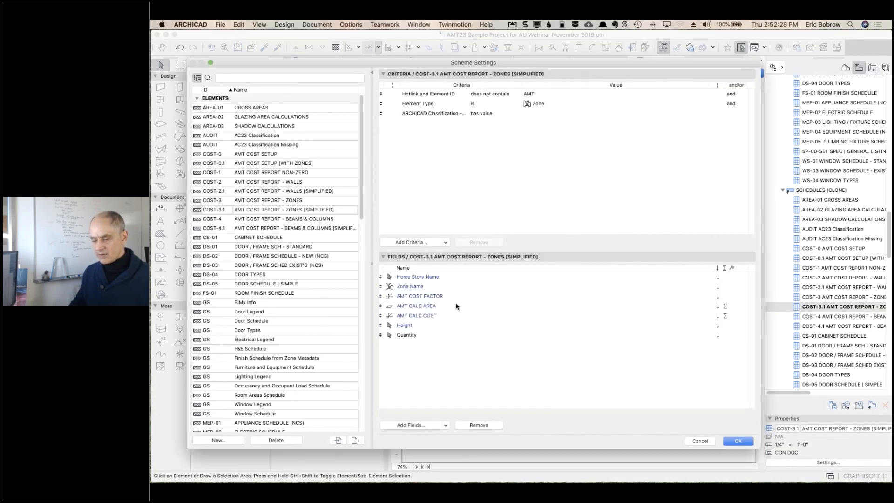
pyautogui.click(732, 316)
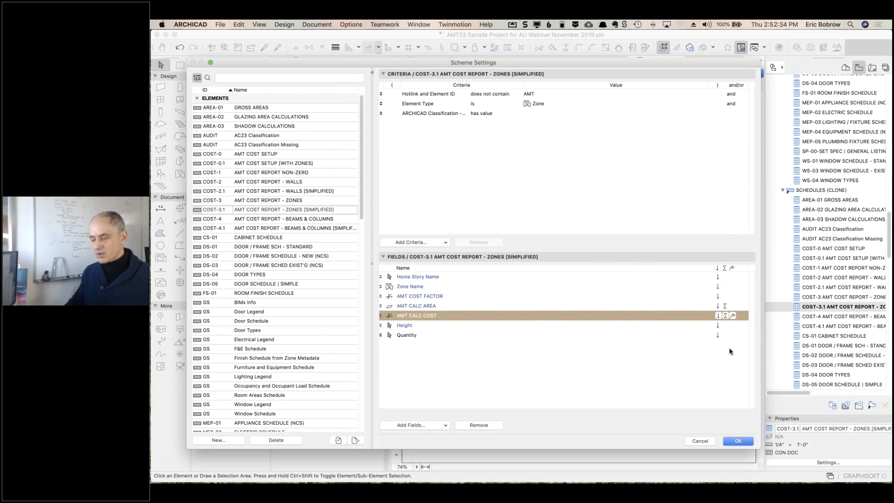
pyautogui.click(732, 278)
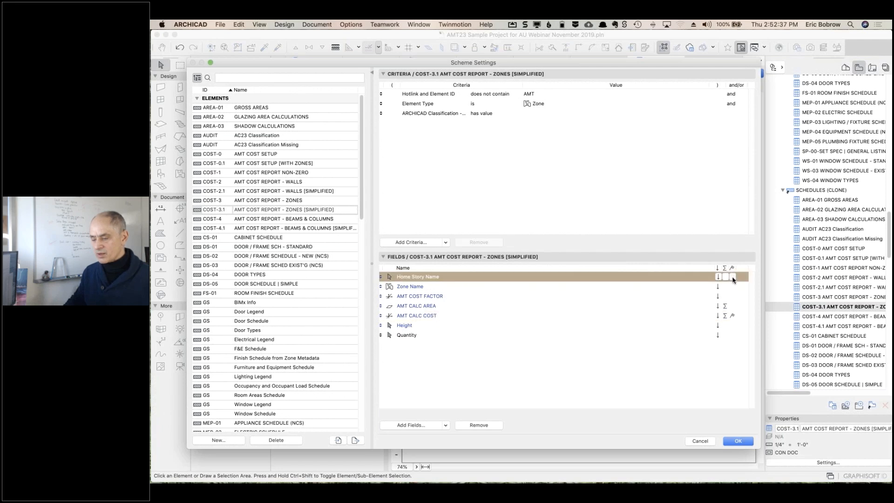
pyautogui.click(737, 440)
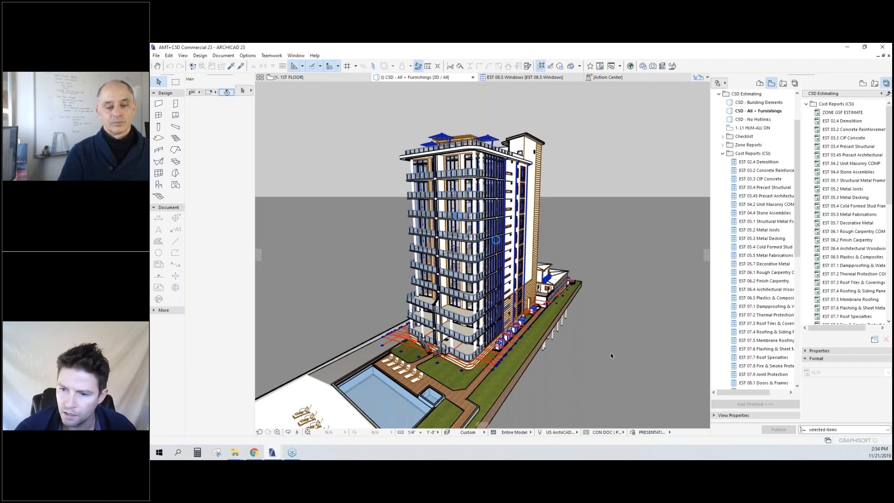
pyautogui.keyDown('shift'); pyautogui.moveTo(611, 355); pyautogui.dragTo(610, 355, button='middle'); pyautogui.keyUp('shift')
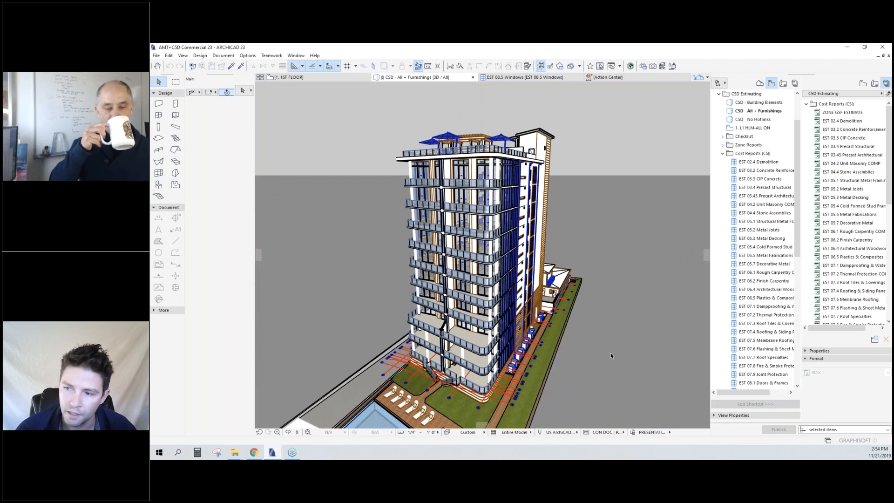
pyautogui.keyDown('shift'); pyautogui.moveTo(454, 240); pyautogui.dragTo(454, 241, button='middle'); pyautogui.keyUp('shift')
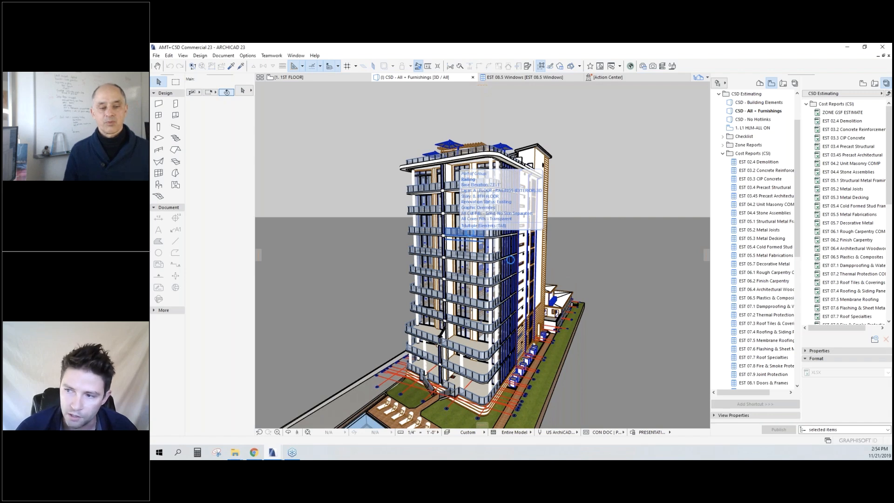
pyautogui.keyDown('shift'); pyautogui.moveTo(454, 241); pyautogui.dragTo(454, 240, button='middle'); pyautogui.keyUp('shift')
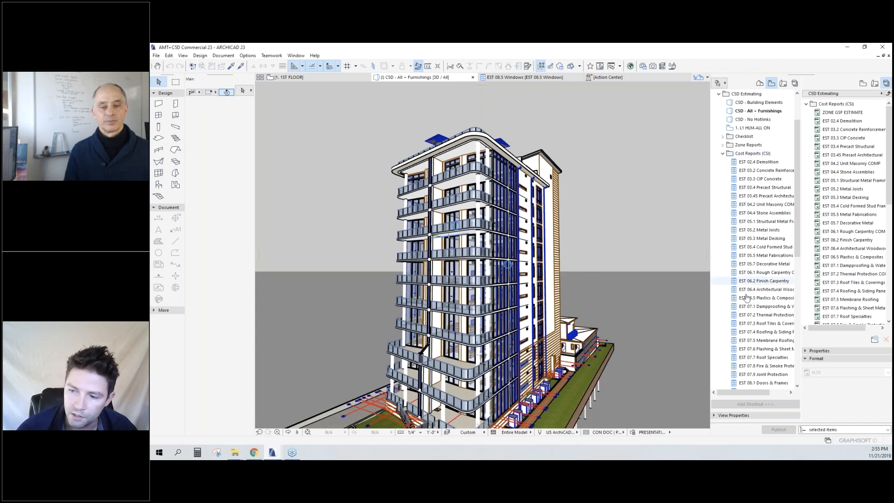
pyautogui.scroll(-3, 751, 242)
pyautogui.scroll(4, 746, 332)
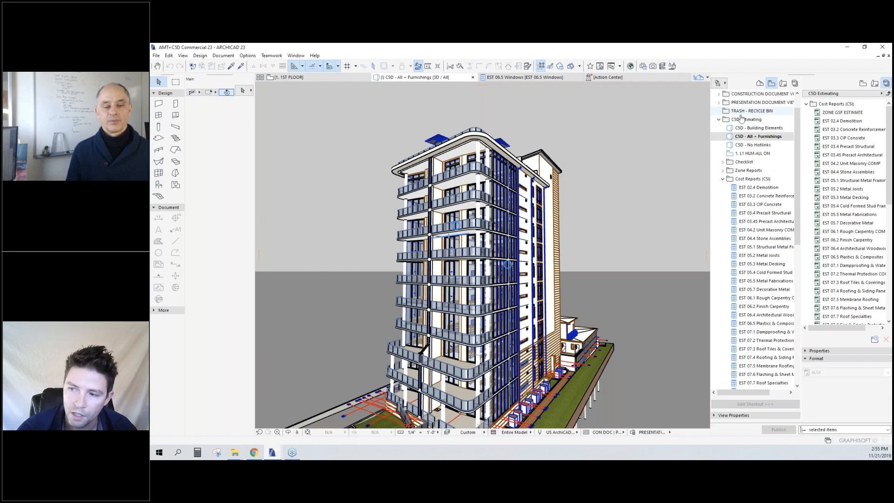
# - Open the EST 08.5 Windows schedule from the Cost Reports (CSI) views and hide its format options
pyautogui.scroll(-3, 757, 298)
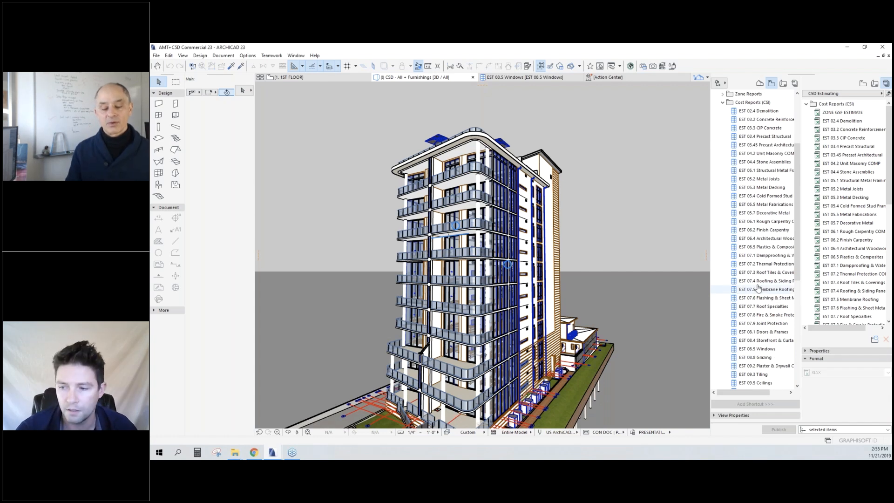
pyautogui.scroll(2, 760, 365)
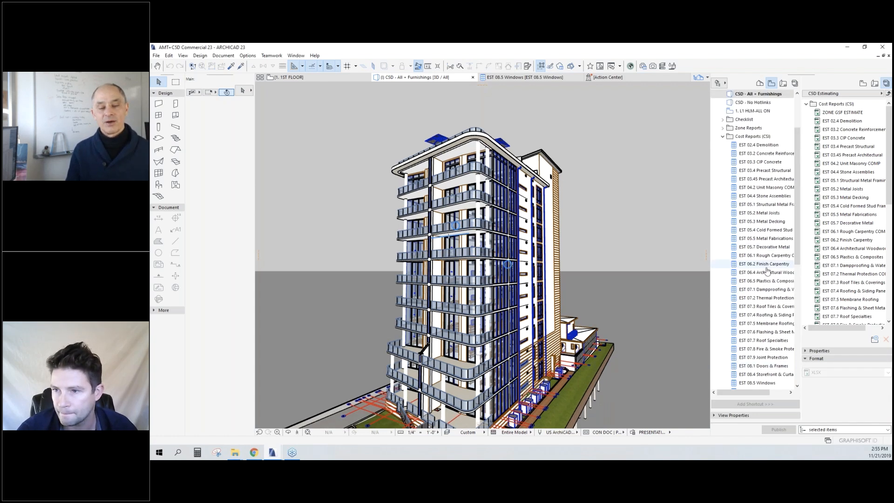
pyautogui.scroll(-5, 766, 277)
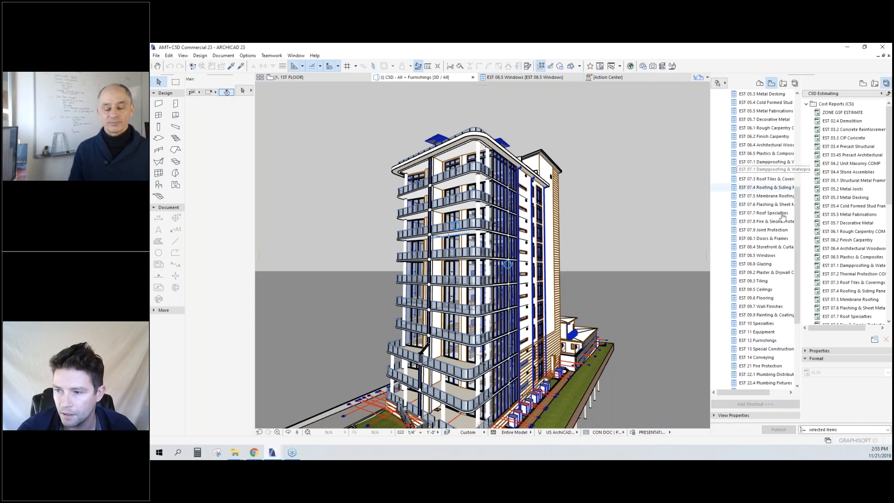
pyautogui.scroll(5, 558, 250)
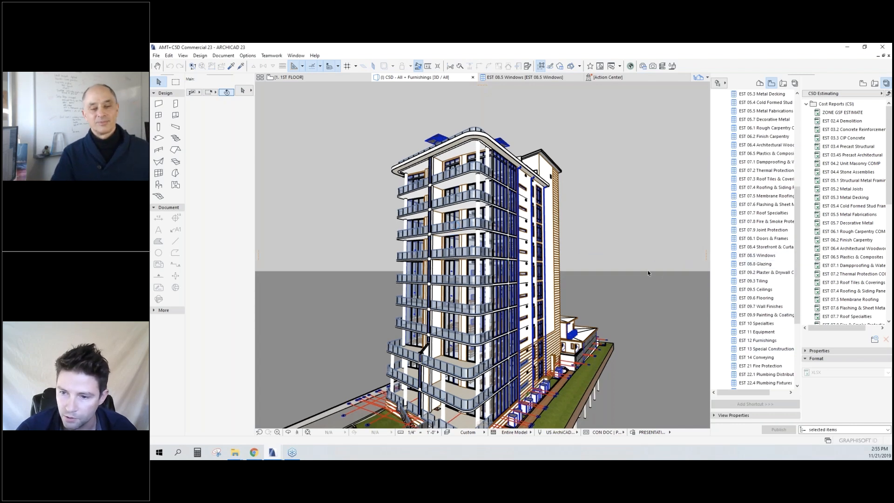
pyautogui.keyDown('shift'); pyautogui.moveTo(559, 250); pyautogui.dragTo(631, 250, button='middle'); pyautogui.keyUp('shift')
pyautogui.scroll(5, 752, 254)
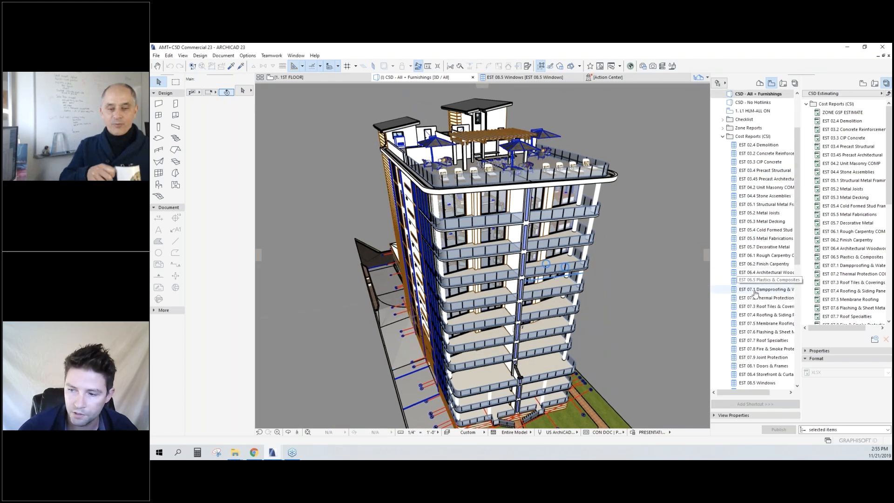
pyautogui.scroll(-3, 758, 328)
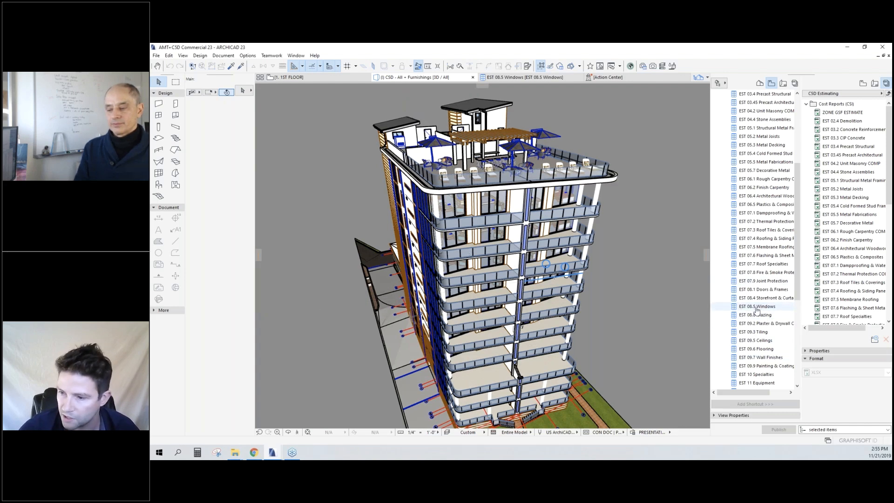
pyautogui.doubleClick(756, 306)
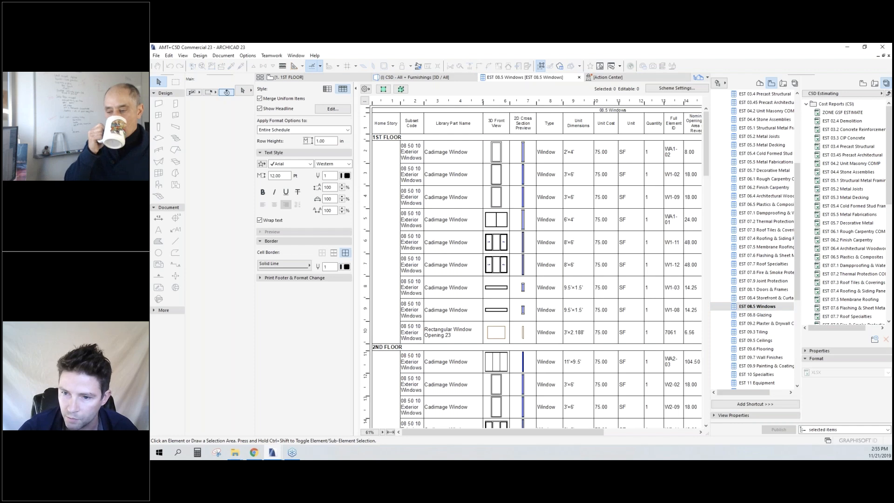
pyautogui.click(356, 88)
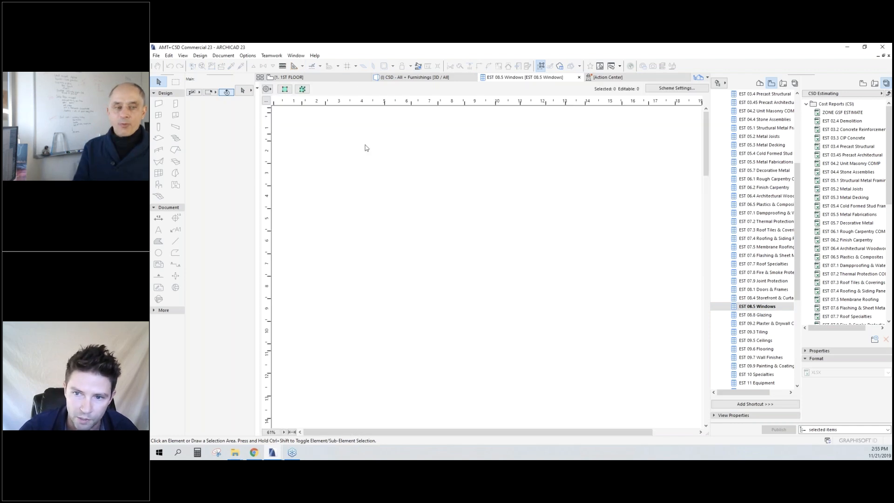
# - Move the Subset Code field above Home Story Name in the 08.5 Windows scheme, apply it, and check the regrouped schedule
pyautogui.click(670, 88)
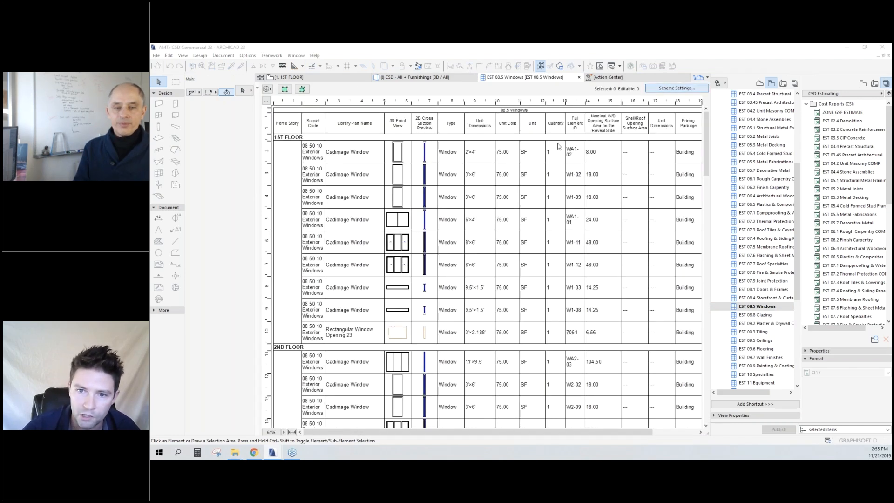
pyautogui.moveTo(538, 294); pyautogui.dragTo(538, 284)
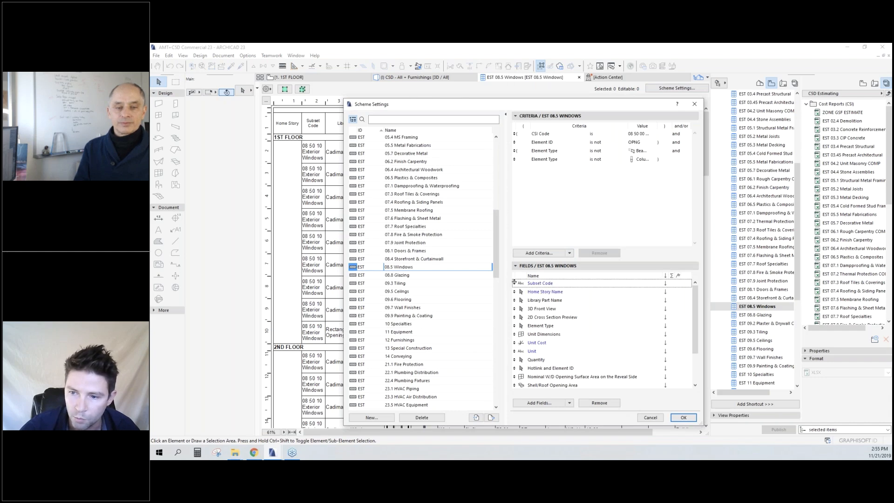
pyautogui.click(684, 418)
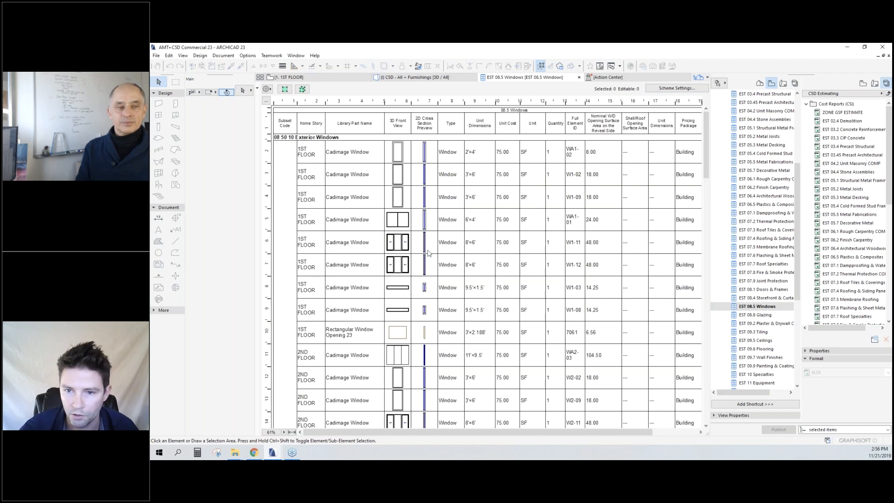
pyautogui.scroll(-5, 431, 320)
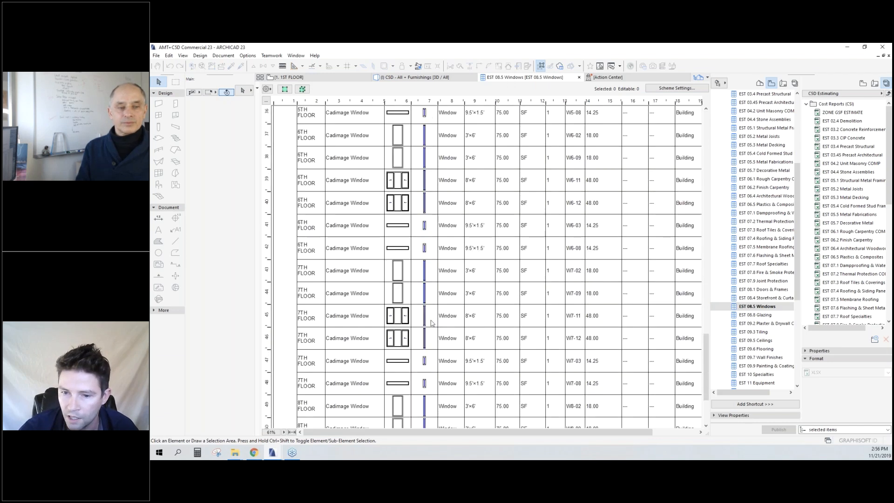
pyautogui.scroll(5, 424, 316)
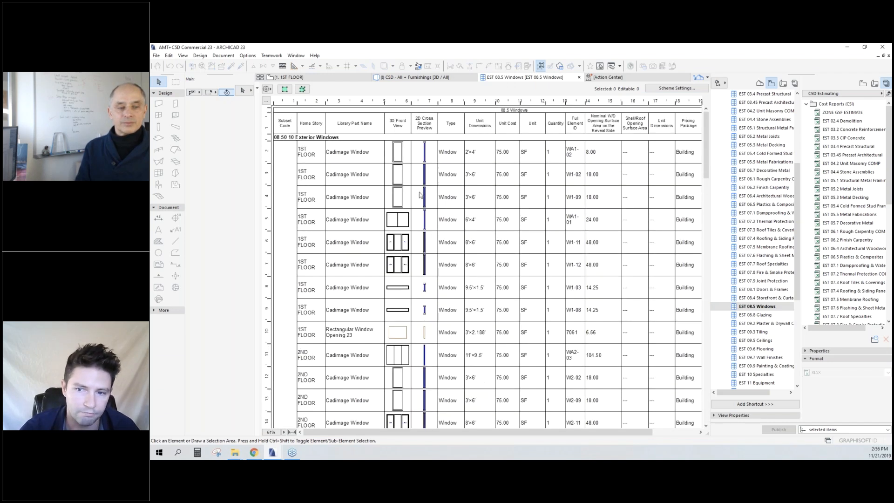
# - Save the windows schedule to the Desktop as Excel workbook EST 08.5 Windows.xlsx, with the file set to open after saving
pyautogui.click(157, 55)
pyautogui.moveTo(188, 155)
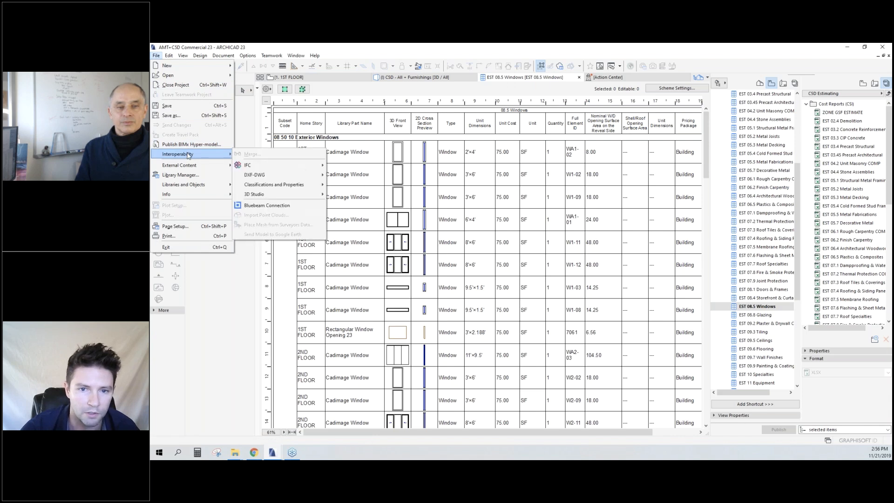
pyautogui.click(181, 115)
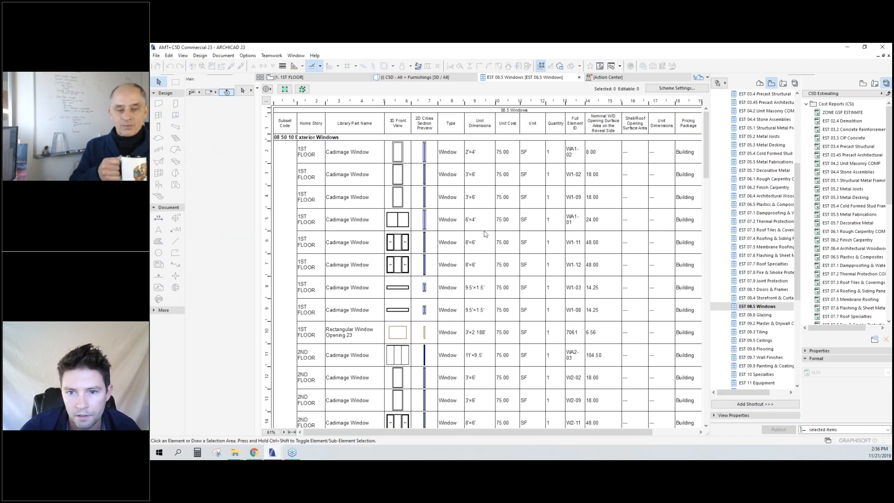
pyautogui.click(478, 294)
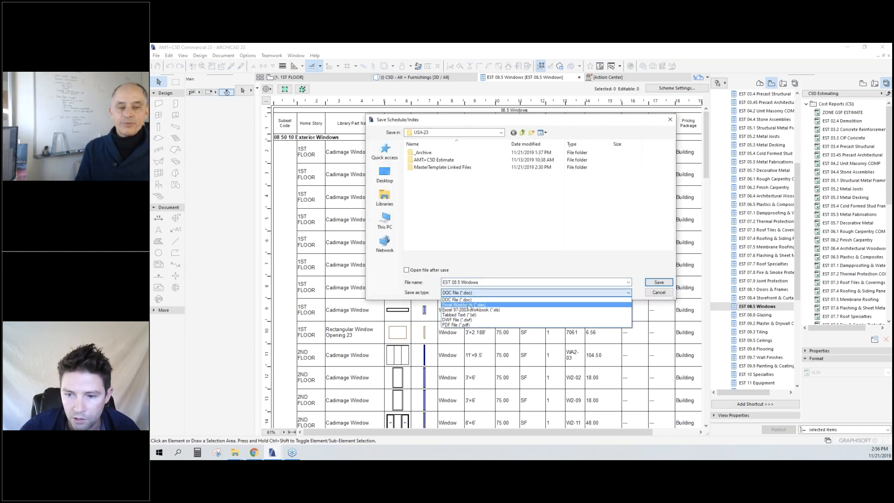
pyautogui.click(462, 305)
pyautogui.click(407, 269)
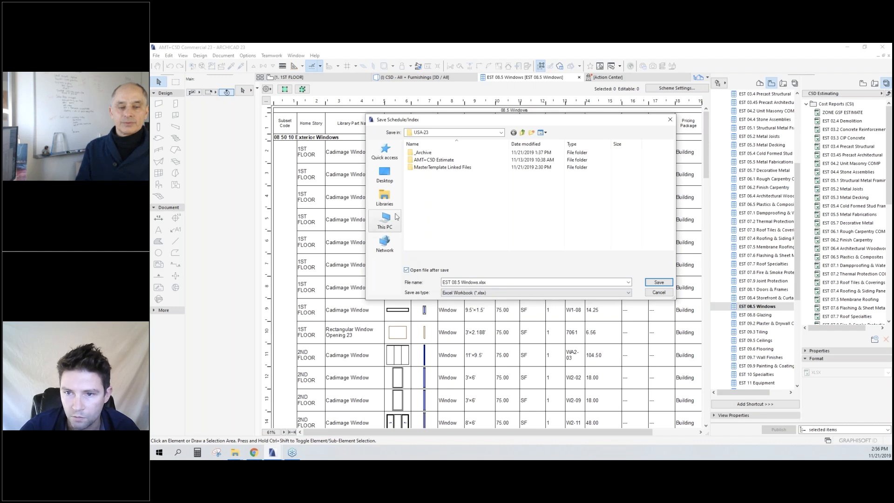
pyautogui.click(384, 175)
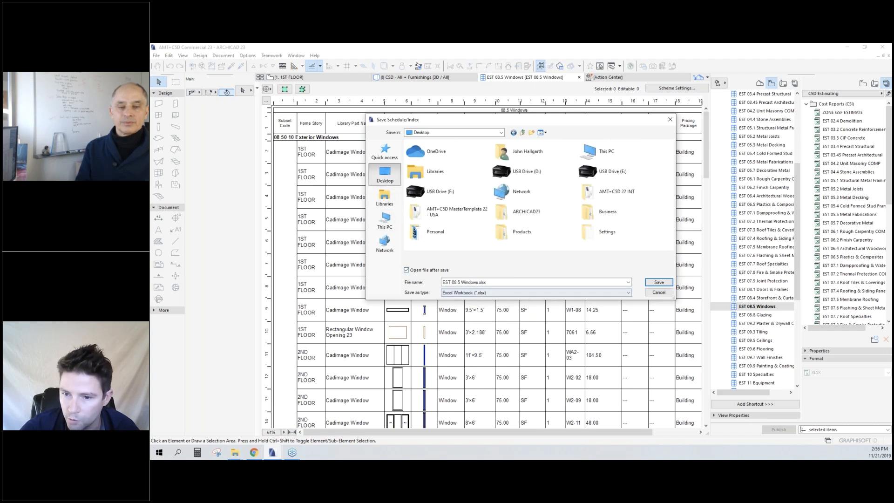
pyautogui.click(651, 282)
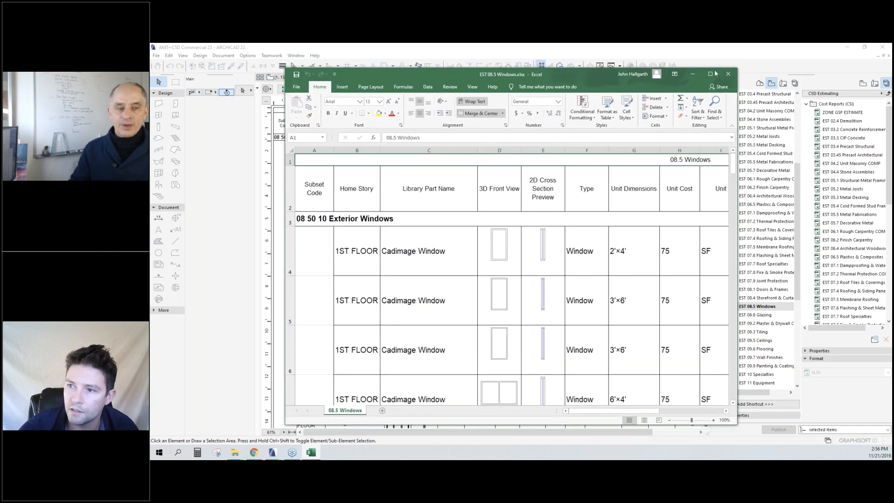
# - Maximize the exported Excel workbook and review the window rows across the floors
pyautogui.click(710, 75)
pyautogui.keyDown('ctrl'); pyautogui.scroll(-3, 392, 218); pyautogui.keyUp('ctrl')
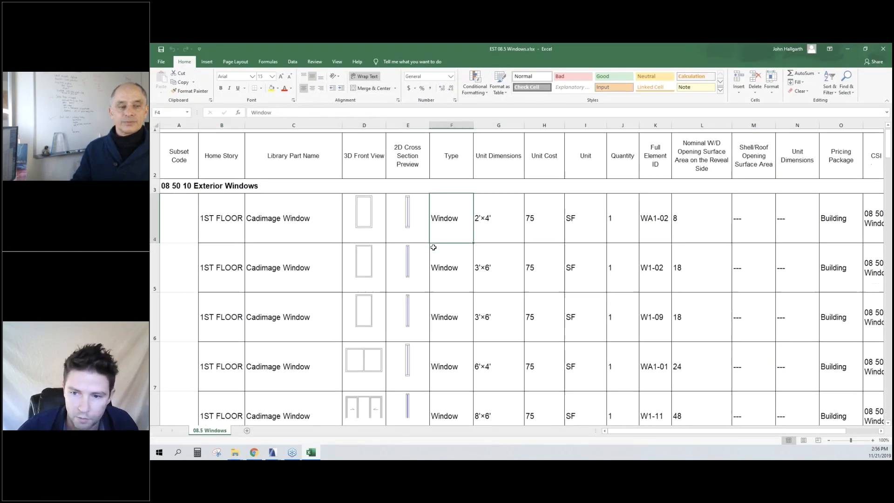
pyautogui.scroll(-7, 392, 218)
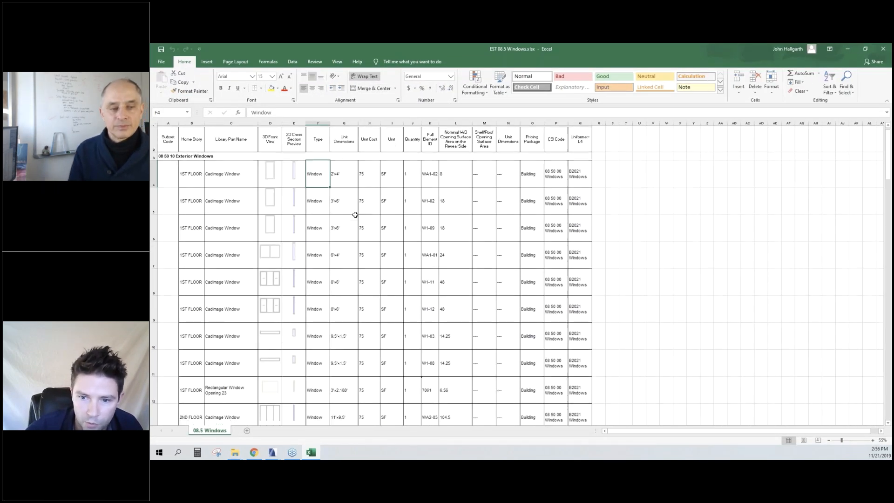
pyautogui.scroll(-10, 364, 220)
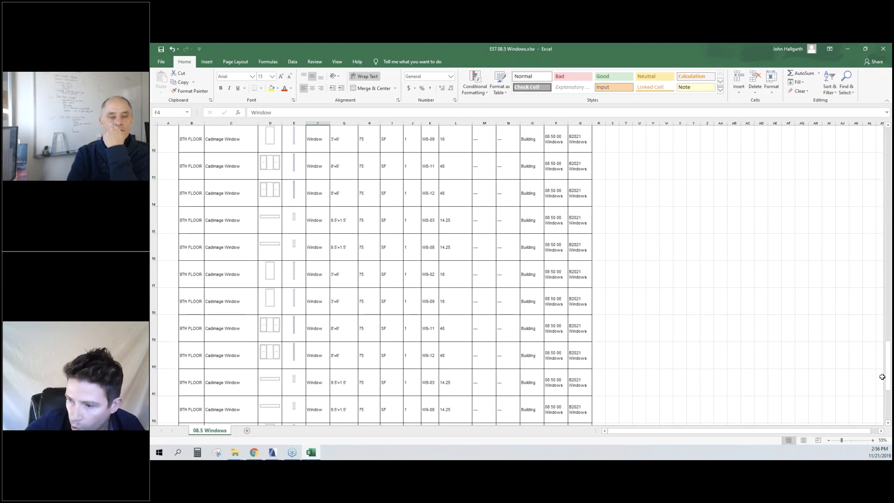
pyautogui.moveTo(887, 368); pyautogui.dragTo(887, 128)
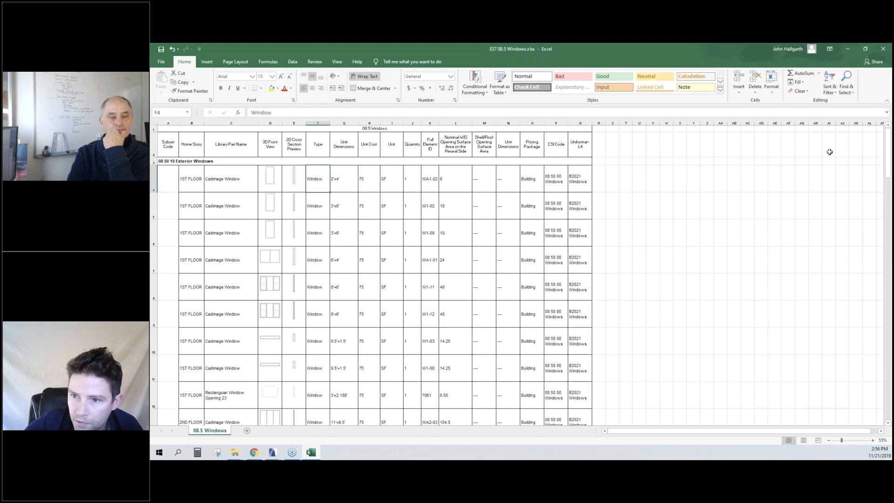
# - Add the column heading "Cost Calc" in cell S2, beside the exported windows table
pyautogui.click(639, 198)
pyautogui.click(622, 169)
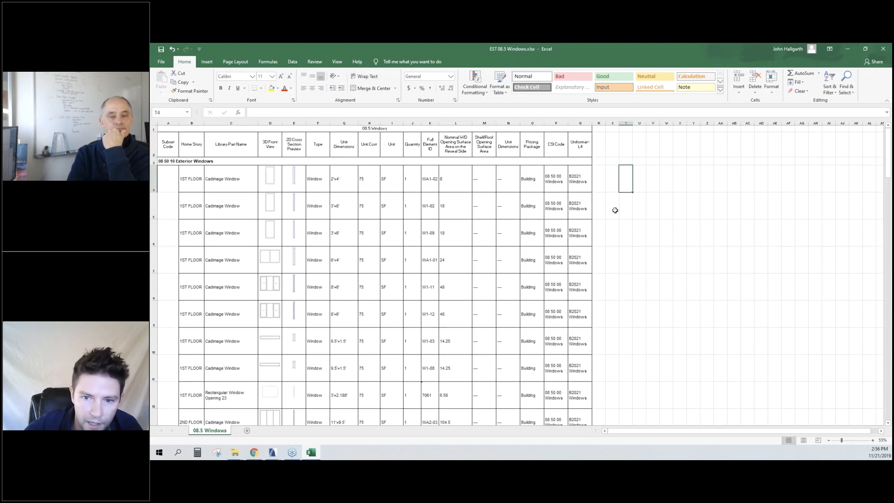
pyautogui.click(625, 160)
pyautogui.click(614, 148)
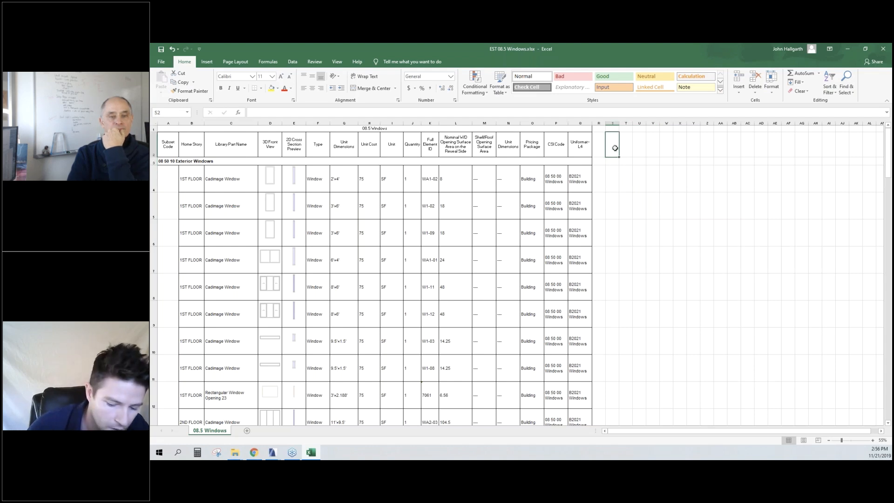
pyautogui.write('Cost')
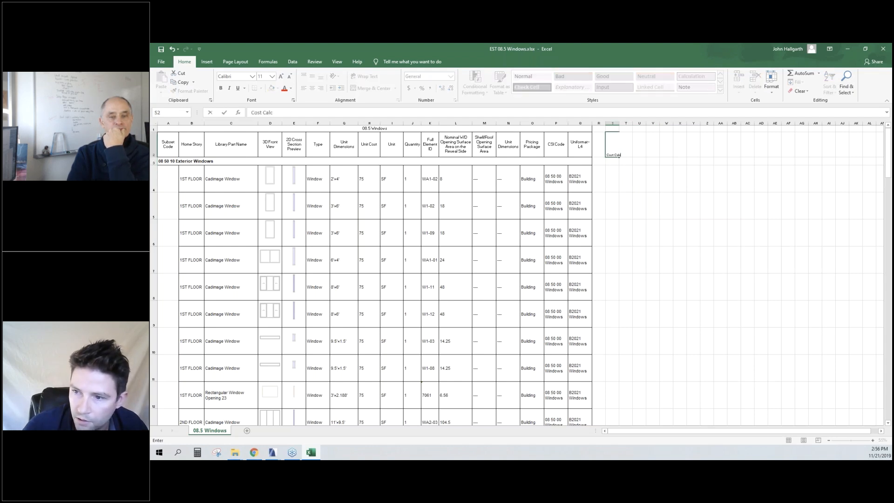
pyautogui.write(' Calc')
pyautogui.press('Return')
# - Enter the formula =L4*H4 in cell S4 to multiply the first window's opening area by its unit cost
pyautogui.press('Down')
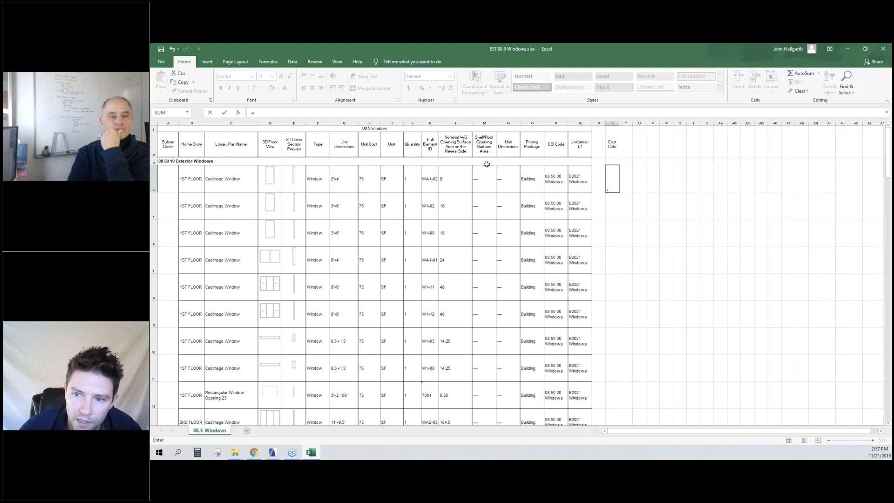
pyautogui.click(451, 182)
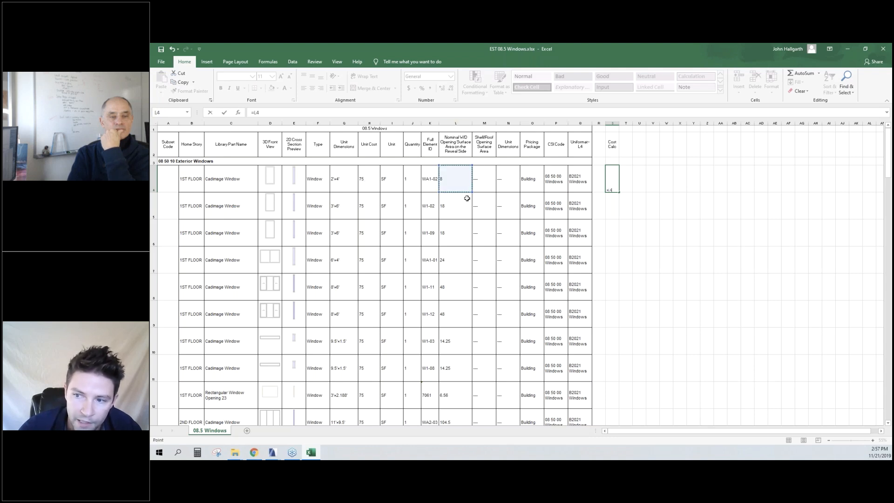
pyautogui.click(305, 112)
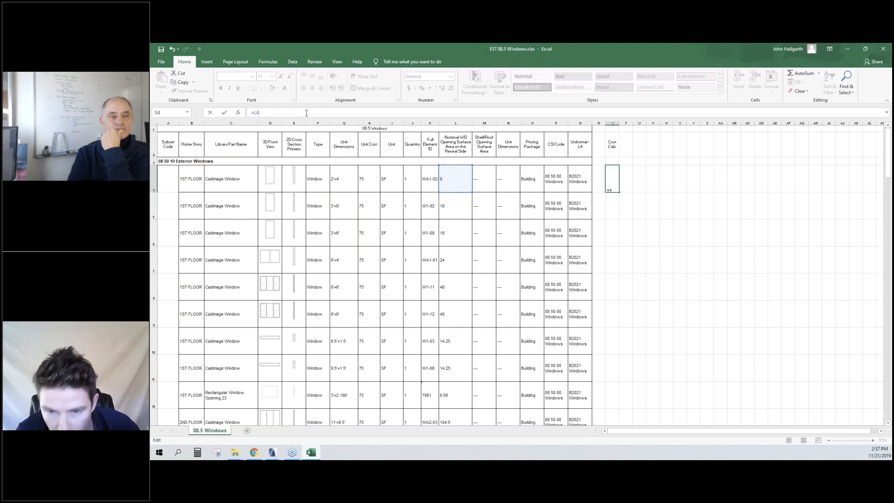
pyautogui.click(366, 180)
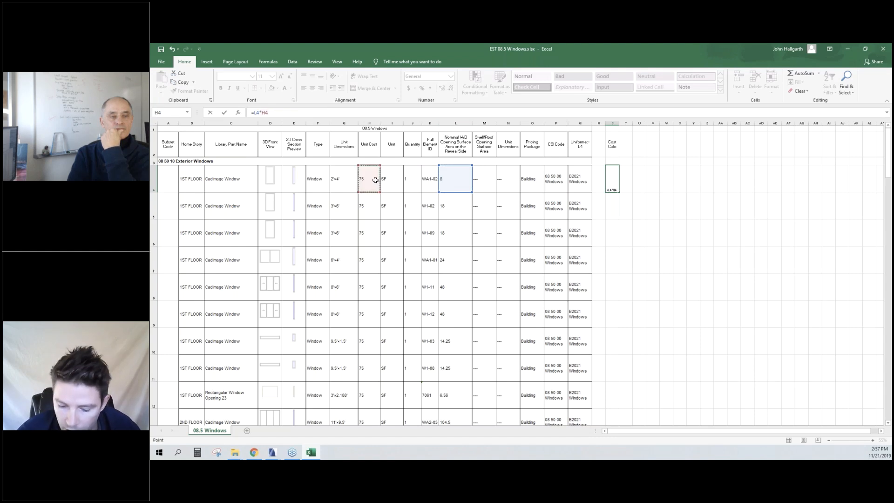
pyautogui.press('Return')
# - Apply the Accounting number format to cell S4 and widen column S to fit the dollar amount
pyautogui.click(609, 183)
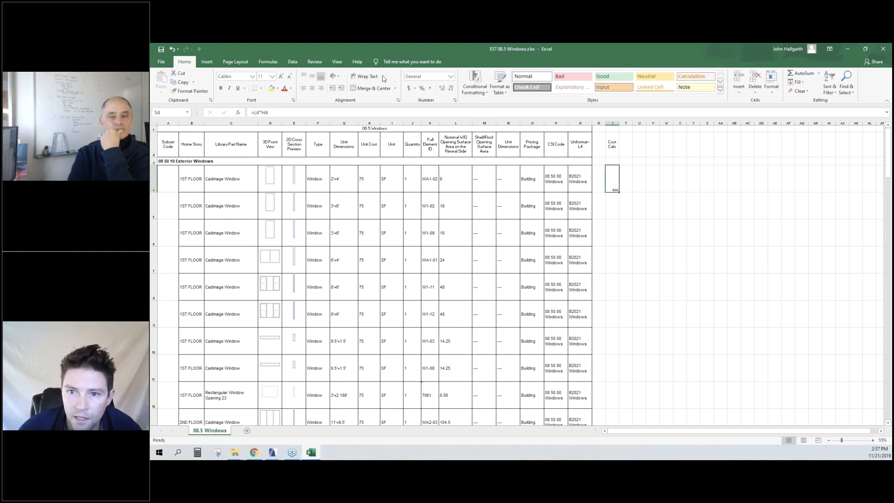
pyautogui.click(409, 88)
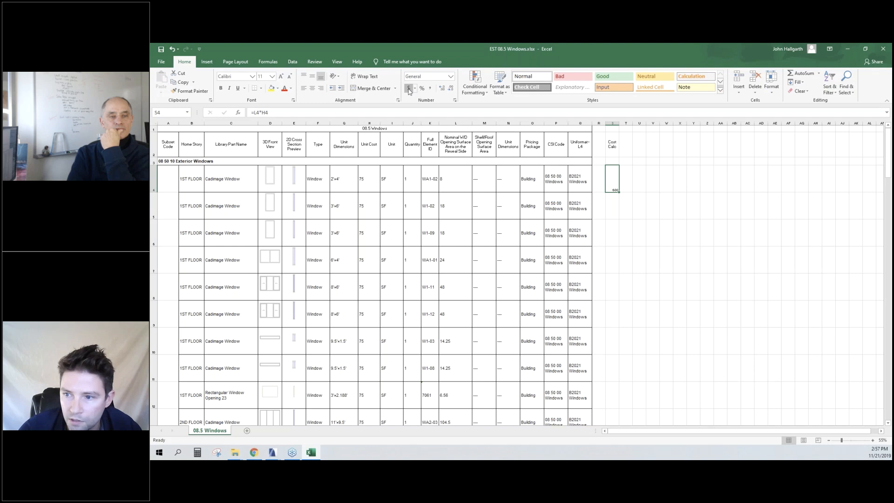
pyautogui.moveTo(620, 123); pyautogui.dragTo(638, 122)
# - Increase the font size of column S to 14 and select the first window's cost cell, S4
pyautogui.click(621, 122)
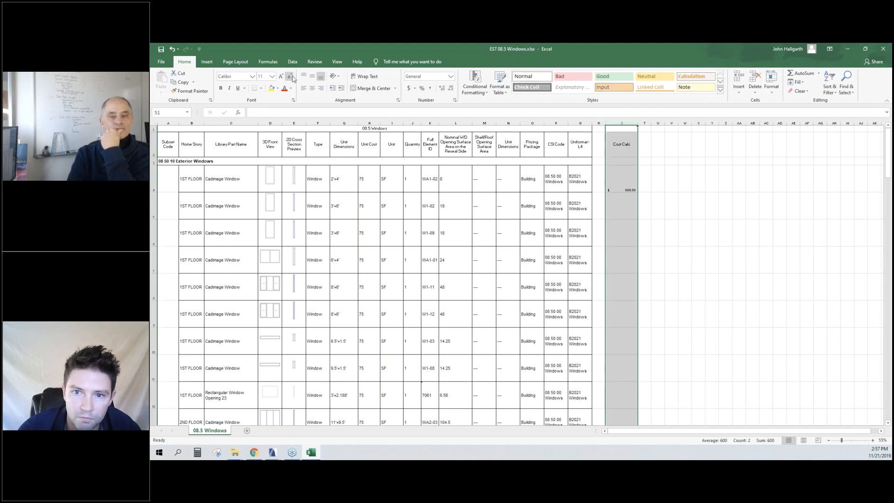
pyautogui.click(347, 196)
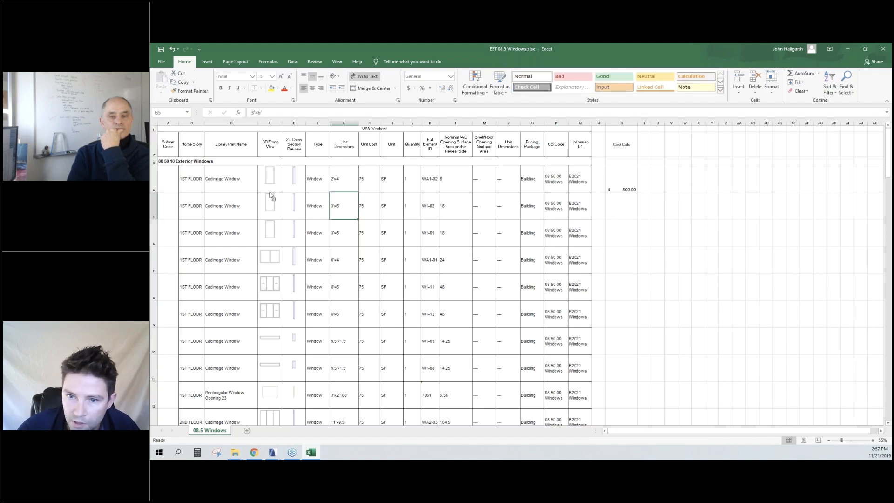
pyautogui.keyDown('ctrl'); pyautogui.scroll(1, 271, 194); pyautogui.keyUp('ctrl')
pyautogui.click(763, 153)
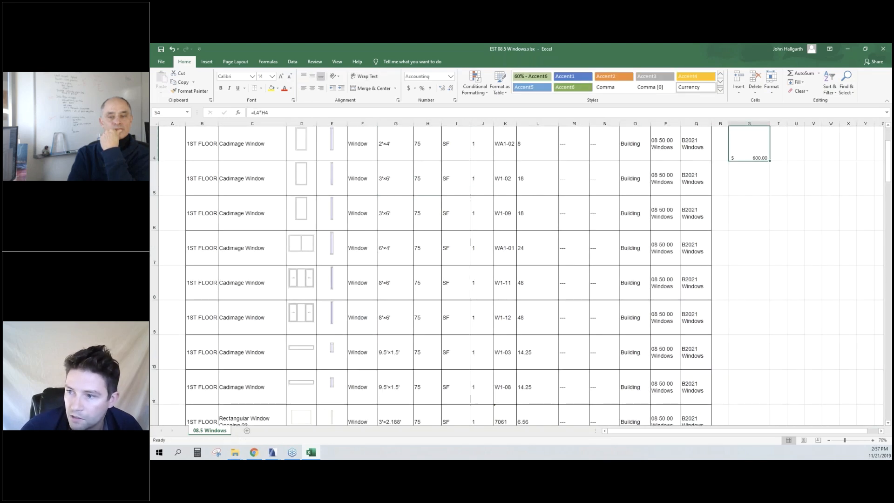
# - Fill the cost formula from cell S4 down column S for all the windows in the table
pyautogui.moveTo(770, 162); pyautogui.dragTo(755, 404)
pyautogui.scroll(20, 550, 275)
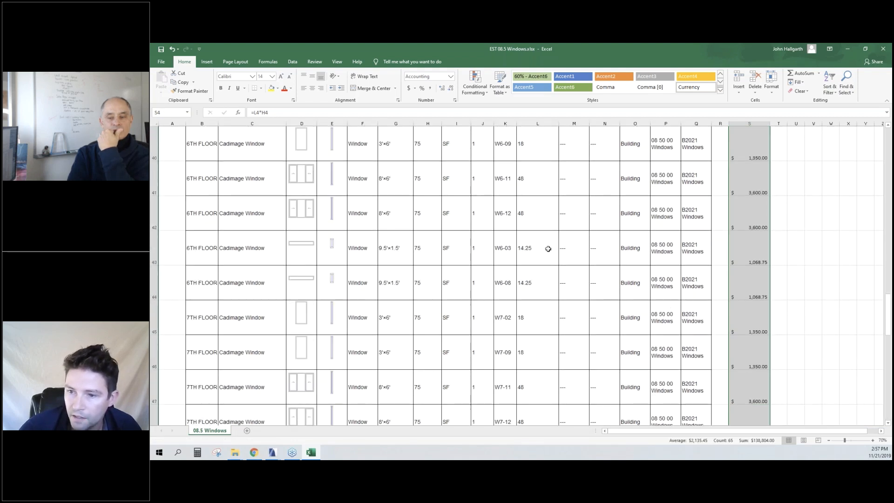
pyautogui.click(480, 275)
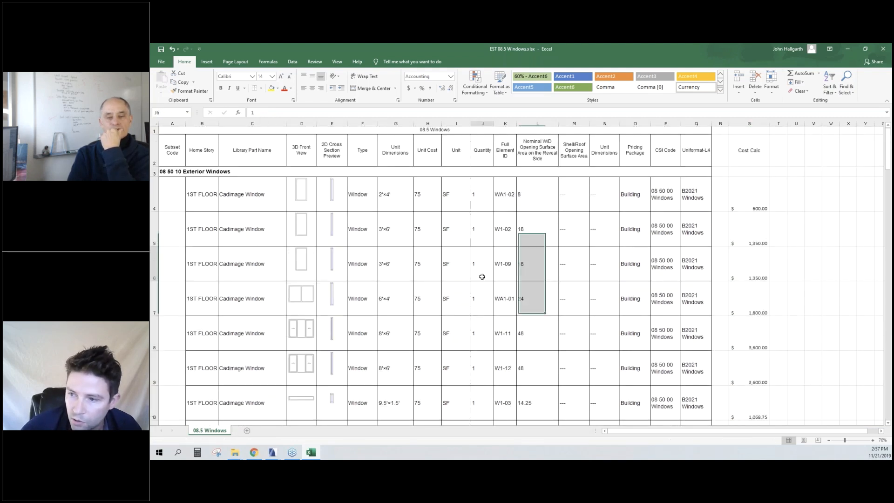
# - Review the calculated costs across all floors of the windows table, comparing them with the element IDs and opening areas
pyautogui.keyDown('ctrl'); pyautogui.scroll(-1, 405, 261); pyautogui.keyUp('ctrl')
pyautogui.scroll(-5, 606, 286)
pyautogui.scroll(-15, 607, 287)
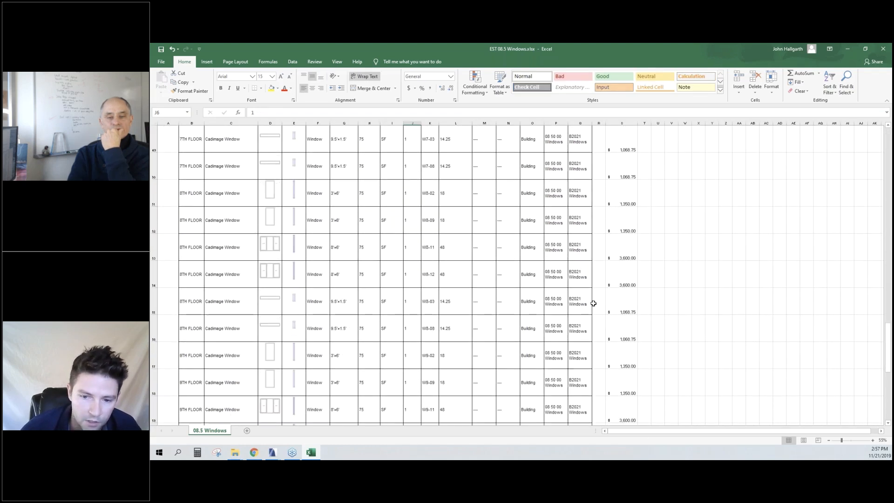
pyautogui.scroll(20, 386, 250)
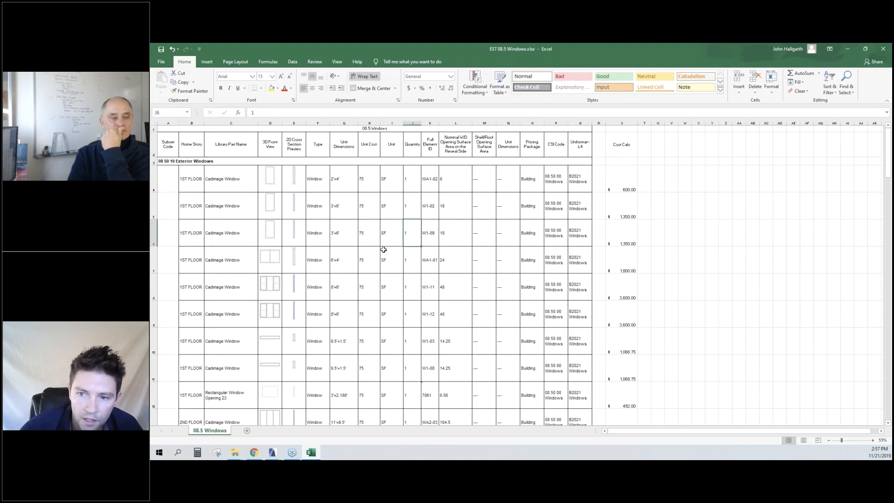
pyautogui.scroll(-3, 196, 156)
pyautogui.scroll(3, 252, 186)
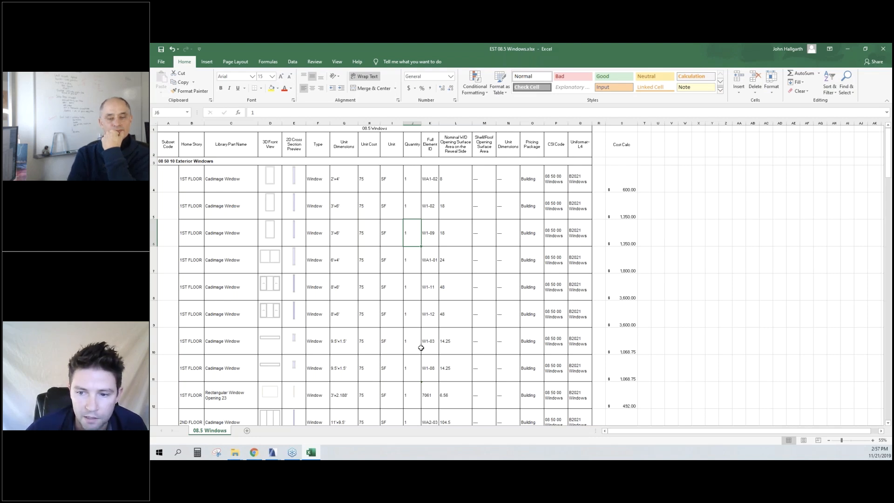
pyautogui.click(454, 260)
pyautogui.click(433, 240)
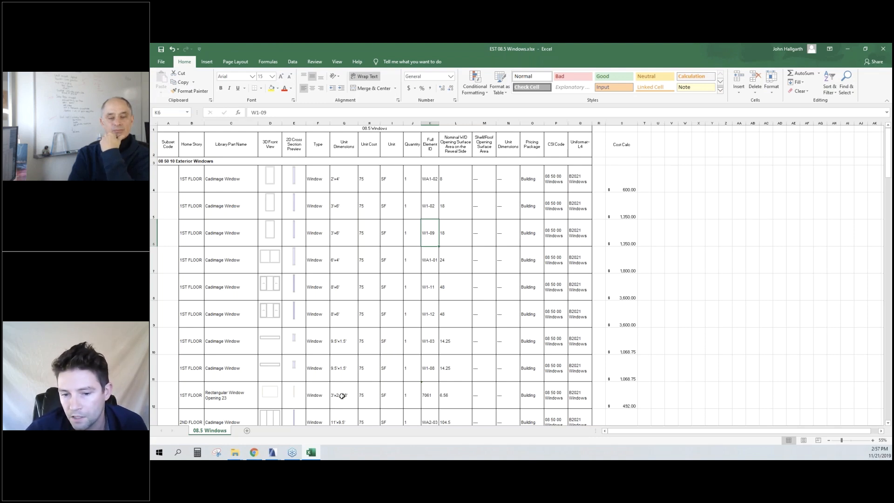
# - Create a new blank workbook and select cell H4 in its empty sheet
pyautogui.click(161, 61)
pyautogui.click(173, 98)
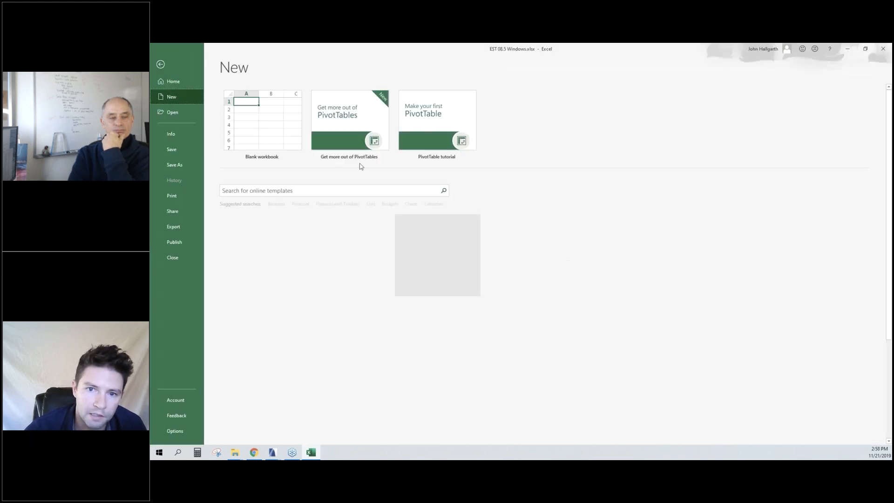
pyautogui.click(270, 124)
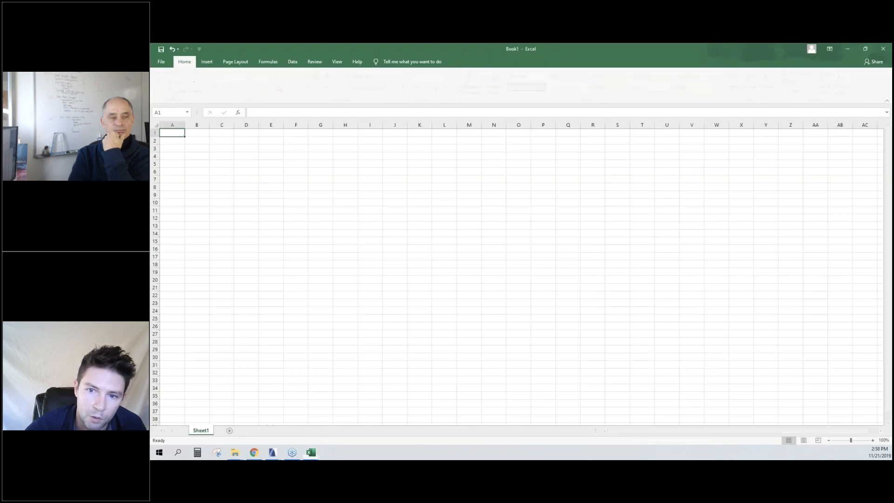
pyautogui.click(221, 148)
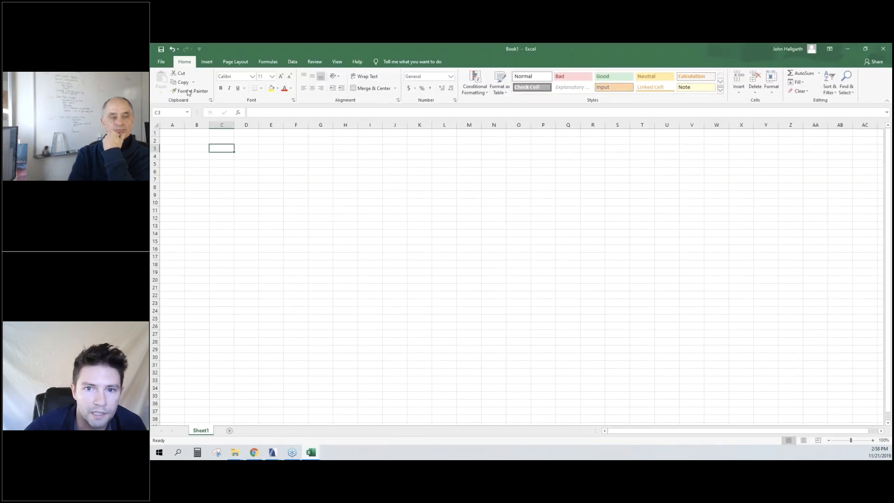
pyautogui.click(367, 148)
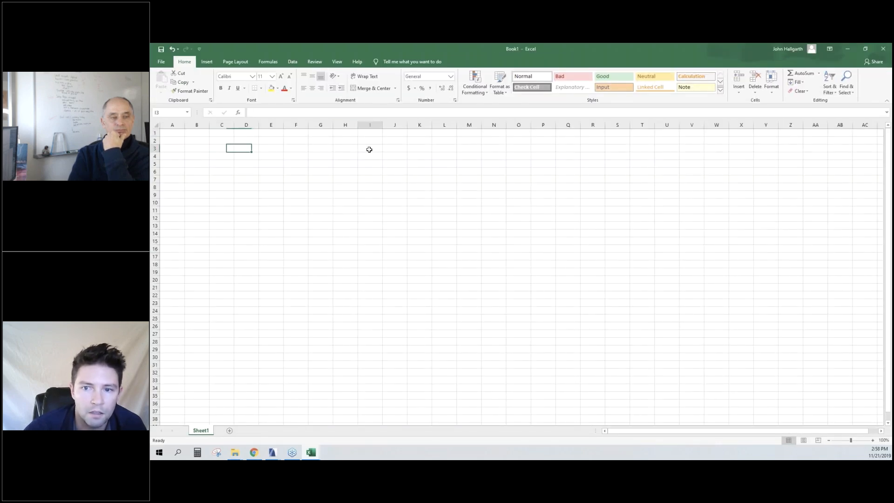
pyautogui.click(342, 155)
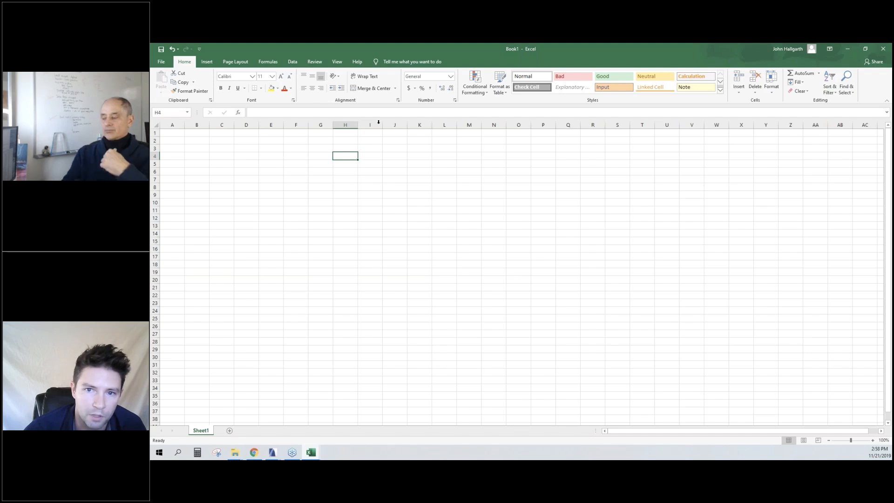
# - Start a new data query that imports from an Excel workbook file
pyautogui.click(292, 62)
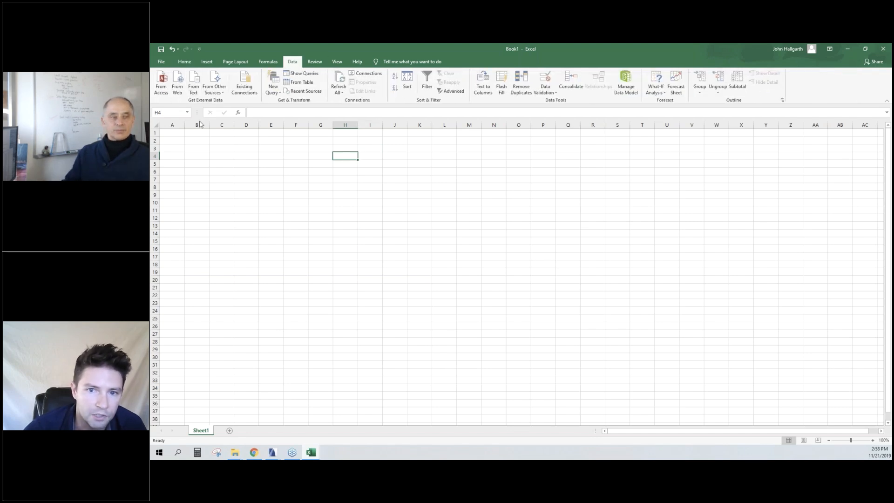
pyautogui.click(220, 92)
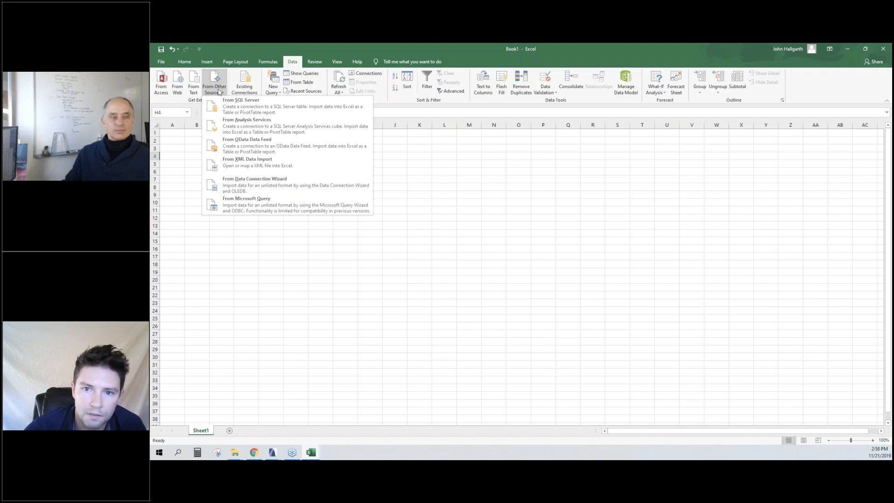
pyautogui.click(274, 91)
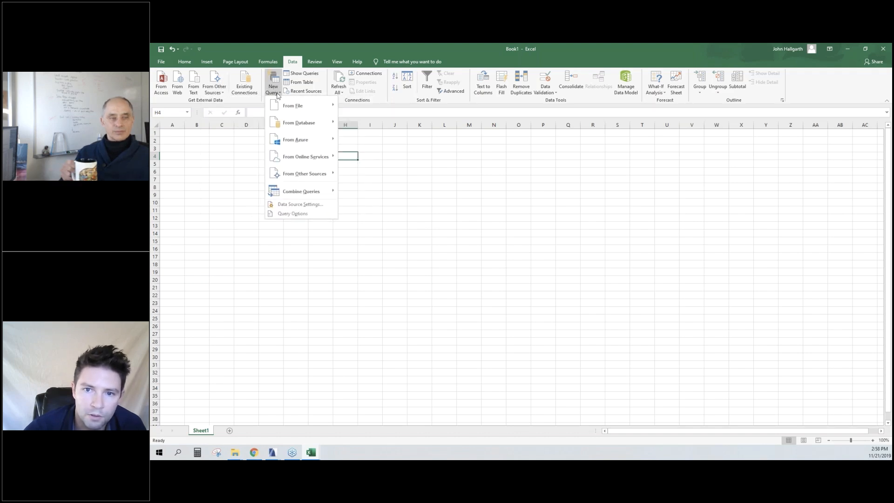
pyautogui.moveTo(302, 106)
pyautogui.click(380, 107)
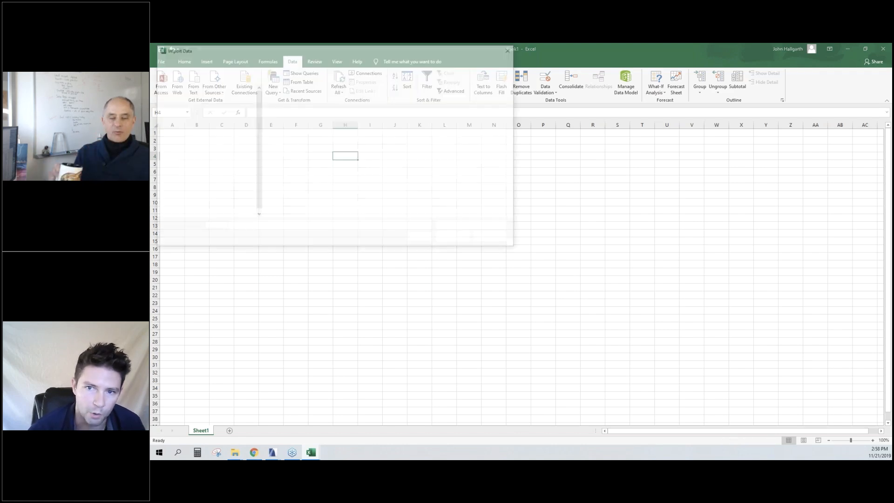
# - Choose EST 08.5 Windows.xlsx on the Desktop as the query's source file and import it
pyautogui.moveTo(315, 55); pyautogui.dragTo(575, 153)
pyautogui.scroll(3, 491, 263)
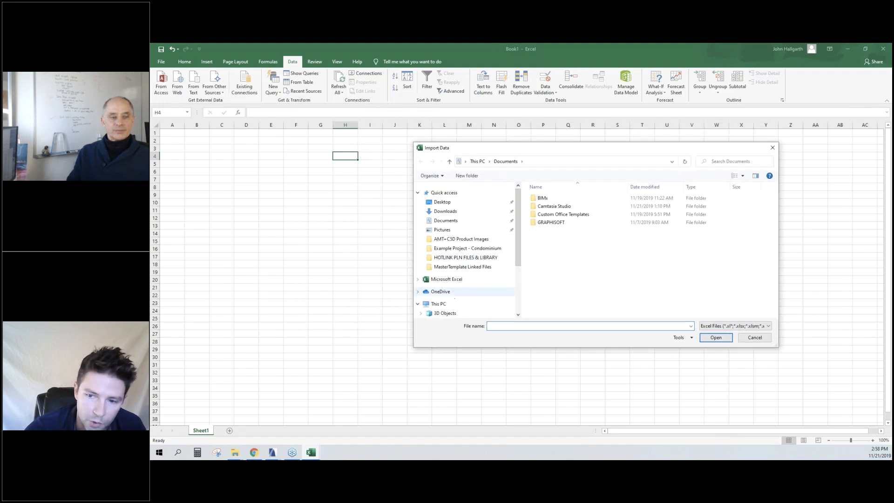
pyautogui.click(442, 202)
pyautogui.click(605, 255)
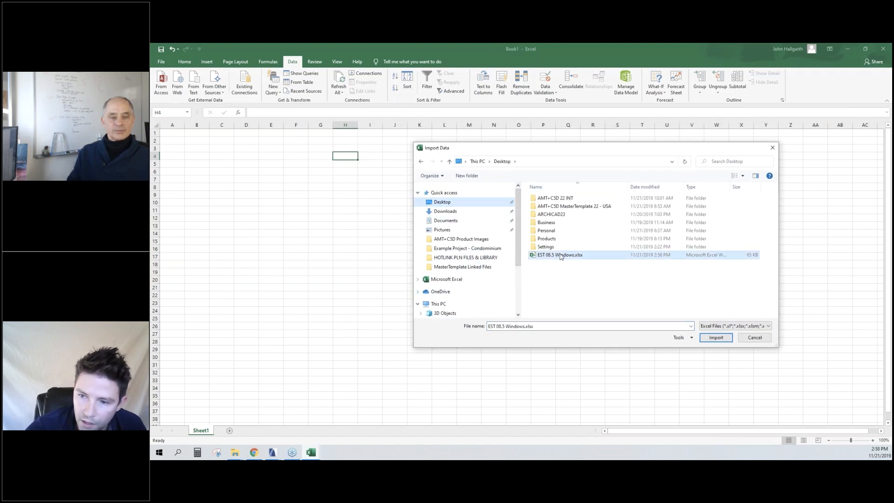
pyautogui.click(715, 337)
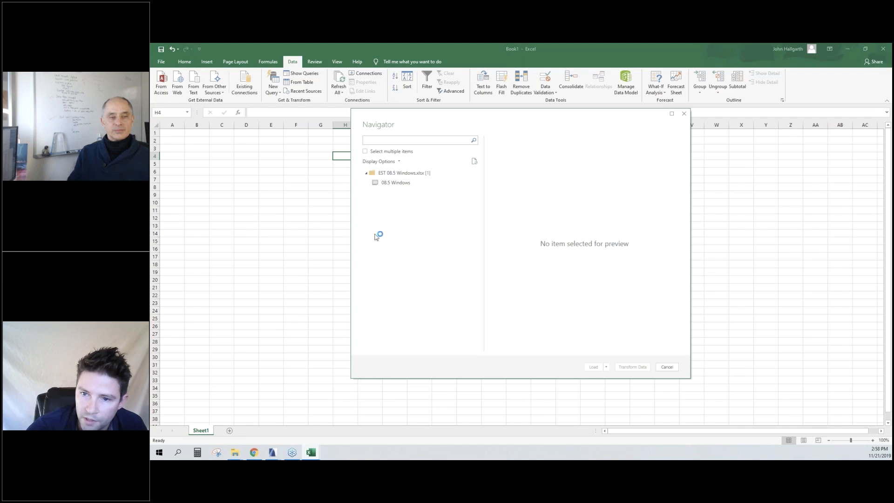
# - Load the 08.5 Windows sheet from the source file into the new workbook as a table
pyautogui.click(391, 184)
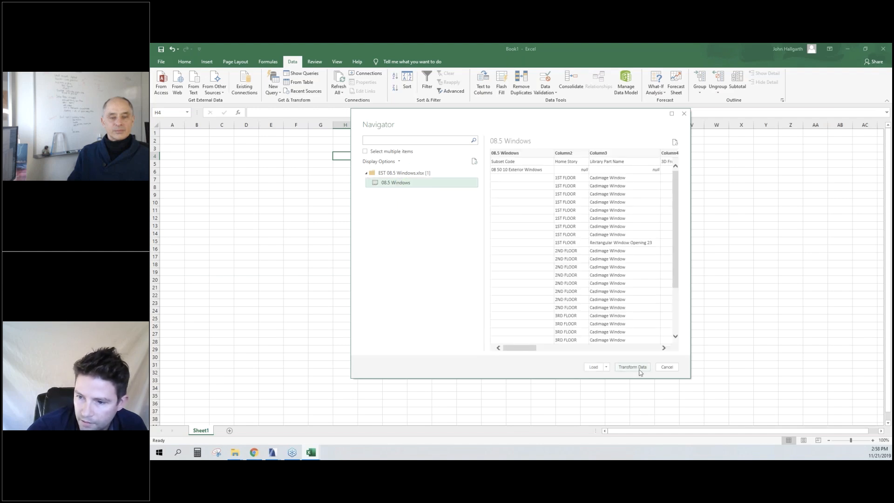
pyautogui.click(594, 367)
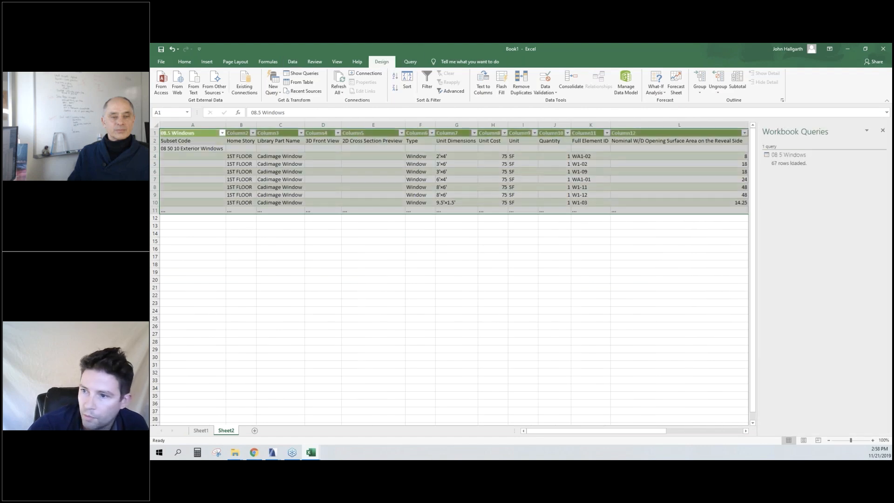
pyautogui.click(513, 277)
# - Examine the imported windows table on Sheet2, checking its columns and how many window rows it holds
pyautogui.scroll(-5, 287, 224)
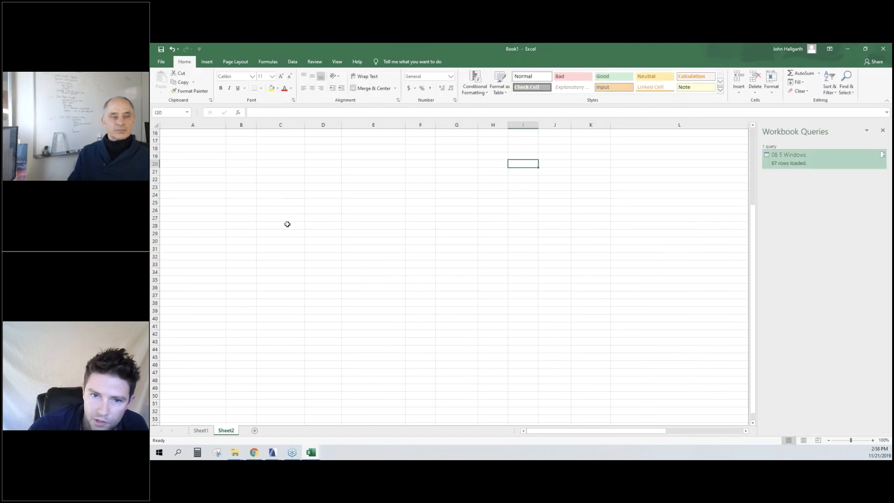
pyautogui.scroll(5, 289, 208)
pyautogui.click(323, 287)
pyautogui.scroll(-6, 235, 243)
pyautogui.scroll(6, 230, 243)
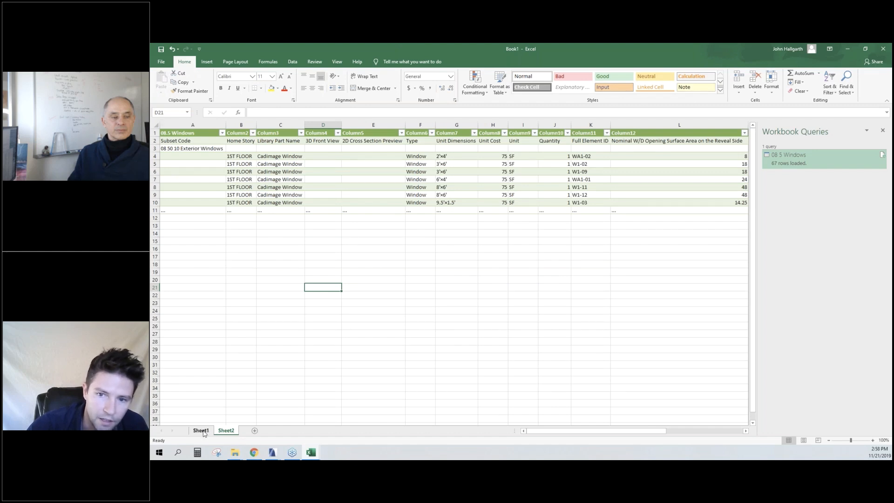
pyautogui.click(226, 430)
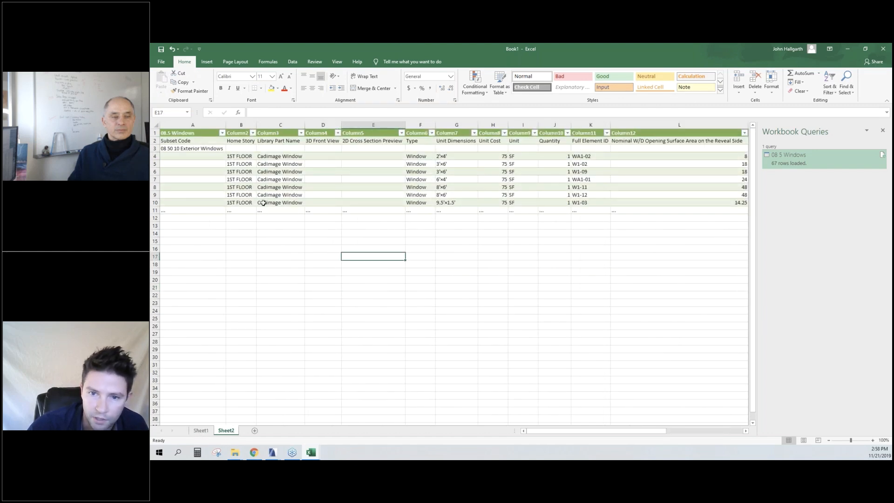
pyautogui.click(307, 231)
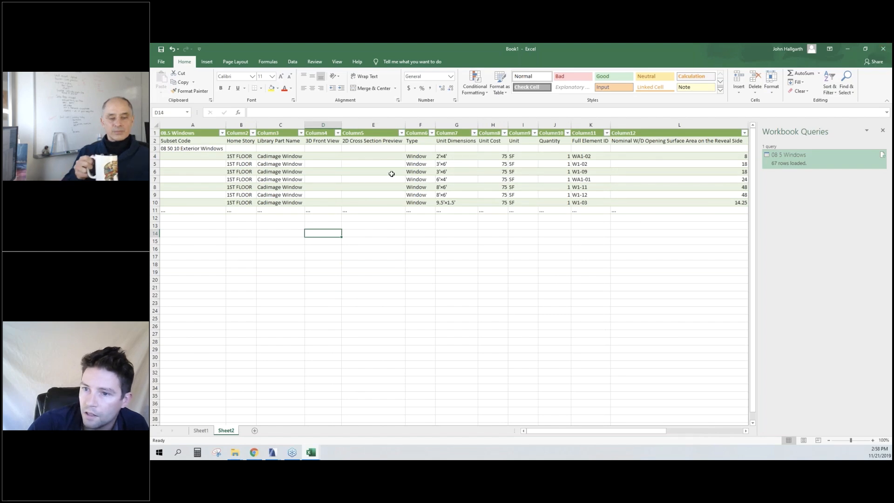
pyautogui.keyDown('ctrl'); pyautogui.scroll(-1, 384, 174); pyautogui.keyUp('ctrl')
pyautogui.keyDown('ctrl'); pyautogui.scroll(2, 376, 180); pyautogui.keyUp('ctrl')
pyautogui.keyDown('ctrl'); pyautogui.scroll(-2, 339, 179); pyautogui.keyUp('ctrl')
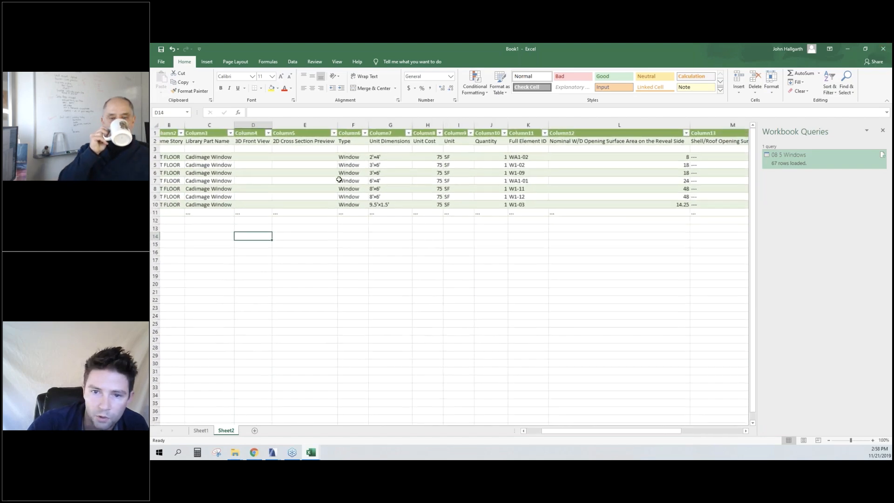
pyautogui.keyDown('ctrl'); pyautogui.scroll(-1, 350, 208); pyautogui.keyUp('ctrl')
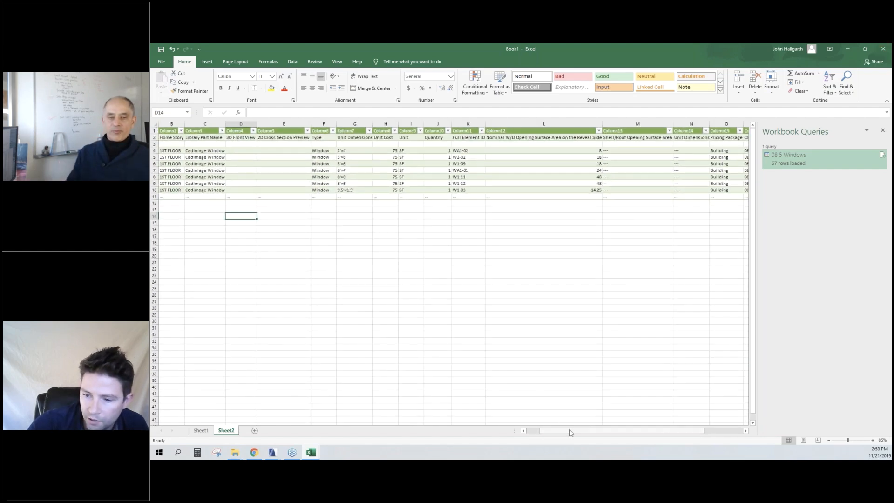
pyautogui.moveTo(569, 432); pyautogui.dragTo(531, 432)
pyautogui.click(339, 268)
pyautogui.moveTo(194, 196); pyautogui.dragTo(349, 197)
pyautogui.click(349, 197)
pyautogui.click(422, 275)
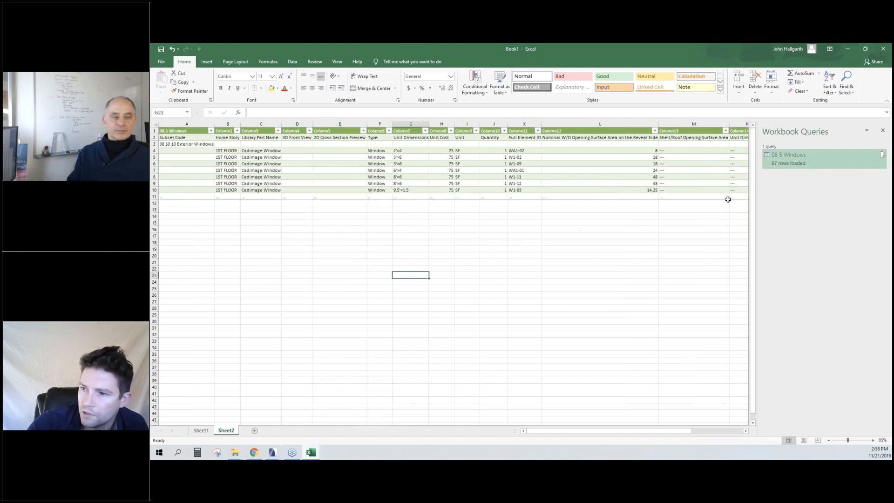
# - Check which actions are available for the 08.5 Windows workbook query
pyautogui.click(790, 162)
pyautogui.rightClick(790, 163)
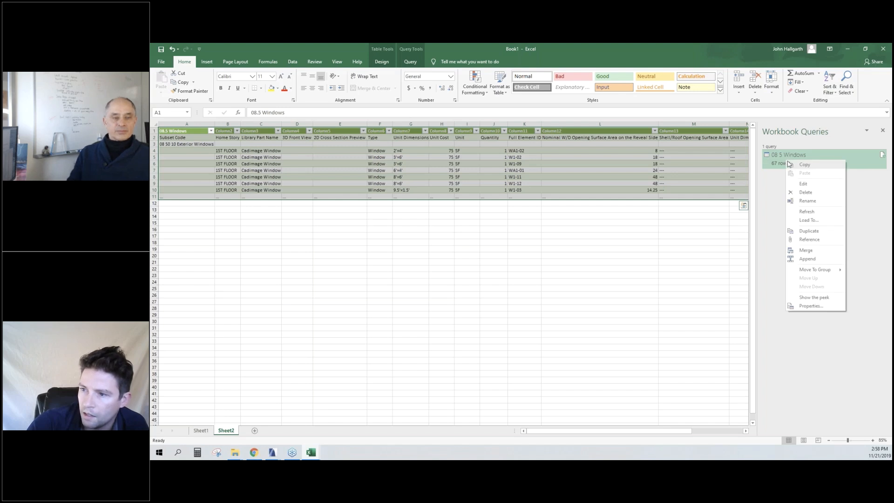
pyautogui.click(618, 248)
# - Switch to ARCHICAD and save the EST 08.5 Windows schedule to the Desktop as tabbed text, EST 08.5 Windows.txt
pyautogui.click(847, 49)
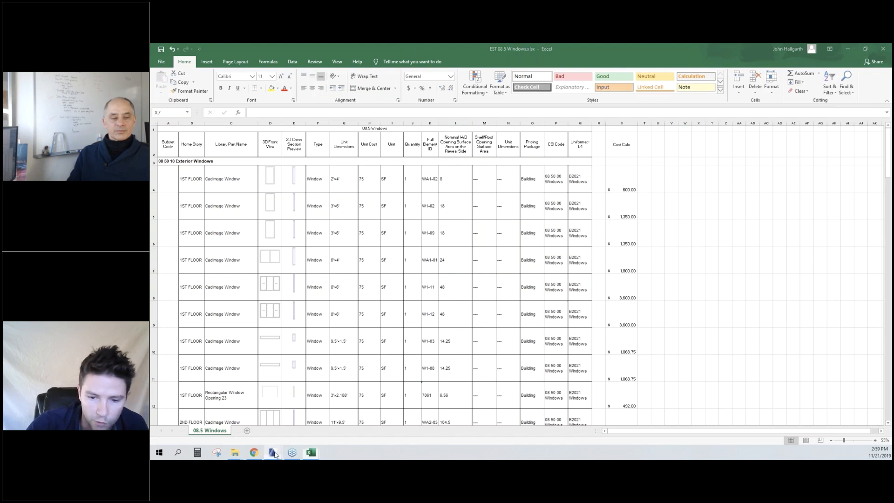
pyautogui.moveTo(279, 453)
pyautogui.click(205, 414)
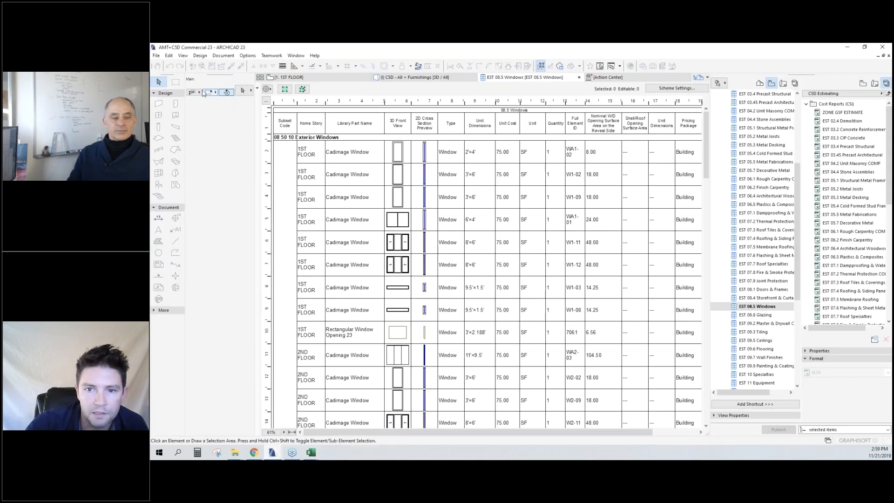
pyautogui.click(157, 55)
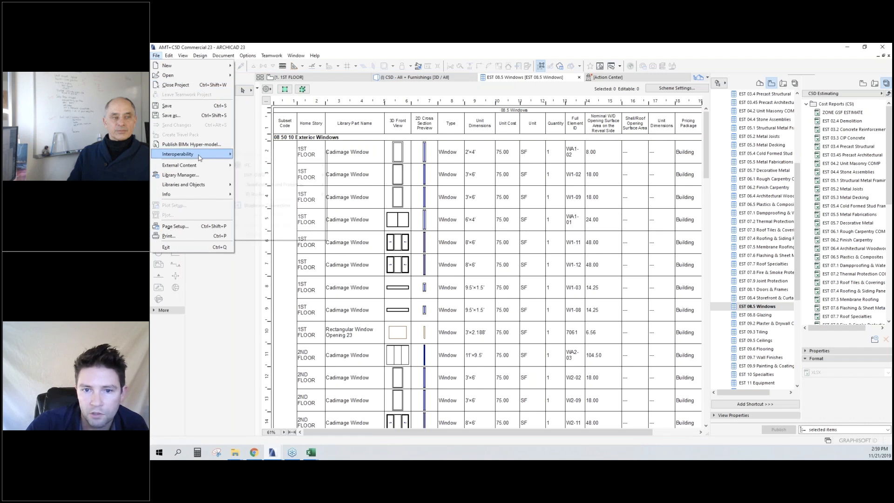
pyautogui.click(183, 116)
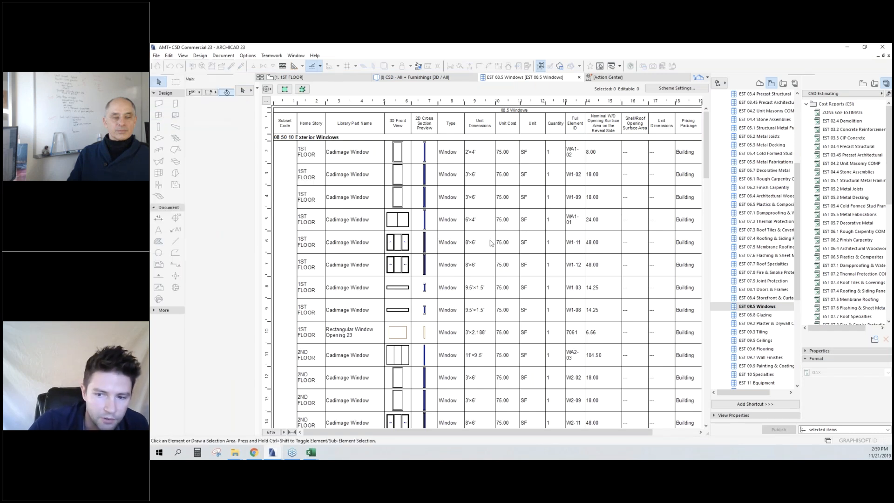
pyautogui.click(467, 293)
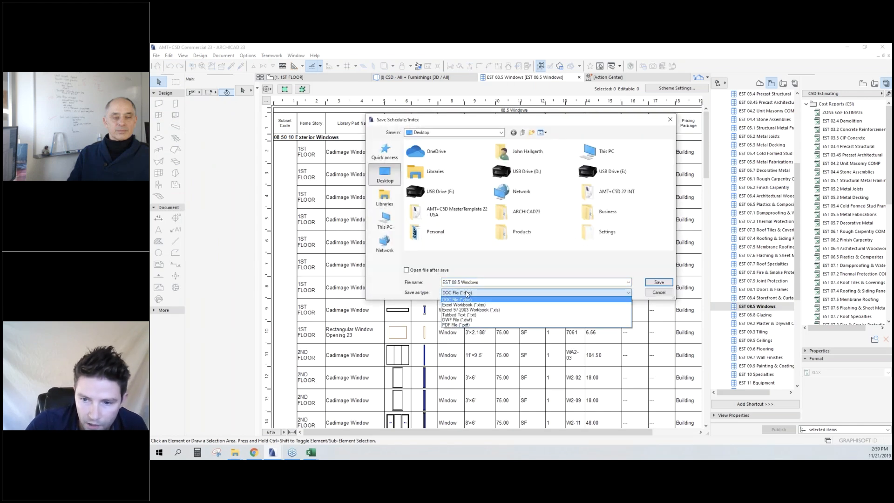
pyautogui.click(478, 317)
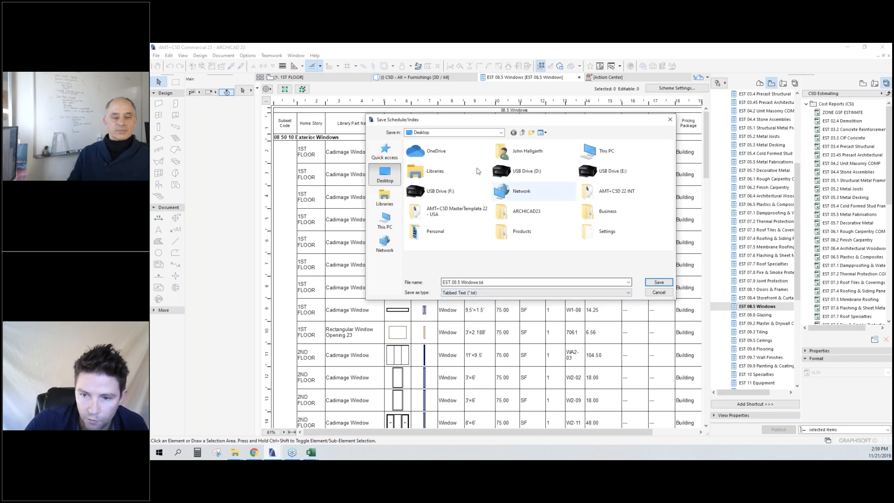
pyautogui.click(659, 282)
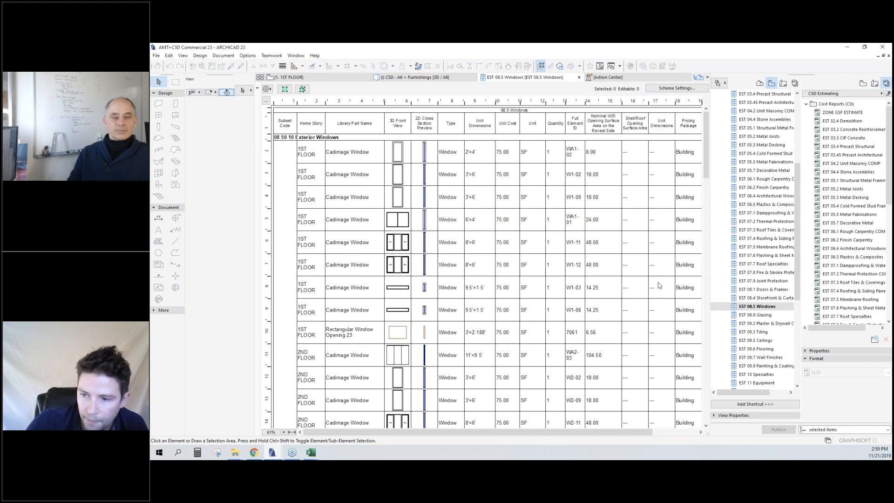
# - Switch to Excel and create a new blank workbook
pyautogui.click(307, 458)
pyautogui.click(363, 424)
pyautogui.click(165, 64)
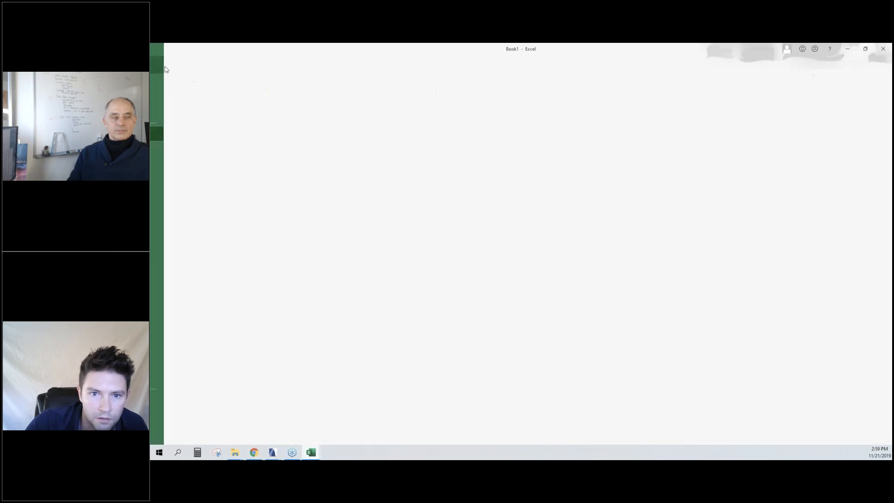
pyautogui.click(170, 95)
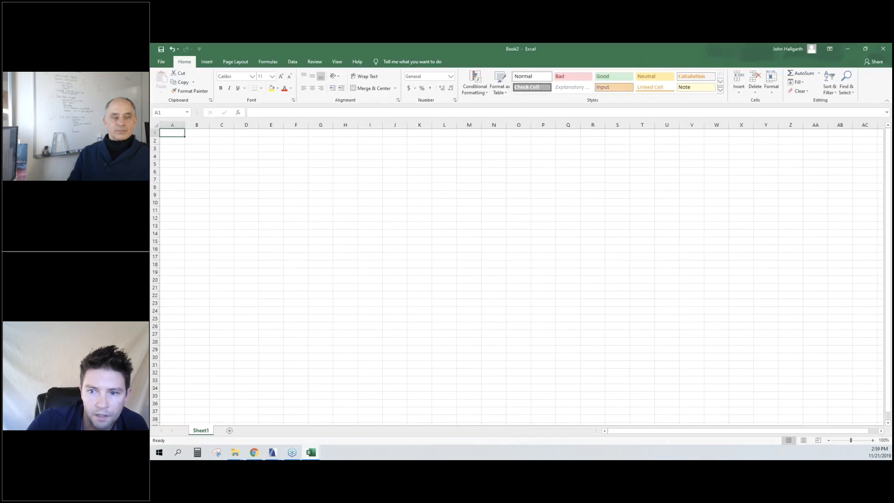
# - Import EST 08.5 Windows.txt from the Desktop as delimited text into the existing worksheet, starting at cell I7
pyautogui.click(309, 201)
pyautogui.click(362, 179)
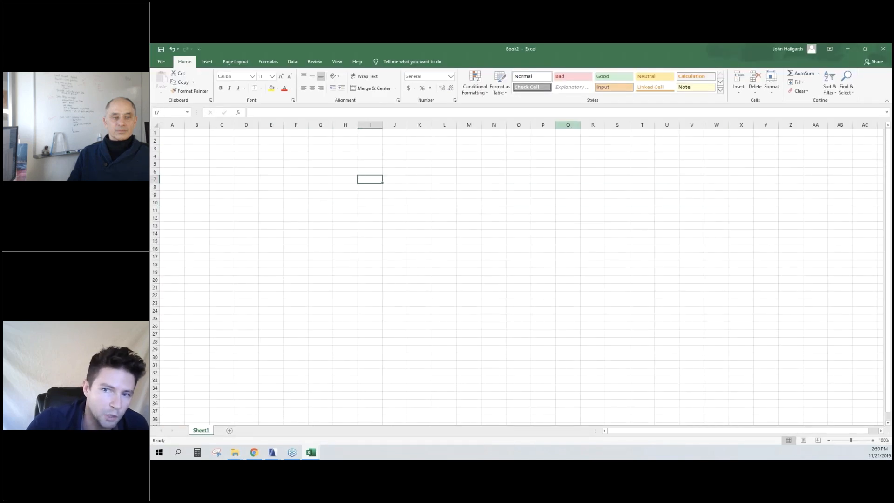
pyautogui.click(292, 62)
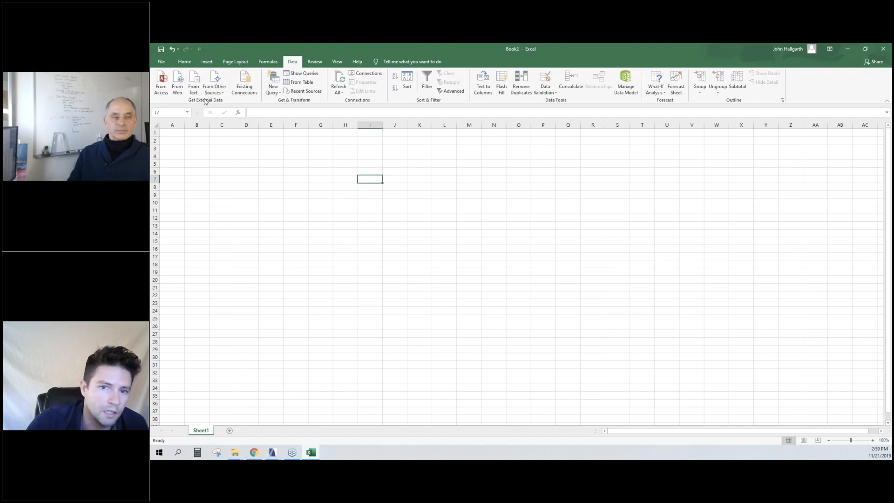
pyautogui.click(194, 89)
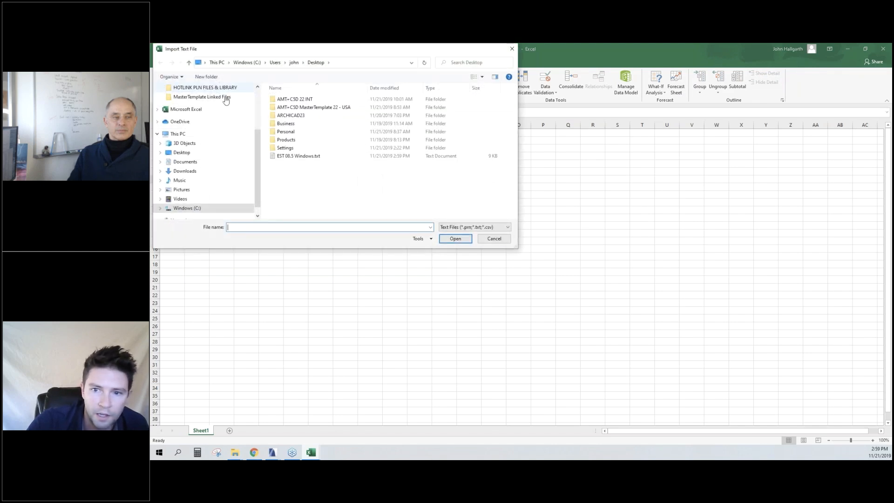
pyautogui.click(297, 155)
pyautogui.click(458, 240)
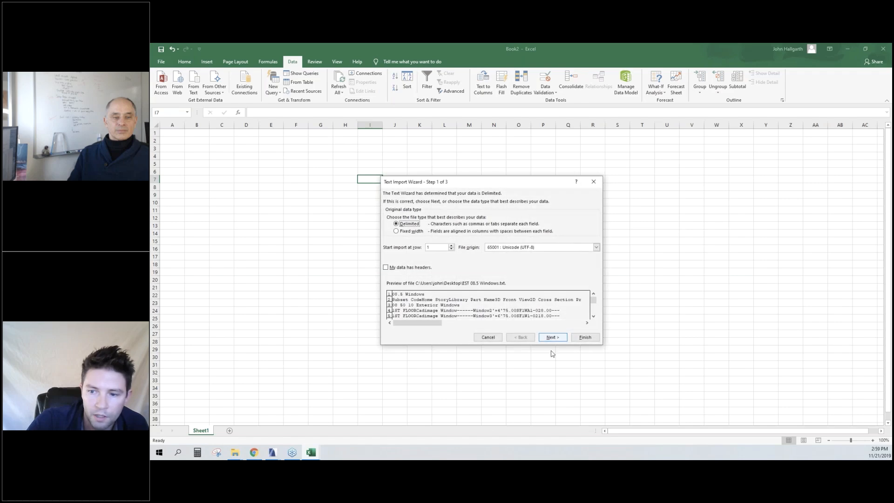
pyautogui.click(585, 337)
pyautogui.click(500, 304)
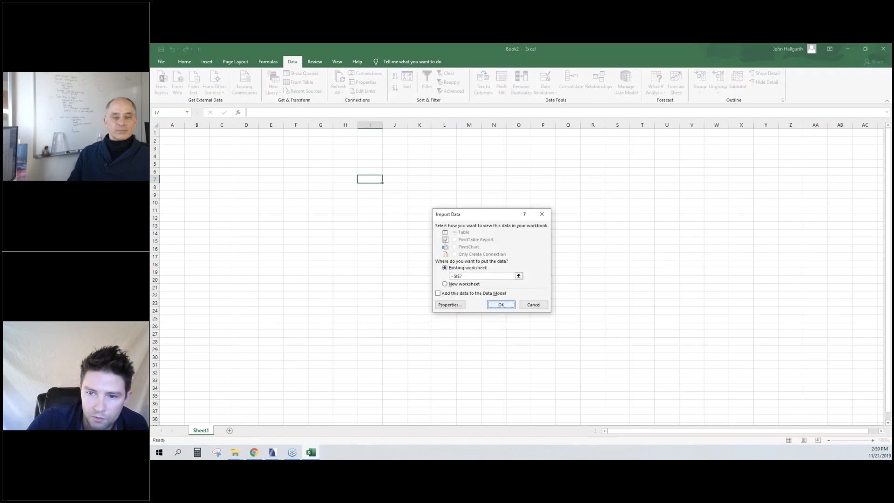
pyautogui.click(413, 257)
pyautogui.keyDown('ctrl'); pyautogui.scroll(-2, 385, 264); pyautogui.keyUp('ctrl')
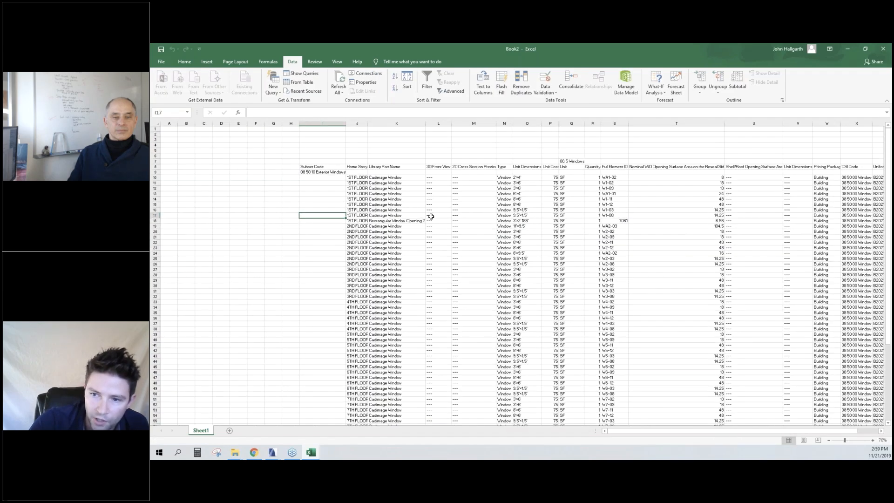
pyautogui.hscroll(3, 322, 188)
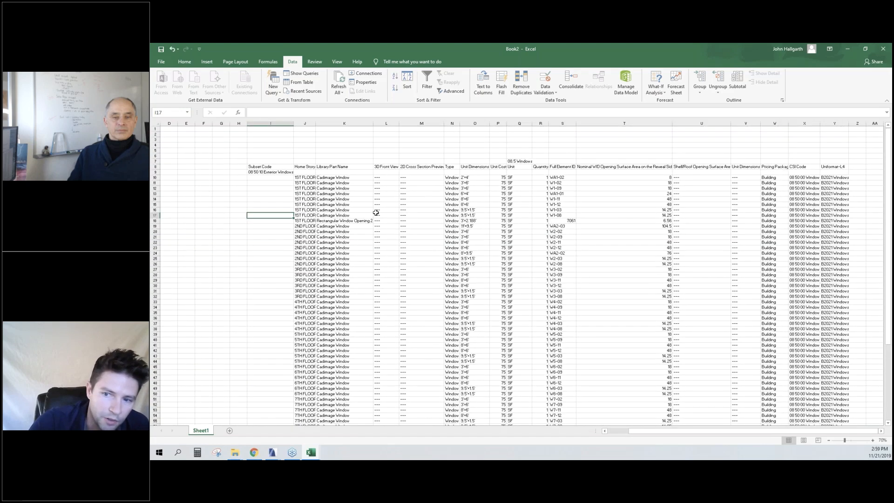
# - Widen column E and enter the heading Cost Calculation in cell E8, beside the imported data
pyautogui.click(233, 166)
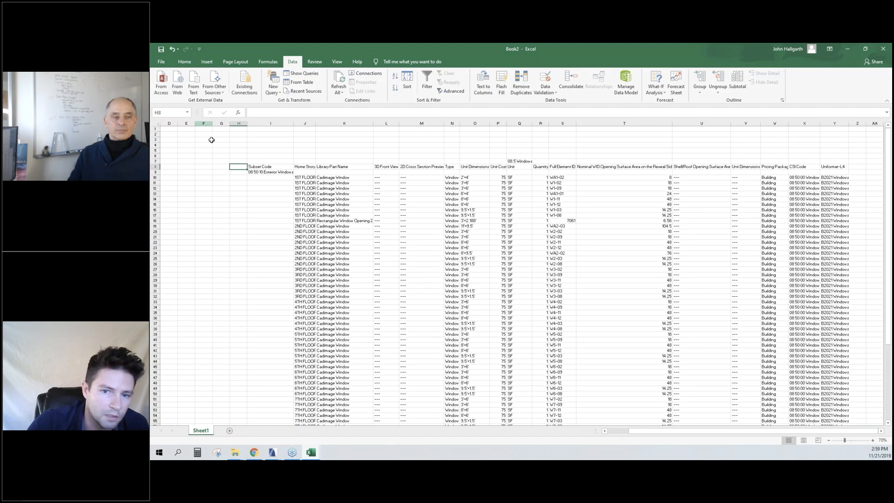
pyautogui.click(220, 168)
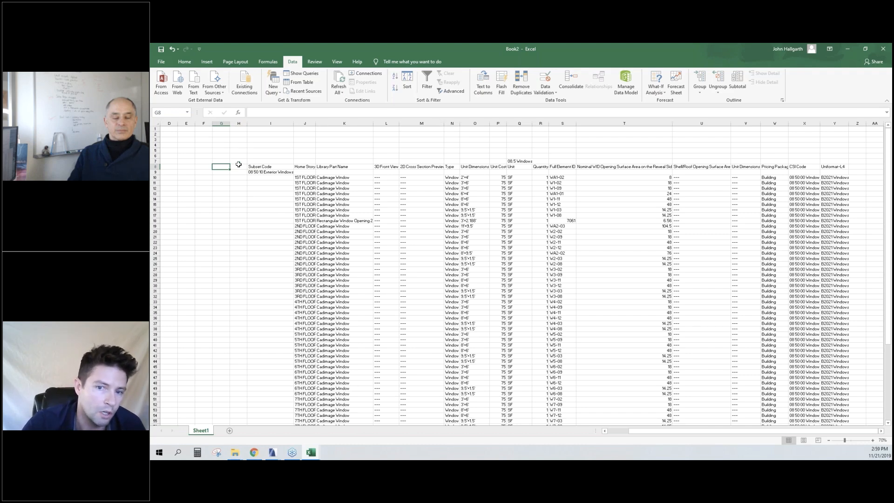
pyautogui.click(207, 166)
pyautogui.click(189, 166)
pyautogui.click(200, 167)
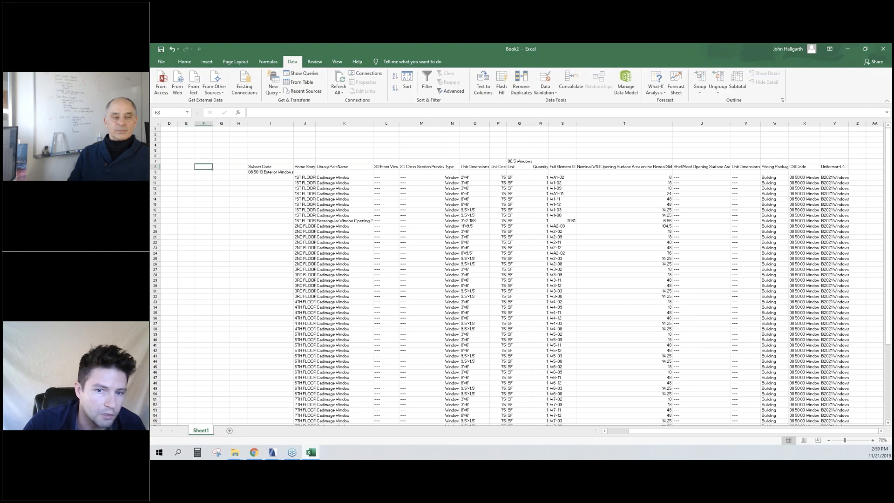
pyautogui.click(186, 166)
pyautogui.moveTo(195, 124); pyautogui.dragTo(224, 130)
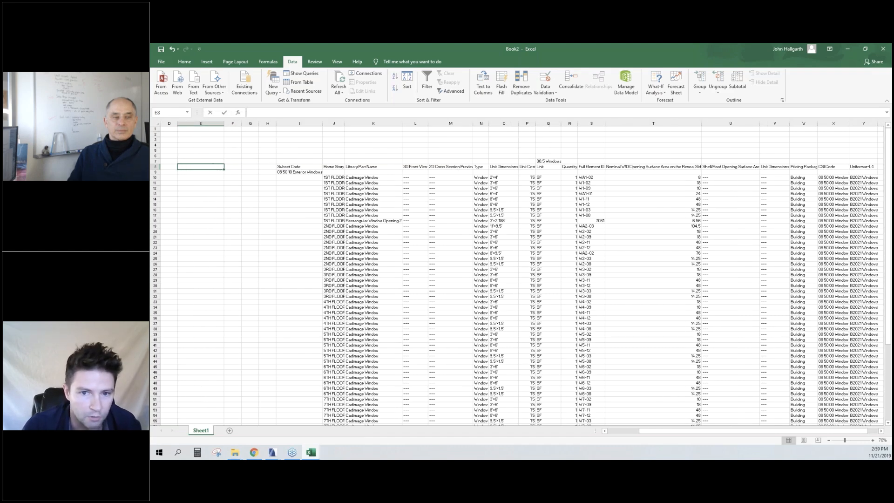
pyautogui.write('To')
pyautogui.write('ost C')
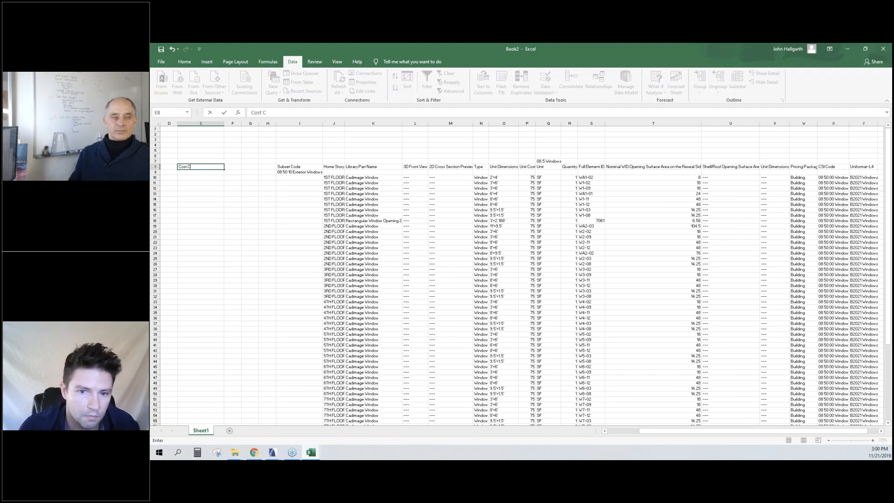
pyautogui.write('alculation')
pyautogui.press('Return')
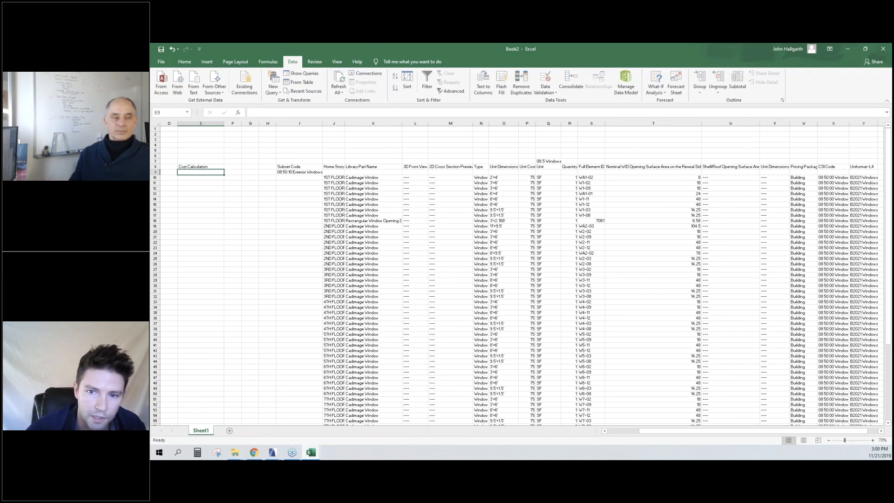
pyautogui.moveTo(200, 172); pyautogui.dragTo(275, 286)
pyautogui.click(299, 285)
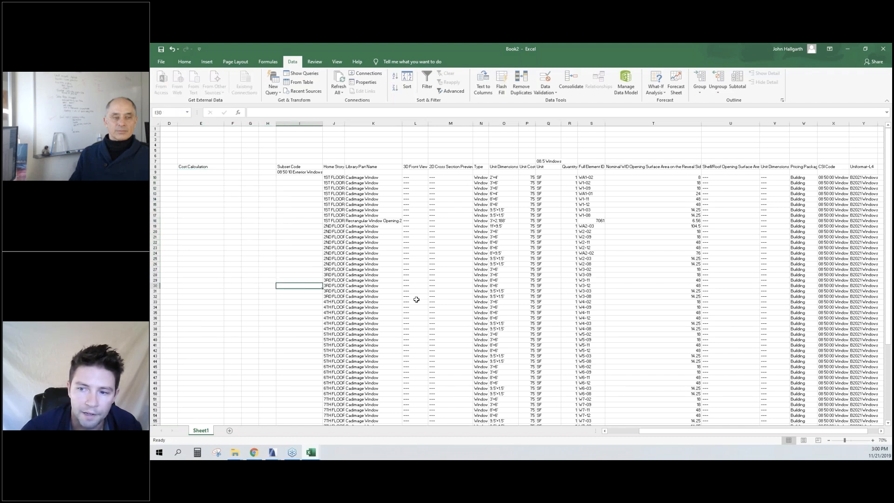
pyautogui.click(450, 296)
pyautogui.click(532, 182)
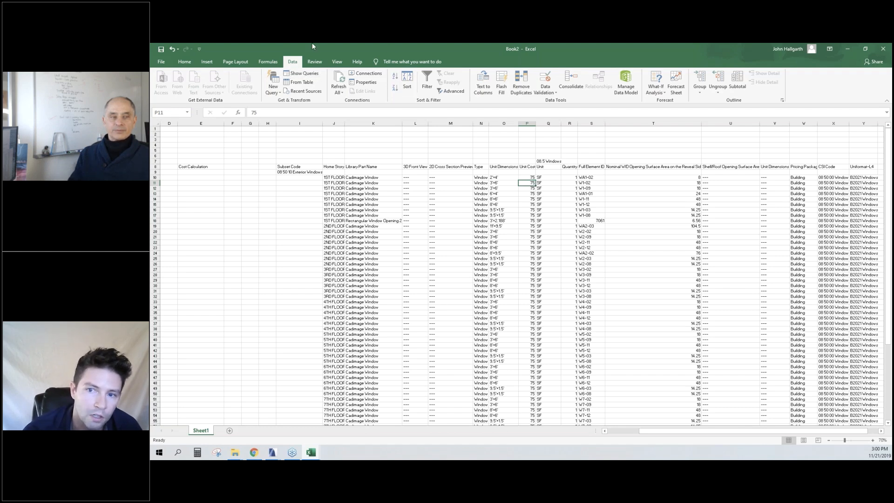
# - Try to refresh all of the workbook's imported data
pyautogui.click(338, 80)
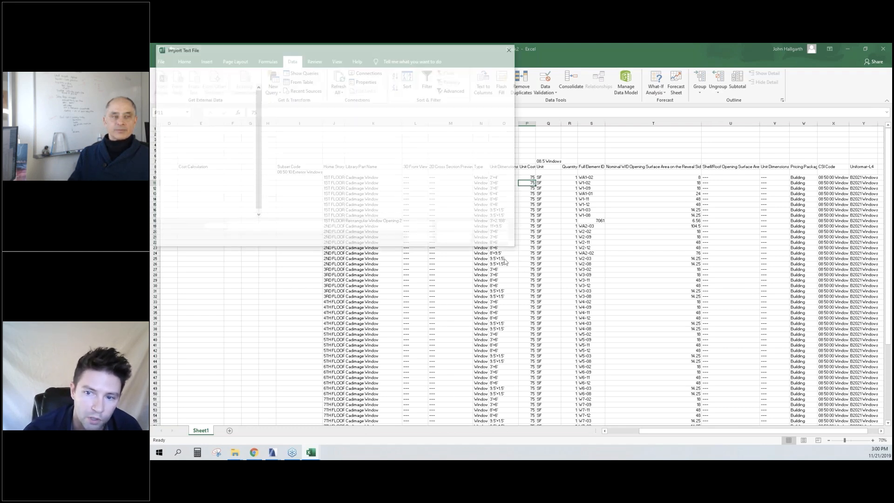
pyautogui.click(498, 236)
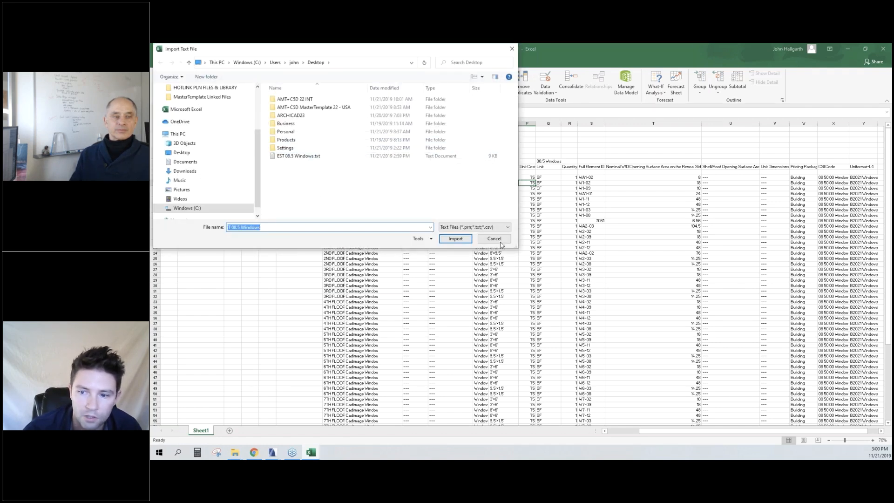
pyautogui.press('Escape')
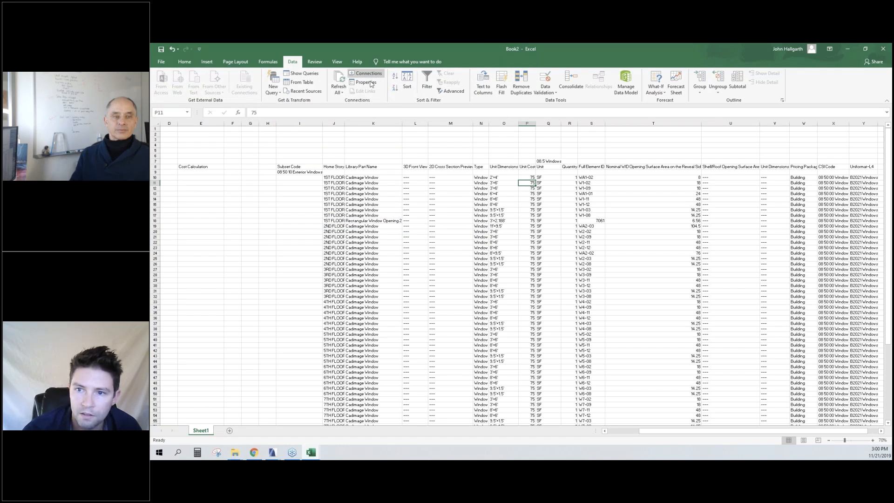
# - Turn off the prompt for file name on refresh for the EST 08.5 Windows workbook connection
pyautogui.click(365, 73)
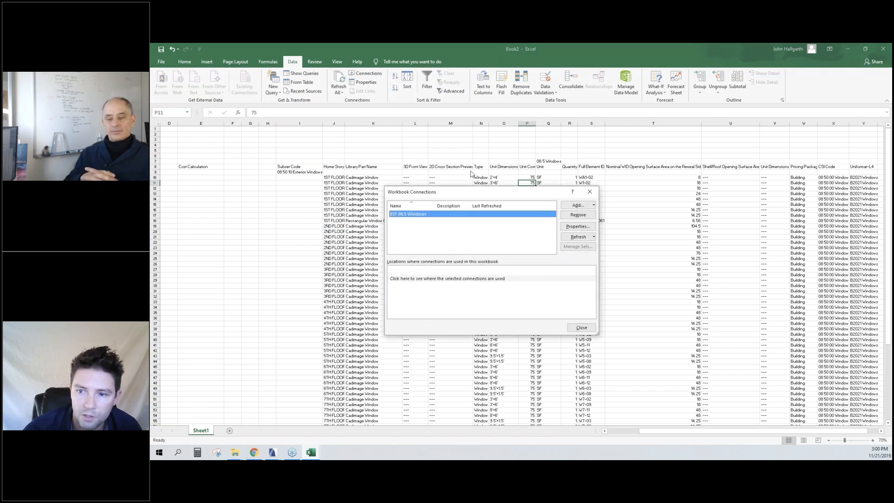
pyautogui.click(578, 226)
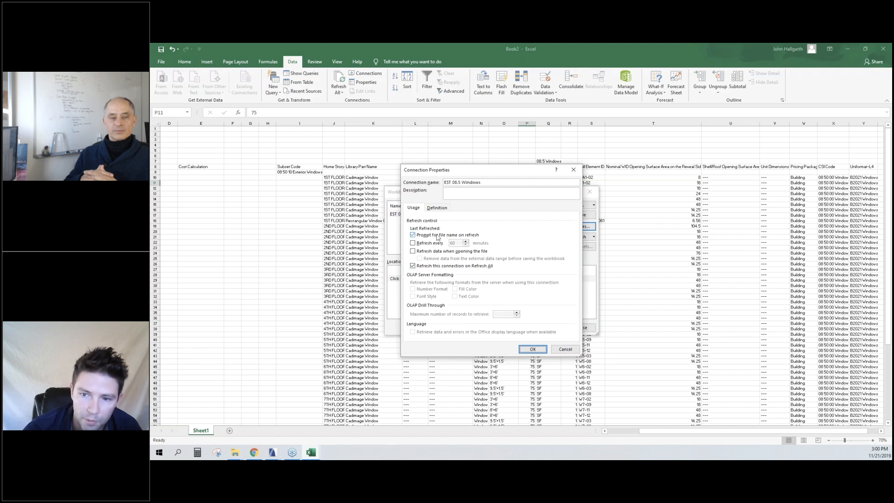
pyautogui.click(412, 235)
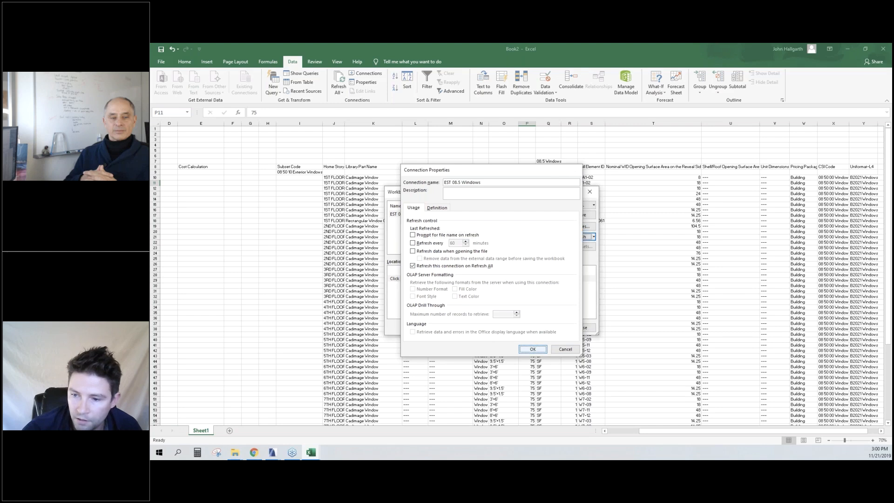
pyautogui.click(532, 349)
pyautogui.click(587, 327)
# - Test the link by clearing the imported cells K26:O41 and refreshing all data from the text file
pyautogui.click(368, 221)
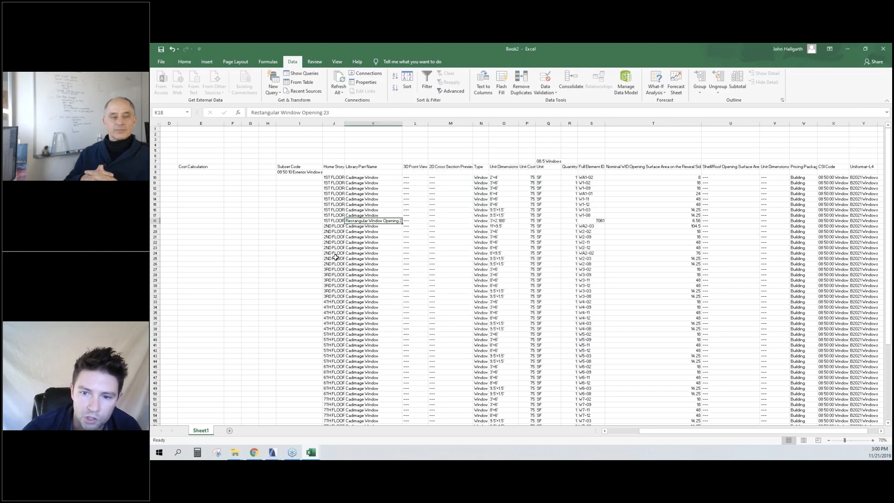
pyautogui.moveTo(349, 264); pyautogui.dragTo(516, 347)
pyautogui.press('Delete')
pyautogui.click(252, 259)
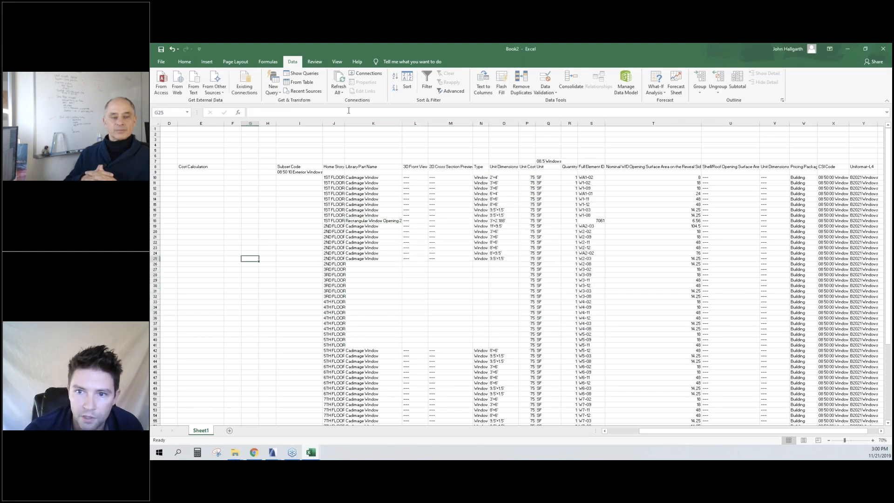
pyautogui.click(338, 81)
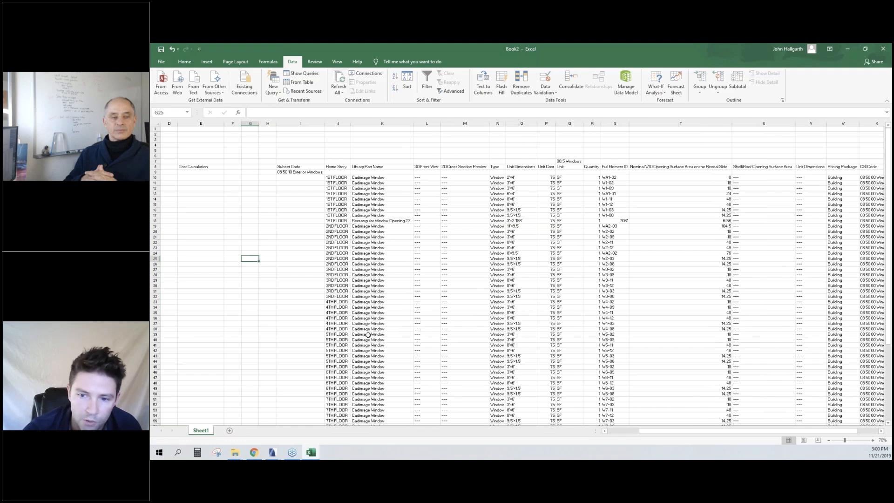
pyautogui.click(388, 242)
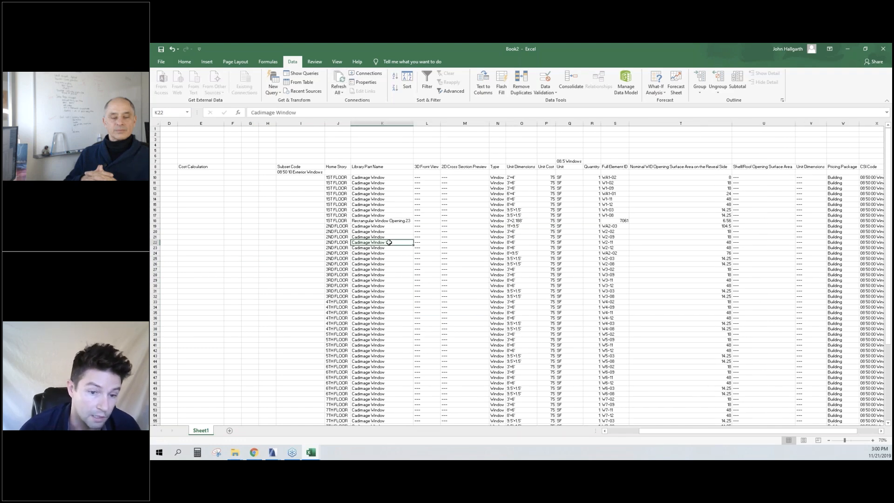
pyautogui.moveTo(200, 167); pyautogui.dragTo(321, 226)
pyautogui.click(459, 311)
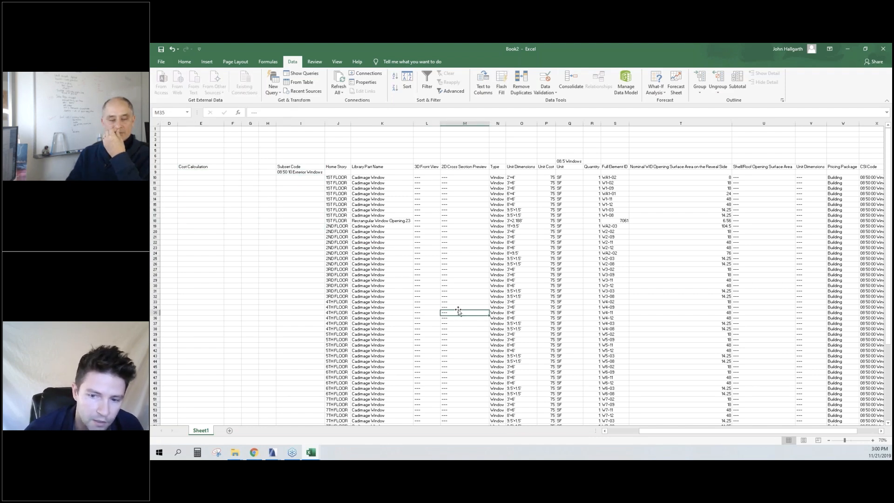
pyautogui.click(232, 226)
# - Close the Book2 and Book1 workbooks without saving them
pyautogui.doubleClick(579, 45)
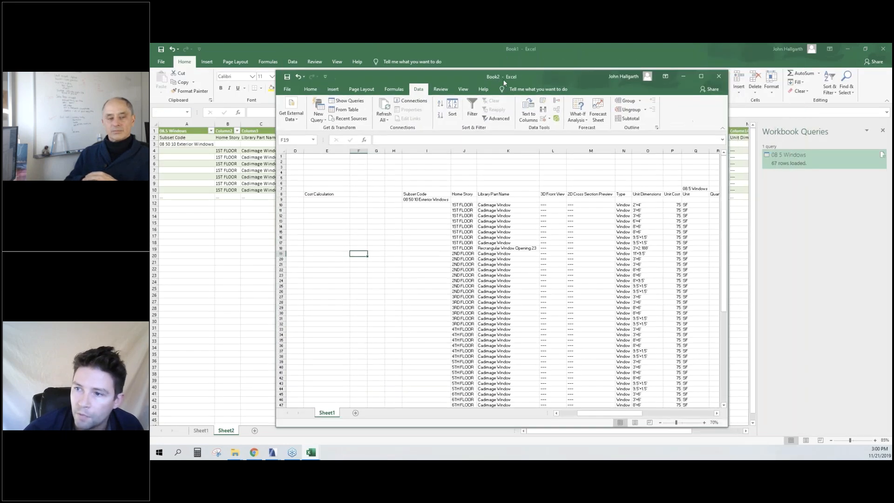
pyautogui.click(719, 78)
pyautogui.click(532, 309)
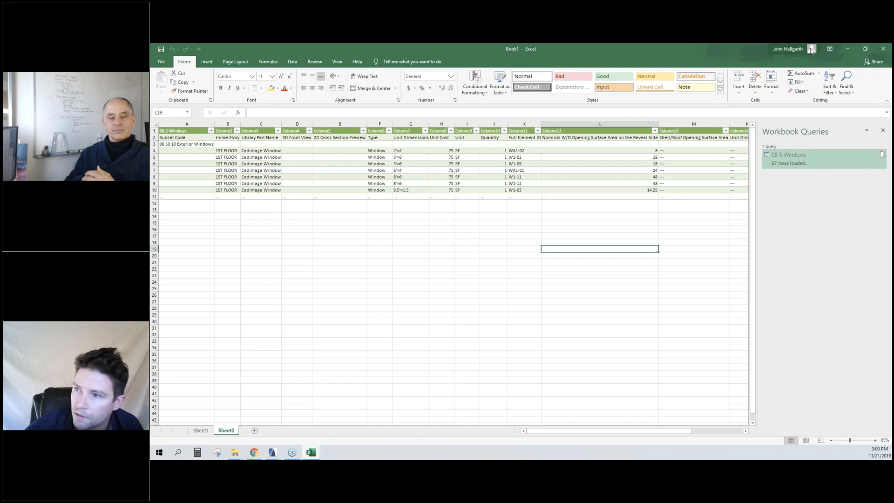
pyautogui.click(883, 49)
pyautogui.click(551, 302)
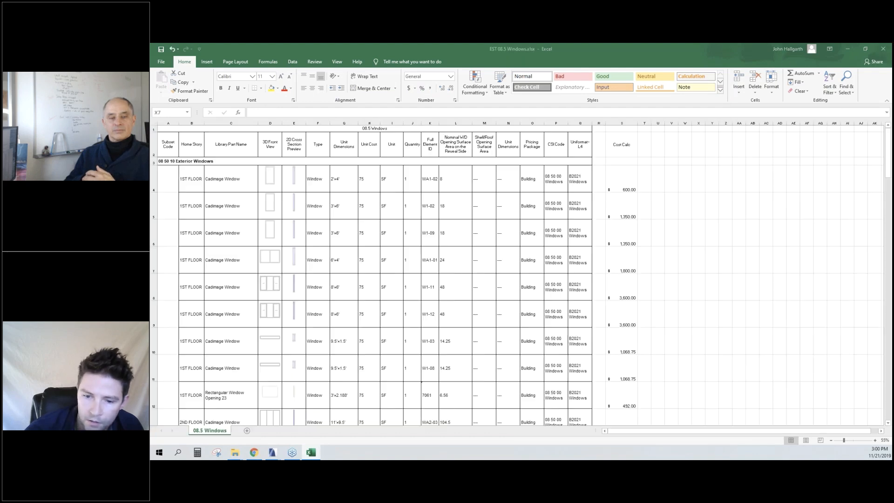
# - Open the recent workbook CSD-AMT 10 Story Estimate.xlsm
pyautogui.click(163, 61)
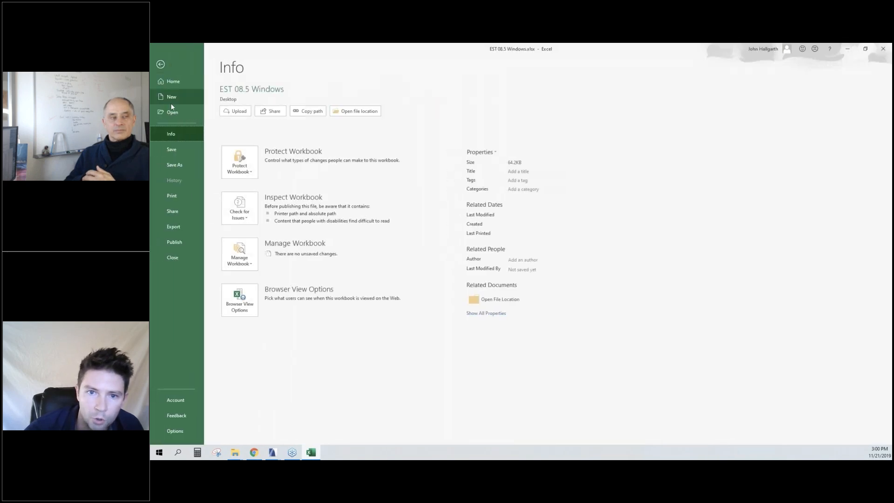
pyautogui.click(167, 111)
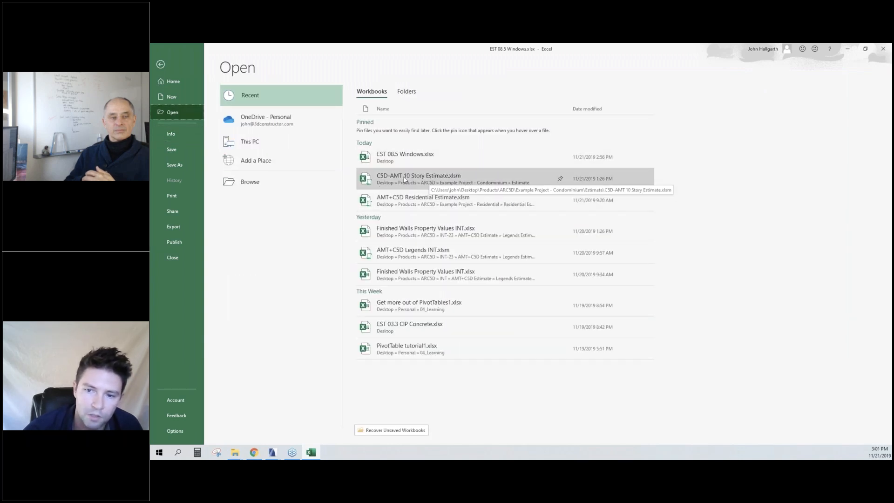
pyautogui.click(428, 183)
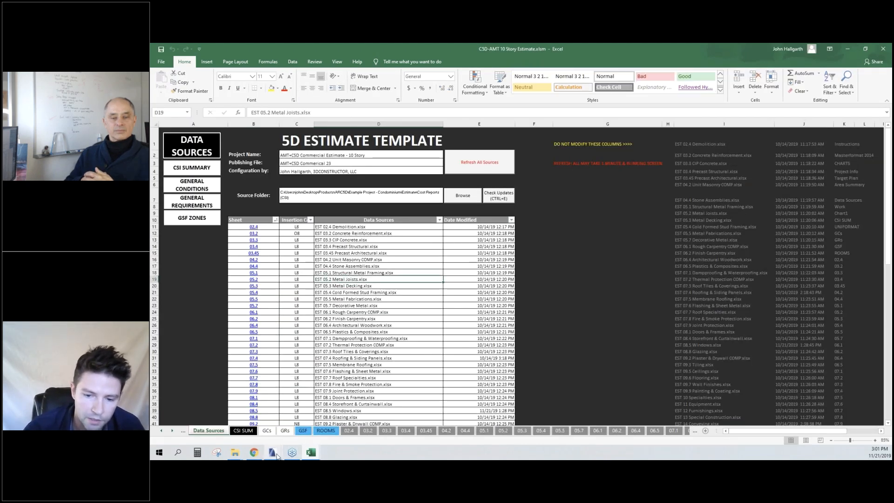
# - Switch to the AMT+C5D Commercial 23 project in ARCHICAD and check the output format options for the EST 06.1 Rough Carpentry report
pyautogui.moveTo(272, 452)
pyautogui.click(193, 417)
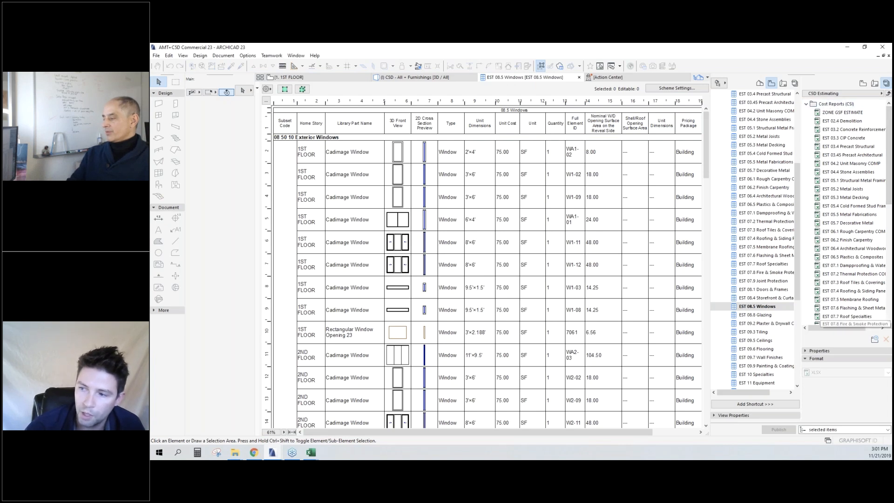
pyautogui.rightClick(820, 104)
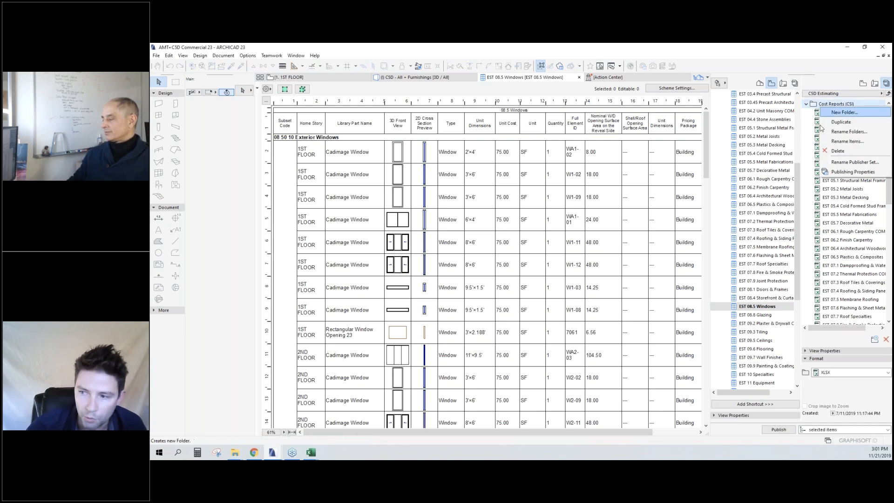
pyautogui.click(840, 247)
pyautogui.click(846, 232)
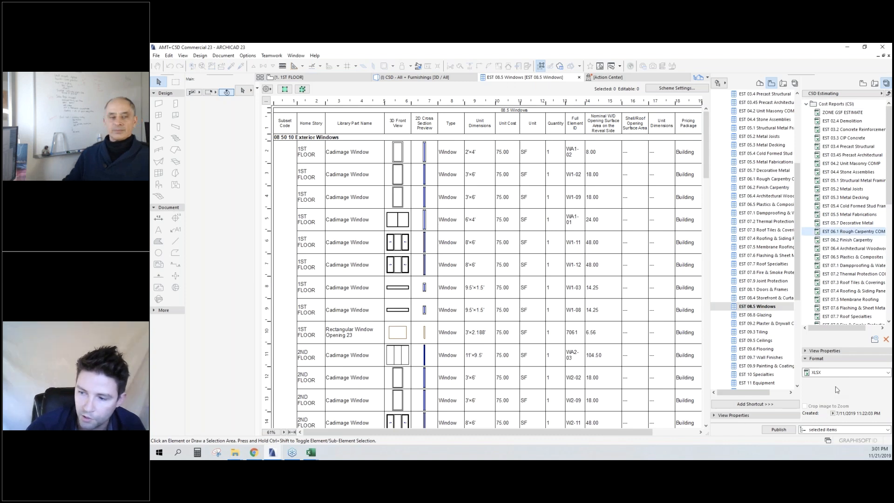
pyautogui.click(819, 373)
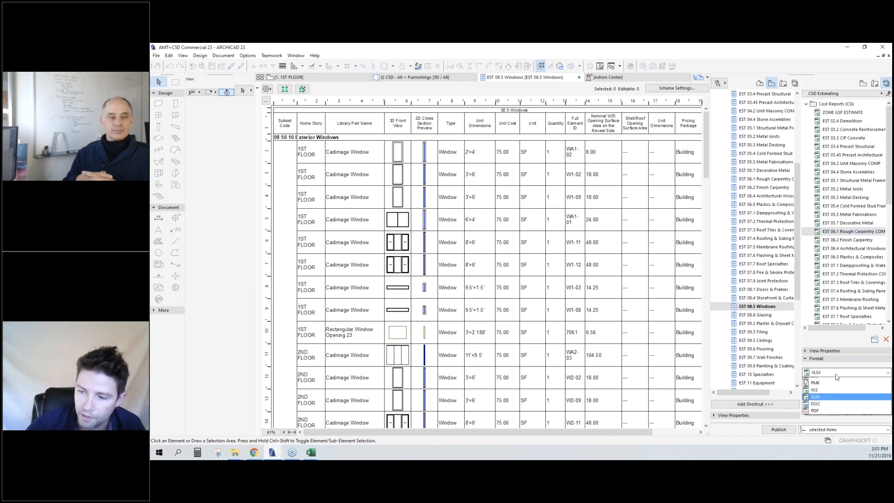
pyautogui.click(847, 232)
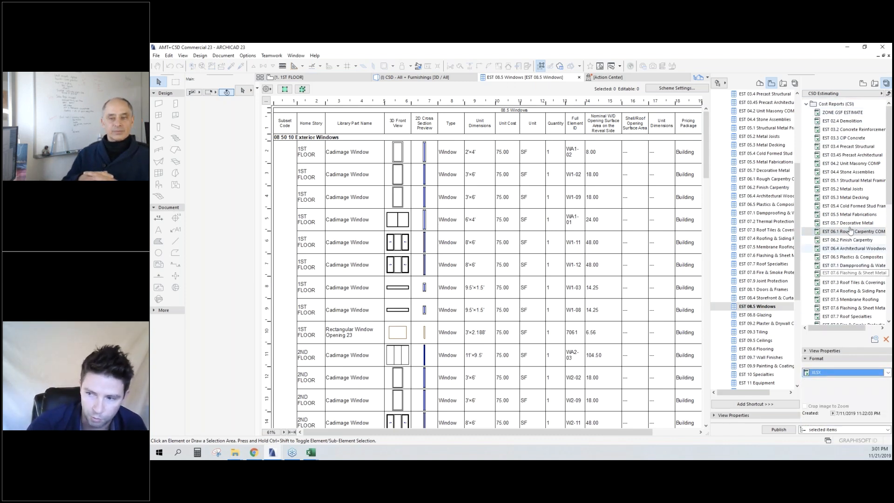
# - Inspect the publishing method and full save path of the Cost Reports (CSI) folder in the Publisher Set Properties, leaving them as they are
pyautogui.click(831, 104)
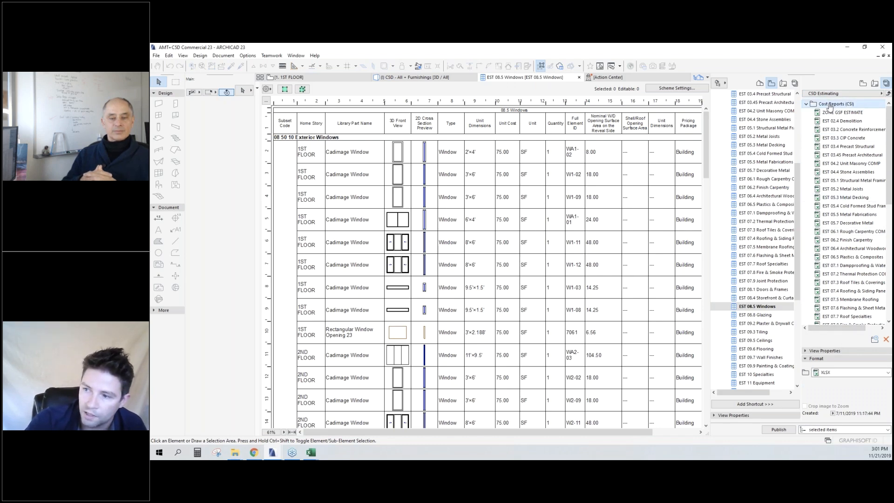
pyautogui.rightClick(829, 108)
pyautogui.click(849, 168)
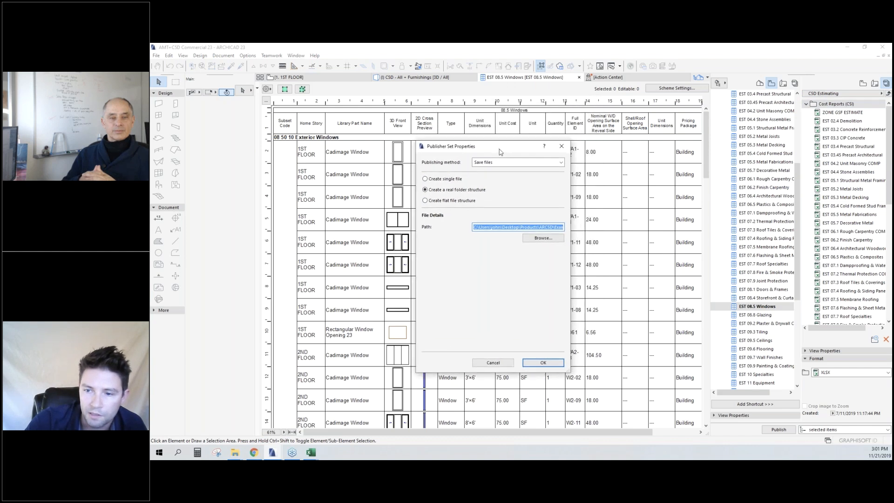
pyautogui.moveTo(568, 371); pyautogui.dragTo(659, 371)
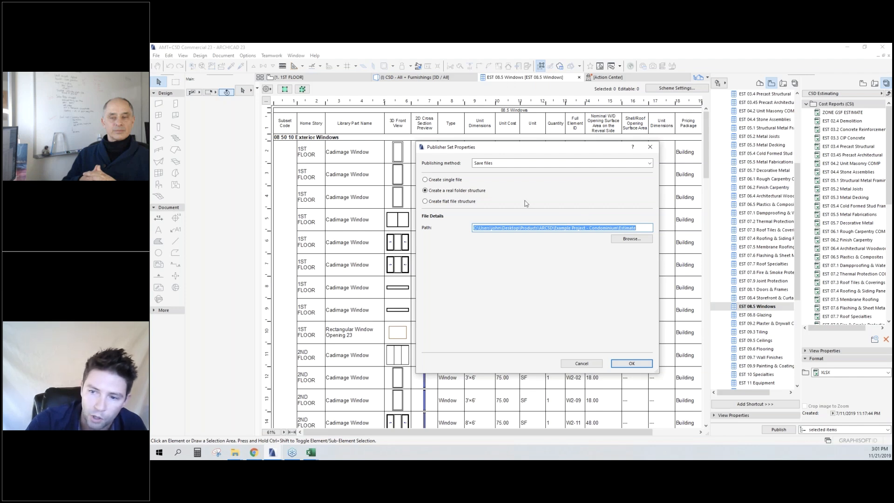
pyautogui.click(649, 147)
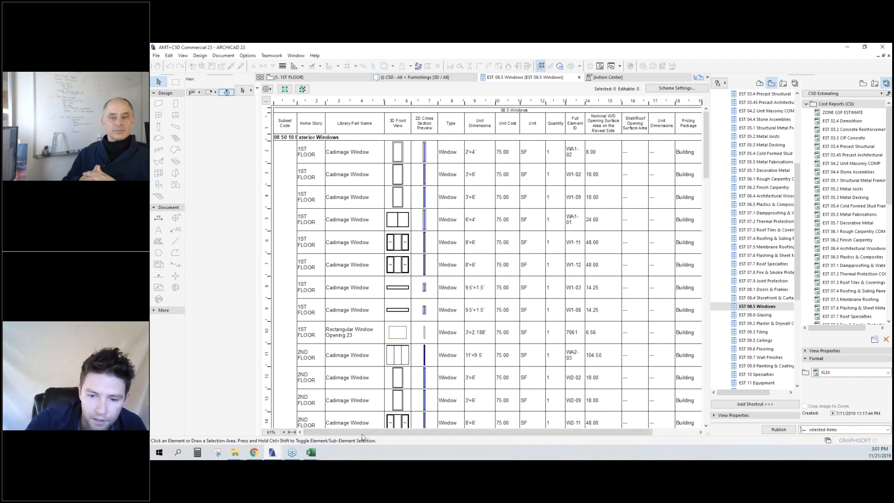
# - Switch to the CSD-AMT 10 Story Estimate.xlsm workbook in Excel and look over its Data Sources sheet
pyautogui.moveTo(311, 452)
pyautogui.click(351, 417)
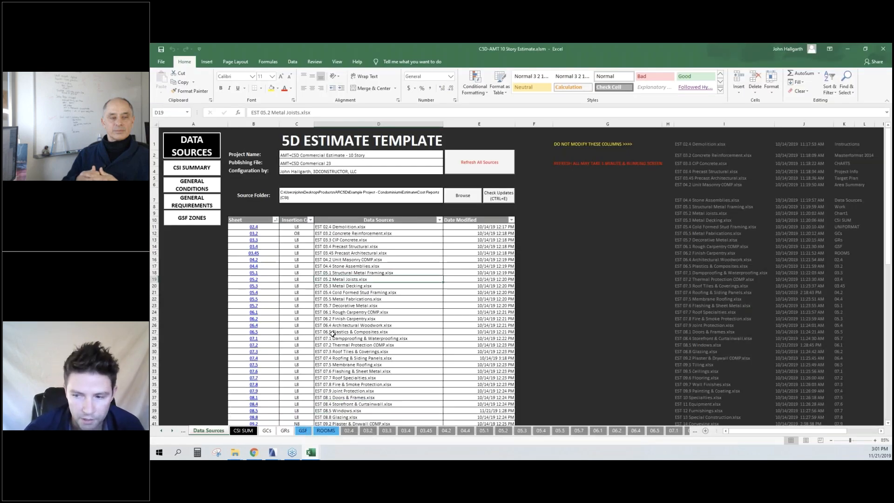
pyautogui.click(356, 292)
pyautogui.keyDown('ctrl'); pyautogui.scroll(-1, 347, 290); pyautogui.keyUp('ctrl')
pyautogui.keyDown('ctrl'); pyautogui.scroll(1, 346, 290); pyautogui.keyUp('ctrl')
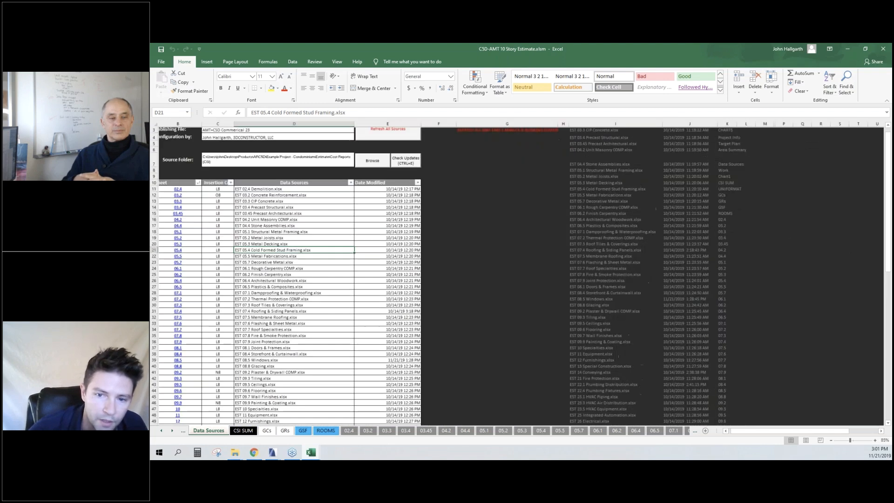
pyautogui.scroll(1, 244, 248)
pyautogui.moveTo(750, 433); pyautogui.dragTo(746, 434)
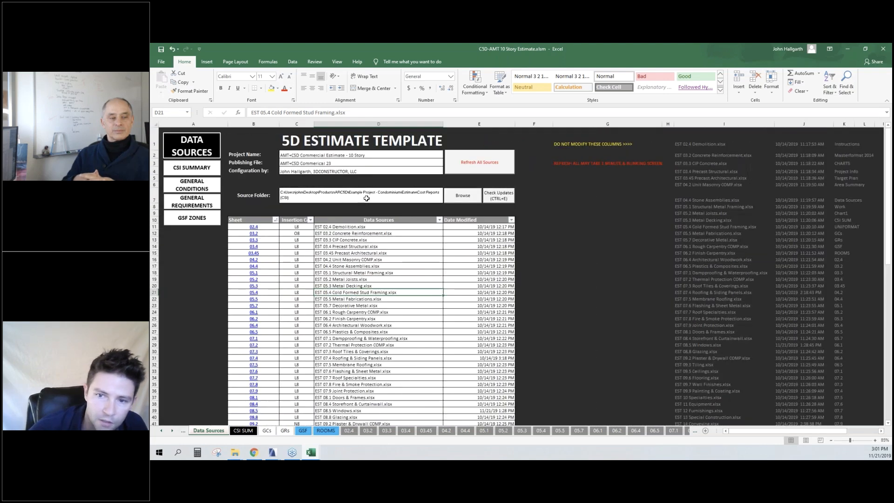
# - Inspect the source folder path in cell C7 and the folder chooser, closing the chooser without picking a folder
pyautogui.click(367, 197)
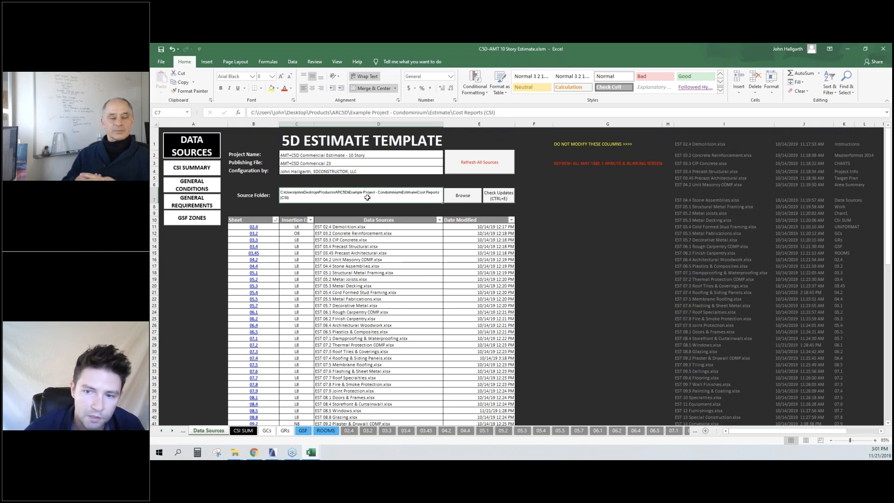
pyautogui.click(463, 196)
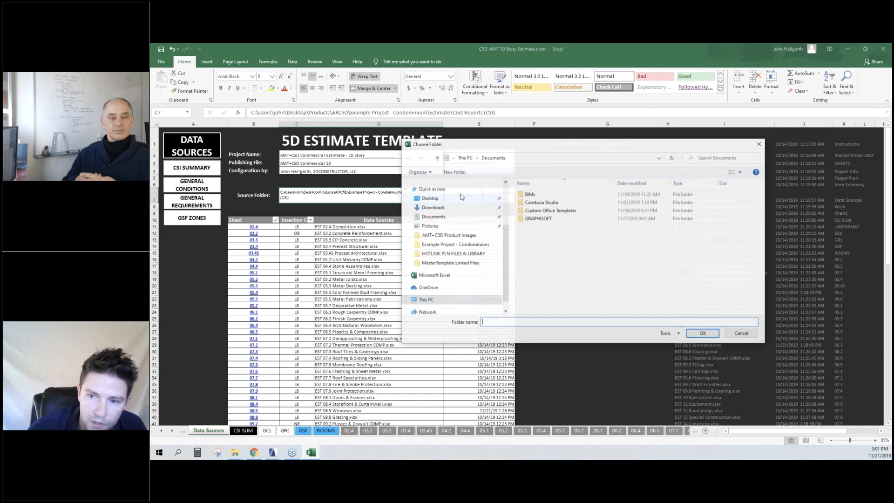
pyautogui.moveTo(510, 147); pyautogui.dragTo(471, 172)
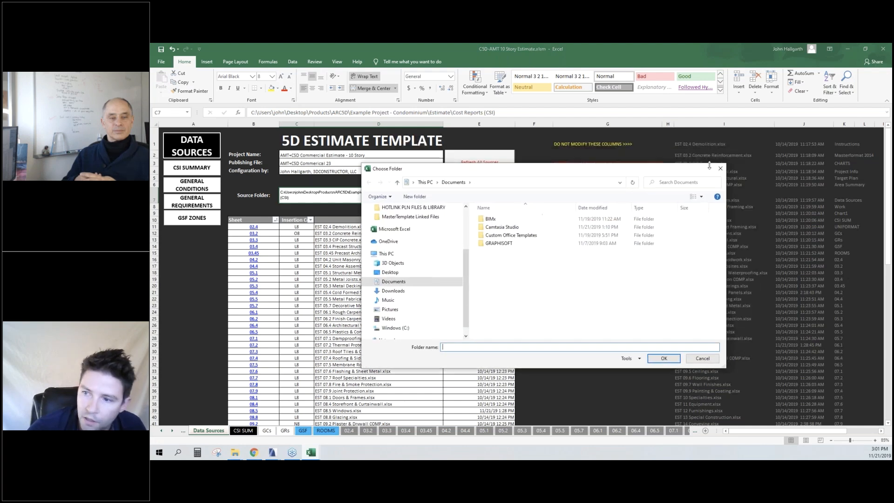
pyautogui.click(720, 170)
# - Review the whole list of report files in the Data Sources column, from EST 02.4 Demolition.xlsx down to ZONE ROOMS.xlsx
pyautogui.click(387, 233)
pyautogui.keyDown('ctrl'); pyautogui.scroll(-2, 328, 242); pyautogui.keyUp('ctrl')
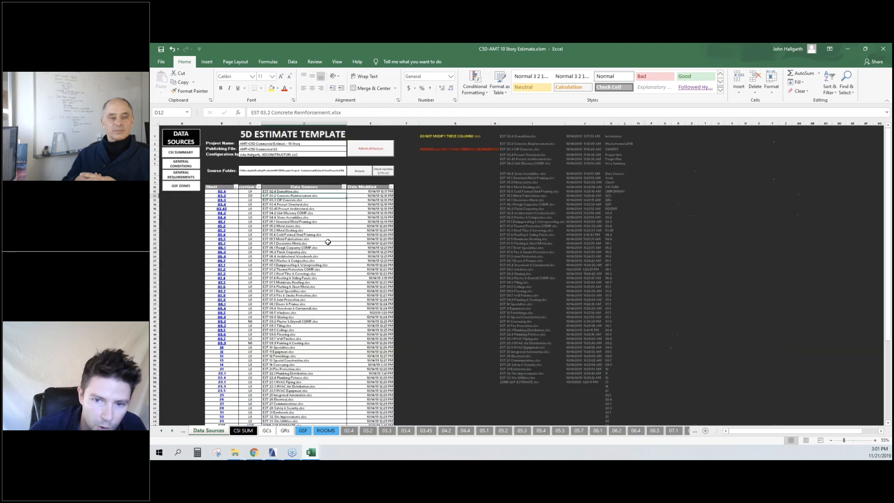
pyautogui.moveTo(283, 189); pyautogui.dragTo(293, 398)
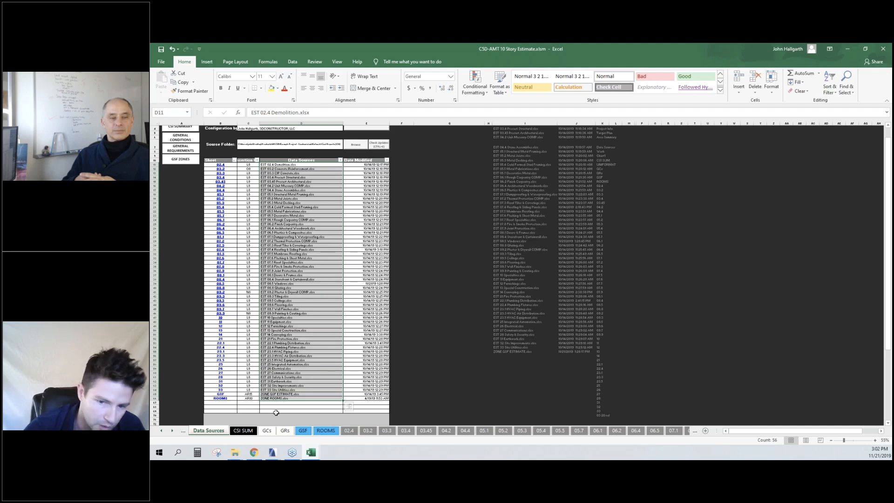
pyautogui.click(326, 250)
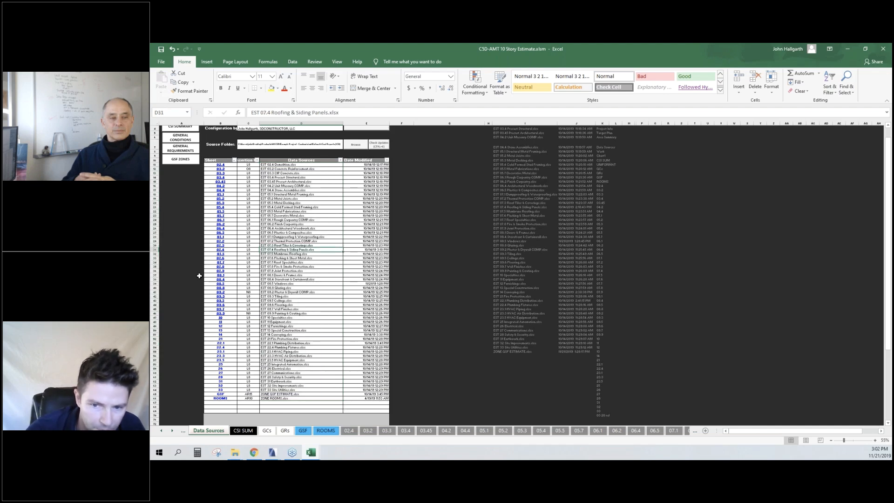
pyautogui.keyDown('ctrl'); pyautogui.scroll(1, 199, 276); pyautogui.keyUp('ctrl')
pyautogui.moveTo(752, 433); pyautogui.dragTo(744, 433)
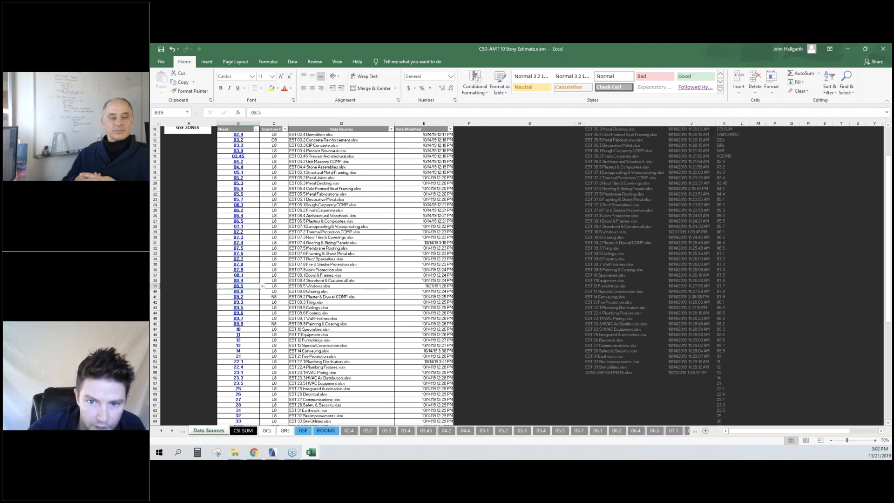
# - Open the 08.5 Windows & Skylights sheet from the data sources list and clear its imported data
pyautogui.click(238, 286)
pyautogui.click(292, 249)
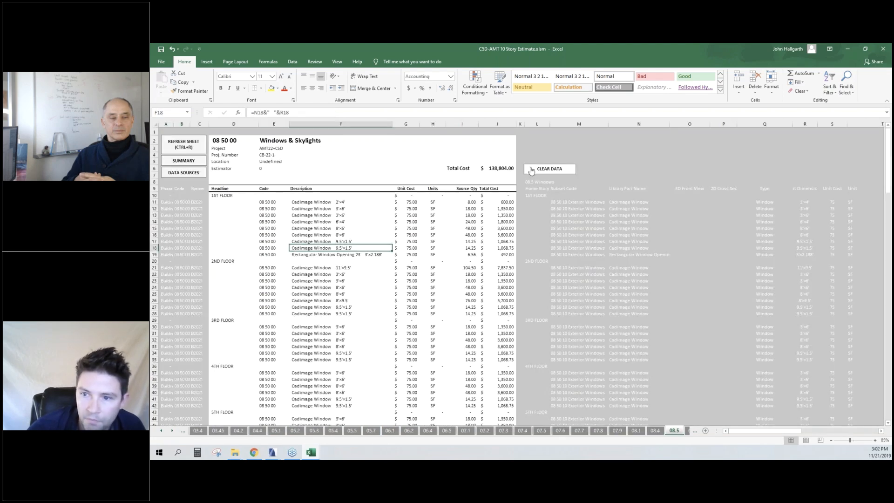
pyautogui.click(550, 171)
# - Try to refresh the 08.5 Windows & Skylights sheet from its source report
pyautogui.click(181, 141)
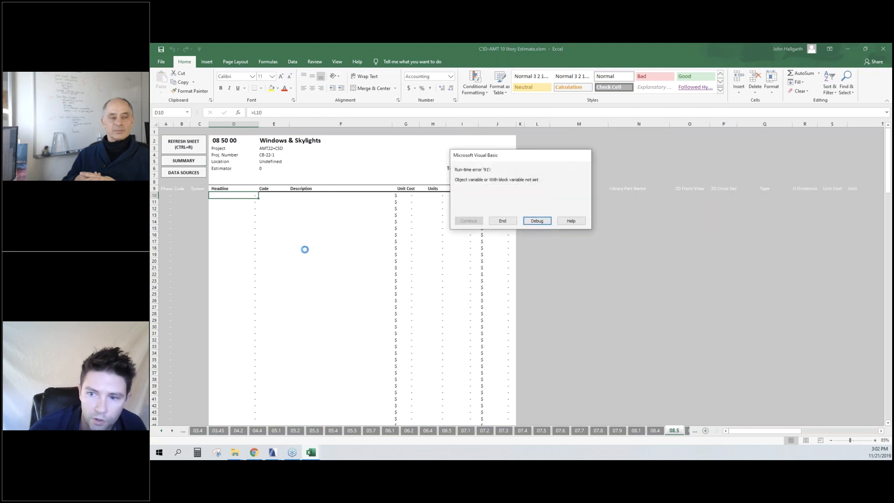
pyautogui.click(500, 221)
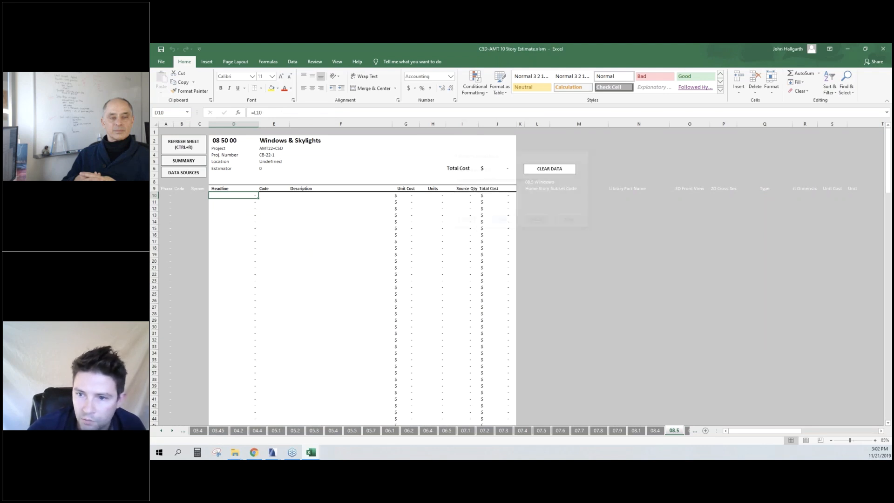
pyautogui.click(380, 235)
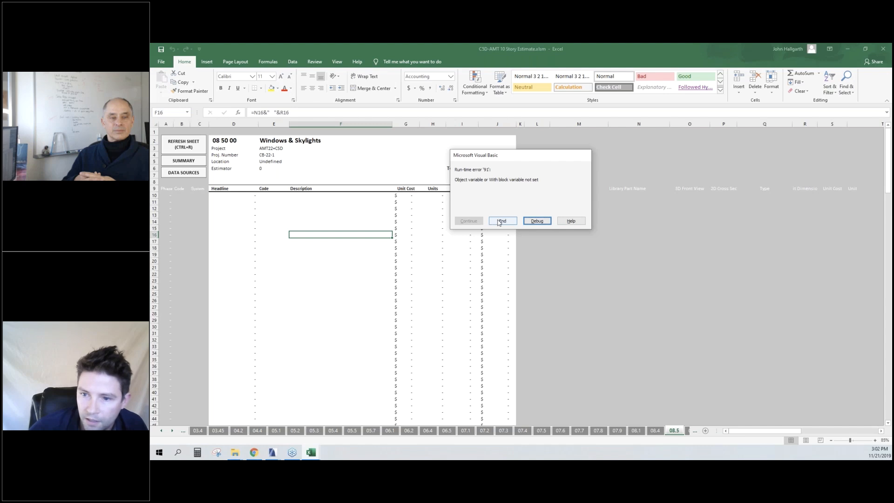
pyautogui.click(501, 221)
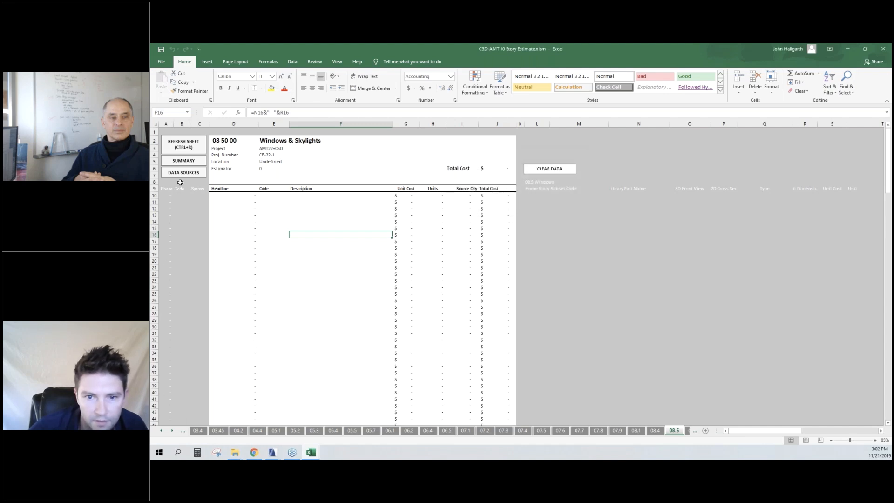
# - Return to the Data Sources sheet and set the source folder to ARC5D > Example Project - Condominium > Estimate > Cost Reports (CSI)
pyautogui.click(182, 173)
pyautogui.click(410, 184)
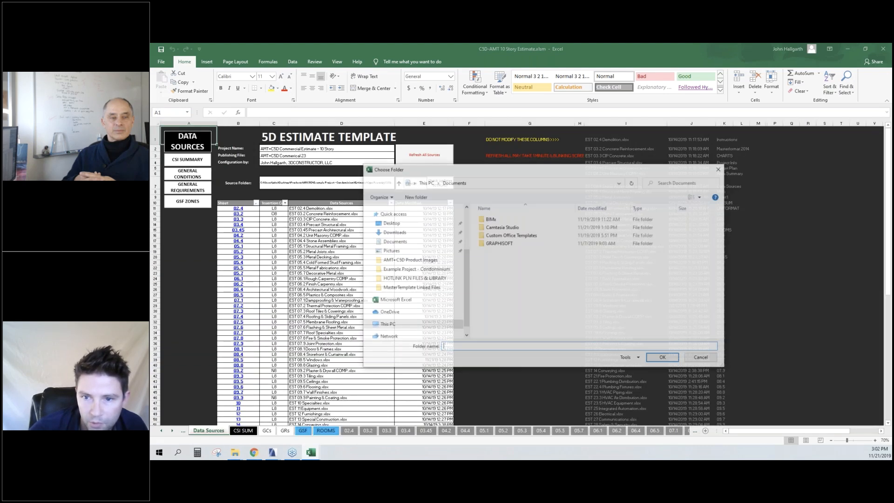
pyautogui.scroll(3, 410, 253)
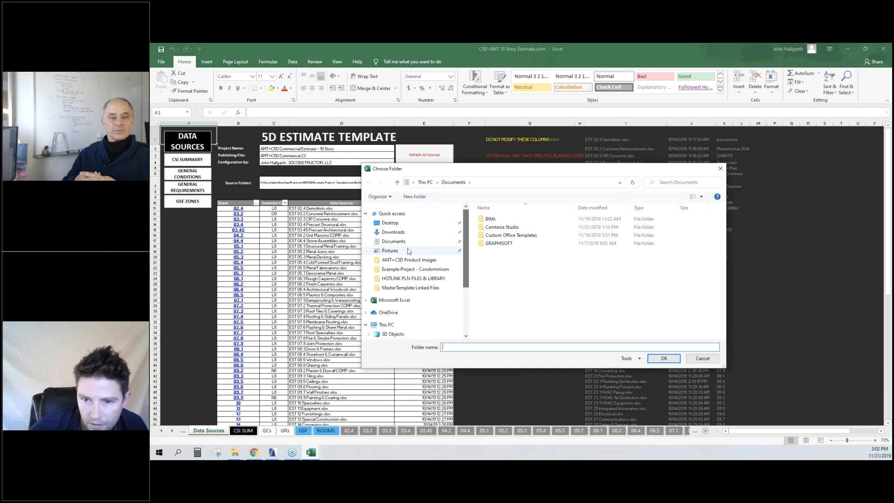
pyautogui.click(400, 262)
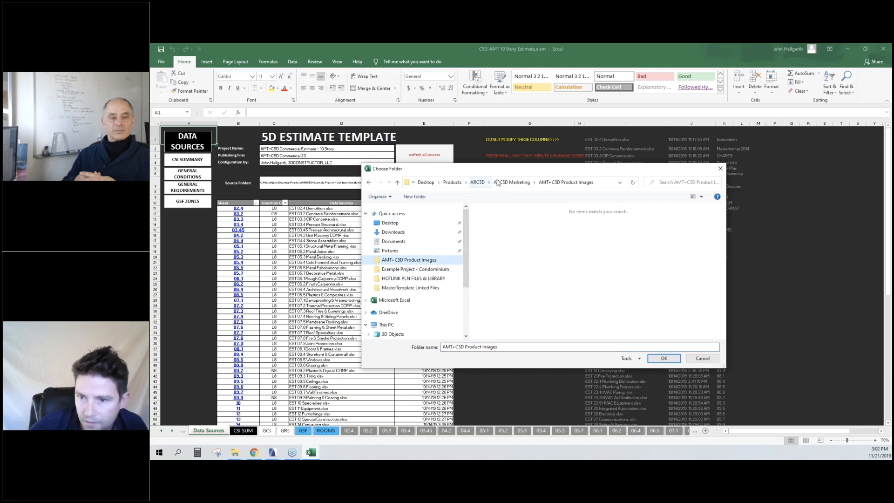
pyautogui.click(477, 183)
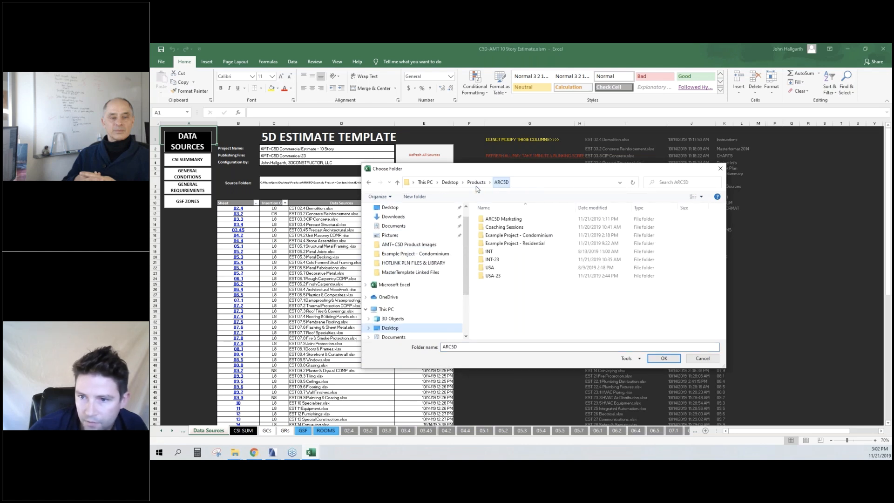
pyautogui.doubleClick(507, 237)
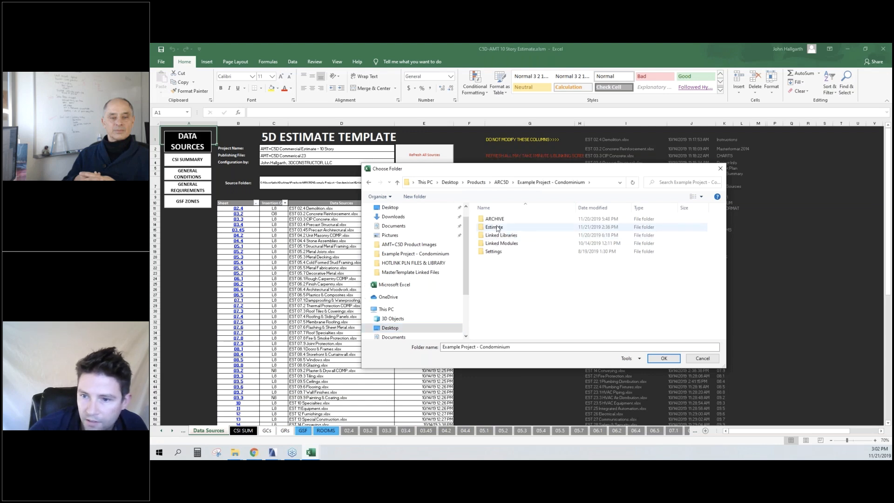
pyautogui.click(494, 228)
pyautogui.doubleClick(494, 228)
pyautogui.click(500, 219)
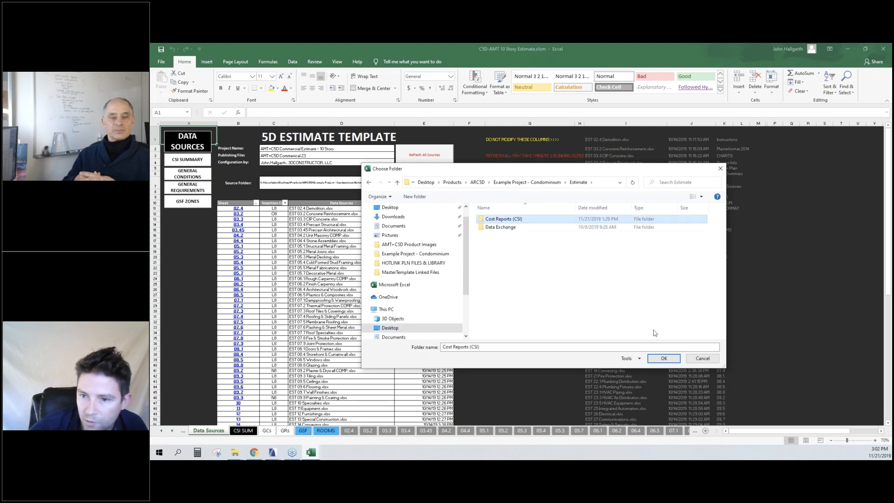
pyautogui.click(664, 358)
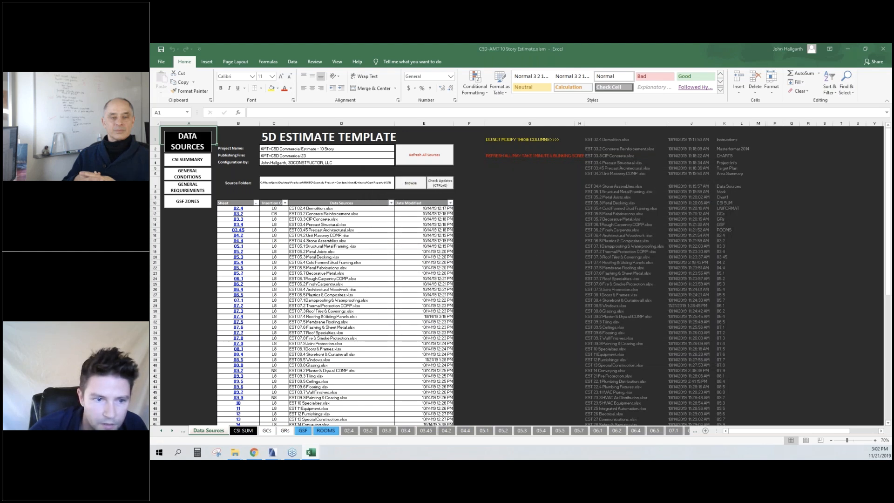
pyautogui.click(530, 282)
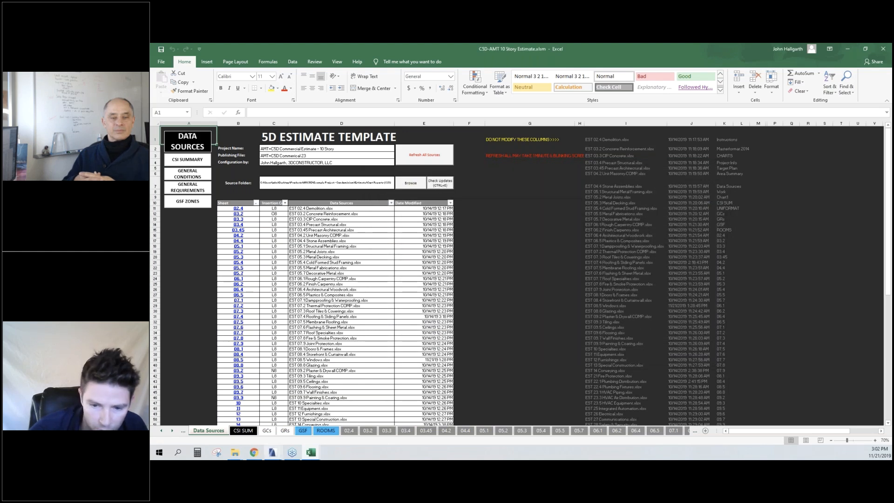
# - Switch to the AMT+CSD Commercial 23 project in ARCHICAD and republish the EST 08.5 Windows cost report as XLSX
pyautogui.moveTo(273, 454)
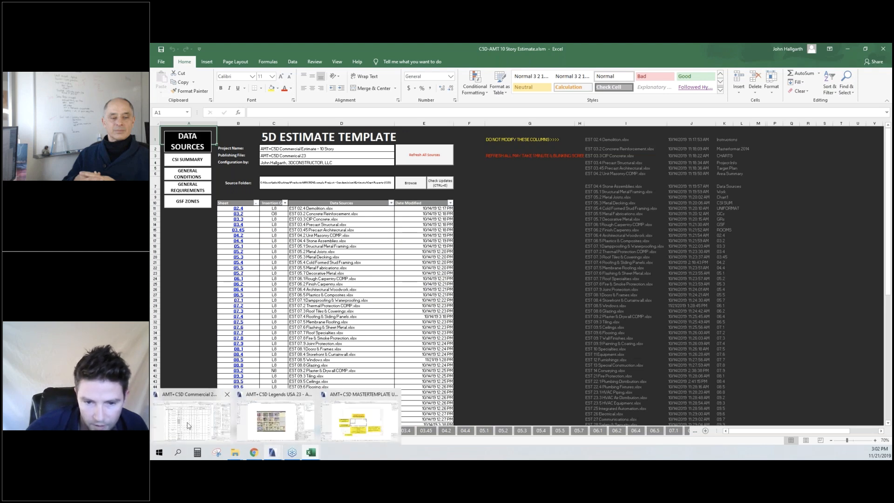
pyautogui.click(201, 414)
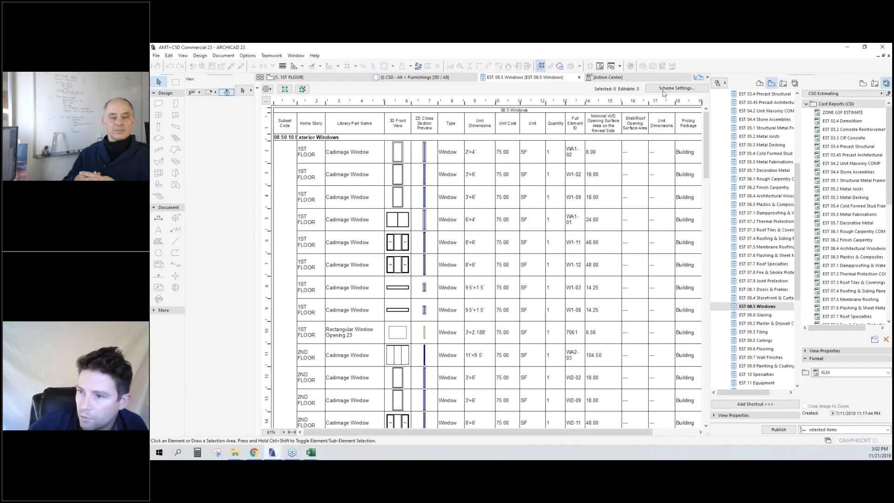
pyautogui.scroll(-4, 847, 251)
pyautogui.click(846, 258)
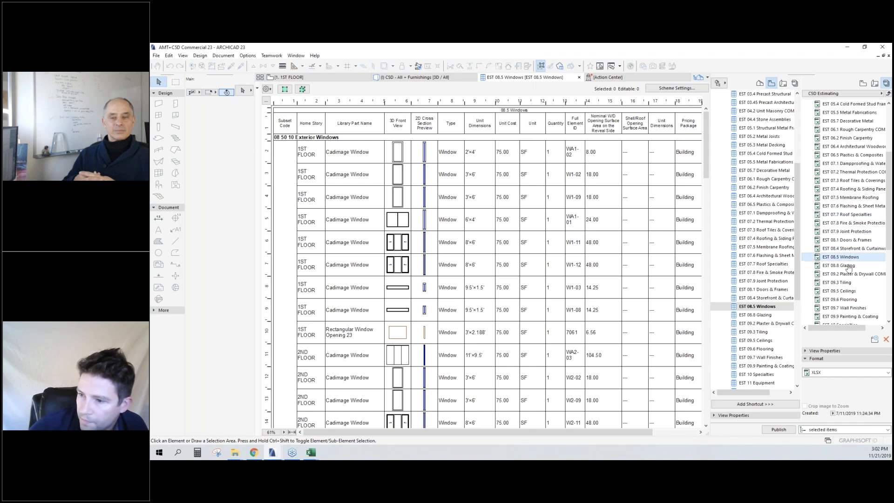
pyautogui.click(781, 427)
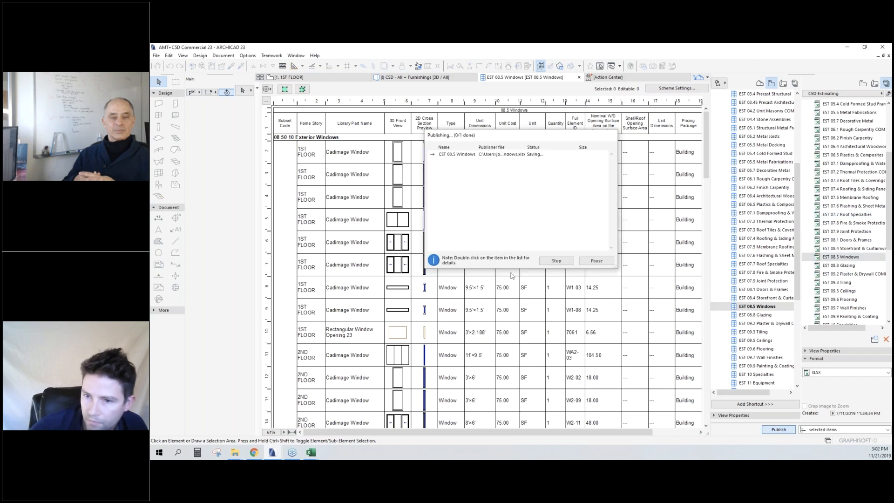
pyautogui.click(597, 262)
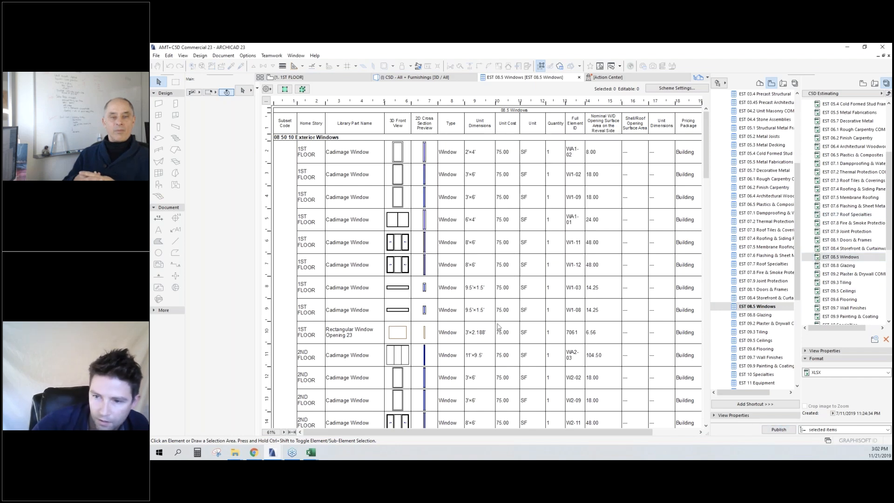
# - Switch back to the 10 Story Estimate workbook in Excel and try to refresh the 08.5 Windows & Skylights sheet
pyautogui.click(311, 452)
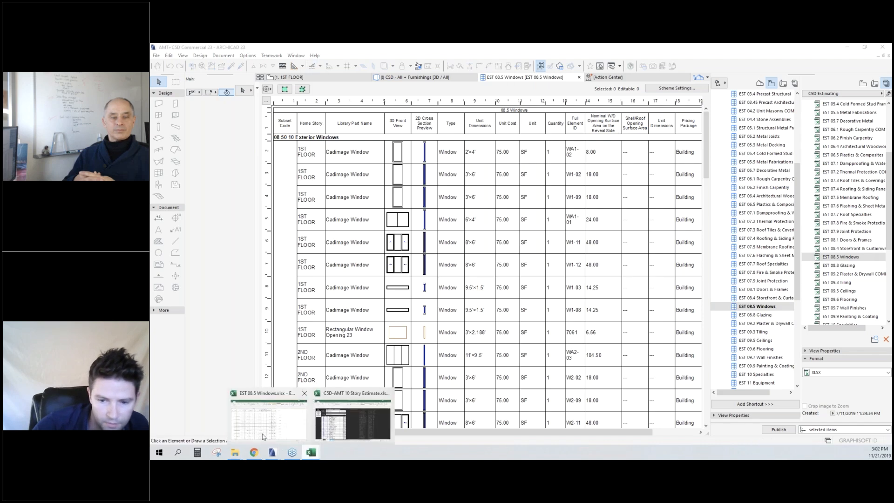
pyautogui.click(360, 430)
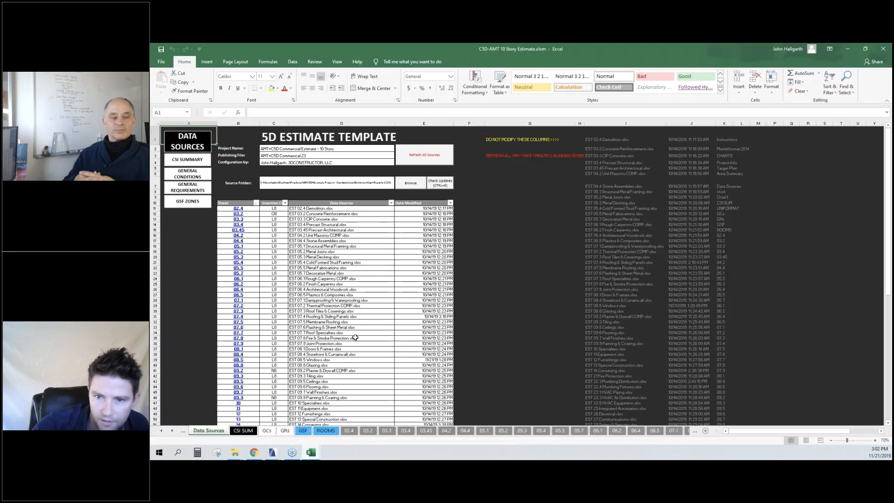
pyautogui.click(238, 365)
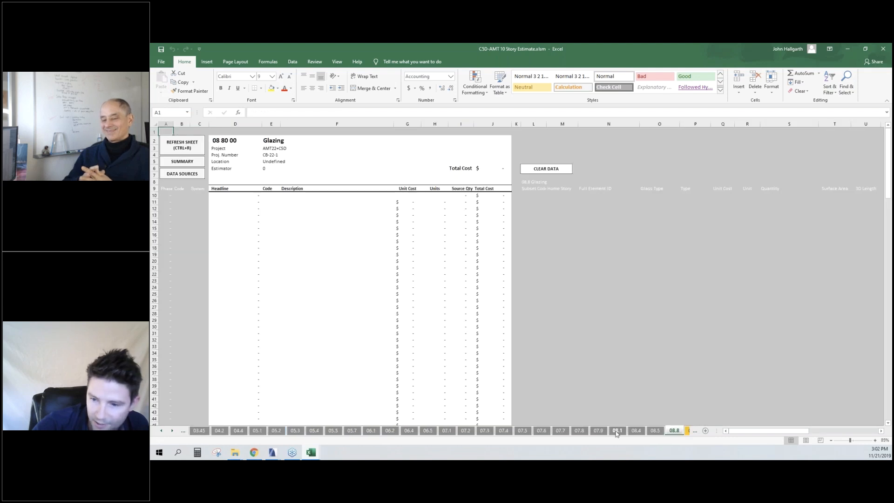
pyautogui.click(654, 430)
pyautogui.click(372, 273)
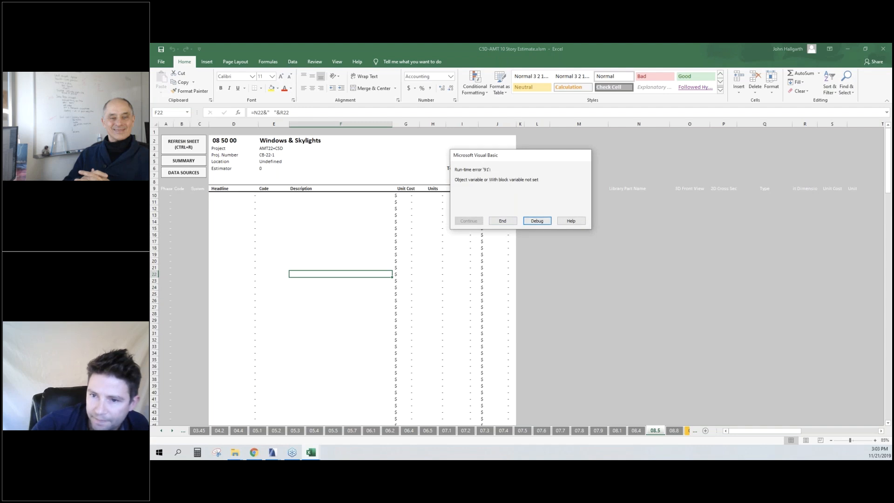
pyautogui.click(505, 221)
pyautogui.click(475, 255)
pyautogui.keyDown('ctrl'); pyautogui.scroll(-1, 360, 326); pyautogui.keyUp('ctrl')
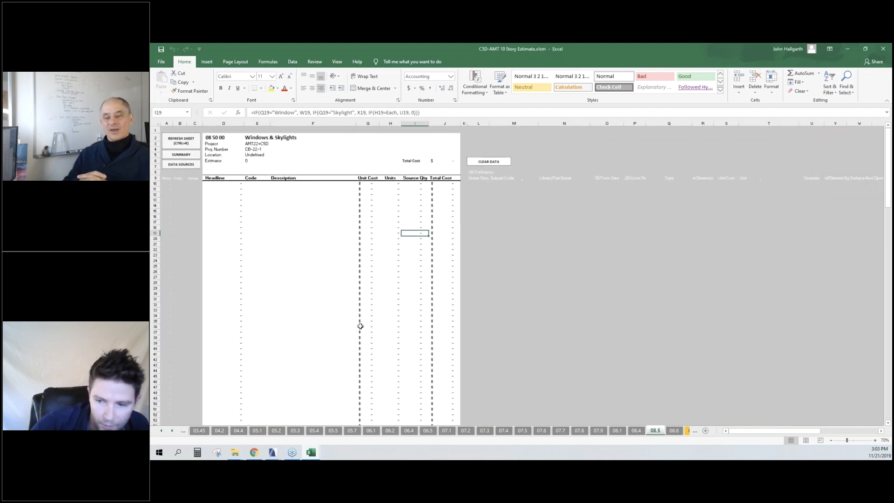
# - Return to the Data Sources sheet and try to refresh all sources at once
pyautogui.click(181, 164)
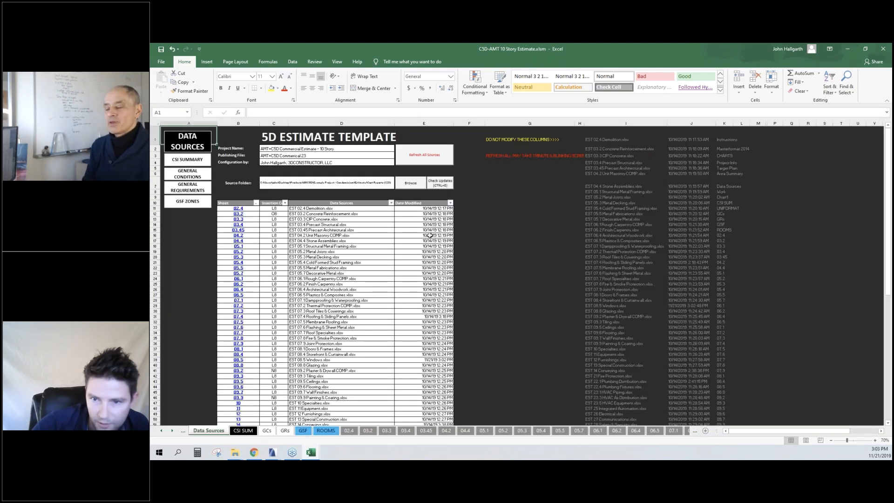
pyautogui.click(431, 235)
pyautogui.click(424, 158)
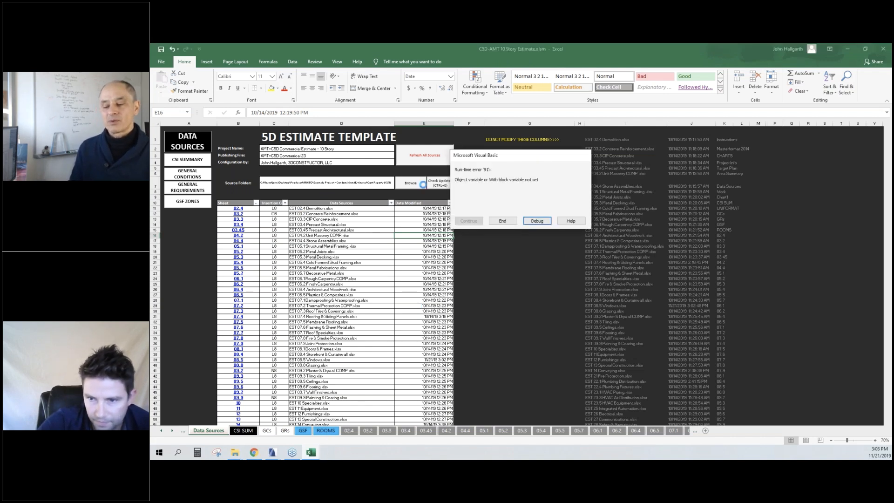
pyautogui.click(502, 222)
pyautogui.click(359, 248)
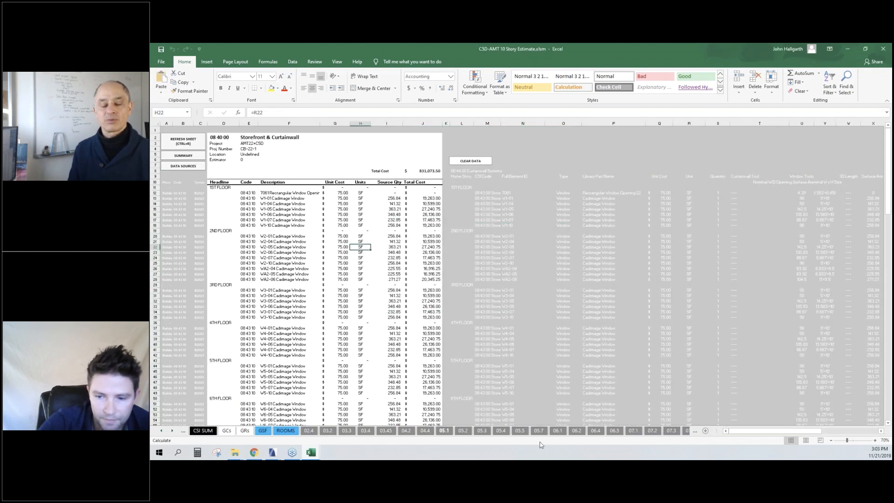
# - Check the section sheets from 07.6 Flashing & Sheet Metal through 08.1 Doors & Frames to 08.5 Windows & Skylights for imported data
pyautogui.click(686, 431)
pyautogui.click(687, 431)
pyautogui.click(686, 431)
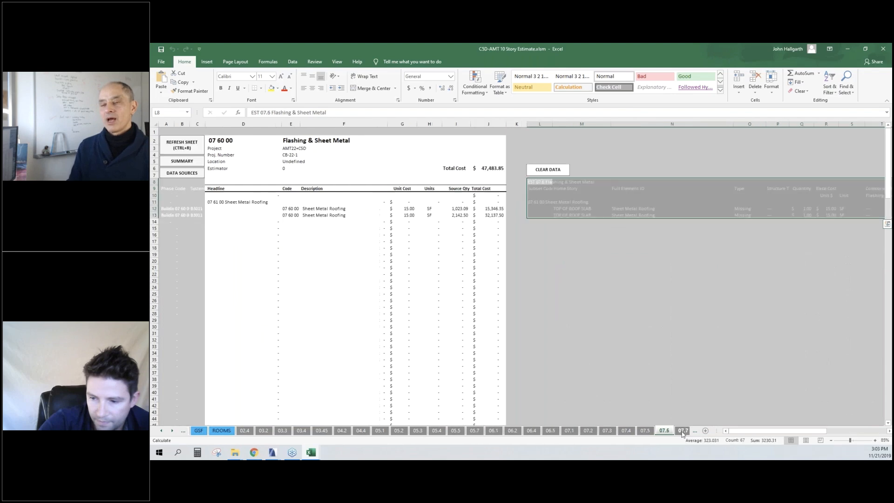
pyautogui.click(686, 431)
pyautogui.click(685, 431)
pyautogui.click(686, 431)
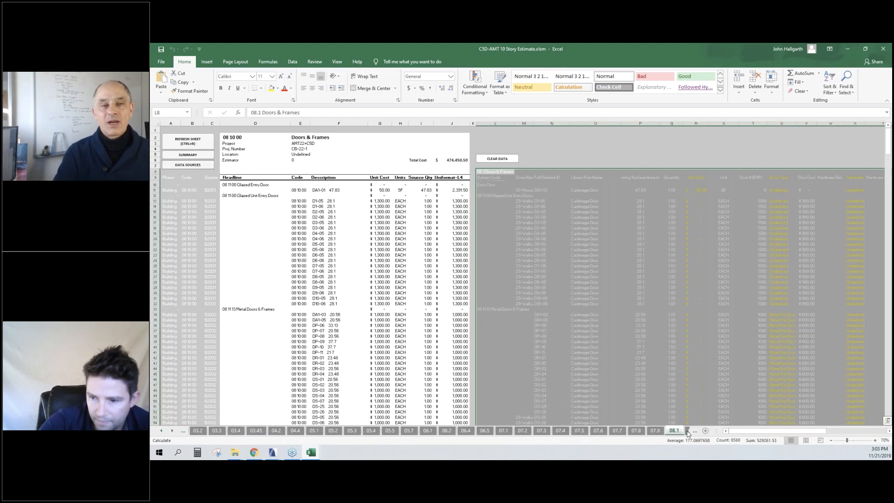
pyautogui.click(686, 431)
pyautogui.click(687, 431)
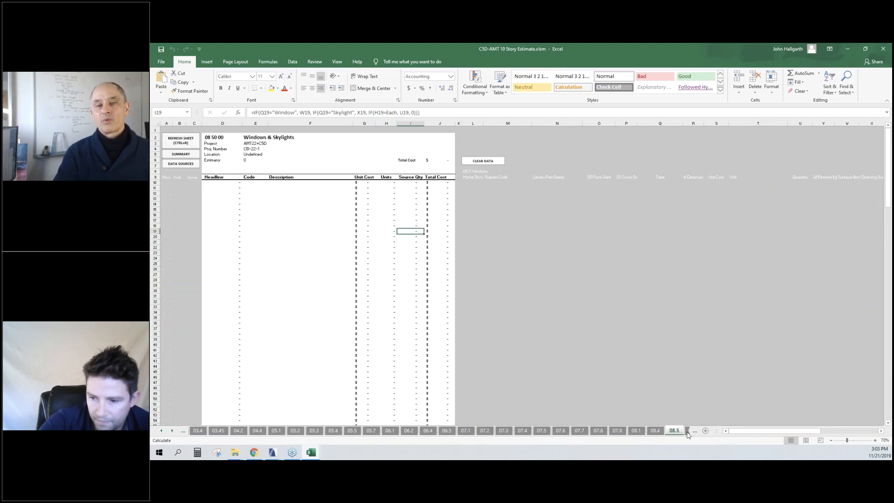
pyautogui.click(658, 432)
pyautogui.click(673, 430)
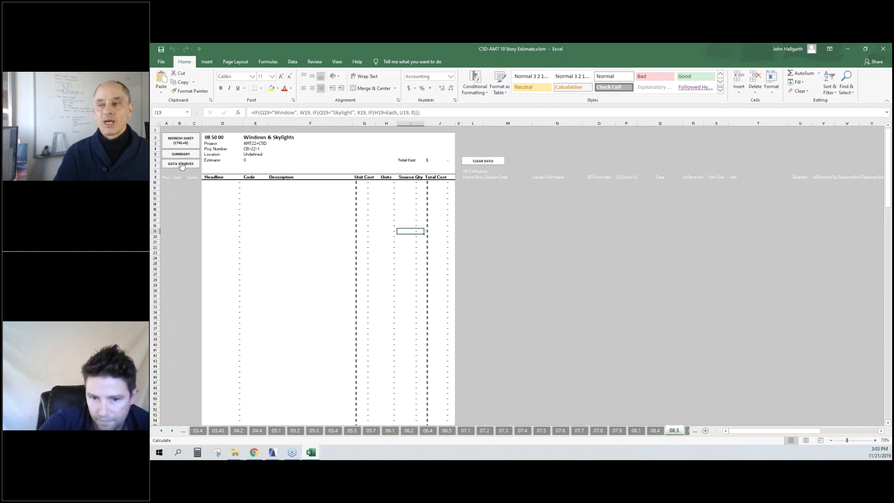
# - Check the EST 08.5 Windows.xlsx entry in the data sources list and try again to refresh its 08.5 sheet
pyautogui.click(182, 164)
pyautogui.scroll(-3, 232, 286)
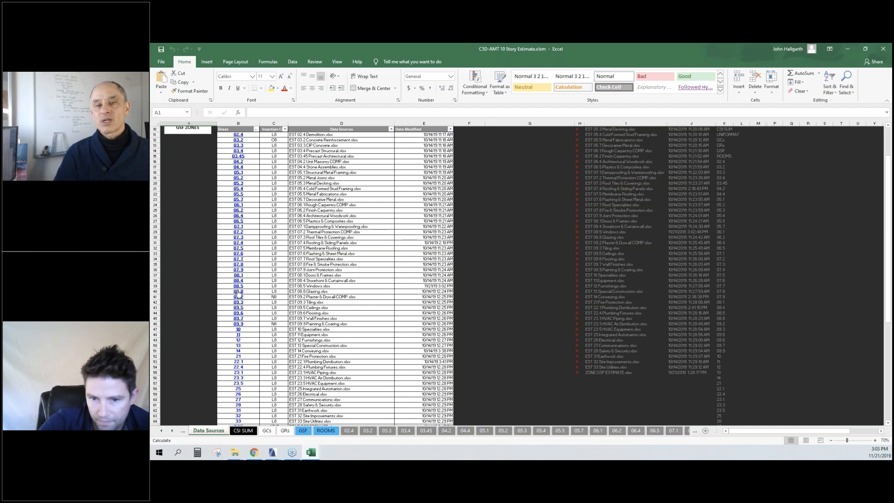
pyautogui.click(301, 292)
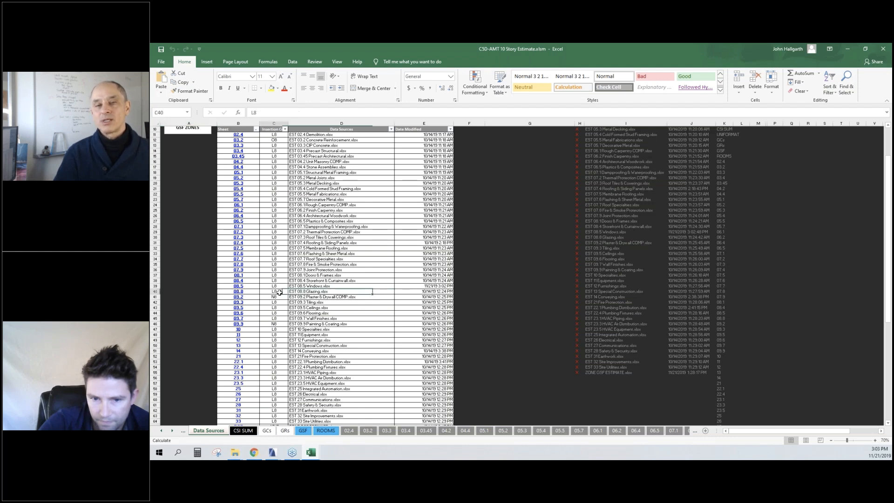
pyautogui.click(311, 286)
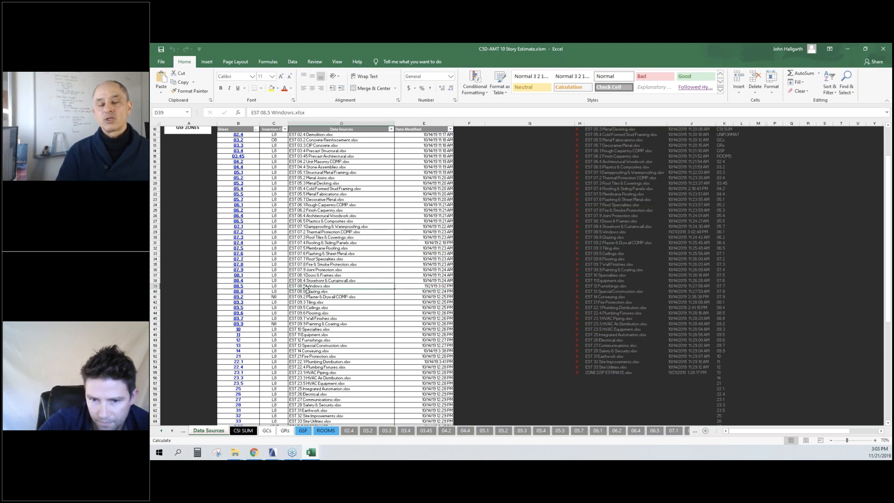
pyautogui.click(238, 286)
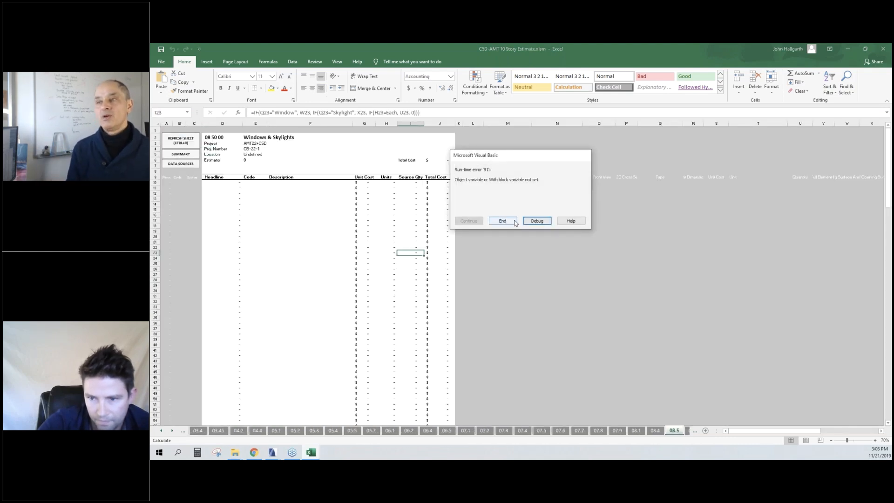
pyautogui.click(535, 221)
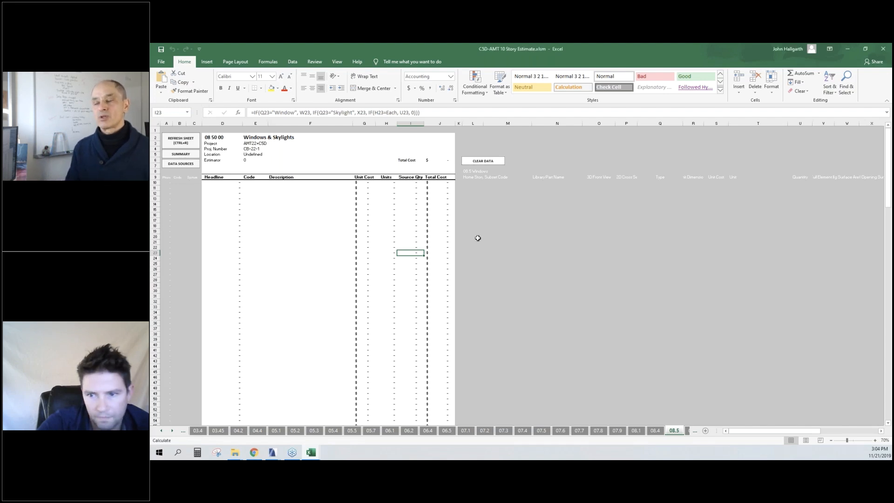
pyautogui.click(502, 230)
pyautogui.click(486, 193)
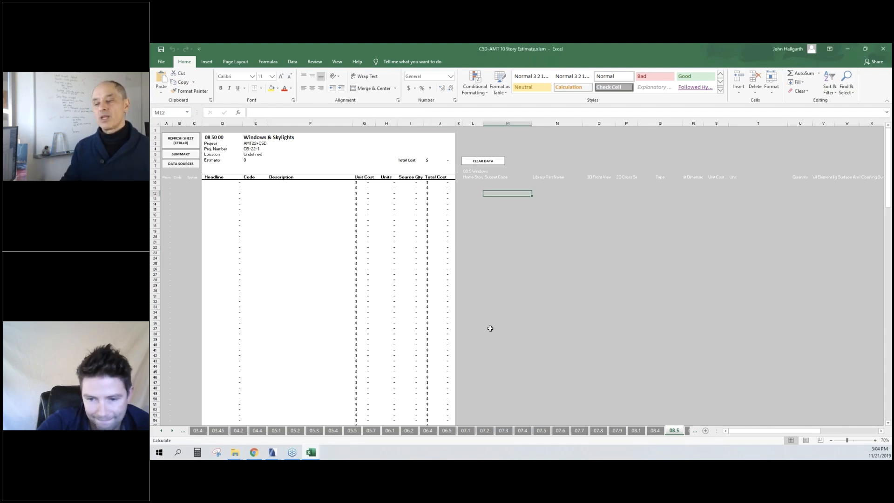
# - Go back through the workbook's sheets and open the 03.3 Cast in Place Concrete sheet
pyautogui.click(161, 430)
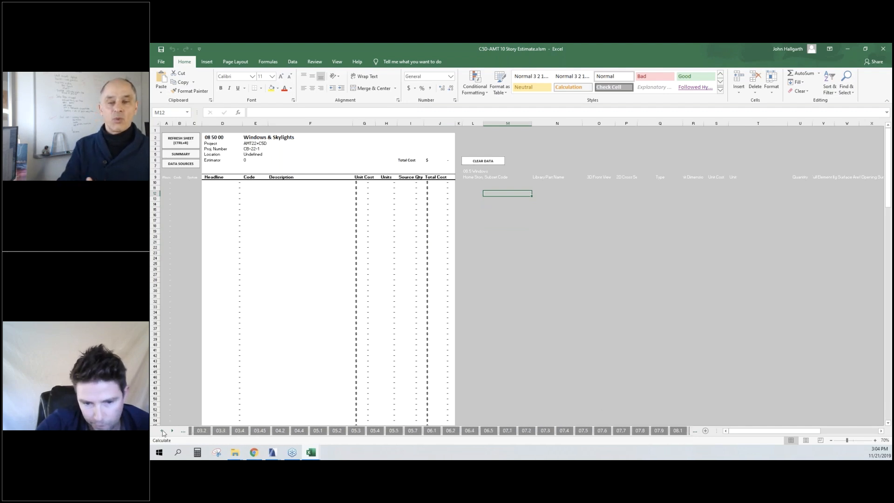
pyautogui.click(160, 430)
pyautogui.click(161, 430)
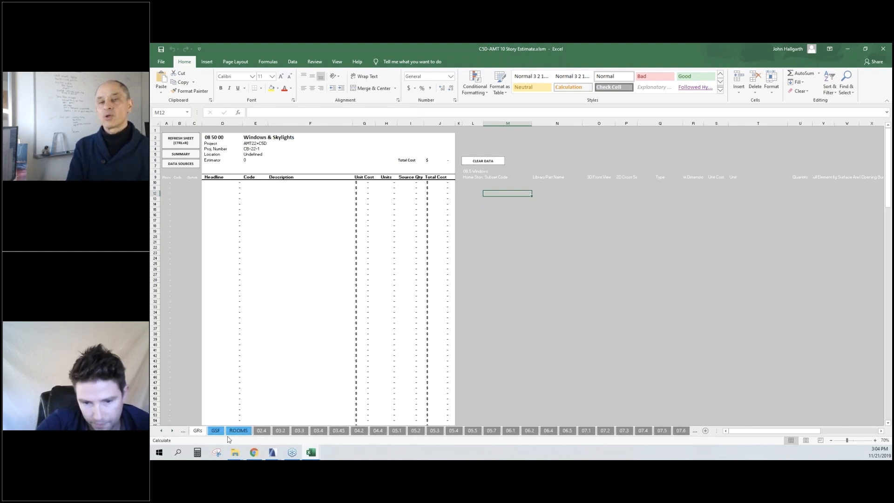
pyautogui.click(162, 430)
pyautogui.click(161, 430)
pyautogui.click(162, 430)
pyautogui.click(389, 430)
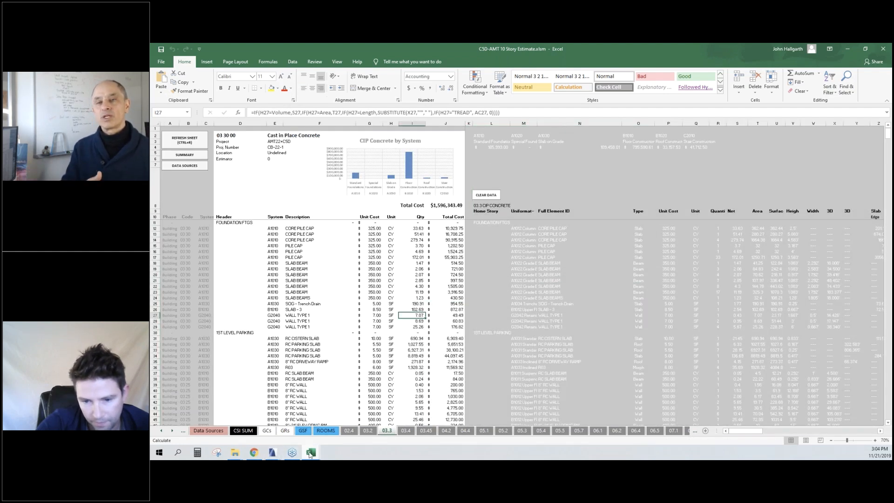
# - Switch to the open EST 08.5 Windows.xlsx report workbook and close it without saving its changes
pyautogui.moveTo(272, 452)
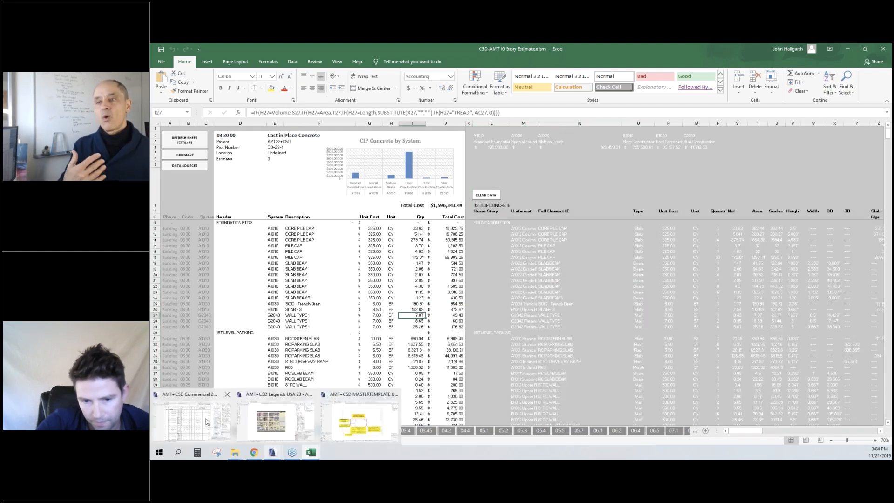
pyautogui.moveTo(207, 421)
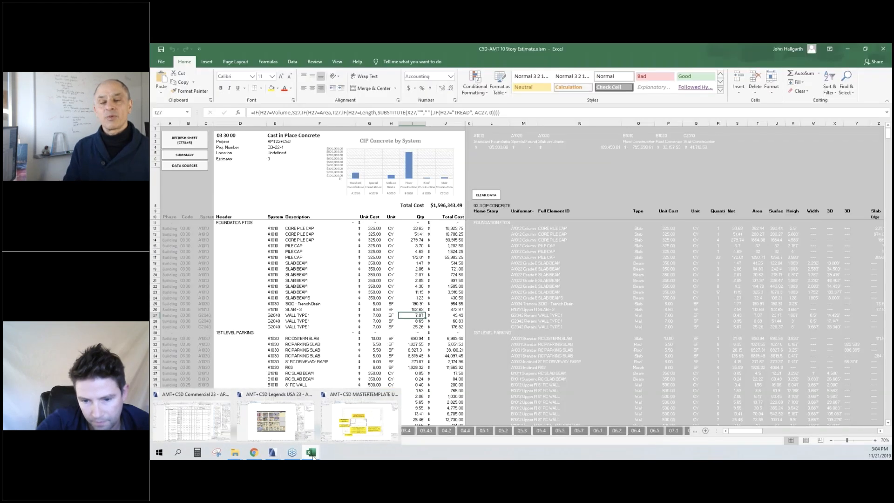
pyautogui.moveTo(311, 454)
pyautogui.click(268, 416)
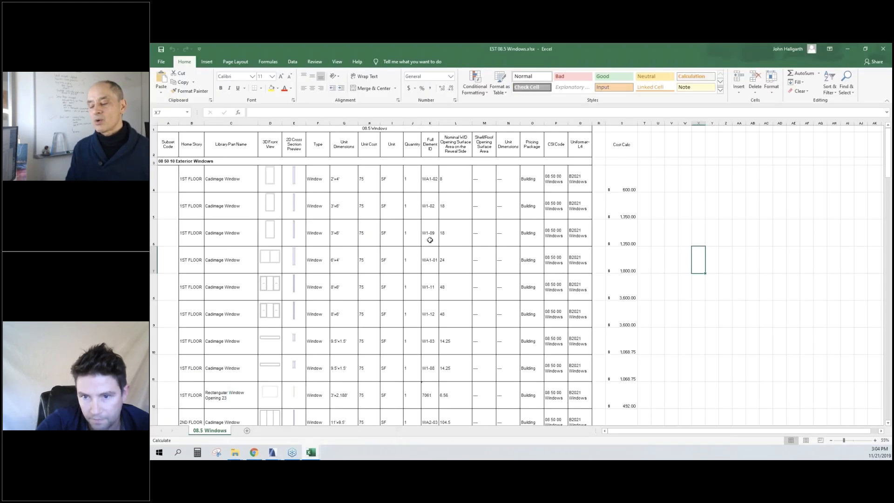
pyautogui.click(883, 49)
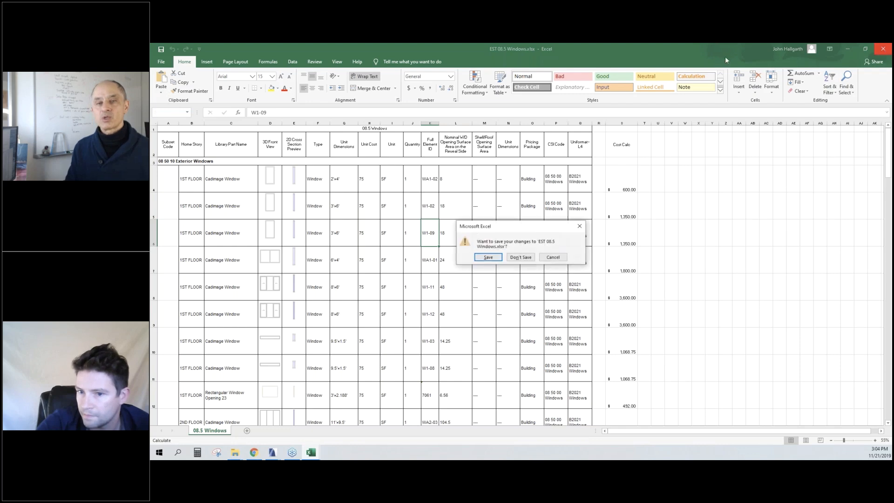
pyautogui.click(520, 256)
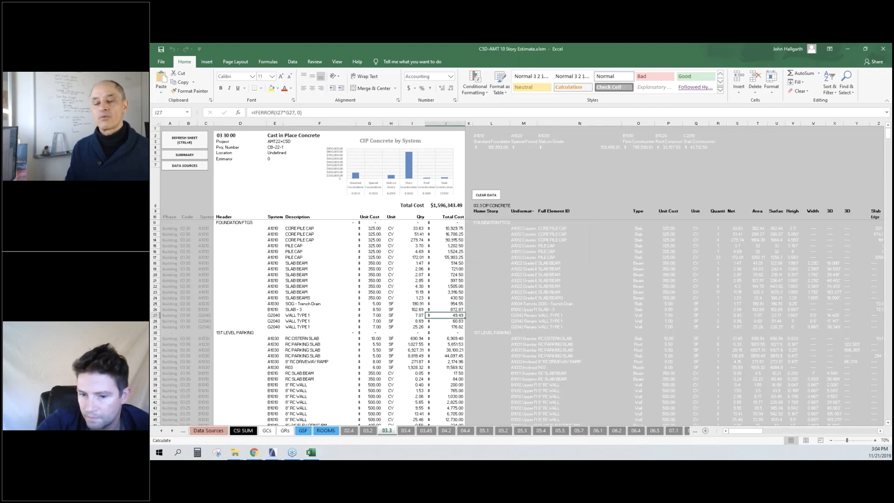
# - Open the Windows sheet from the CSI Summary and refresh it from its source report
pyautogui.click(194, 156)
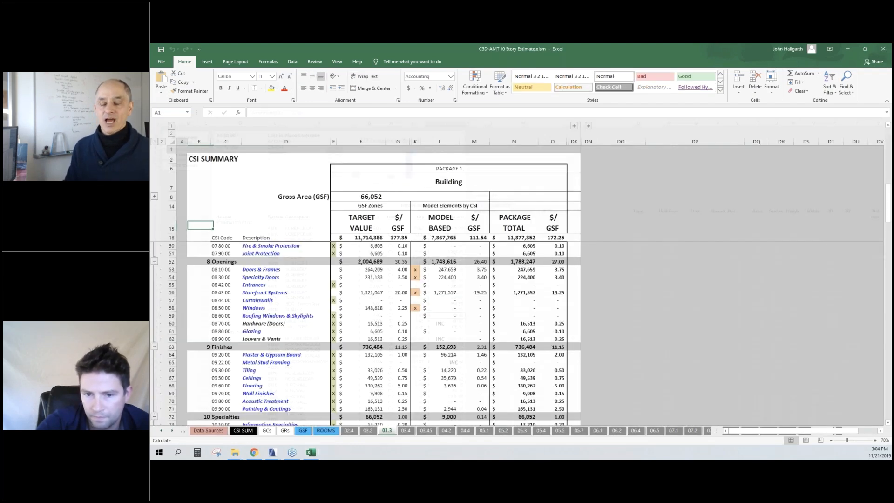
pyautogui.click(252, 308)
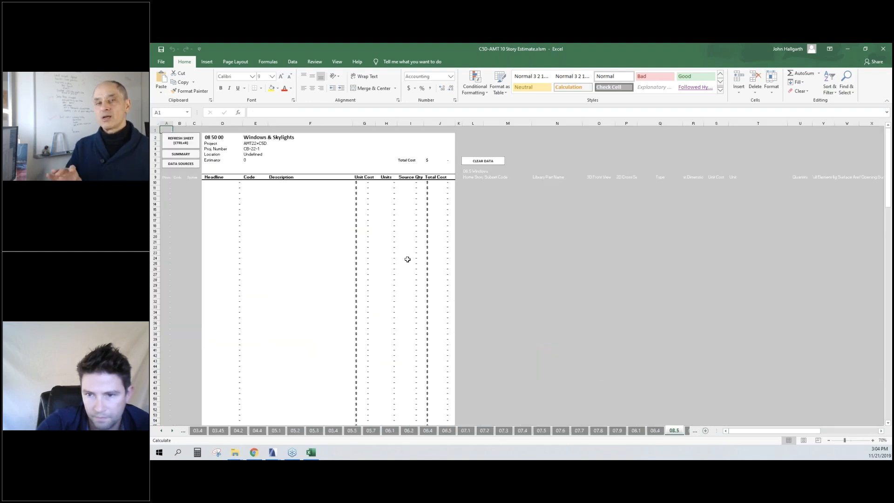
pyautogui.click(170, 142)
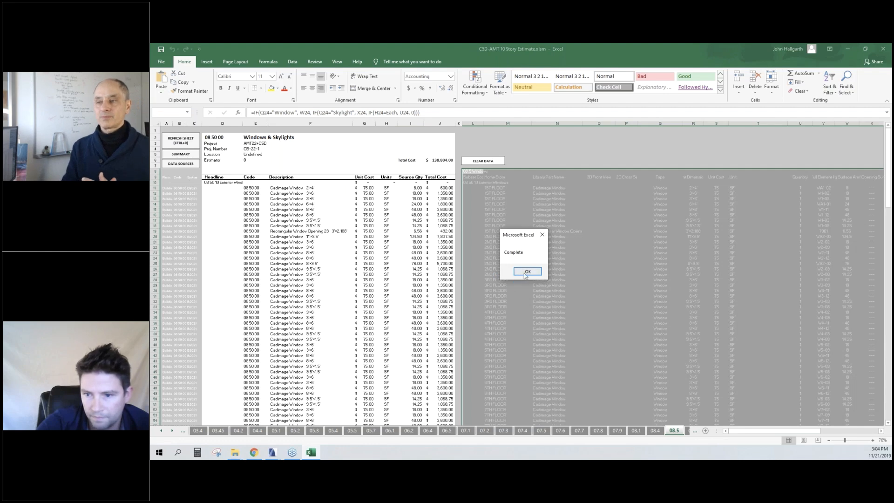
pyautogui.click(526, 272)
pyautogui.click(349, 232)
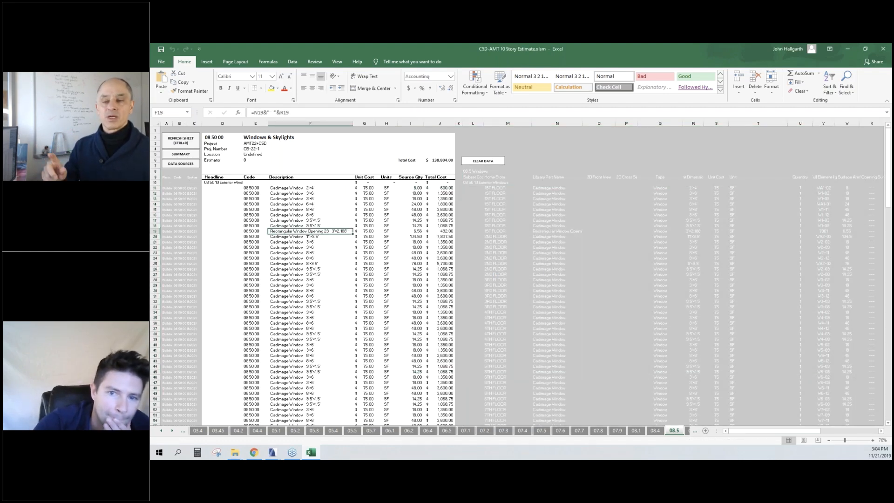
# - Switch to ARCHICAD and move the Home Story Name field above Subset Code in the EST 08.5 Windows scheme
pyautogui.moveTo(273, 456)
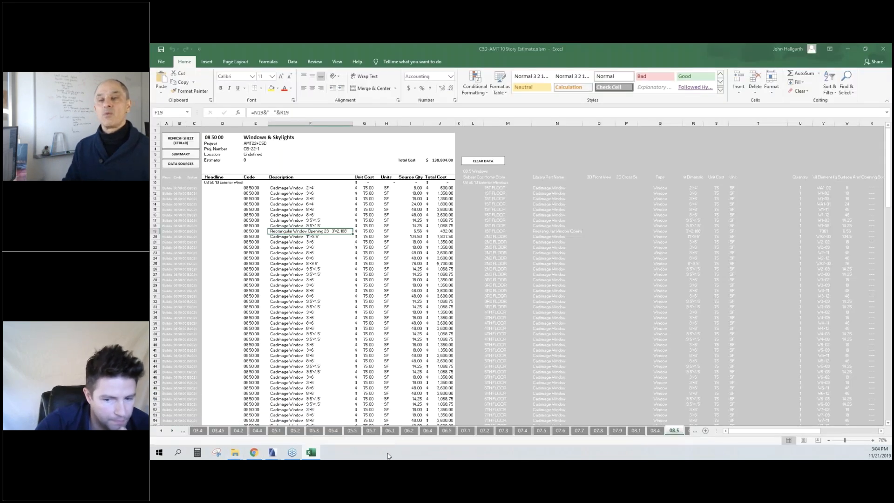
pyautogui.moveTo(310, 454)
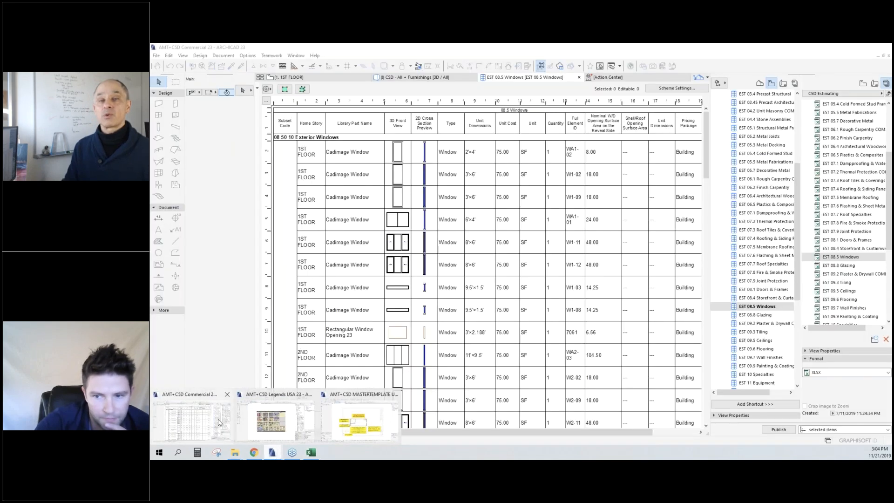
pyautogui.click(218, 422)
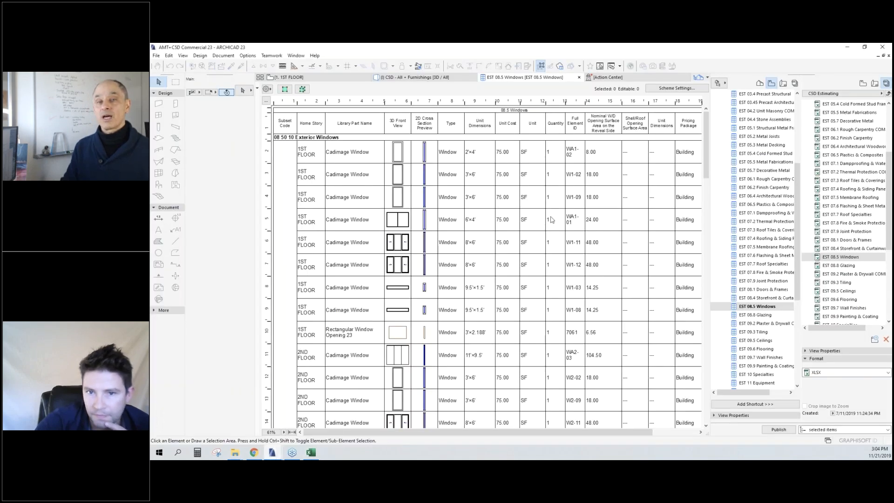
pyautogui.click(672, 91)
pyautogui.click(518, 292)
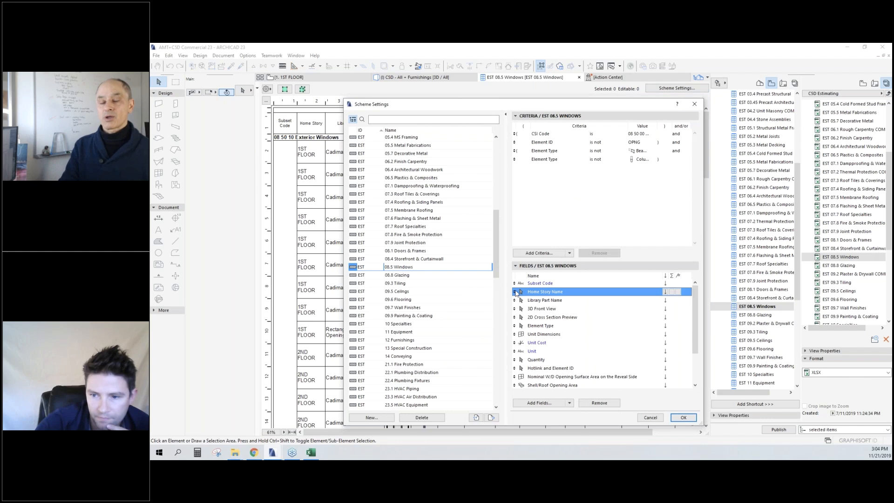
pyautogui.moveTo(514, 291); pyautogui.dragTo(515, 282)
pyautogui.click(678, 421)
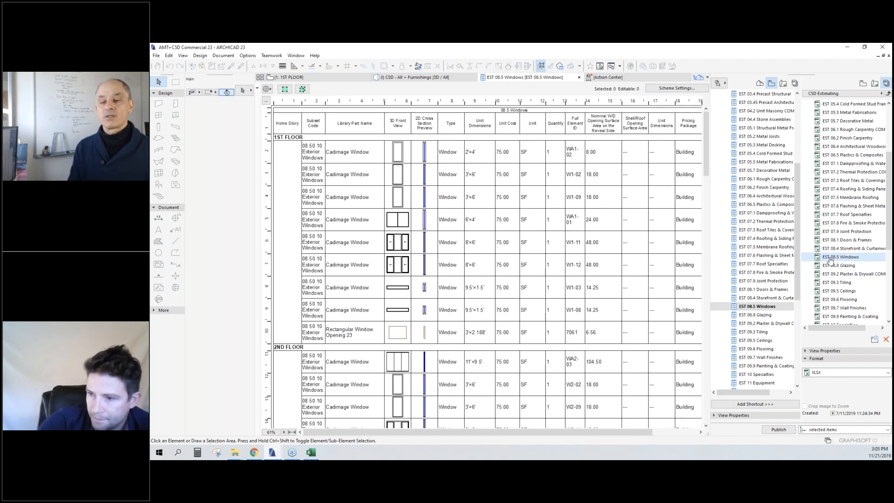
# - Publish the EST 08.5 Windows report again and refresh the Windows & Skylights sheet in the Excel estimate workbook from it
pyautogui.click(778, 429)
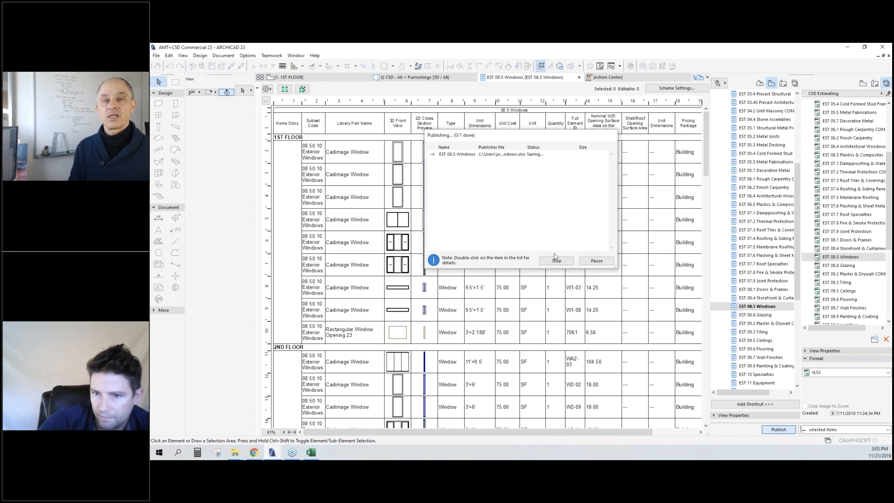
pyautogui.click(602, 263)
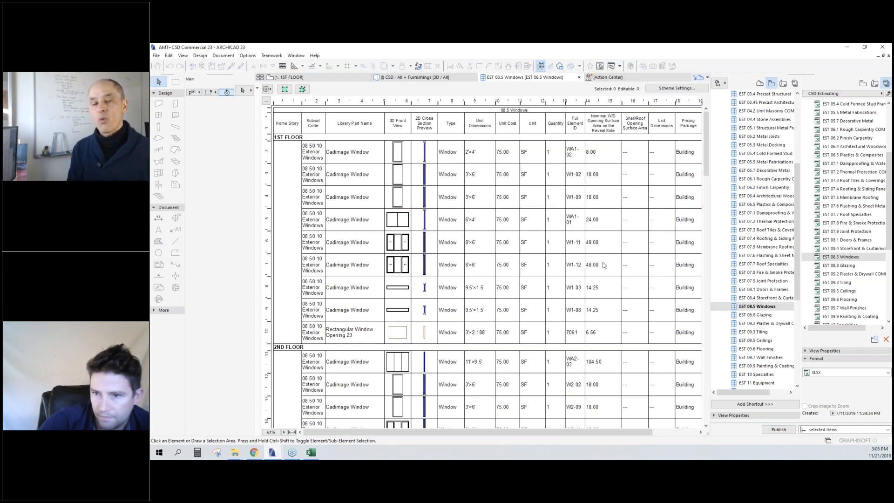
pyautogui.click(311, 453)
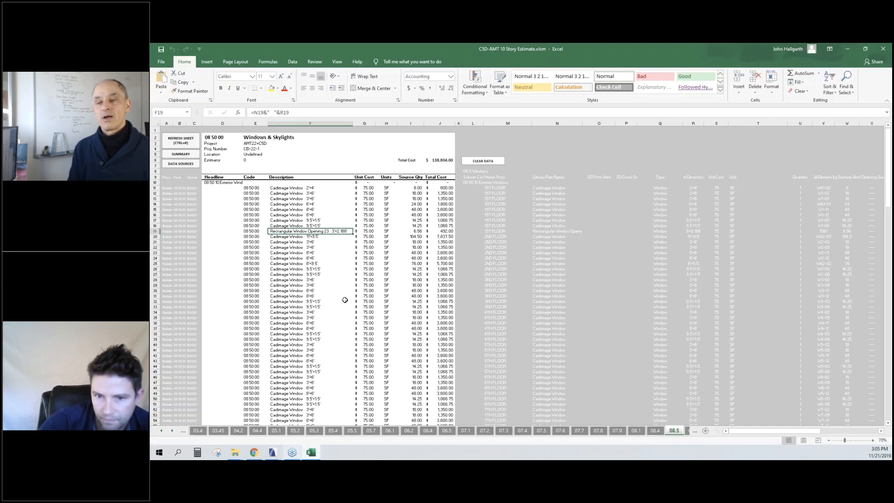
pyautogui.click(350, 290)
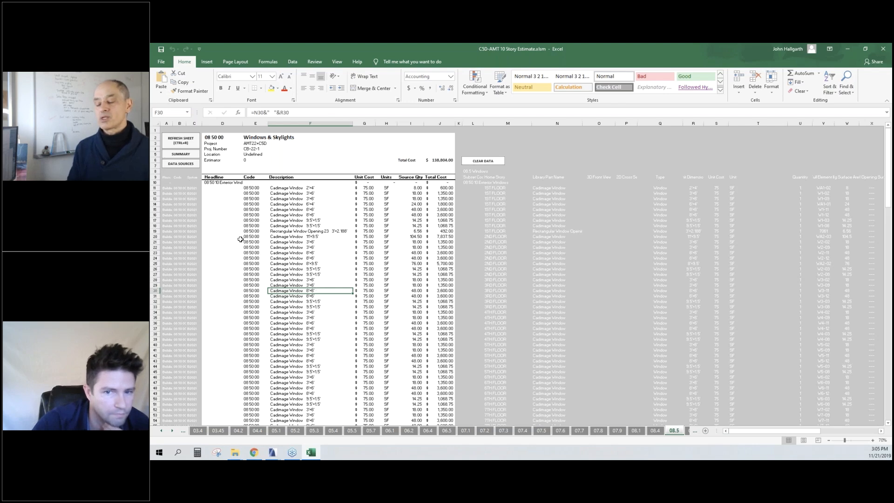
pyautogui.click(178, 146)
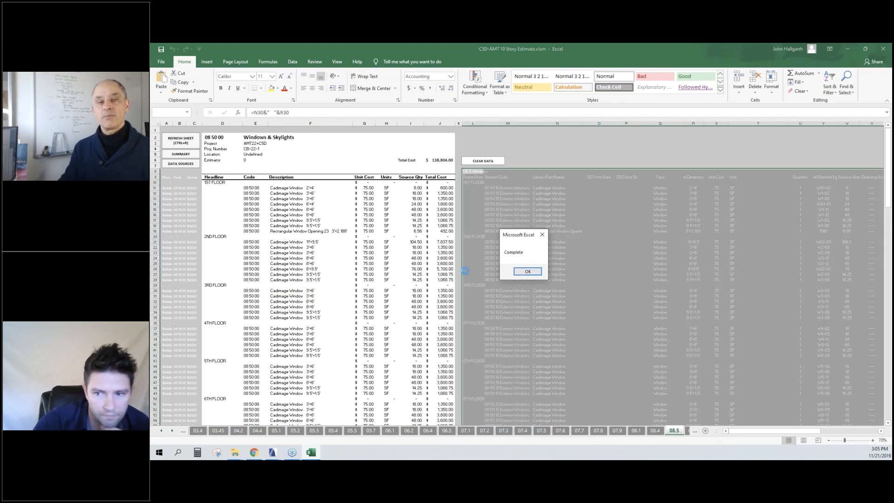
pyautogui.click(522, 270)
pyautogui.click(368, 215)
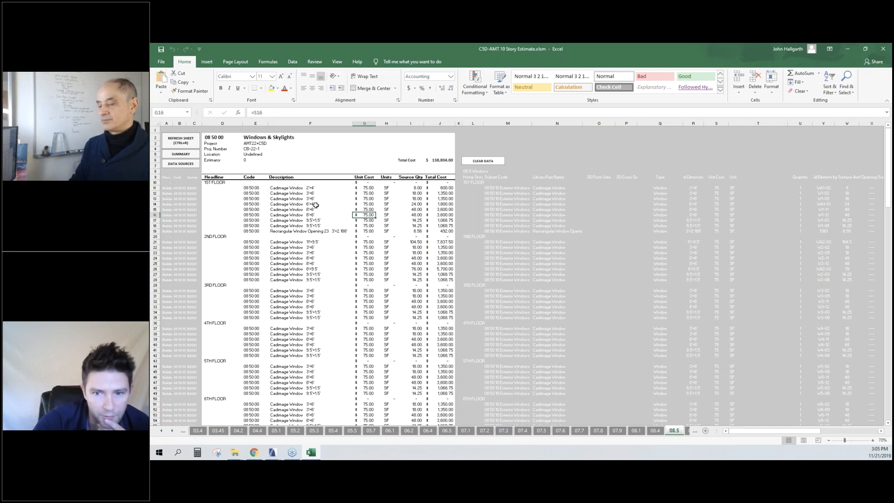
pyautogui.moveTo(315, 203); pyautogui.dragTo(365, 216)
pyautogui.click(365, 214)
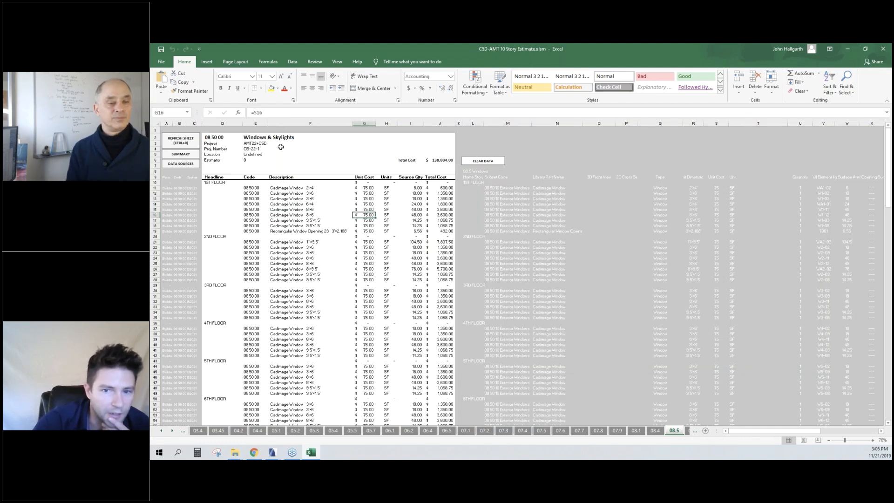
pyautogui.moveTo(211, 138); pyautogui.dragTo(263, 137)
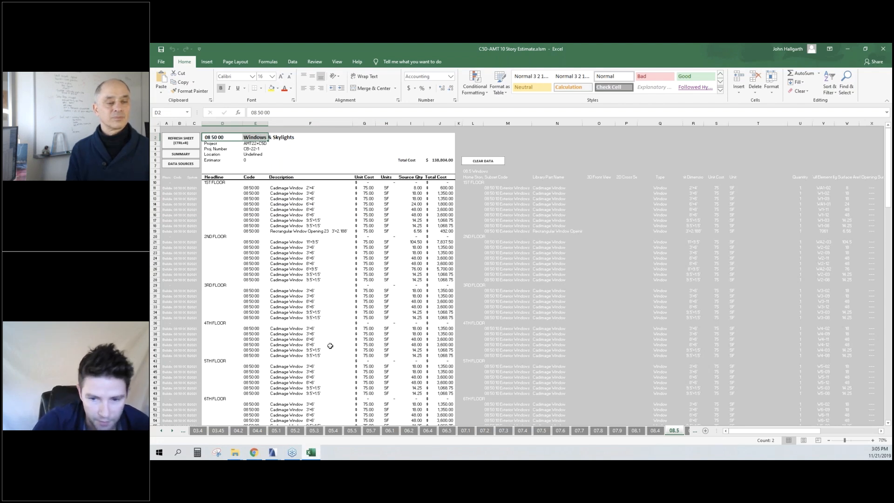
pyautogui.click(293, 280)
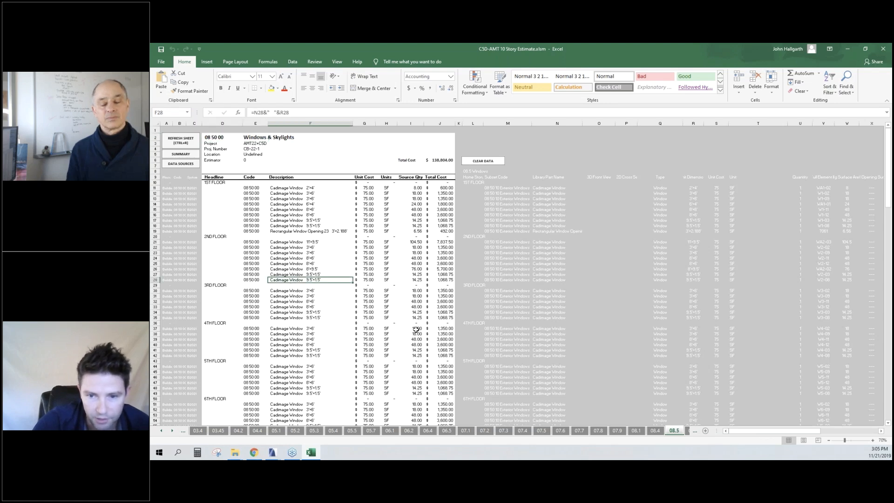
# - Clear the imported data from the Windows & Skylights sheet and refresh the sheet from its source report
pyautogui.click(483, 163)
pyautogui.click(188, 147)
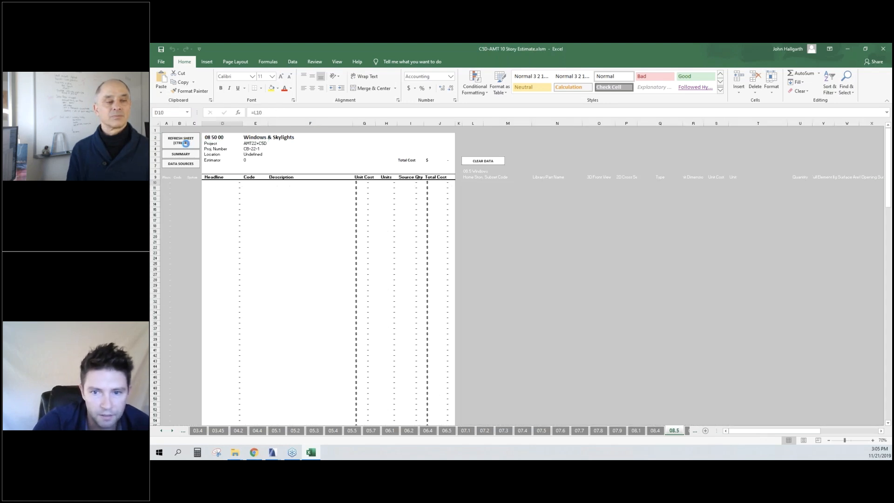
pyautogui.click(528, 273)
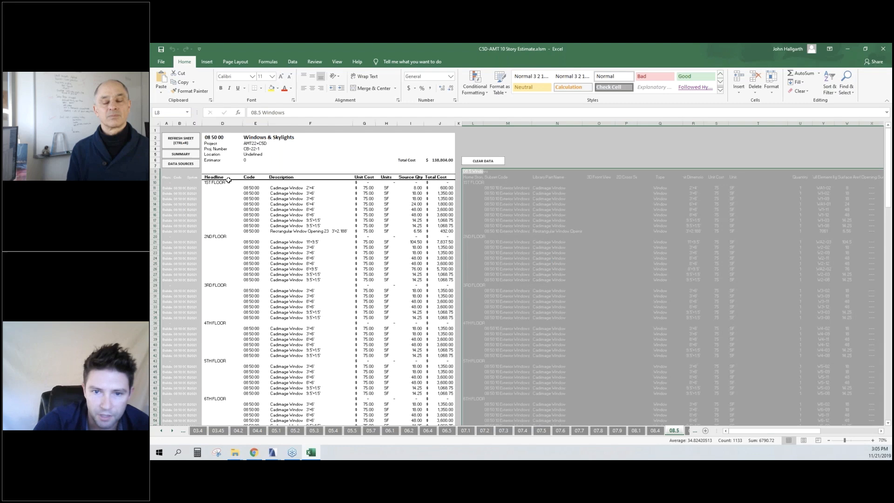
# - Examine the window line items grouped by floor on the Windows & Skylights sheet at a larger scale
pyautogui.click(289, 205)
pyautogui.keyDown('ctrl'); pyautogui.scroll(1, 289, 204); pyautogui.keyUp('ctrl')
pyautogui.scroll(1, 332, 275)
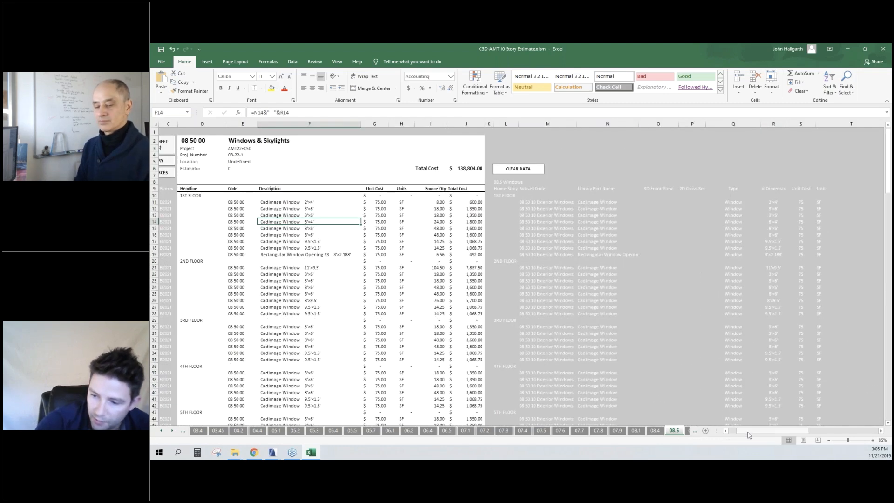
pyautogui.moveTo(748, 430); pyautogui.dragTo(737, 429)
pyautogui.click(336, 227)
pyautogui.keyDown('ctrl'); pyautogui.scroll(-1, 316, 234); pyautogui.keyUp('ctrl')
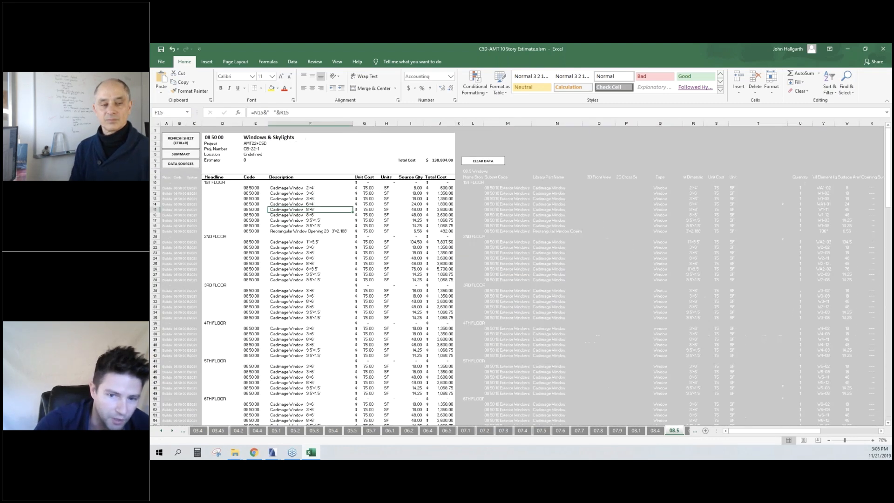
pyautogui.keyDown('ctrl'); pyautogui.scroll(2, 315, 234); pyautogui.keyUp('ctrl')
pyautogui.moveTo(768, 431); pyautogui.dragTo(747, 432)
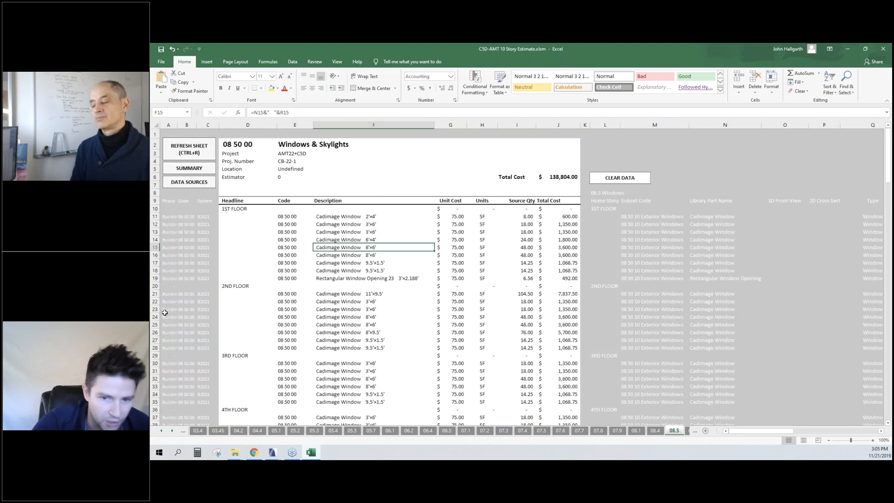
# - Return to the CSI Summary and examine the target and model-based costs of the Openings division
pyautogui.click(193, 169)
pyautogui.click(375, 296)
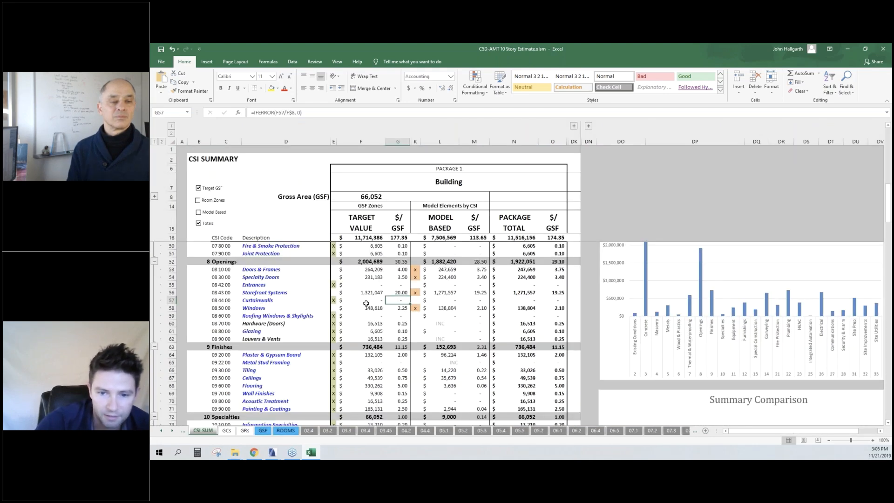
pyautogui.keyDown('ctrl'); pyautogui.scroll(-1, 366, 305); pyautogui.keyUp('ctrl')
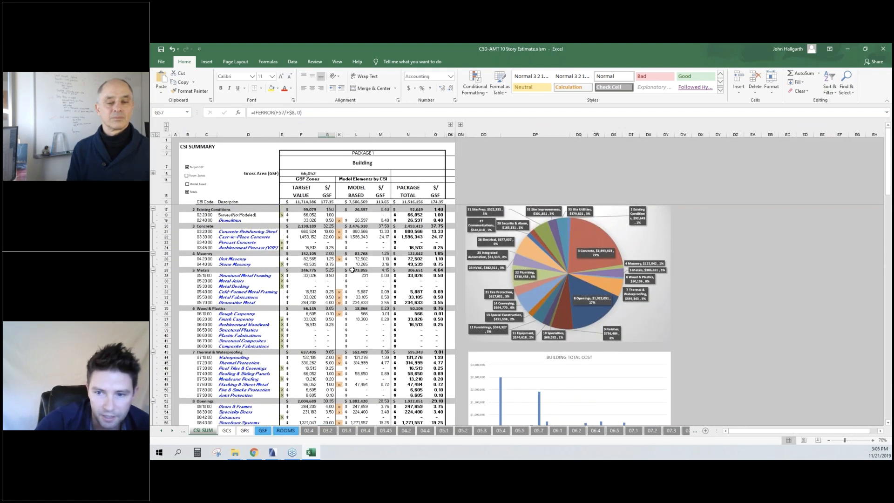
pyautogui.scroll(-5, 308, 364)
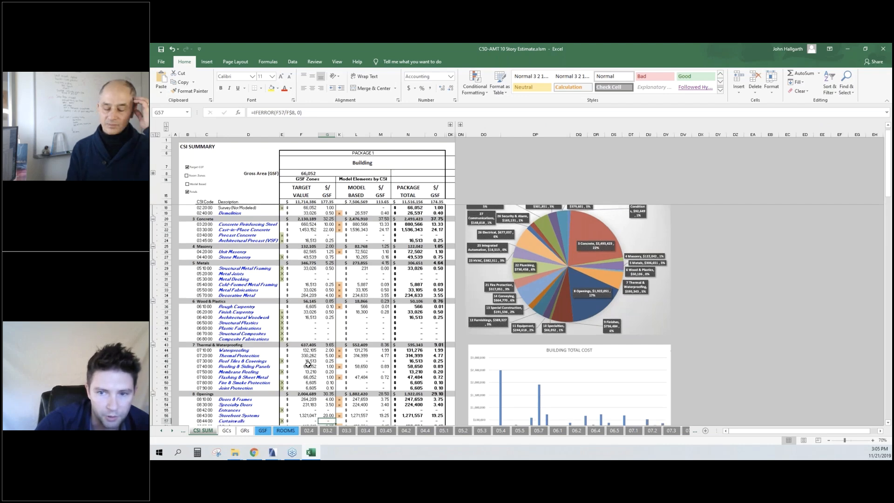
pyautogui.scroll(-1, 300, 330)
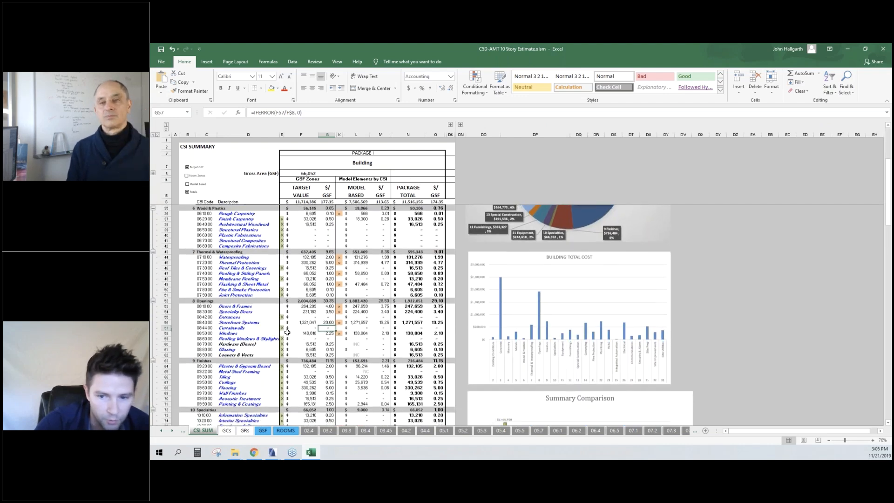
pyautogui.click(359, 328)
pyautogui.keyDown('ctrl'); pyautogui.scroll(1, 255, 333); pyautogui.keyUp('ctrl')
pyautogui.keyDown('ctrl'); pyautogui.scroll(1, 255, 333); pyautogui.keyUp('ctrl')
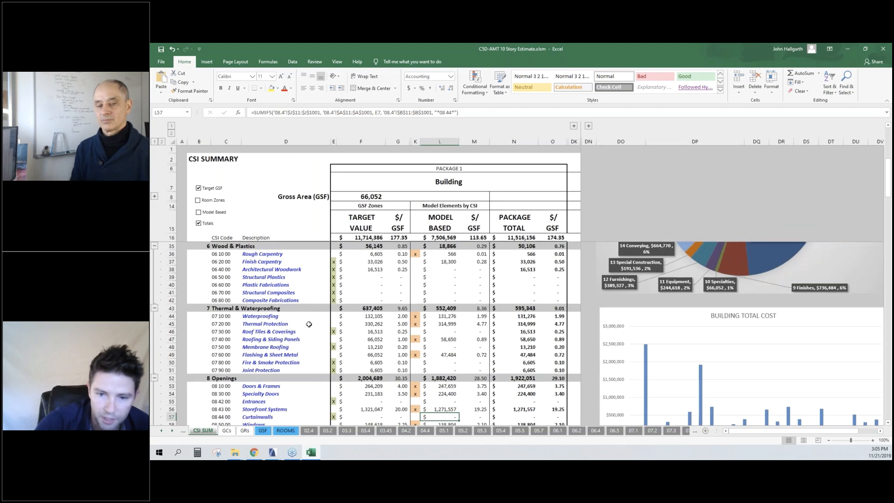
# - Review the remaining CSI Summary divisions down to the markups and grand total, and return to the start of the sheet
pyautogui.scroll(-3, 323, 341)
pyautogui.scroll(-20, 323, 341)
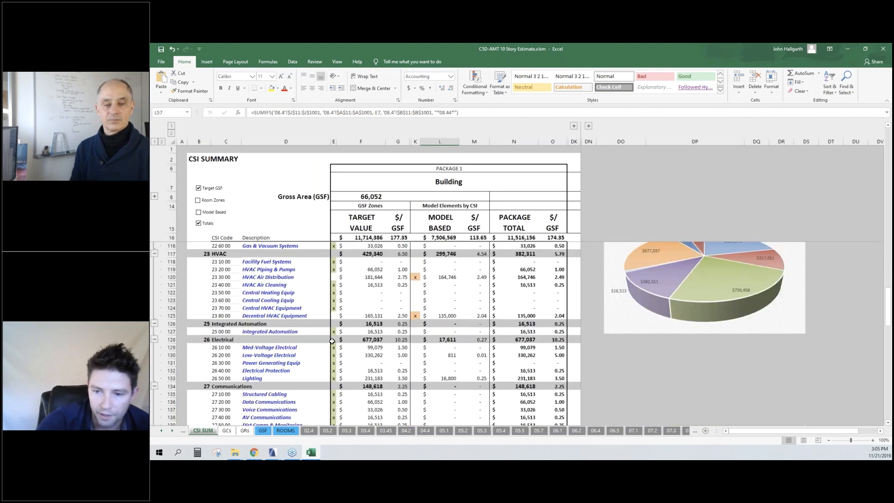
pyautogui.scroll(-4, 332, 341)
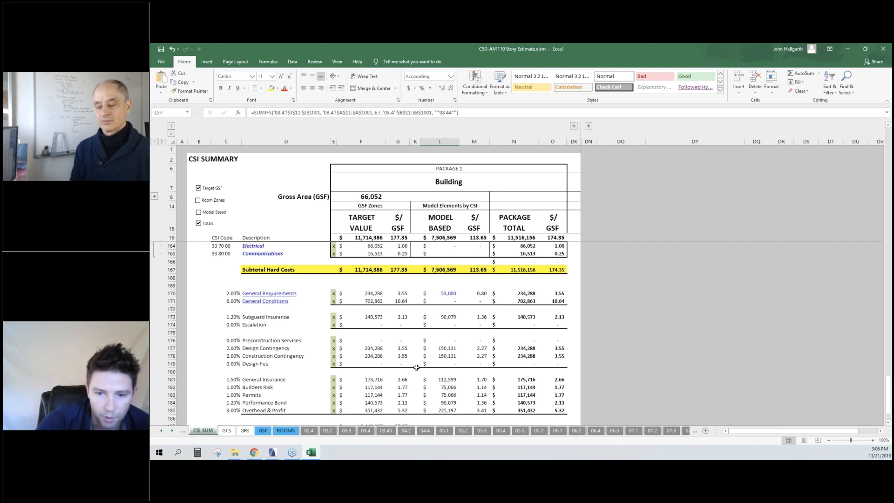
pyautogui.scroll(-1, 376, 350)
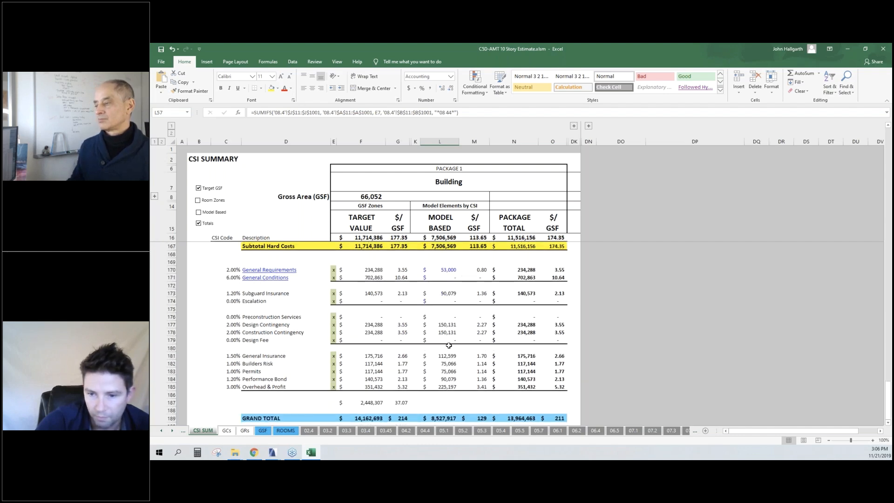
pyautogui.scroll(-1, 449, 346)
pyautogui.scroll(1, 449, 345)
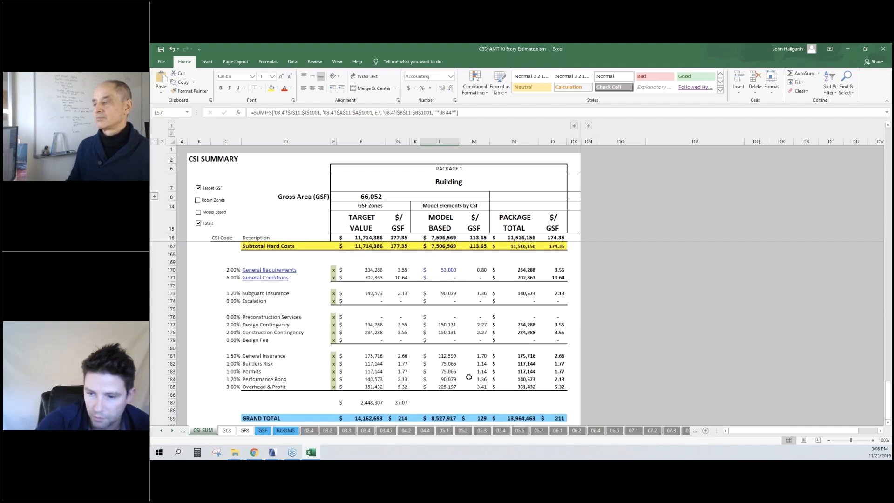
pyautogui.scroll(9, 608, 181)
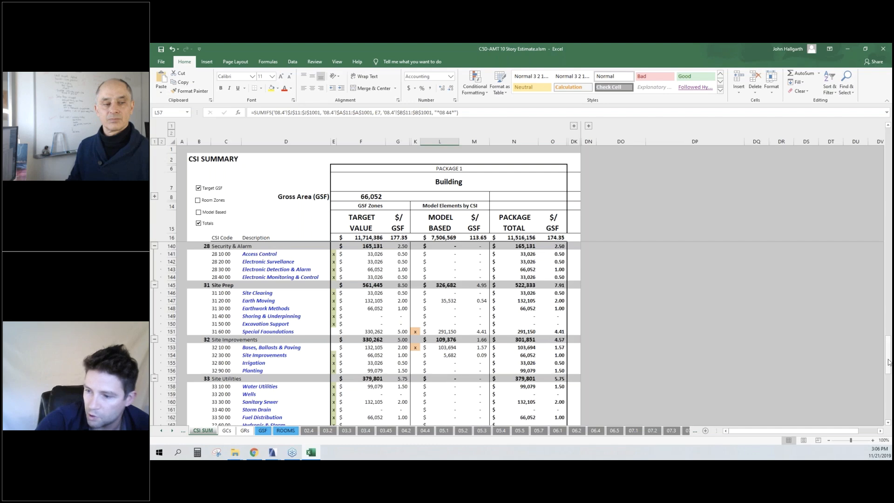
pyautogui.moveTo(887, 355); pyautogui.dragTo(887, 140)
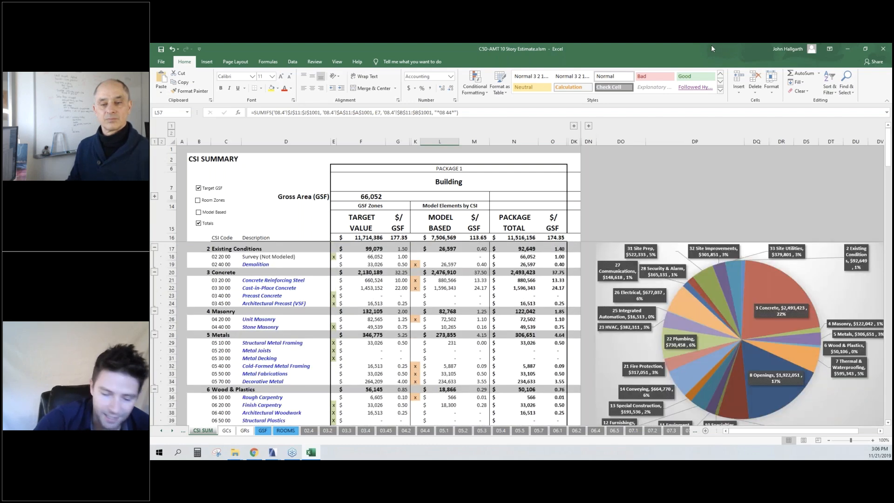
# - Switch to ARCHICAD, open the CSD - All + Furnishings 3D view and inspect the tower from another side
pyautogui.moveTo(706, 49); pyautogui.dragTo(590, 65)
pyautogui.hotkey('alt', 'Tab')
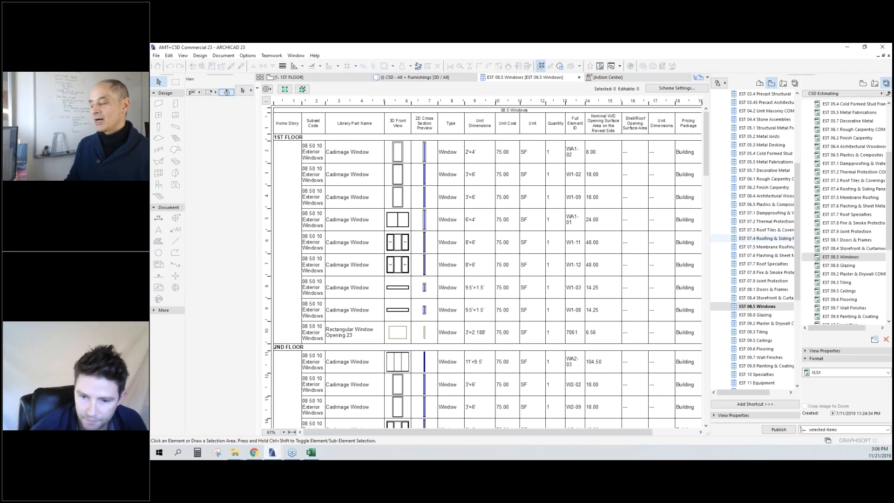
pyautogui.moveTo(289, 454)
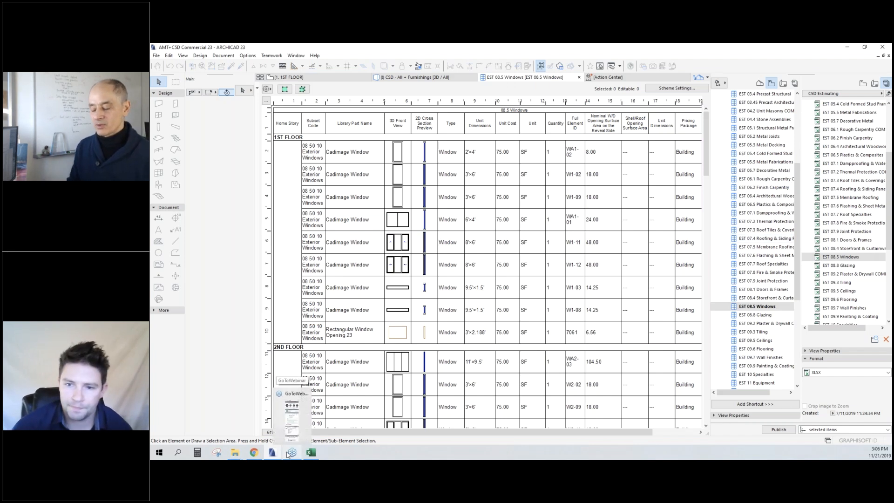
pyautogui.click(412, 77)
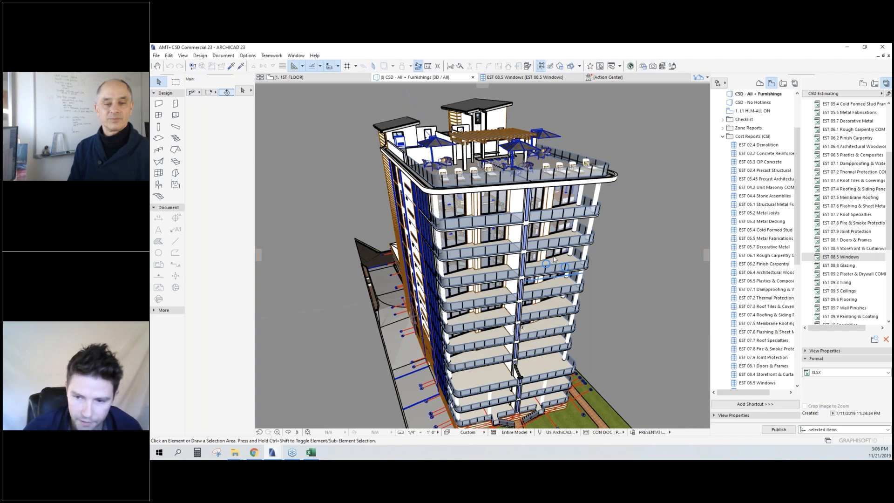
pyautogui.keyDown('shift'); pyautogui.moveTo(553, 260); pyautogui.dragTo(454, 291, button='middle'); pyautogui.keyUp('shift')
pyautogui.keyDown('shift'); pyautogui.moveTo(468, 333); pyautogui.dragTo(510, 322, button='middle'); pyautogui.keyUp('shift')
pyautogui.scroll(-2, 512, 289)
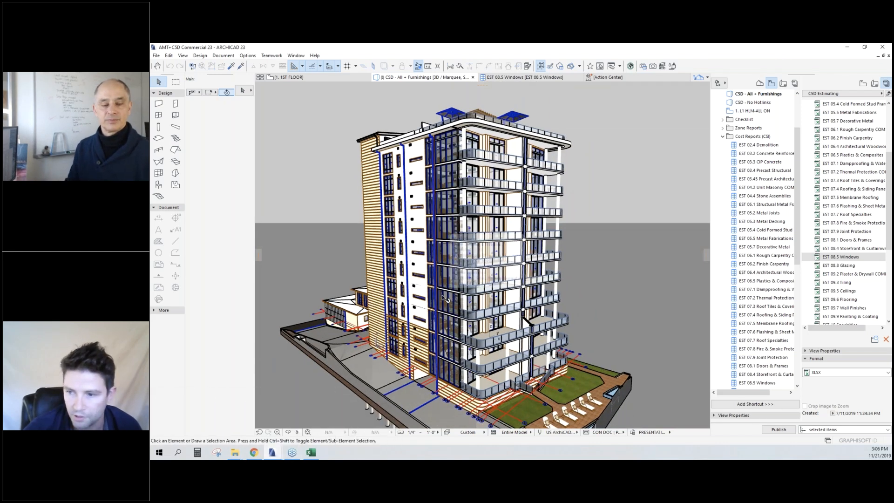
pyautogui.moveTo(471, 259)
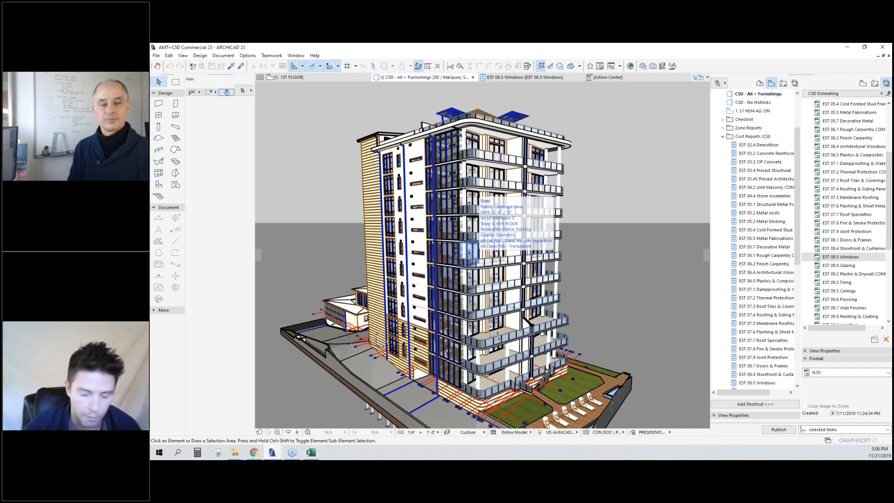
# - Switch from the tower model to the AMT+C5D Legends USA 23 project and examine the exterior wall assembly costs on its interactive legends
pyautogui.keyDown('shift'); pyautogui.moveTo(471, 259); pyautogui.dragTo(503, 326, button='middle'); pyautogui.keyUp('shift')
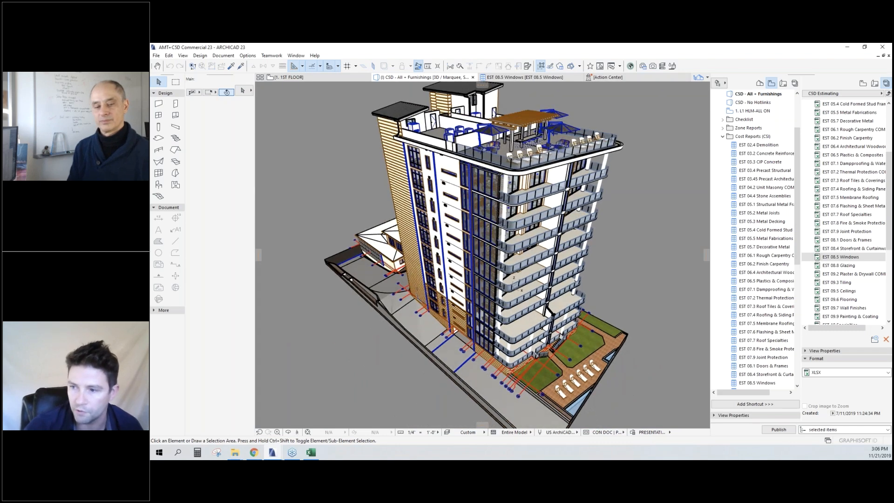
pyautogui.click(272, 452)
pyautogui.click(267, 424)
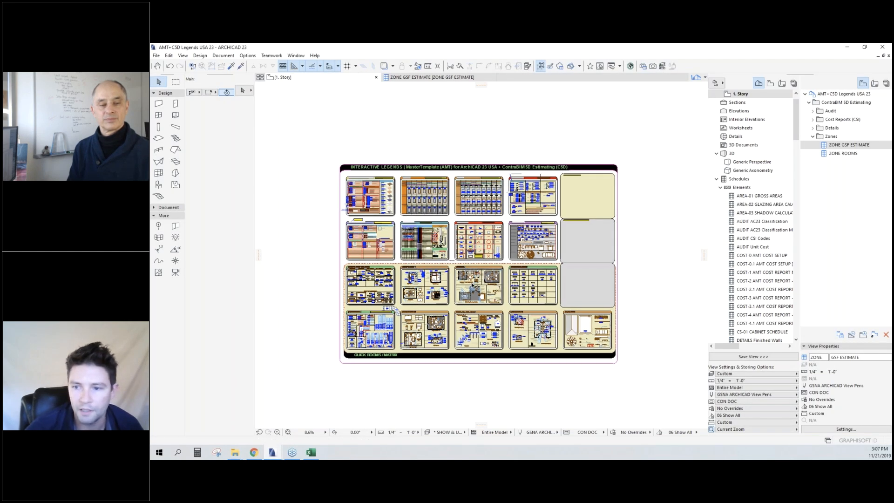
pyautogui.scroll(3, 472, 285)
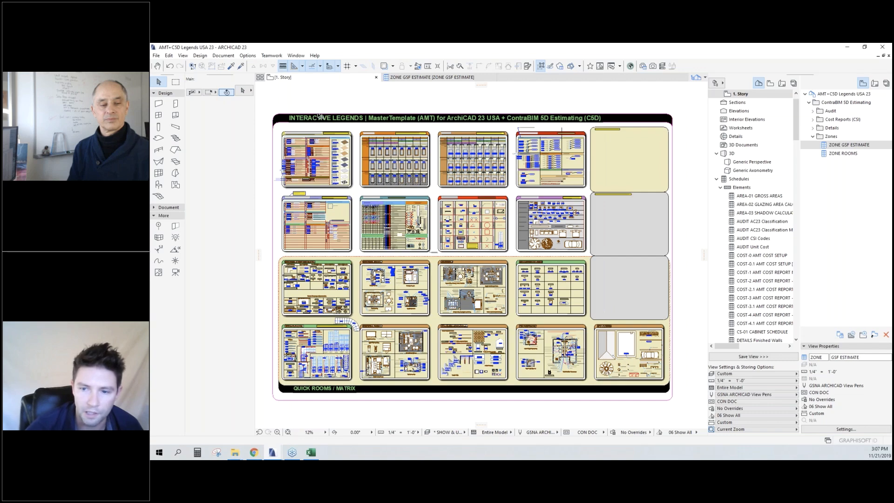
pyautogui.scroll(6, 316, 153)
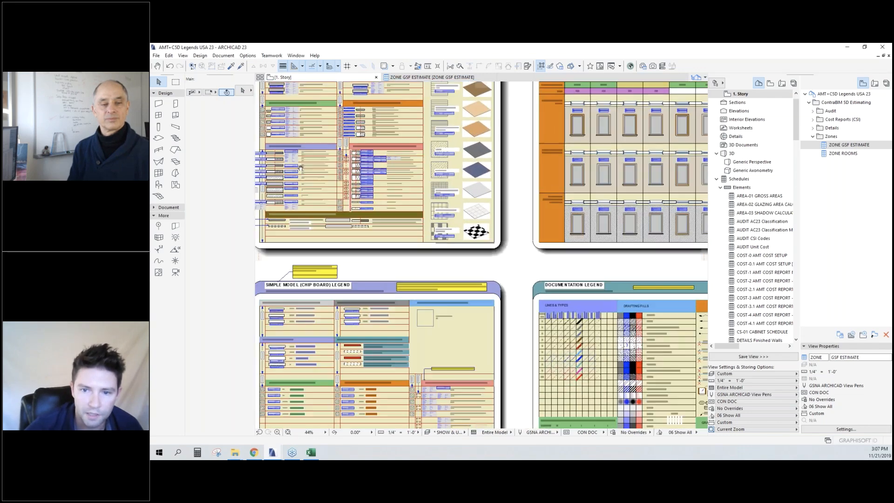
pyautogui.scroll(8, 357, 265)
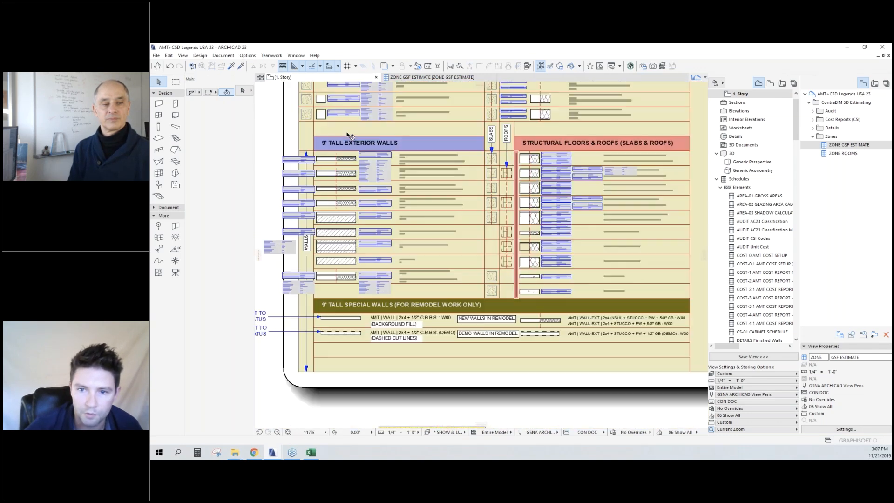
pyautogui.scroll(5, 357, 265)
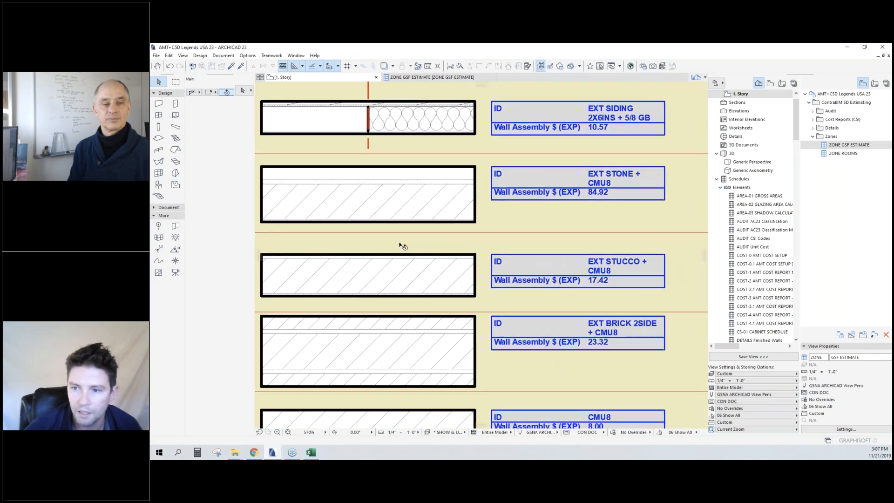
pyautogui.scroll(-20, 406, 210)
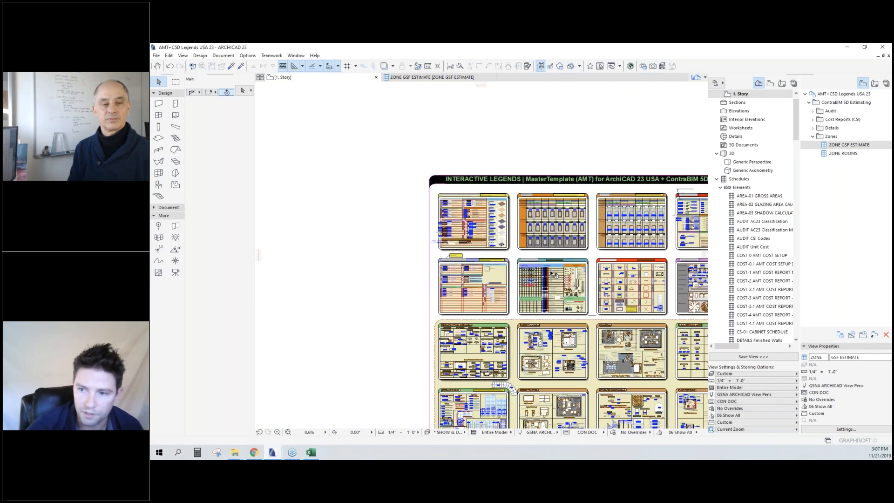
pyautogui.scroll(3, 539, 261)
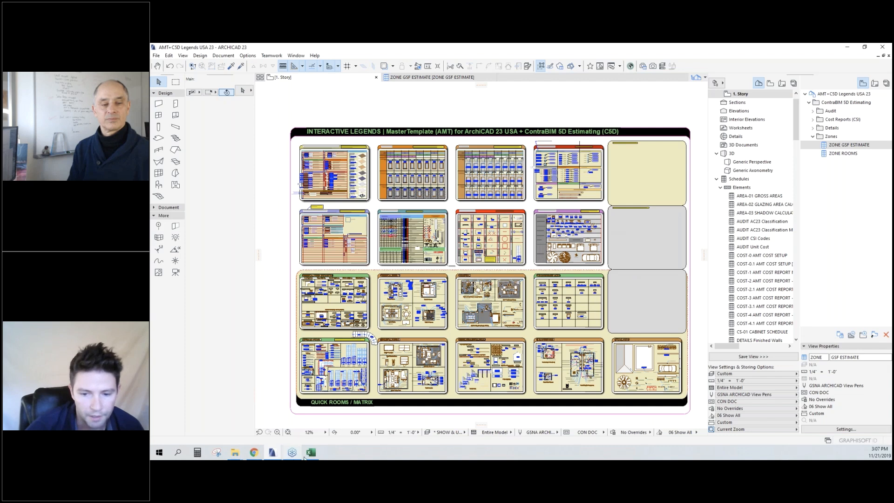
# - Switch to the AMT+C5D MASTERTEMPLATE USA 23 project and view its whole first floor plan
pyautogui.moveTo(274, 453)
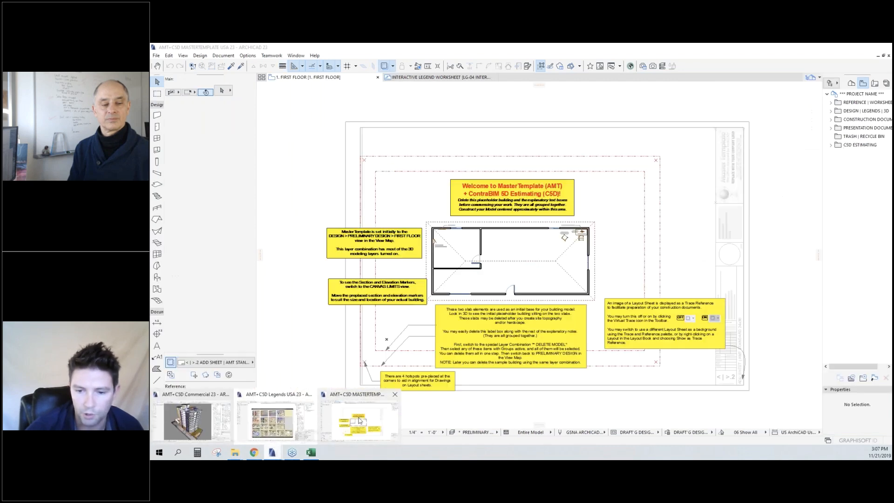
pyautogui.click(360, 412)
pyautogui.scroll(-3, 384, 202)
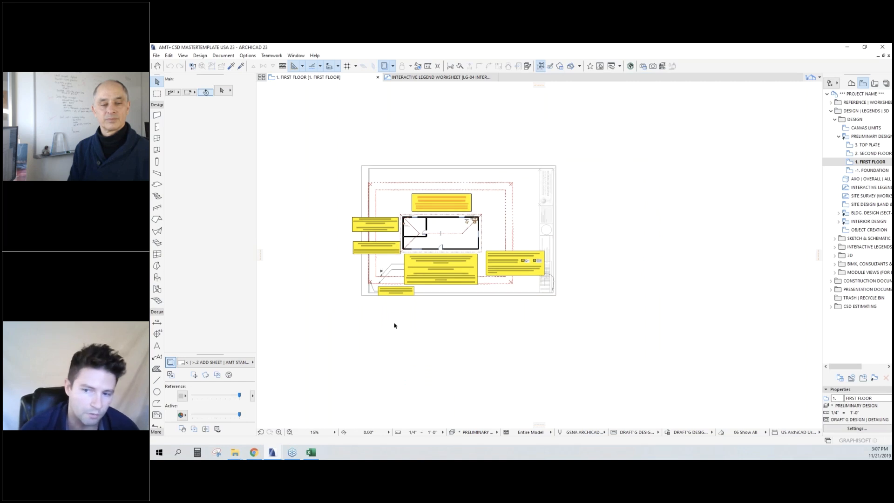
# - Expand the Cost Reports (CSI) folder under C5D ESTIMATING in the view map and widen the navigator to read the report names
pyautogui.click(830, 110)
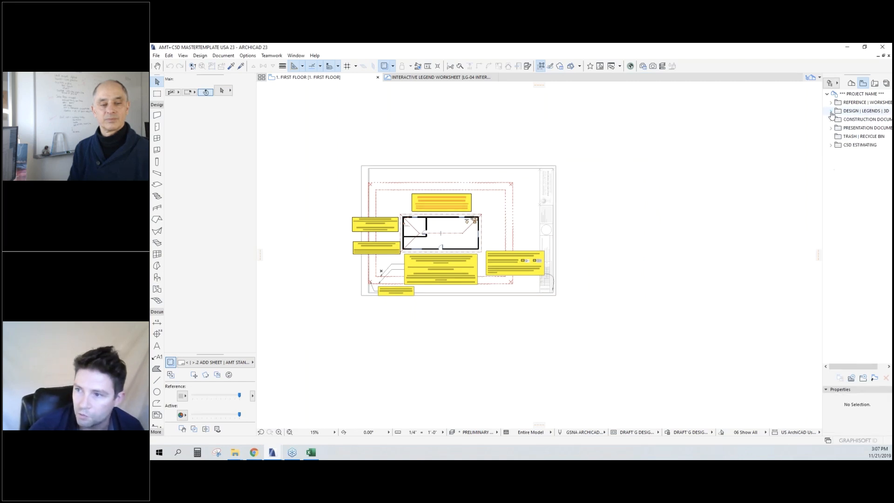
pyautogui.click(830, 145)
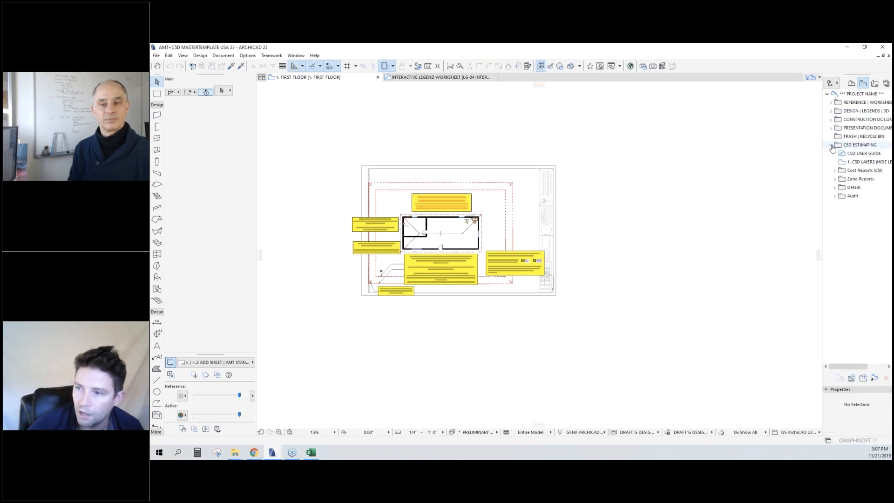
pyautogui.click(834, 171)
pyautogui.moveTo(822, 217); pyautogui.dragTo(800, 223)
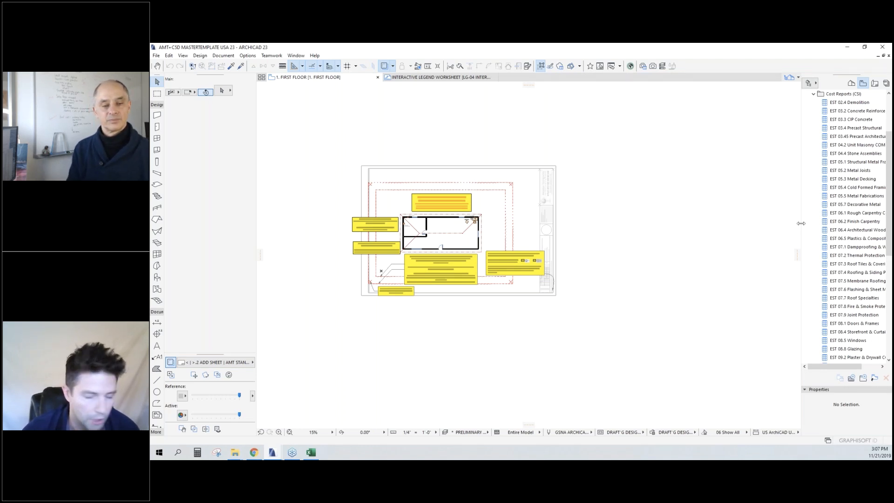
pyautogui.scroll(2, 556, 244)
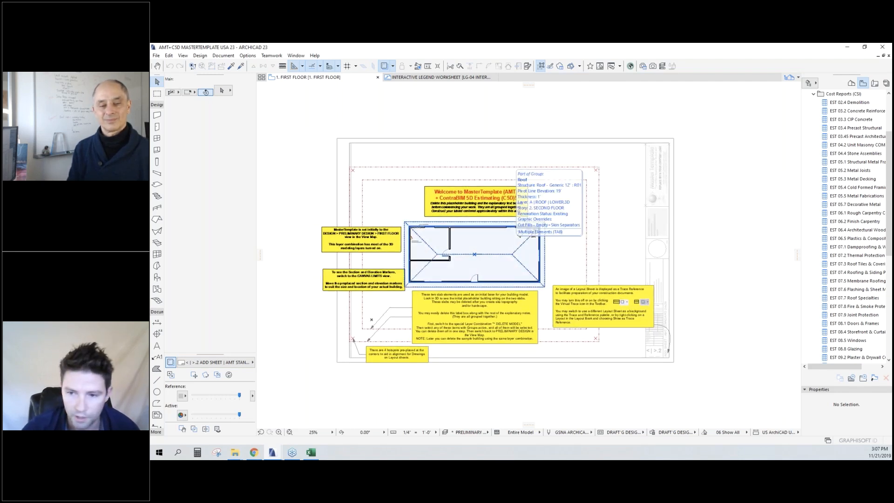
pyautogui.scroll(2, 484, 246)
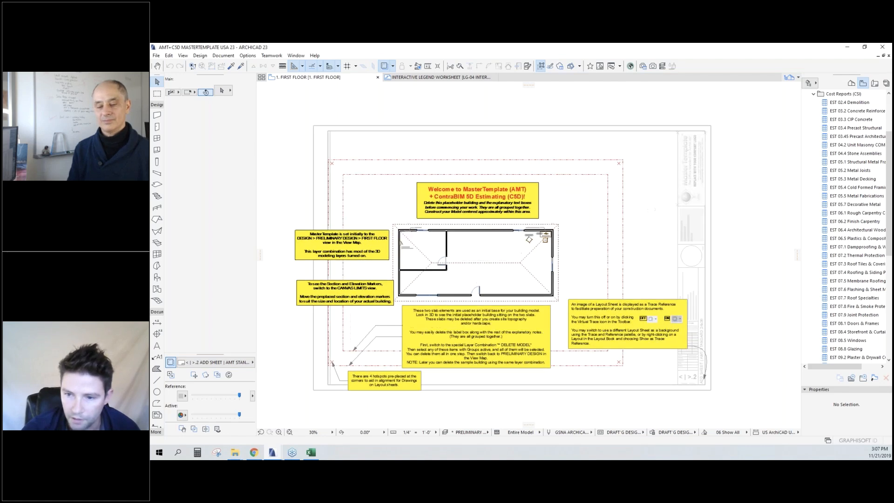